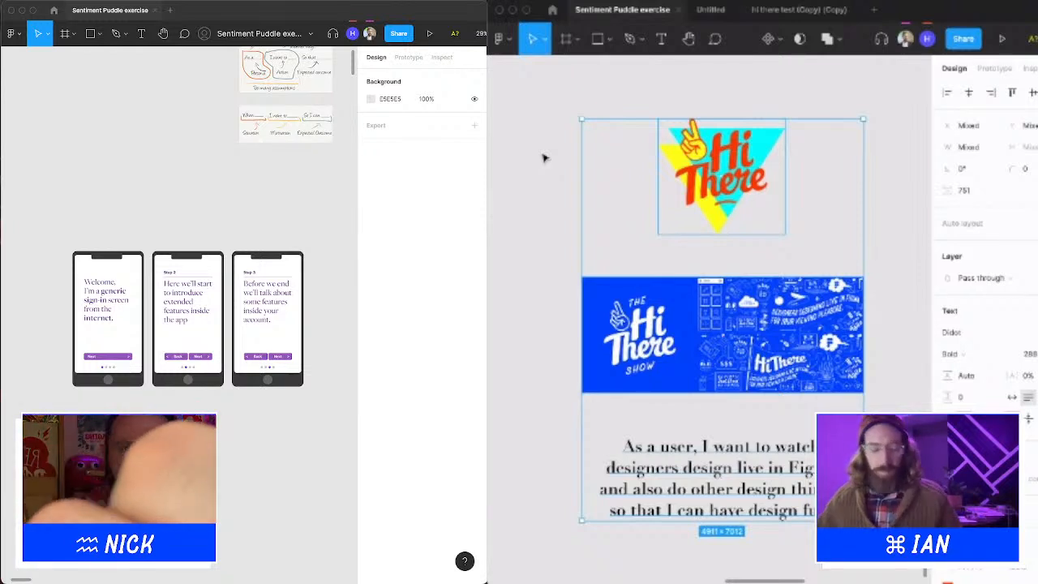
click(861, 166)
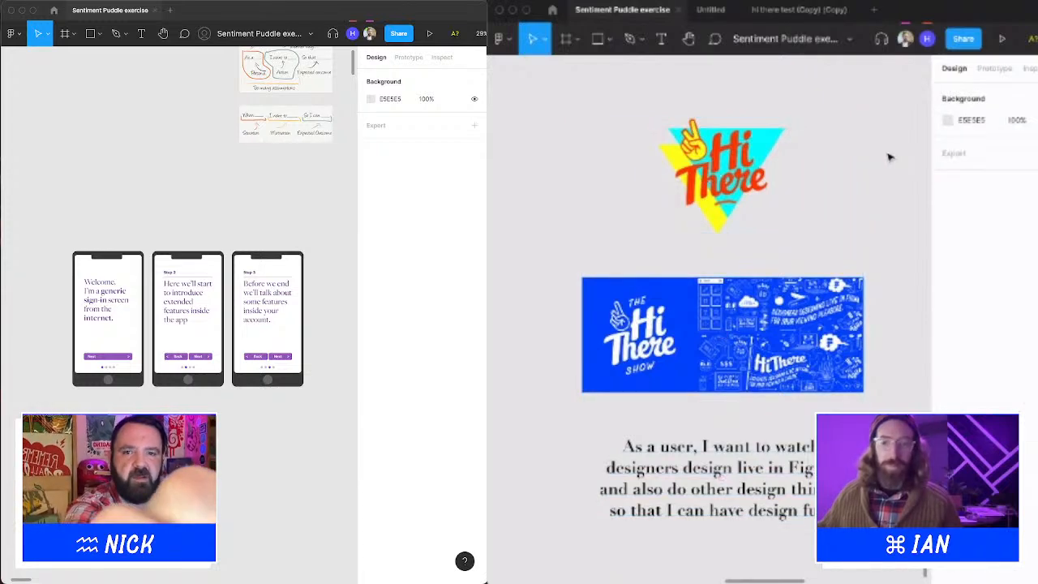
scroll(863, 167, up, 1)
scroll(862, 166, down, 1)
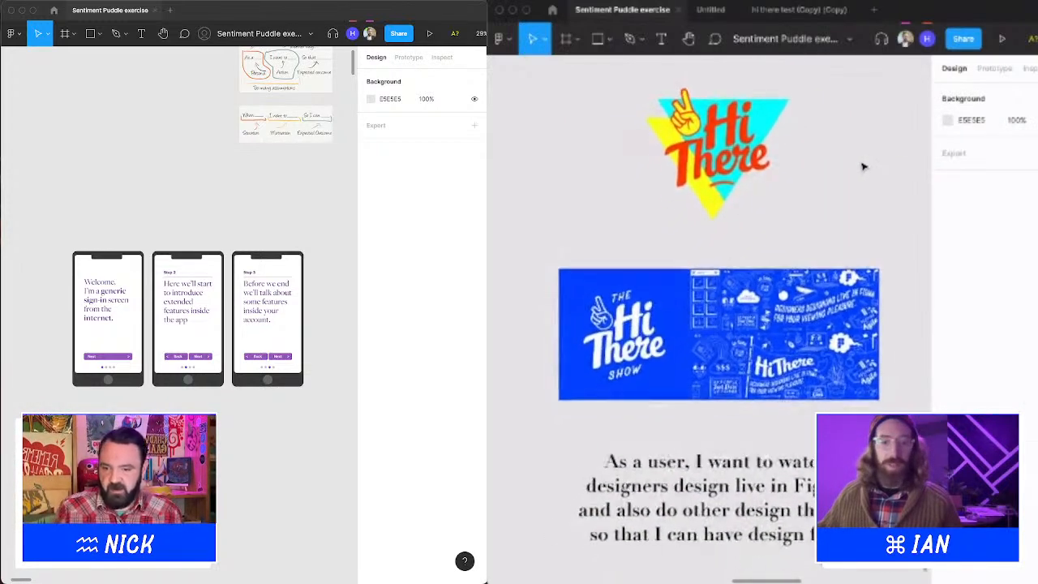
scroll(863, 166, down, 1)
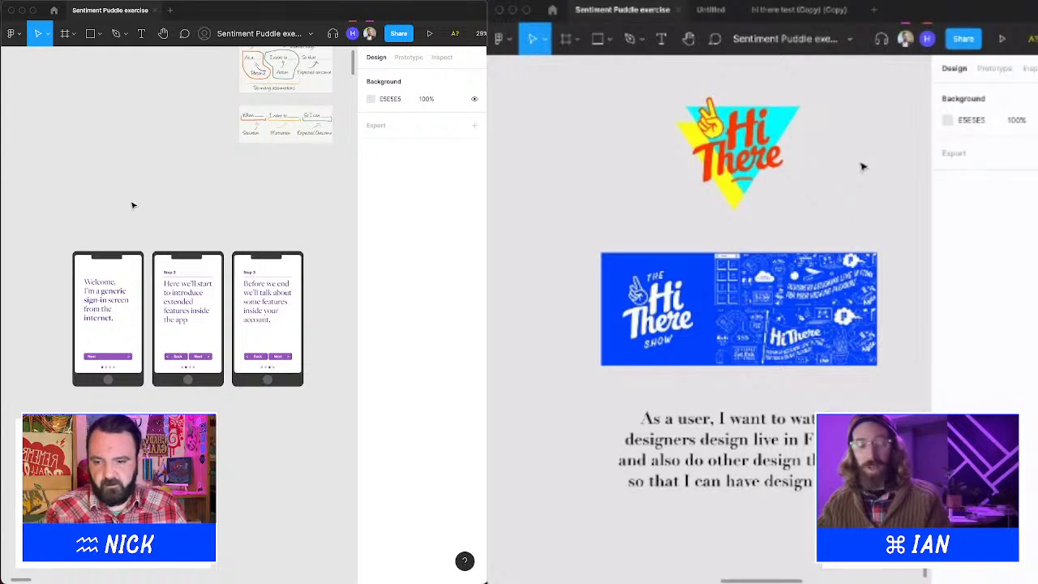
click(116, 442)
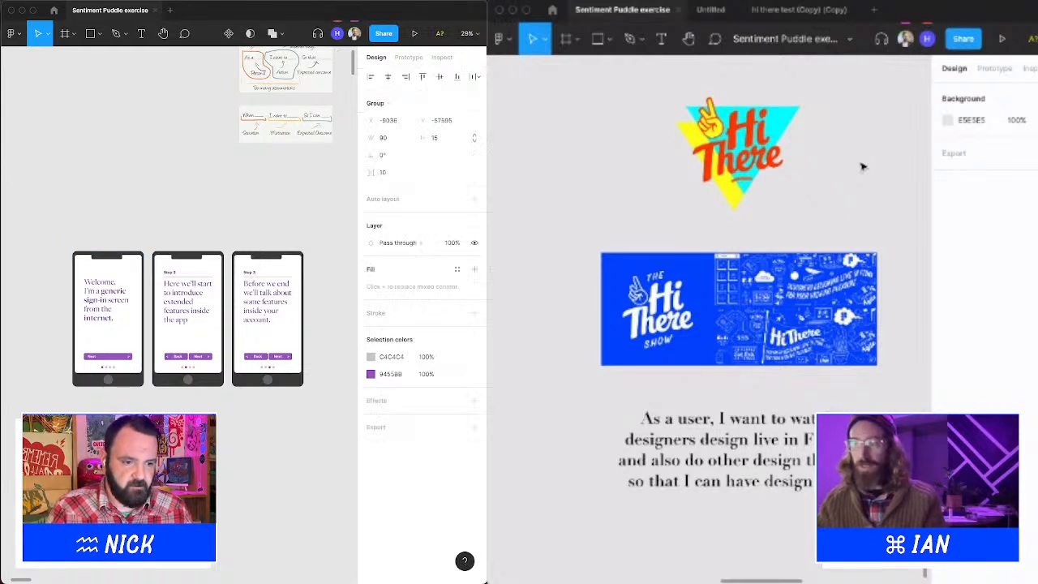
key(Escape)
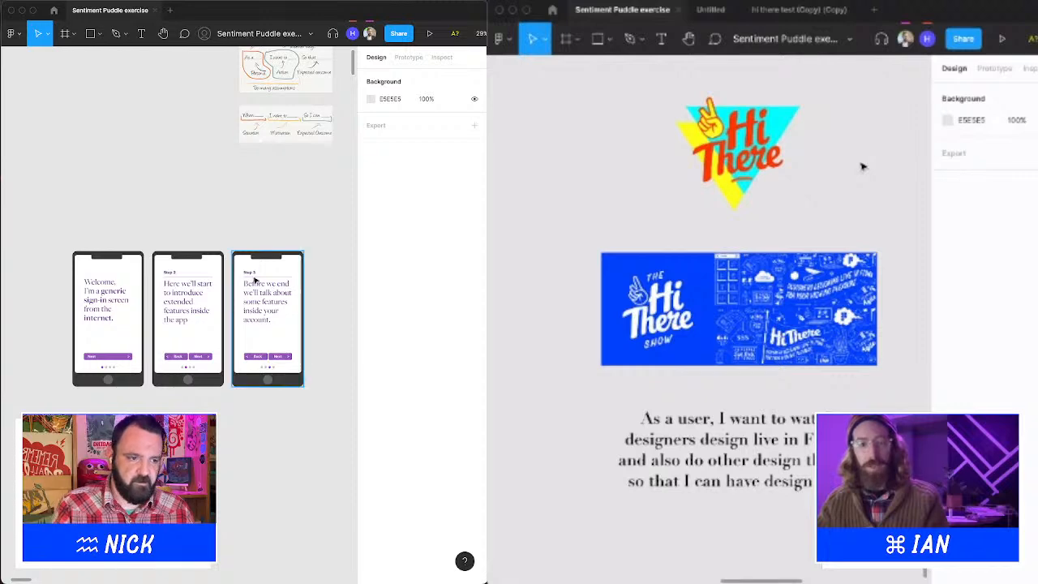
Delete the three phone sign-in mockups below the handwritten sketches.
scroll(186, 298, up, 3)
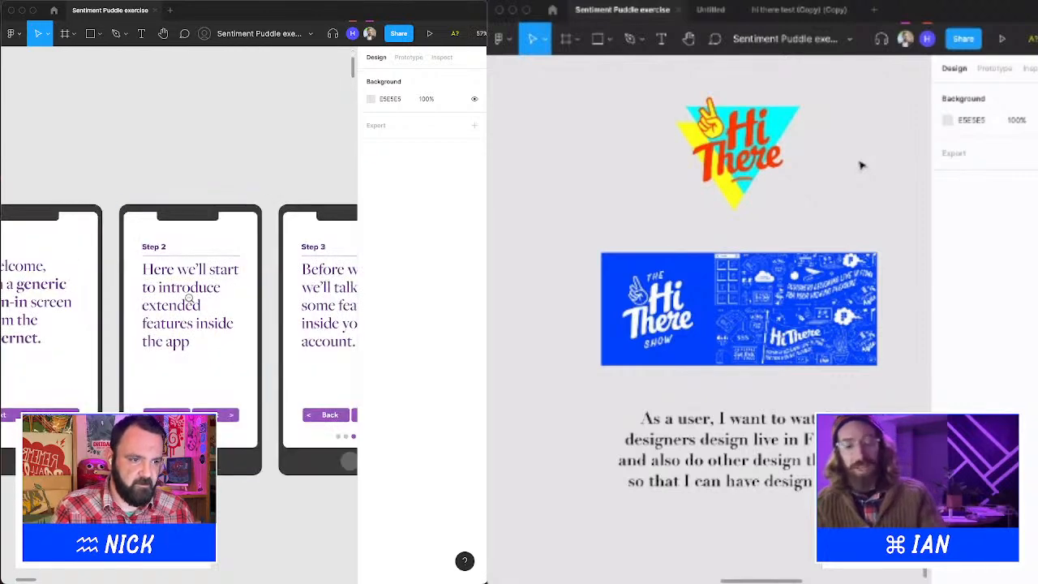
scroll(186, 298, down, 3)
drag(268, 199, 267, 267)
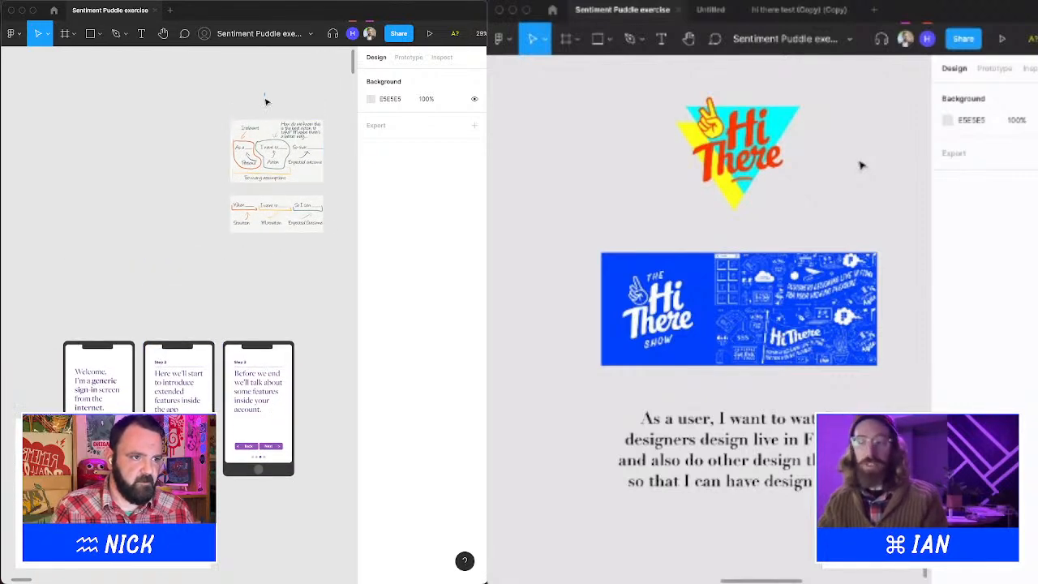
drag(266, 100, 253, 300)
scroll(253, 300, down, 5)
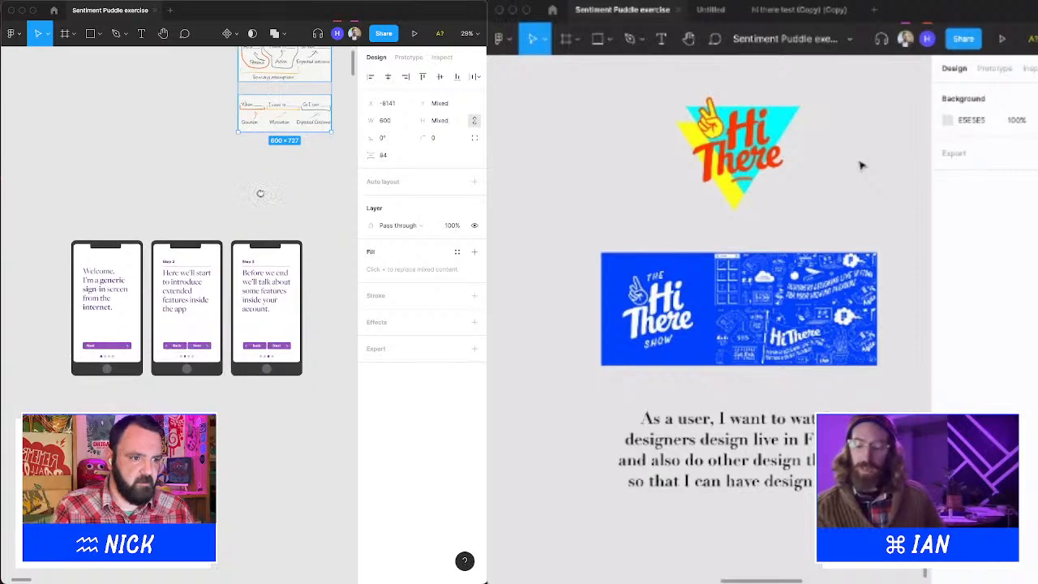
drag(50, 172, 319, 397)
key(Delete)
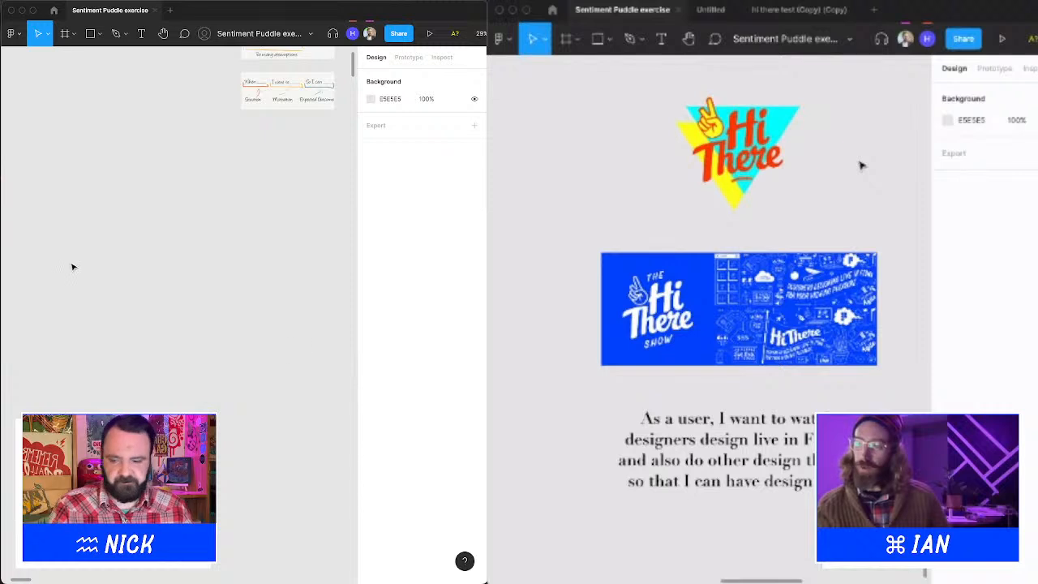
Add a text box about 1119 by 906 reading "Auto Animate" in the empty area below the sketches.
key(t)
drag(130, 232, 304, 371)
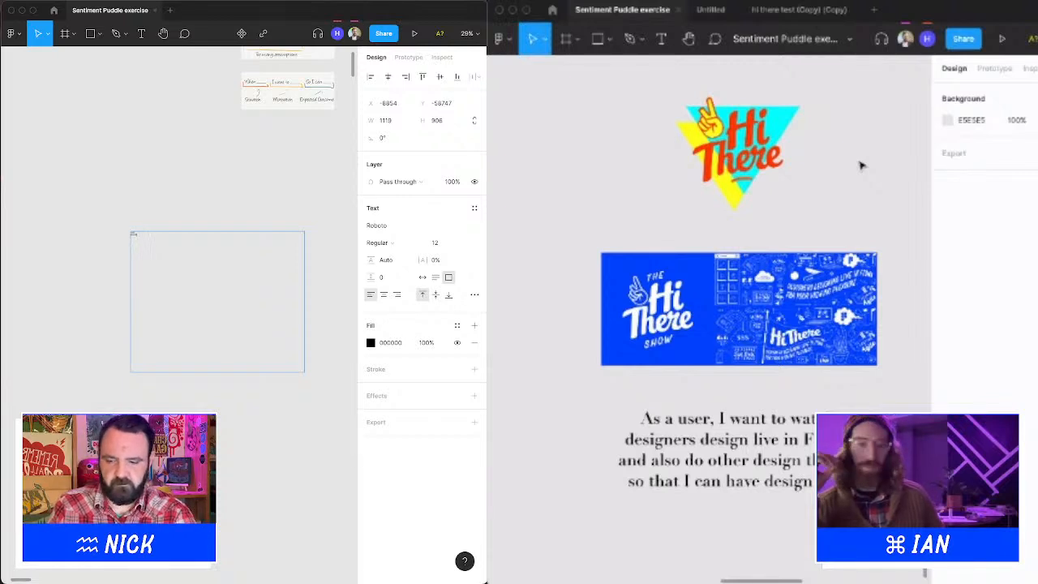
Increase the font size of the "Auto Animate" text to 252.
click(448, 243)
key(shift+Up)
key(shift+Up)
key(shift+Up)
key(shift+Up)
key(shift+Up)
key(shift+Up)
key(shift+Up)
key(shift+Up)
key(shift+Up)
key(shift+Up)
key(shift+Up)
key(shift+Up)
key(shift+Up)
key(shift+Up)
key(shift+Up)
key(shift+Up)
key(shift+Up)
key(shift+Up)
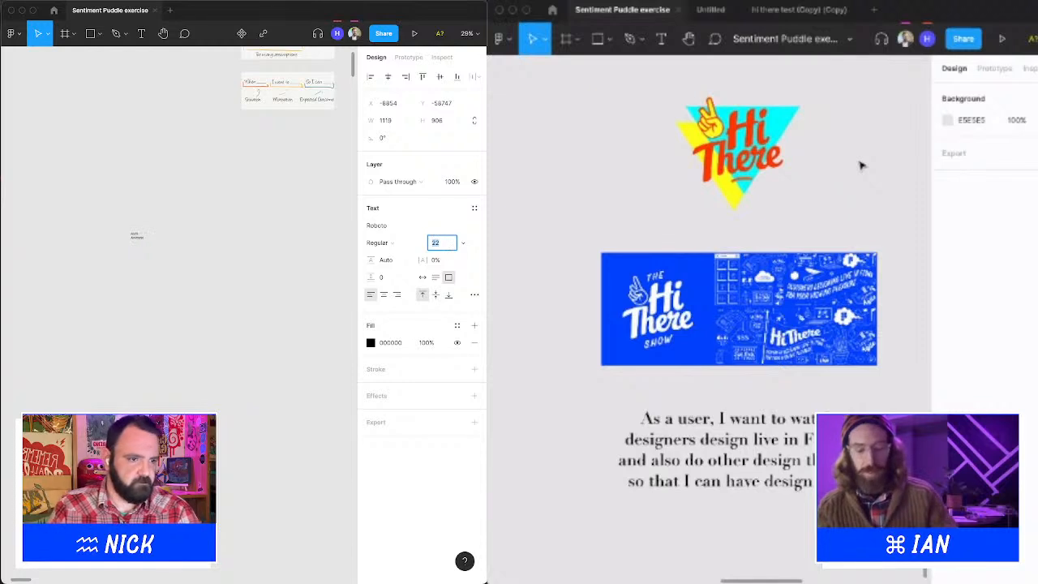
key(shift+Up)
key(shift+Up)
key(shift+Up)
key(shift+Up)
key(shift+Up)
key(shift+Up)
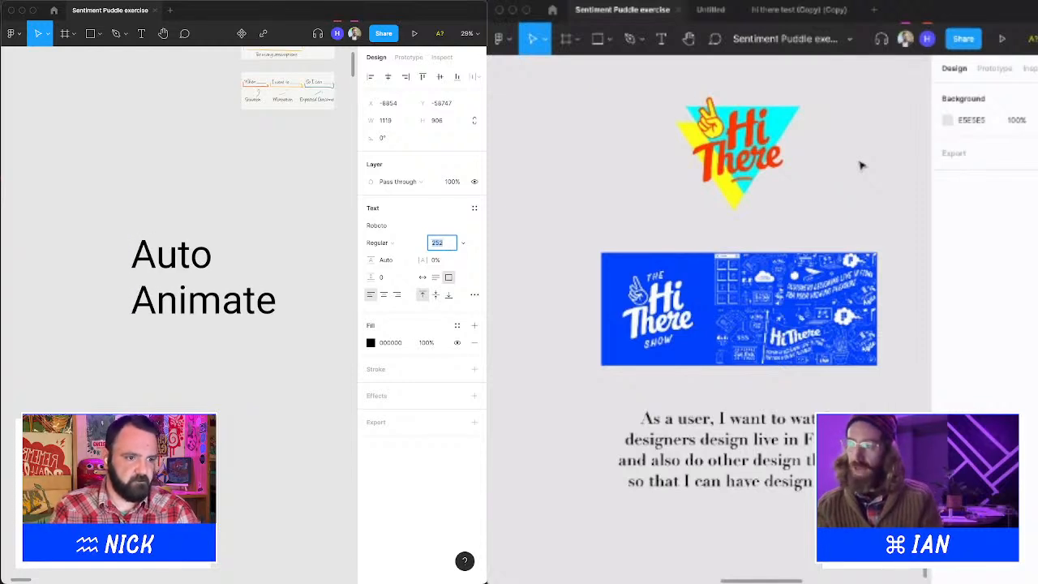
Change the whole "Auto Animate" text to the Roboto Condensed font in Bold.
double_click(284, 312)
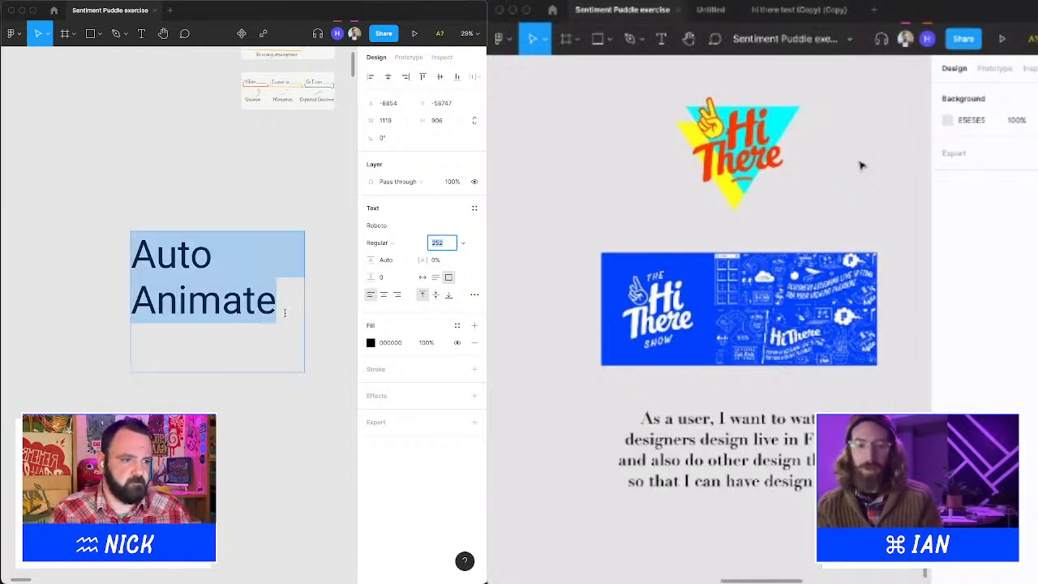
click(378, 225)
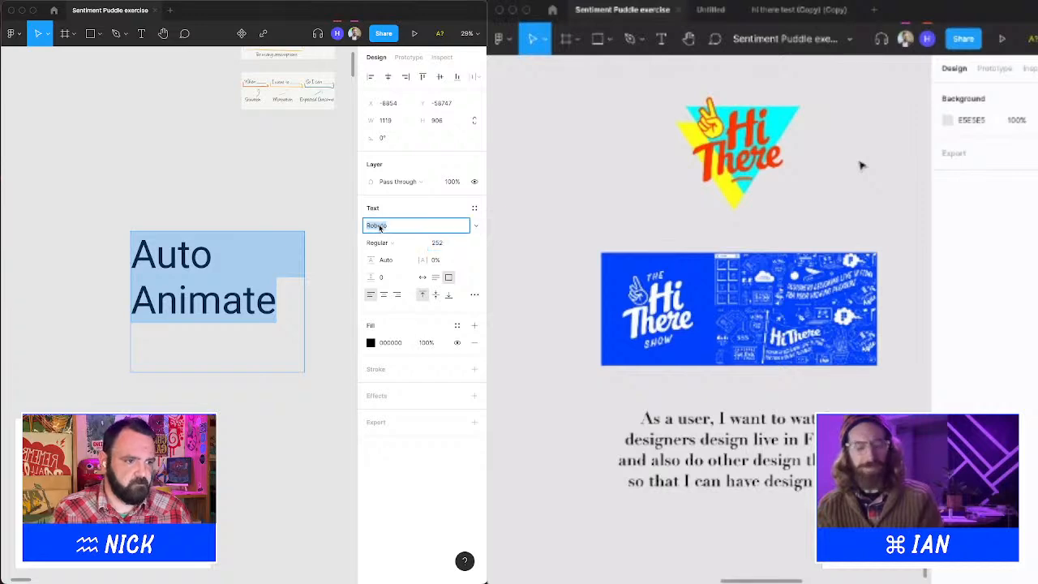
click(477, 227)
click(478, 228)
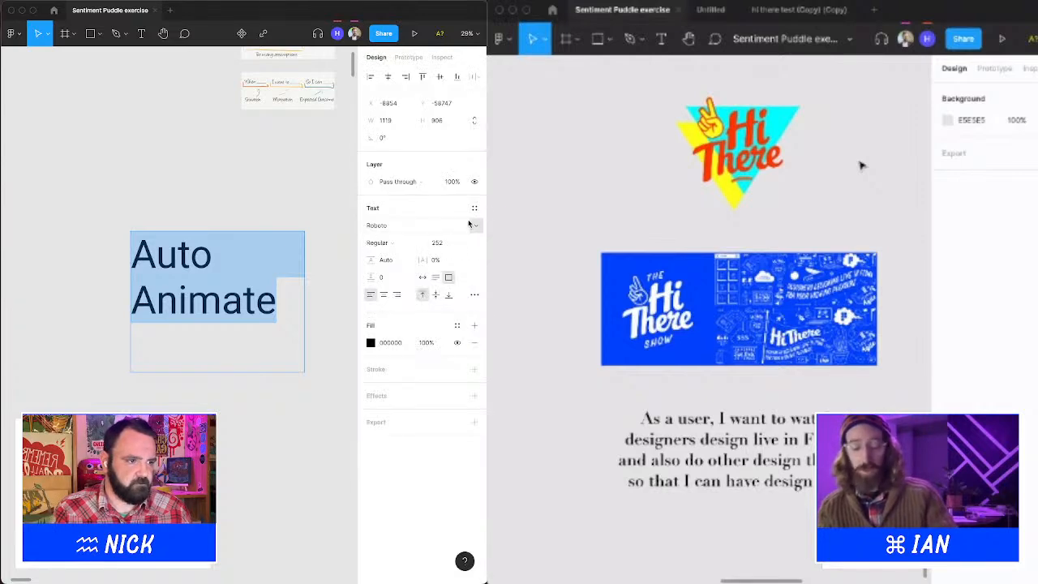
click(475, 227)
click(460, 239)
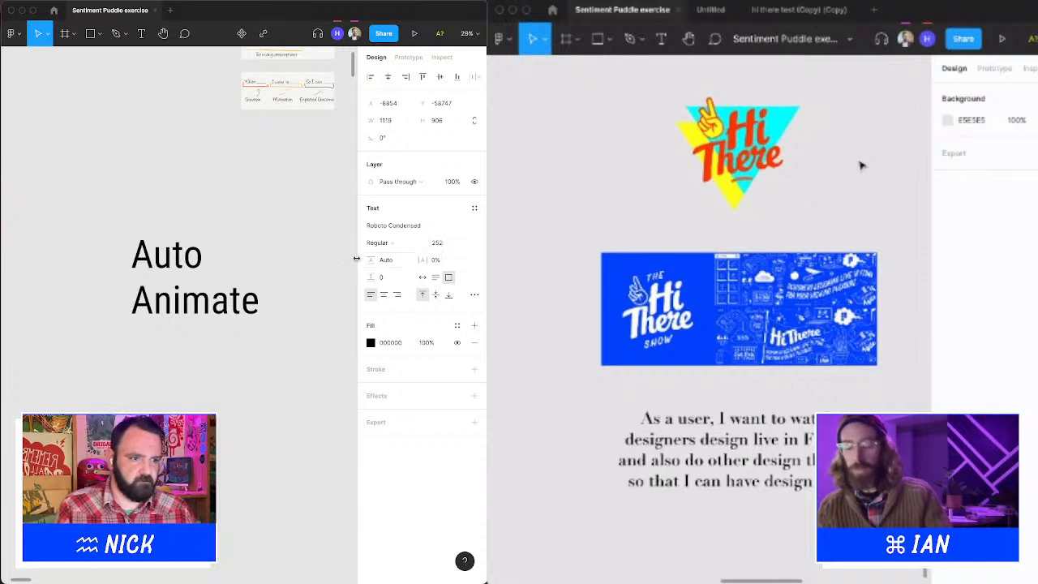
click(409, 249)
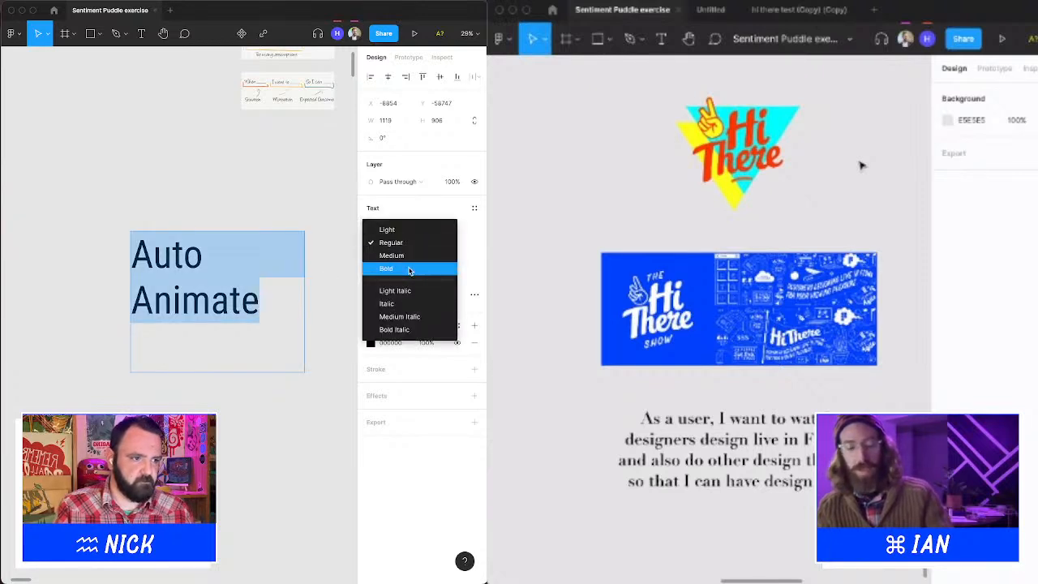
click(410, 270)
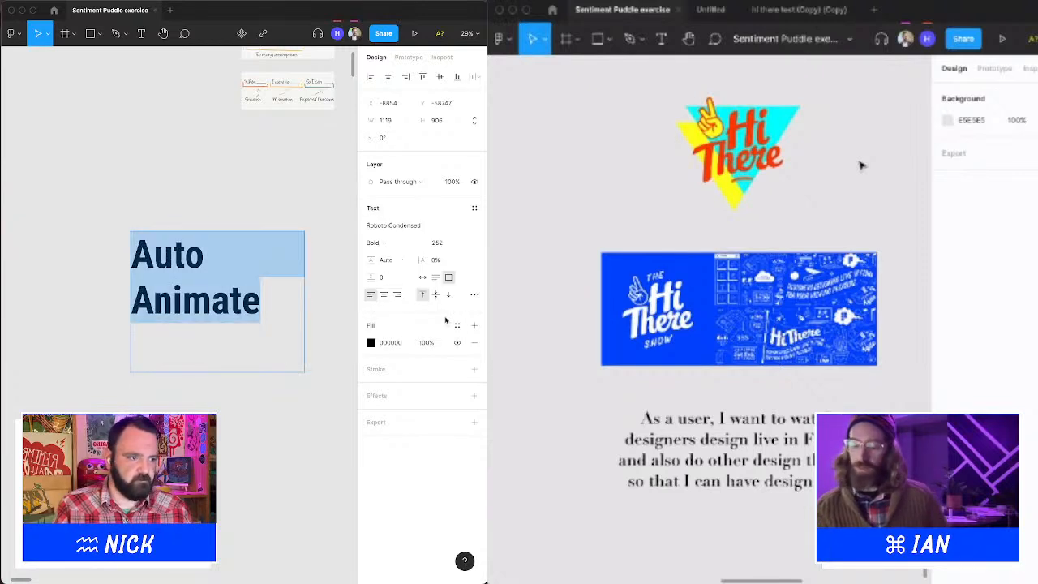
Set the letter case of the "Auto Animate" text to uppercase and close the type settings.
click(474, 293)
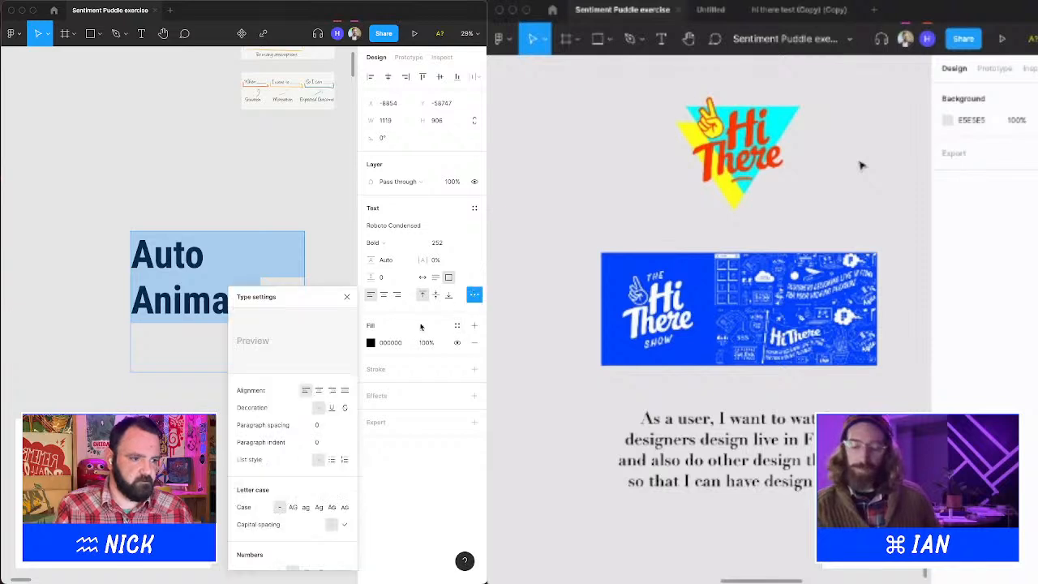
click(292, 507)
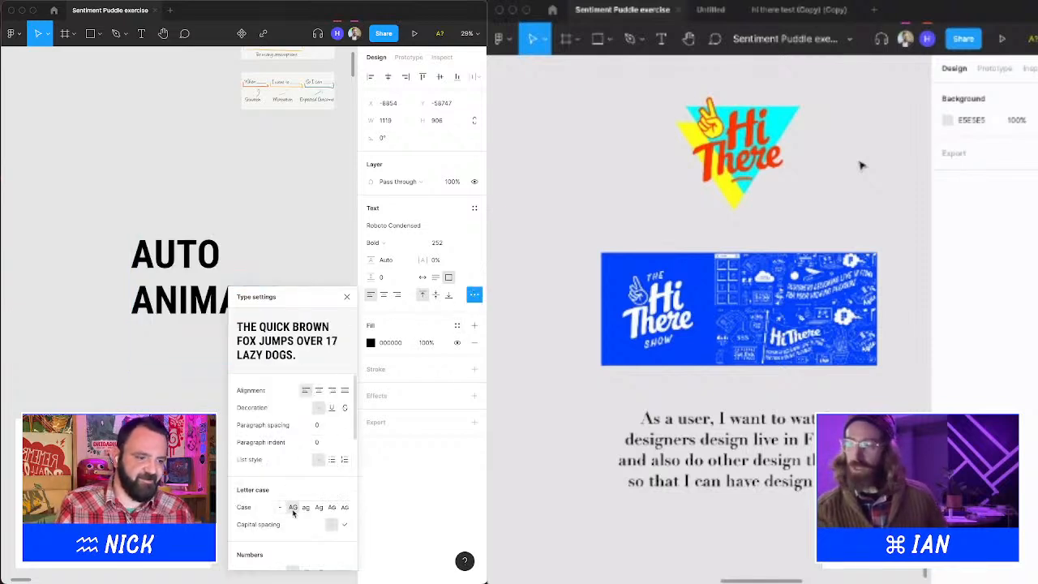
click(393, 321)
Set the letter spacing of the title text to 20% and finish editing the text.
click(445, 261)
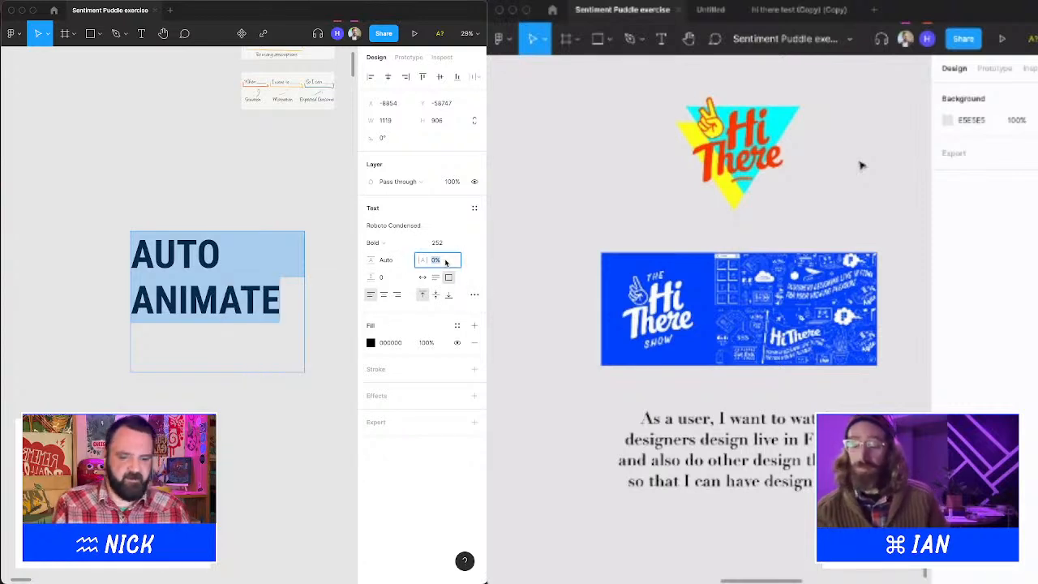
key(shift+Up)
key(shift+Up)
key(shift+Down)
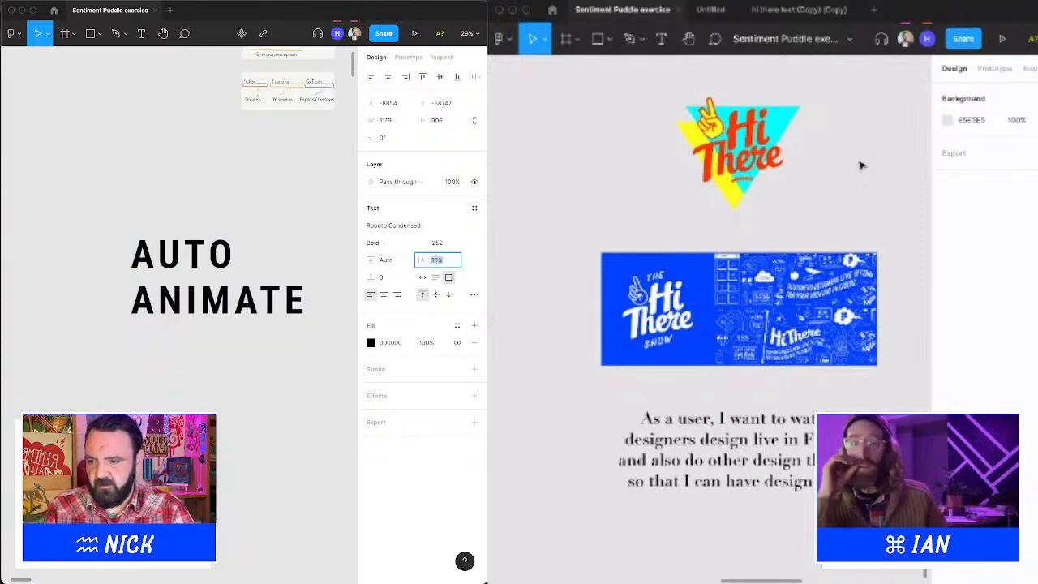
key(shift+Up)
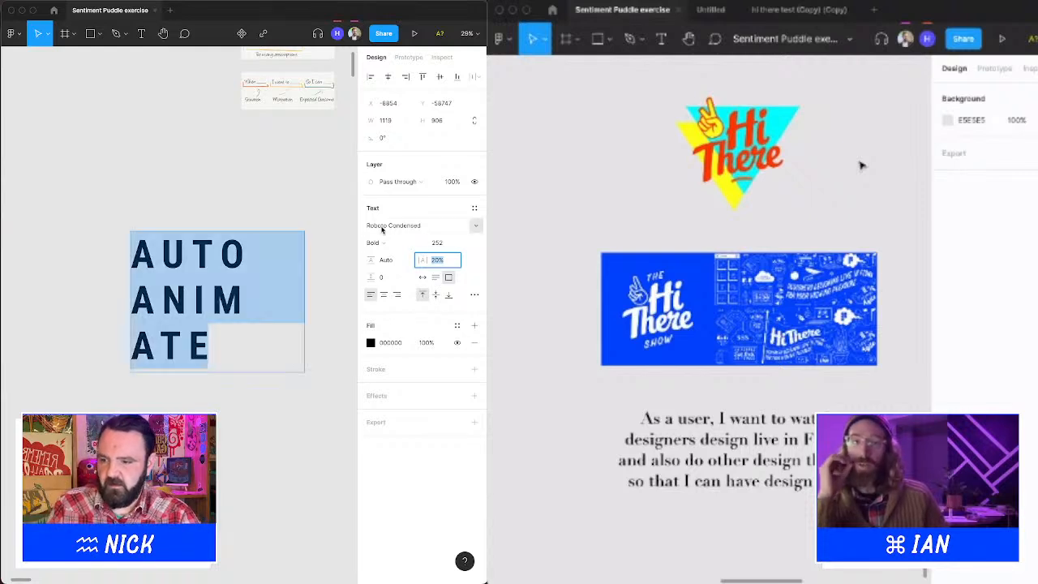
key(Return)
key(Escape)
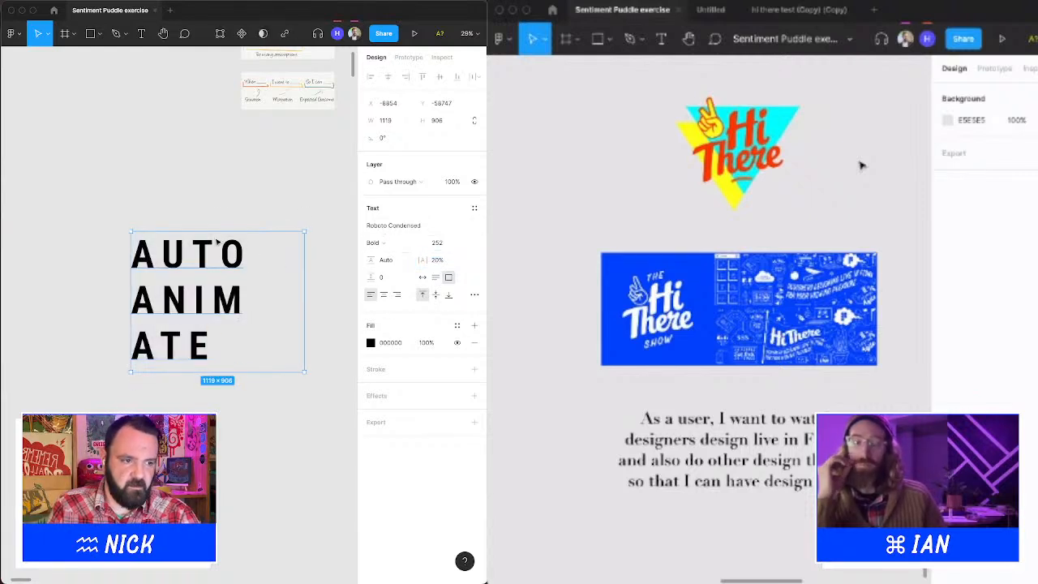
Move the AUTO ANIMATE text box slightly upward on the canvas and deselect it.
click(232, 209)
drag(234, 265, 231, 255)
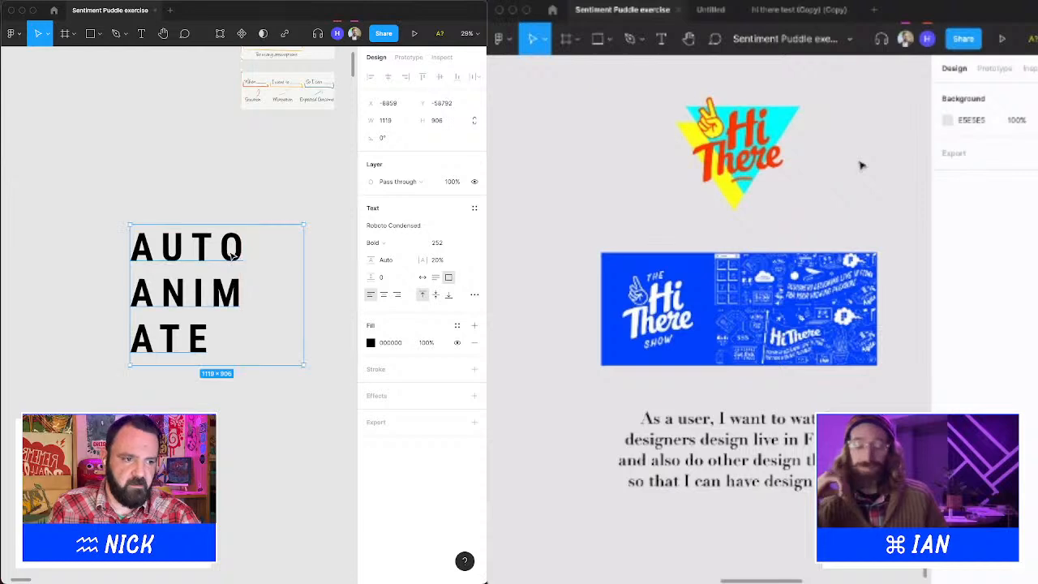
drag(88, 196, 317, 389)
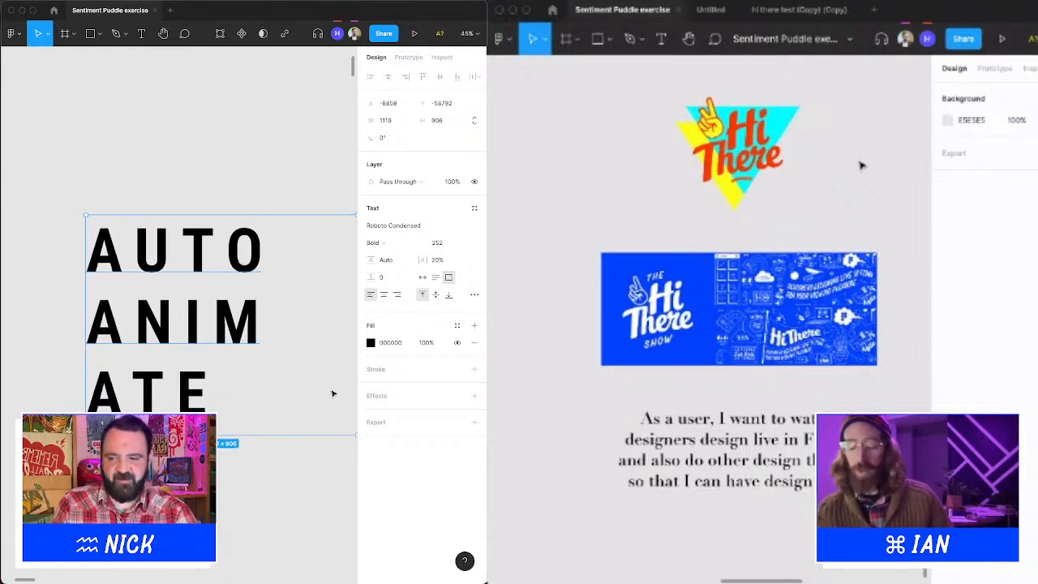
click(210, 204)
drag(205, 250, 207, 209)
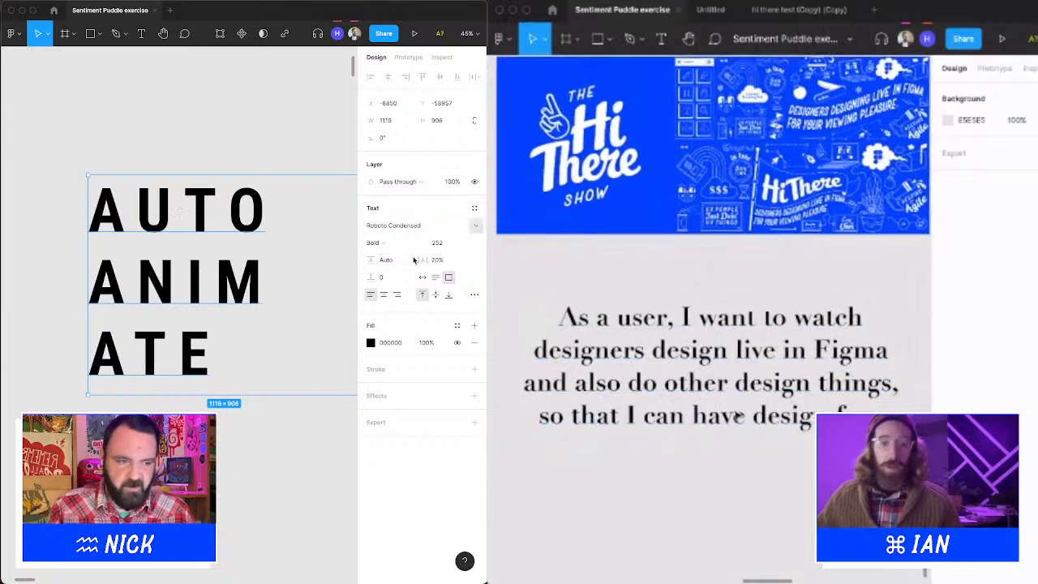
click(262, 123)
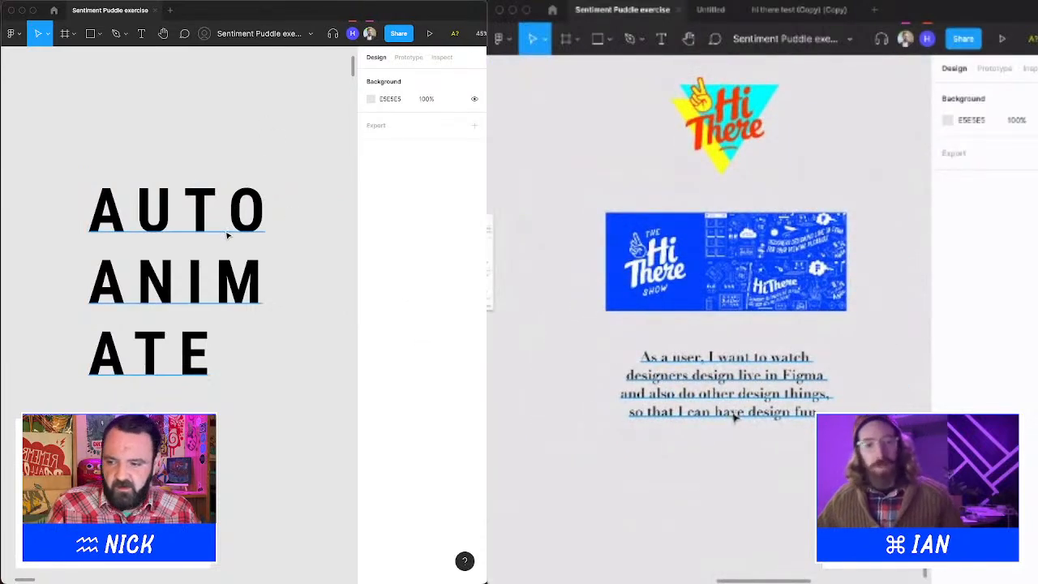
scroll(204, 246, up, 5)
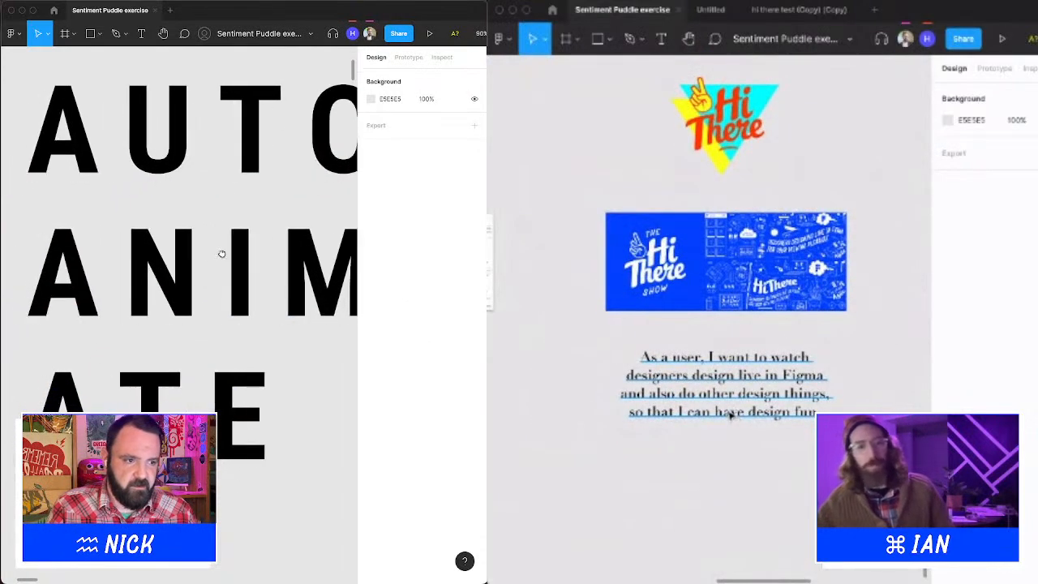
scroll(216, 251, down, 5)
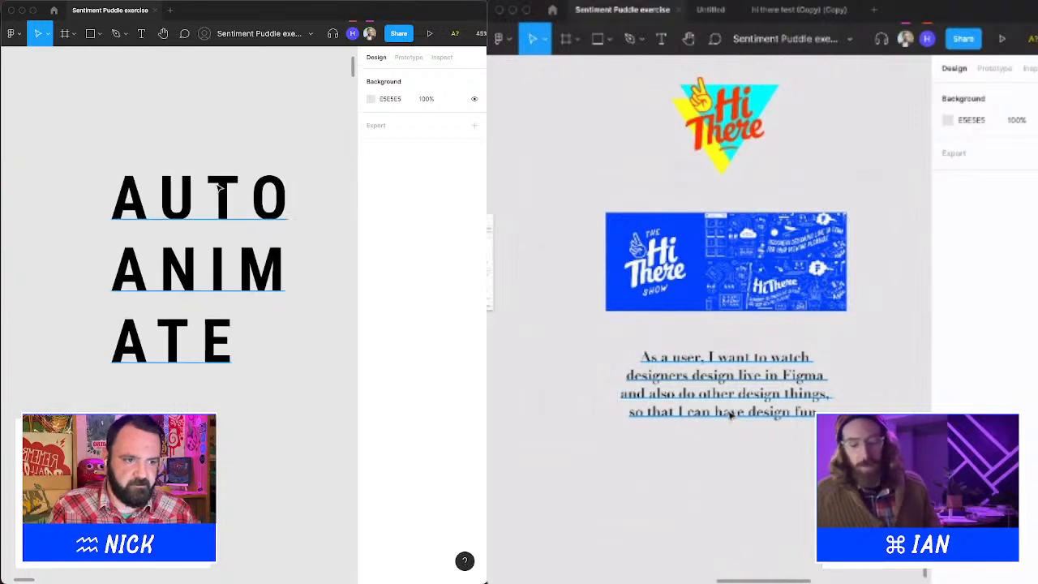
click(219, 188)
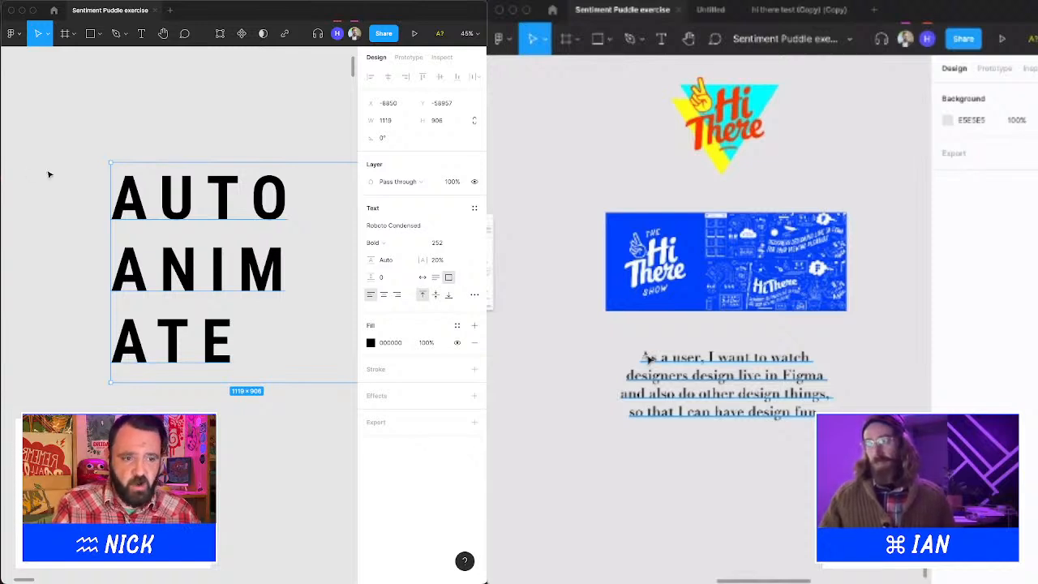
click(157, 134)
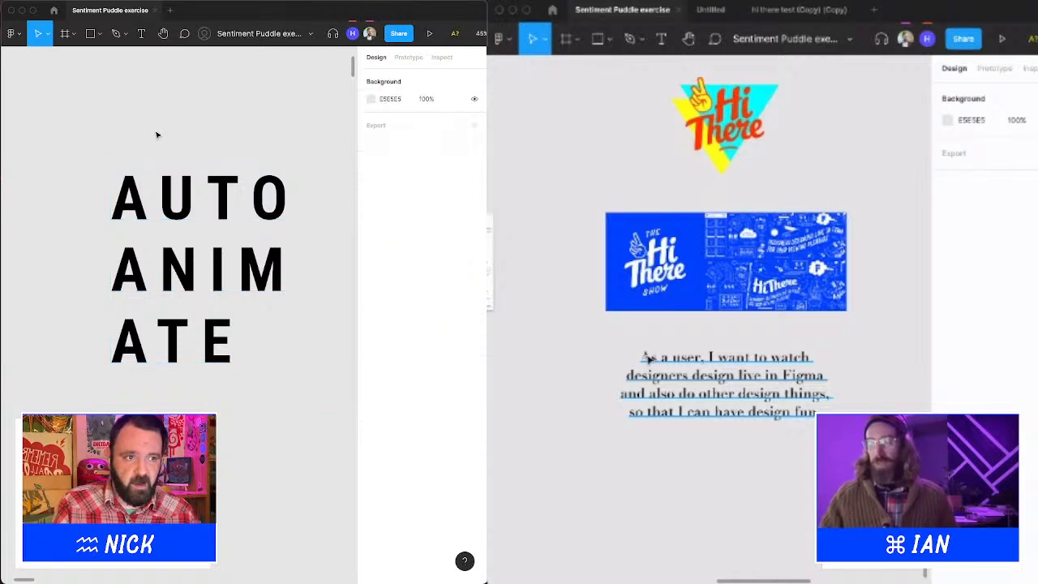
Move the AUTO ANIMATE text box further up the canvas, to about Y -59280, leaving free space beneath it.
click(218, 180)
drag(217, 180, 212, 149)
click(260, 384)
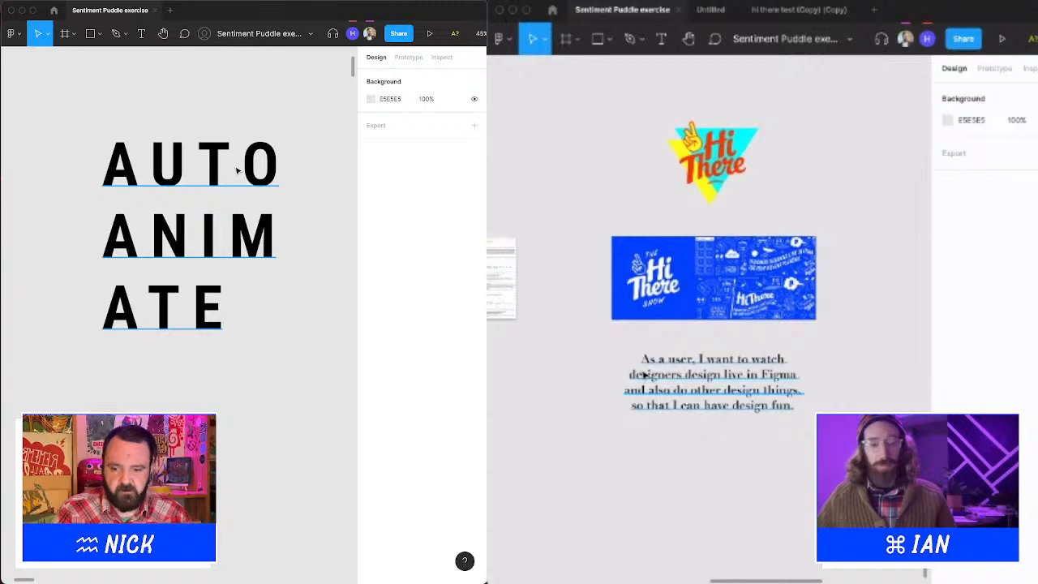
click(301, 262)
click(280, 117)
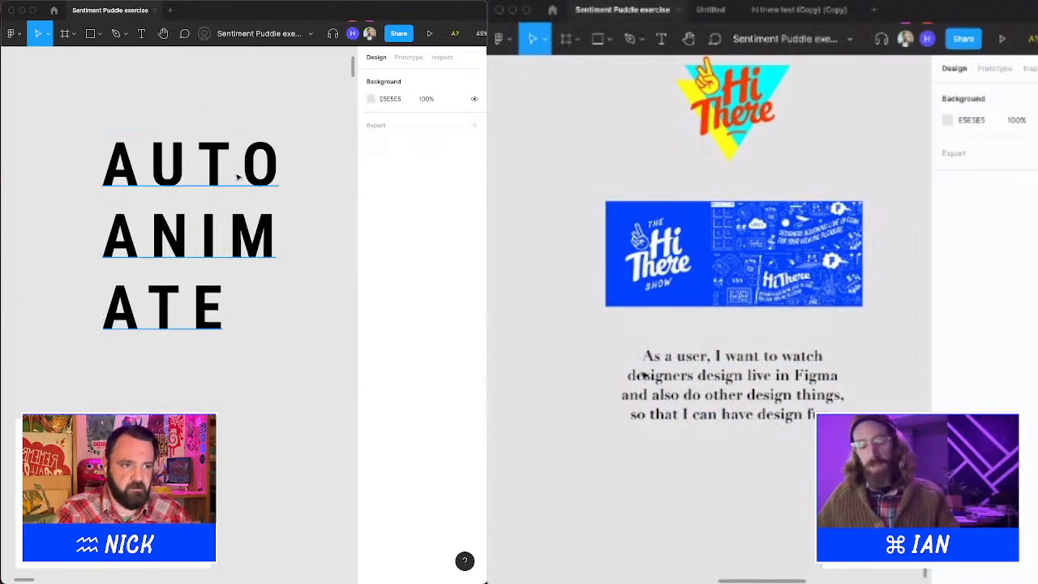
drag(240, 175, 236, 131)
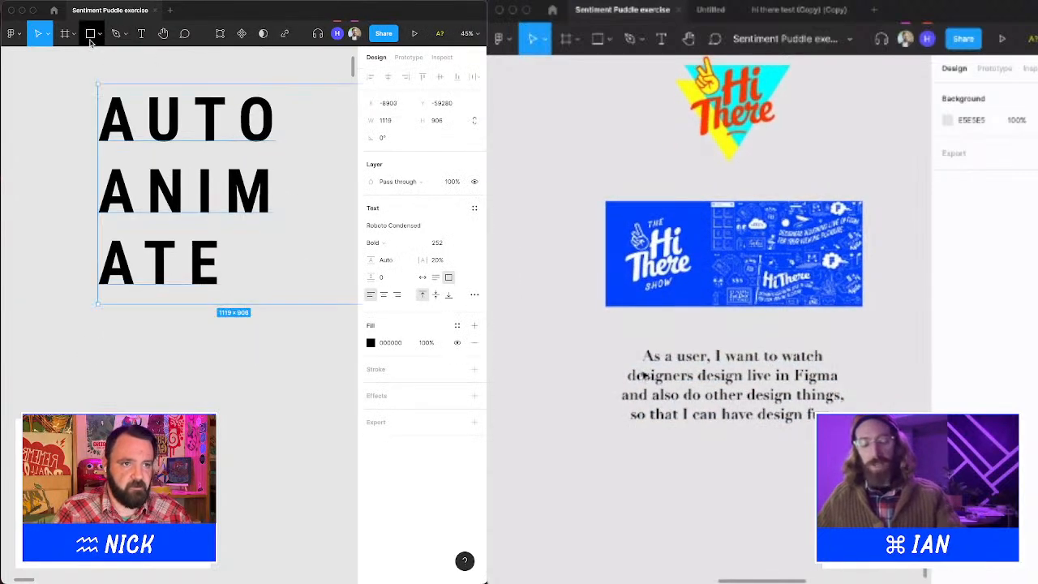
Draw a grey rectangle about 579 × 112 directly beneath the AUTO ANIMATE title, aligned with its left edge, and deselect it.
click(94, 37)
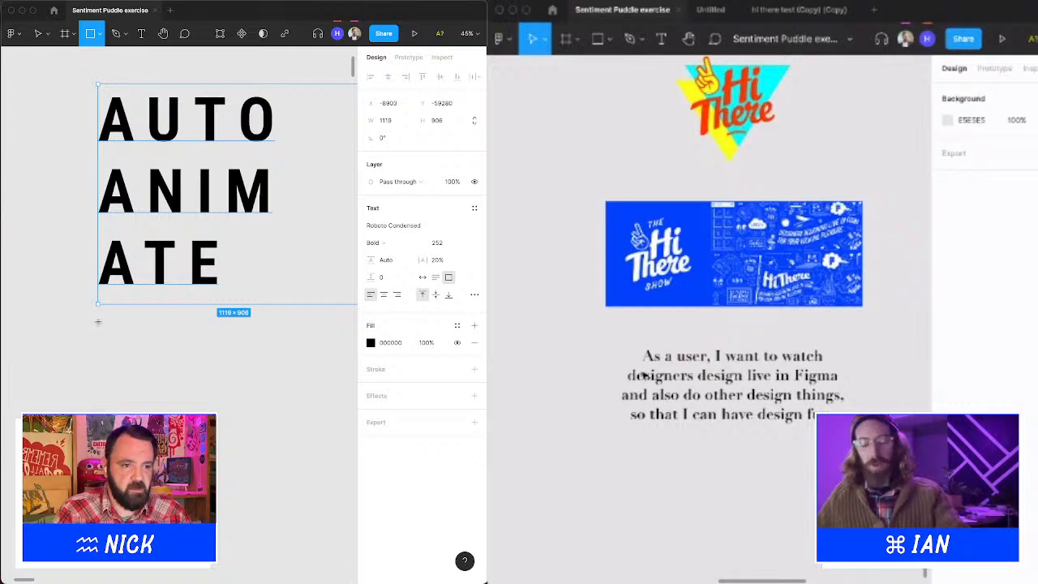
mouse_move(97, 322)
mouse_down()
mouse_move(240, 352)
mouse_move(221, 323)
mouse_up()
click(273, 302)
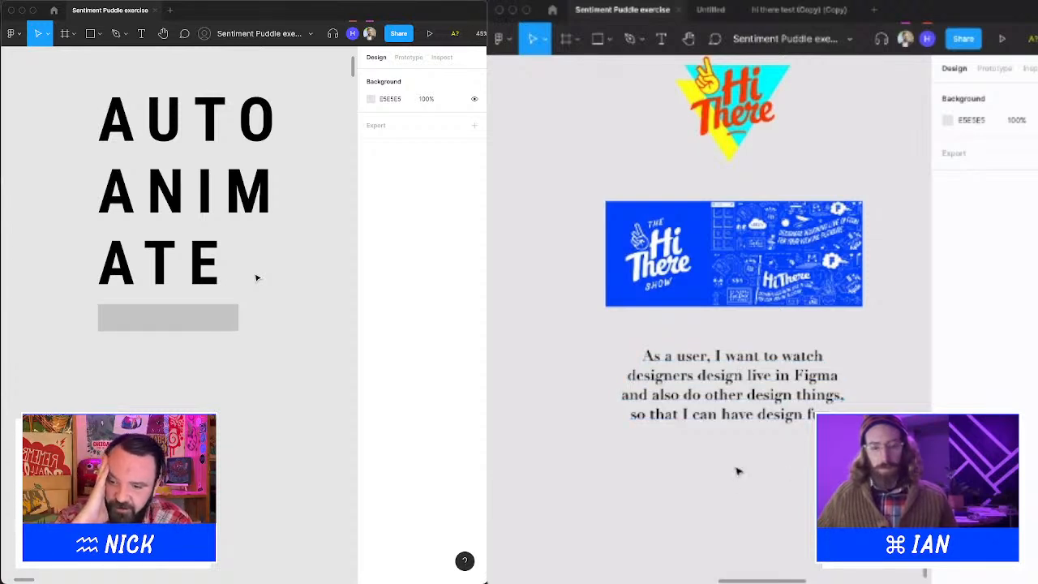
click(689, 237)
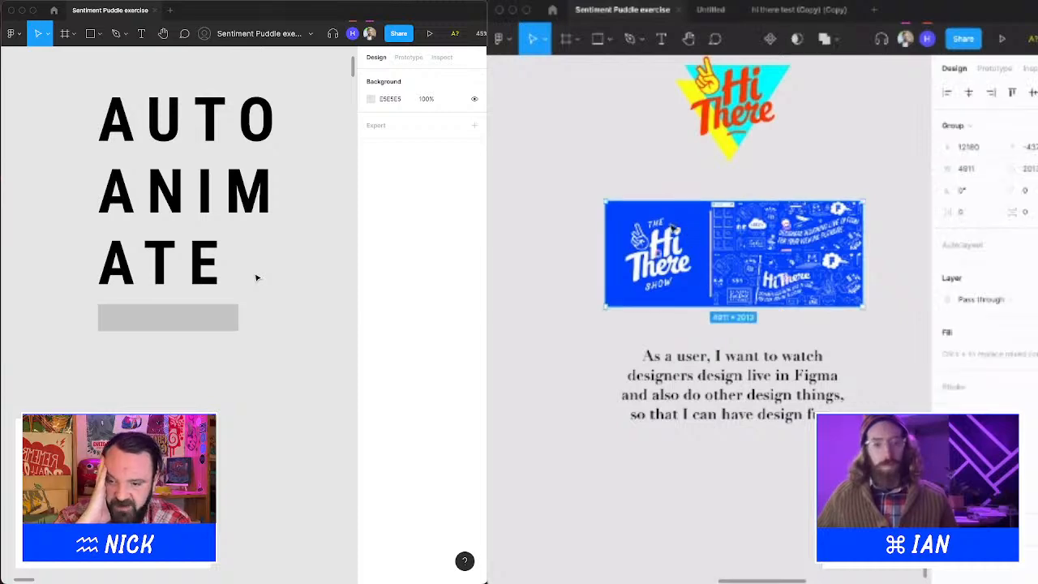
key(shift+2)
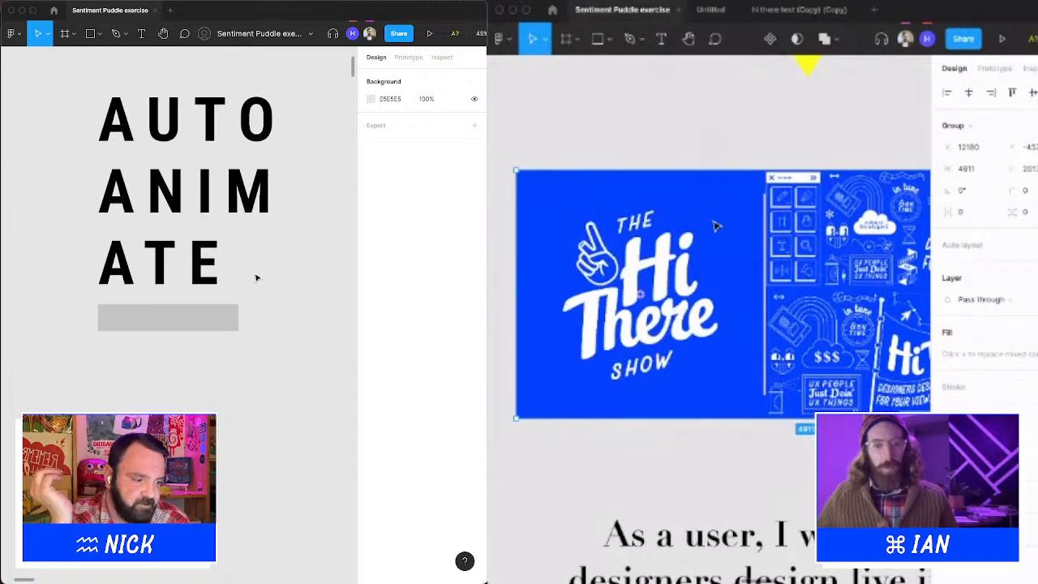
scroll(713, 222, down, 10)
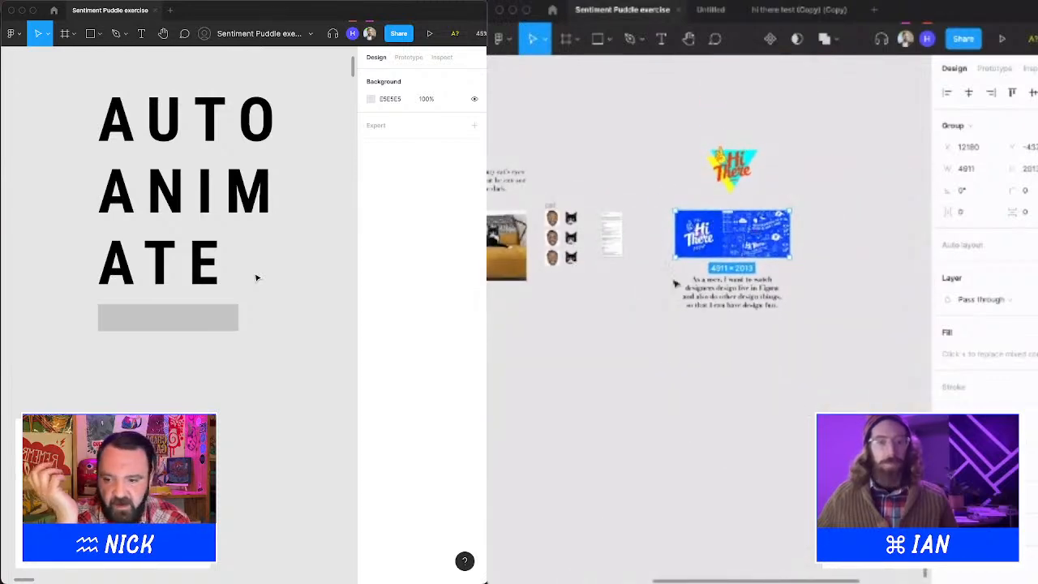
scroll(704, 334, left, 10)
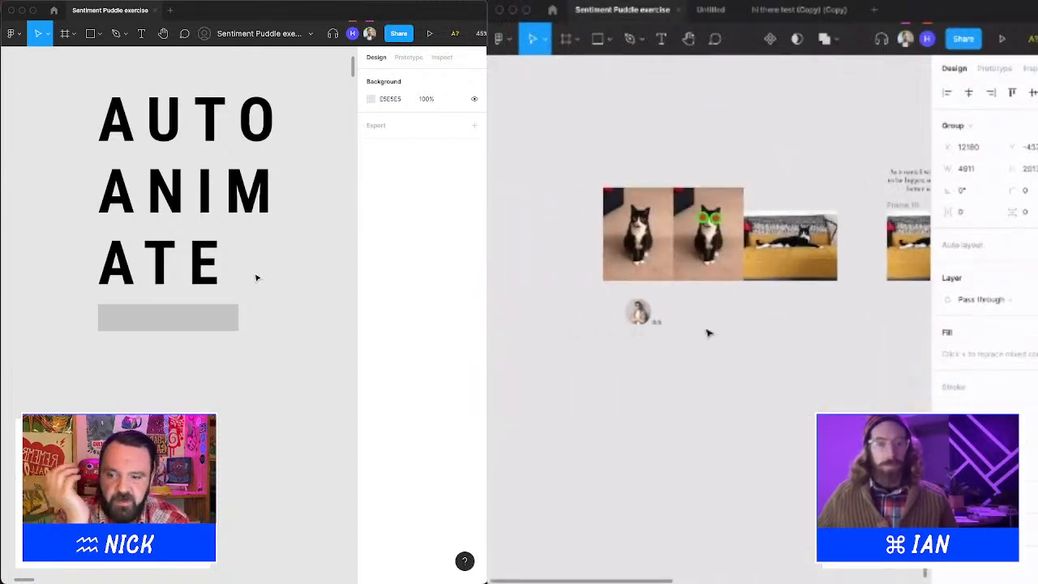
click(503, 39)
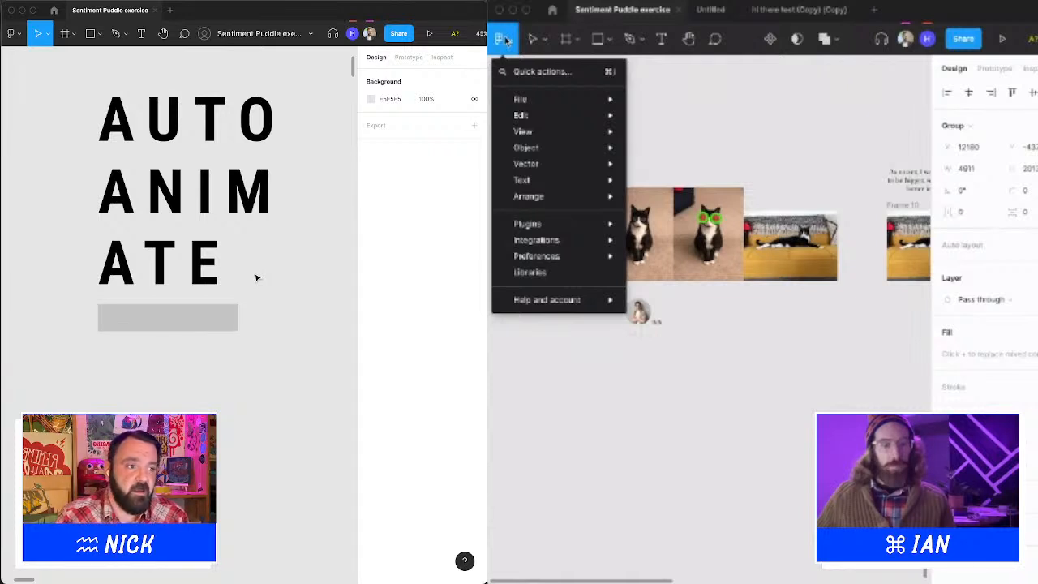
click(742, 106)
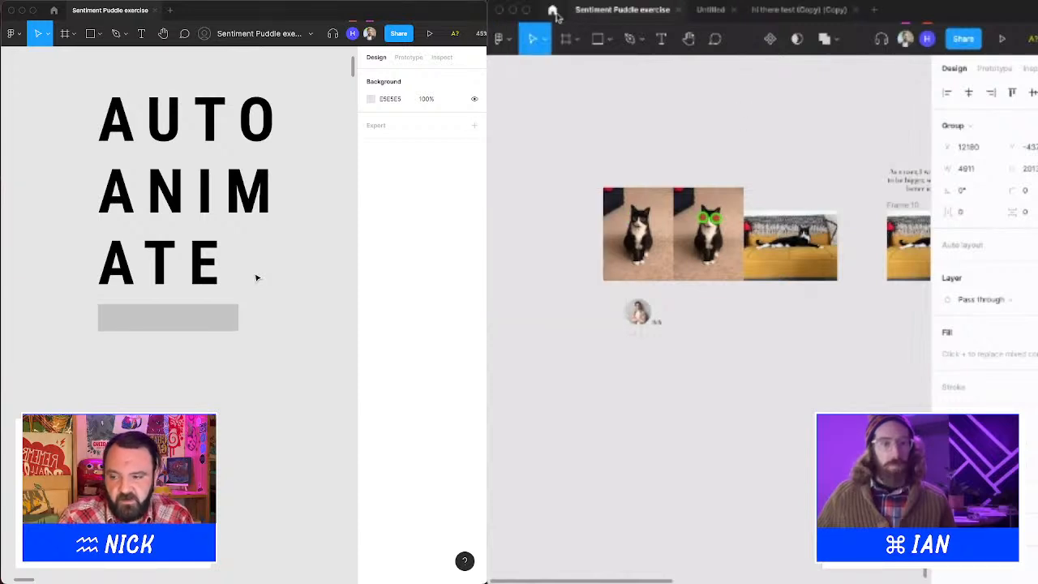
click(560, 83)
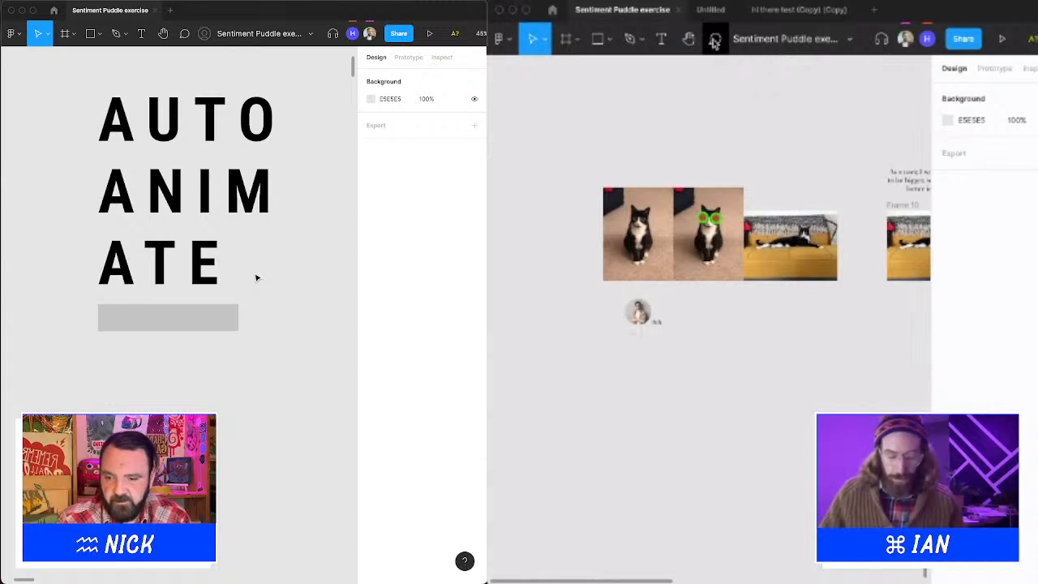
Show the sidebar that lists the file's pages and layers.
key(shift+super+backslash)
key(shift+super+backslash)
key(shift+super+backslash)
key(shift+super+backslash)
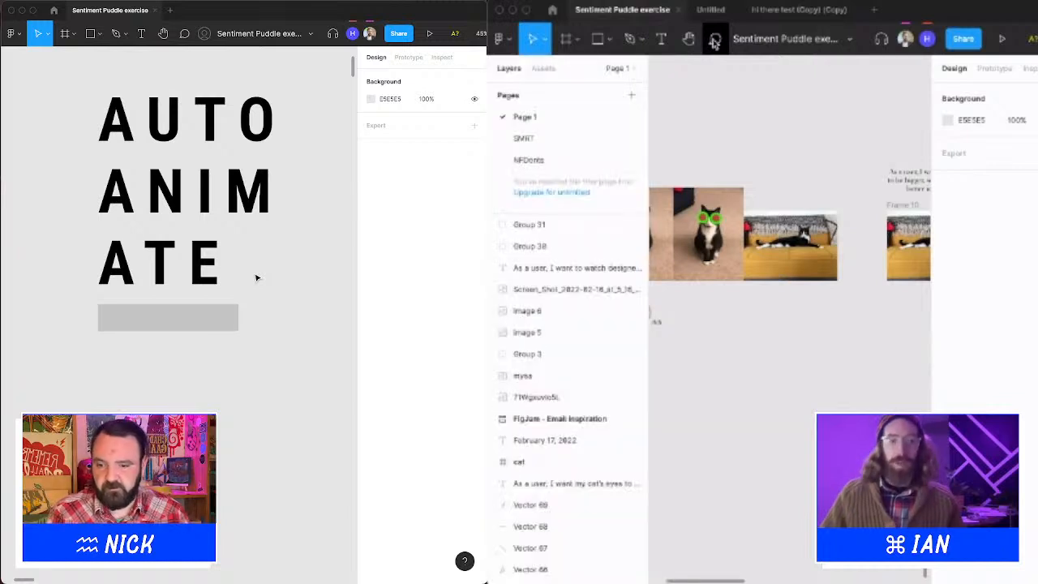
key(shift+super+backslash)
Open the grey rectangle's fill colour for editing and look over the mockups on the SMRT page.
click(233, 322)
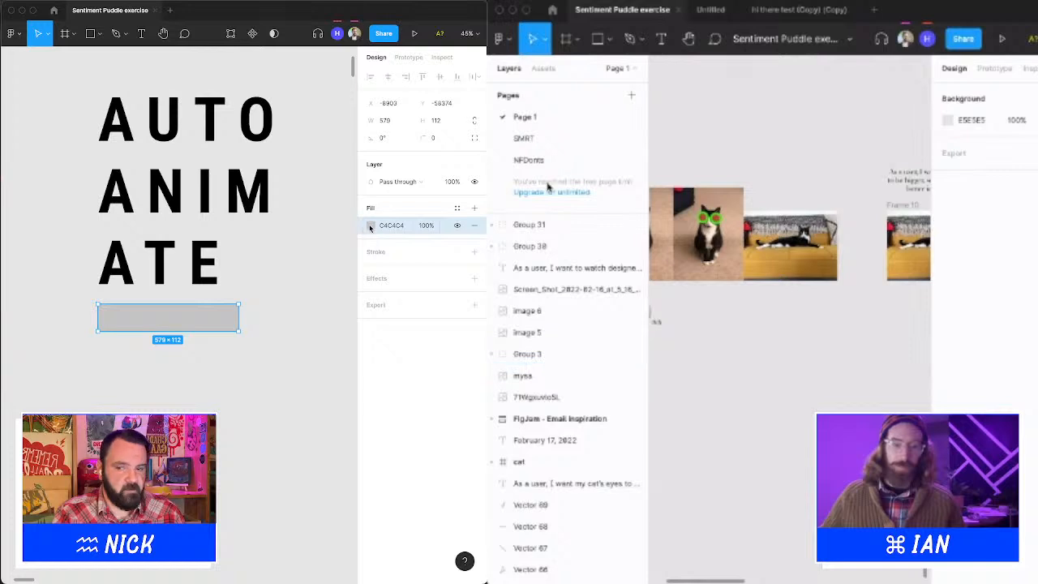
click(370, 226)
click(540, 144)
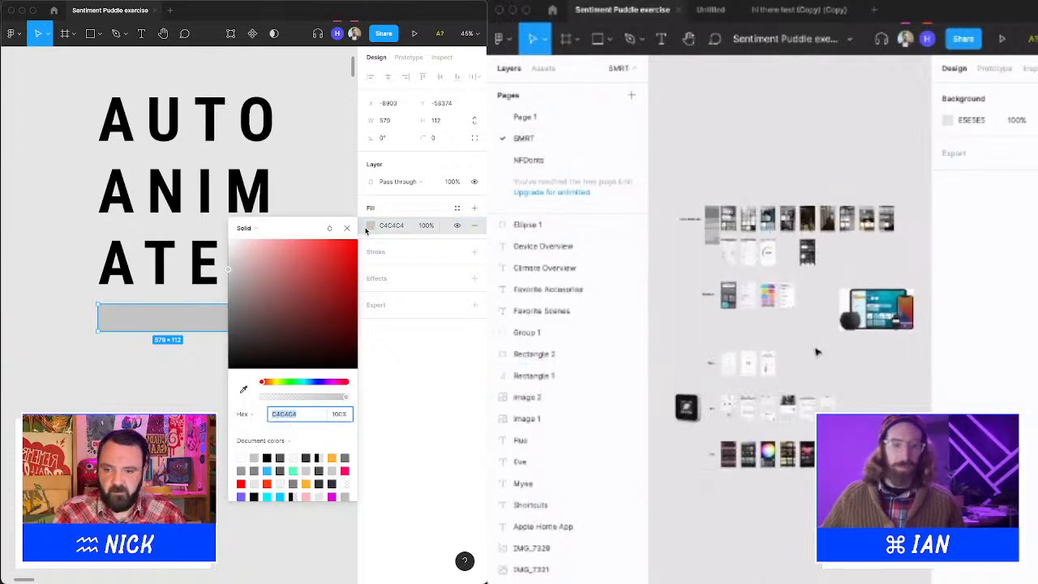
scroll(816, 338, up, 8)
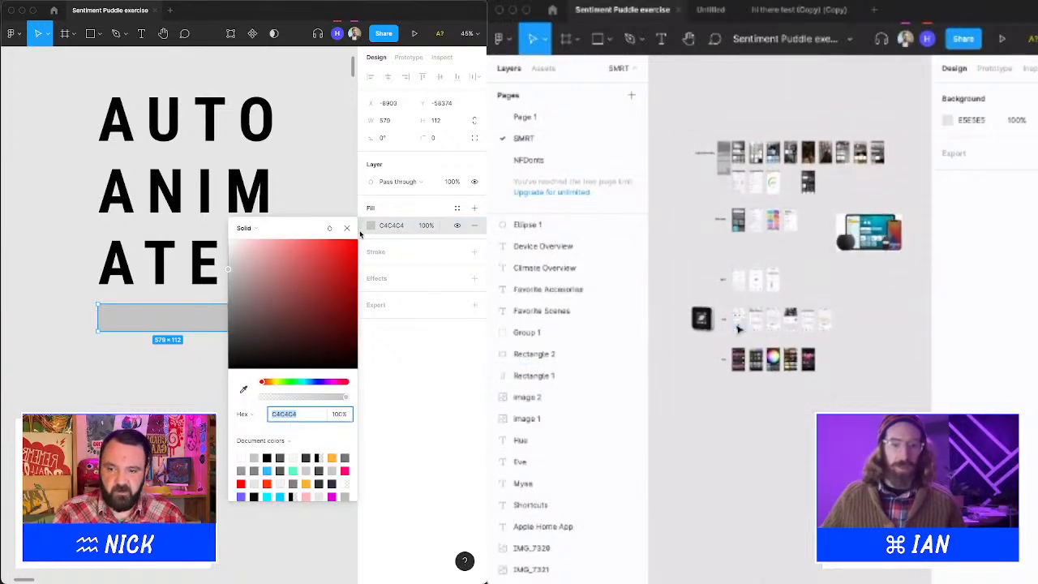
scroll(744, 329, up, 2)
scroll(740, 328, down, 6)
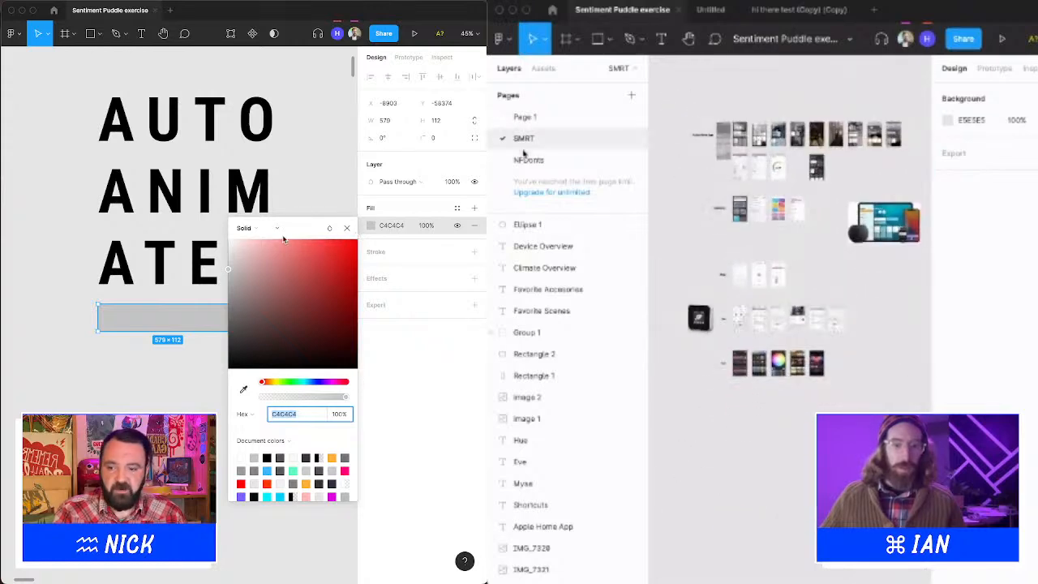
Look through the NFDonts page for the onboarding frames.
click(528, 160)
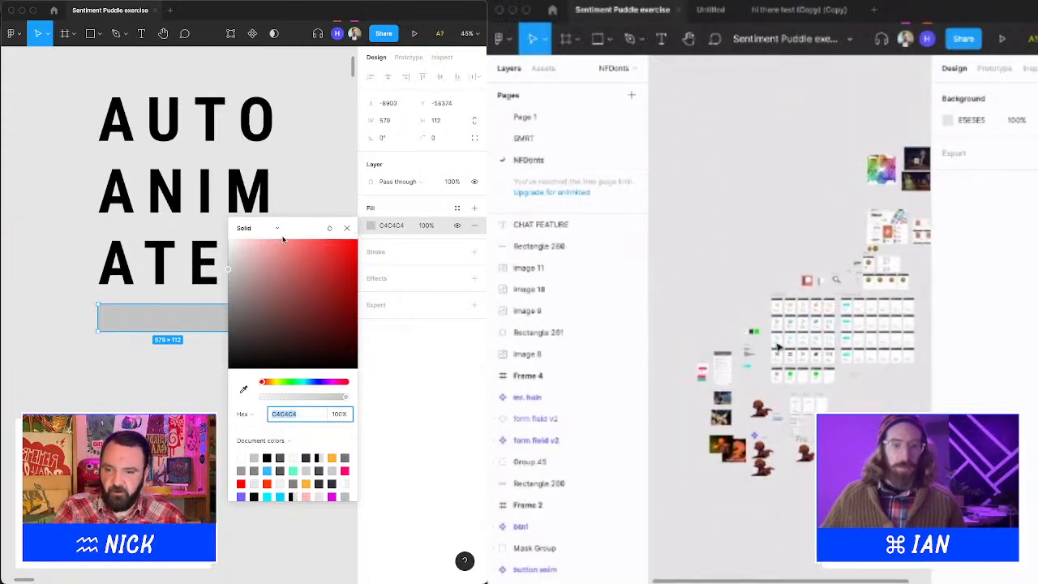
scroll(801, 383, up, 4)
scroll(803, 377, down, 4)
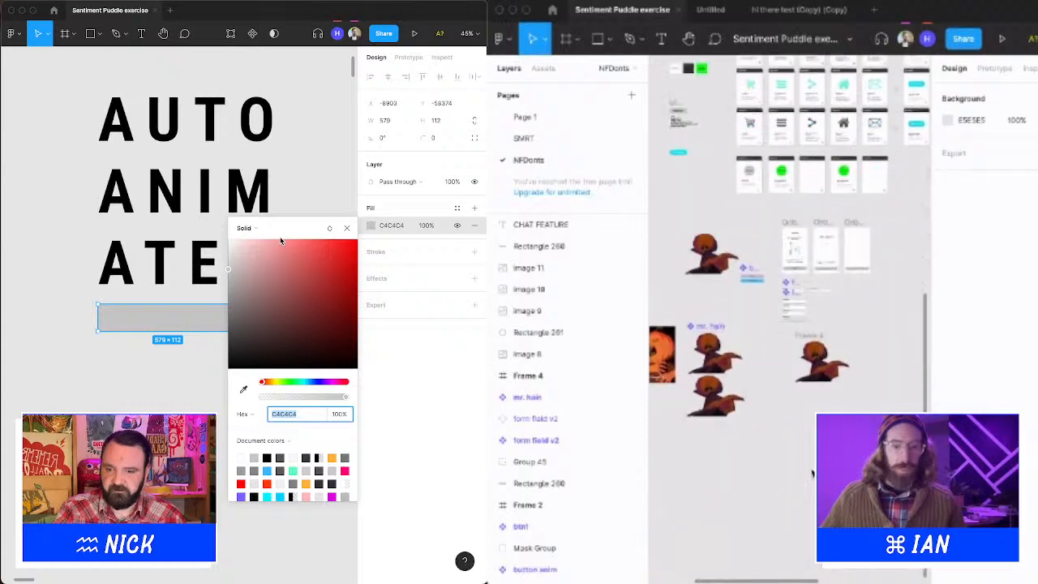
scroll(813, 272, up, 3)
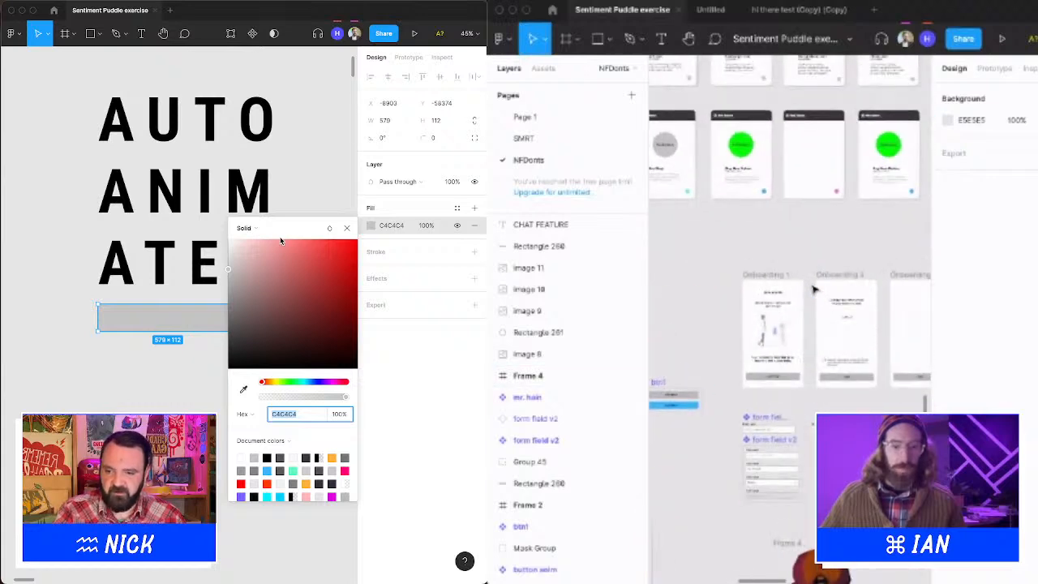
scroll(813, 288, down, 4)
scroll(814, 288, up, 6)
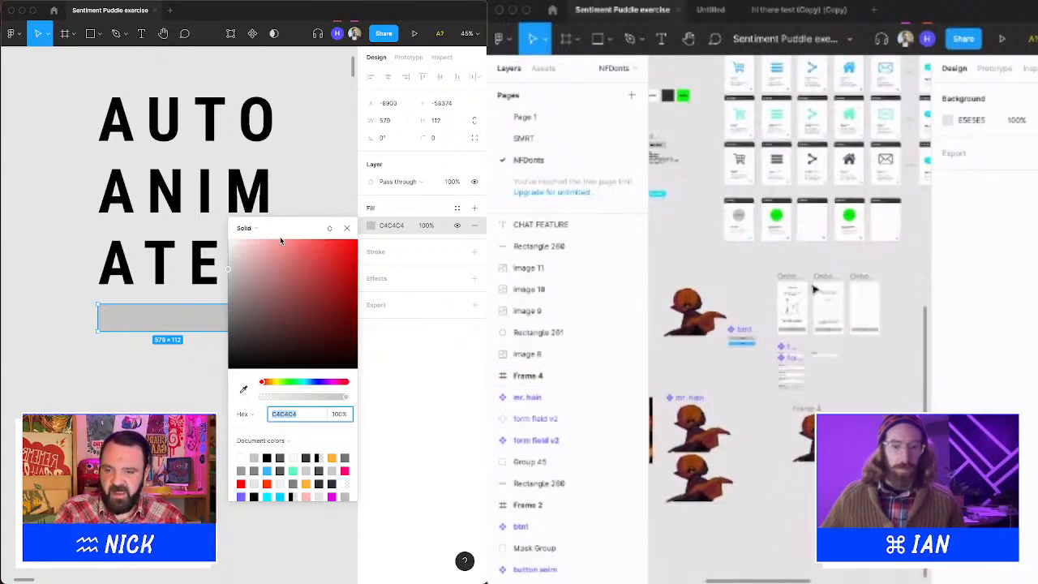
scroll(813, 289, right, 3)
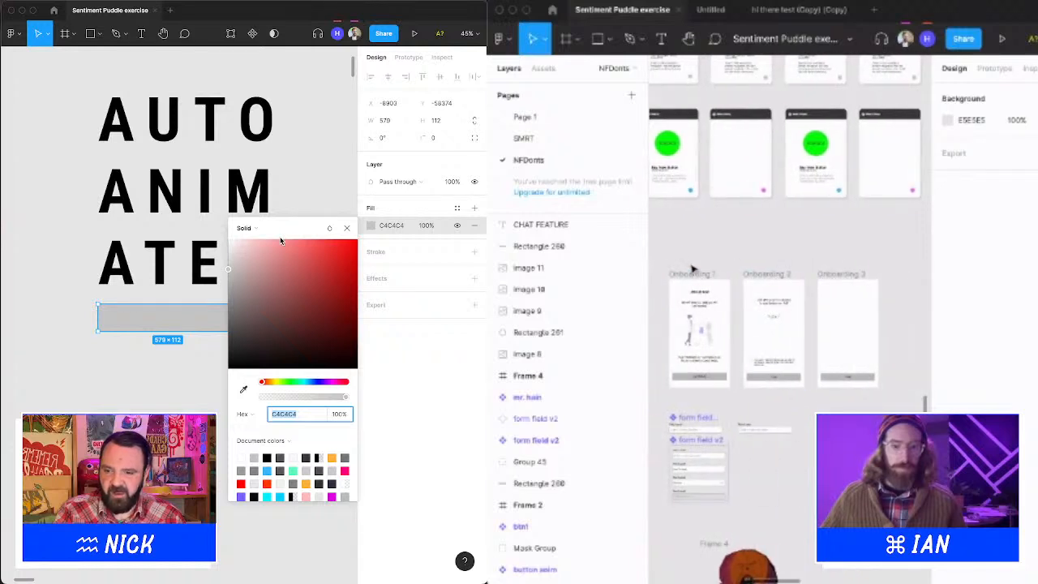
scroll(697, 261, down, 5)
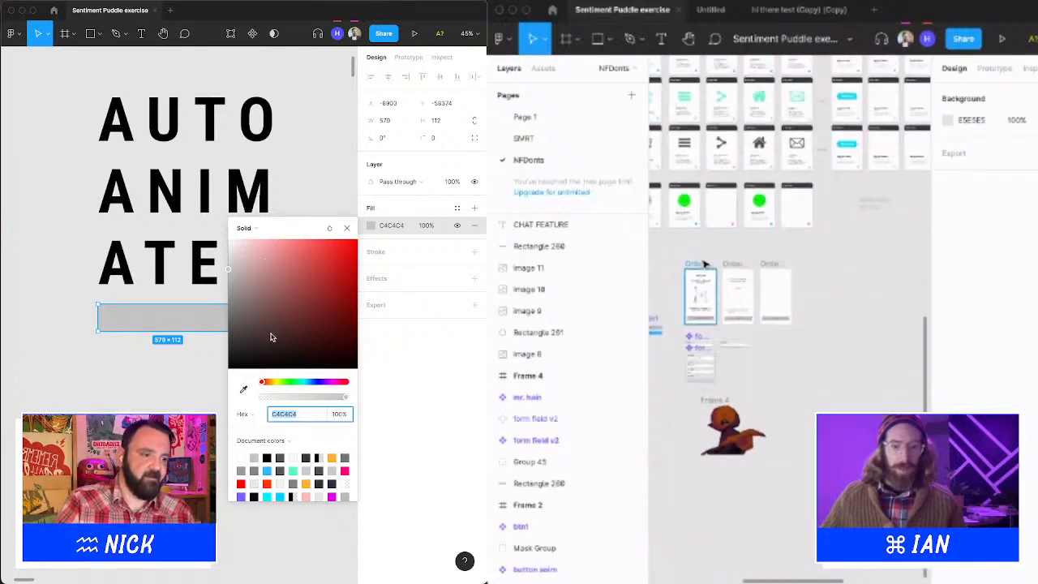
scroll(706, 265, left, 2)
Set the fill of the rectangle beneath the title to green 3CF99E.
click(298, 381)
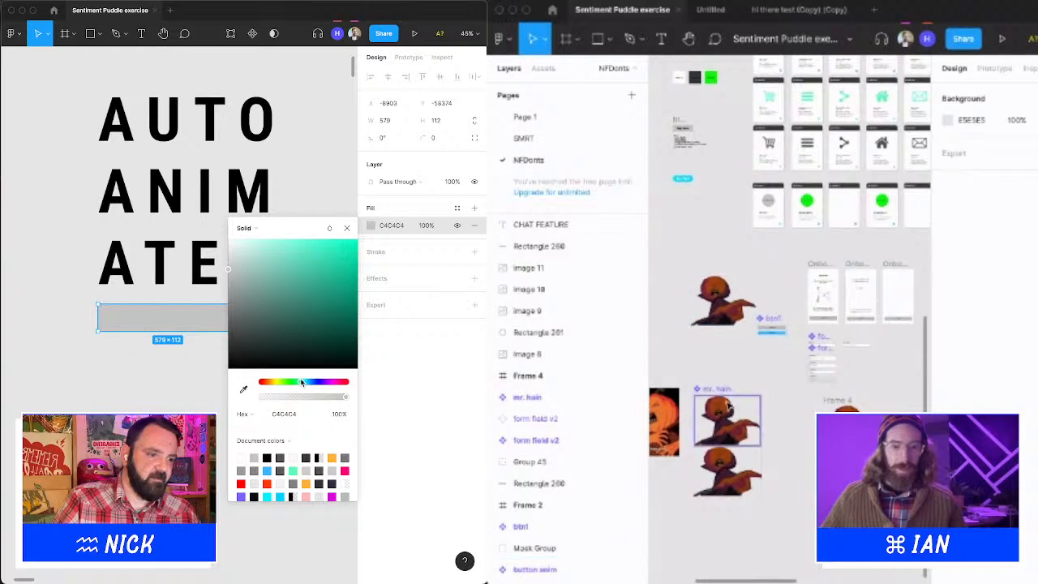
scroll(737, 351, right, 3)
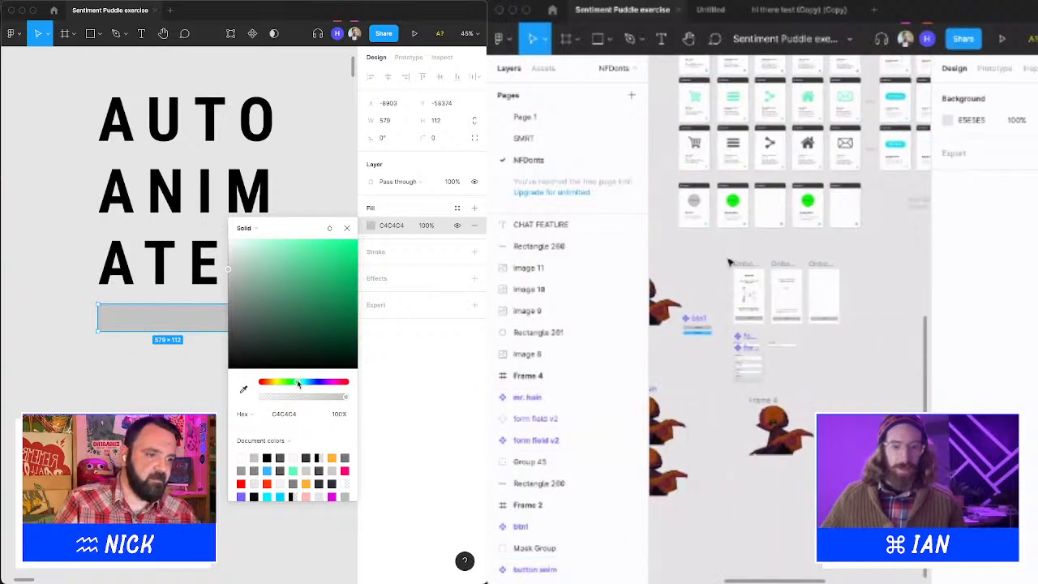
click(326, 243)
Select the Onboarding 1, Onboarding 2 and Onboarding 3 frames on the NFDonts page for copying.
drag(719, 238, 857, 332)
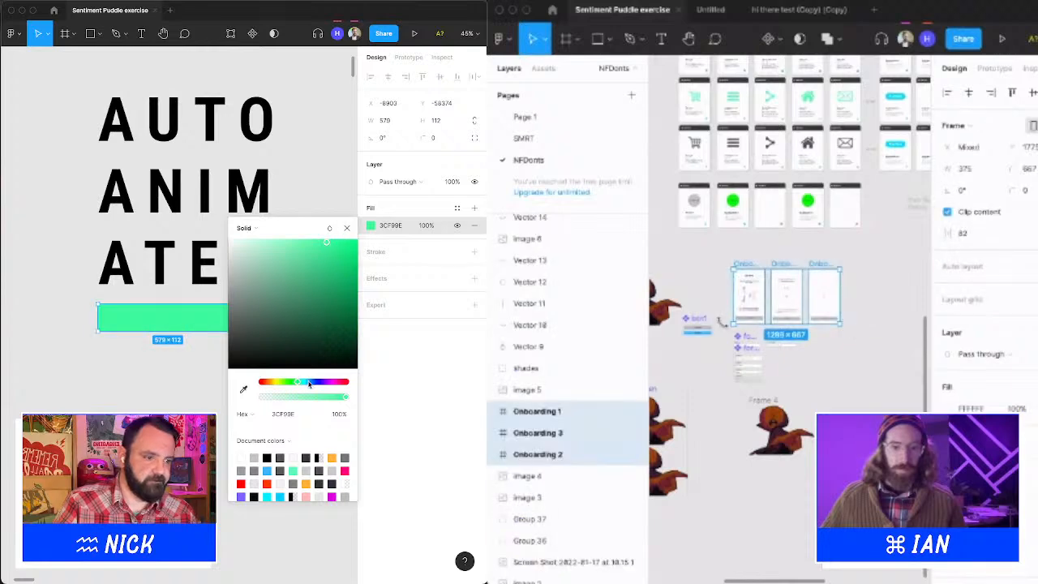
scroll(727, 329, up, 1)
scroll(727, 329, up, 3)
Change the rectangle's fill to purple 623CF9 and move it down to about Y -58158, away from the title.
drag(308, 385, 320, 386)
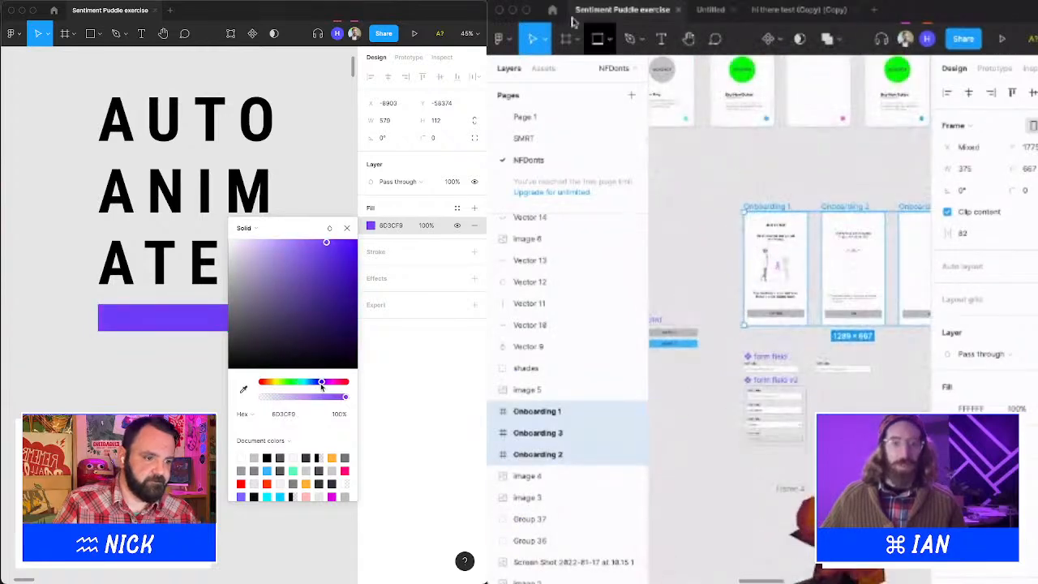
click(346, 229)
click(287, 284)
drag(208, 325, 199, 379)
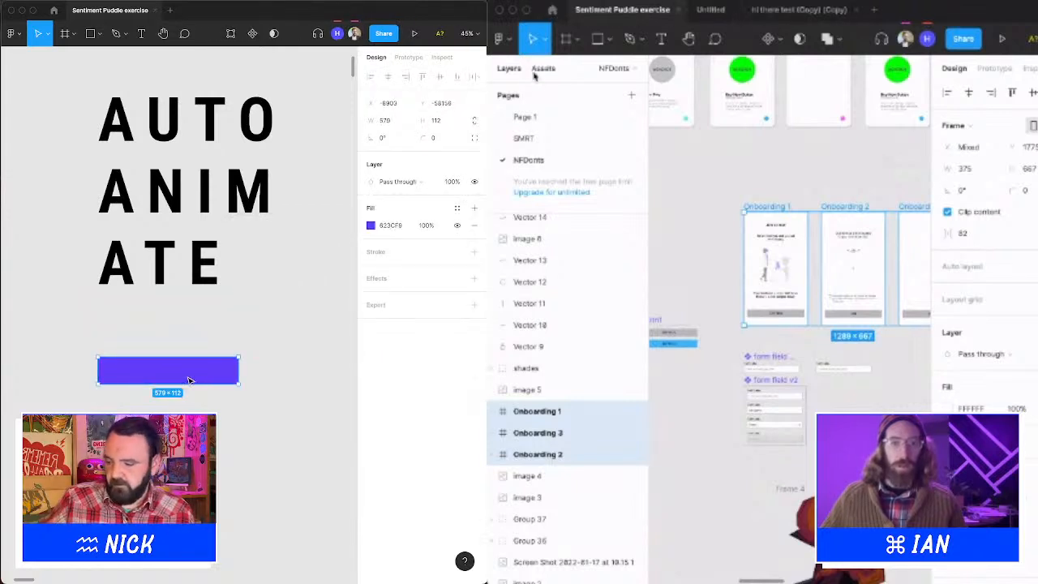
Paste the three onboarding frames below the user story on Page 1 and add the text "2 FRESH" below the purple rectangle.
click(525, 117)
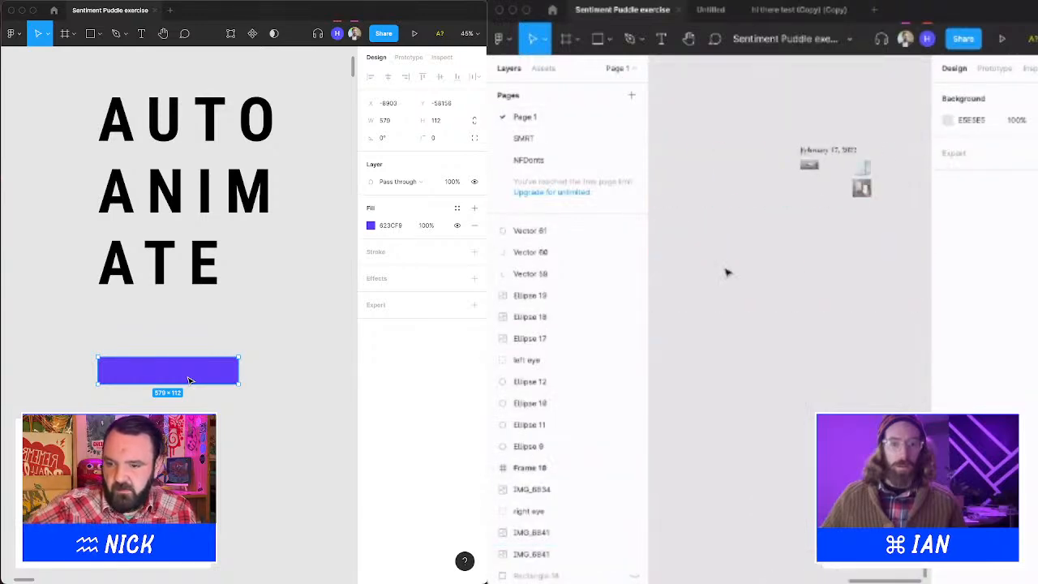
scroll(727, 272, left, 4)
click(180, 446)
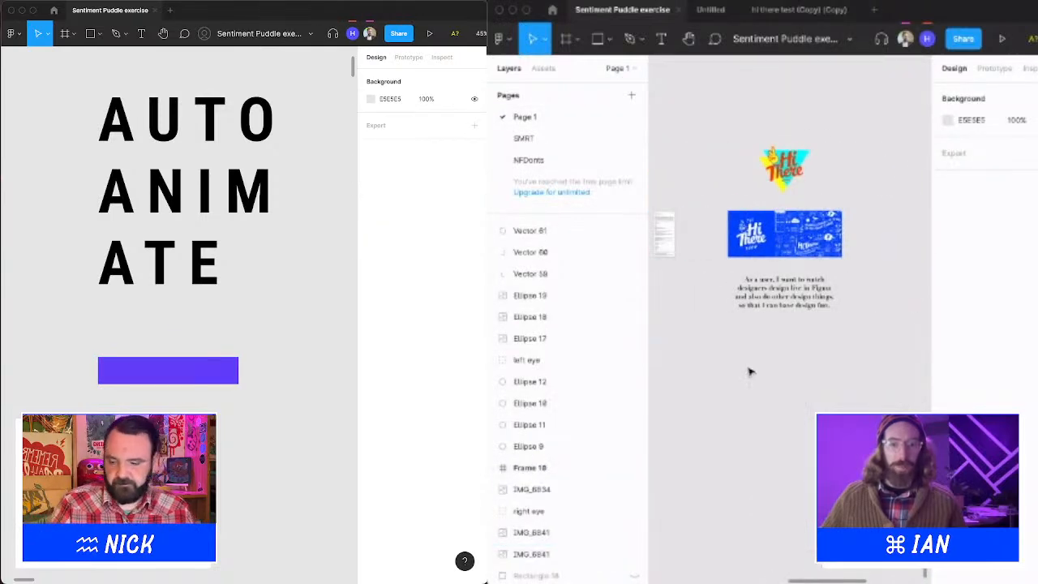
key(t)
click(177, 449)
key(super+v)
scroll(783, 327, up, 5)
text(2 fre)
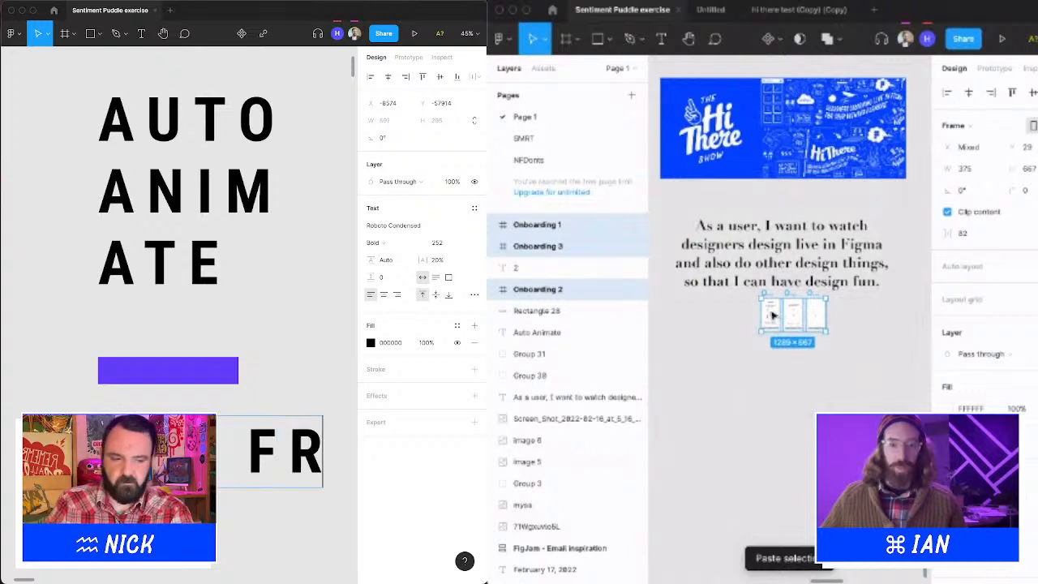
drag(773, 316, 752, 351)
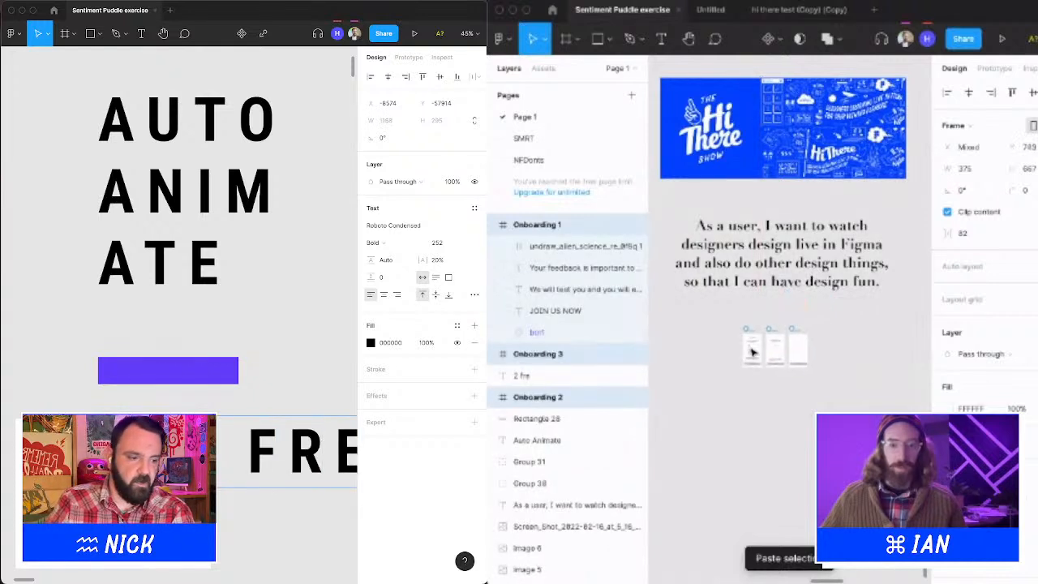
Switch to the Untitled FigJam board, finish the "2 FRESH" text and move it directly beneath the purple rectangle.
click(710, 10)
scroll(784, 214, down, 5)
key(Escape)
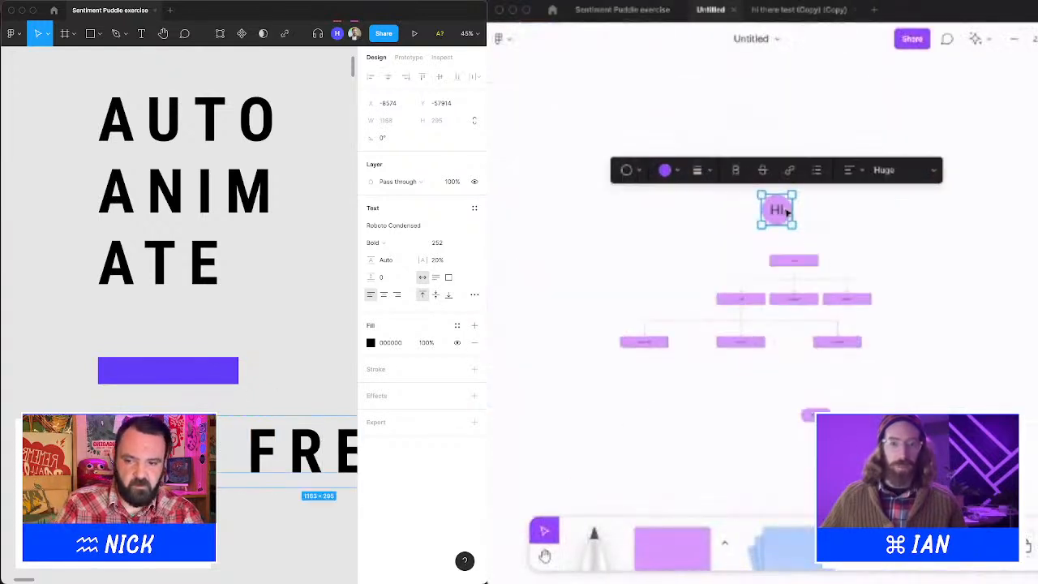
scroll(784, 239, down, 2)
scroll(783, 239, up, 5)
drag(317, 446, 225, 412)
Try yellow, dark grey and white as the colour of the whole site map on the FigJam board.
click(827, 121)
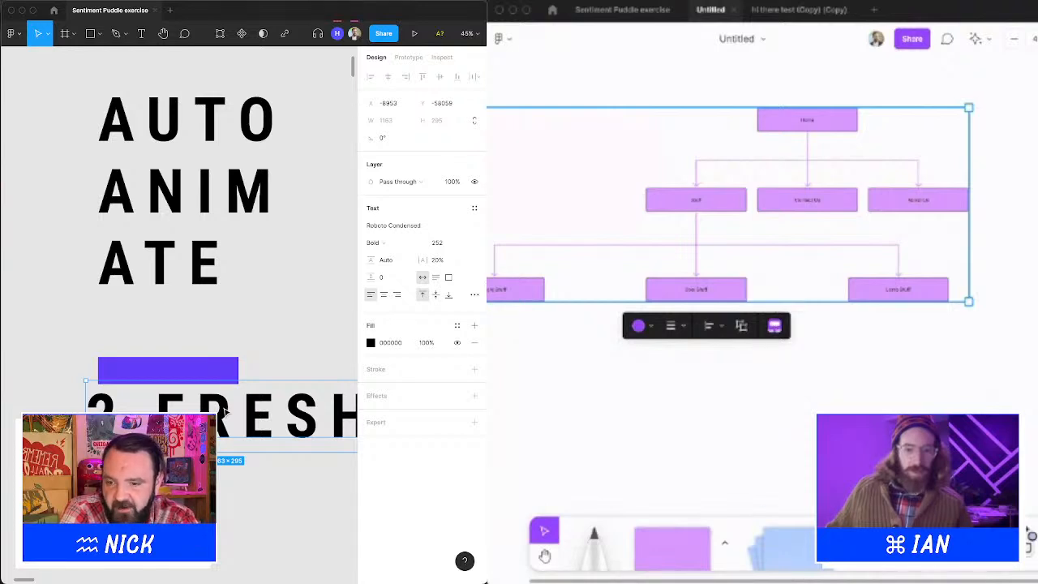
scroll(803, 285, down, 2)
scroll(801, 285, up, 6)
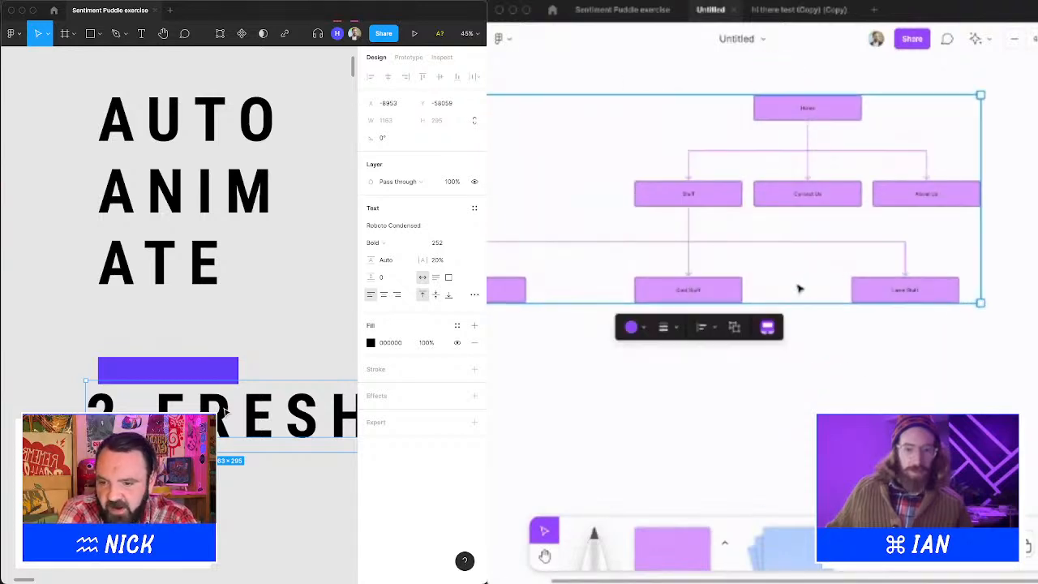
scroll(799, 288, left, 3)
scroll(713, 296, up, 5)
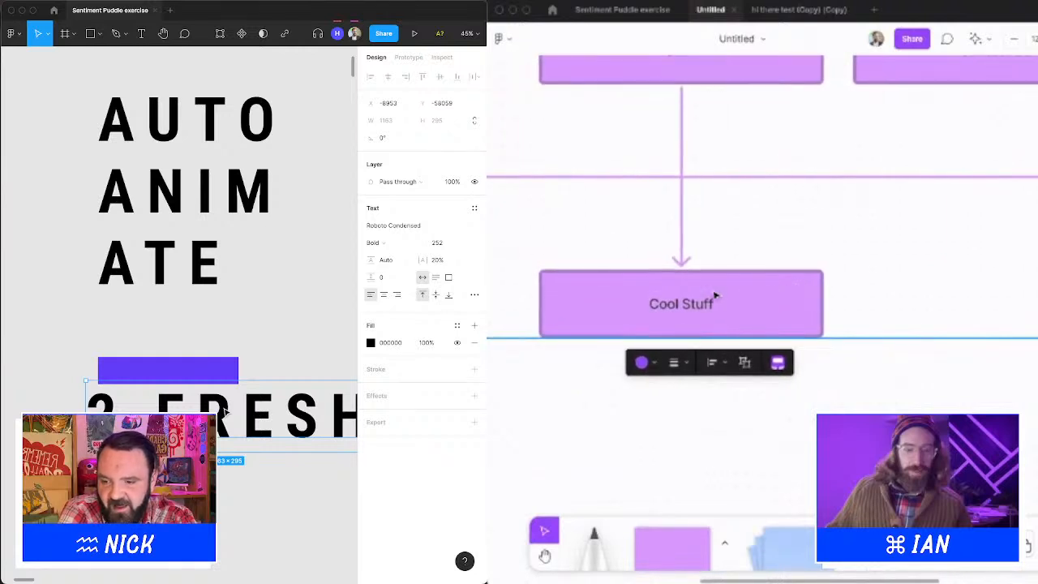
scroll(767, 281, up, 2)
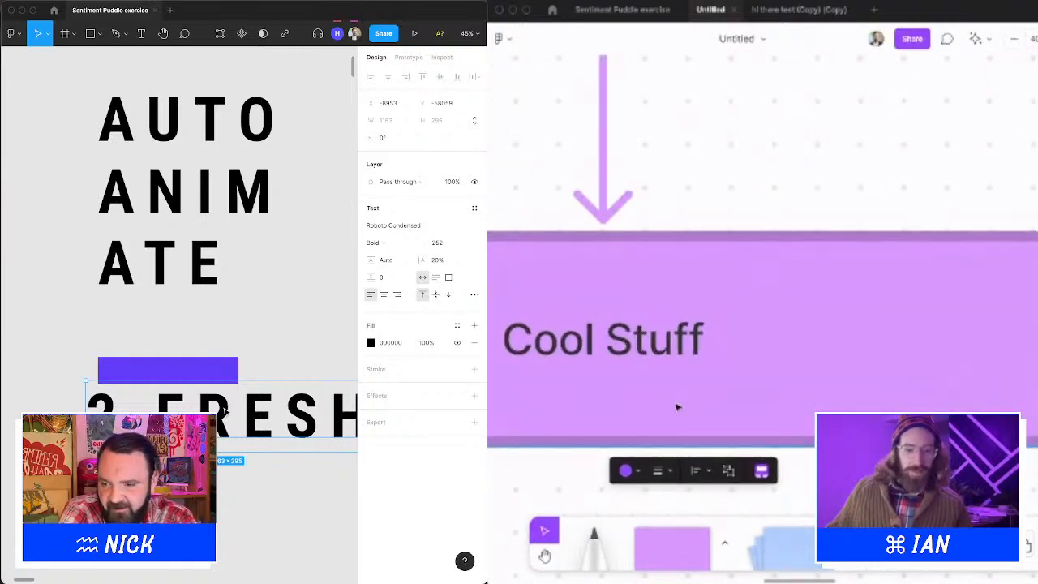
click(631, 471)
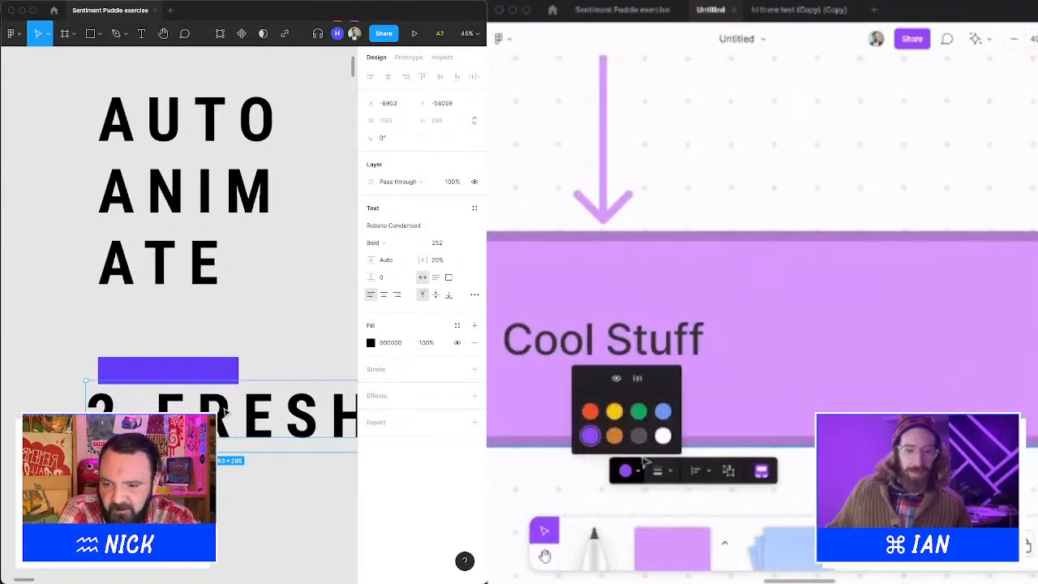
click(614, 411)
click(636, 472)
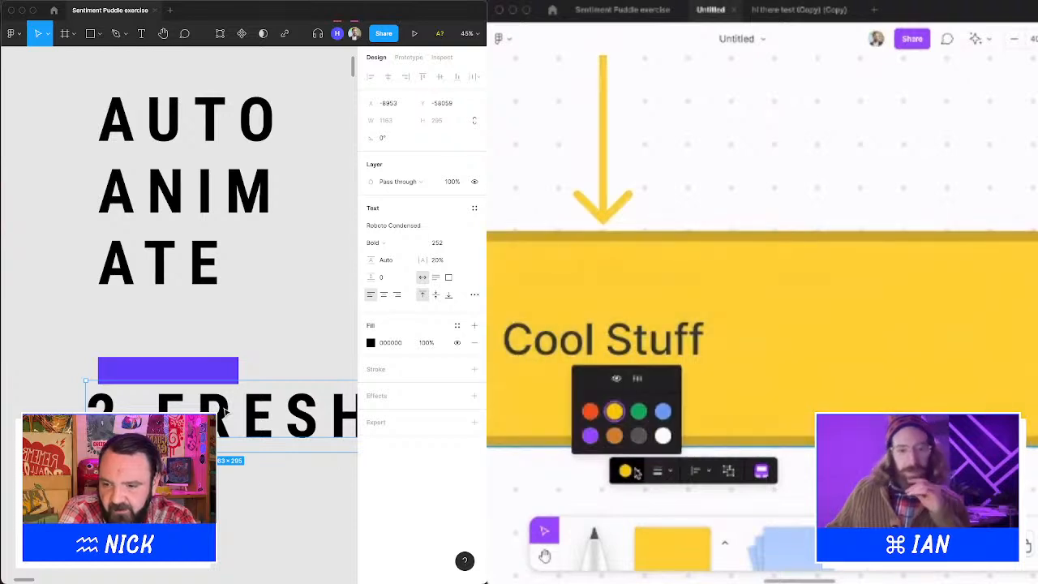
click(638, 436)
click(632, 472)
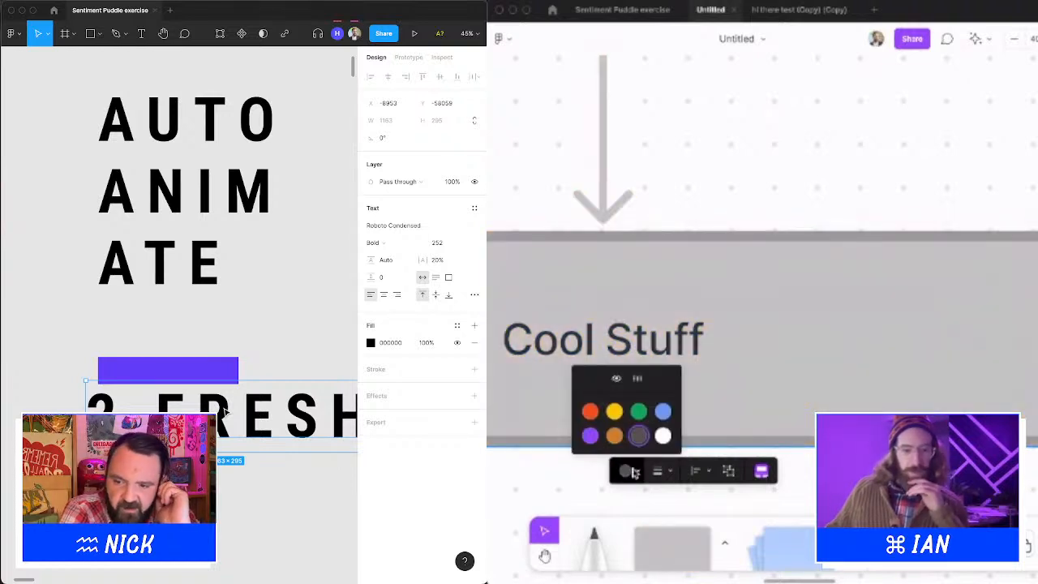
click(662, 436)
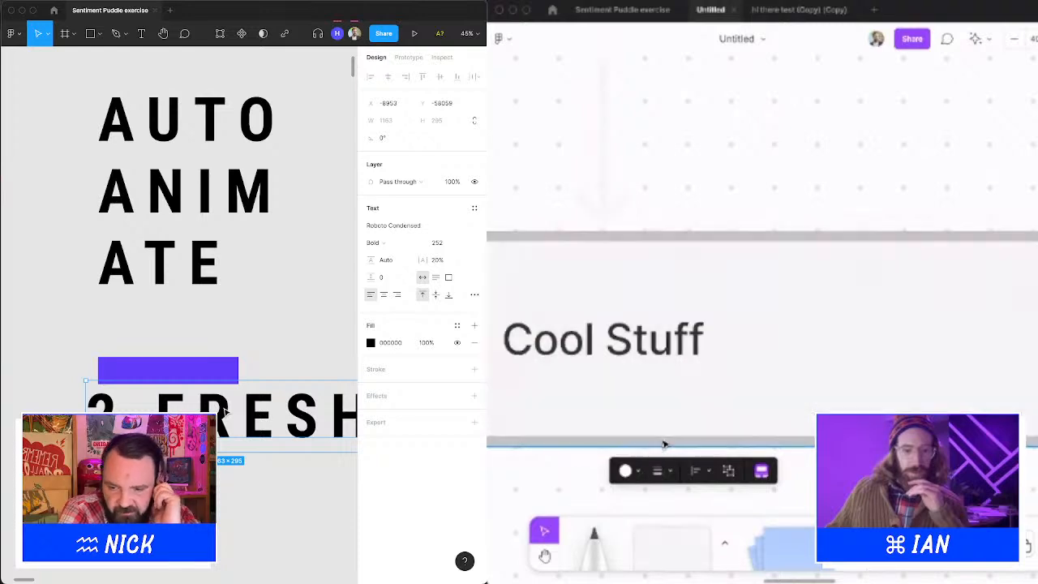
Recolour the whole site map green and select its Cool Stuff box.
click(632, 472)
click(639, 411)
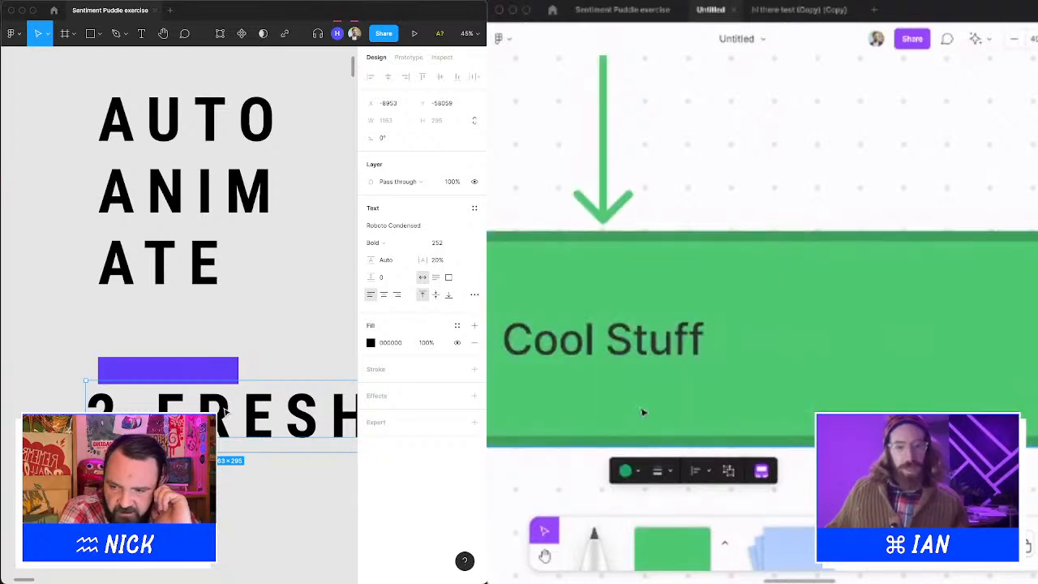
scroll(701, 363, down, 5)
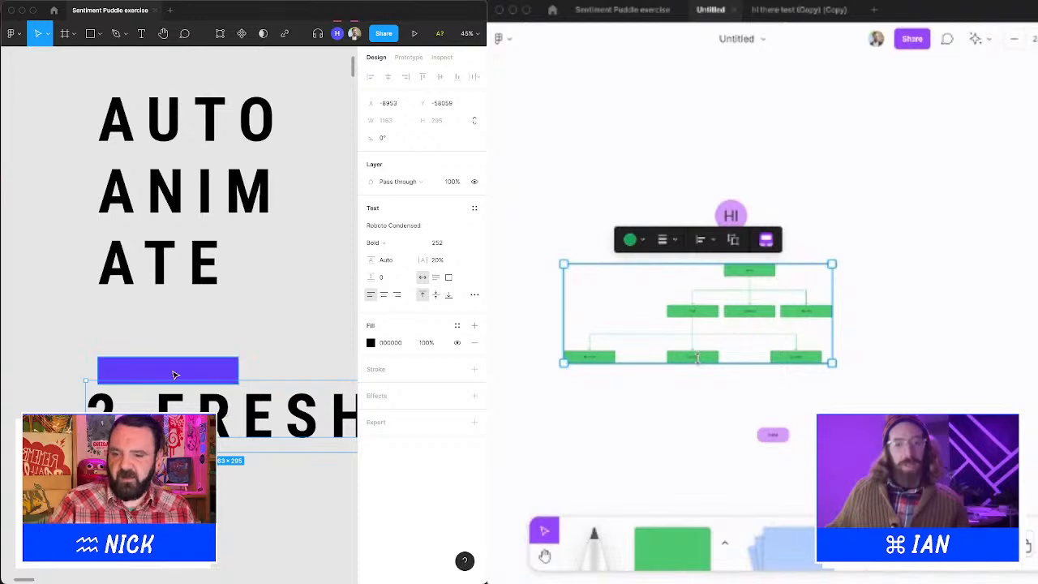
scroll(701, 364, up, 8)
click(722, 357)
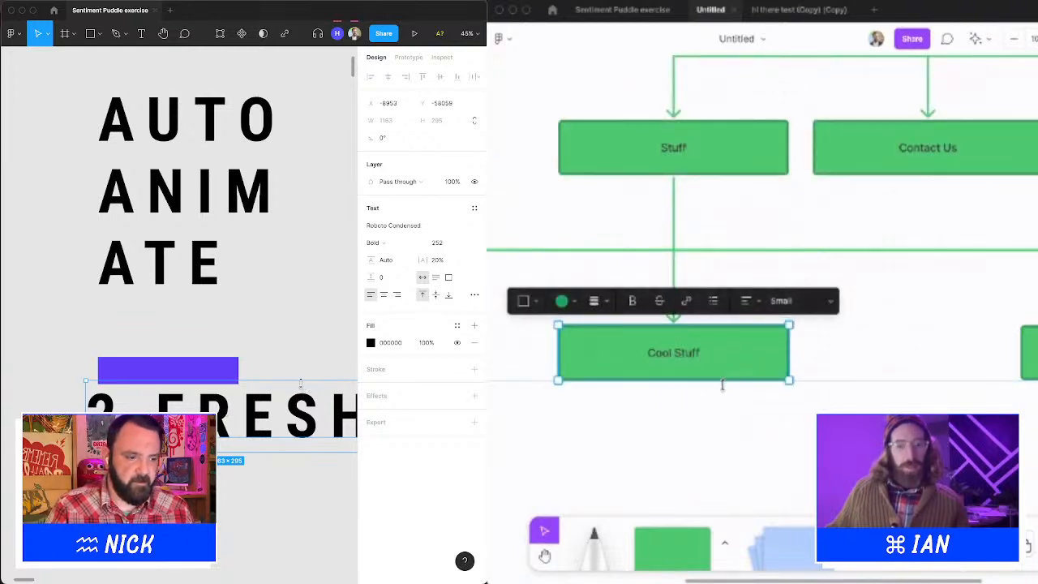
Reduce the "2 FRESH" text to font size 72 and place it on the purple rectangle.
click(437, 244)
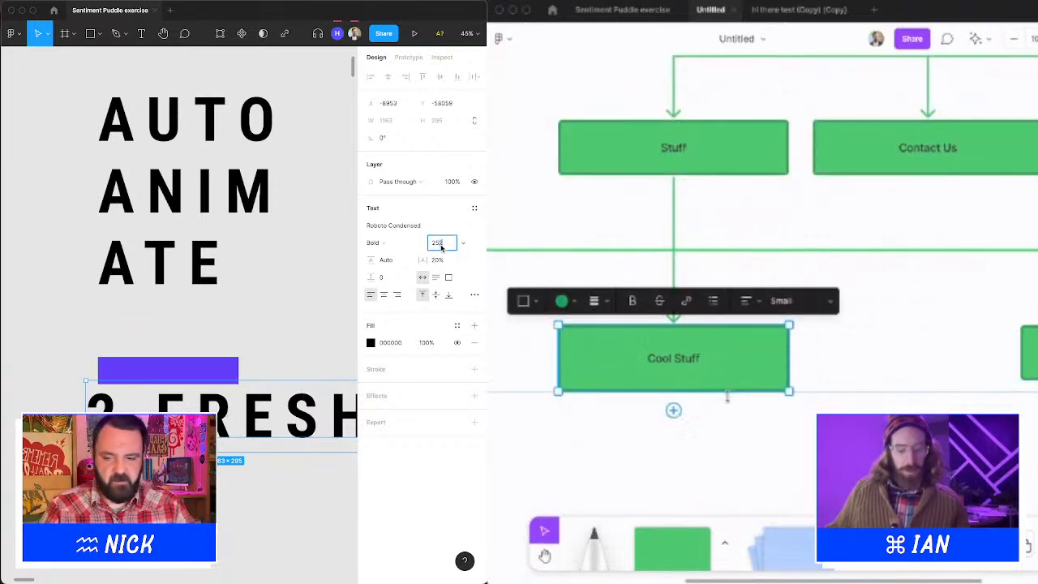
key(shift+Down)
key(shift+Down)
key(shift+Down)
key(shift+Down)
key(shift+Down)
key(shift+Down)
key(shift+Down)
key(shift+Down)
key(shift+Down)
click(752, 409)
scroll(757, 403, right, 1)
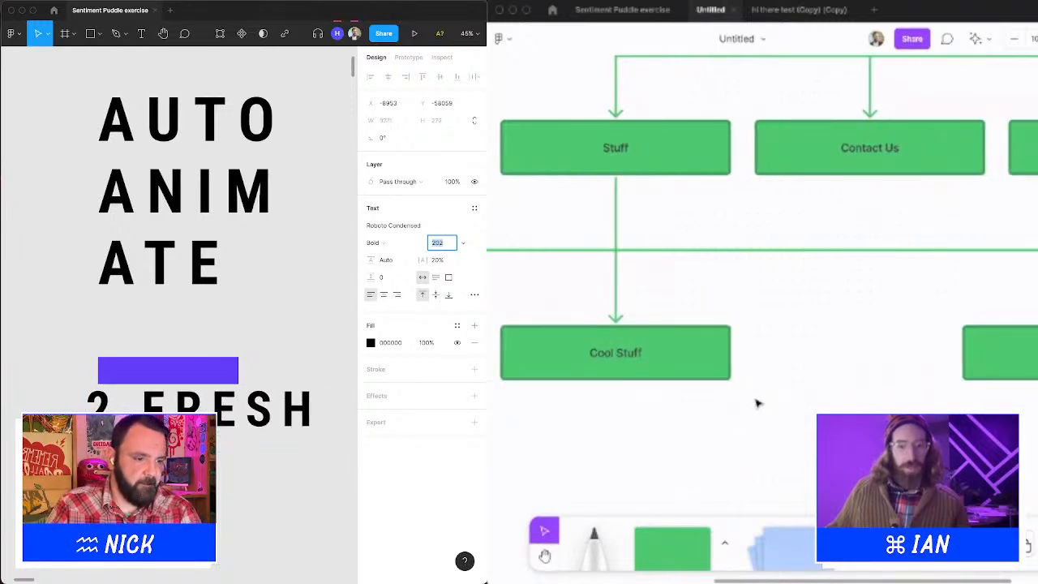
scroll(757, 402, down, 4)
key(shift+Down)
key(shift+Down)
key(shift+Down)
key(shift+Down)
key(shift+Down)
key(shift+Down)
key(shift+Down)
key(shift+Down)
key(shift+Down)
scroll(757, 403, down, 4)
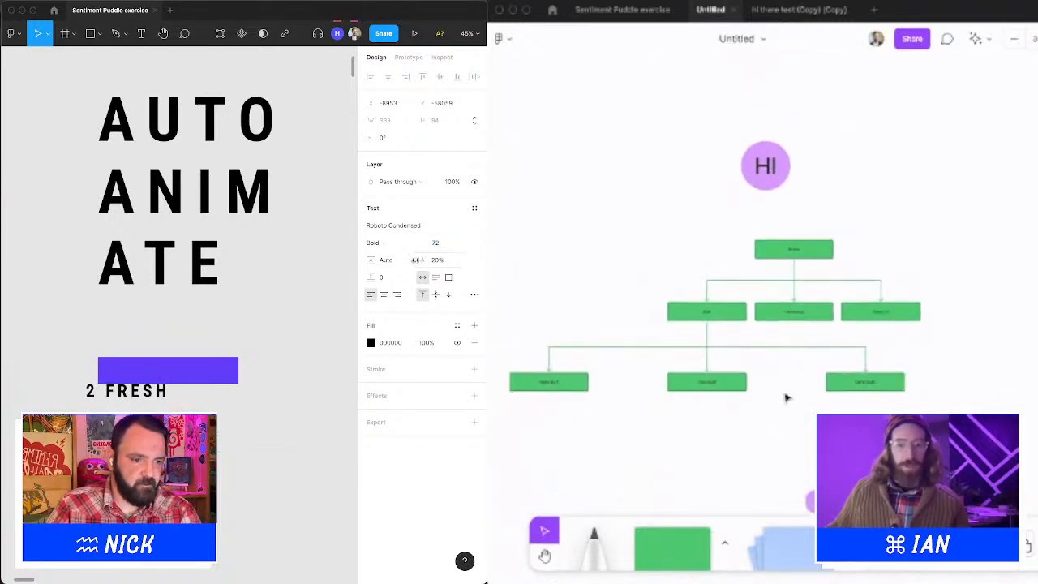
drag(153, 395, 198, 373)
Run Visual Sitemap on the board and change the fill of the "2 FRESH" text to 37FFB7.
click(1030, 541)
click(1034, 284)
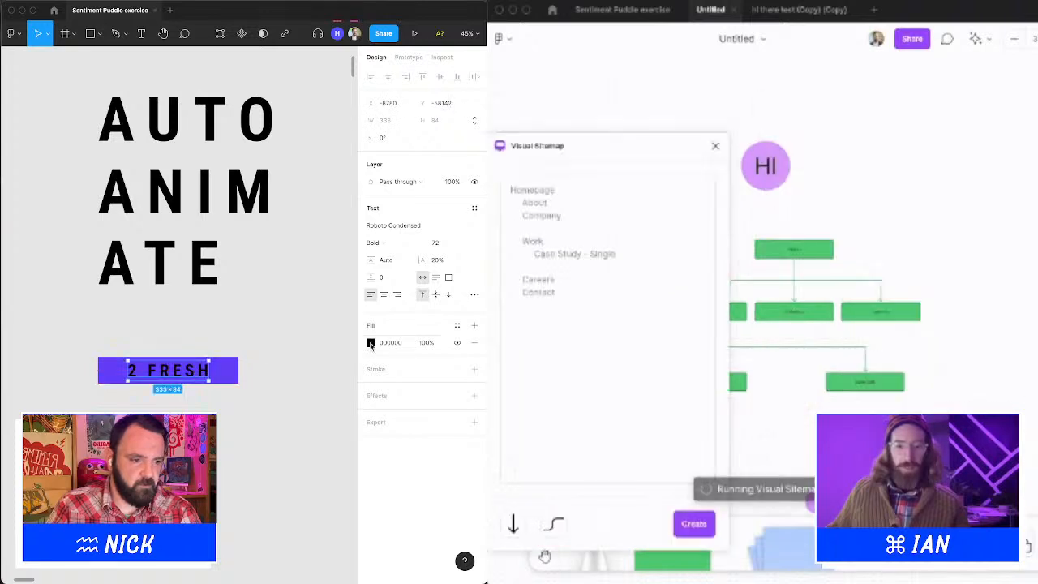
click(370, 343)
drag(275, 383, 194, 286)
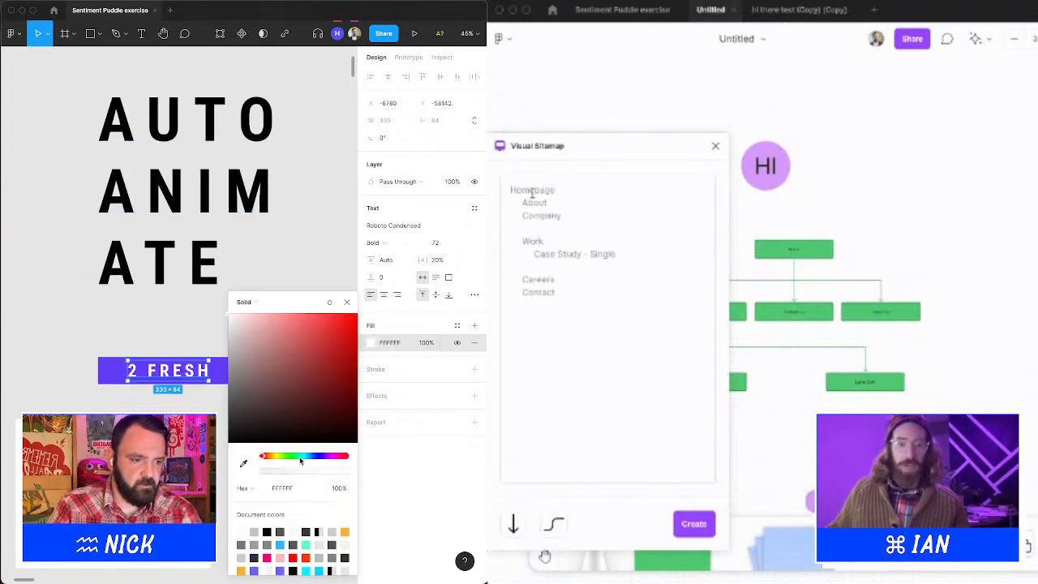
click(300, 457)
drag(322, 371, 330, 302)
click(534, 195)
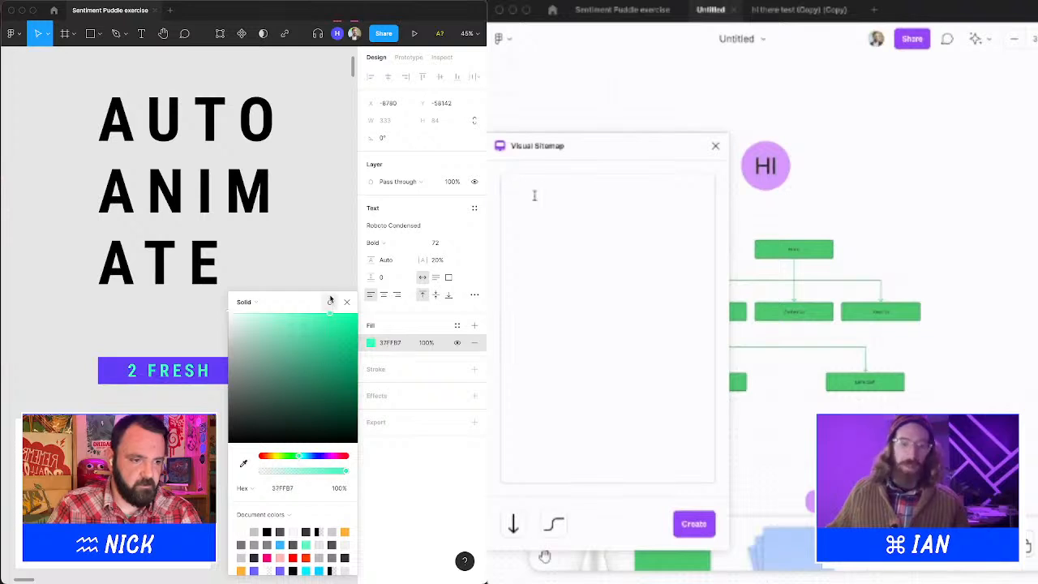
click(349, 302)
key(BackSpace)
key(BackSpace)
key(BackSpace)
Widen the purple rectangle together with its "2 FRESH" text to 614 and close Visual Sitemap.
drag(251, 316, 138, 409)
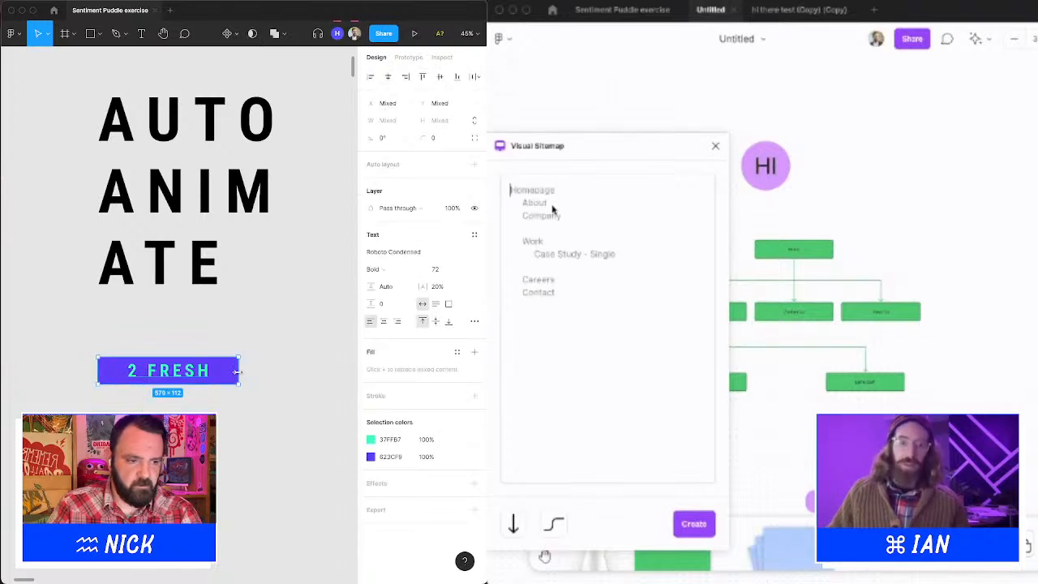
mouse_move(238, 370)
mouse_down()
mouse_move(220, 371)
mouse_move(246, 372)
mouse_up()
click(714, 147)
click(213, 331)
Load the green site map's outline into Visual Sitemap, add "Stuff Again" below Lame Stuff, and create the updated map.
click(795, 270)
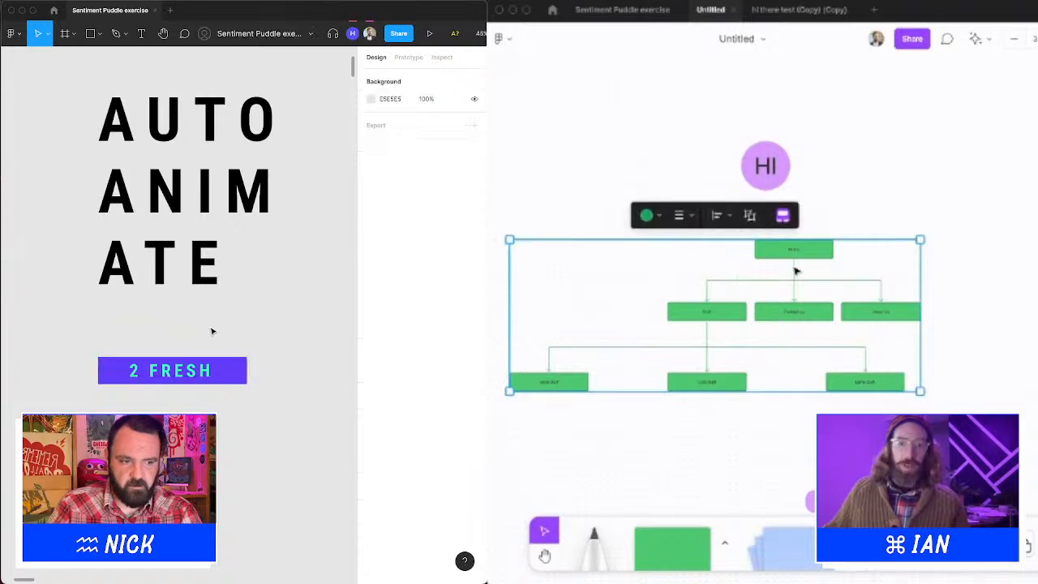
key(super+z)
click(243, 343)
click(236, 375)
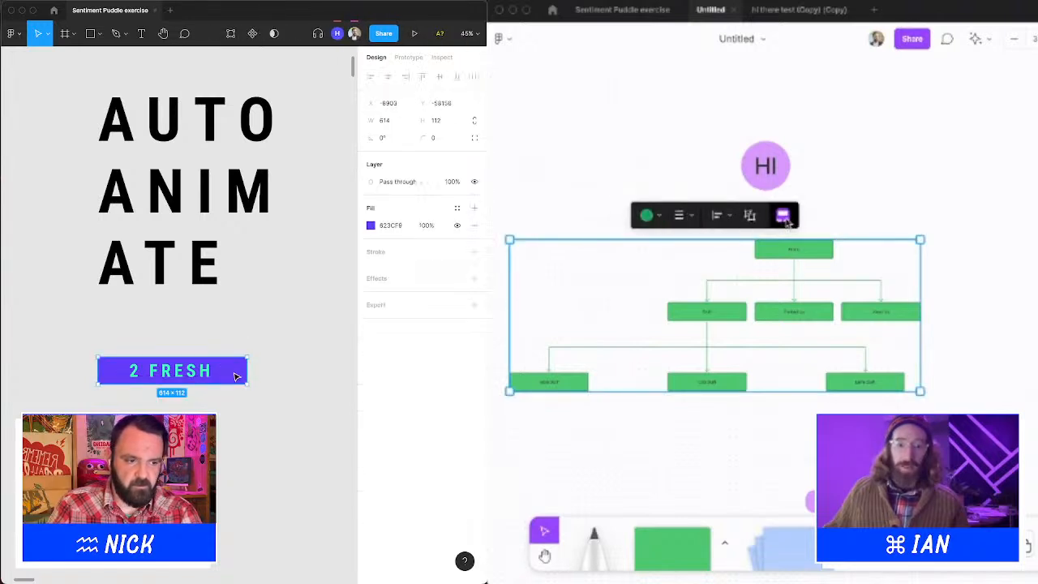
click(787, 221)
click(188, 373)
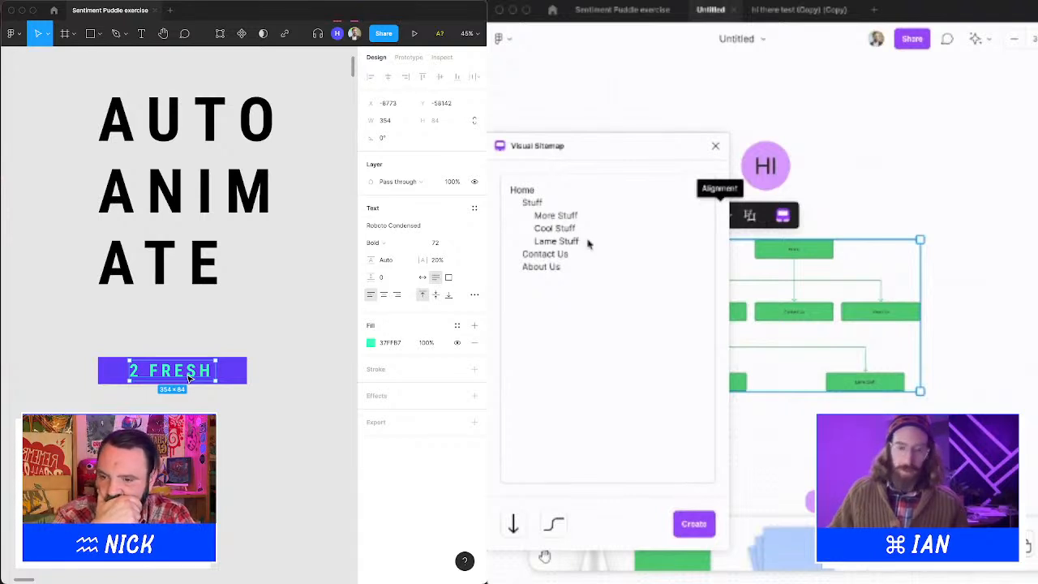
key(Return)
text(Stuff Again)
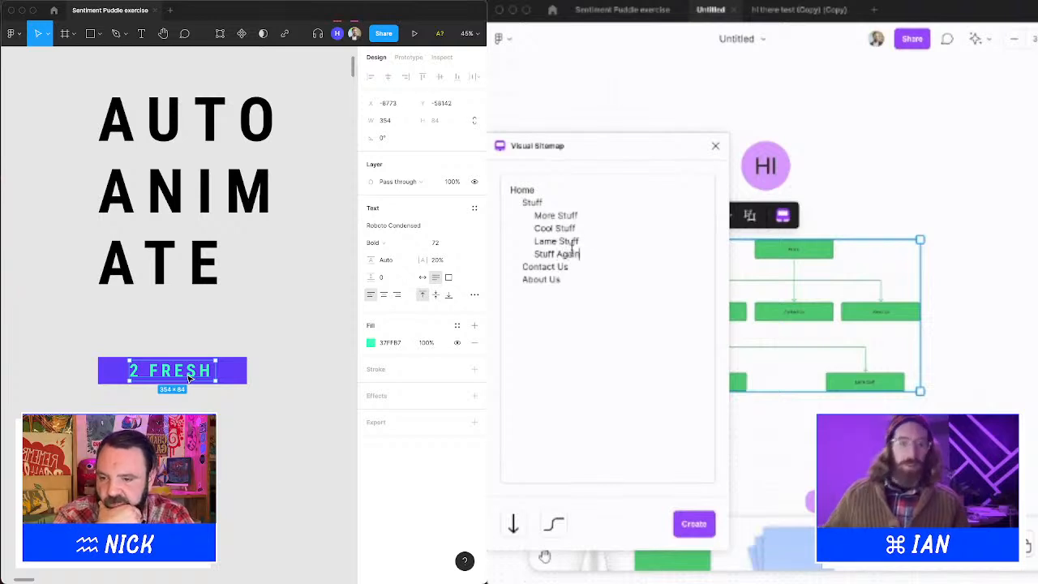
click(692, 525)
click(797, 430)
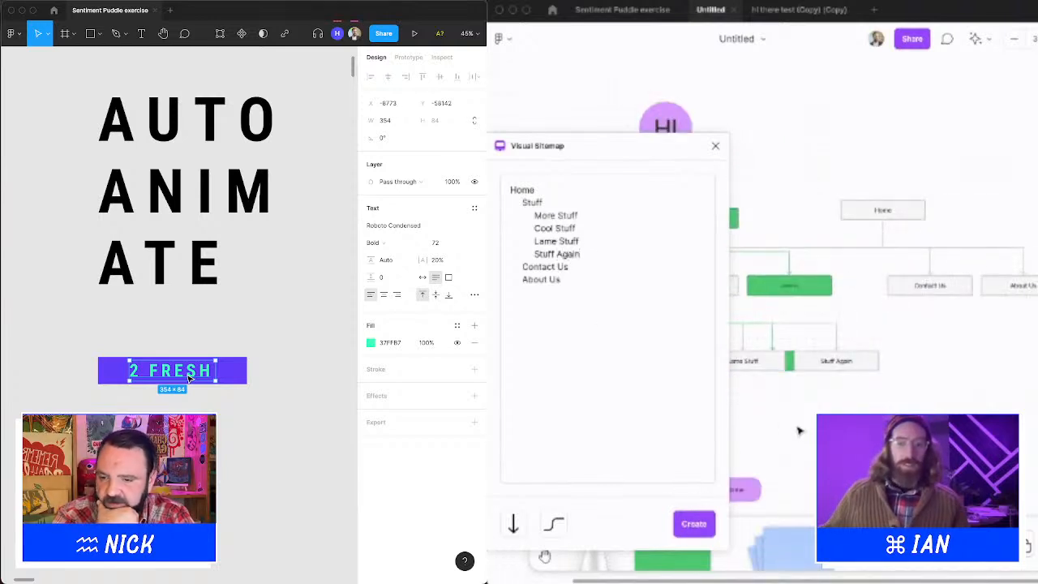
click(715, 147)
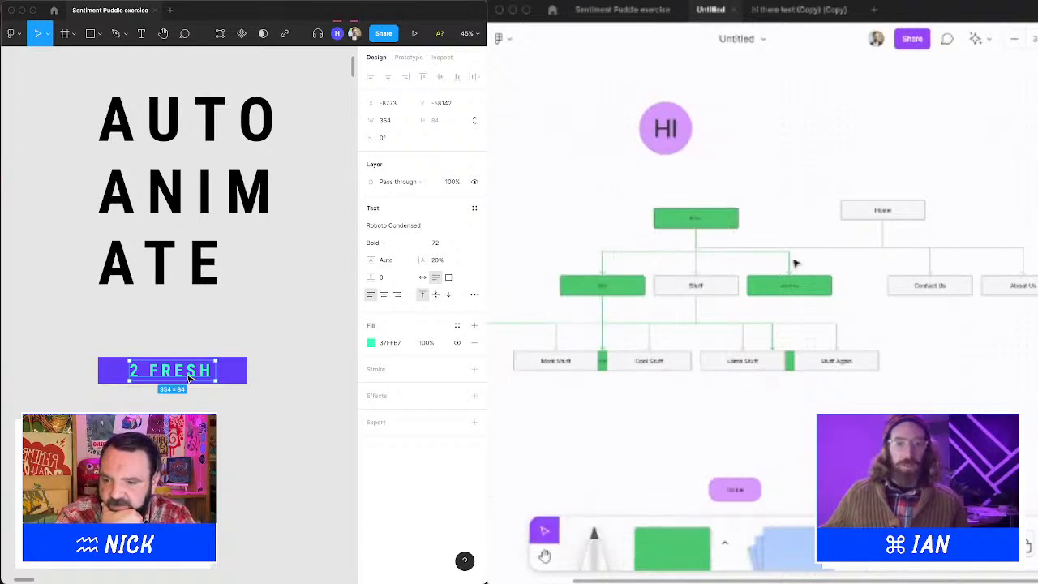
Select the overlapping green and grey site maps together and generate another map from their outline in Visual Sitemap.
mouse_move(882, 213)
mouse_down()
mouse_move(919, 248)
mouse_move(895, 185)
mouse_move(889, 209)
mouse_up()
drag(702, 299, 757, 308)
scroll(627, 314, up, 3)
scroll(627, 315, up, 2)
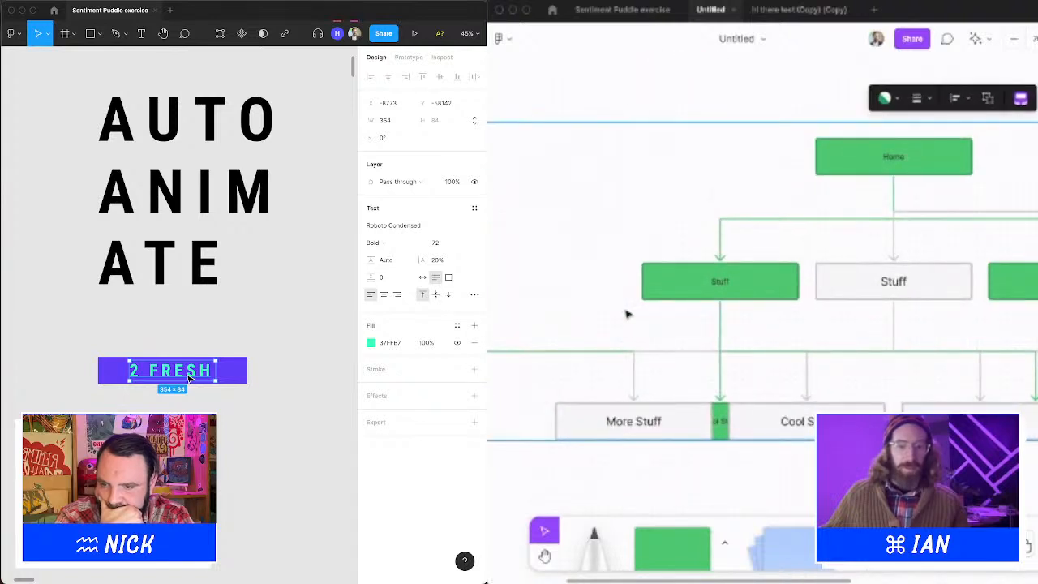
scroll(627, 314, down, 5)
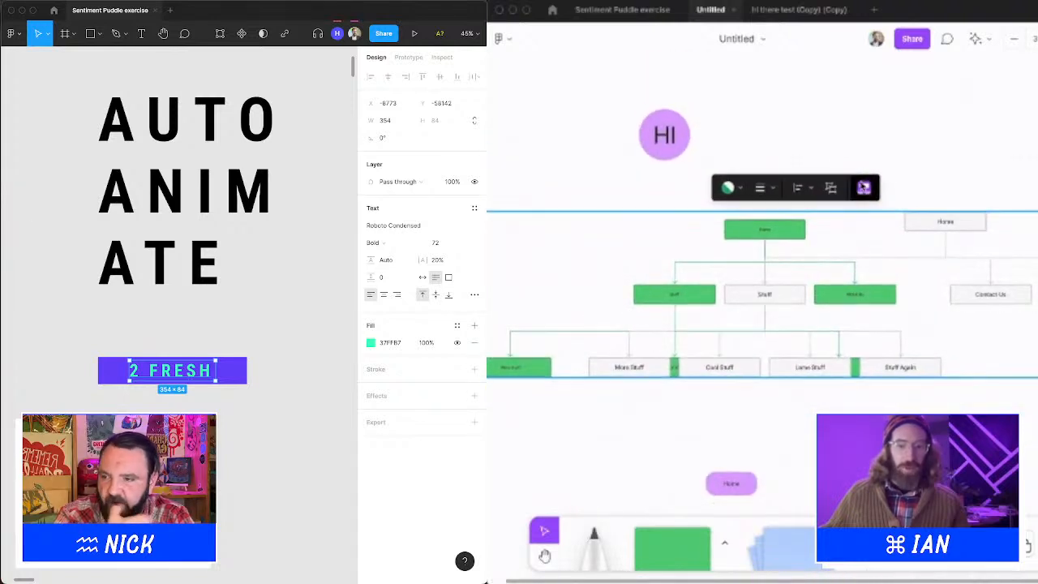
click(864, 187)
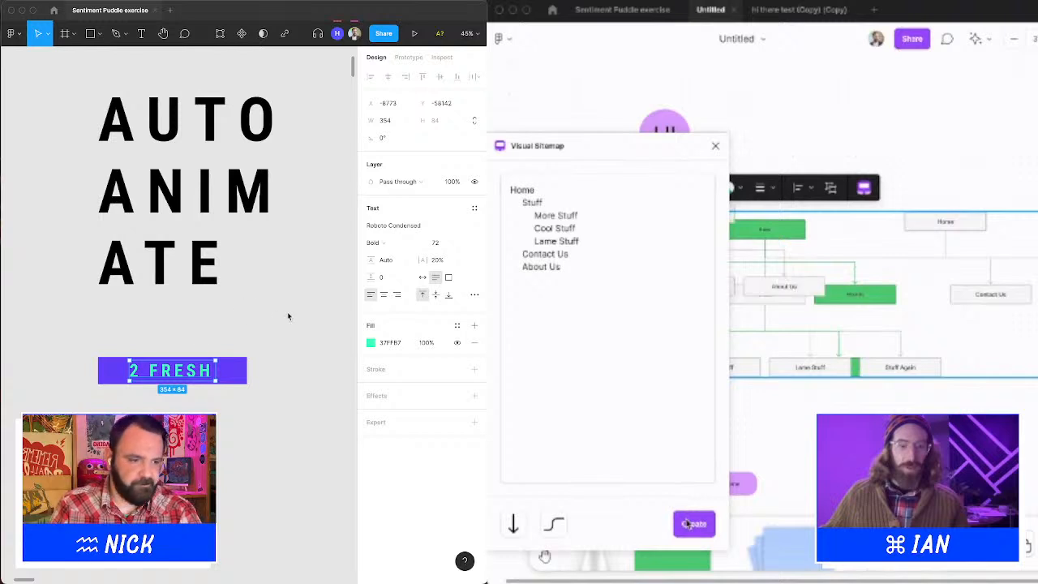
Extend the "2 FRESH" text box to the purple rectangle's left edge, making it 484 wide.
click(236, 329)
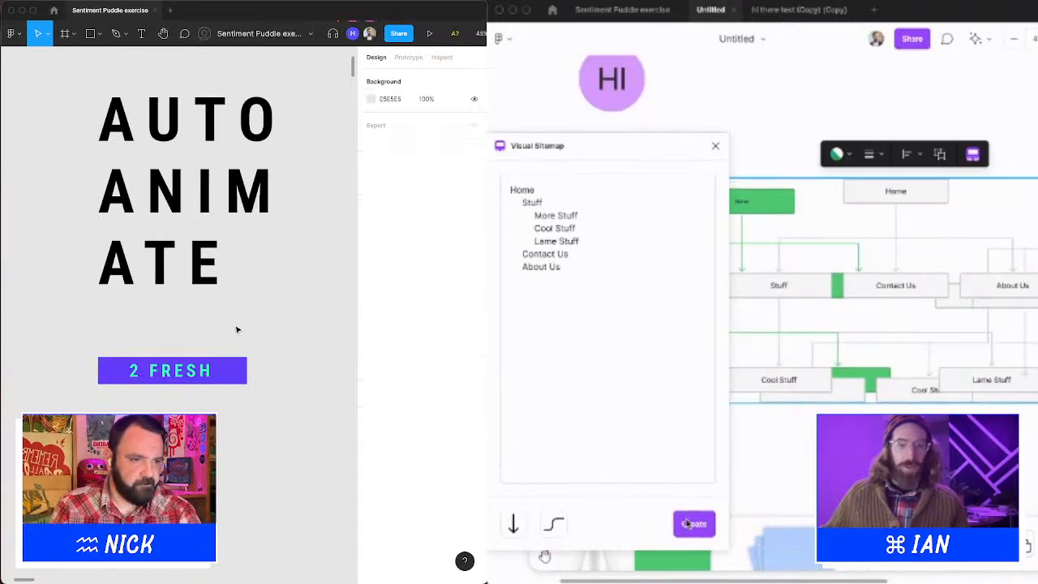
drag(150, 340, 251, 472)
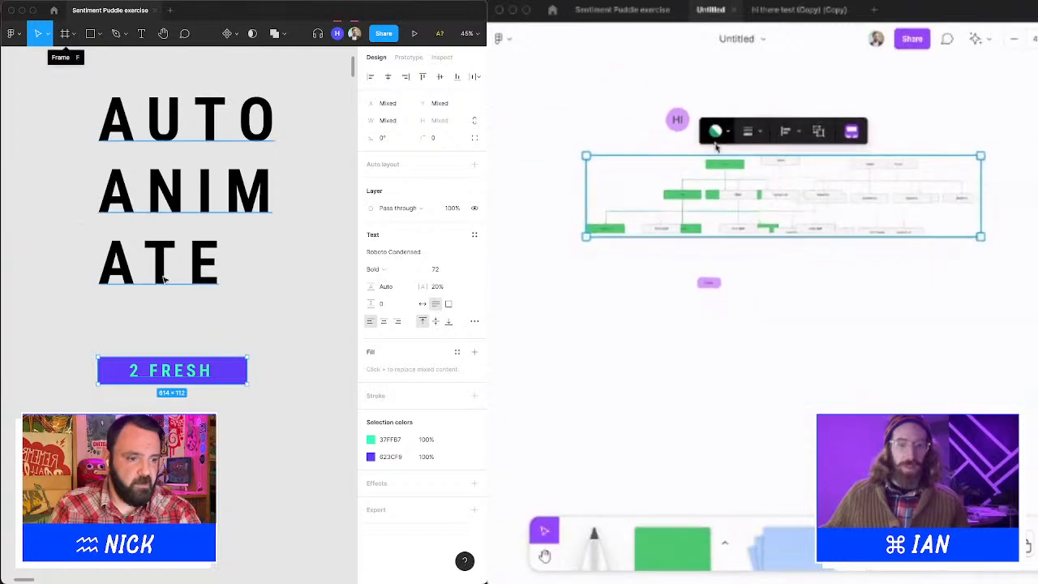
click(170, 299)
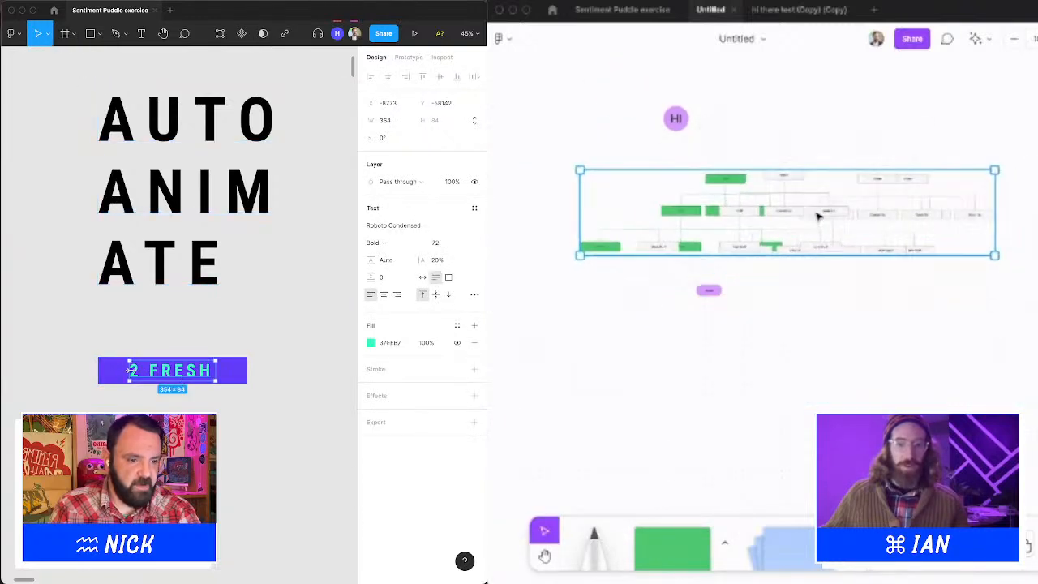
click(183, 378)
Delete the overlapping site maps from the board, and widen the "2 FRESH" text box to 614 with its text centred.
click(842, 76)
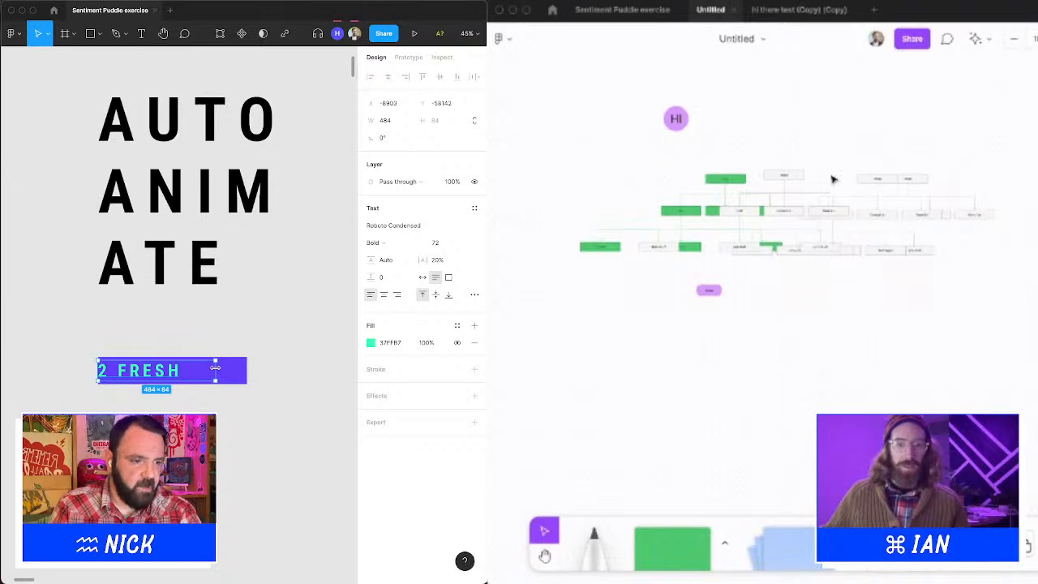
click(824, 220)
drag(215, 367, 248, 369)
key(Delete)
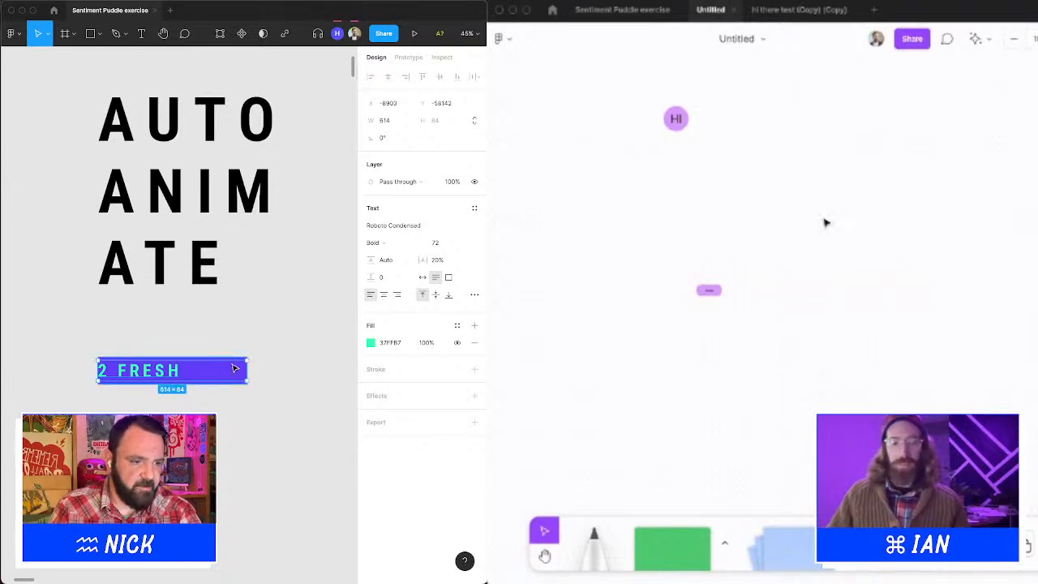
scroll(808, 214, right, 1)
click(385, 295)
Select the "2 FRESH" text with its purple rectangle, and start a new Visual Sitemap outline with "Home".
click(1030, 540)
drag(259, 422, 212, 353)
click(859, 279)
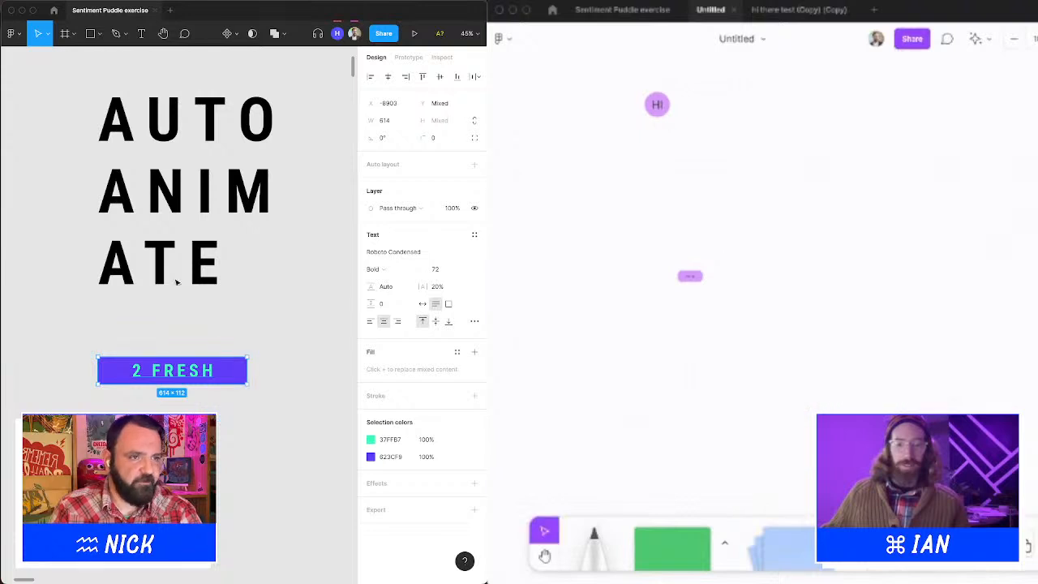
click(63, 34)
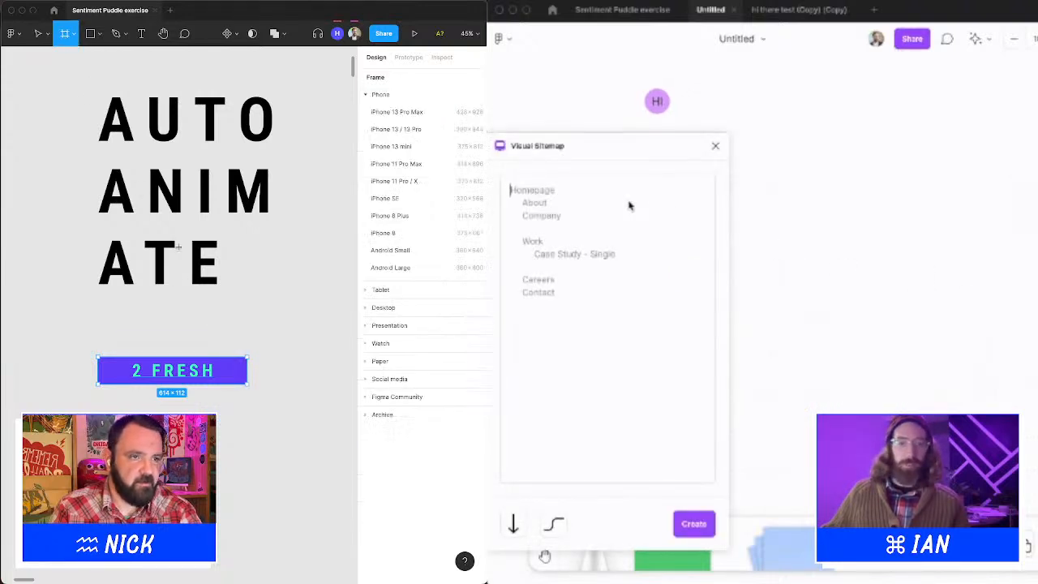
text(Home)
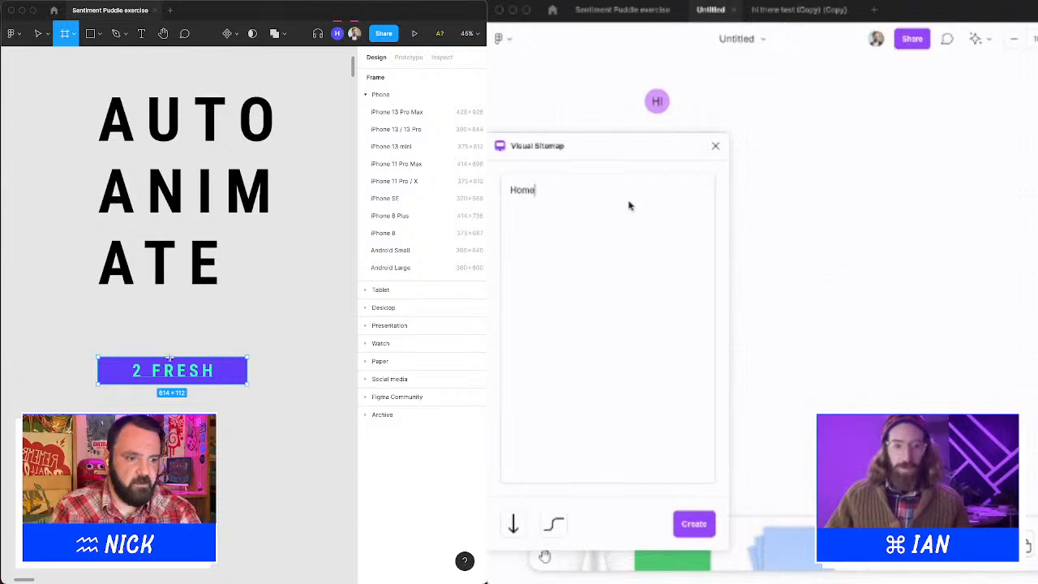
Frame the selected text and rectangle, and add "Products" under Home with "Good Products" nested inside it.
right_click(177, 368)
key(Return)
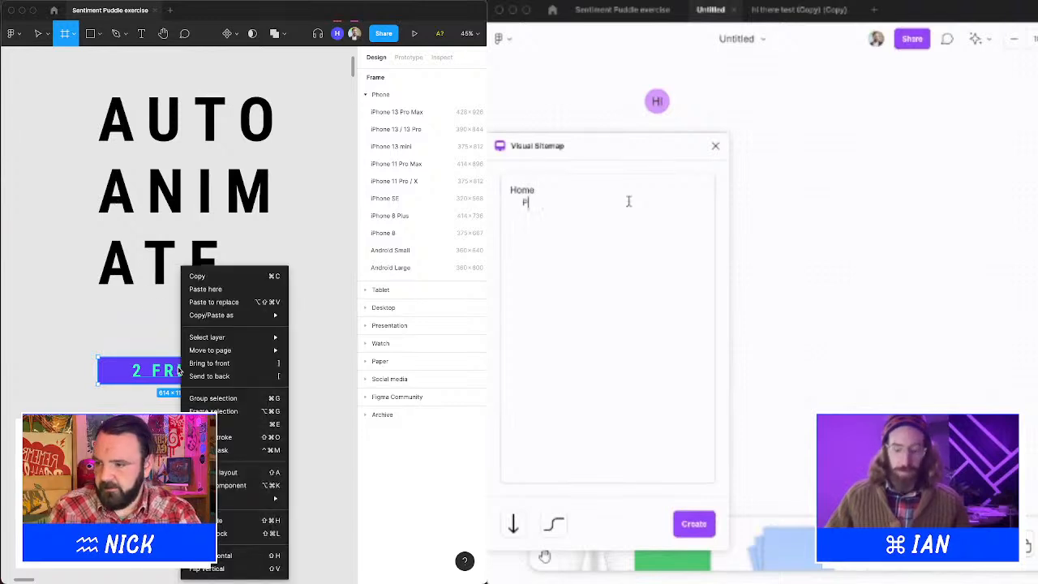
text(Products)
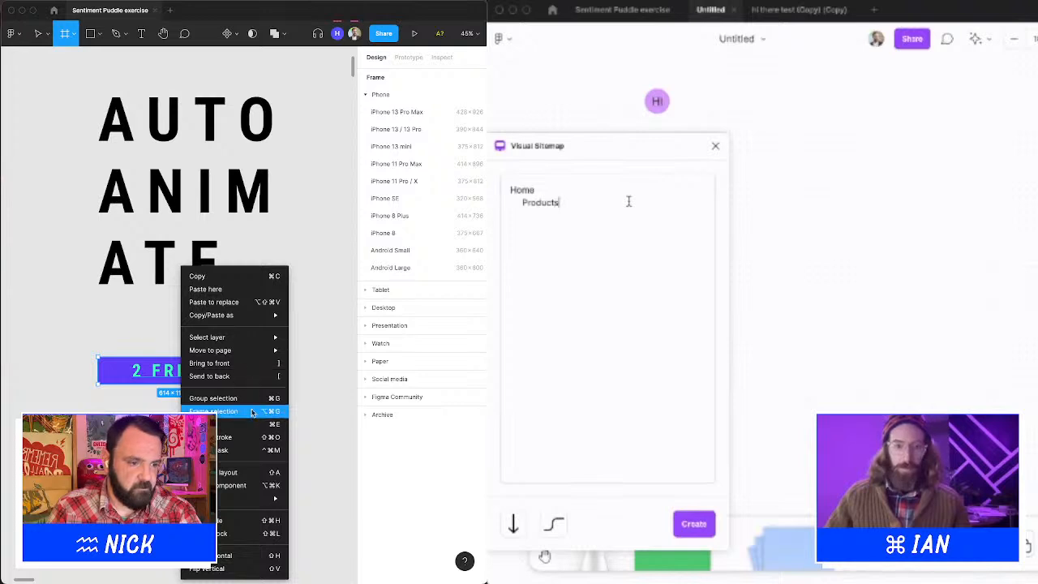
key(Return)
key(Tab)
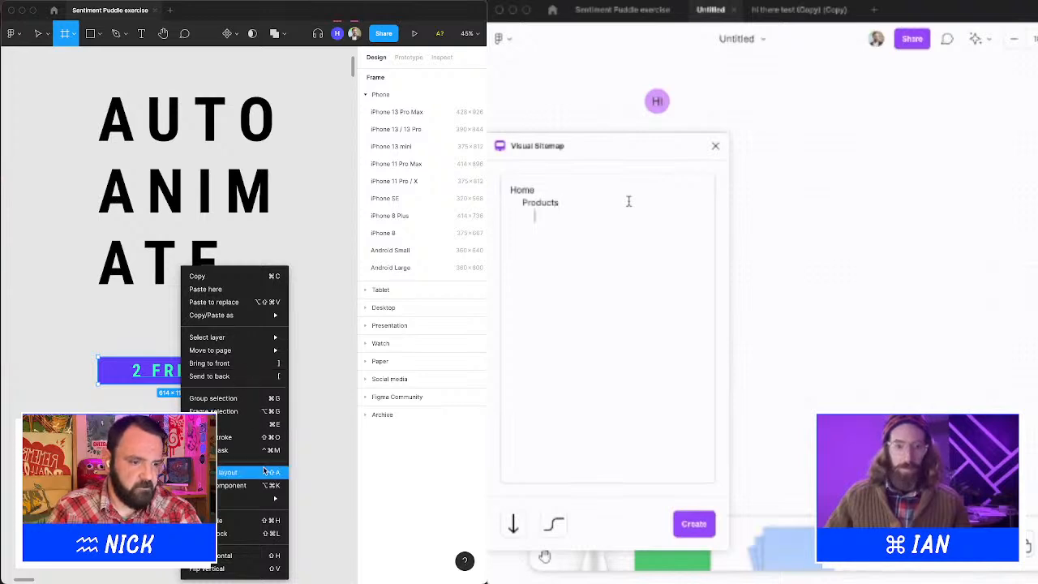
text(Good)
click(252, 411)
text(P)
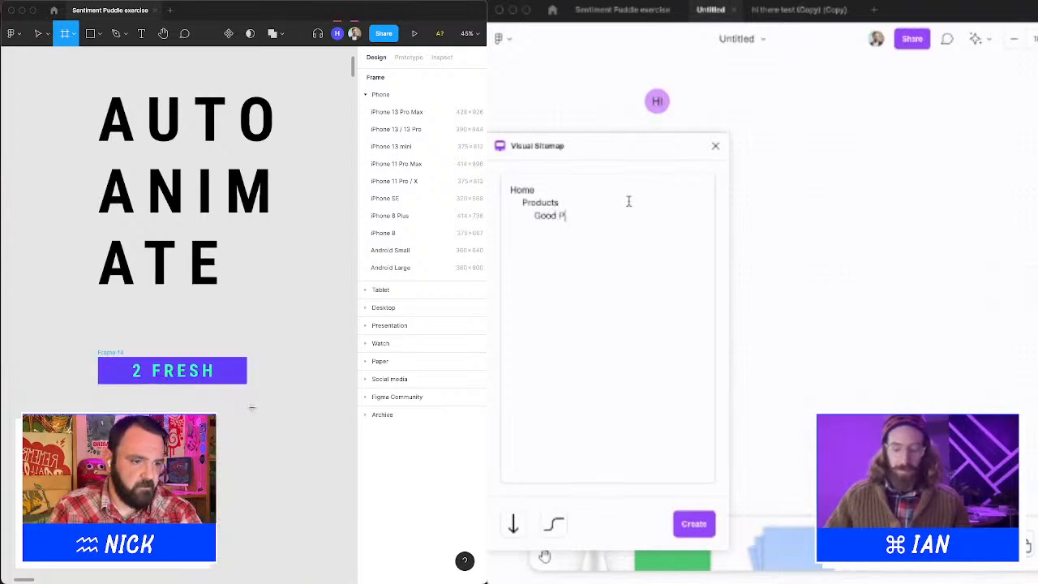
text(roducvts)
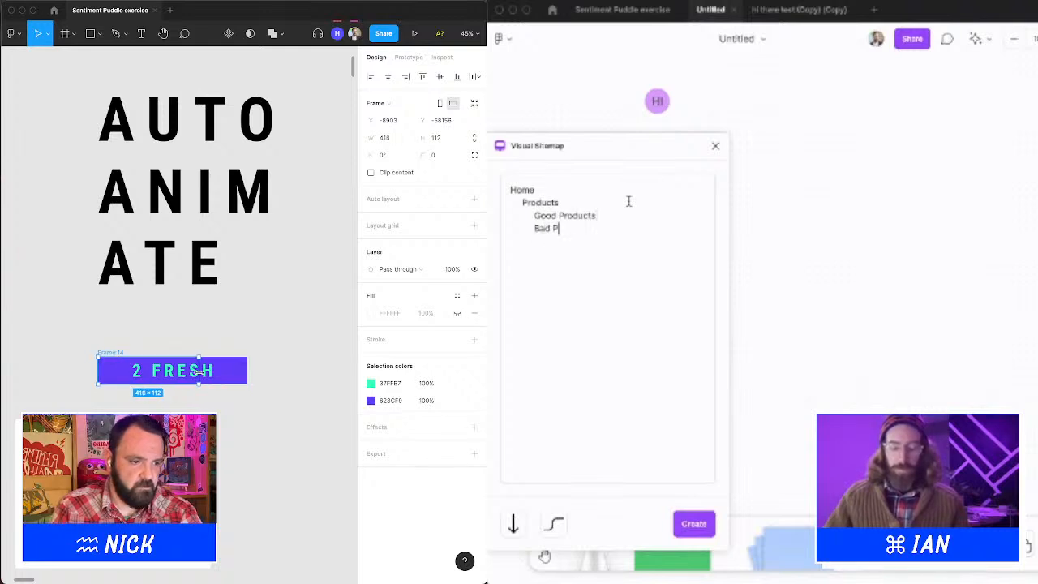
Add "Bad Products", "Contact" and "About" to the outline, and move the purple rectangle out below the frame.
click(257, 332)
text(ducts)
drag(236, 369, 253, 425)
key(super+z)
key(Return)
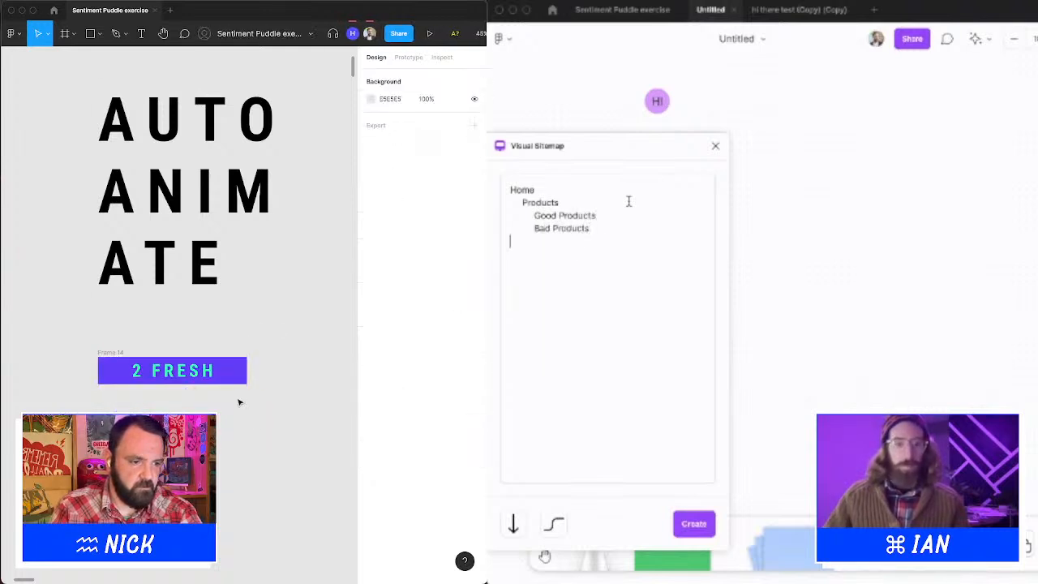
drag(239, 369, 248, 428)
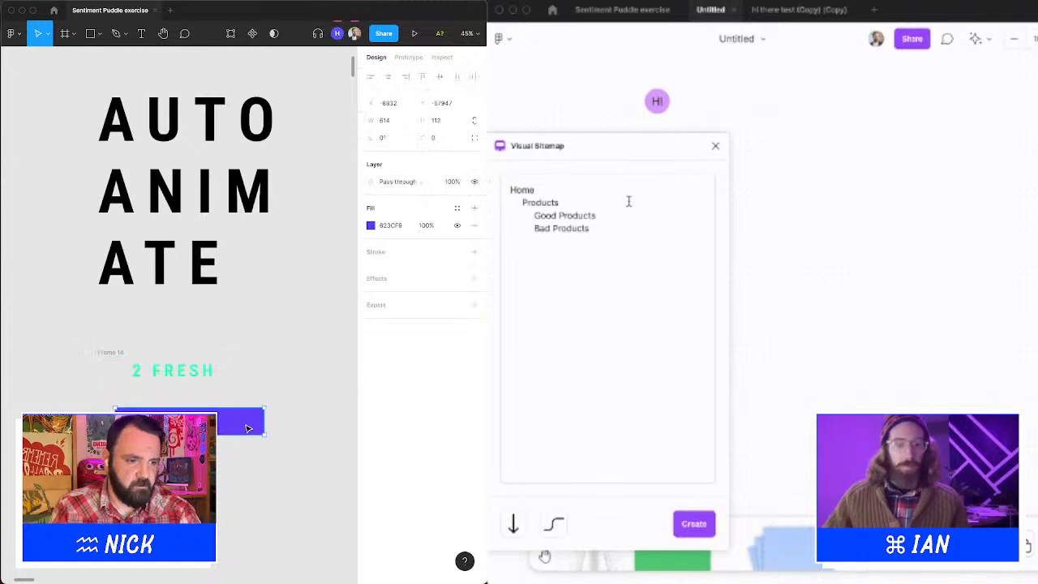
text(Contact)
Make the "2 FRESH" frame's fill visible in sampled purple 623CF9, and create the site map from the outline.
click(120, 352)
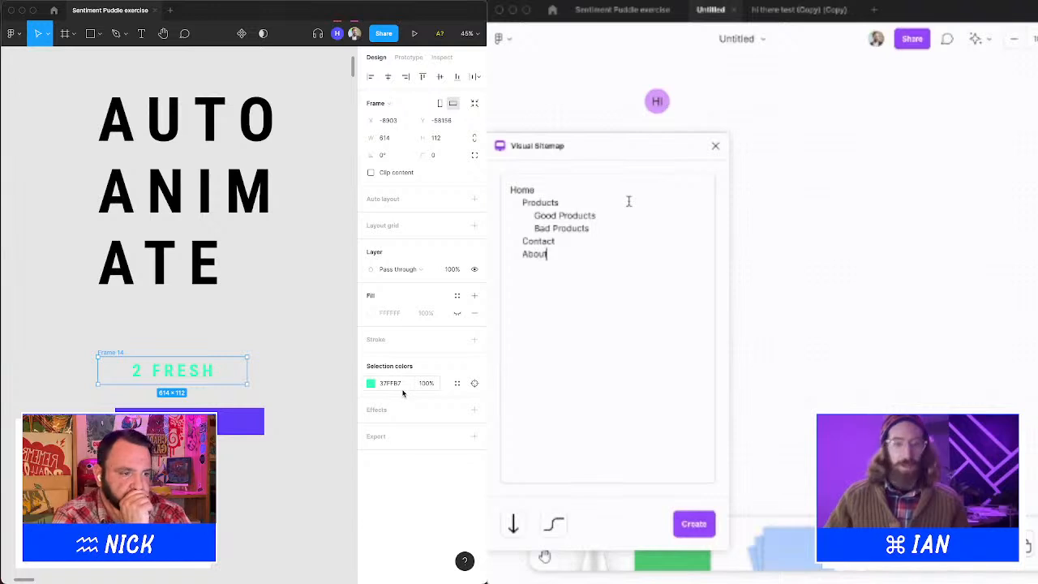
click(456, 313)
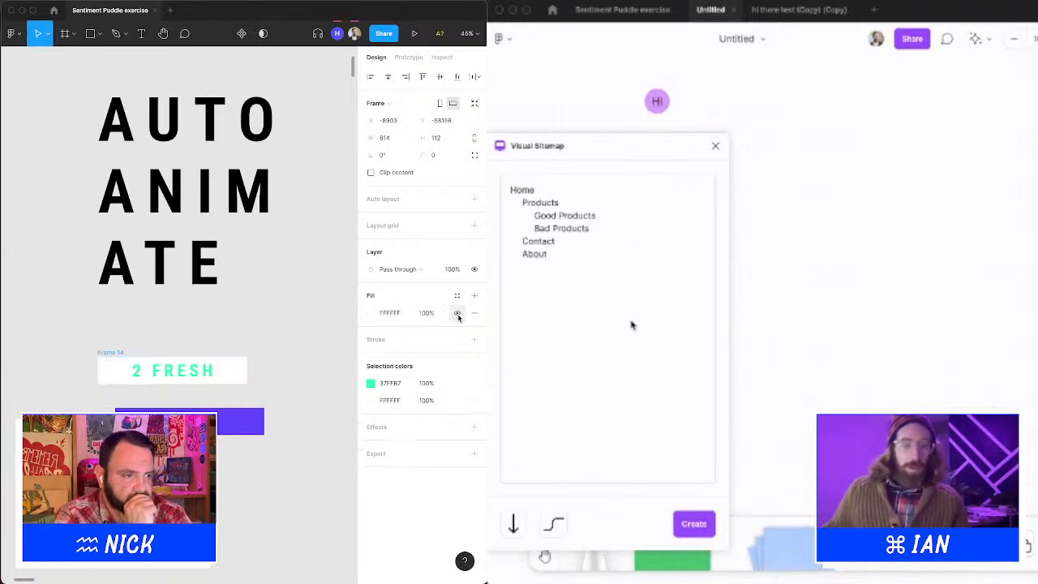
click(685, 523)
click(371, 313)
click(242, 462)
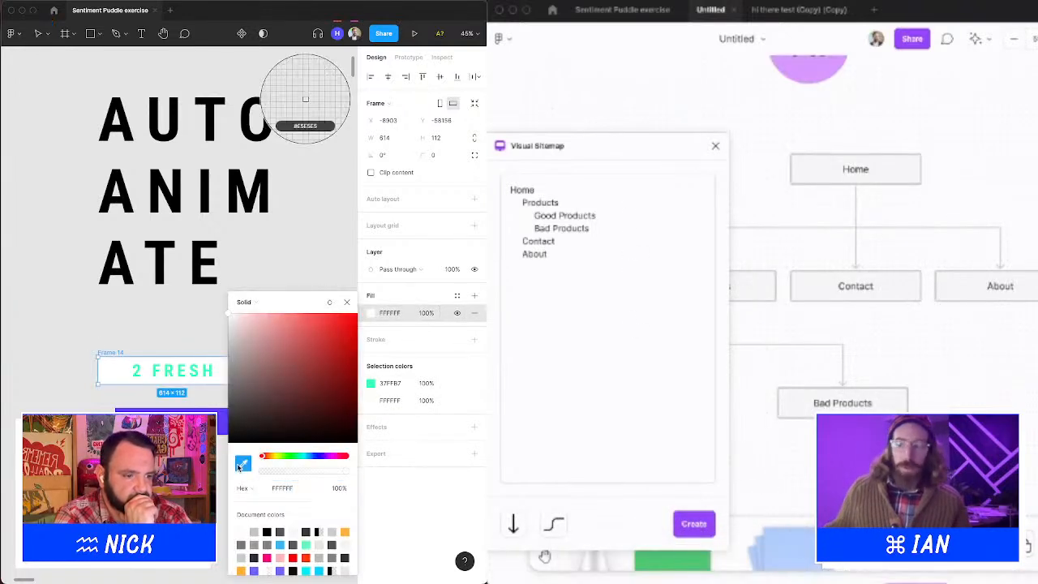
click(305, 99)
scroll(969, 136, up, 1)
click(347, 301)
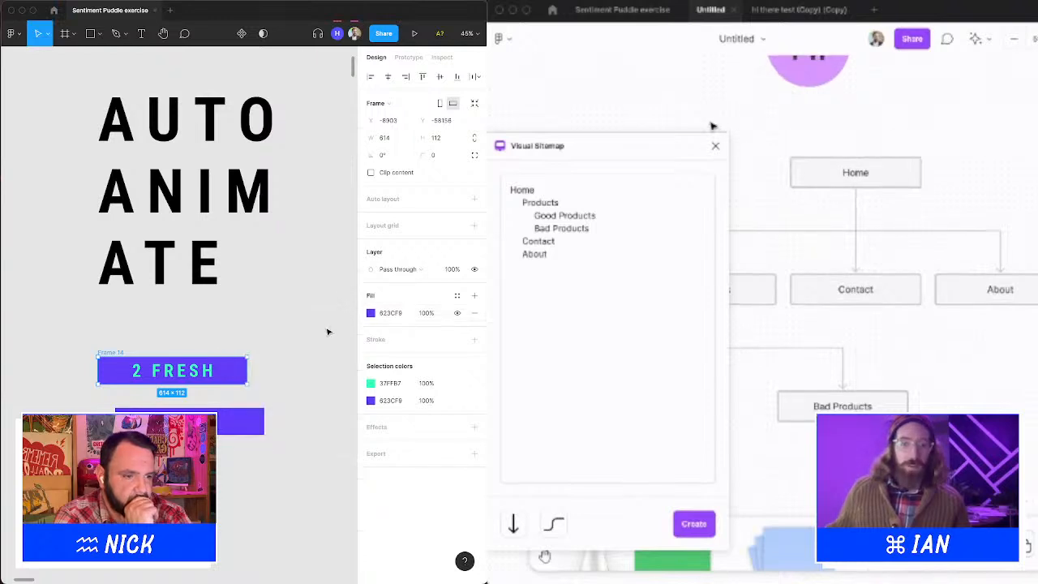
Delete the loose purple rectangle beneath the "2 FRESH" frame.
click(253, 418)
scroll(809, 229, down, 5)
key(Delete)
scroll(808, 228, left, 1)
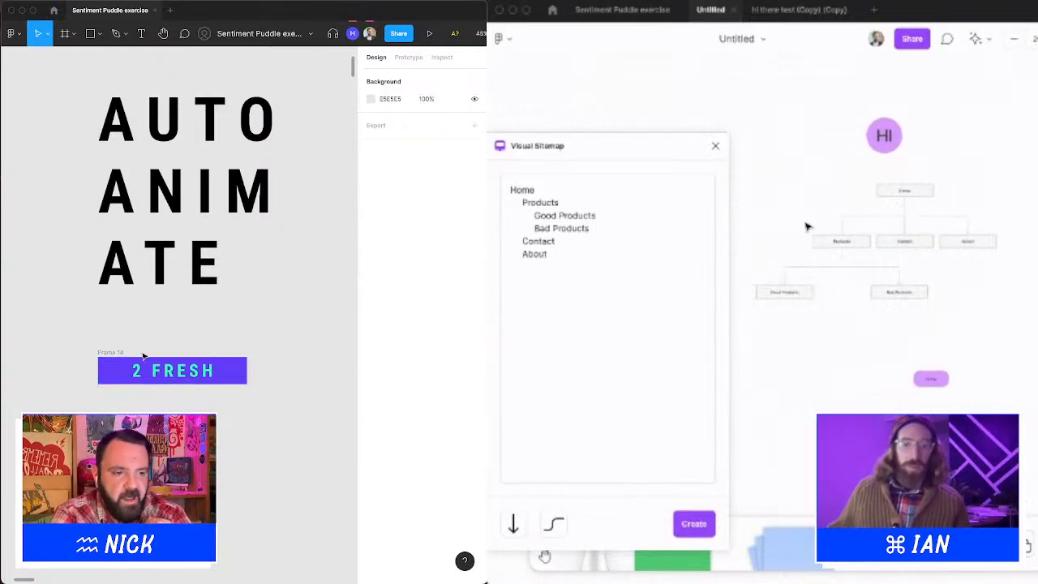
Try narrowing the "2 FRESH" frame to about 543 wide, and inspect its text layer.
click(118, 353)
drag(247, 377, 230, 378)
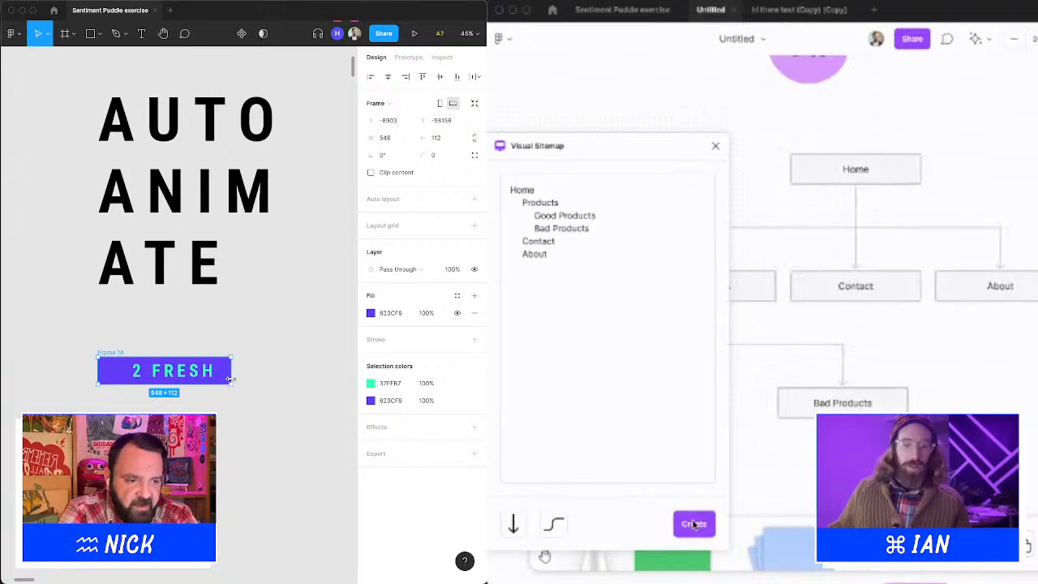
scroll(835, 365, down, 5)
click(185, 373)
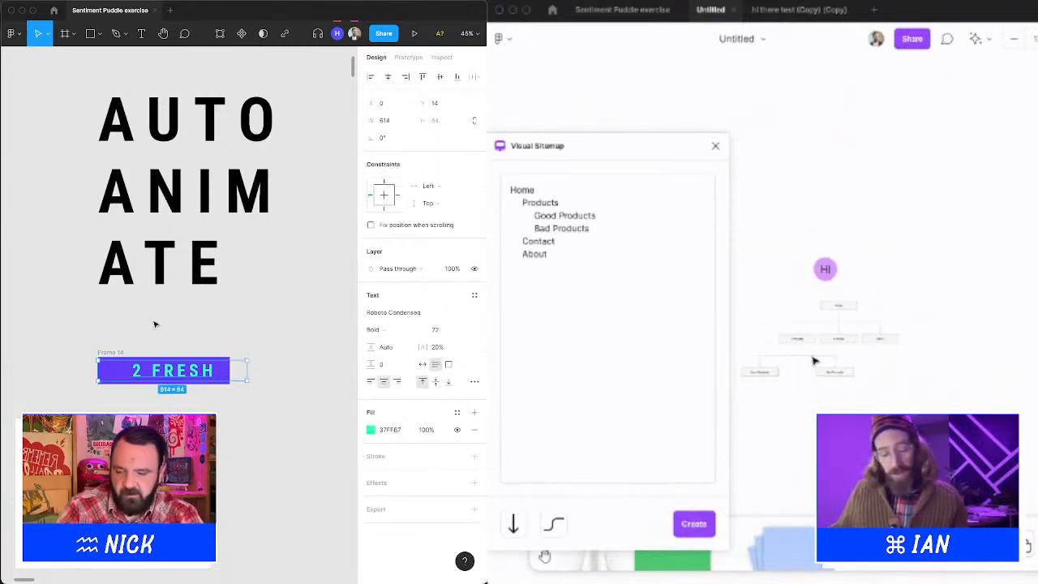
key(super+x)
key(super+v)
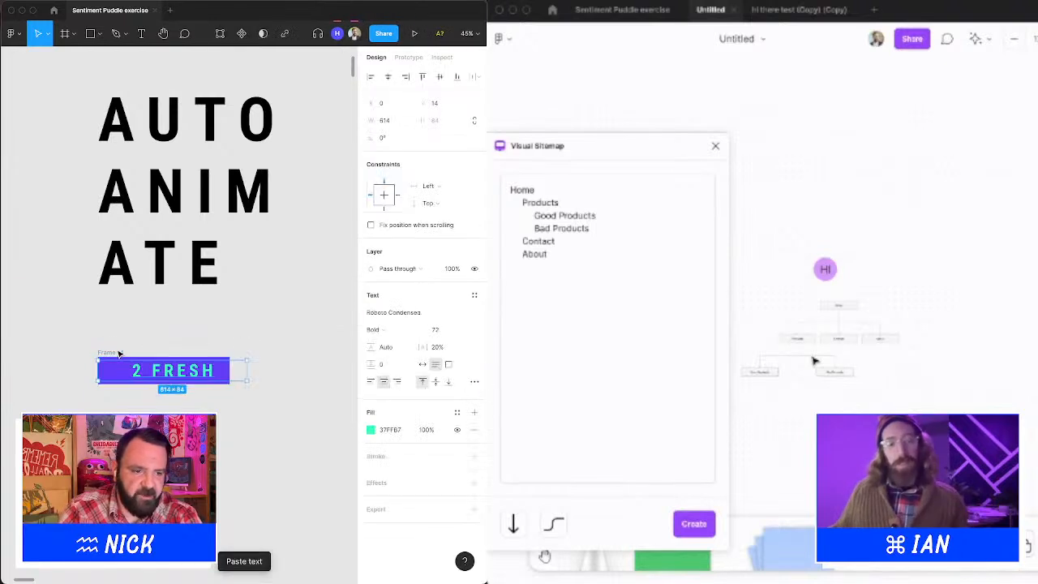
click(230, 347)
click(140, 350)
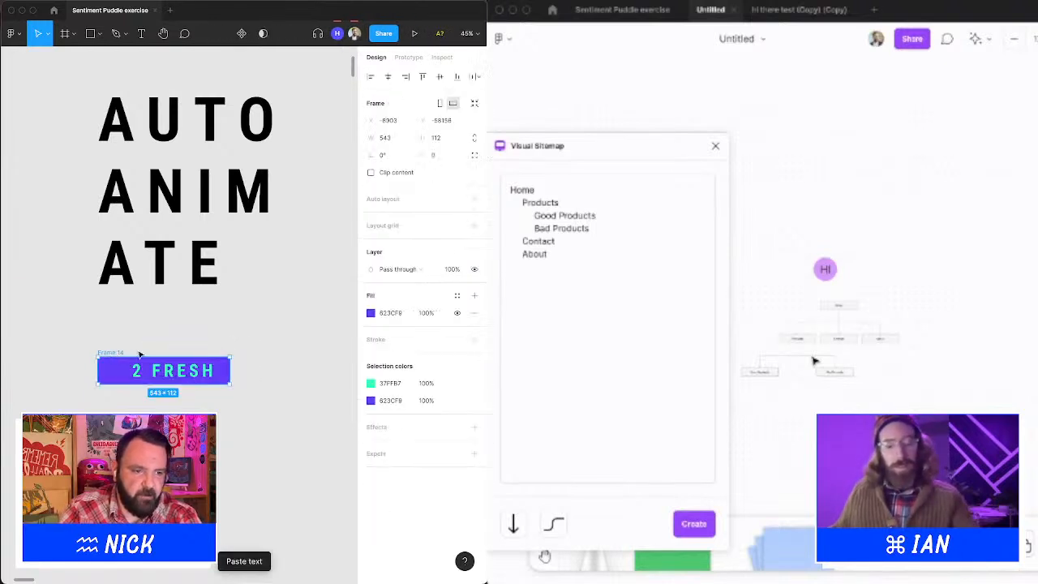
Close Visual Sitemap, and try narrowing the "2 FRESH" frame further.
click(716, 147)
drag(230, 378, 174, 378)
key(super+z)
key(super+z)
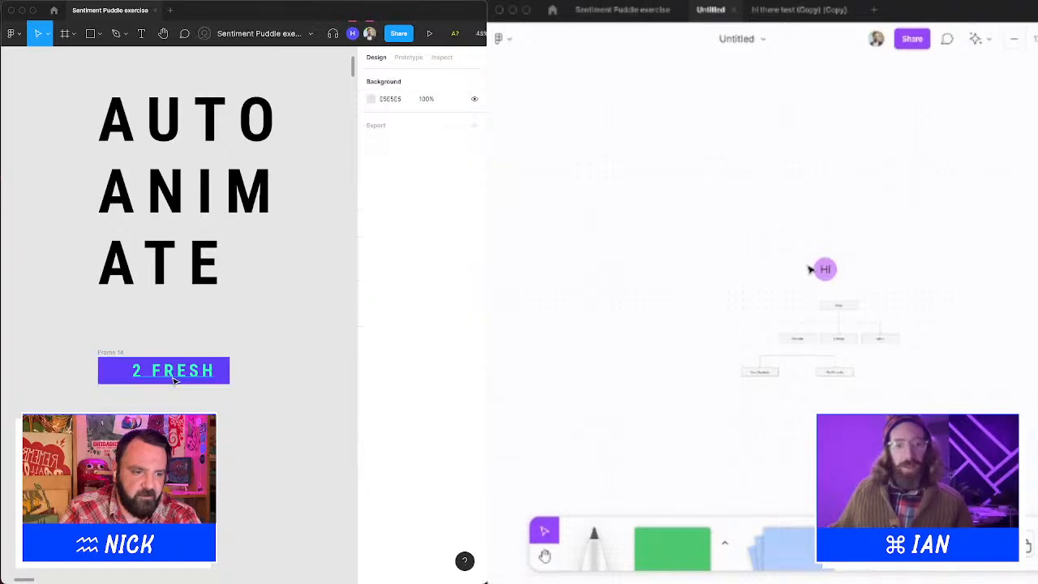
Move the HI circle well away from the site map, and undo the narrowing of the "2 FRESH" frame.
scroll(809, 270, up, 3)
click(231, 372)
drag(839, 273, 577, 242)
key(super+z)
key(super+z)
scroll(793, 334, down, 2)
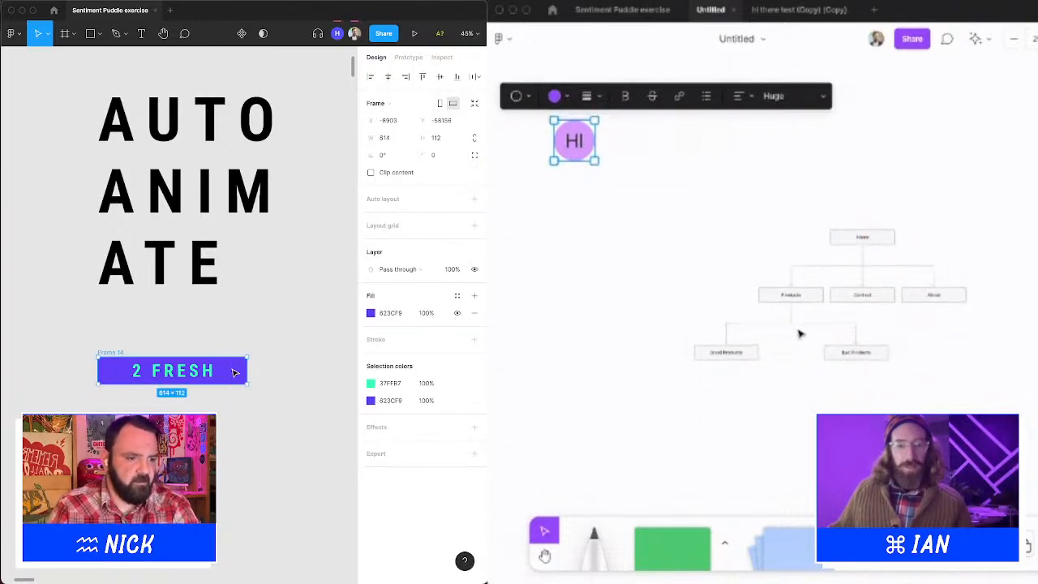
Move the HI circle back near the site map's upper edge, and load the map's outline into Visual Sitemap.
click(198, 323)
click(182, 370)
drag(582, 147, 753, 197)
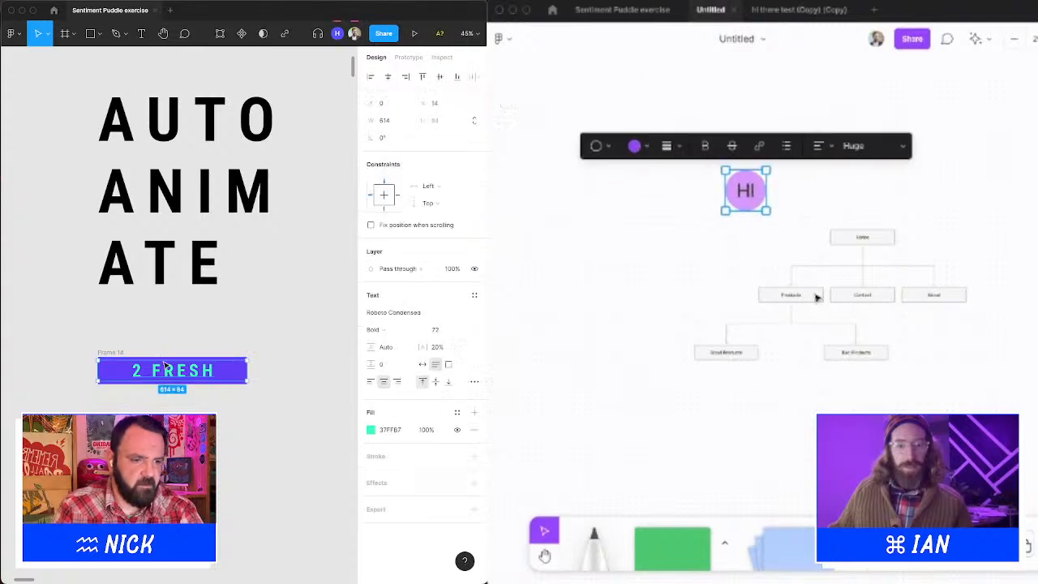
click(831, 322)
click(853, 297)
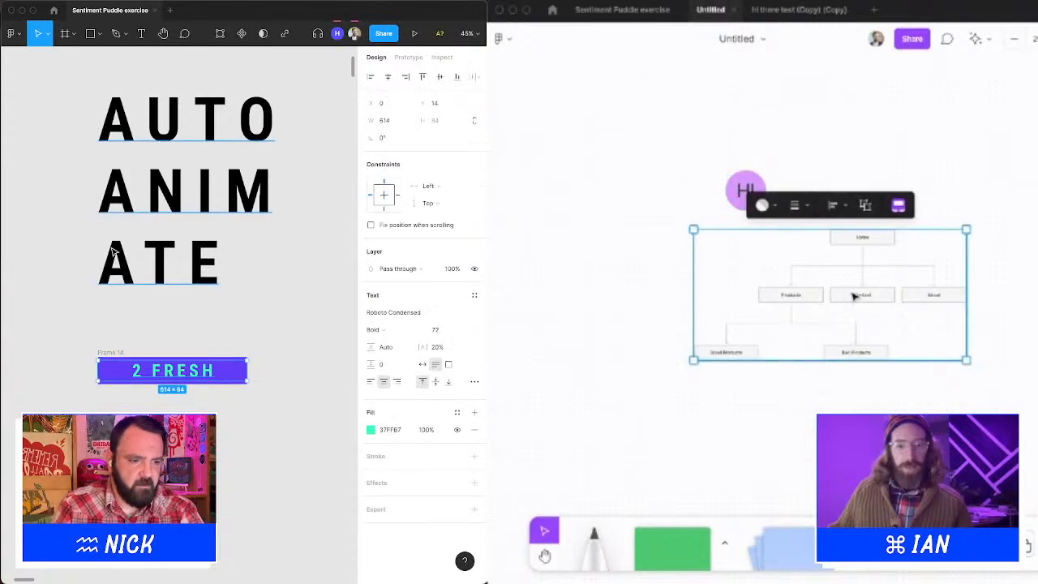
click(898, 206)
Add "More Stuff" below About in the outline, and show the design file's layer list.
click(560, 252)
key(super+shift+backslash)
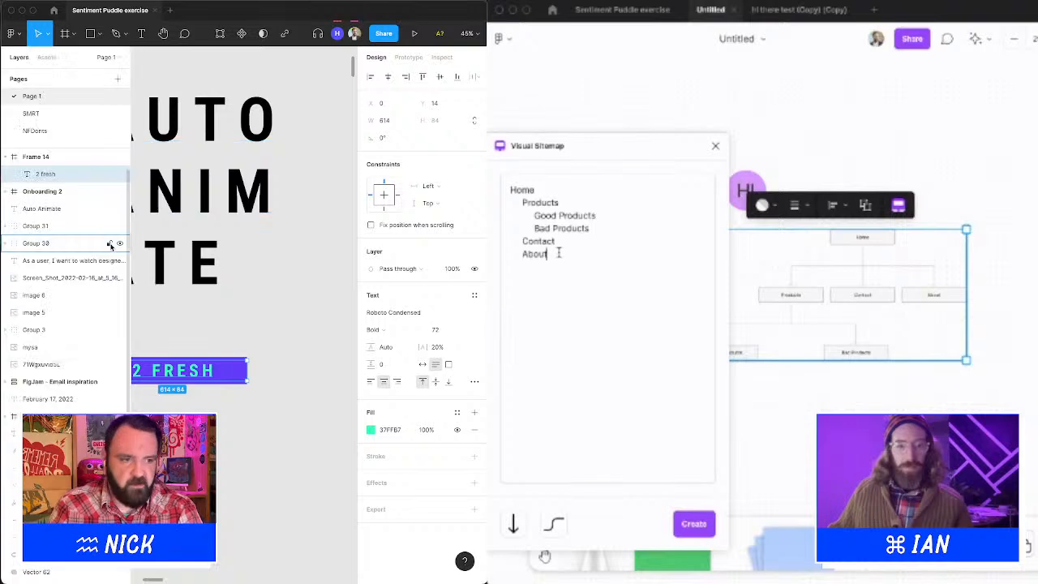
key(Return)
drag(206, 351, 274, 316)
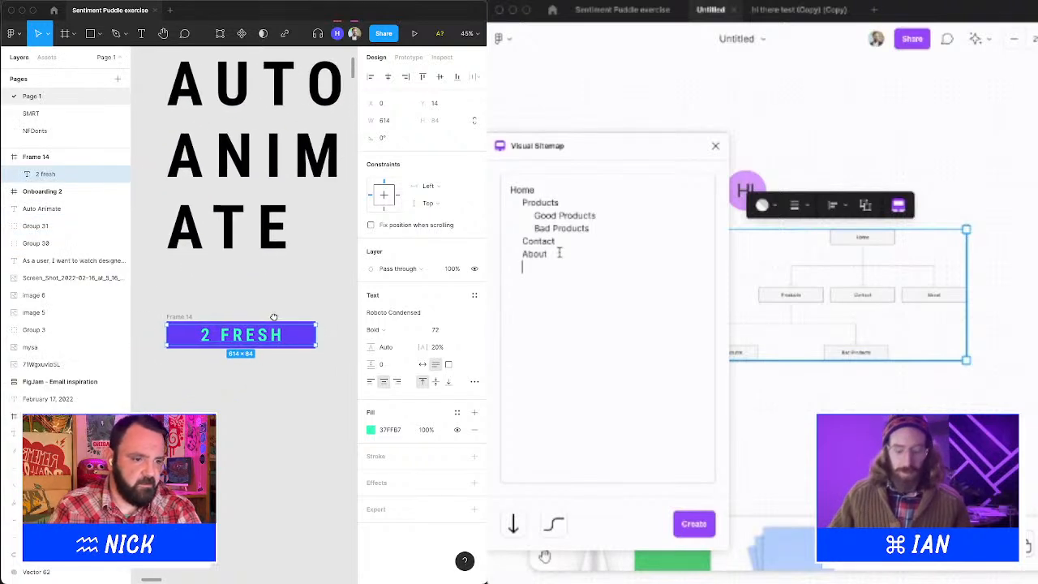
text(More)
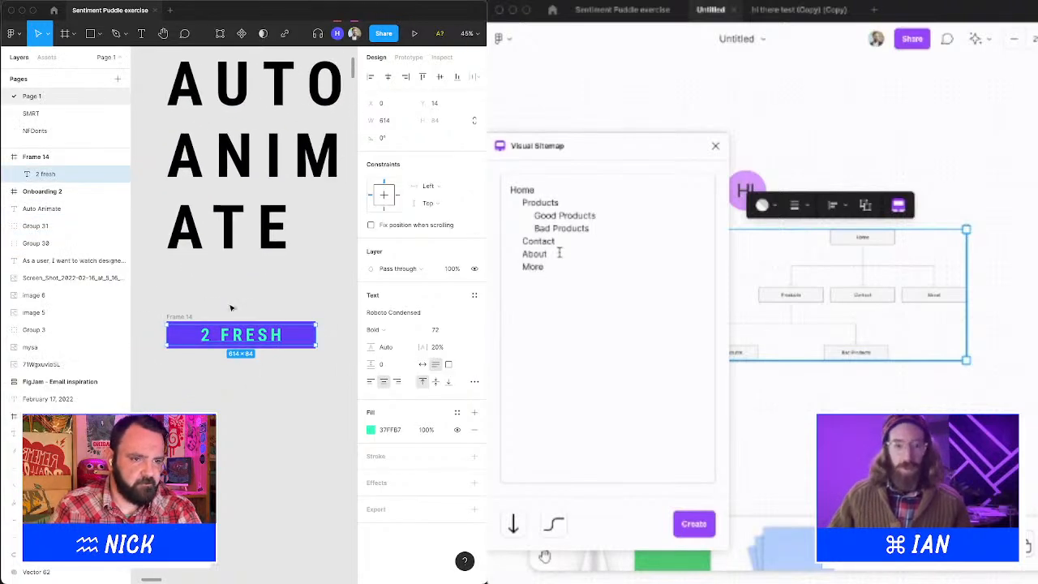
click(197, 292)
text(Stuff)
Rename the "2 FRESH" frame as "button sample", and create the updated site map.
click(189, 324)
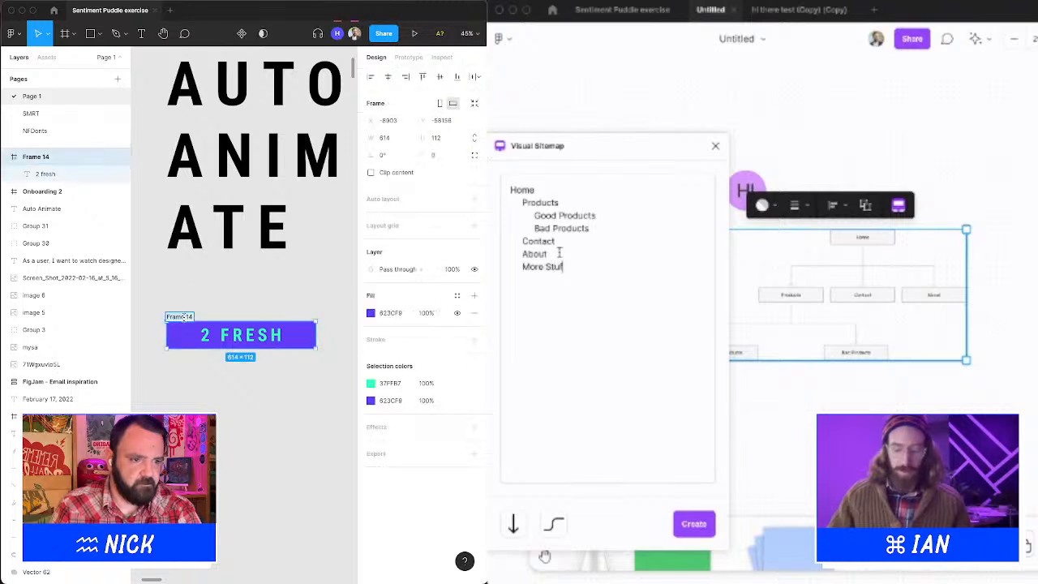
text(button sample)
click(697, 528)
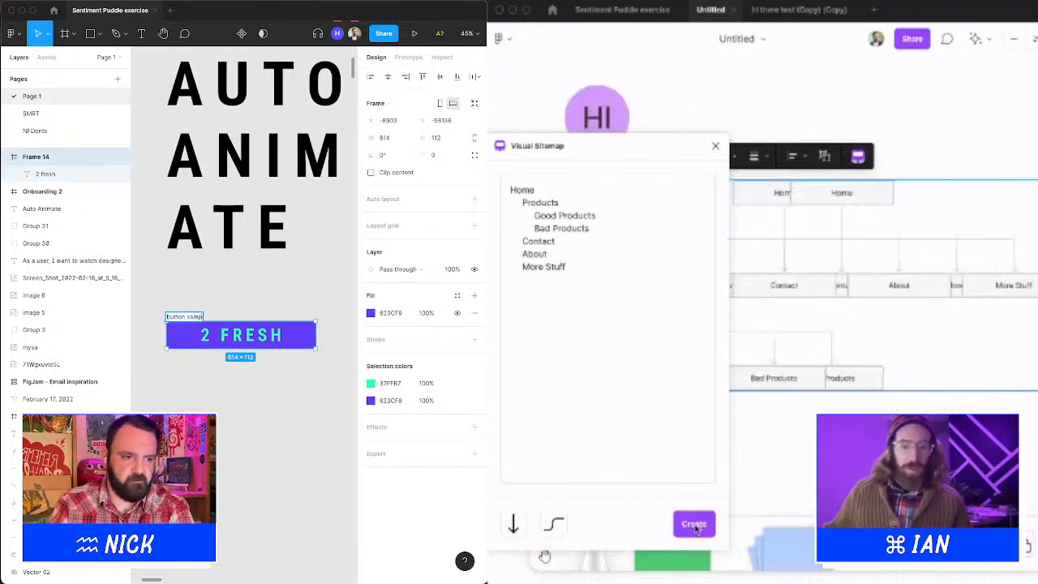
key(Return)
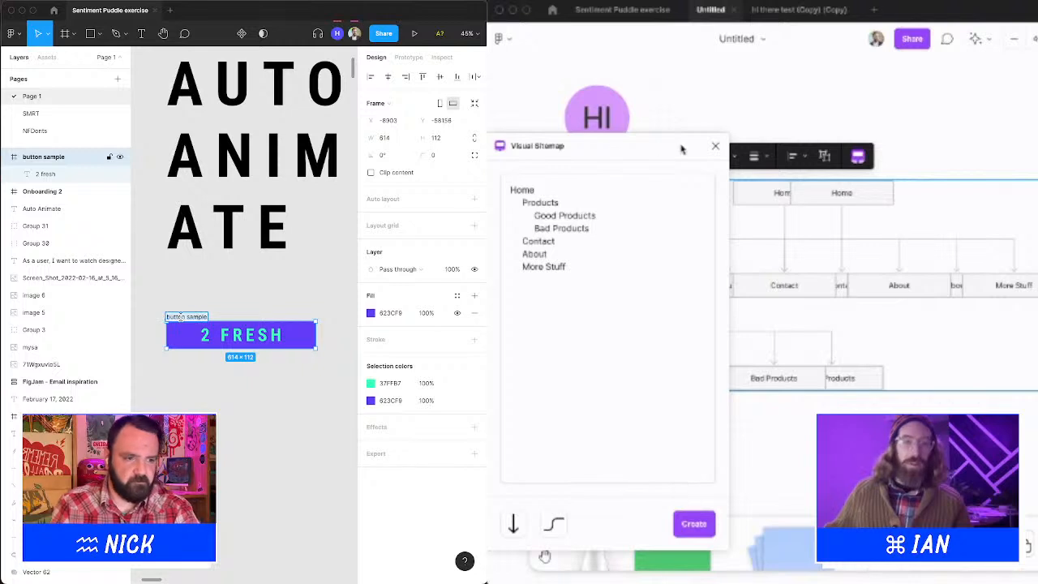
Rename the button frame as "internet button", and check the overlapping maps' outline in Visual Sitemap.
click(716, 146)
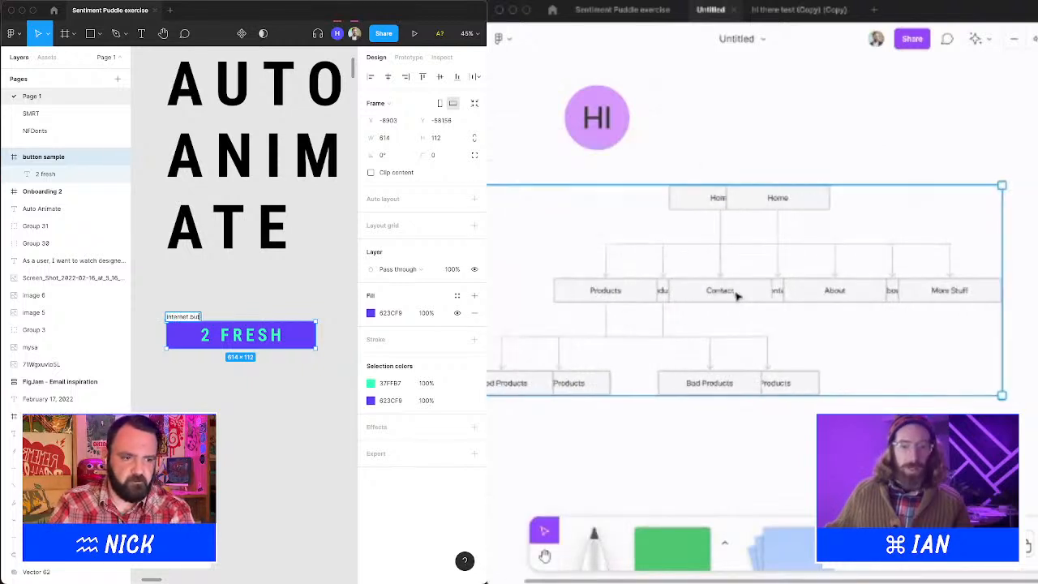
click(278, 306)
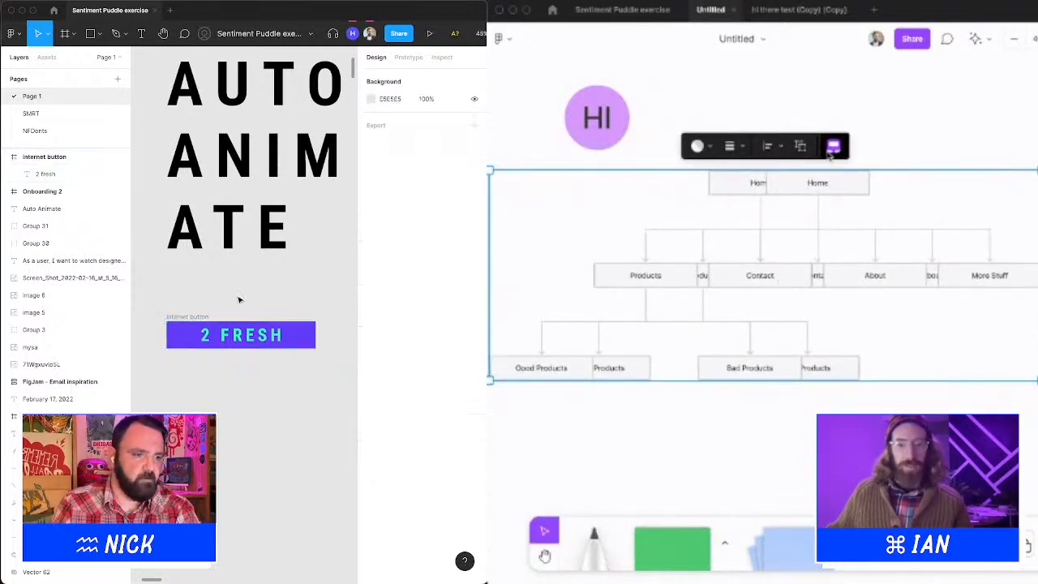
click(191, 315)
click(833, 147)
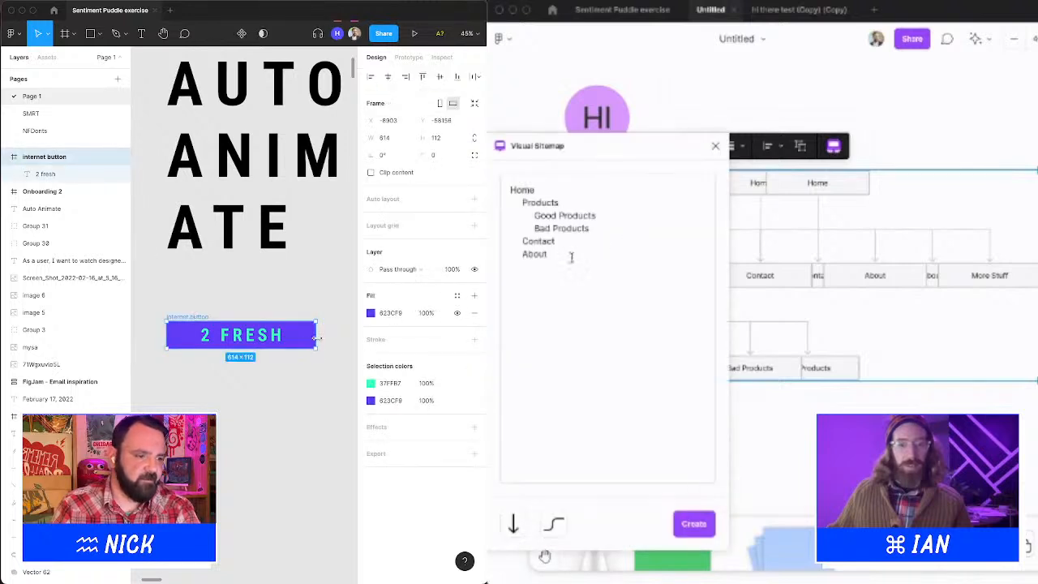
mouse_move(317, 338)
mouse_down()
mouse_move(259, 332)
mouse_move(316, 333)
mouse_up()
click(716, 147)
Move the purple Home shape closer beneath the overlapping site maps.
click(275, 334)
click(784, 255)
double_click(816, 265)
click(806, 132)
click(763, 283)
scroll(761, 286, down, 5)
drag(794, 385, 756, 355)
click(260, 296)
scroll(729, 310, up, 5)
Add auto layout to the "2 FRESH" text, and add a connected shape below the purple Home shape.
click(250, 338)
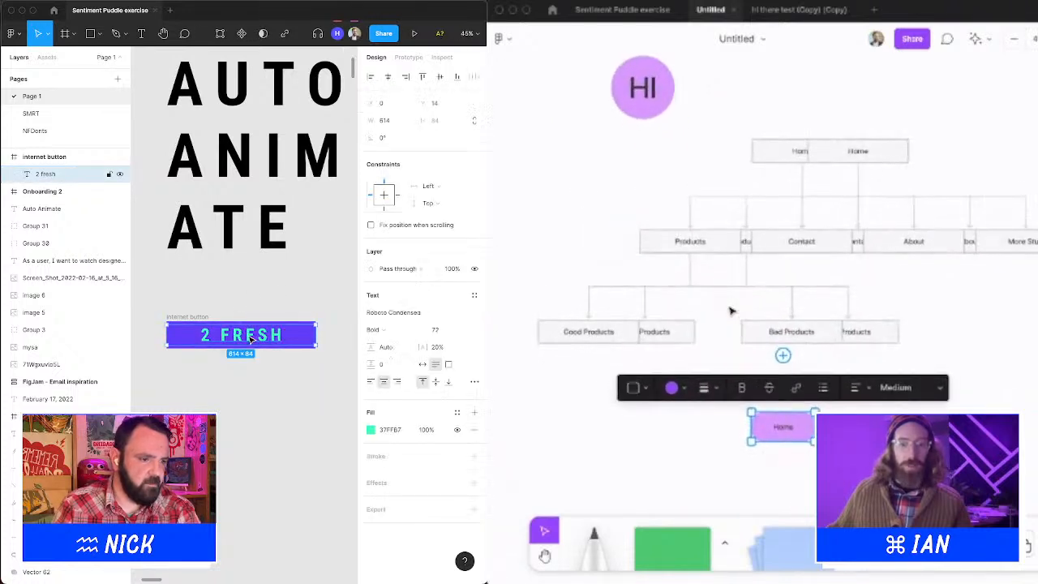
scroll(783, 352, down, 3)
scroll(785, 337, up, 3)
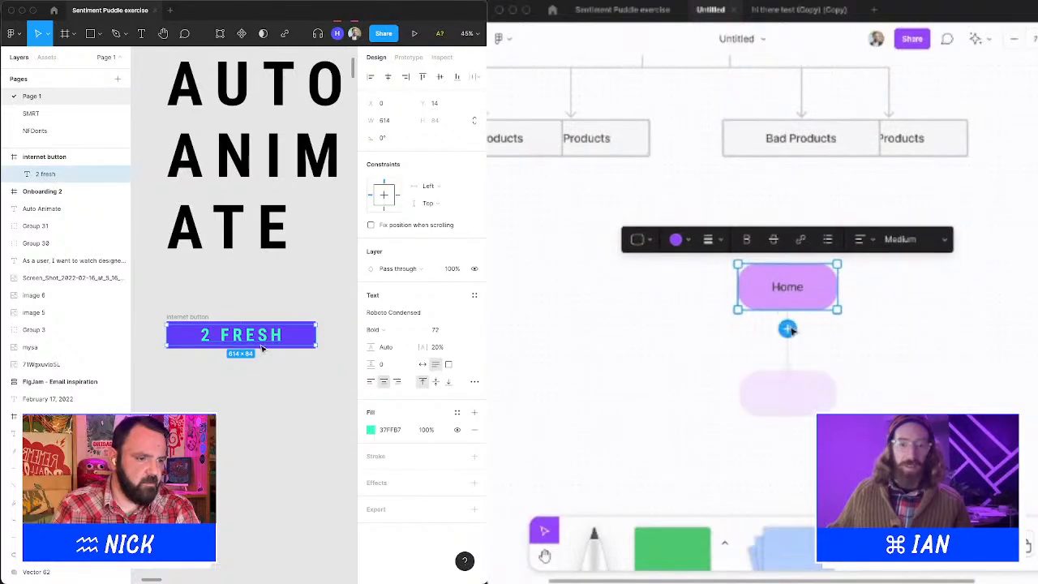
right_click(262, 345)
click(787, 328)
click(318, 470)
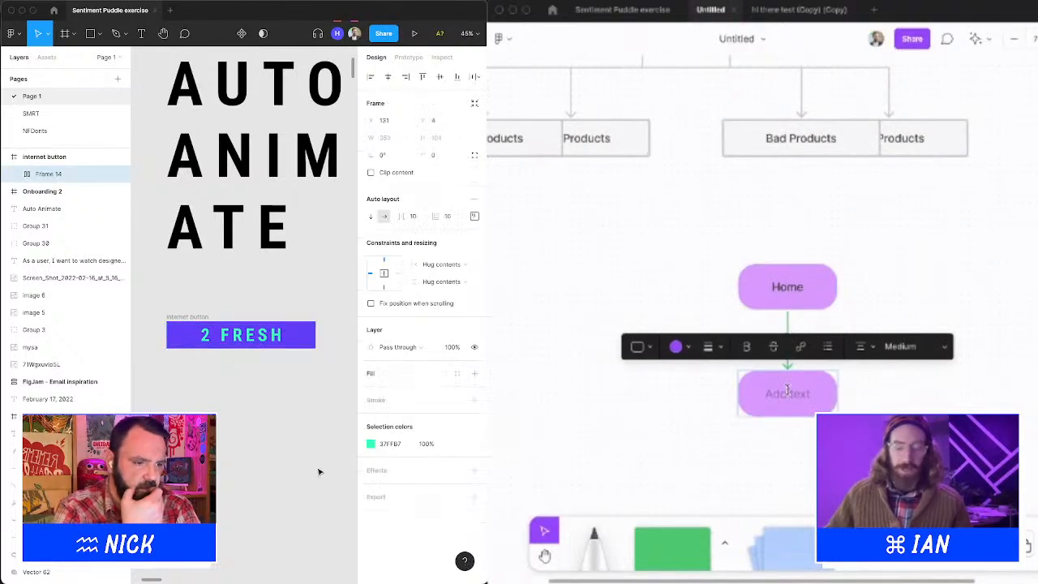
Label the purple shape below Home as "Products", and narrow the internet button frame to about 497 wide.
text(Pr)
click(303, 301)
text(oducts)
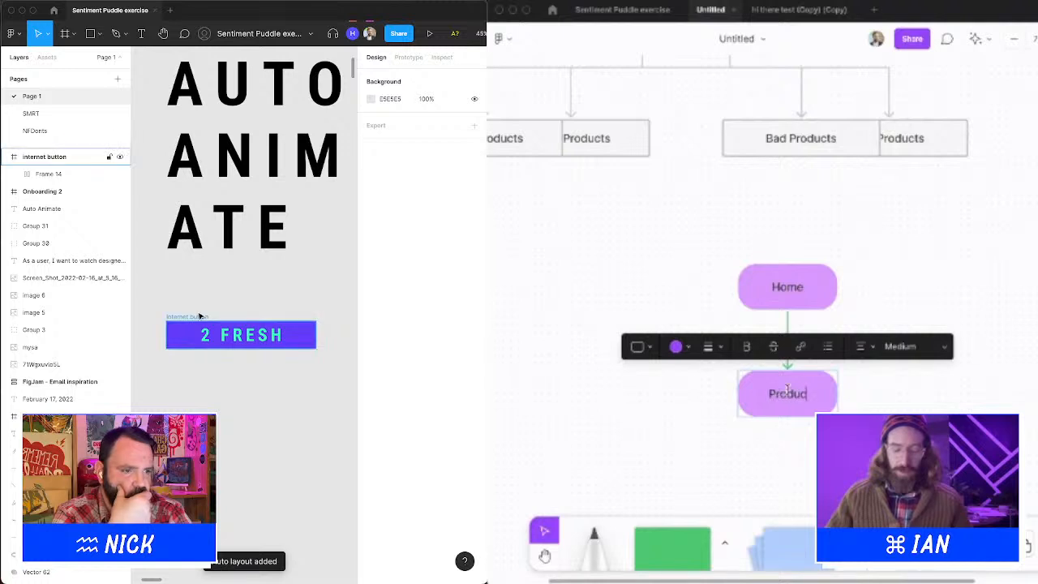
click(200, 316)
drag(315, 334, 286, 334)
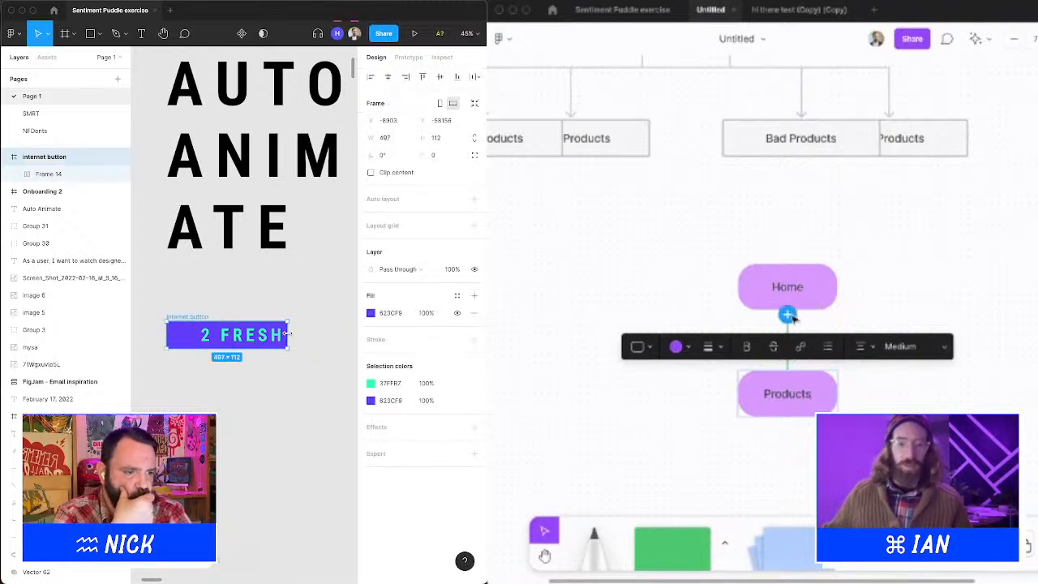
Try to add a "Home" shape above Products, and stretch the "2 FRESH" auto layout frame to about 484 wide.
click(787, 315)
click(236, 335)
click(833, 347)
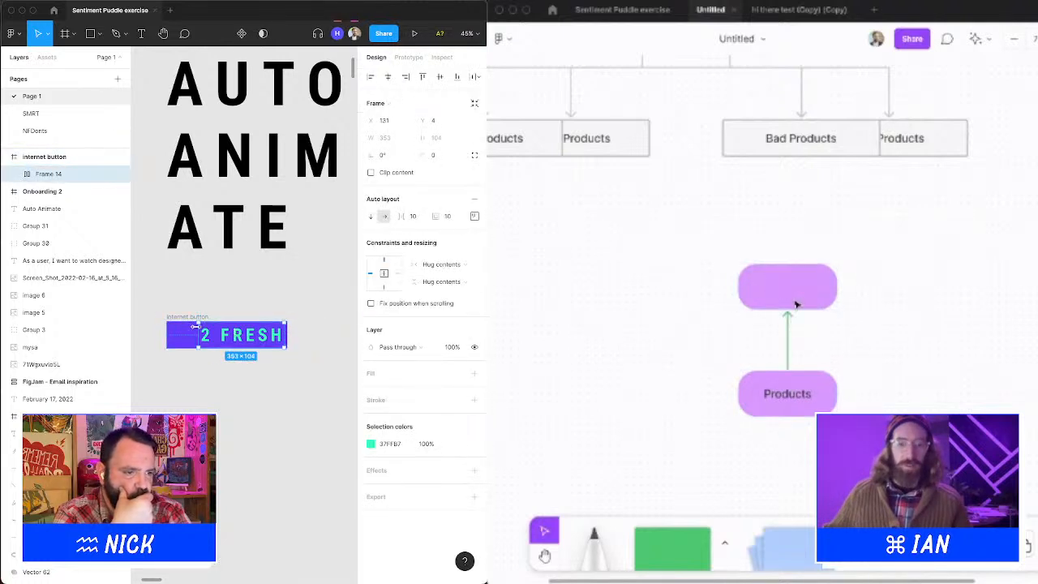
key(Return)
drag(197, 329, 167, 329)
text(Home)
Add a connected purple shape below the Products shape.
double_click(808, 395)
key(Escape)
click(789, 398)
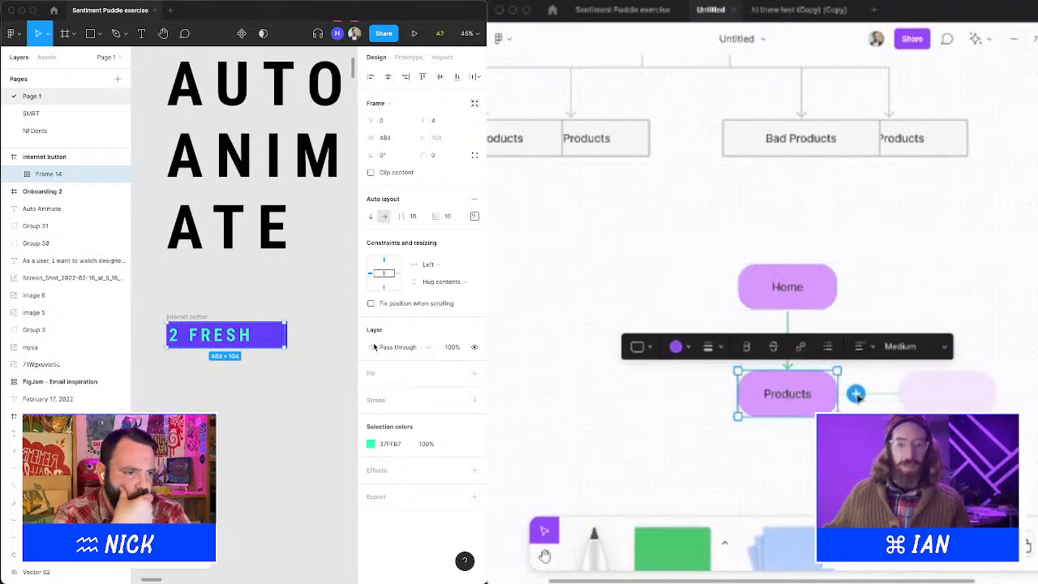
key(Return)
click(787, 435)
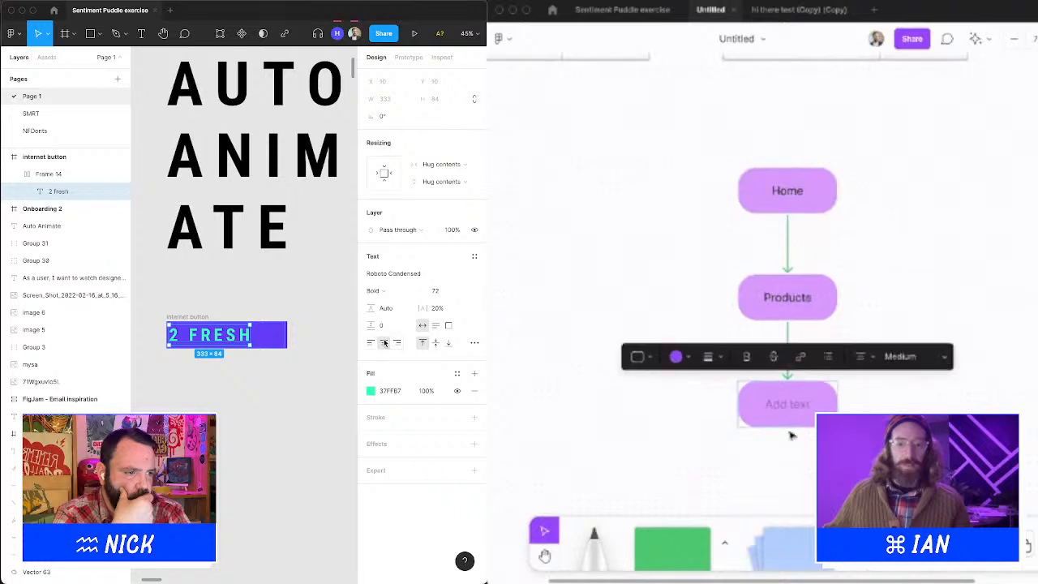
Label the shape below Products as "Stuff", and undo the recent resizing of the internet button and its text frame.
click(309, 309)
text(St)
key(super+z)
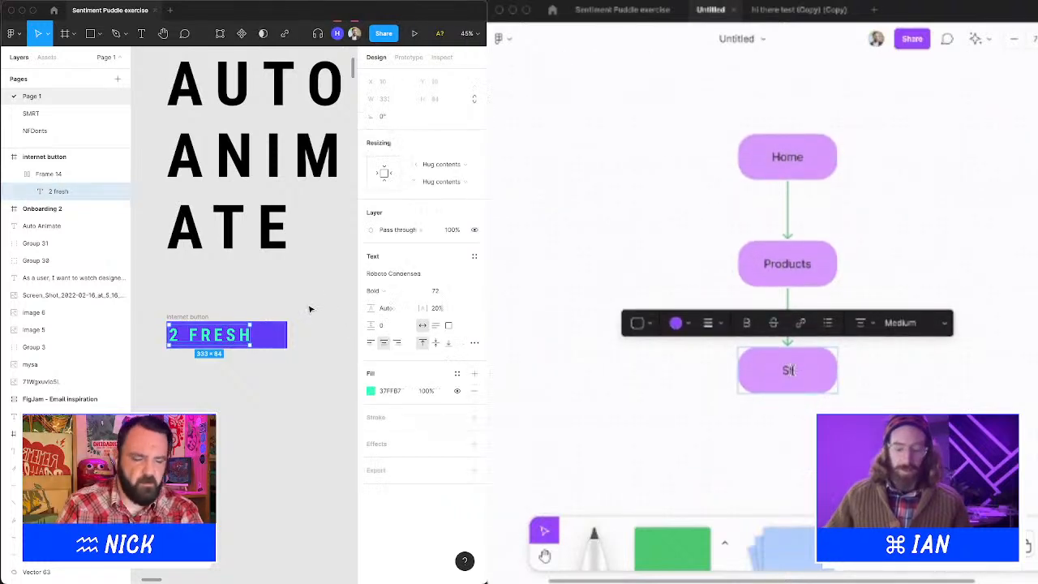
key(Escape)
text(uff)
key(Escape)
key(Escape)
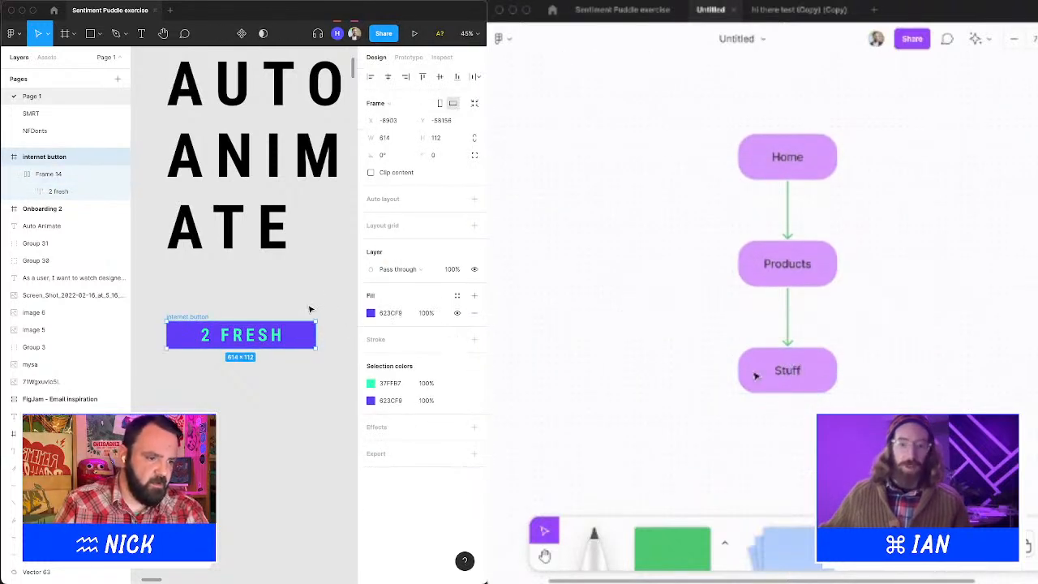
Add a connected shape to the left of Products and label it "Stuff".
click(254, 339)
click(774, 273)
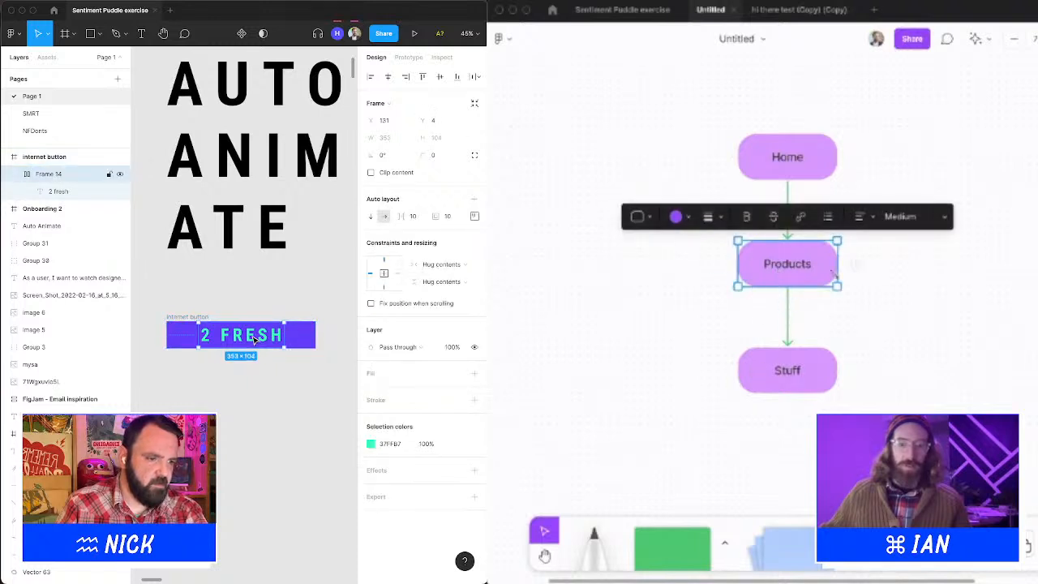
click(718, 264)
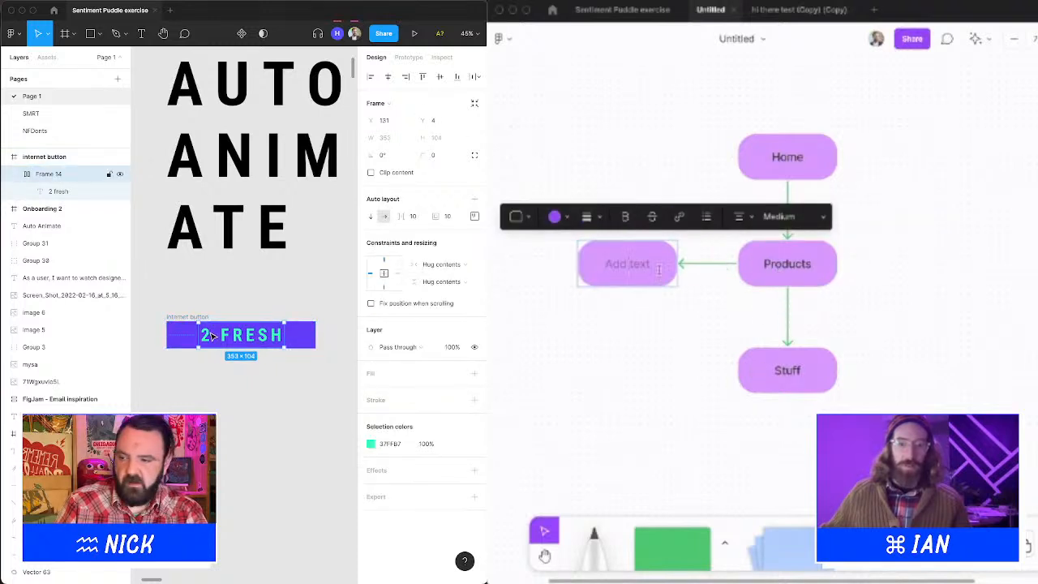
text(Stuff)
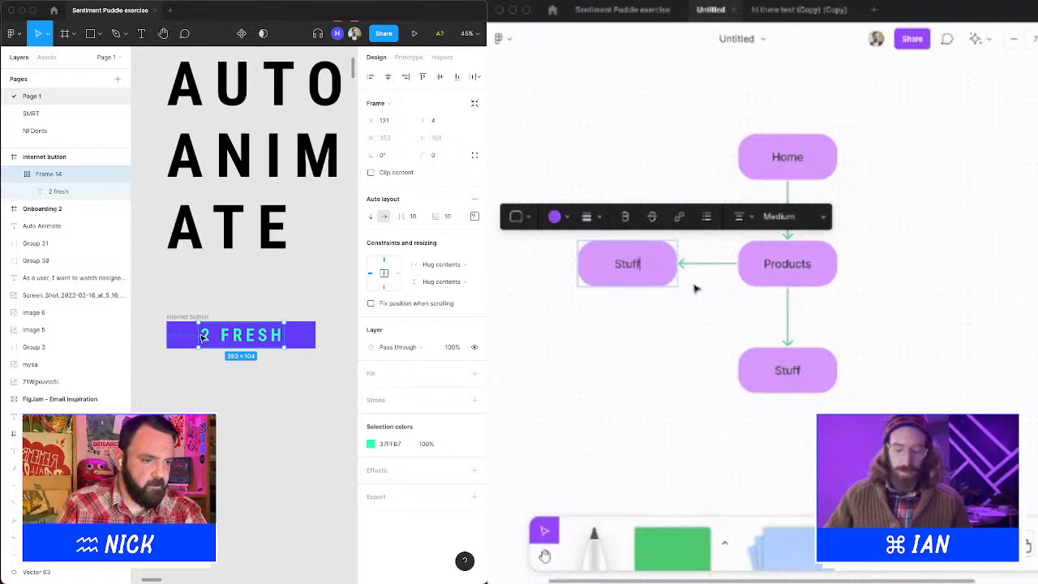
click(195, 335)
click(227, 313)
click(633, 337)
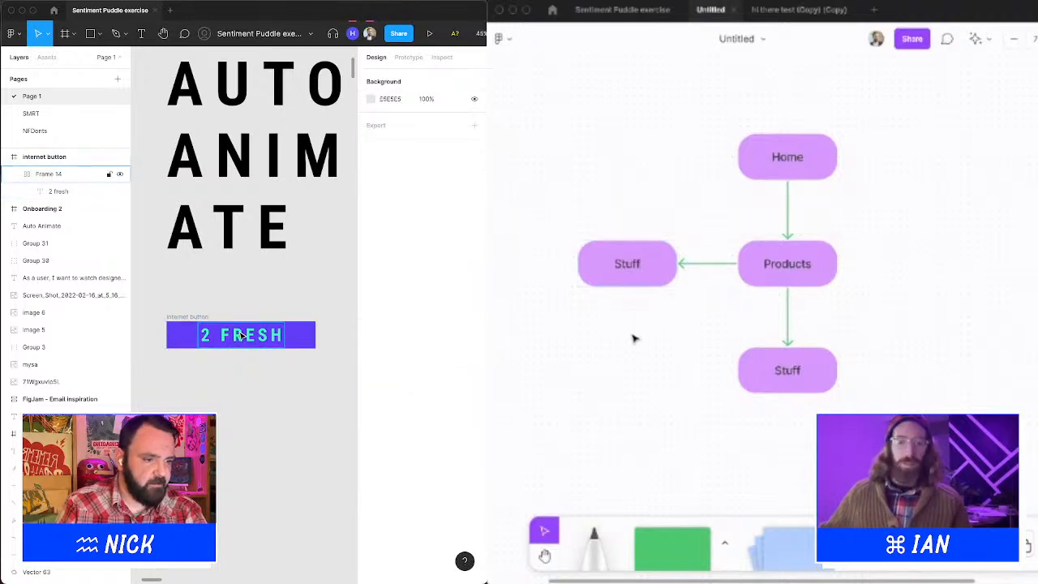
Move the left Stuff shape level with the lower Stuff shape, and narrow the internet button frame to about 441 wide.
drag(652, 265, 660, 370)
click(201, 318)
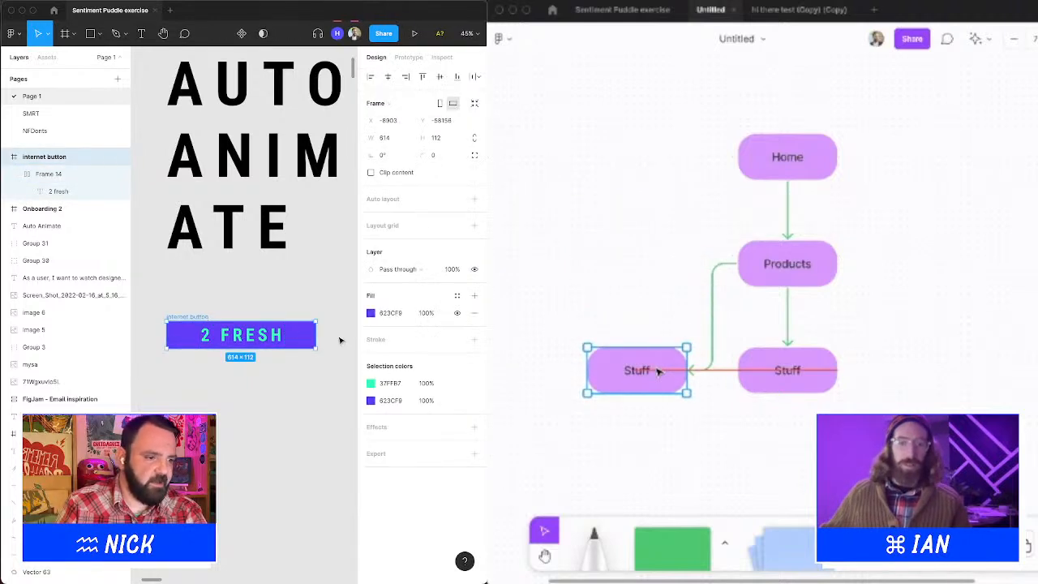
drag(317, 333, 293, 333)
click(714, 298)
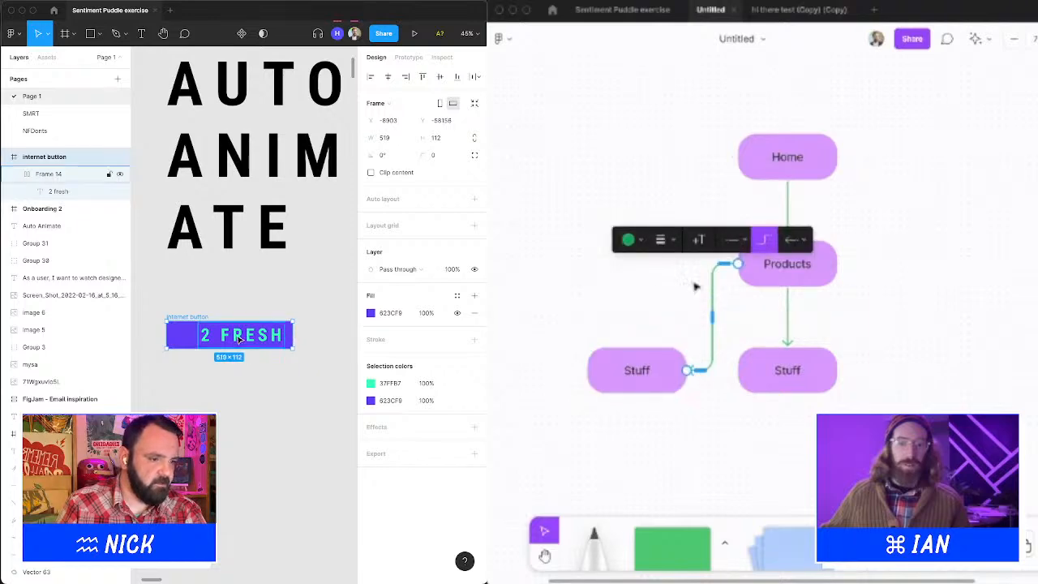
scroll(658, 213, down, 3)
scroll(657, 213, down, 1)
mouse_move(168, 330)
mouse_down()
mouse_move(197, 332)
mouse_move(185, 334)
mouse_up()
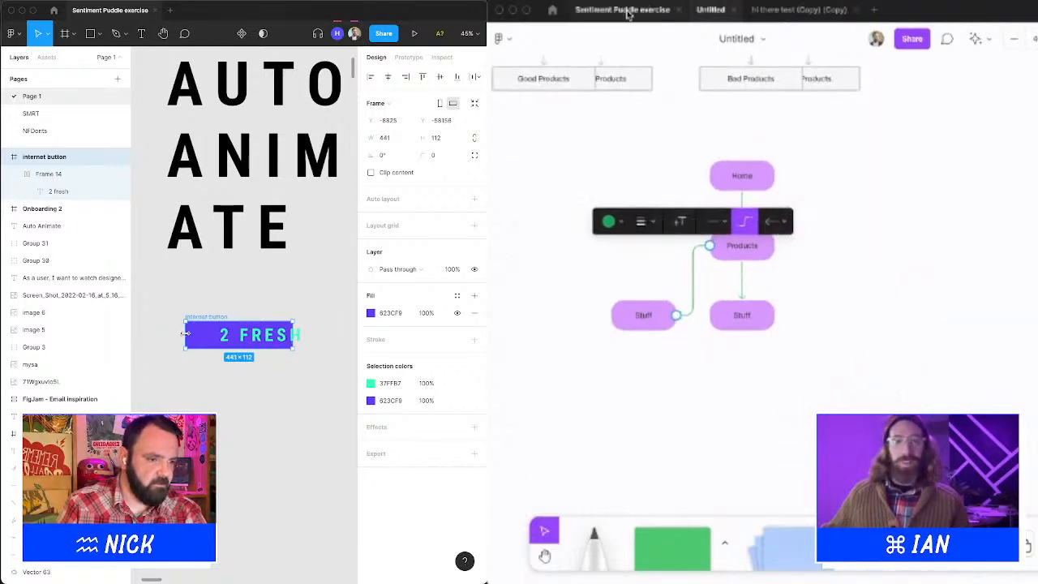
Switch from the site map to the Sentiment Puddle exercise file, and remove auto layout from the "2 FRESH" frame.
click(625, 11)
click(242, 344)
scroll(717, 194, down, 5)
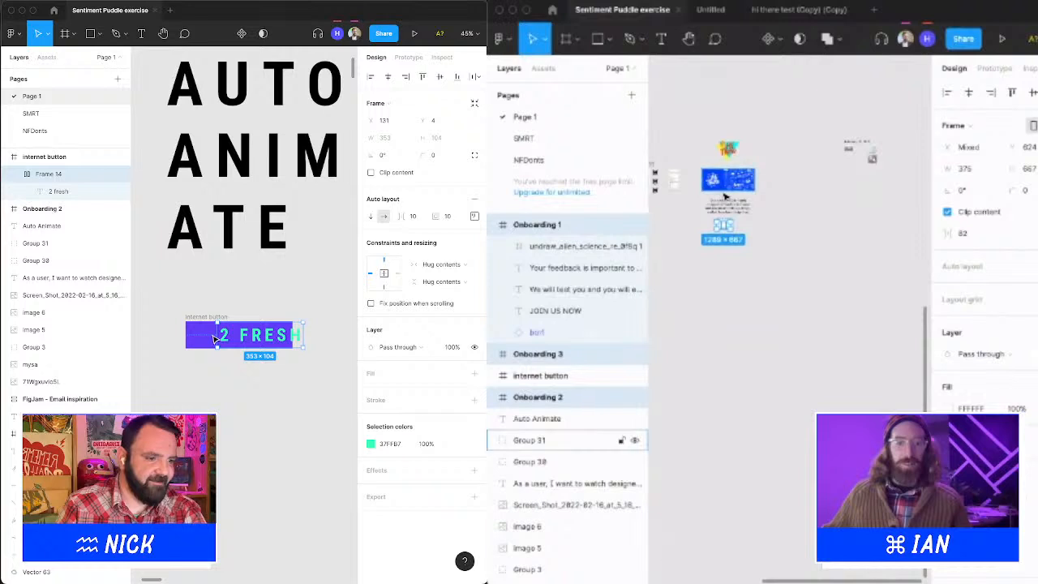
right_click(228, 339)
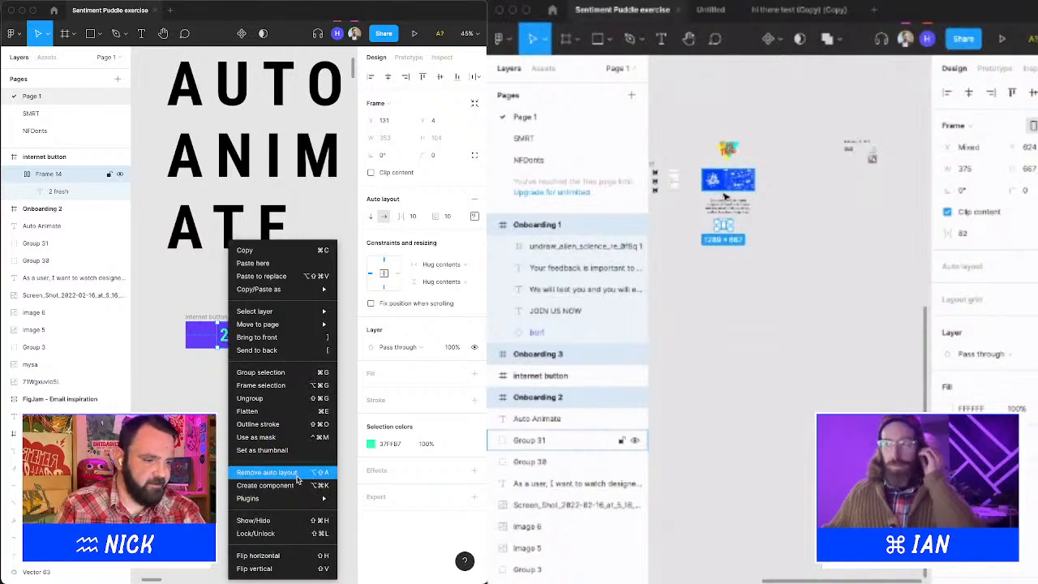
click(267, 475)
Move the internet button frame slightly left beneath the AUTO ANIMATE heading.
click(272, 341)
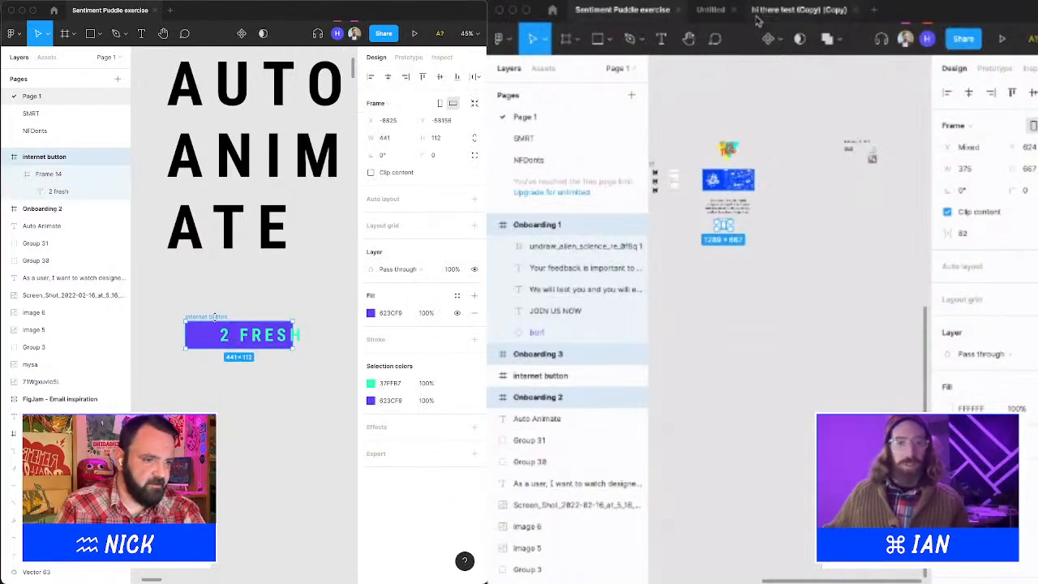
drag(273, 345, 260, 344)
scroll(707, 189, left, 2)
click(256, 282)
scroll(707, 189, right, 4)
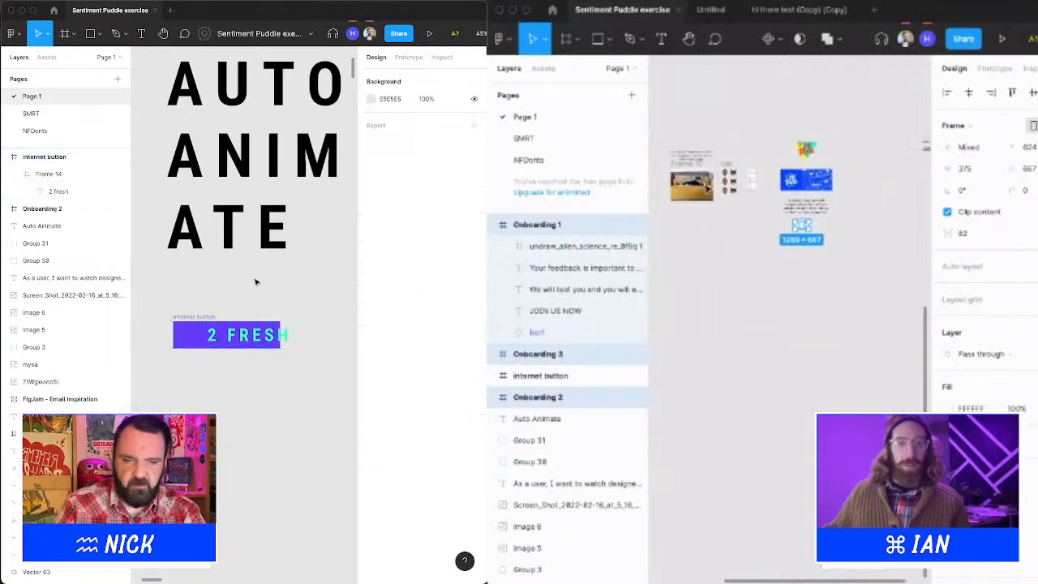
Shift the "2 fresh" text left inside the internet button to about X -71, roughly centring it.
click(251, 330)
scroll(250, 323, down, 3)
scroll(251, 324, right, 1)
scroll(707, 189, left, 3)
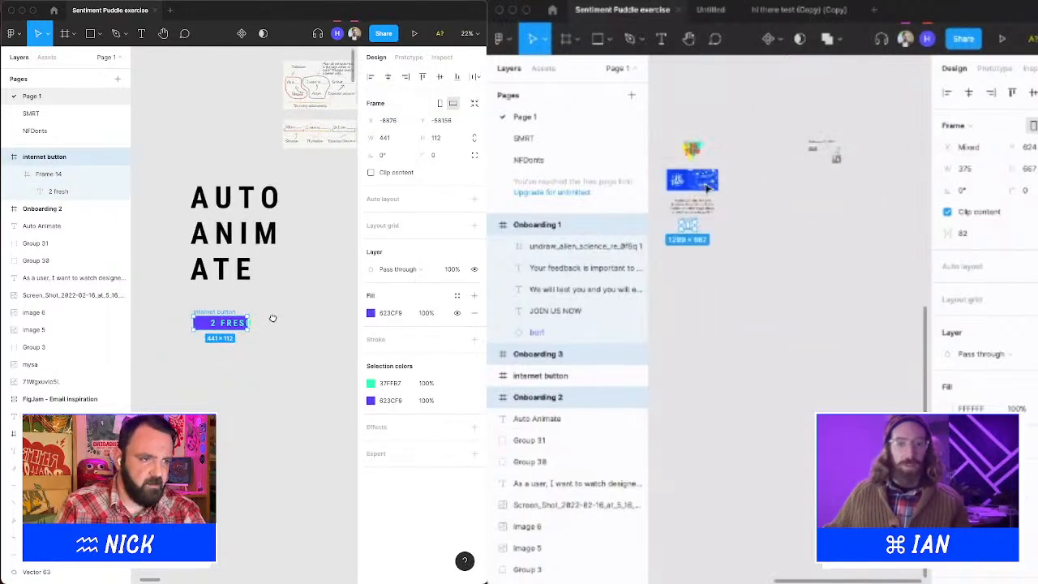
click(229, 326)
click(230, 326)
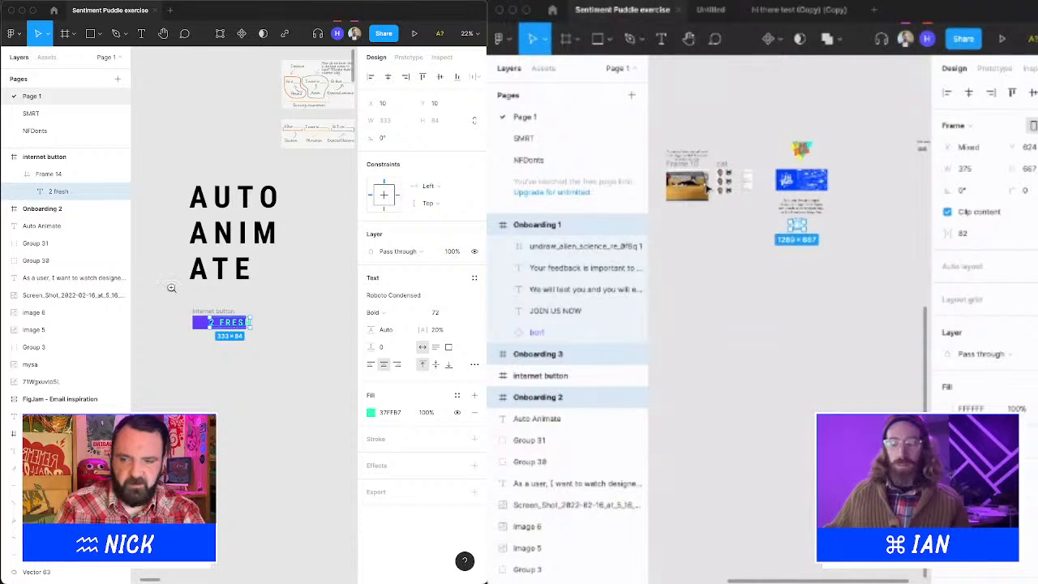
drag(171, 287, 264, 355)
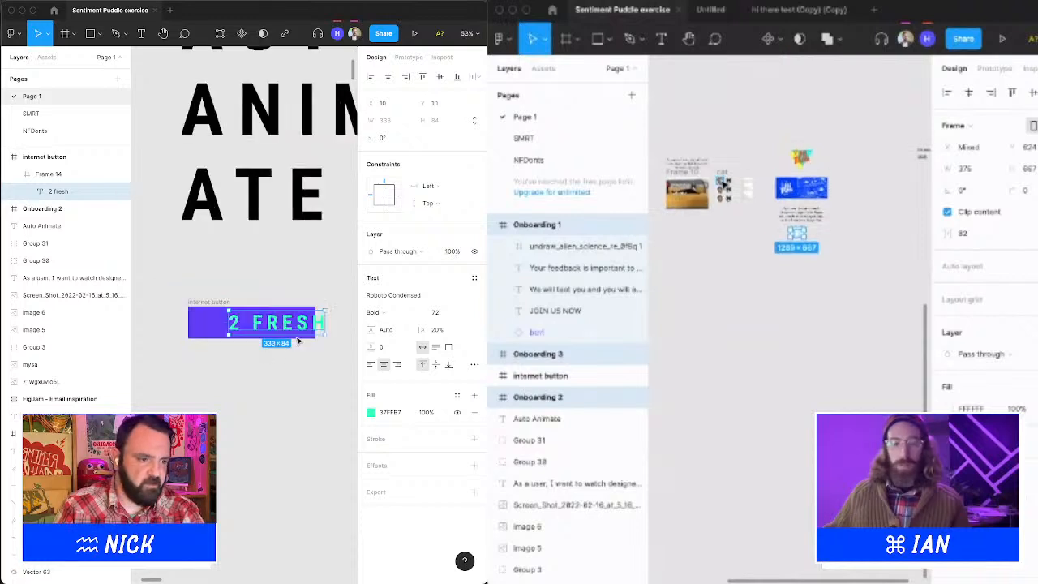
click(248, 329)
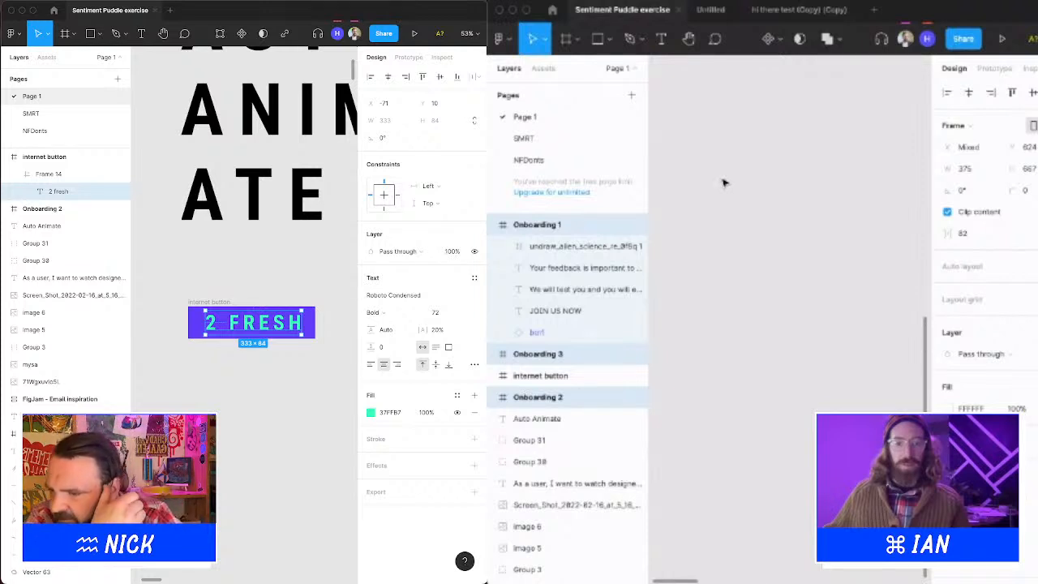
scroll(758, 188, right, 5)
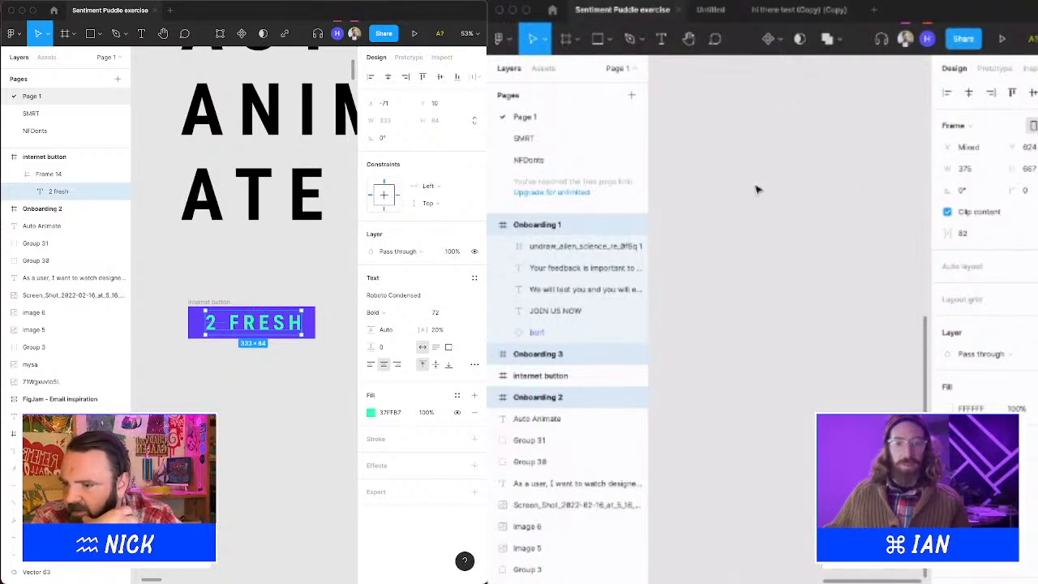
click(758, 189)
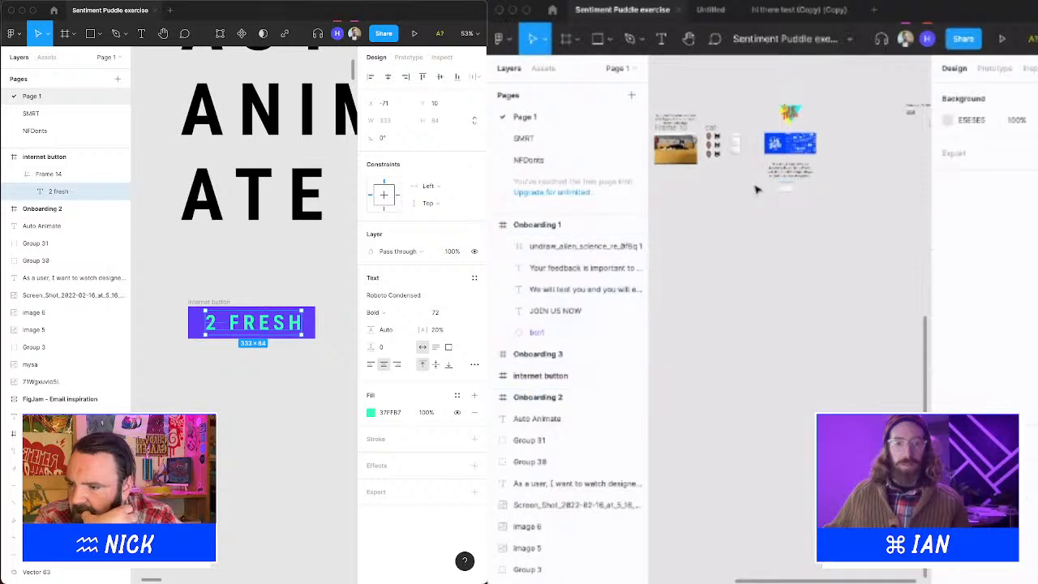
scroll(757, 188, left, 3)
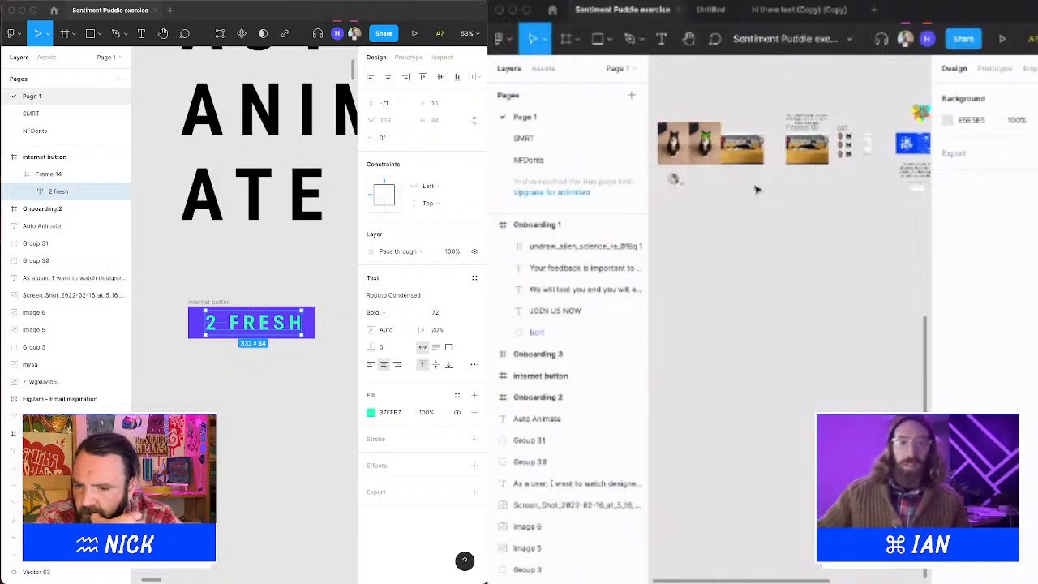
scroll(780, 209, up, 2)
scroll(780, 209, up, 3)
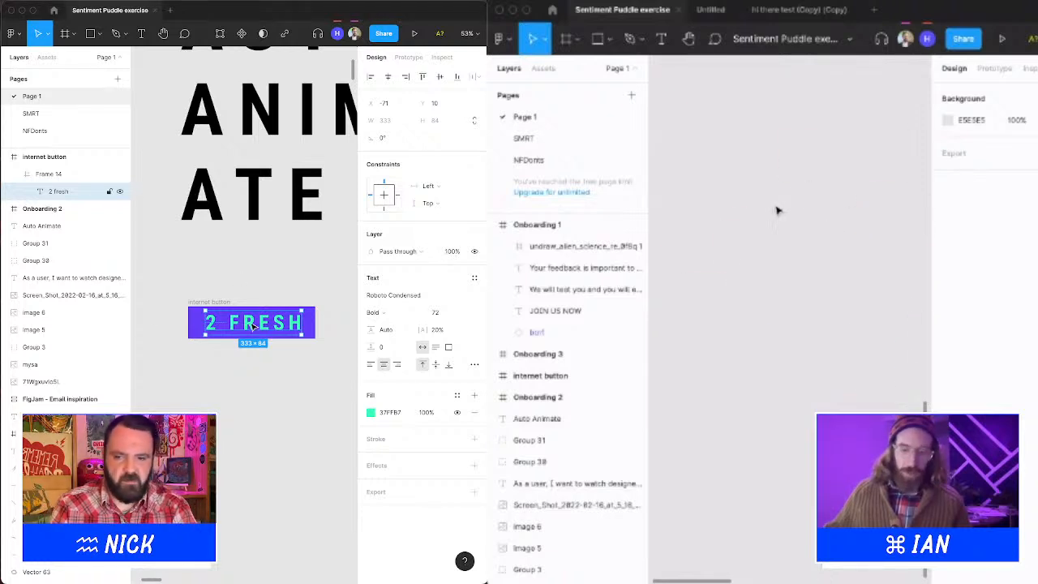
right_click(252, 325)
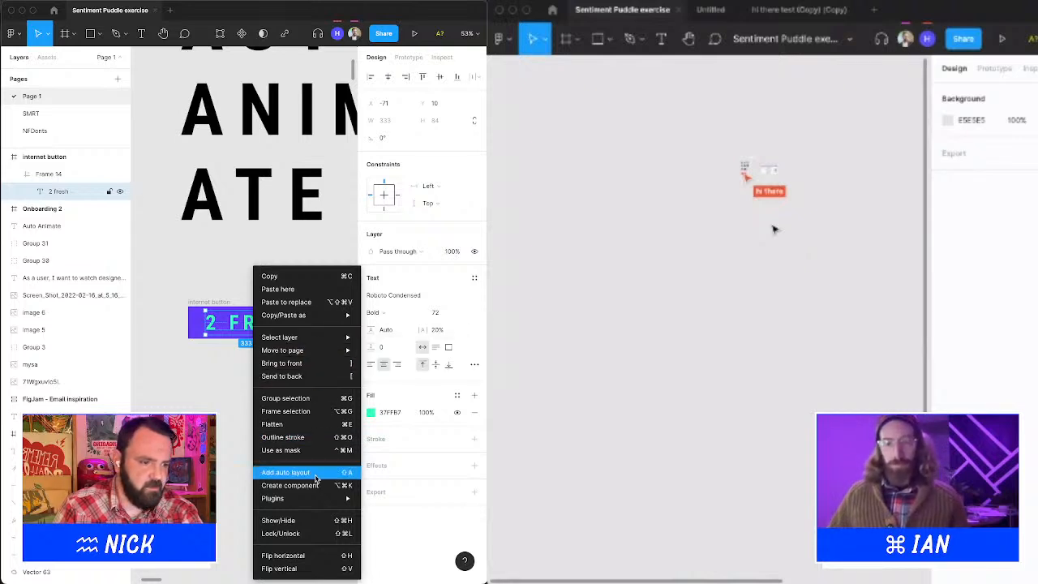
click(196, 260)
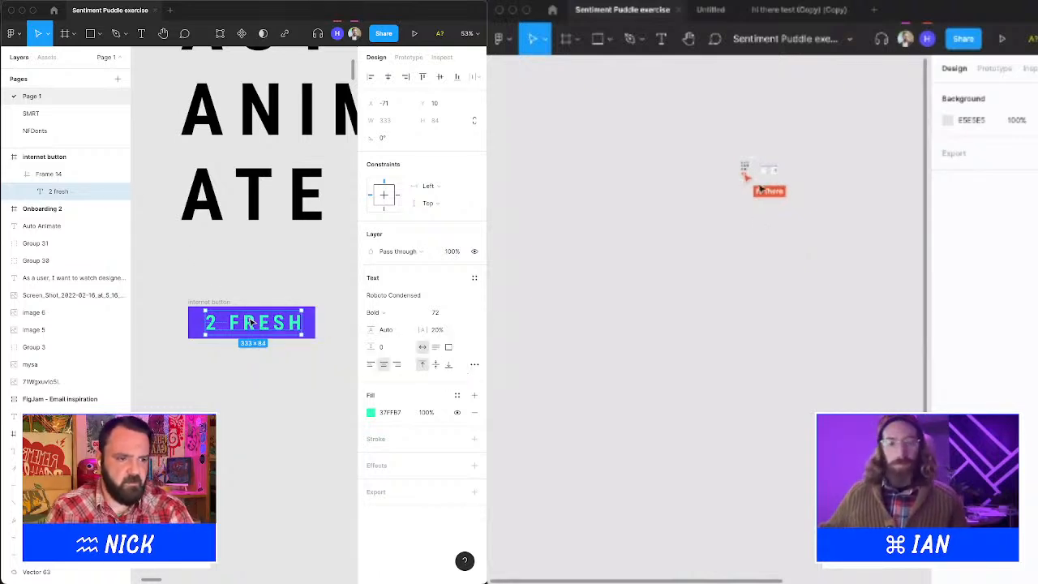
Delete the button's existing text, and create a new "2 FRESH" text below the internet button frame.
drag(252, 322, 249, 384)
key(Delete)
key(t)
click(247, 385)
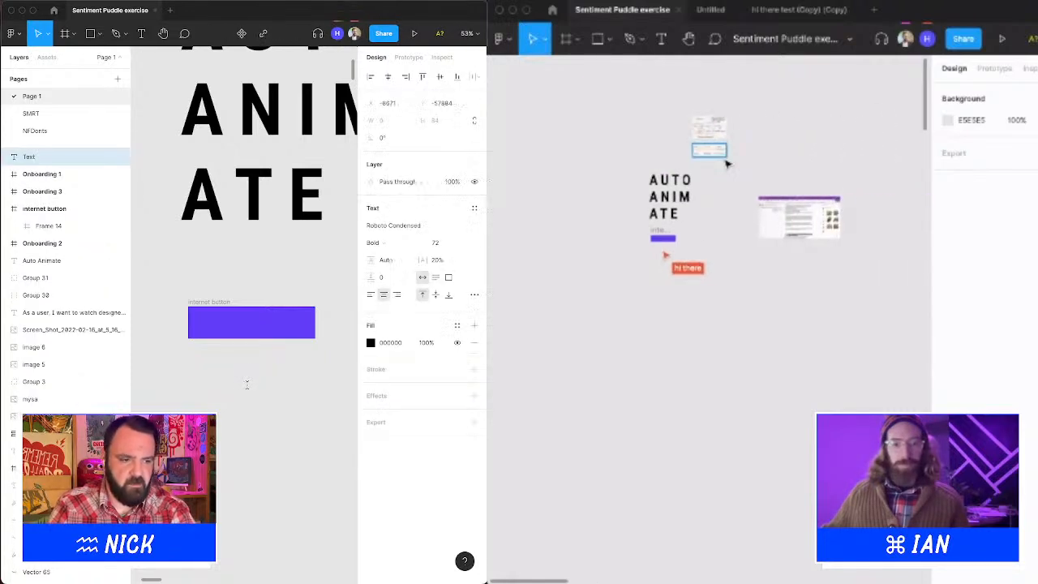
text(2 FRESH)
key(Escape)
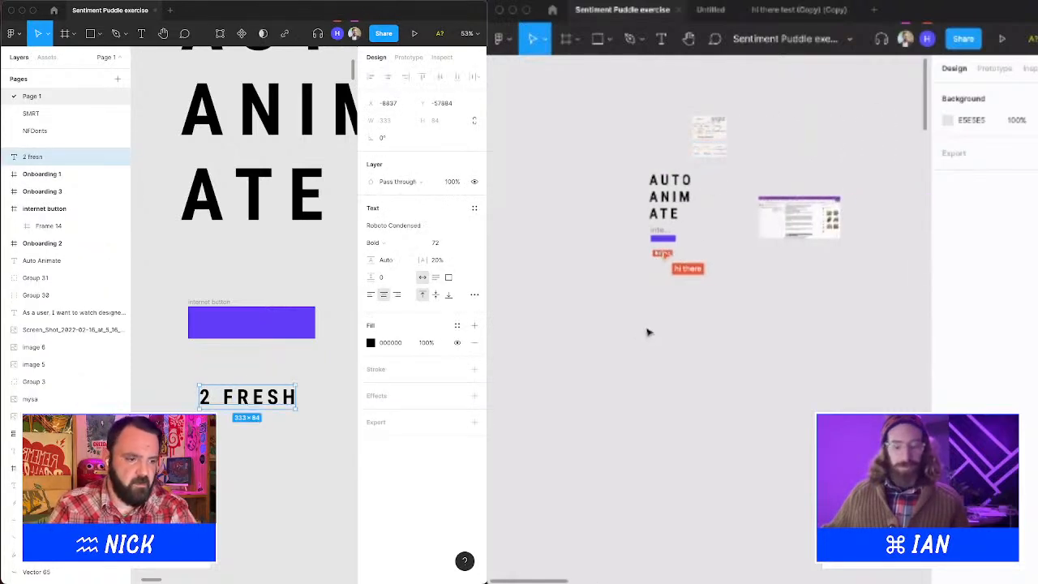
Change the new "2 FRESH" text's fill to mint green 31FFB5.
click(369, 342)
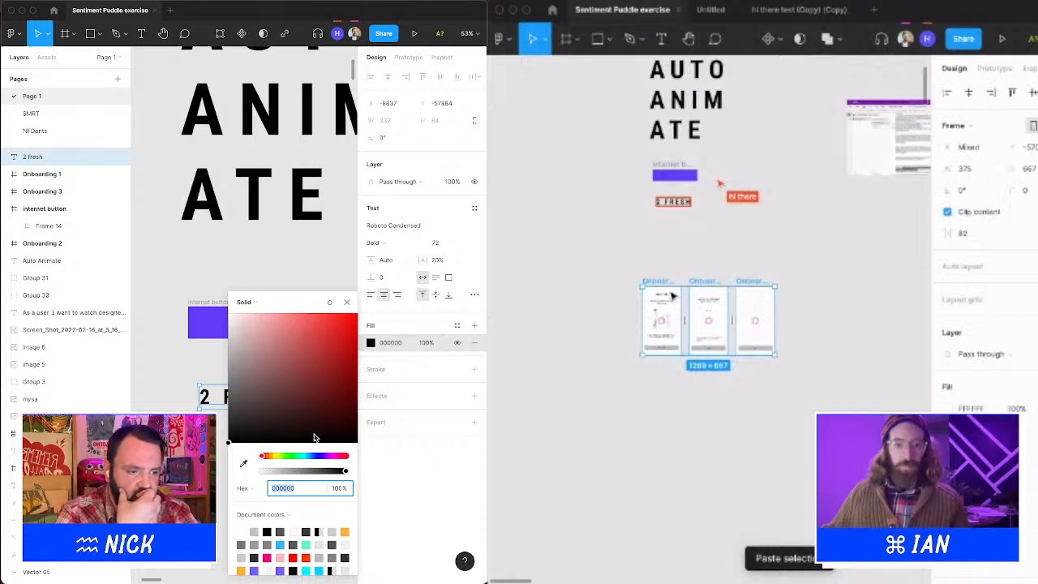
click(301, 458)
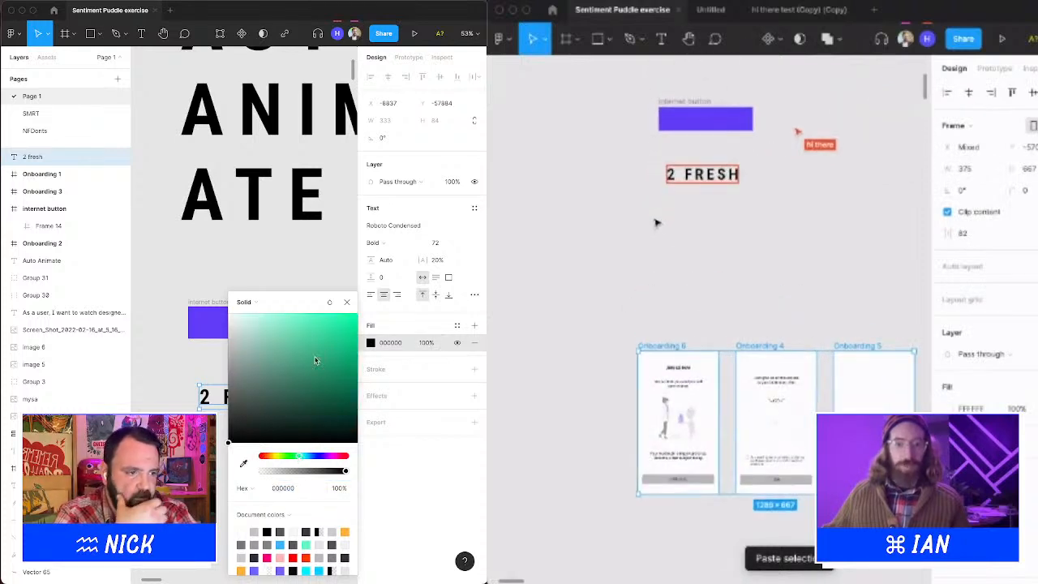
drag(315, 360, 333, 311)
click(347, 302)
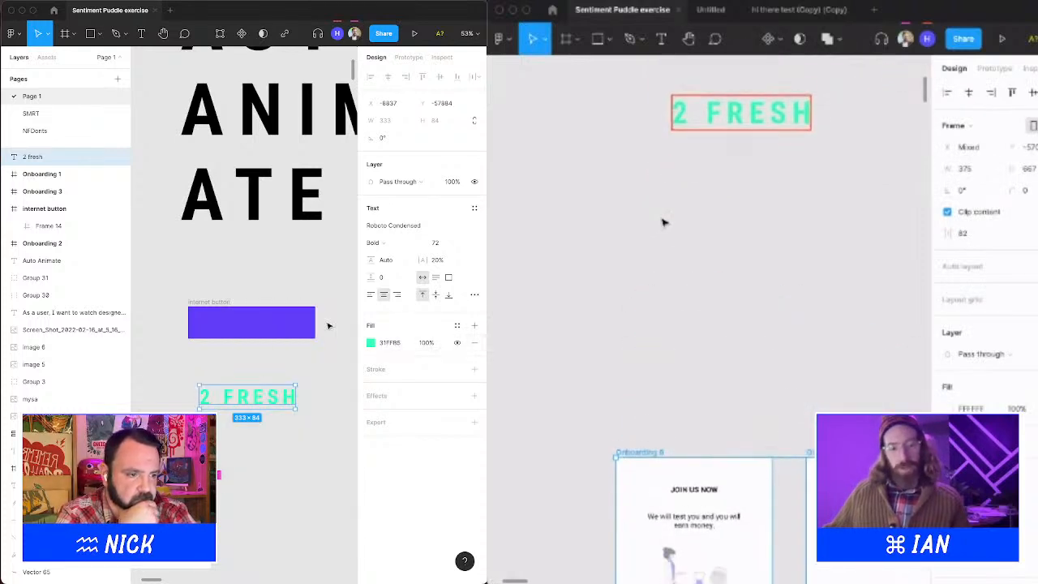
Place the green "2 FRESH" text inside the internet button frame, and delete it.
drag(247, 395, 270, 324)
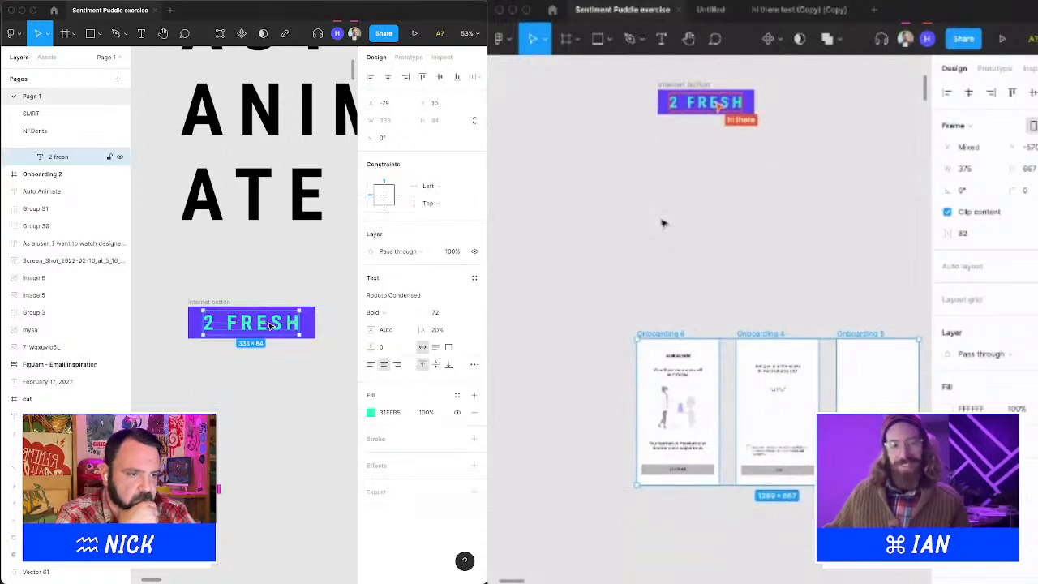
key(Delete)
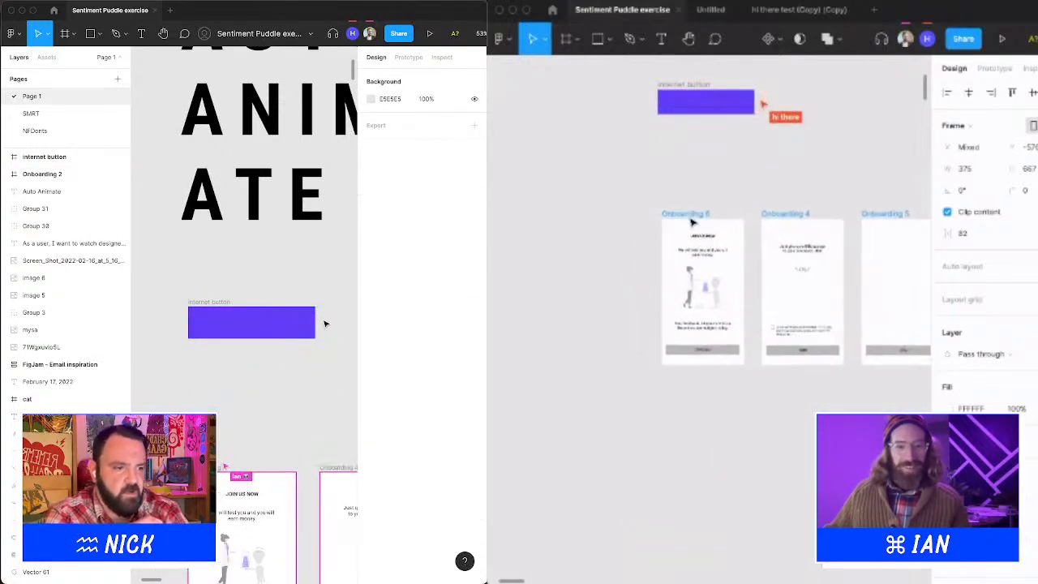
Create a new "2 FRESH" text on the canvas below the internet button frame.
key(t)
click(215, 443)
text(22)
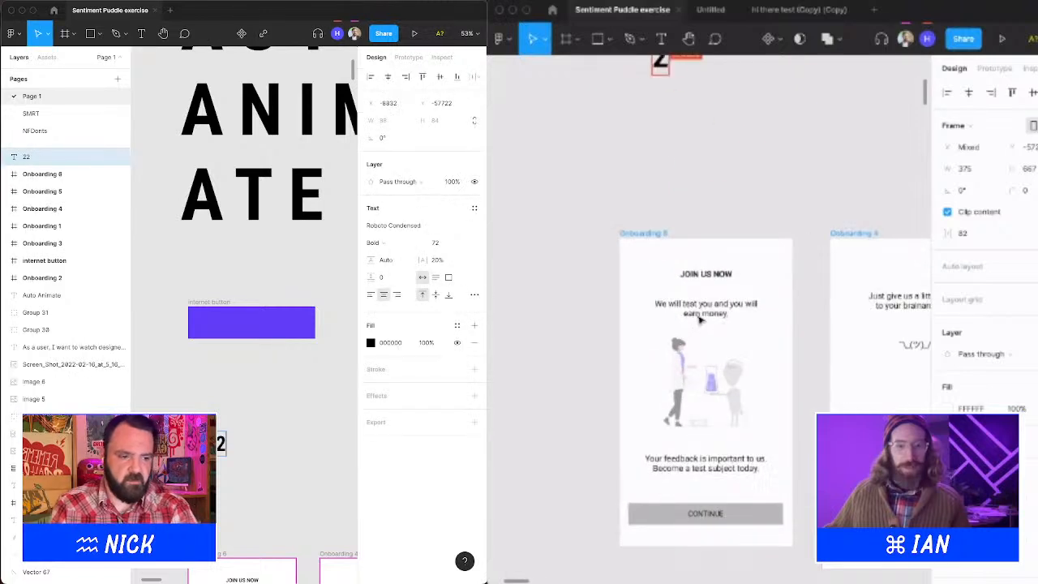
key(BackSpace)
text(fresh)
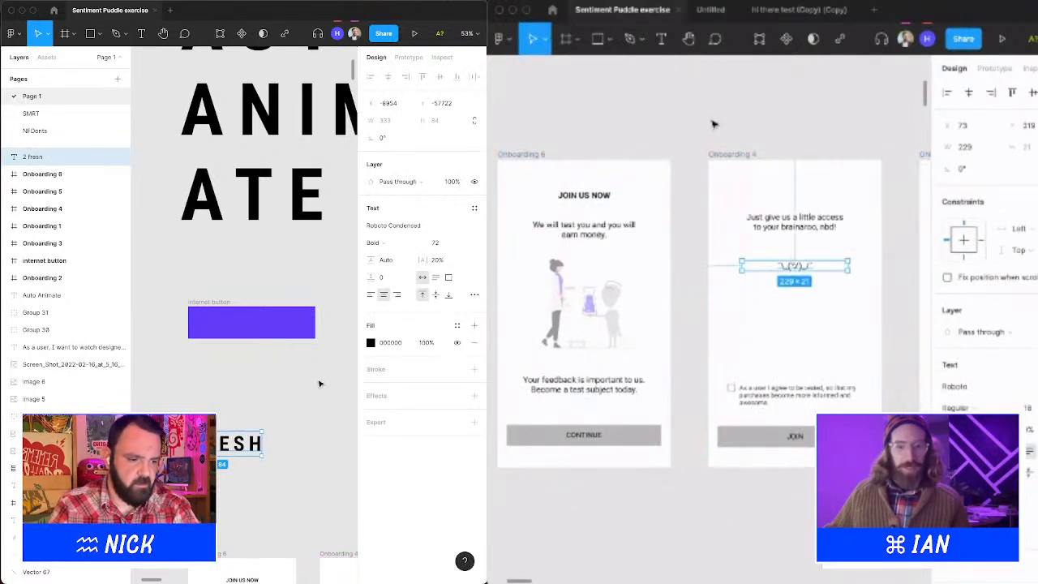
Change the "2 FRESH" text's fill to mint green 38FFA0, and place it inside the internet button frame at X 54, Y 14.
click(370, 342)
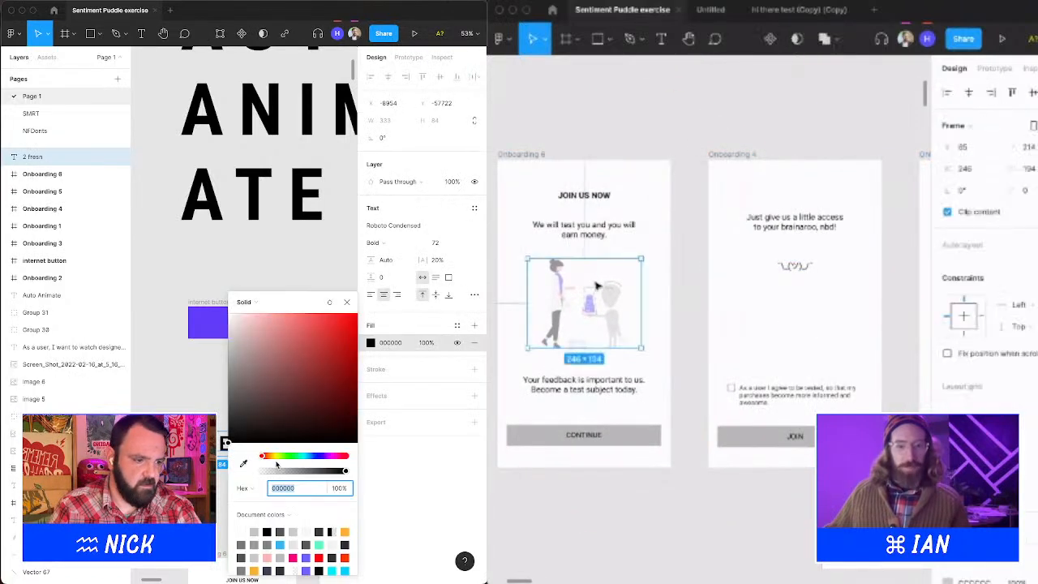
click(305, 458)
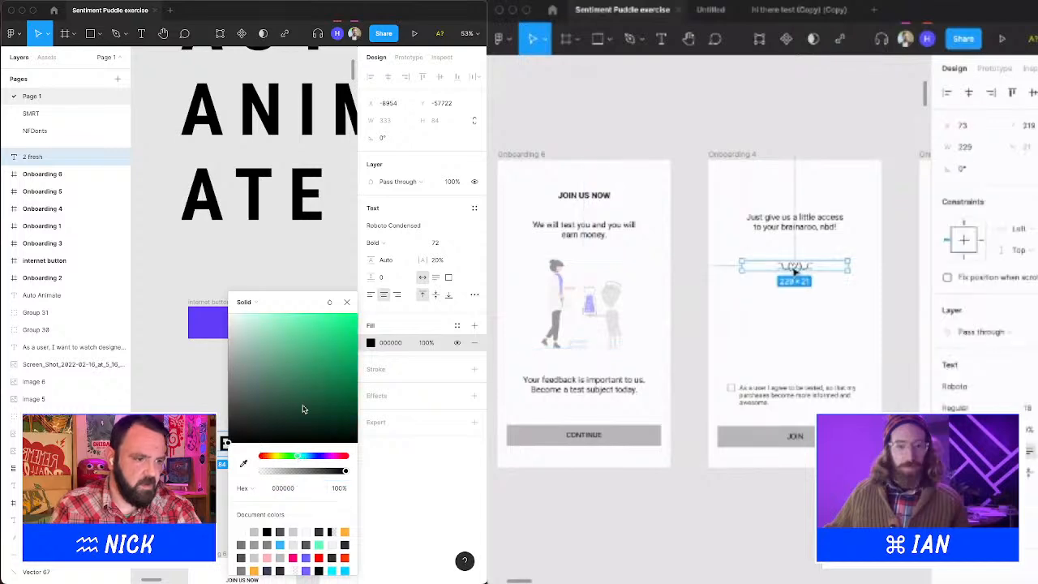
click(328, 316)
click(346, 302)
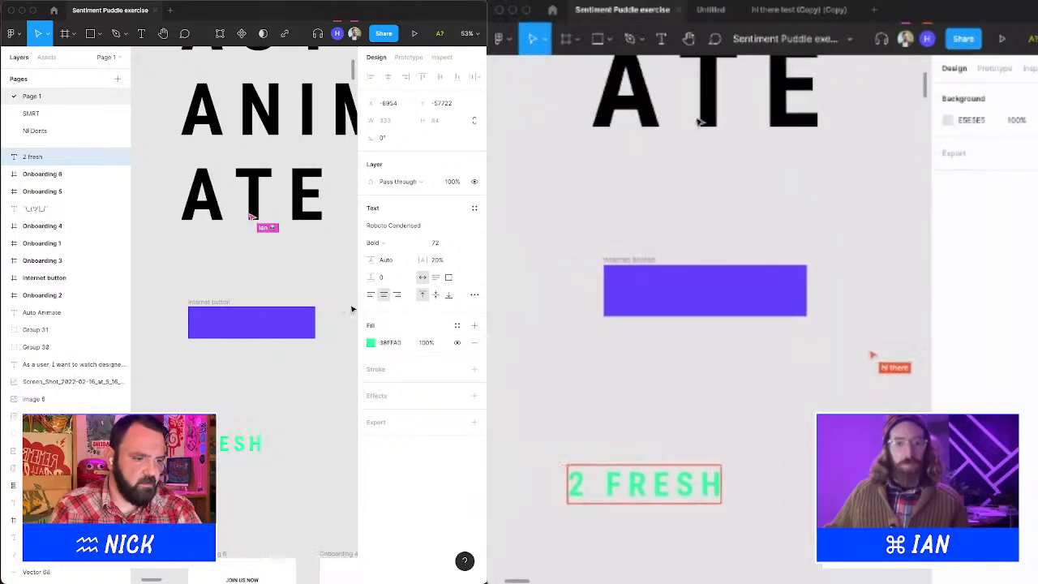
drag(217, 444, 253, 326)
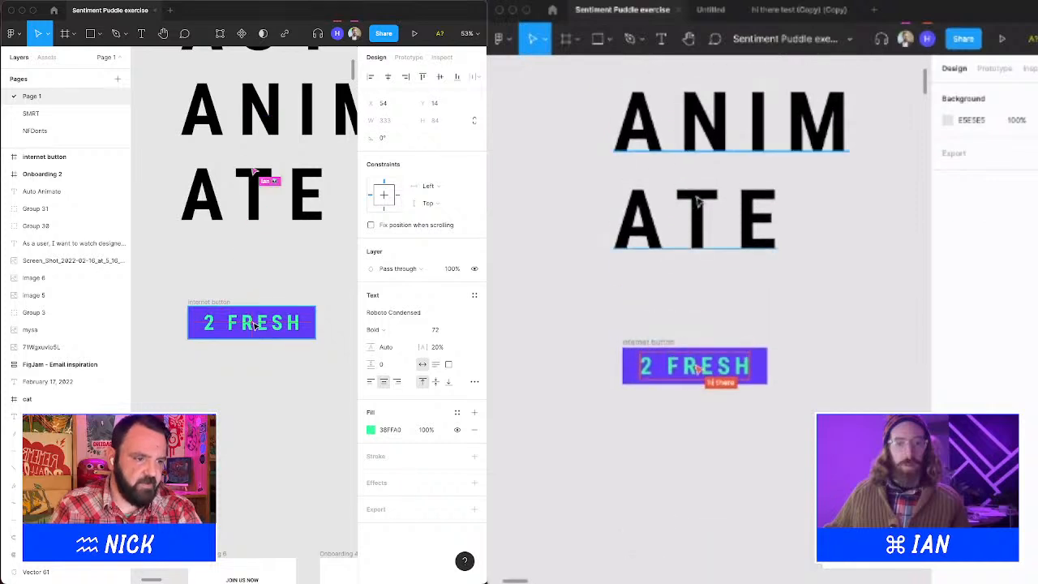
click(283, 284)
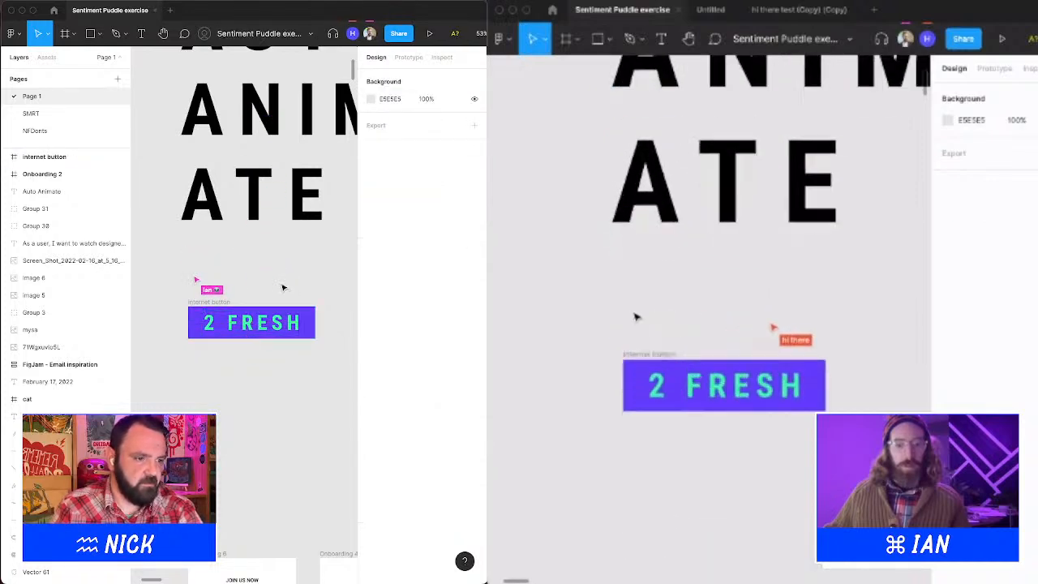
Widen the "2 FRESH" text box to span the internet button's full width of 441, starting at X 0.
click(262, 321)
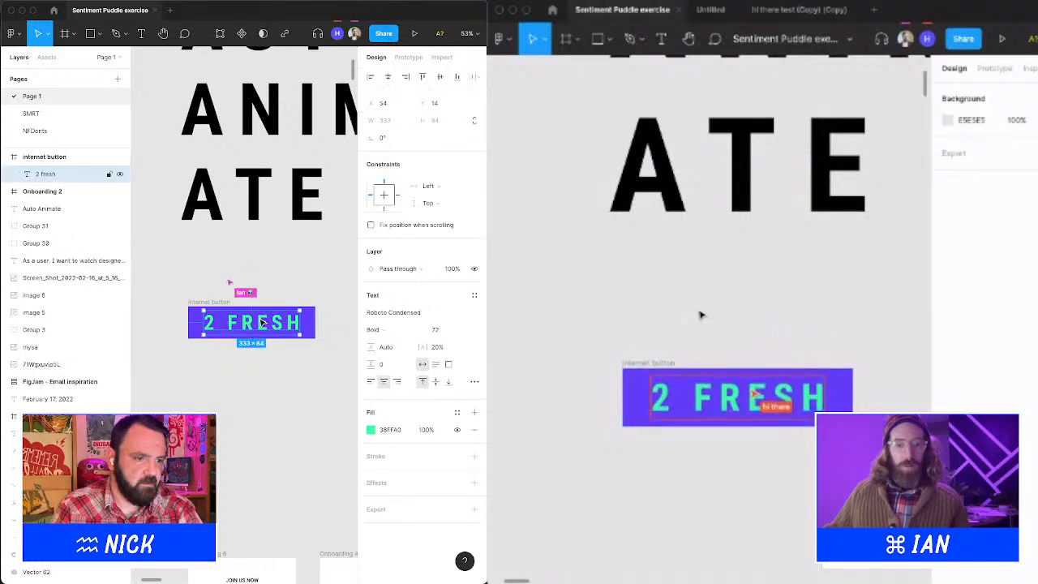
click(651, 363)
drag(204, 323, 188, 323)
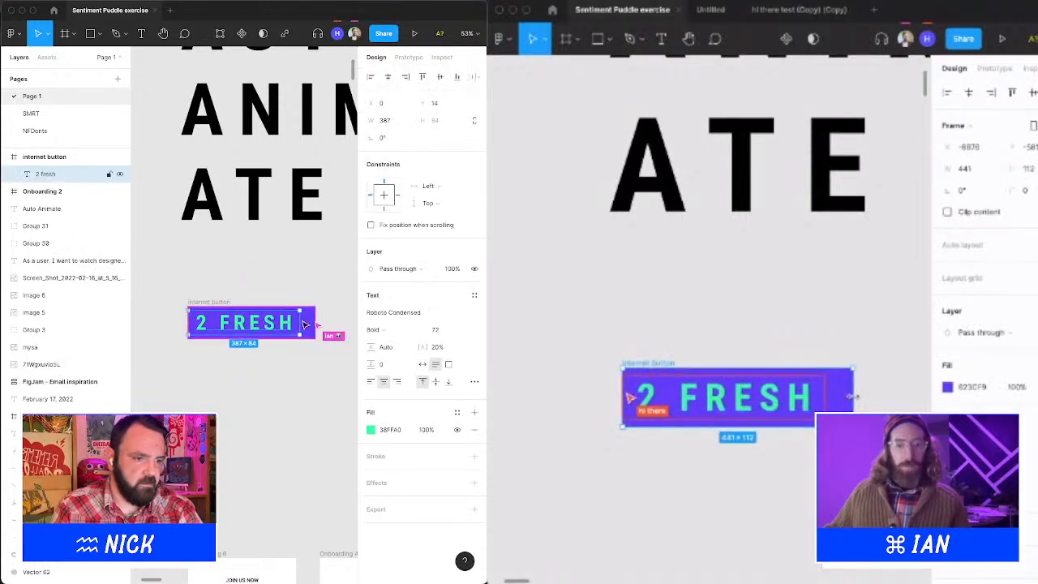
drag(304, 323, 317, 325)
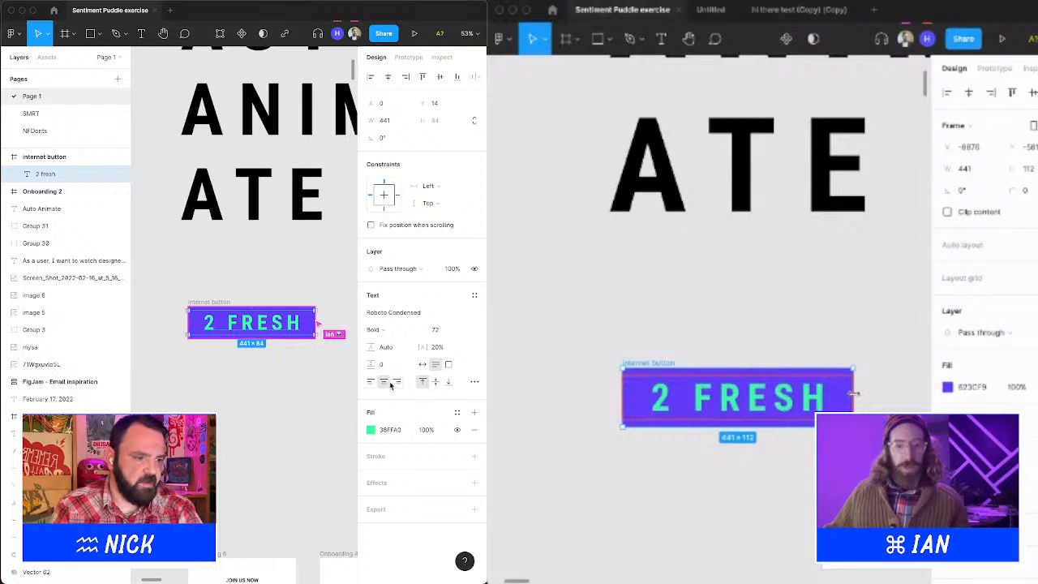
click(266, 248)
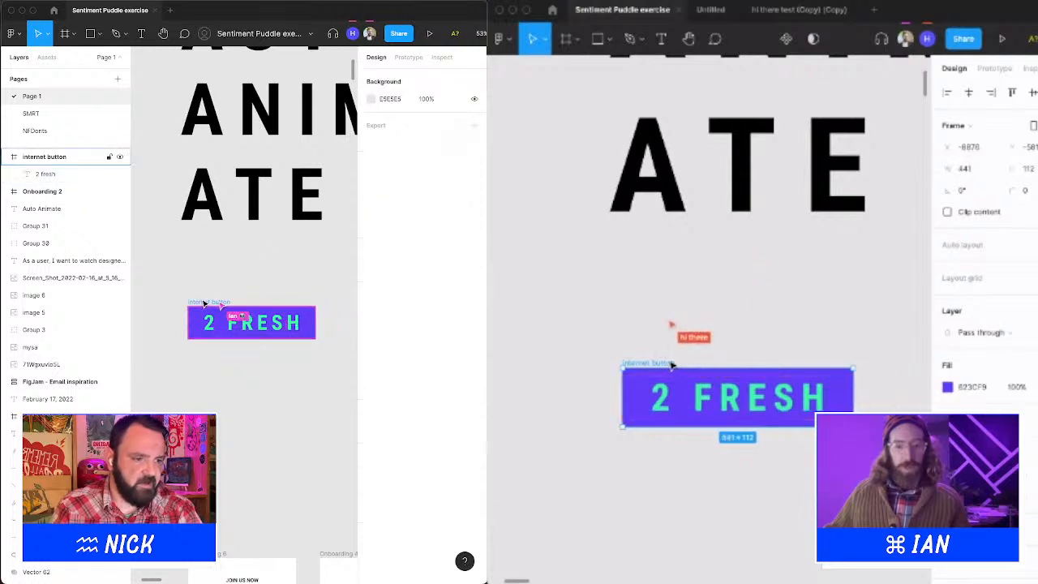
Set the "2 FRESH" text's horizontal constraint to Center within the internet button frame.
click(245, 327)
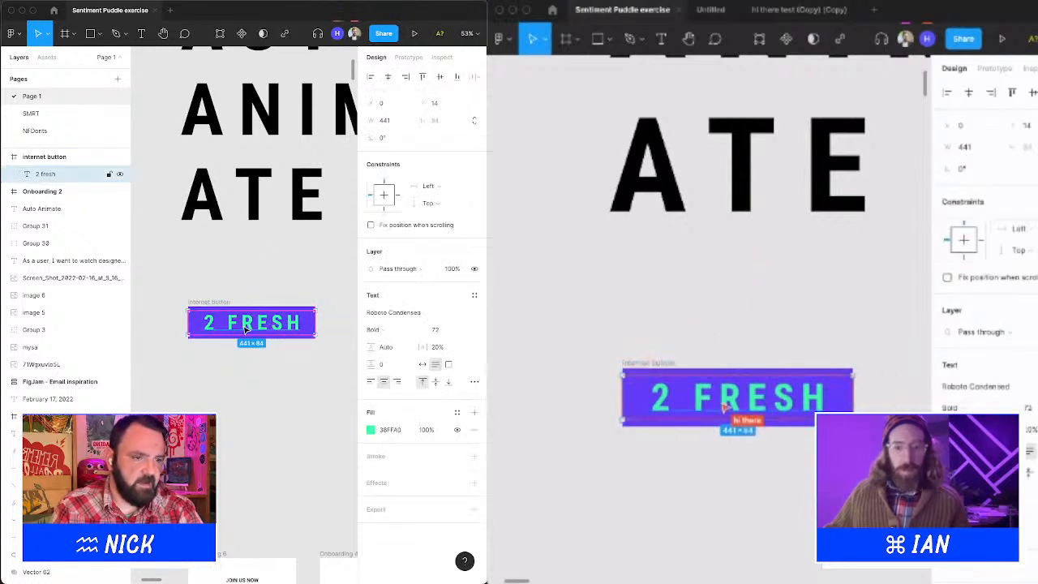
click(239, 297)
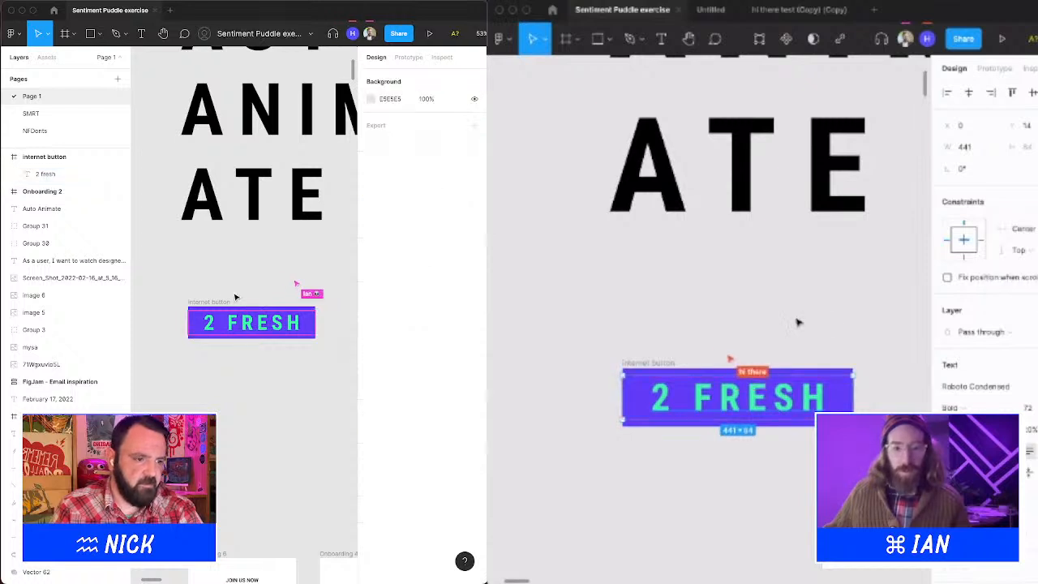
click(220, 303)
click(286, 286)
click(280, 322)
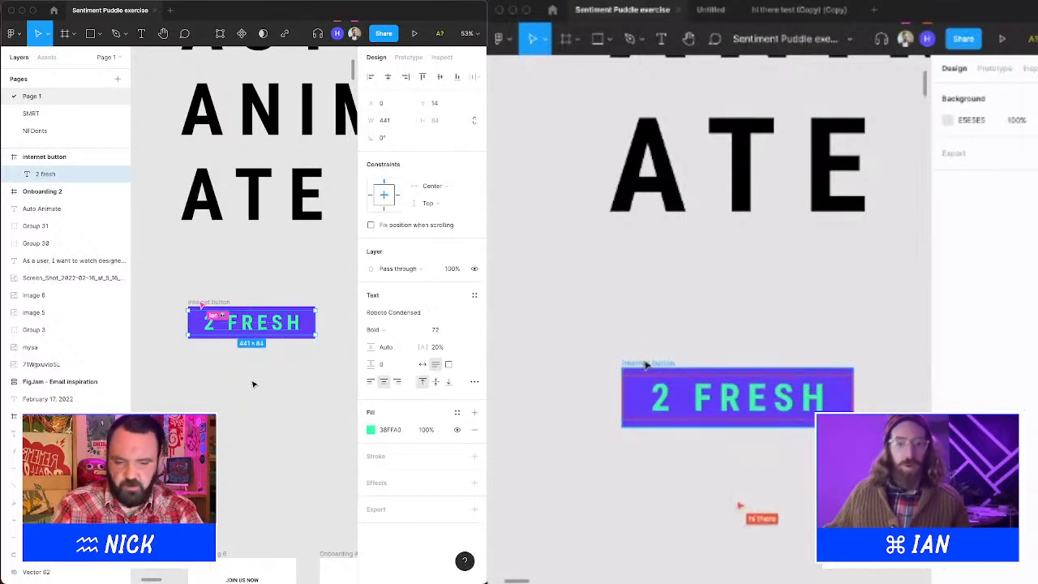
Group the "2 FRESH" text on its own inside the internet button, and undo the grouping.
key(ctrl+g)
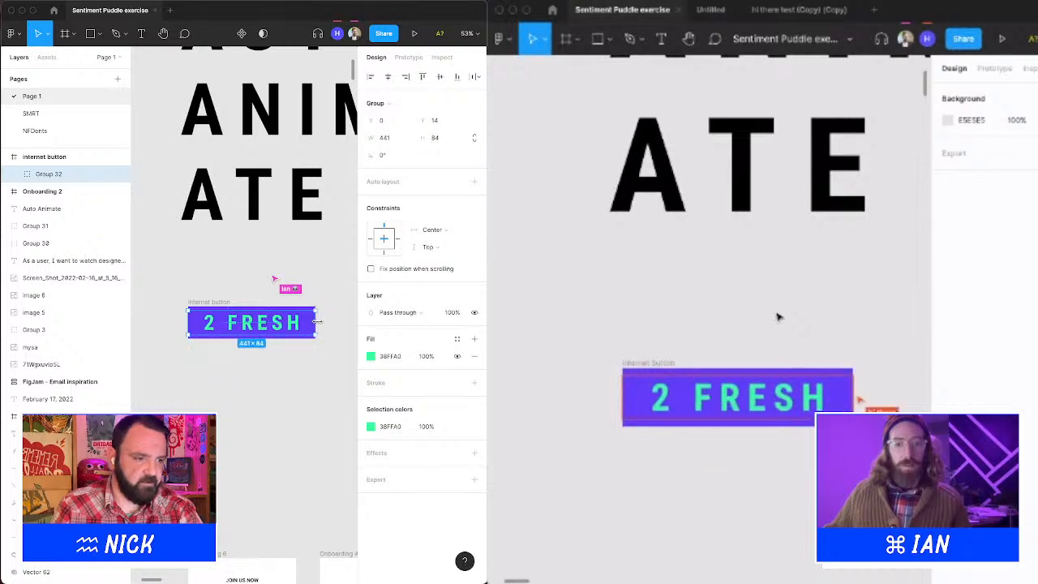
key(ctrl+z)
click(335, 295)
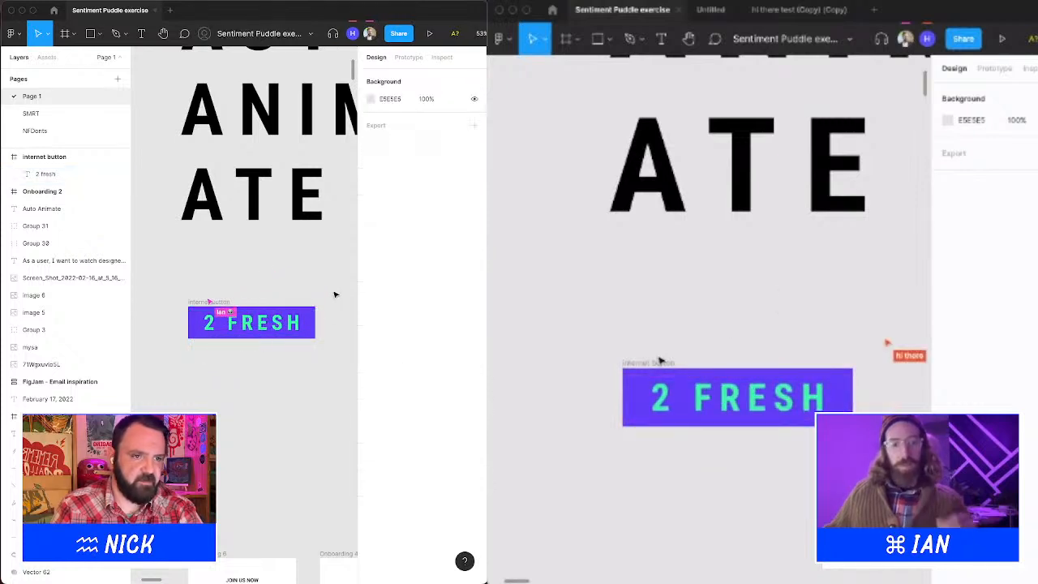
Test the text's constraint by widening the internet button frame to about 633, and return its width to 441.
click(220, 301)
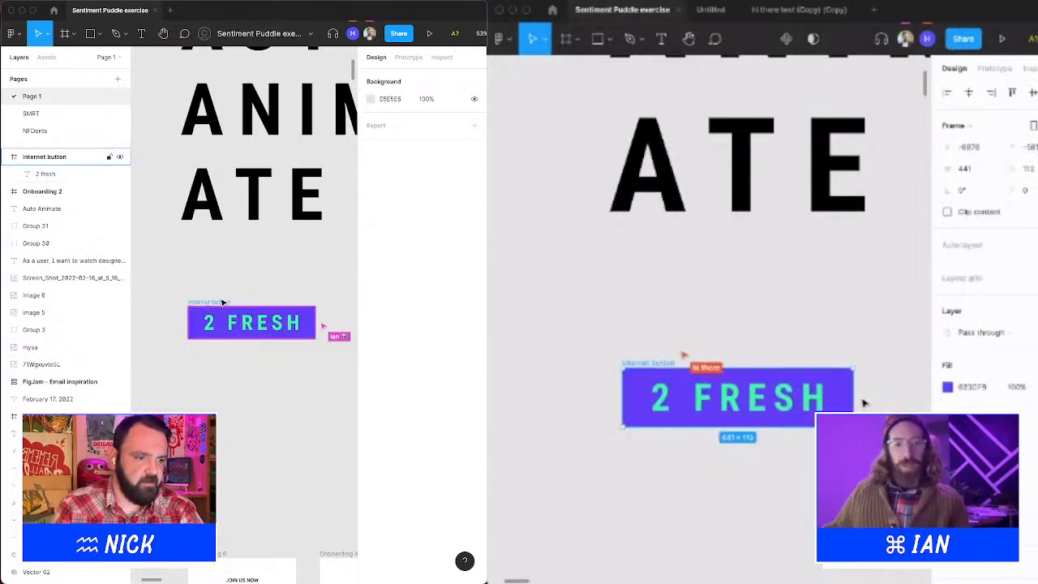
drag(870, 396, 655, 379)
scroll(266, 260, right, 1)
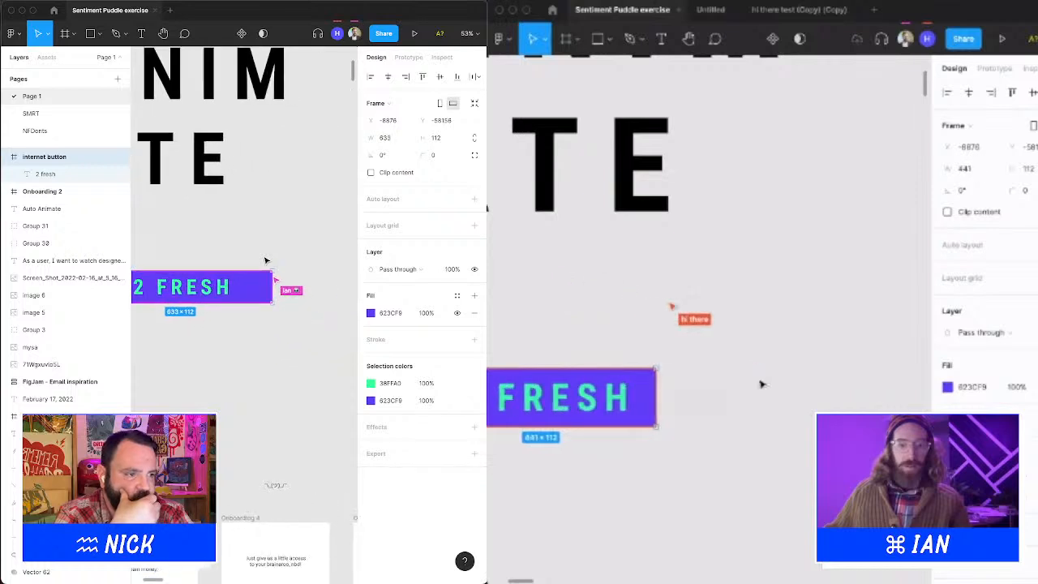
mouse_move(293, 308)
mouse_down()
mouse_move(268, 308)
mouse_move(293, 308)
mouse_up()
scroll(783, 344, left, 3)
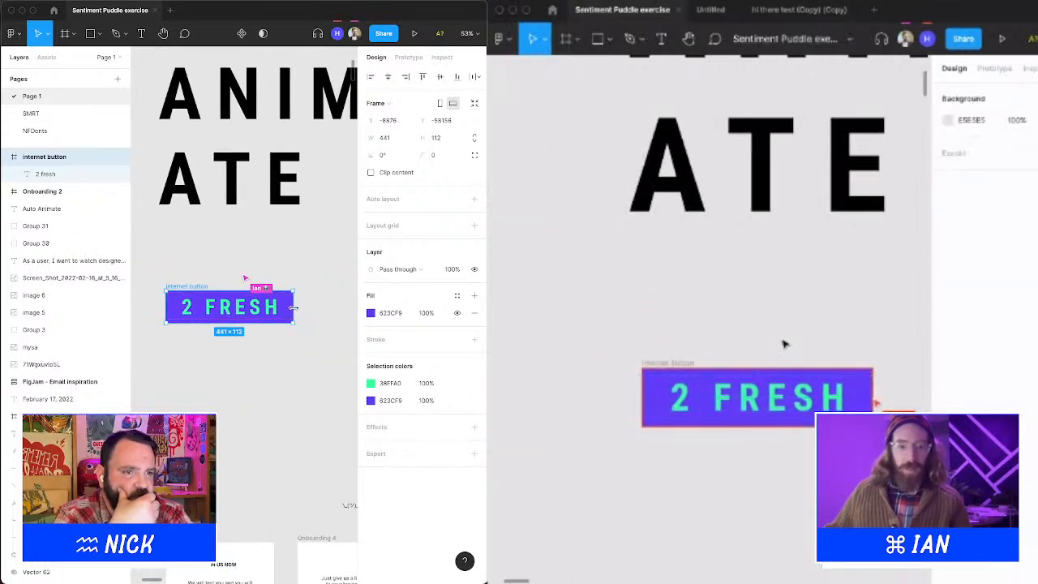
Examine the constraints and size settings of the "2 FRESH" text and of its internet button frame.
click(792, 394)
click(287, 273)
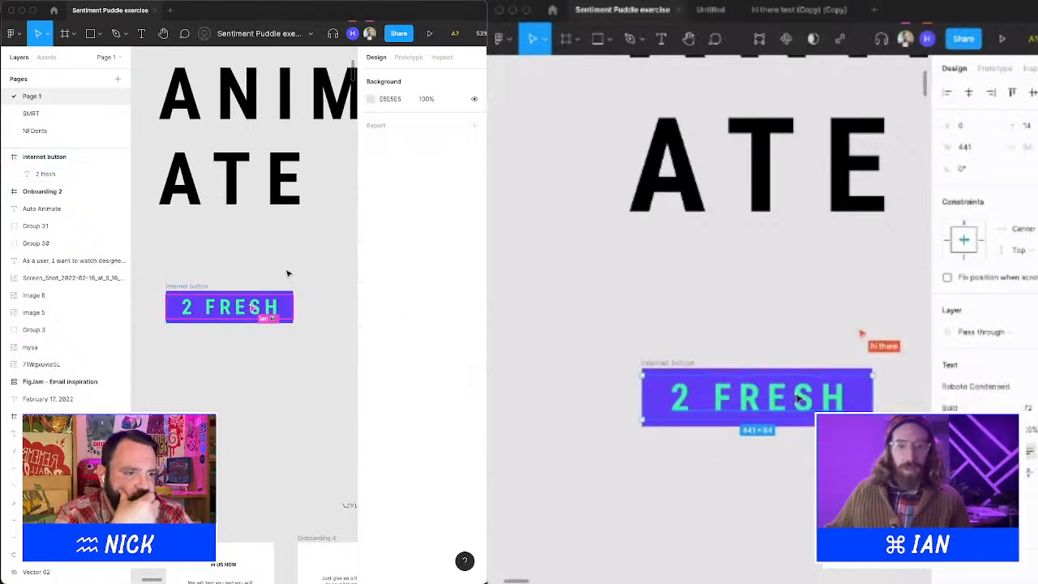
click(268, 314)
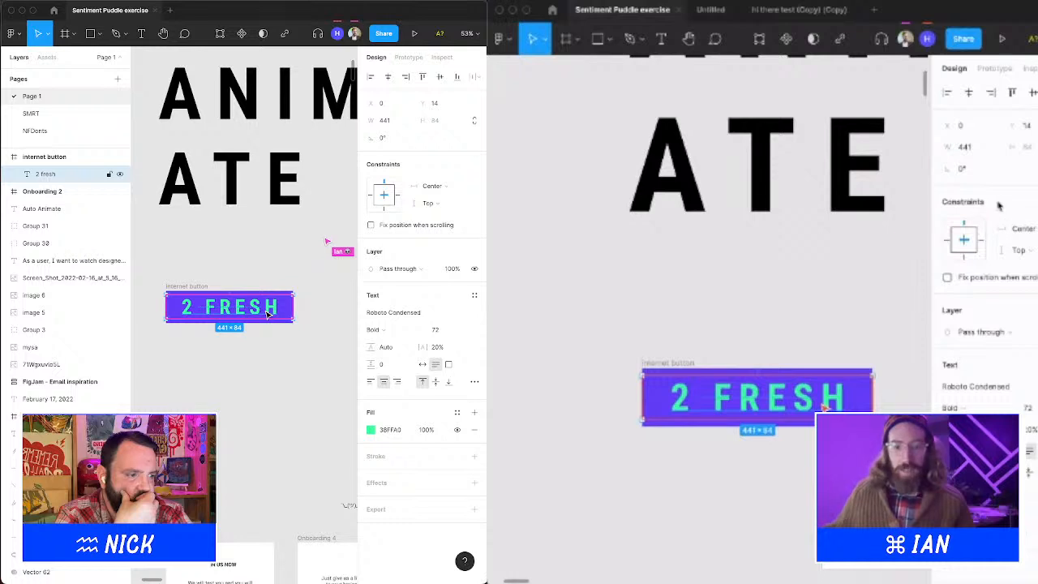
click(291, 275)
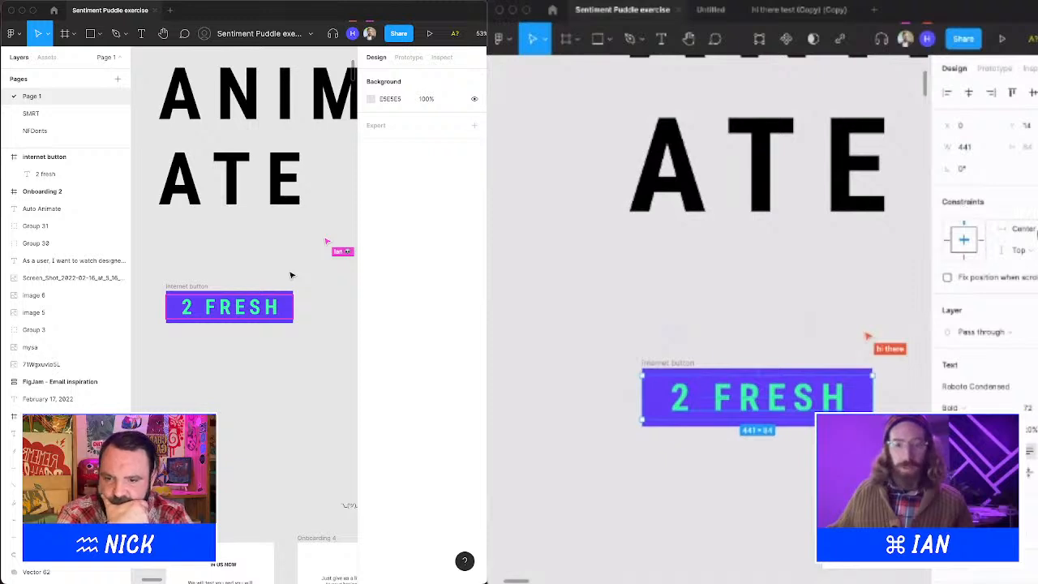
click(202, 287)
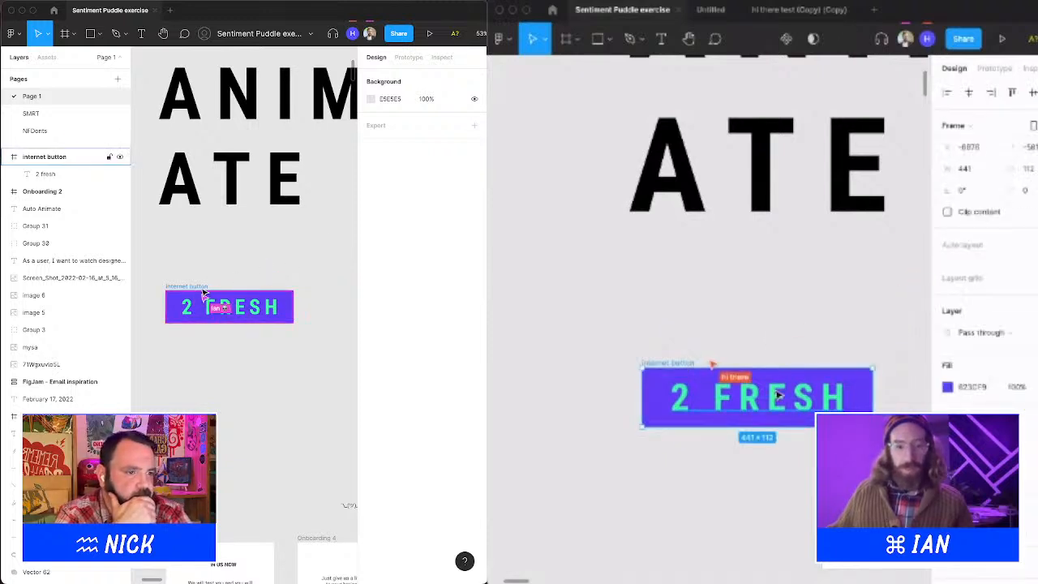
click(777, 395)
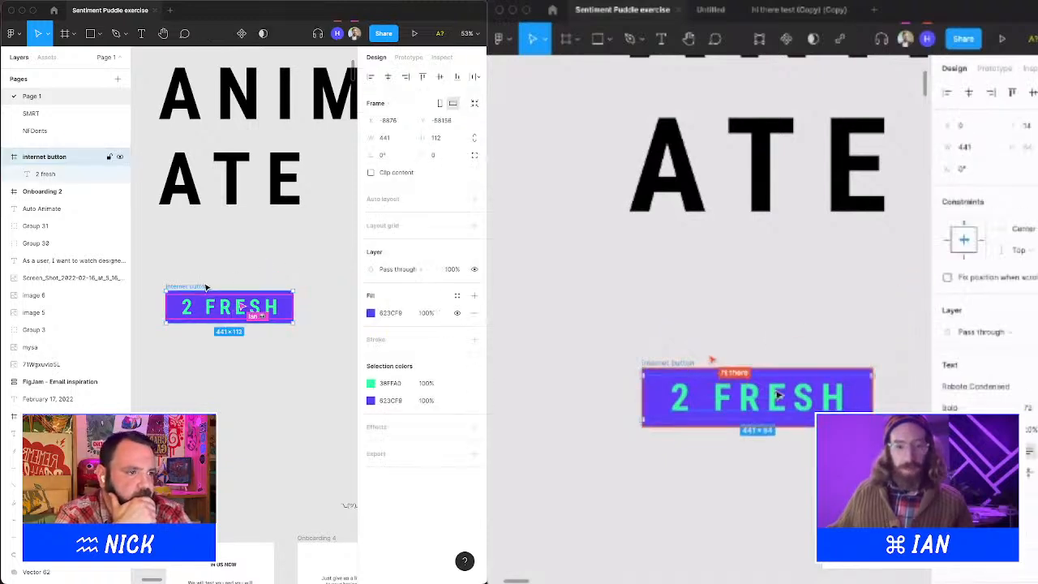
click(715, 371)
click(787, 395)
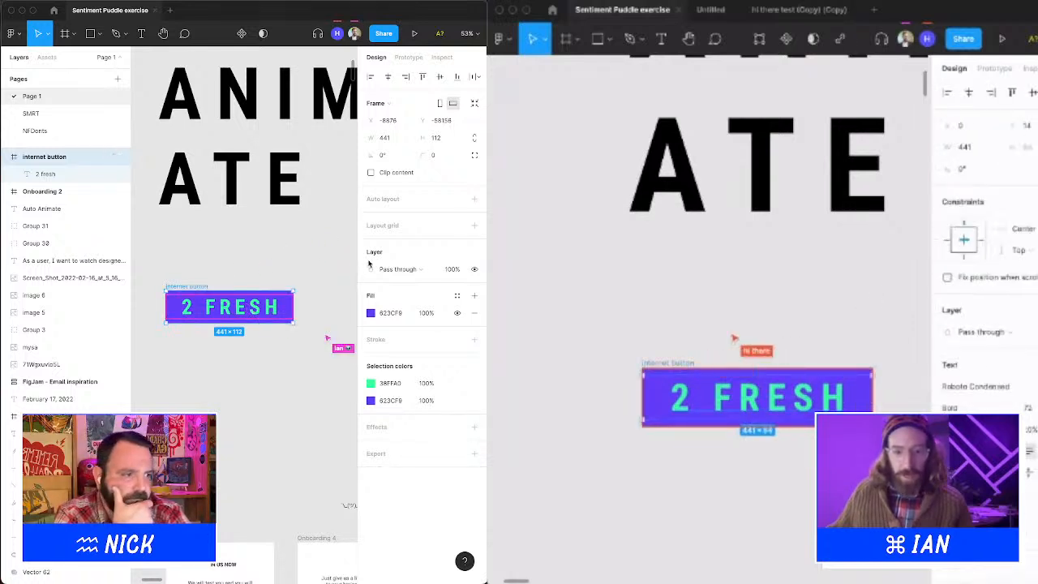
click(764, 295)
Narrow the internet button frame from its right edge to test the centred text, and undo the resize.
click(686, 365)
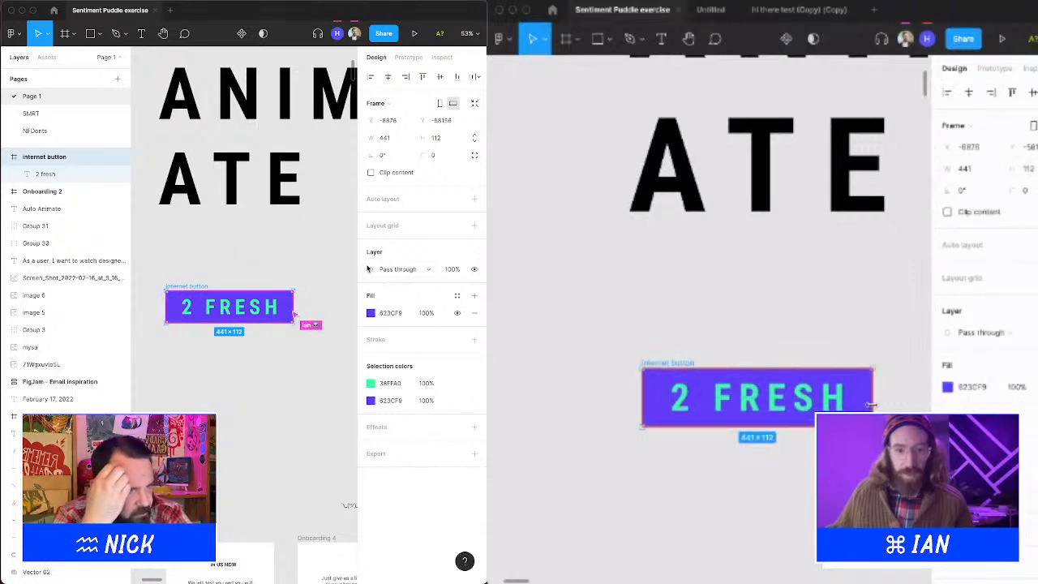
drag(871, 404, 727, 395)
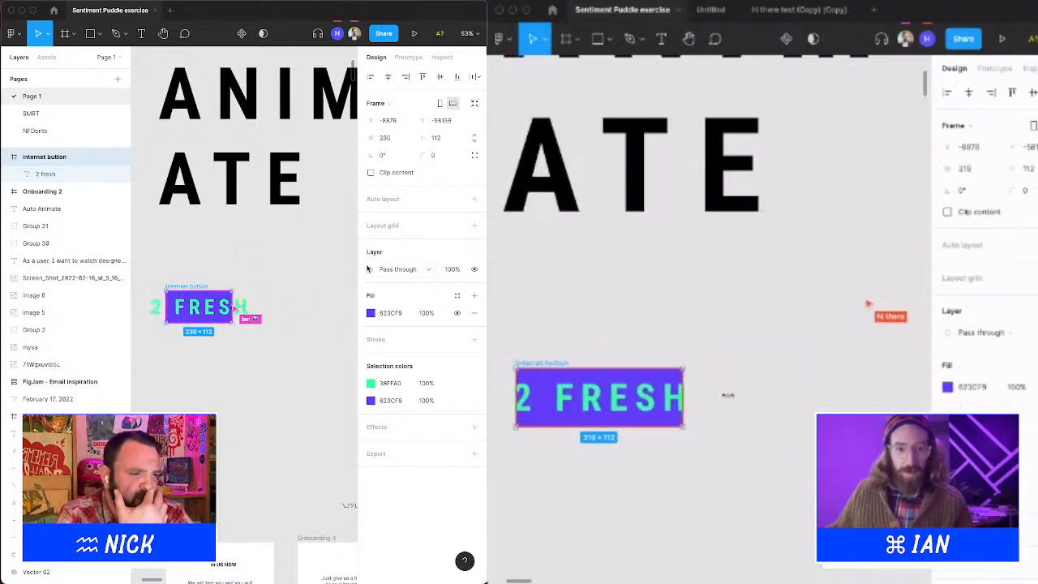
key(super+z)
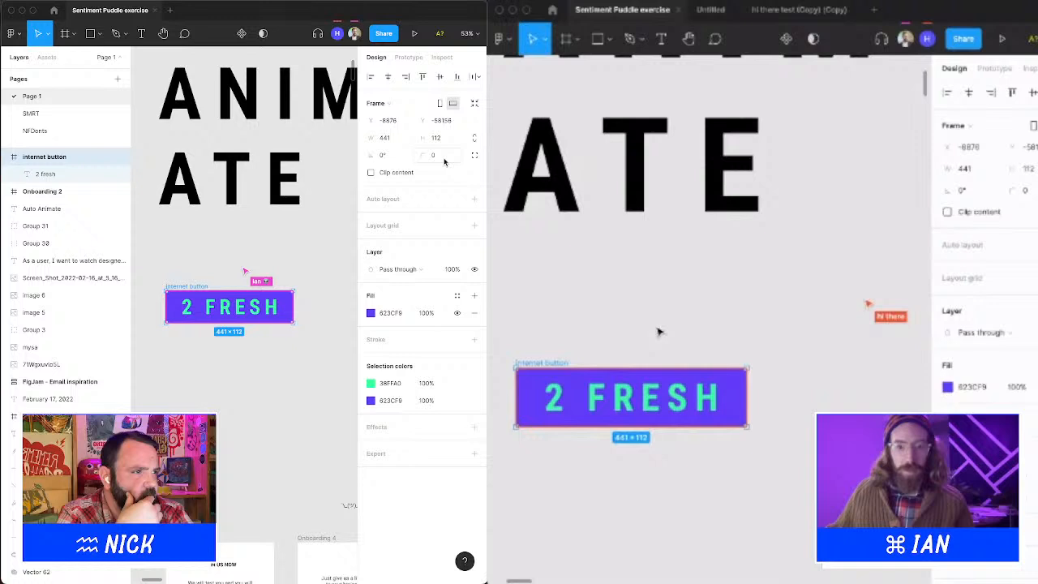
Return the "2 FRESH" text box to auto width, centred in the internet button at X 54.
click(589, 392)
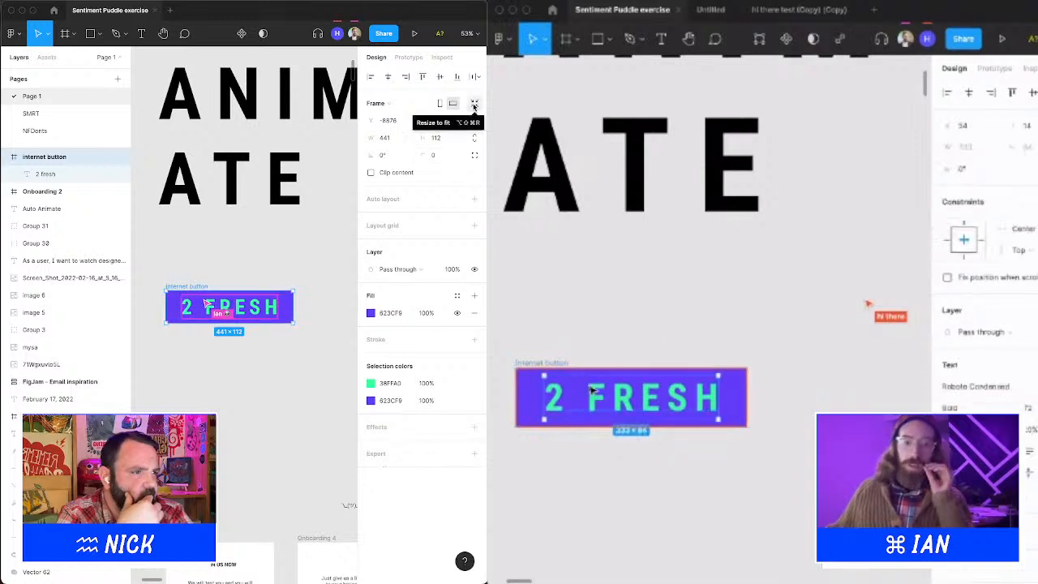
click(280, 225)
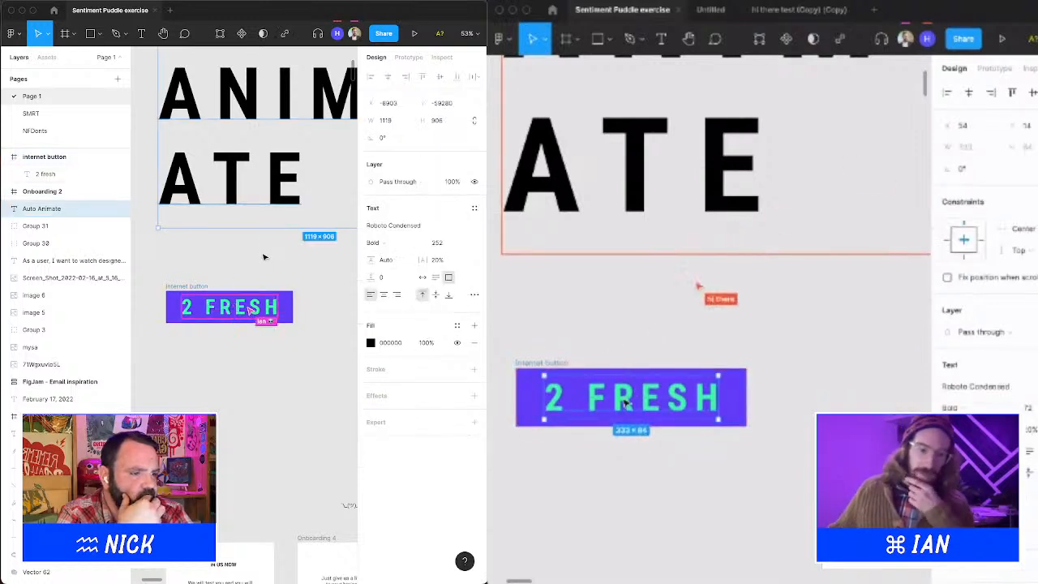
click(263, 256)
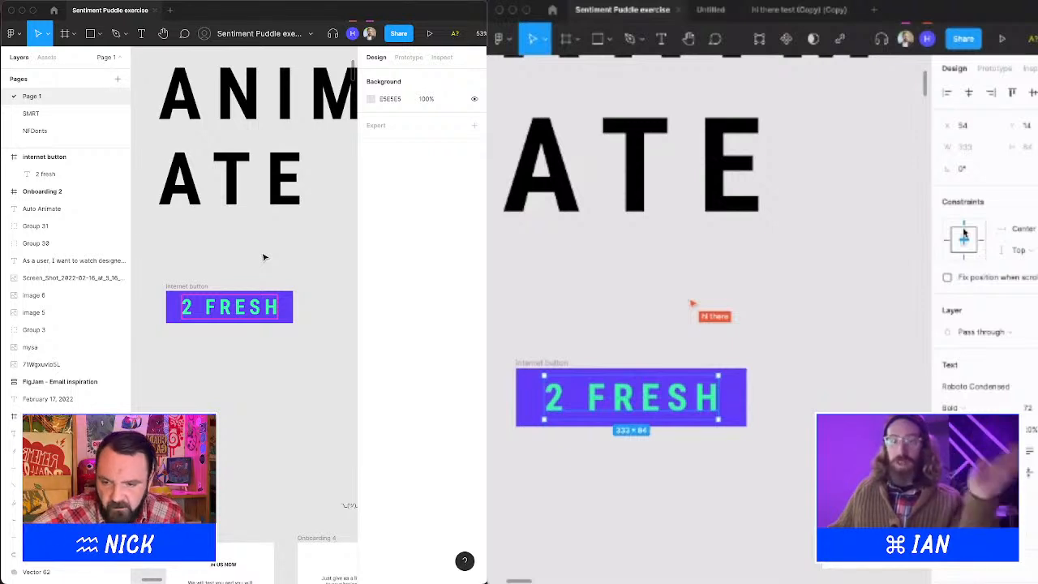
Try the Center vertical constraint on the "2 FRESH" text, and switch it back to Top.
click(265, 311)
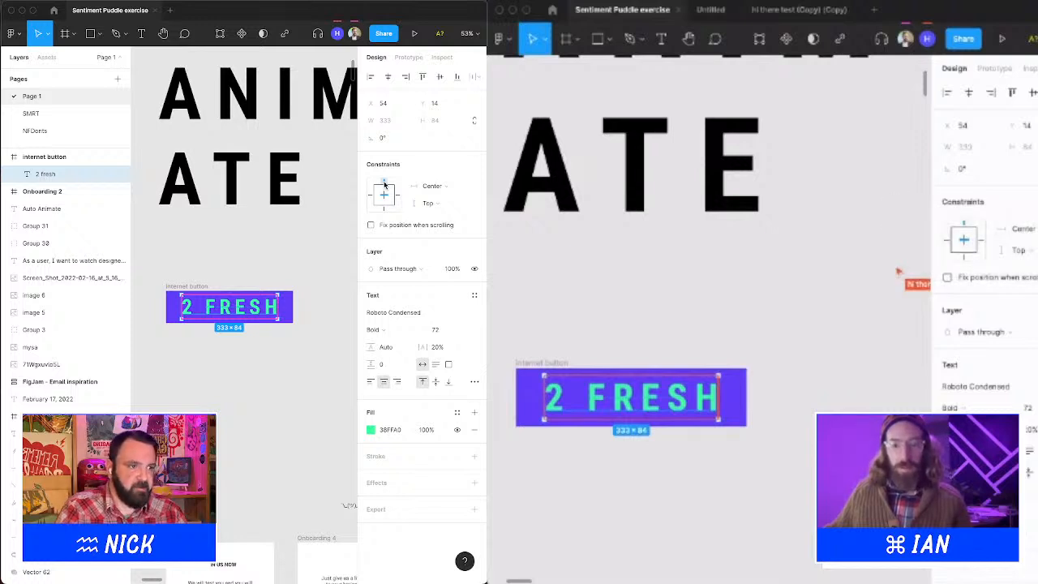
click(387, 197)
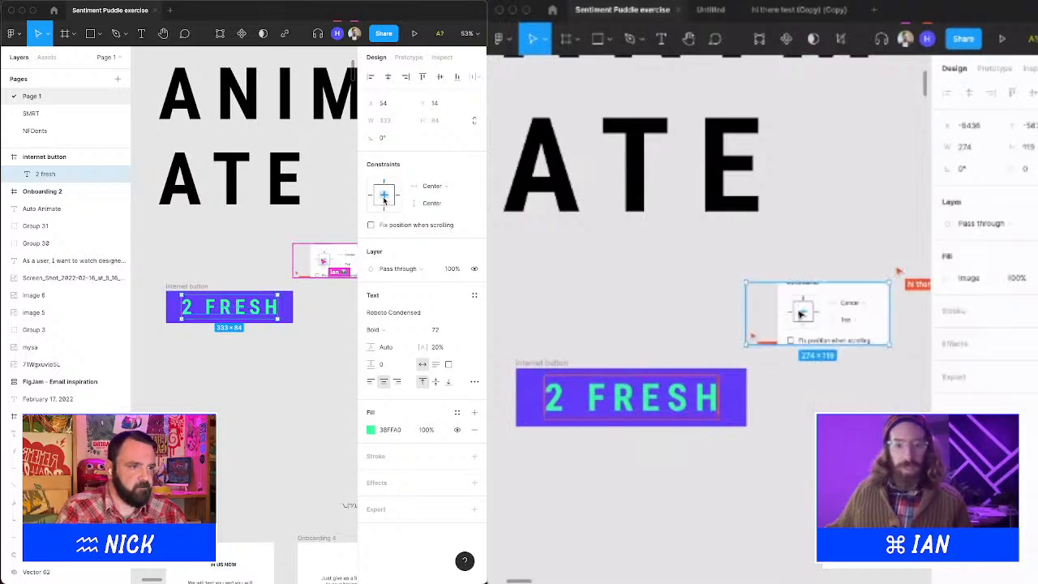
click(431, 203)
click(445, 165)
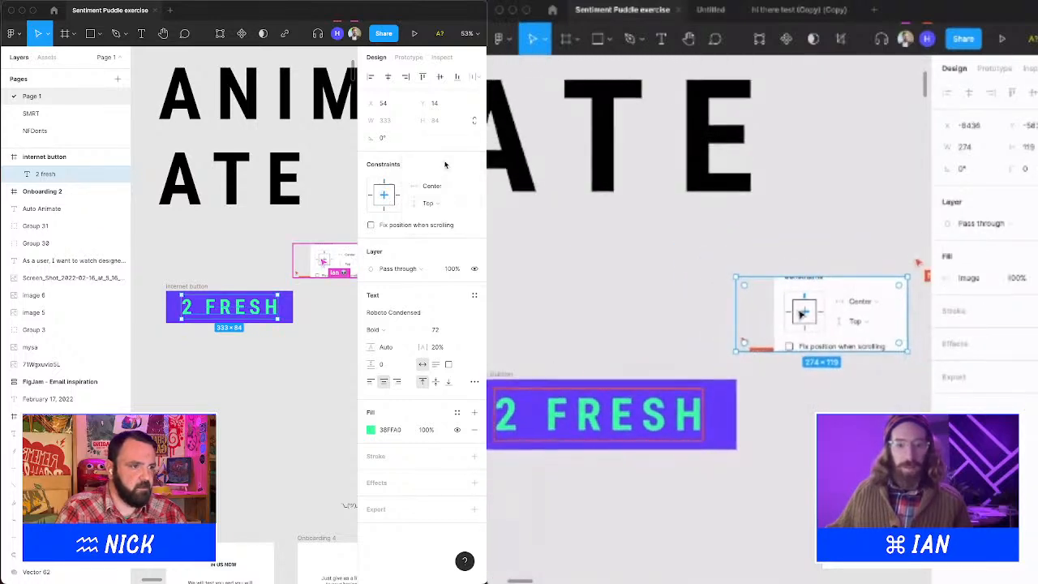
Enlarge the internet button frame from its lower-right corner to test the text's constraints, and undo the resize.
click(297, 320)
click(253, 306)
drag(293, 322, 286, 353)
key(super+z)
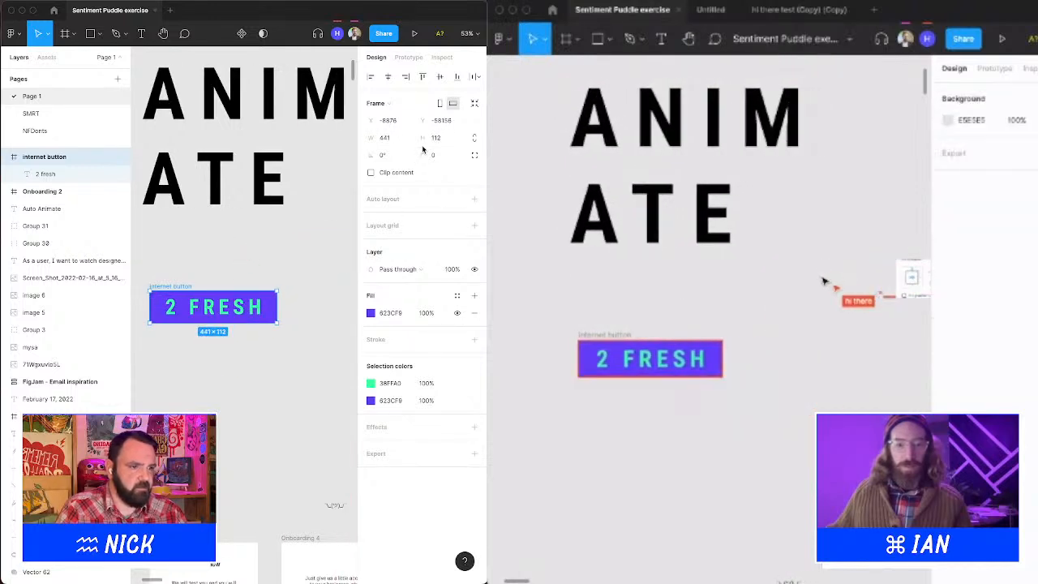
Round the corners of the internet button frame, trying a radius of 6 and settling on 10.
click(229, 268)
click(274, 307)
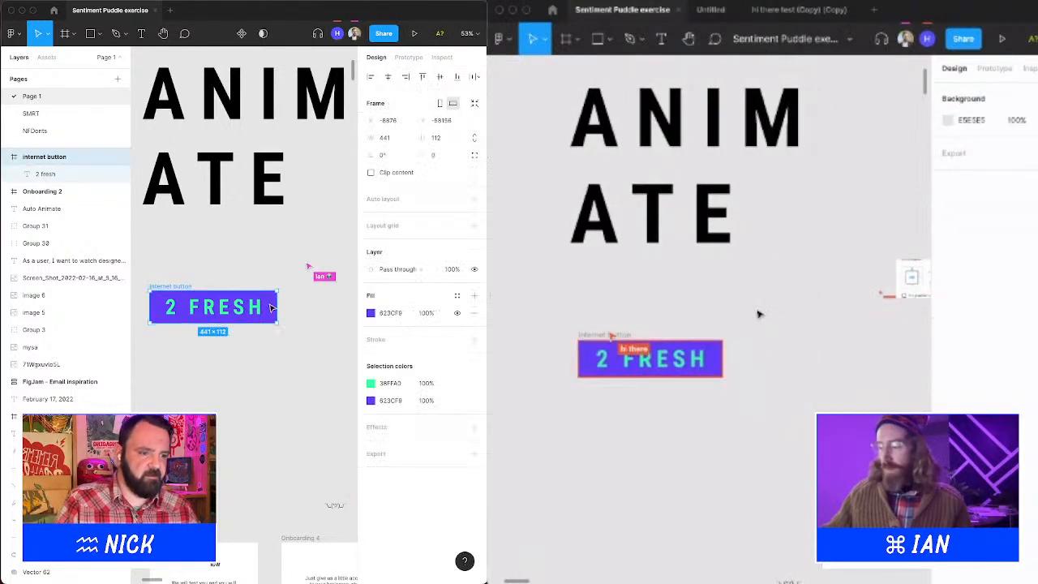
drag(274, 307, 342, 292)
key(super+z)
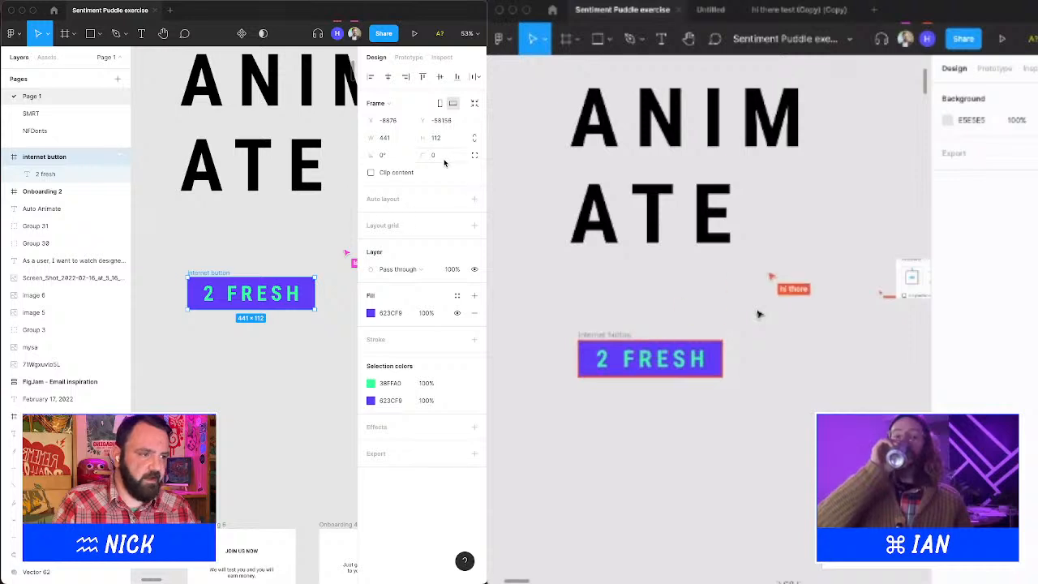
text(6)
key(Return)
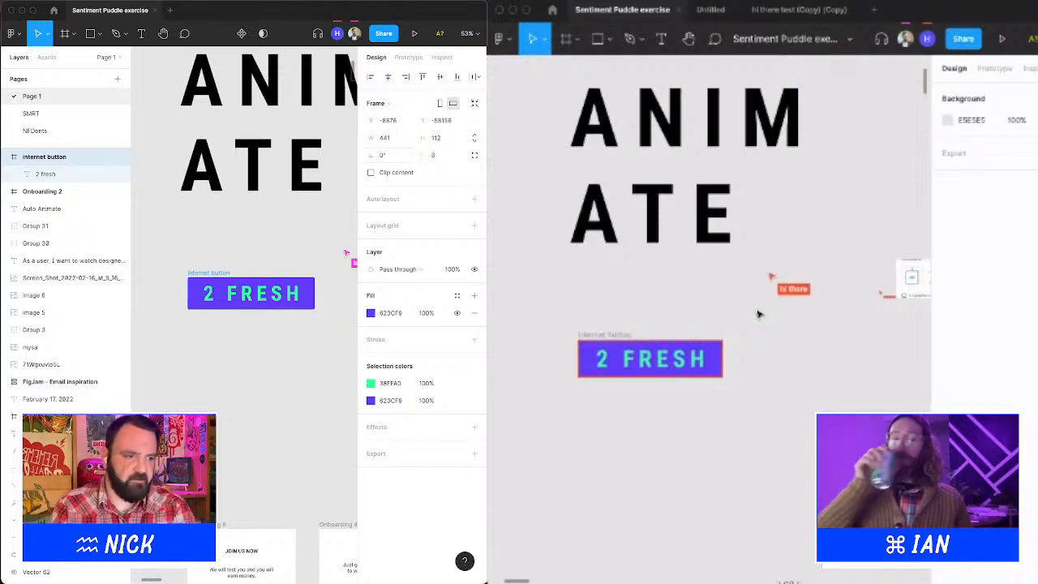
click(438, 155)
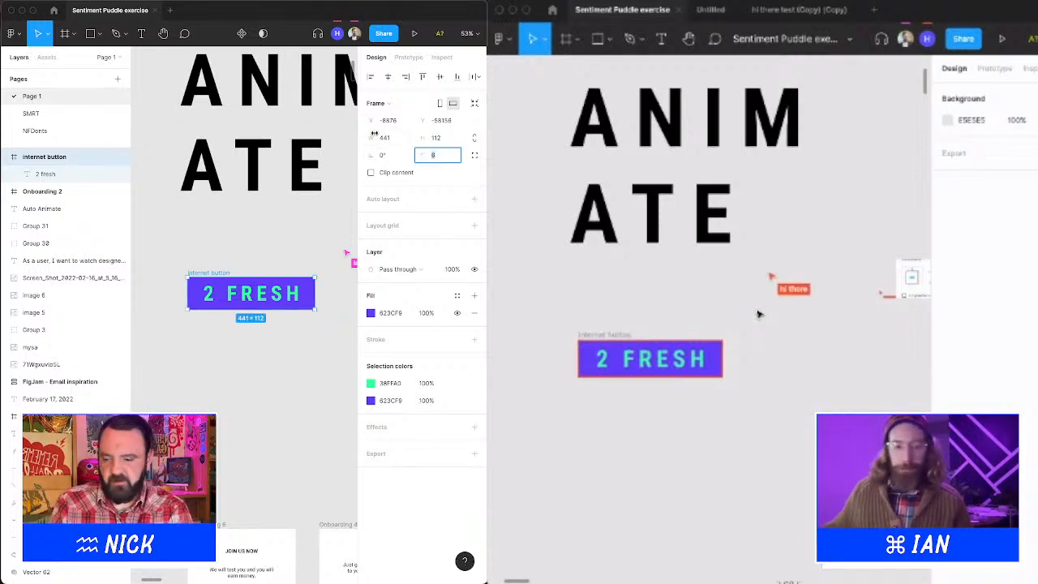
key(Return)
click(236, 250)
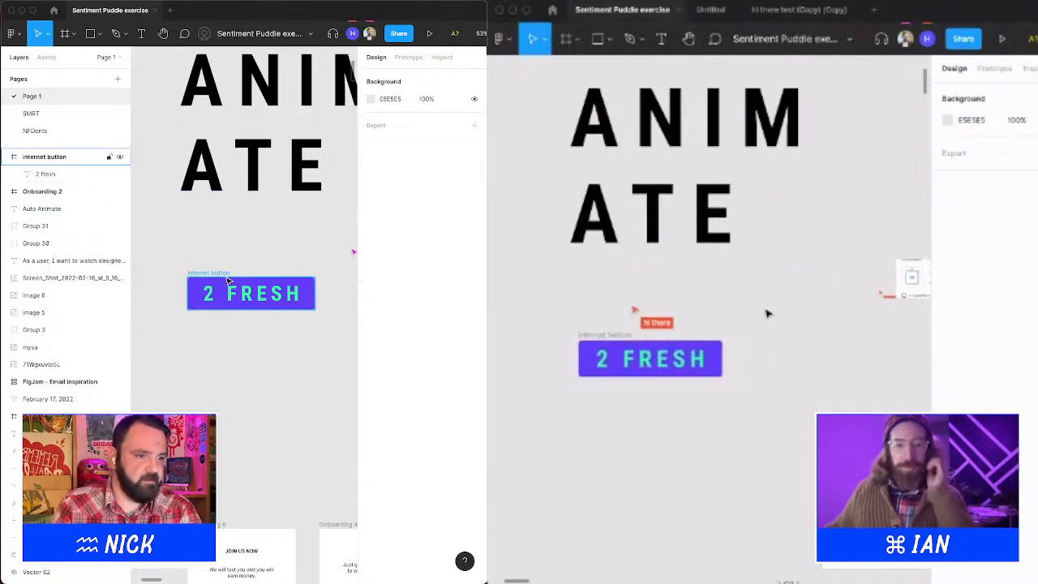
Turn the internet button frame into a component.
click(228, 274)
scroll(228, 274, right, 2)
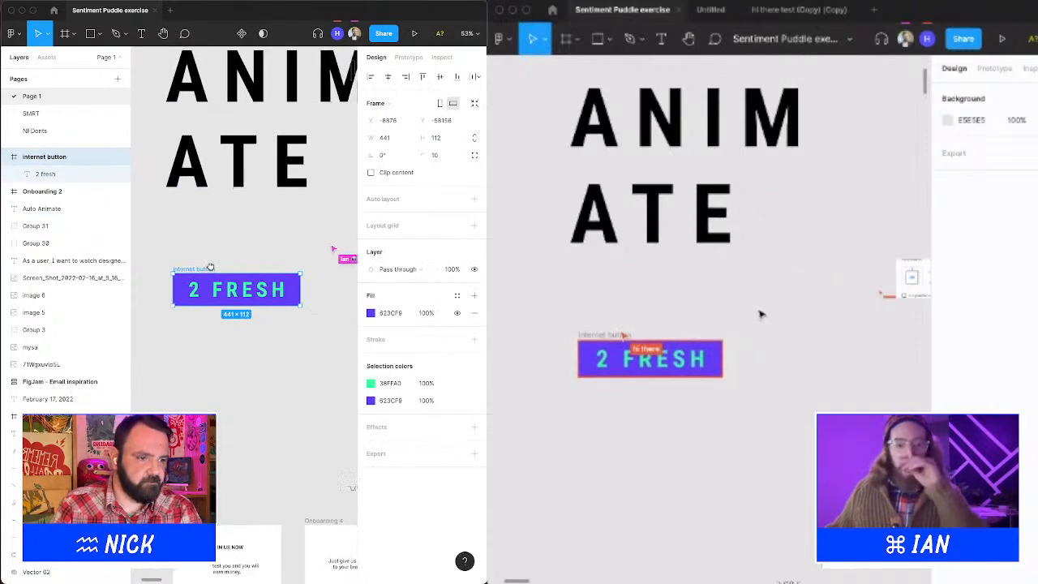
right_click(82, 157)
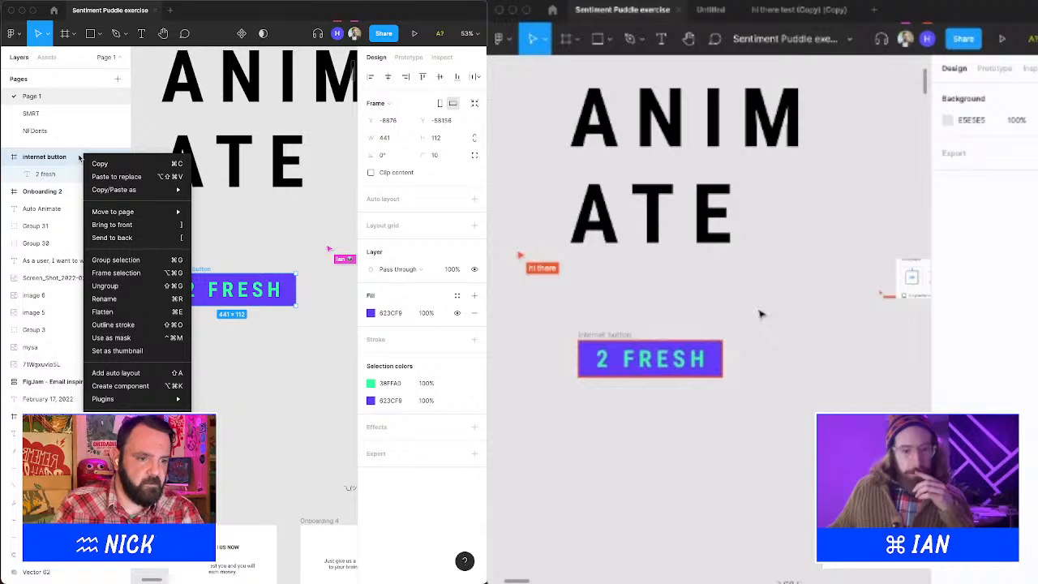
click(120, 385)
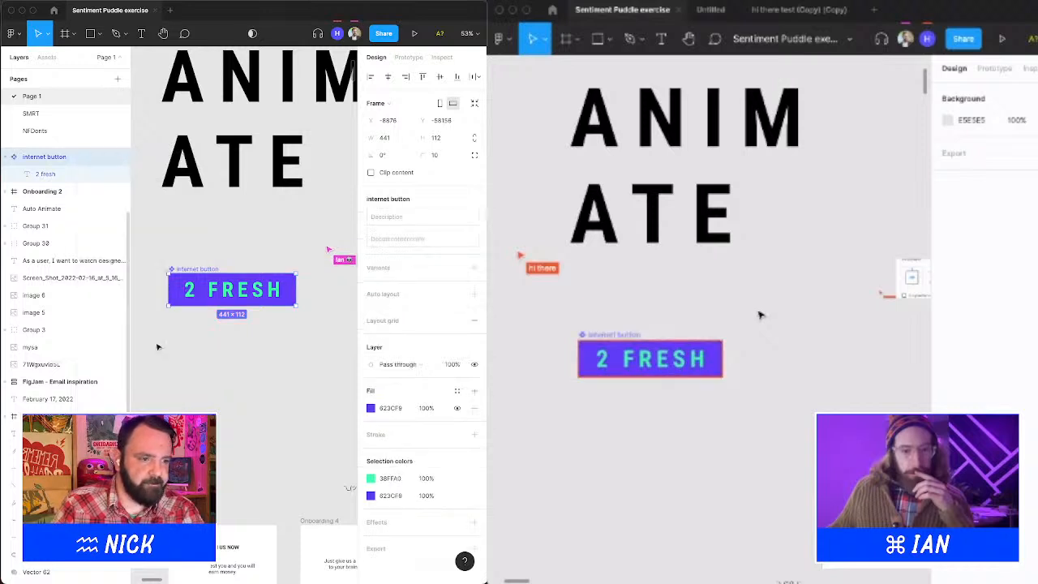
Add a second variant to the internet button component.
right_click(247, 275)
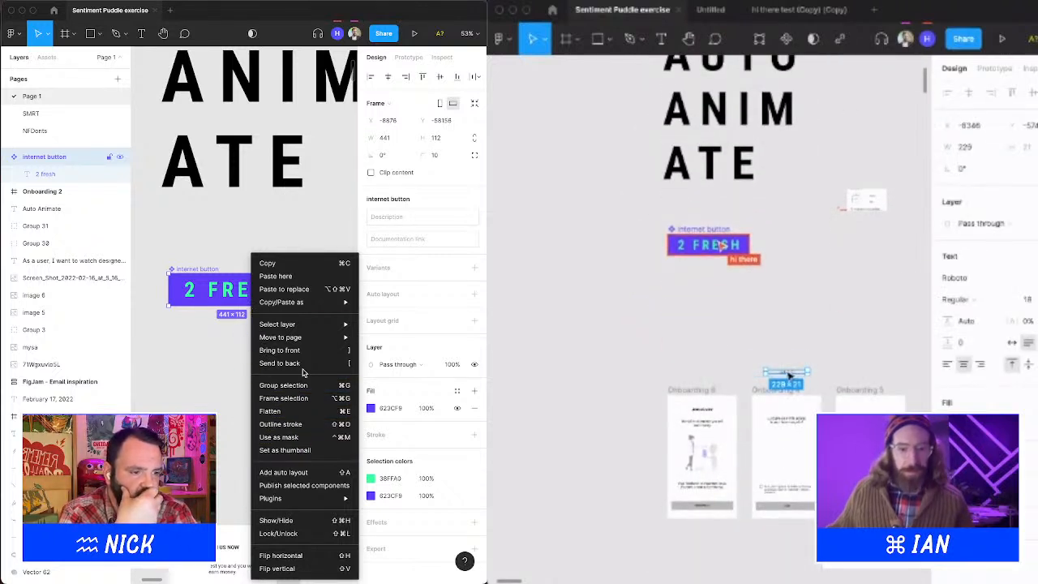
mouse_move(324, 336)
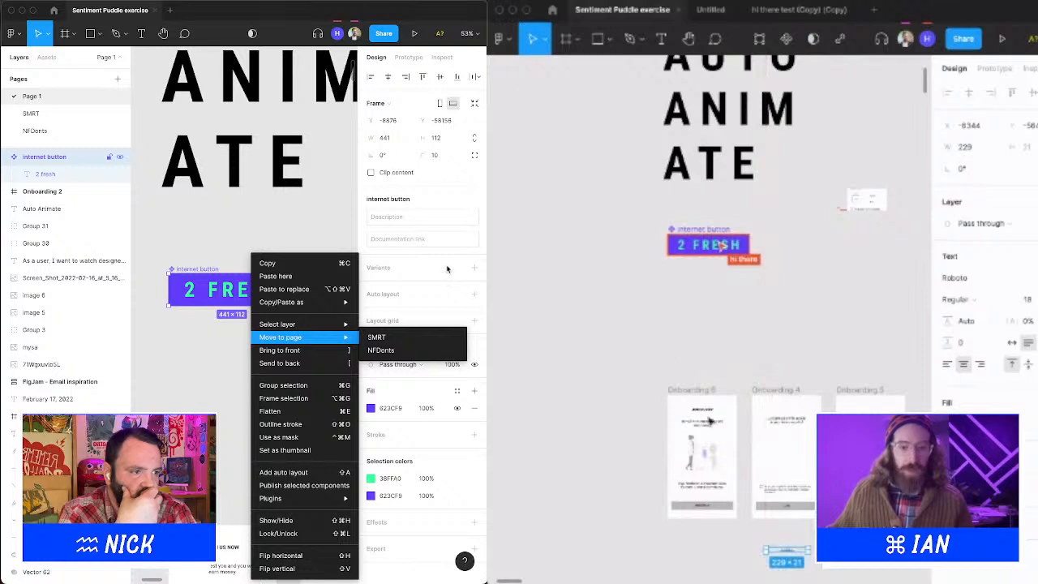
click(447, 268)
click(473, 269)
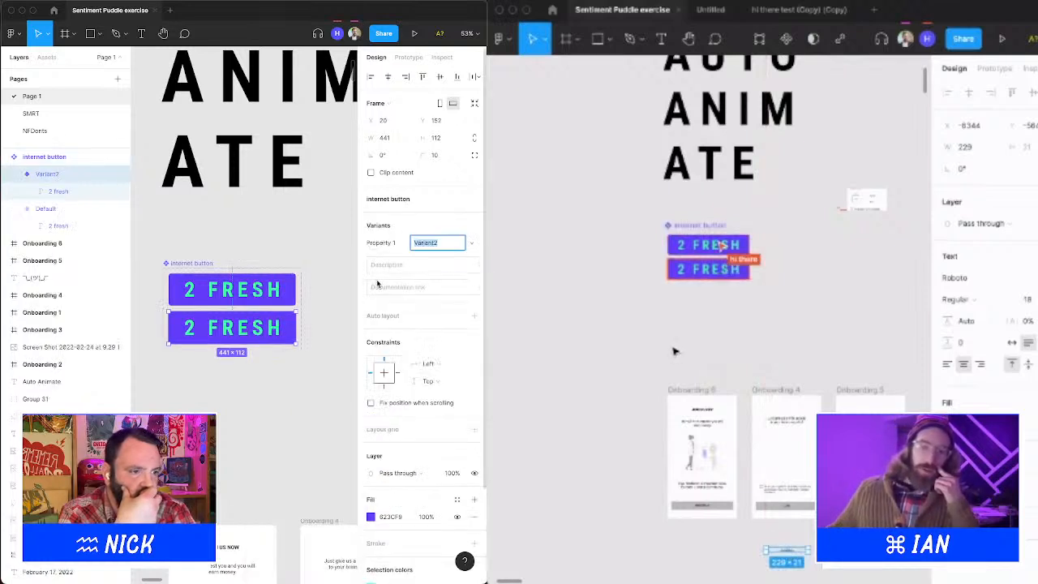
Fill the internet button's second variant with green 38FFA0, sampled from the "2 FRESH" lettering.
click(290, 333)
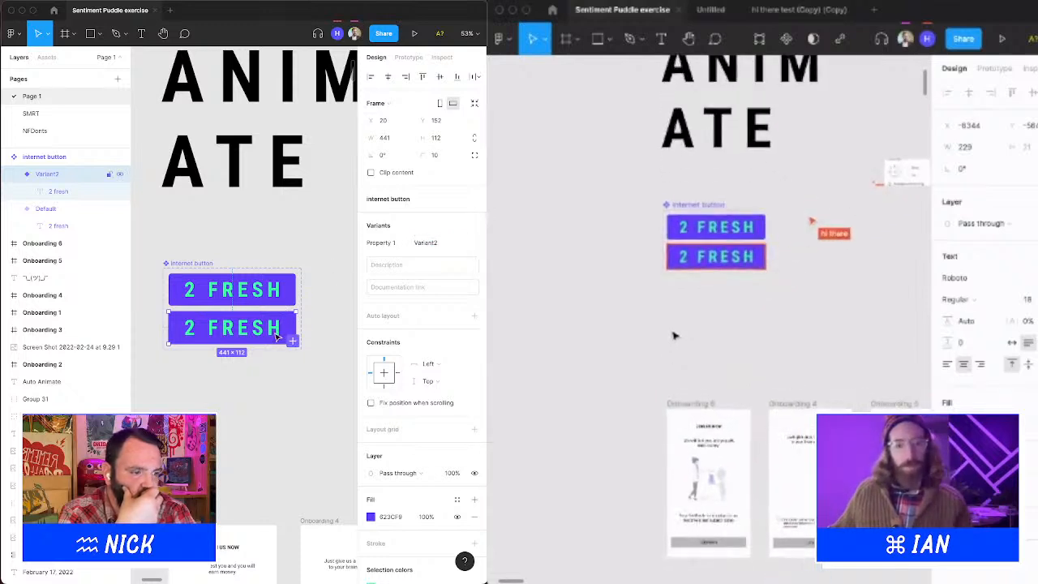
click(371, 516)
click(243, 464)
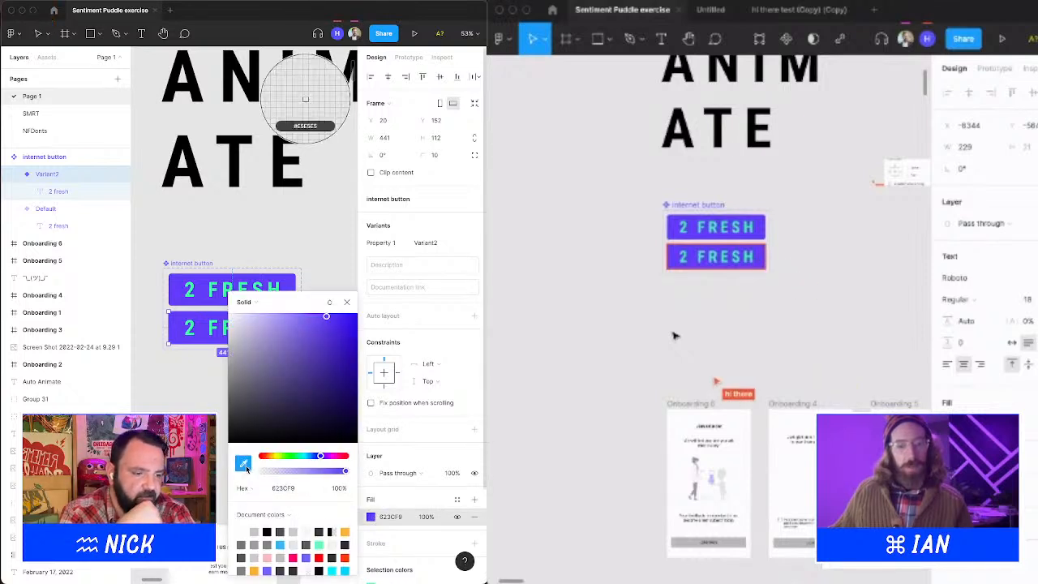
click(304, 98)
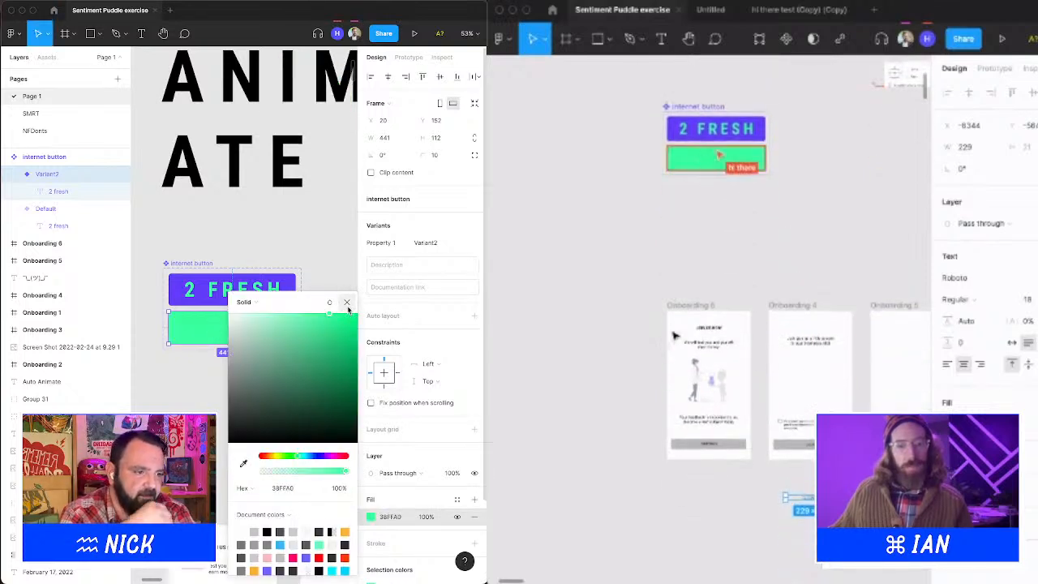
click(346, 302)
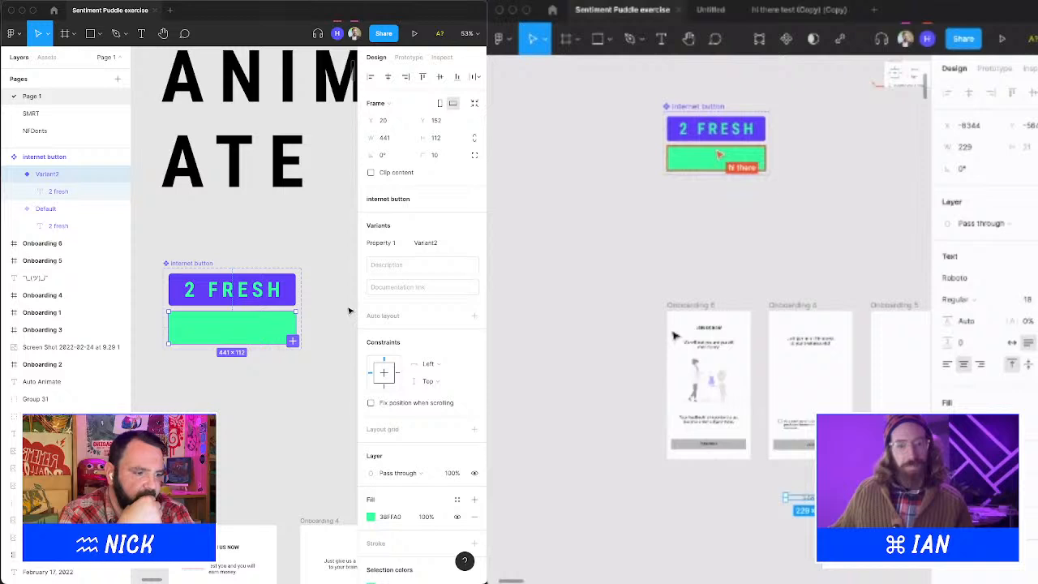
Recolour the "2 FRESH" text in the second variant to purple 623CF9, sampled from the default button's background.
double_click(254, 331)
double_click(254, 331)
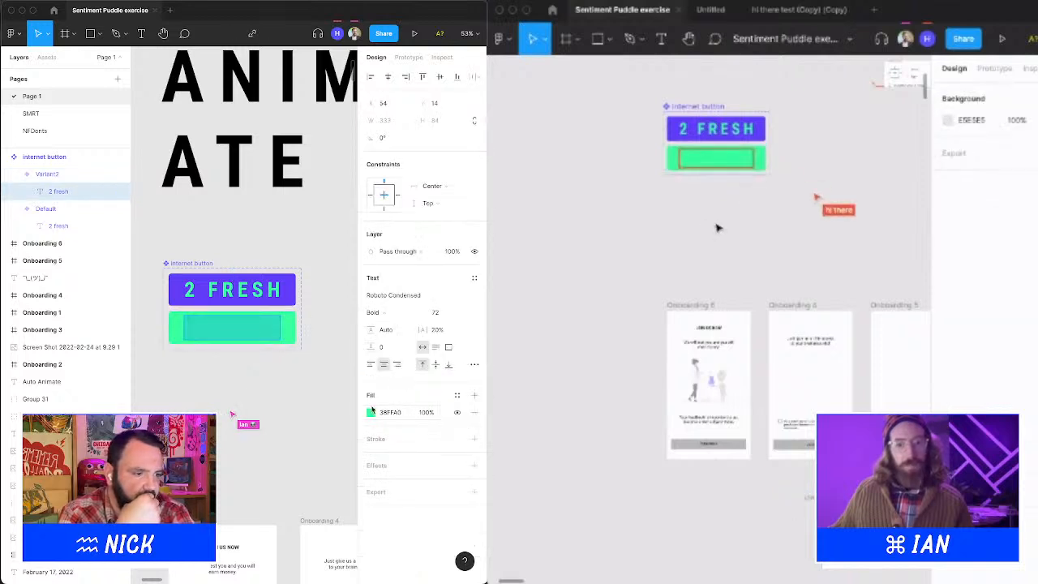
click(370, 412)
click(243, 463)
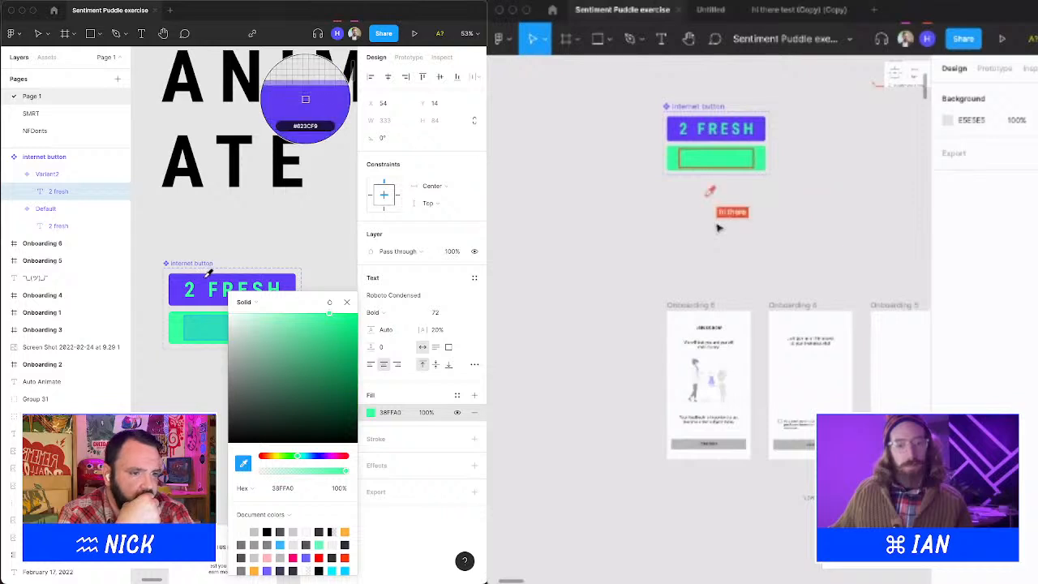
click(205, 284)
click(345, 301)
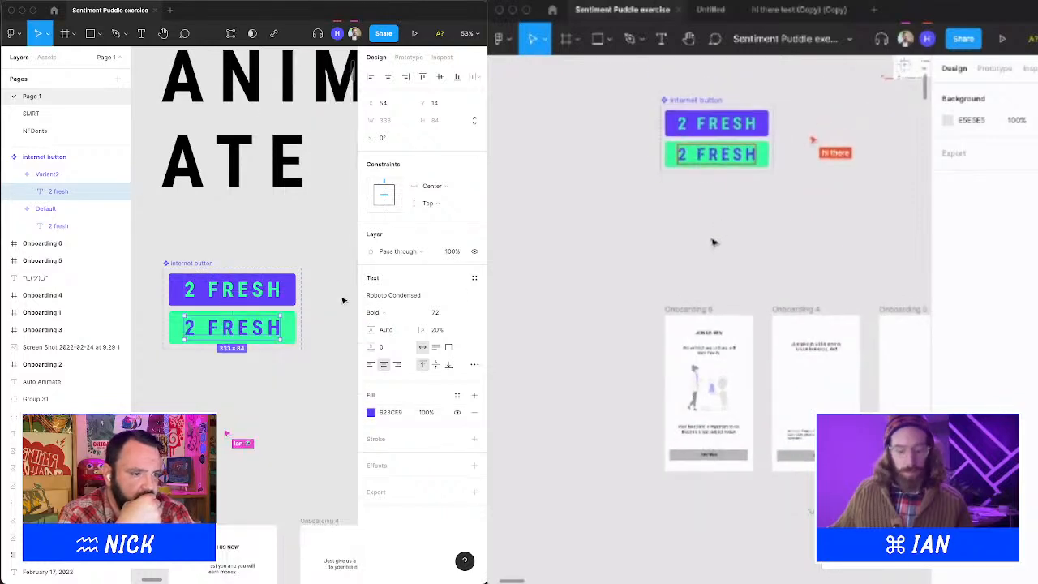
click(342, 300)
Examine the CONTINUE button instance in Onboarding 6 and the Property 1 setting of the internet button's Default variant.
click(717, 457)
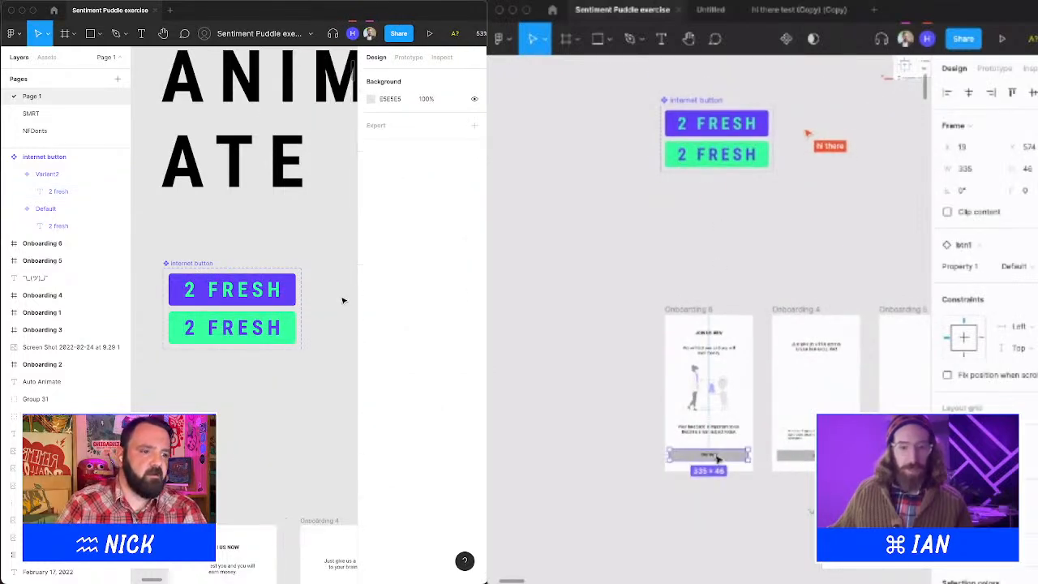
click(269, 279)
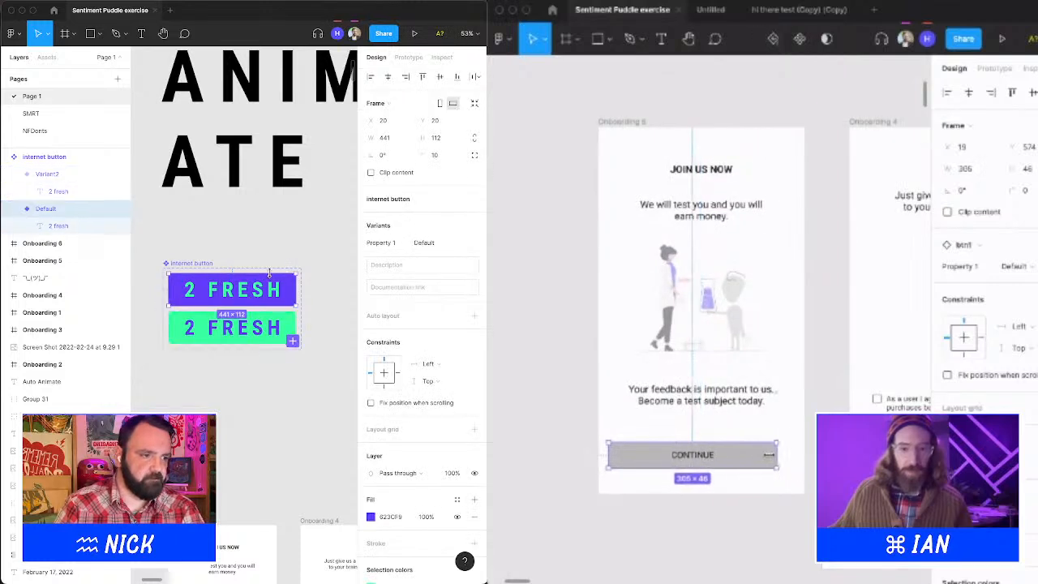
click(420, 242)
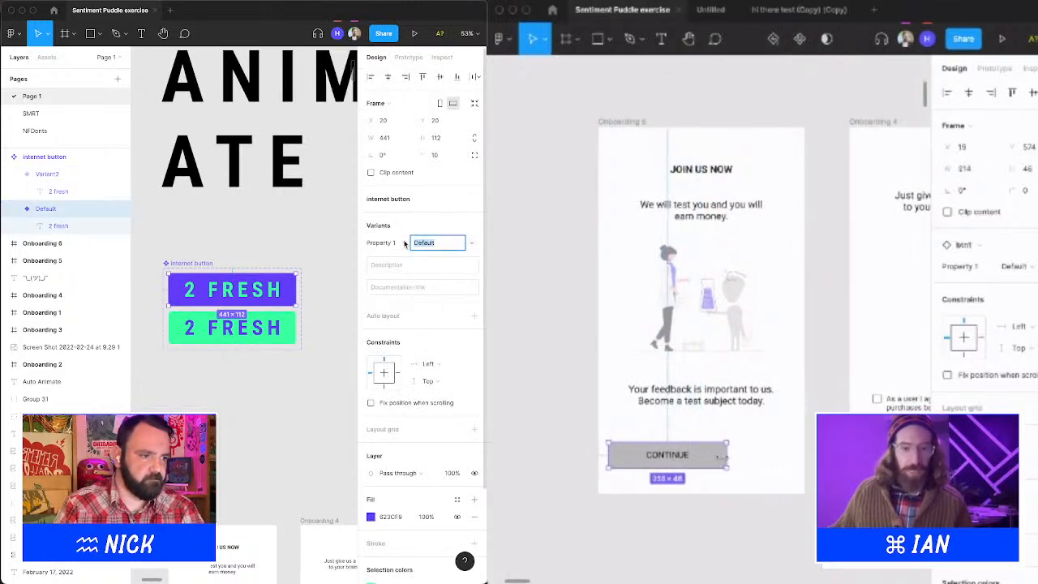
click(379, 243)
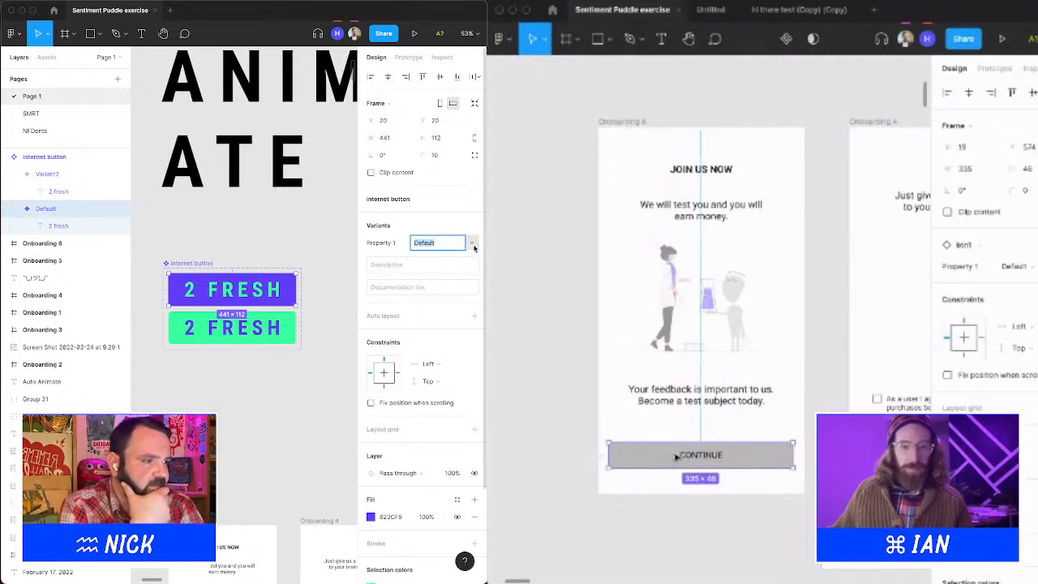
click(473, 244)
click(319, 245)
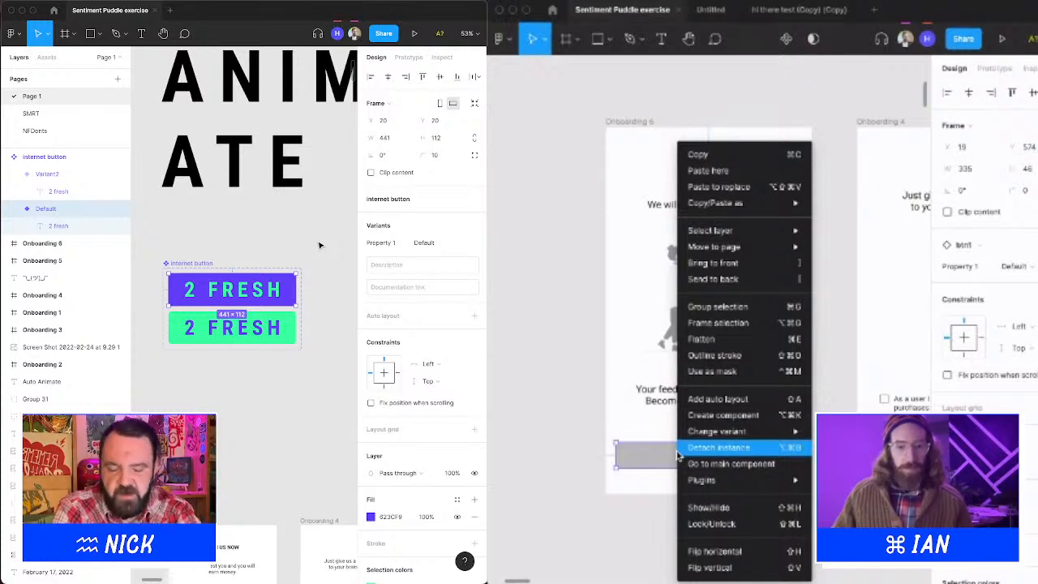
scroll(320, 245, right, 1)
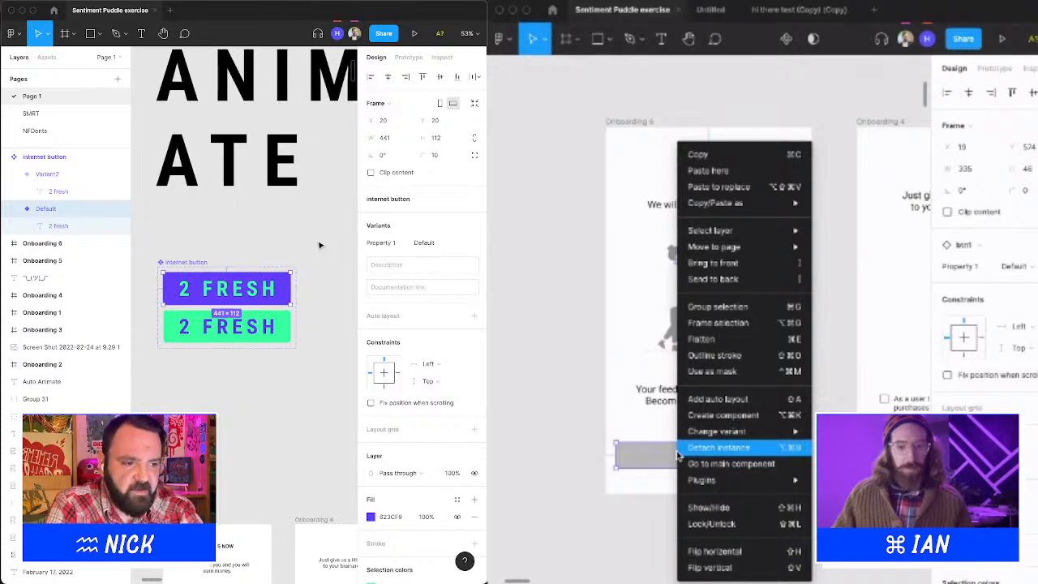
click(320, 245)
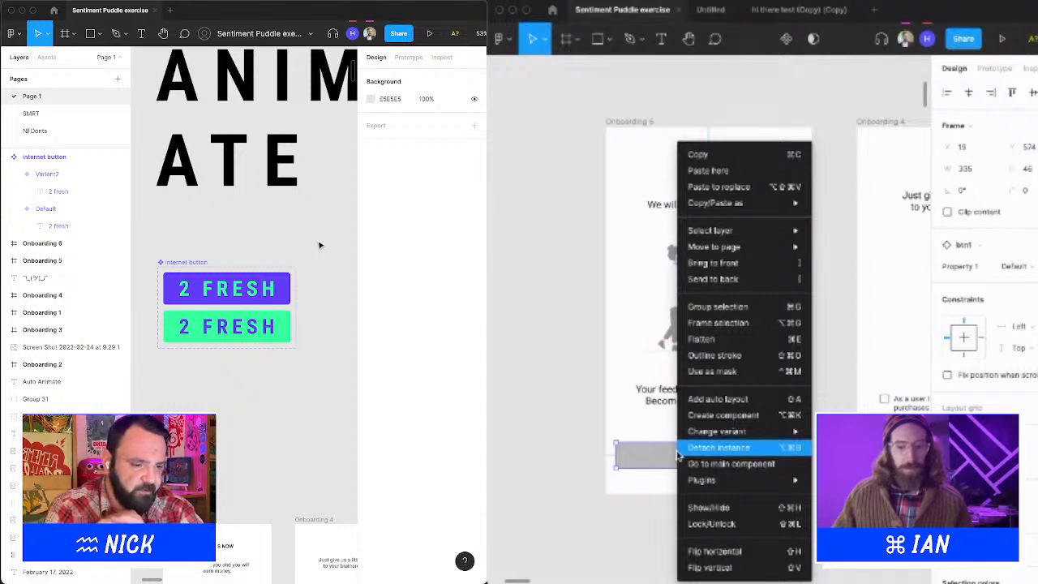
Add prototype links from the CONTINUE button in Onboarding 6 to Onboarding 4, and from the JOIN button in Onboarding 4 to Onboarding 5.
click(579, 303)
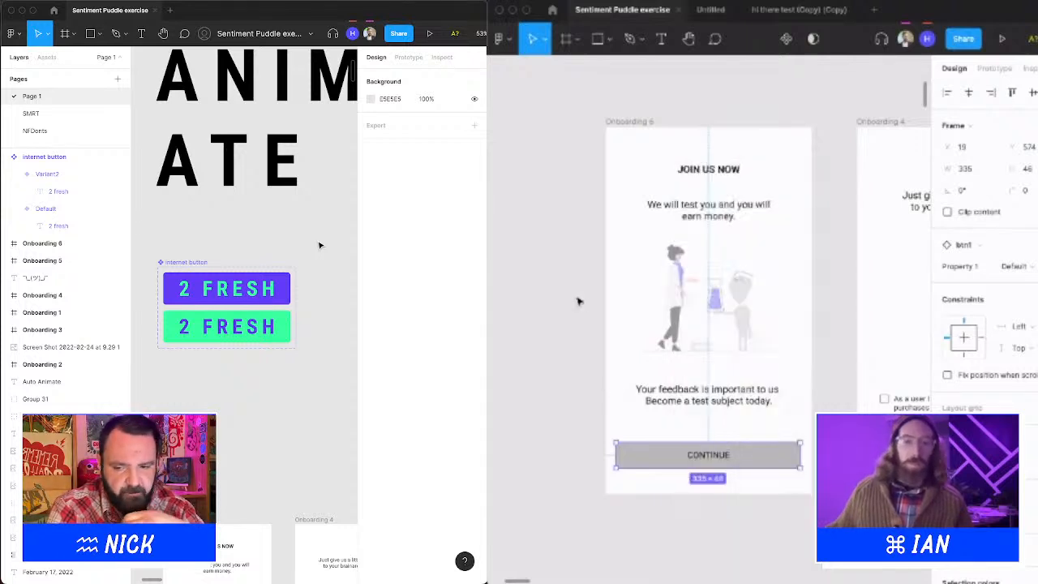
click(994, 68)
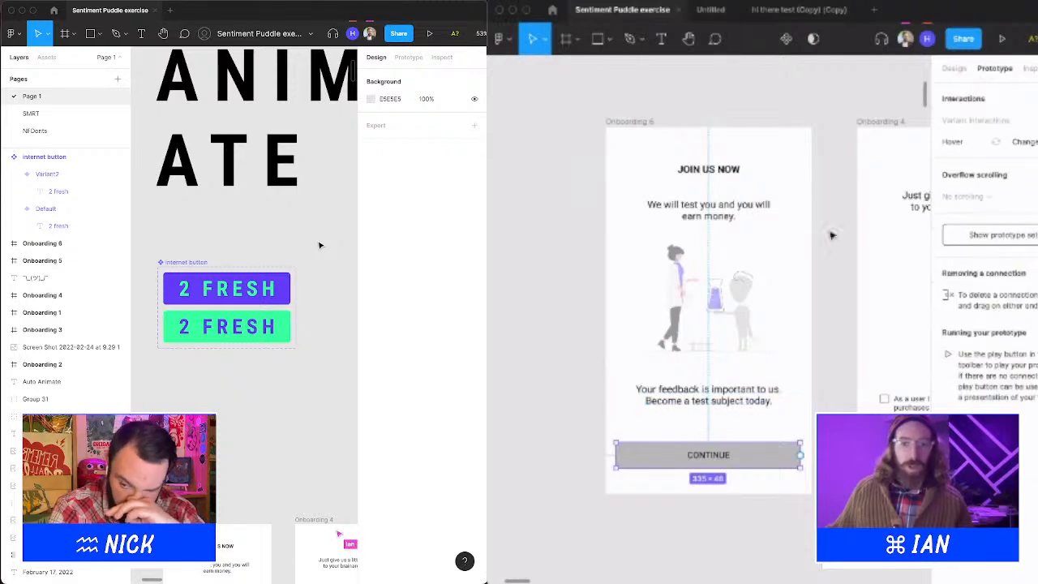
scroll(762, 304, right, 3)
drag(673, 454, 767, 408)
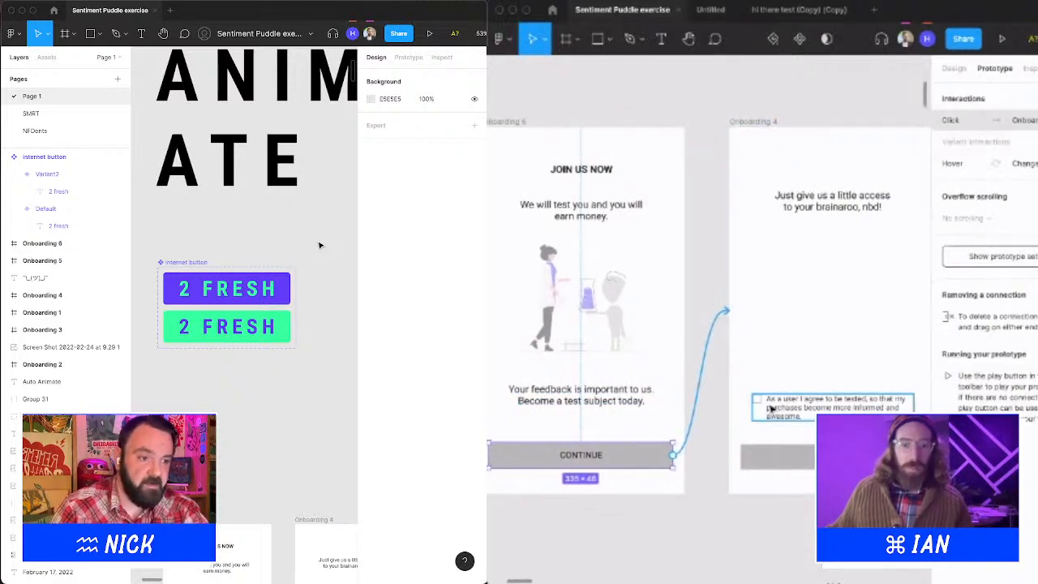
scroll(770, 410, right, 3)
click(746, 450)
scroll(739, 400, left, 2)
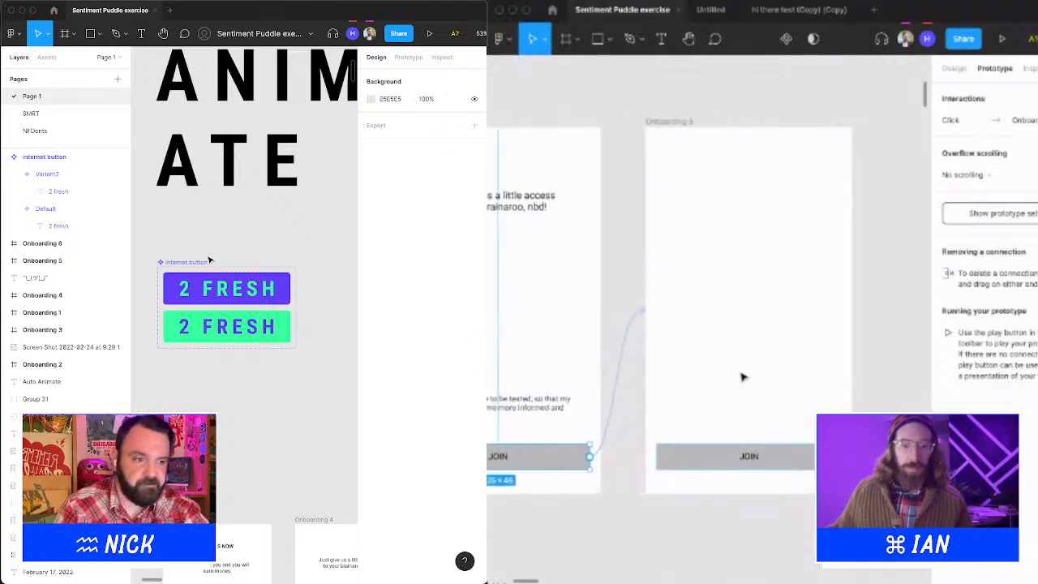
Place a Default and a Variant2 instance of the internet button side by side, between the component set and the onboarding screens.
click(206, 261)
scroll(322, 292, down, 4)
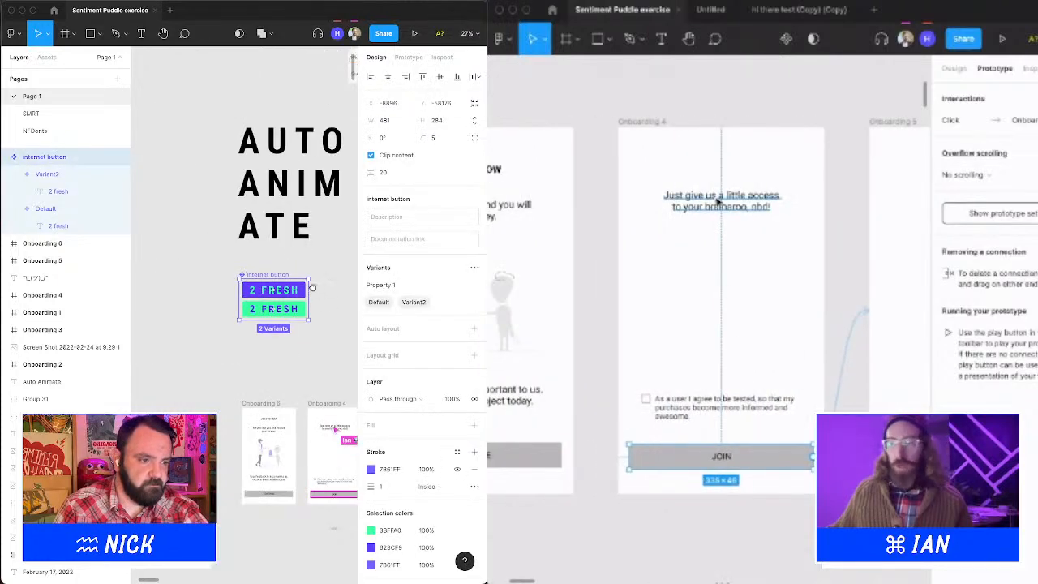
scroll(719, 207, down, 5)
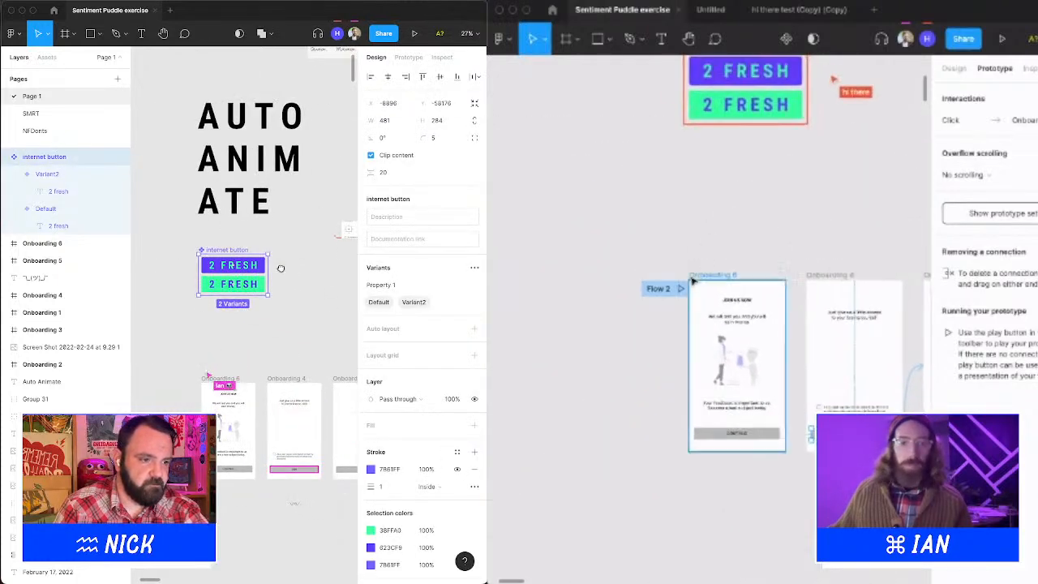
drag(282, 271, 269, 285)
scroll(739, 197, up, 3)
drag(212, 266, 250, 316)
key(Escape)
drag(187, 287, 324, 315)
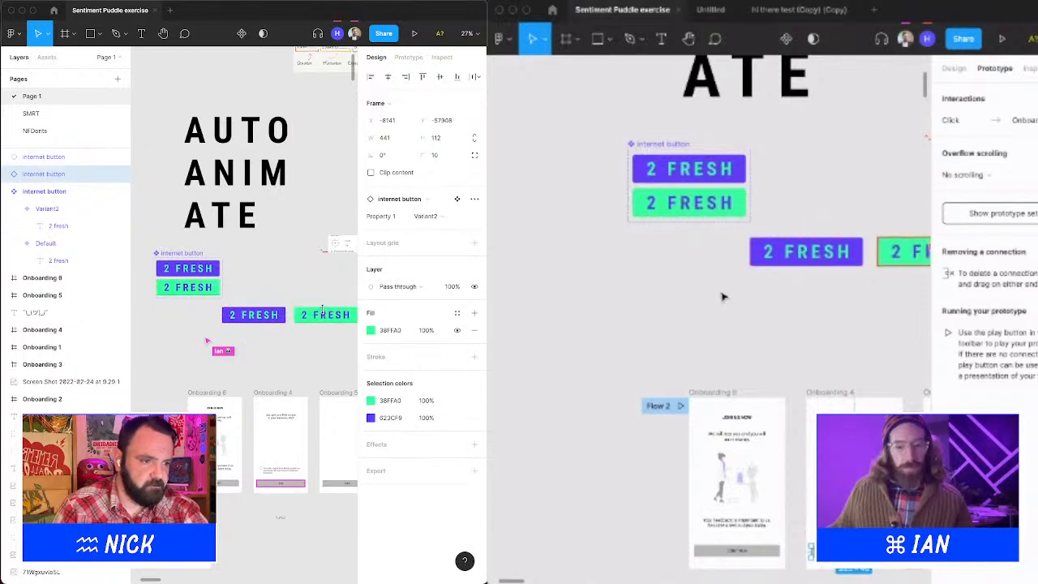
Hide the layers sidebar to give the two internet button instances and the onboarding screens more canvas space.
super+click(269, 301)
drag(281, 296, 274, 277)
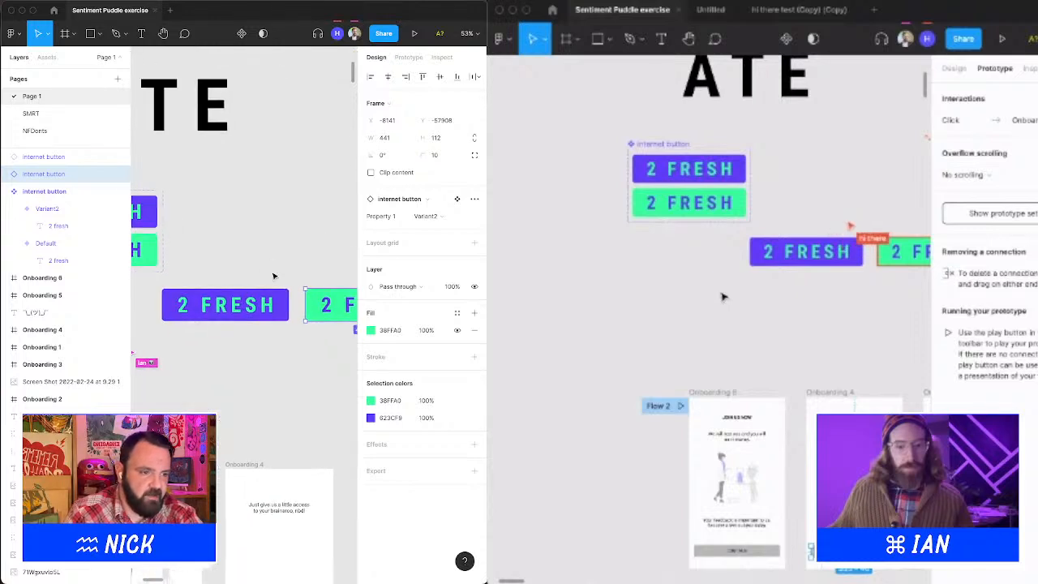
alt+super+click(274, 276)
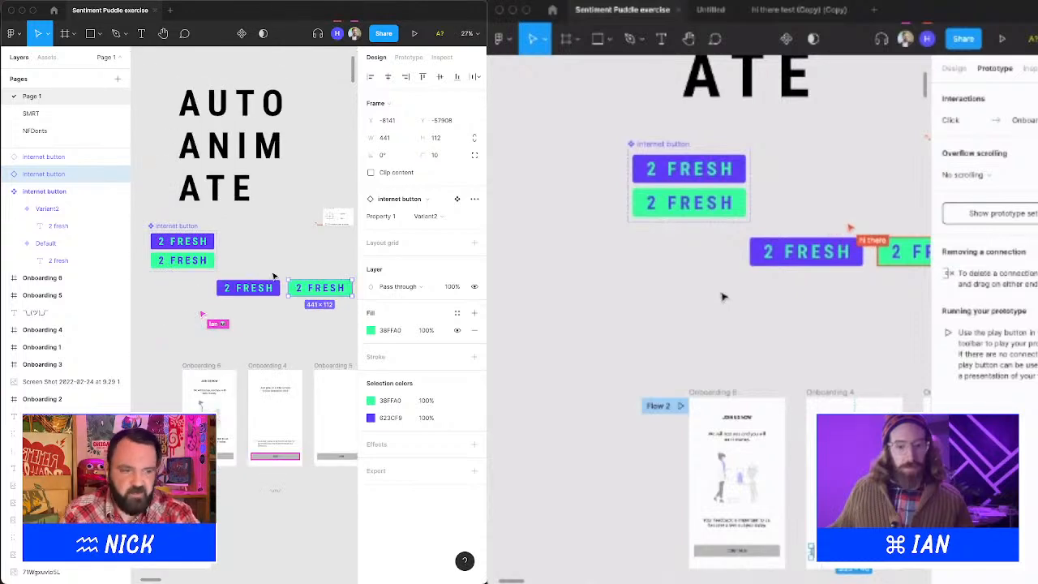
key(super+shift+backslash)
drag(274, 277, 333, 345)
drag(305, 307, 345, 330)
alt+super+click(264, 305)
drag(264, 306, 249, 310)
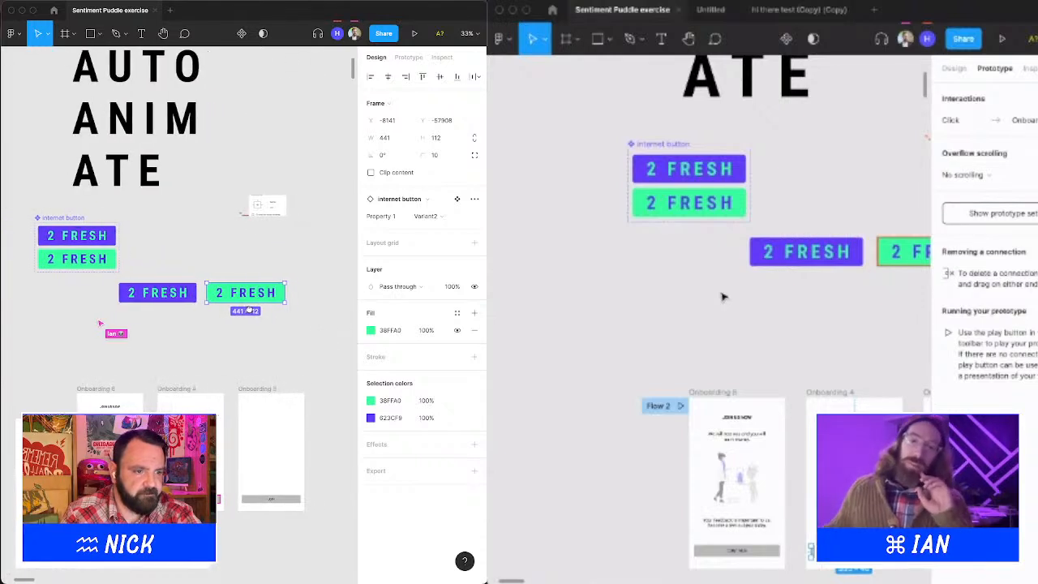
Link the purple internet button instance to the green instance with a While hovering interaction that navigates to internet button.
click(219, 246)
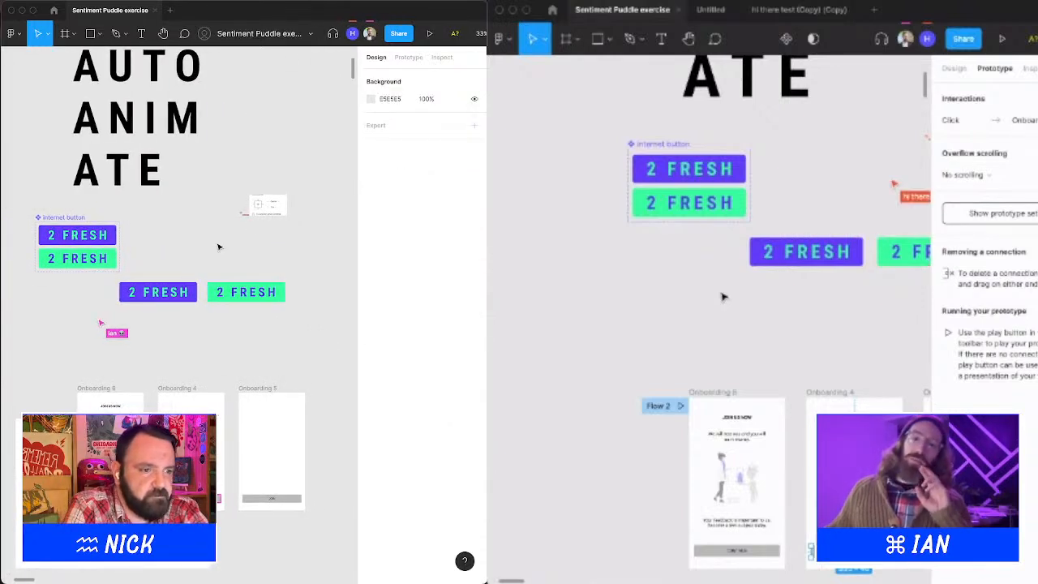
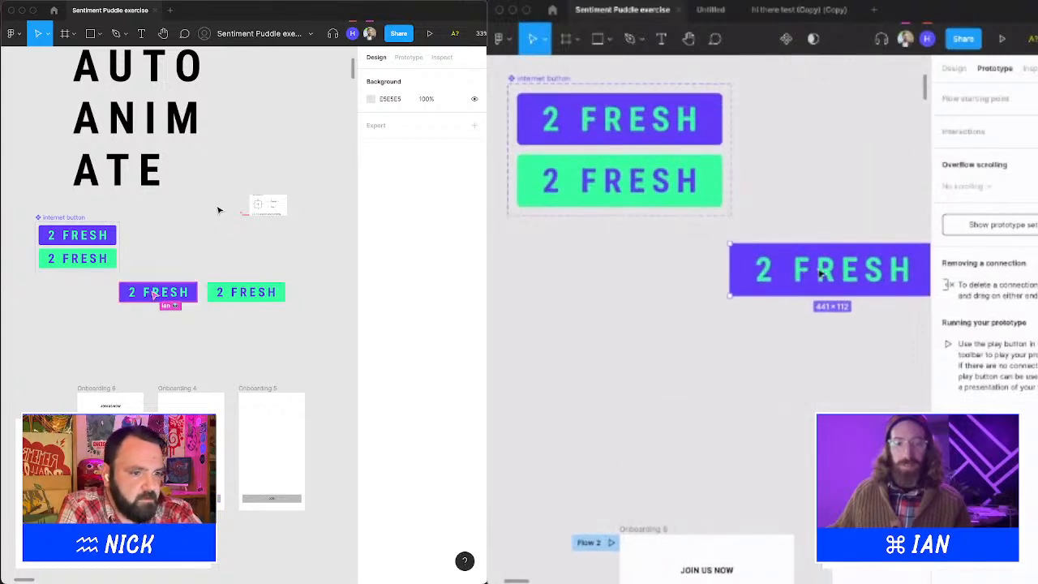
click(188, 288)
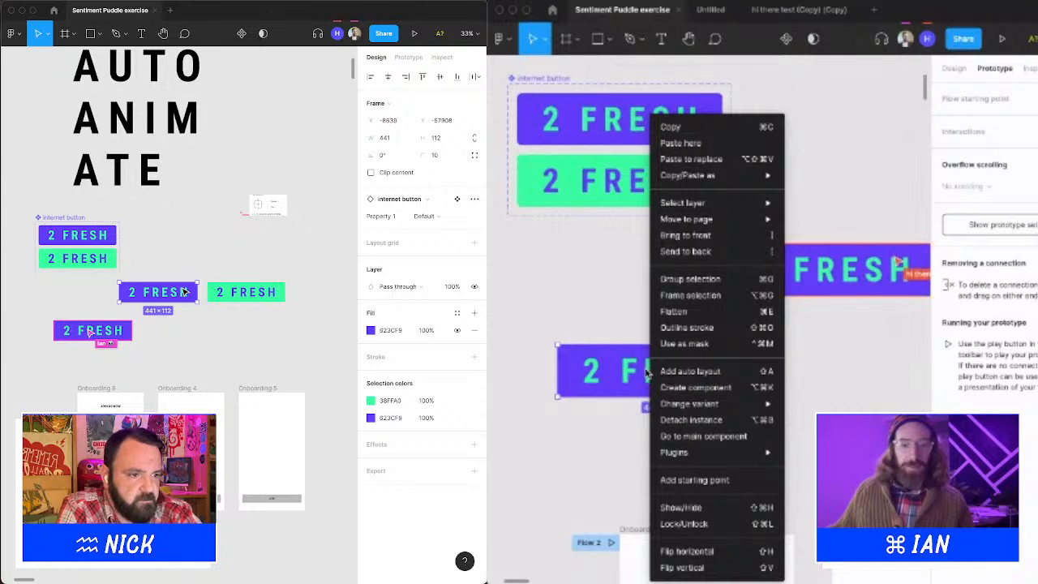
click(418, 55)
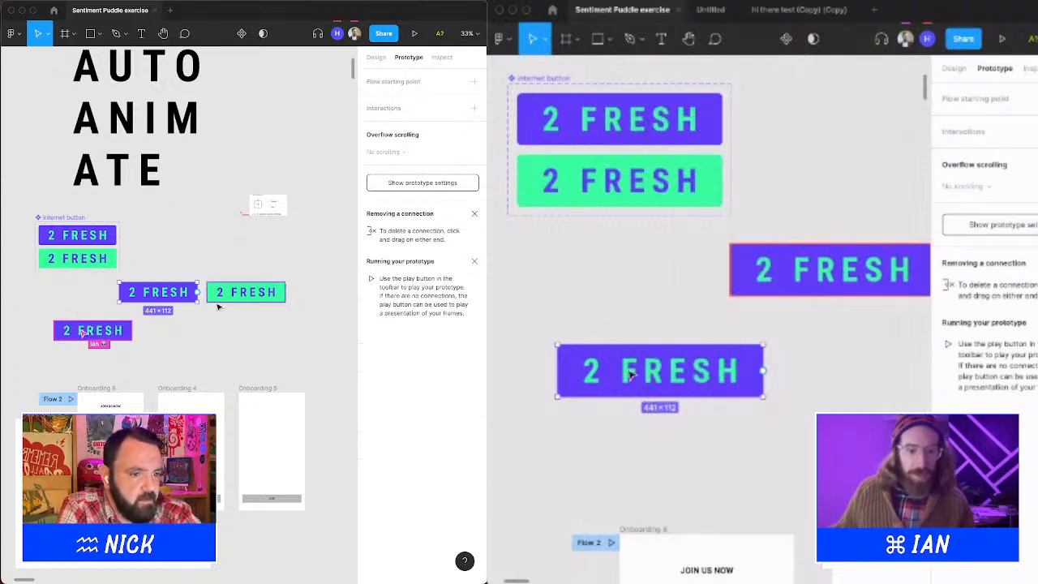
drag(209, 295, 216, 295)
click(679, 420)
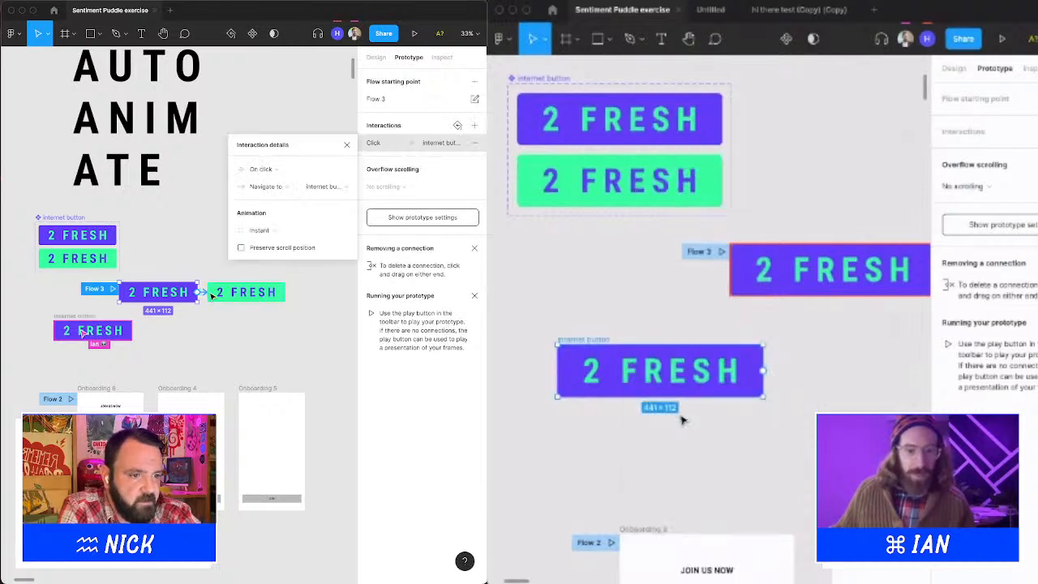
click(261, 168)
click(270, 196)
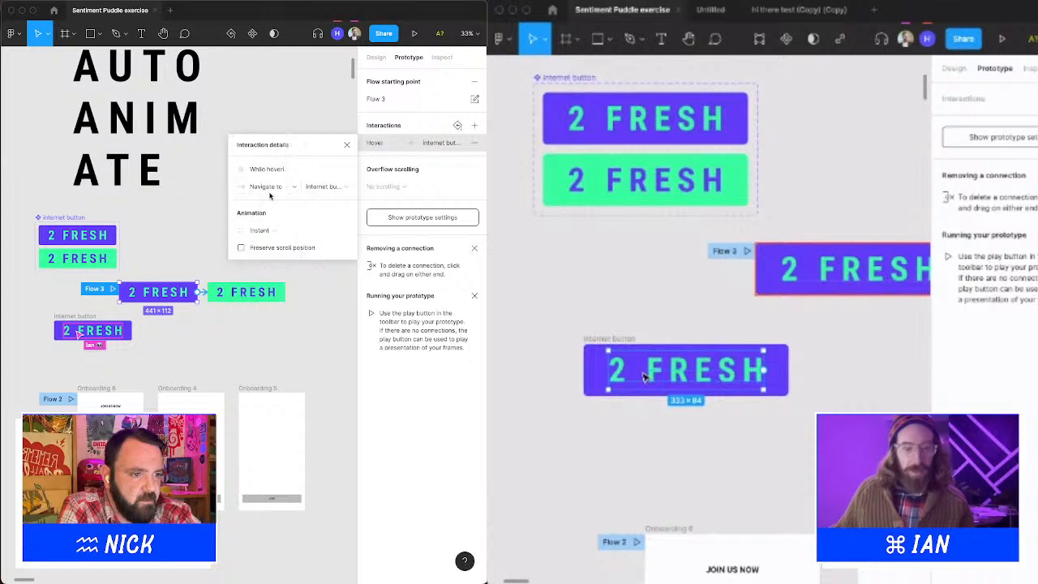
click(324, 186)
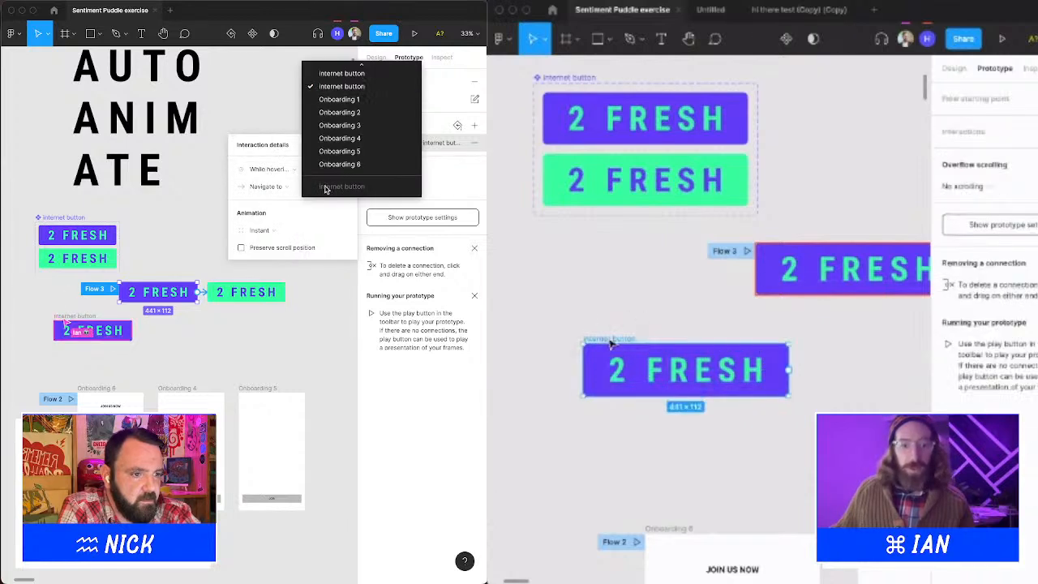
click(342, 87)
click(270, 114)
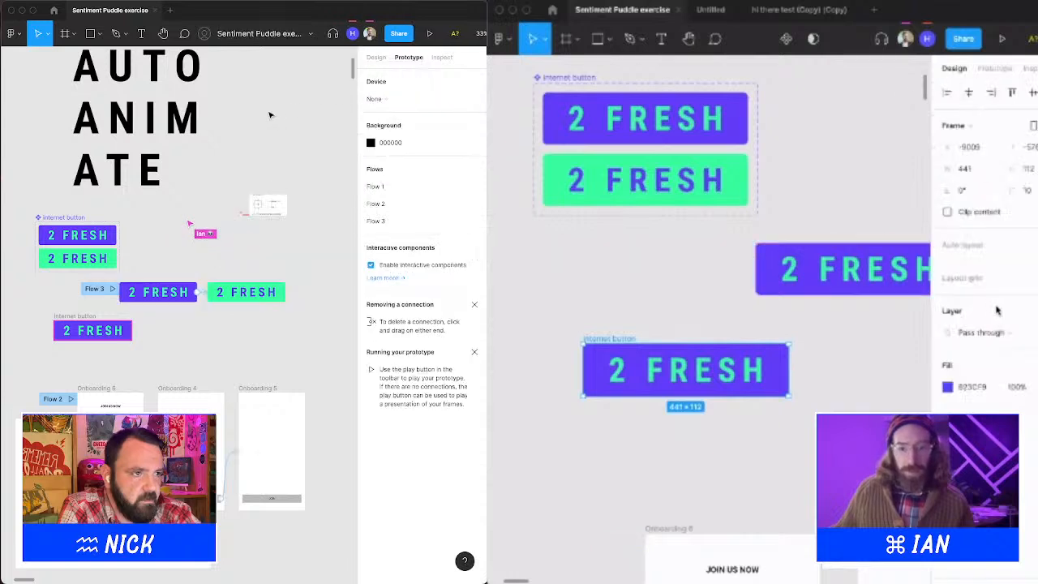
Add auto layout to the detached internet button copy, and open and close the prototype presentation.
click(429, 34)
click(1028, 244)
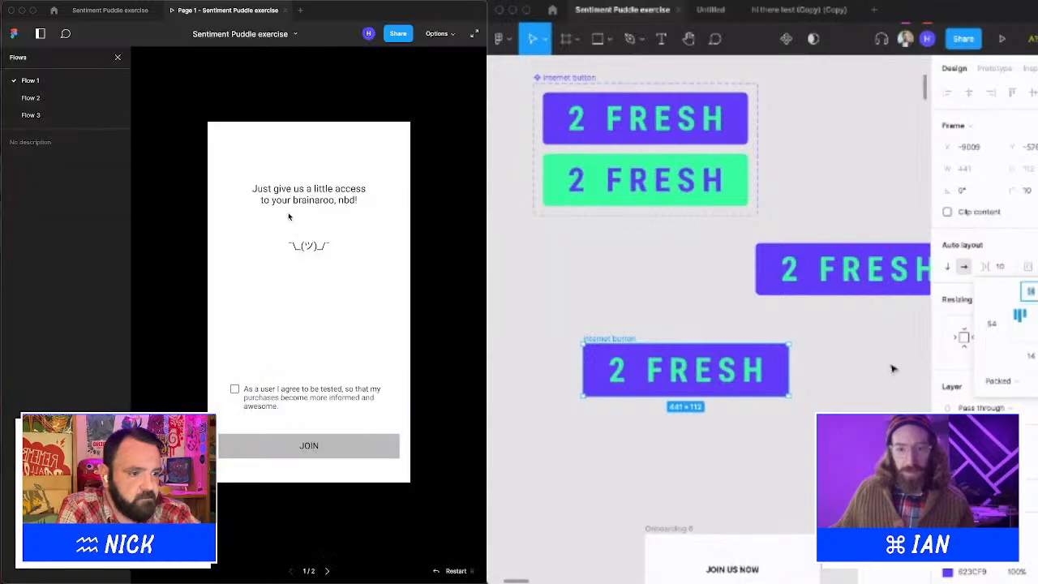
click(891, 367)
click(285, 11)
Change the text of the detached auto layout button to NOT SO FRESH.
double_click(685, 370)
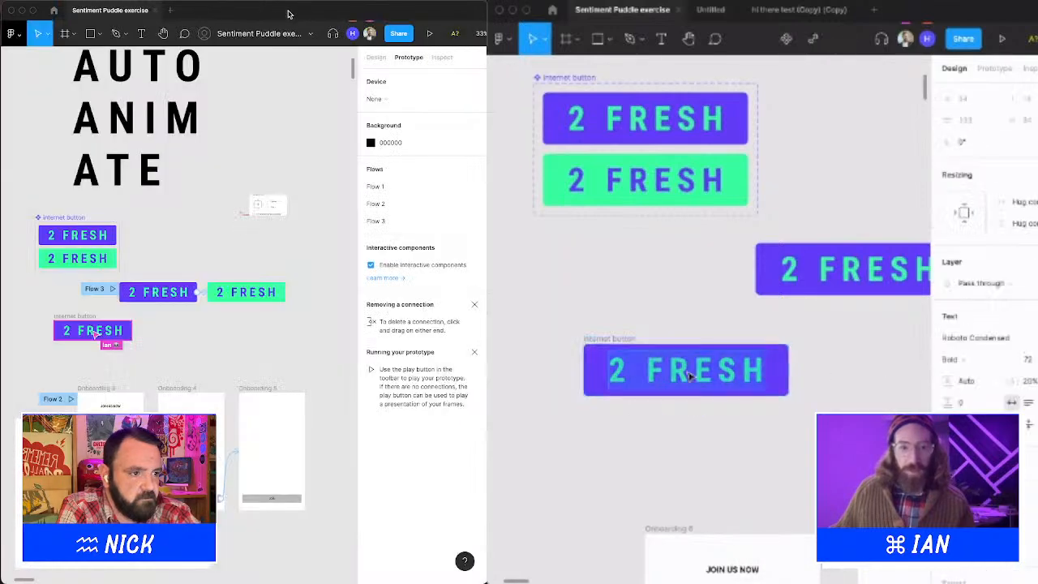
scroll(298, 308, left, 1)
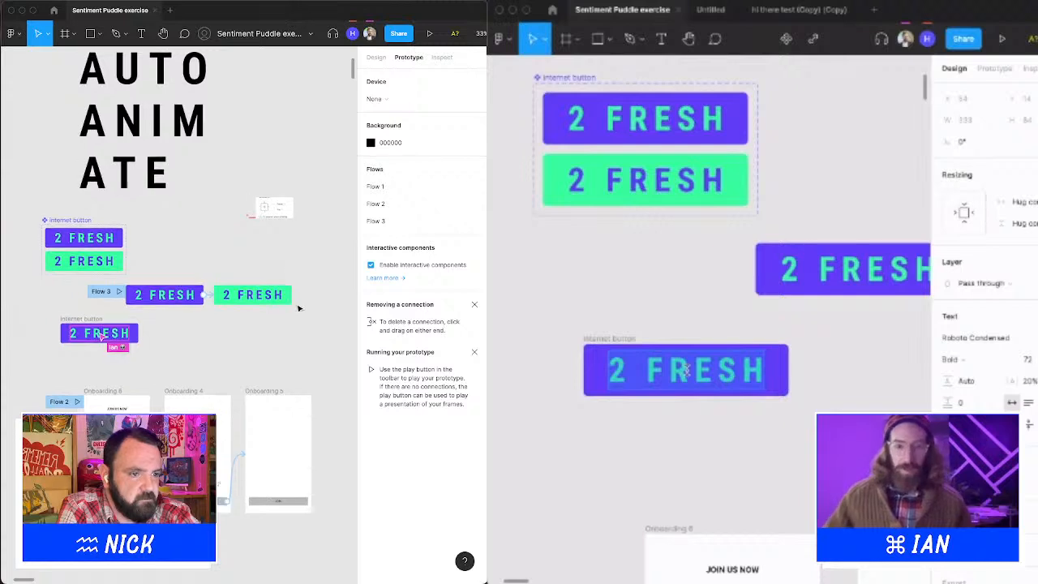
key(Left)
key(BackSpace)
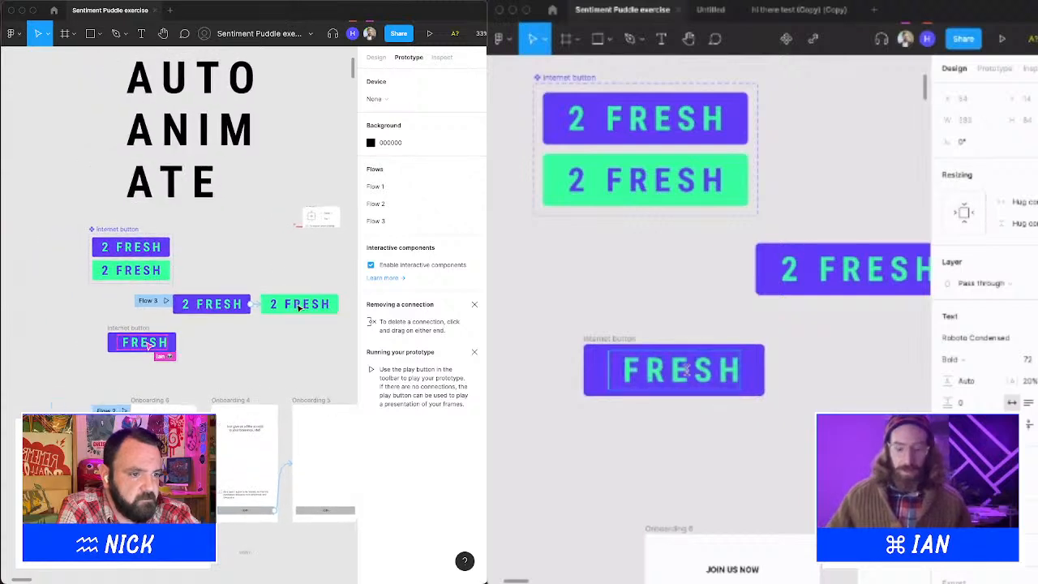
text(NO )
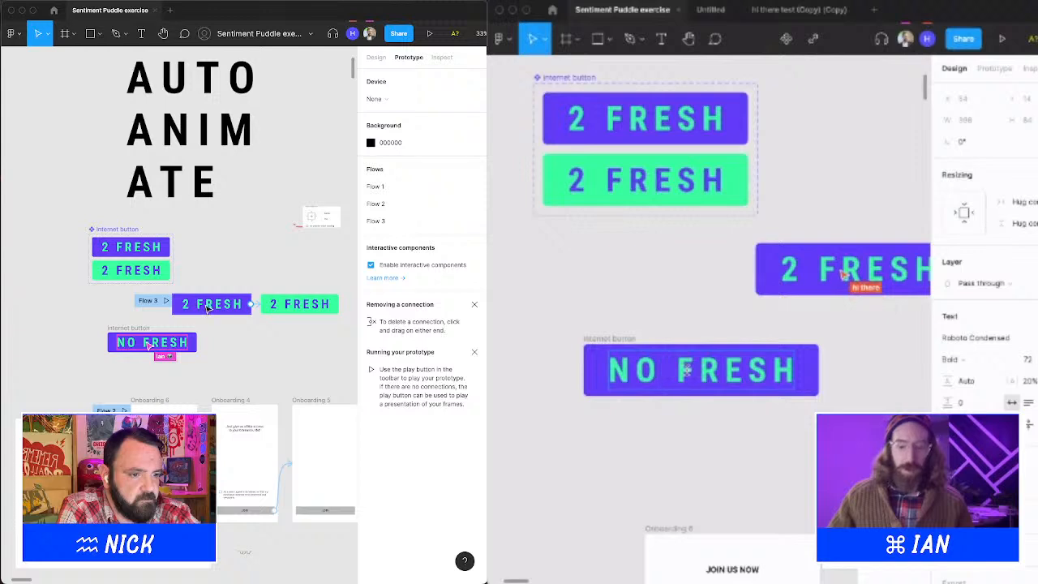
text(T SO)
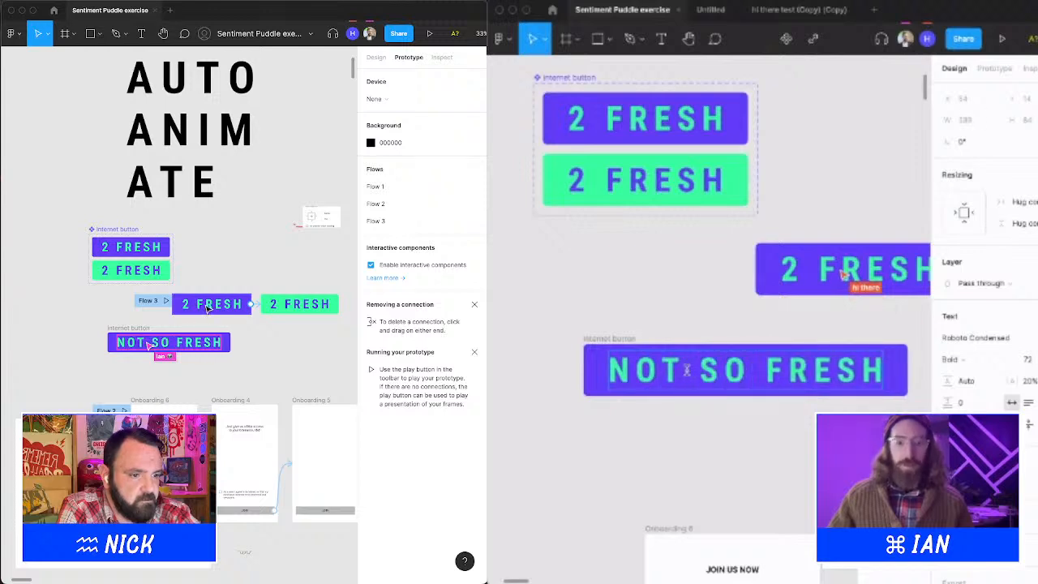
key(Escape)
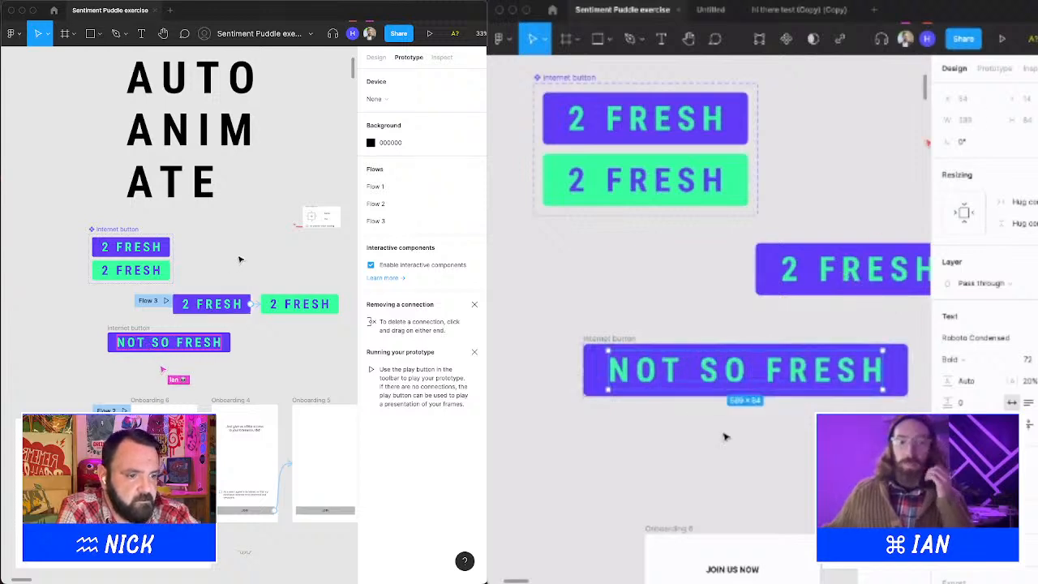
click(726, 436)
Examine the resizing settings of the NOT SO FRESH text and the auto layout settings of its button frame.
click(753, 373)
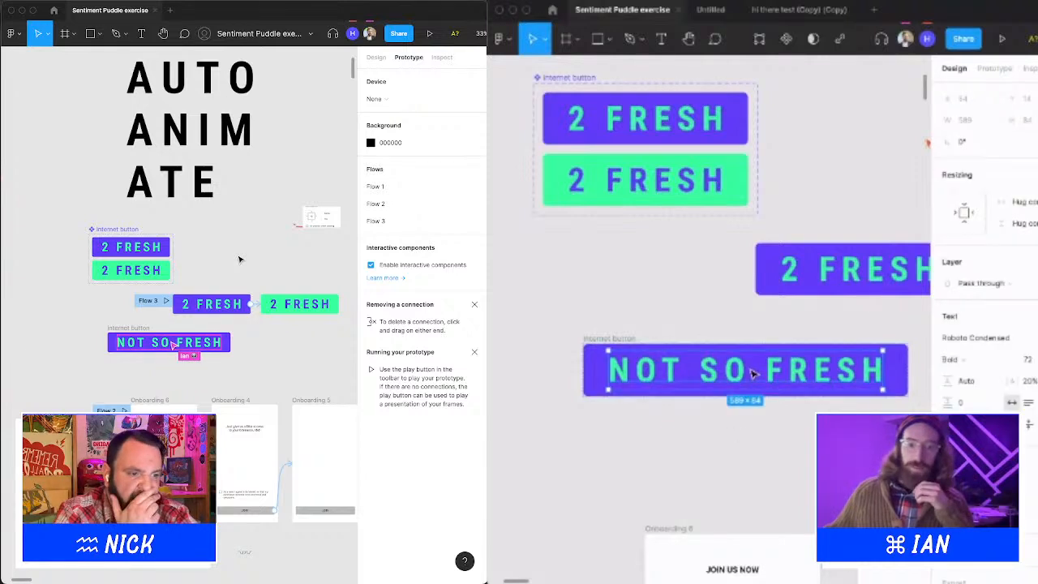
click(148, 329)
click(675, 317)
double_click(160, 345)
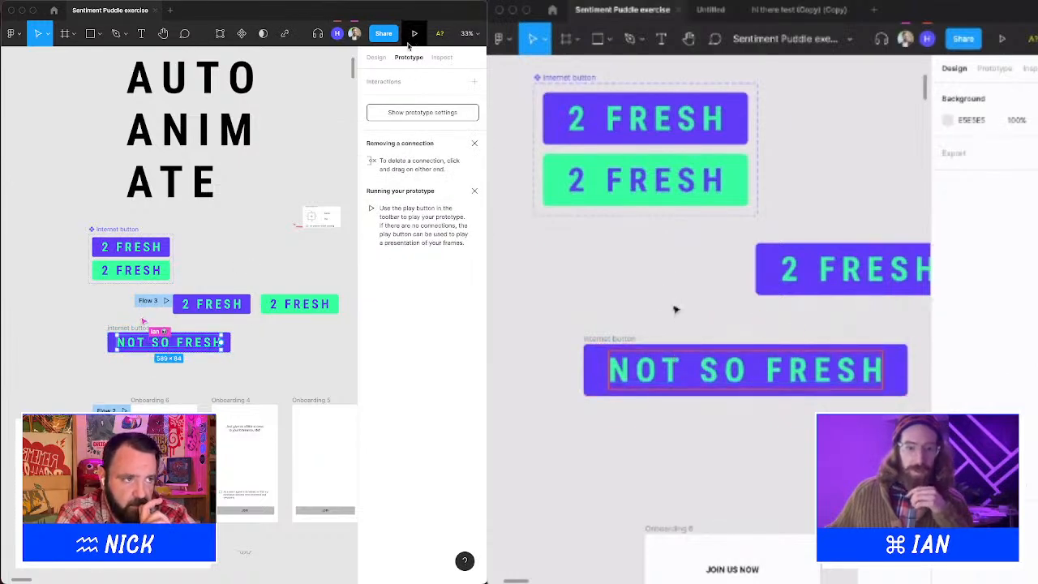
click(378, 56)
click(665, 157)
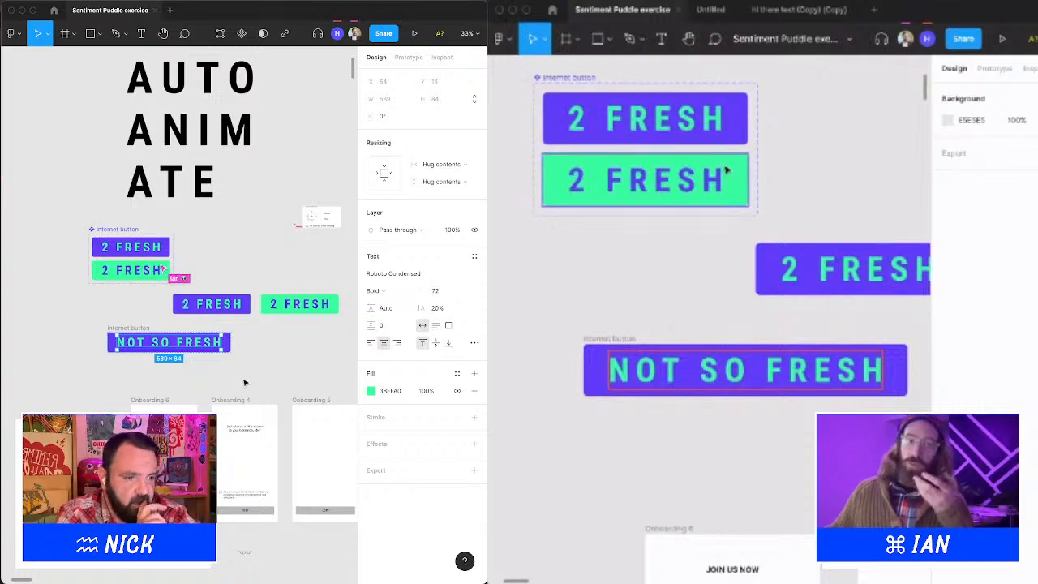
click(144, 328)
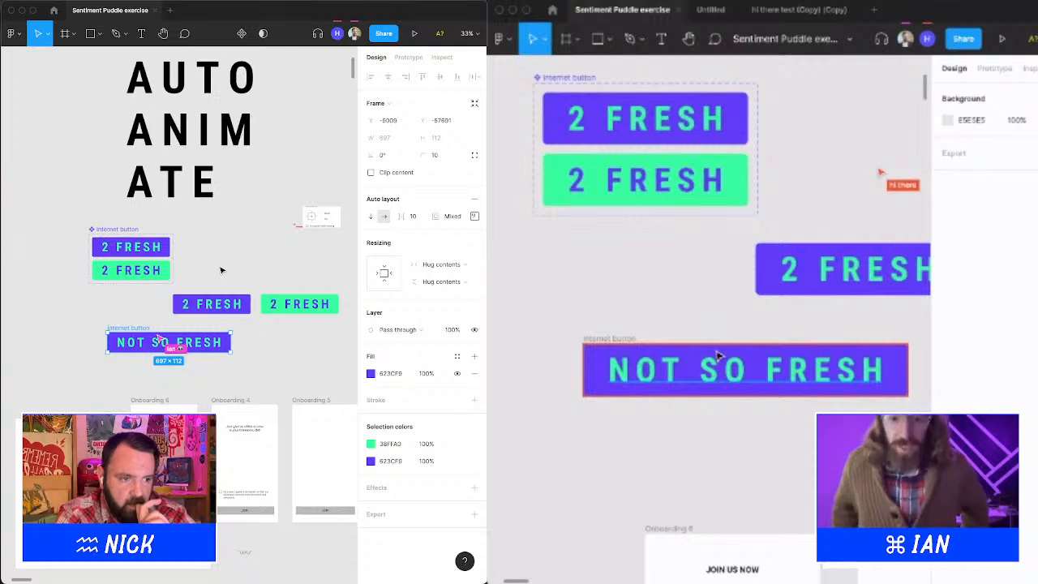
scroll(222, 270, right, 1)
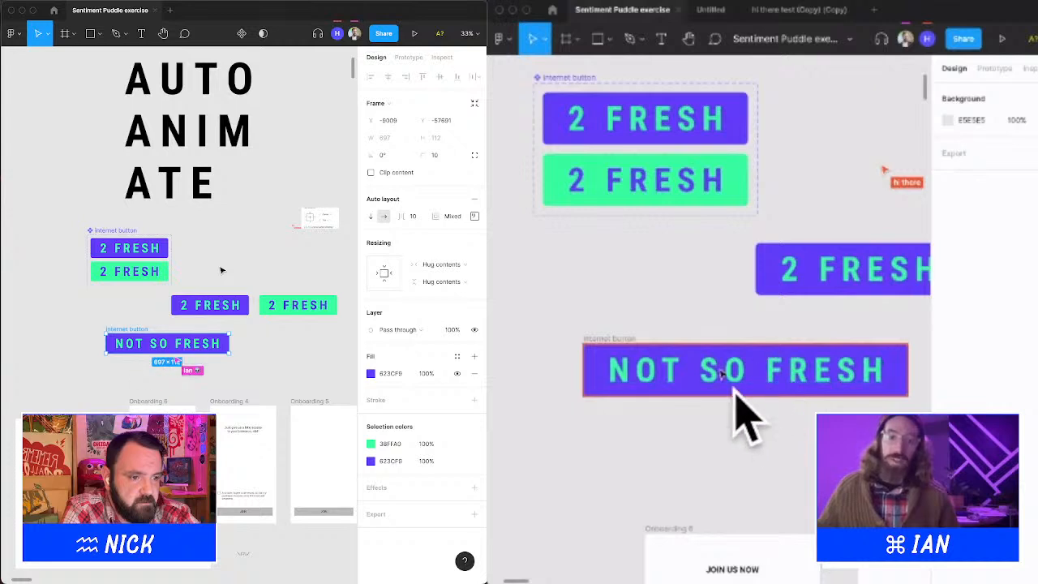
Duplicate the NOT SO FRESH button beside the original and change the copy's text to 2 FRESH.
click(625, 341)
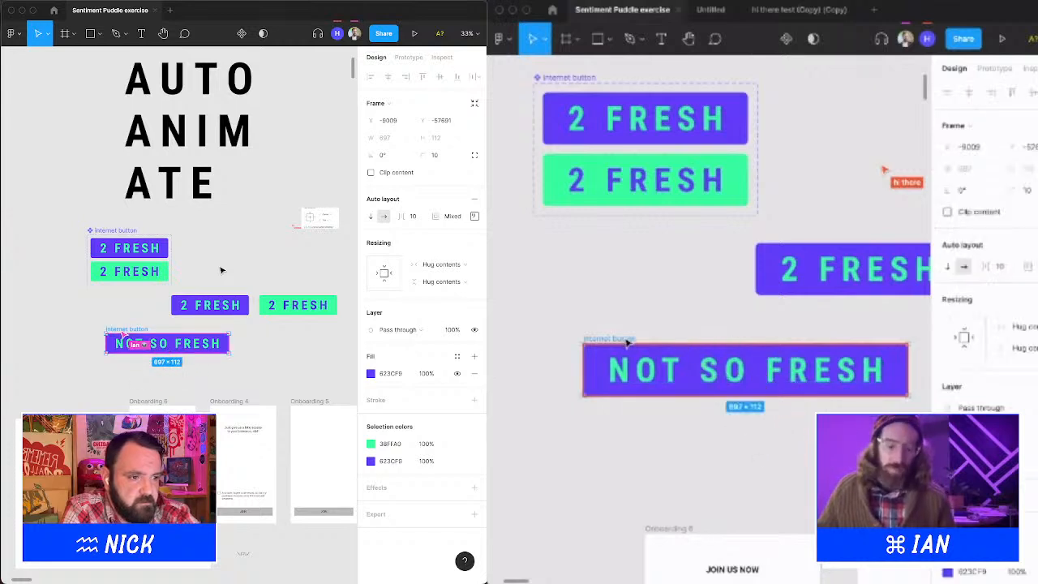
scroll(628, 342, down, 3)
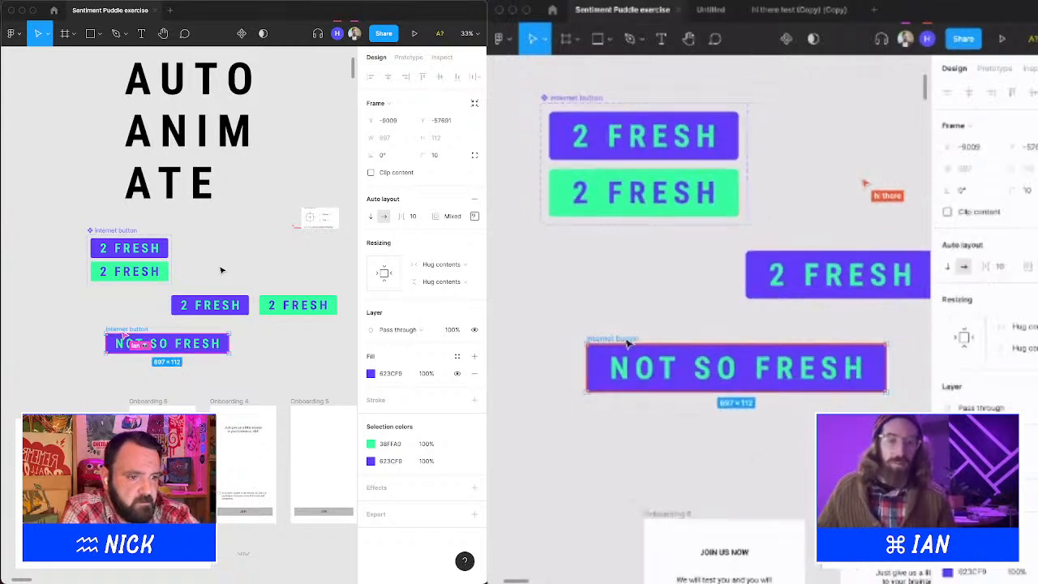
scroll(221, 270, right, 1)
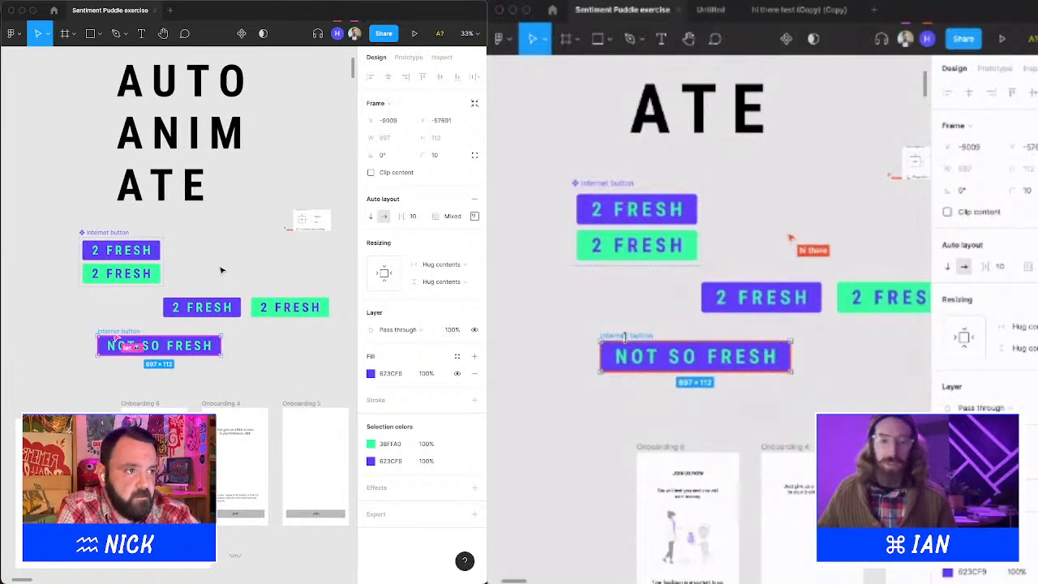
key(ctrl+d)
scroll(624, 339, right, 2)
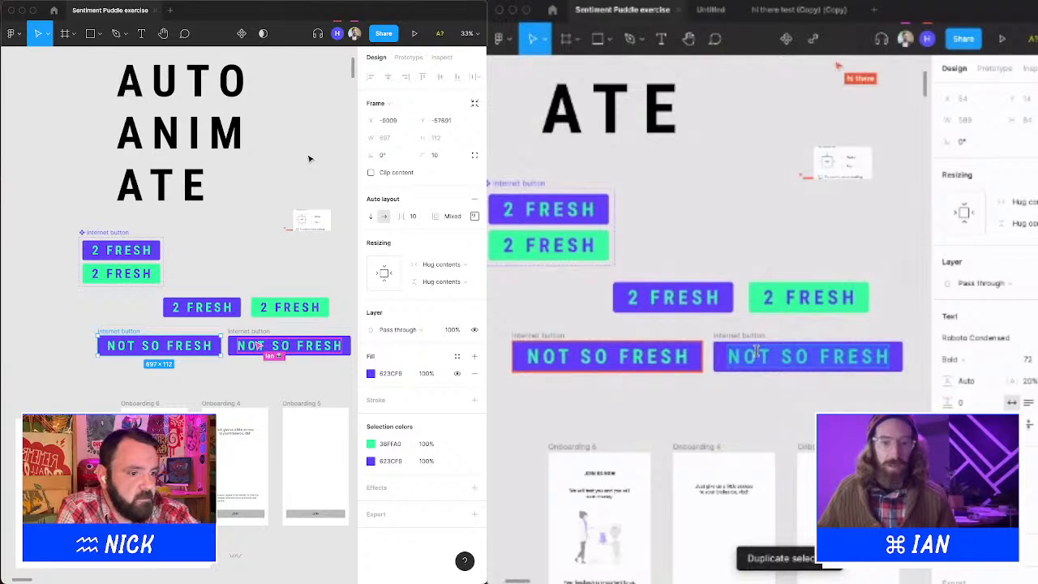
text(2 F)
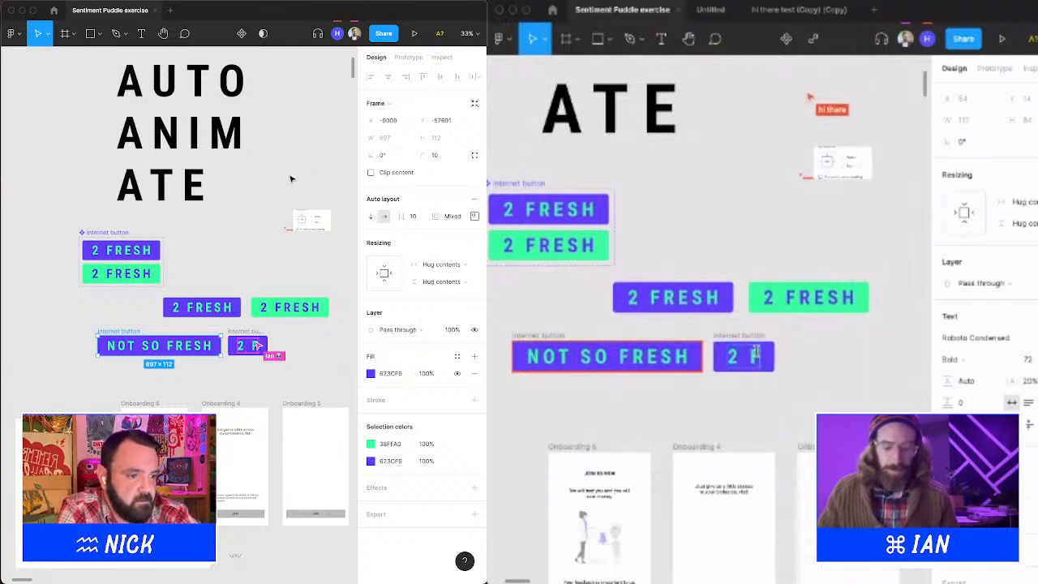
text(RS)
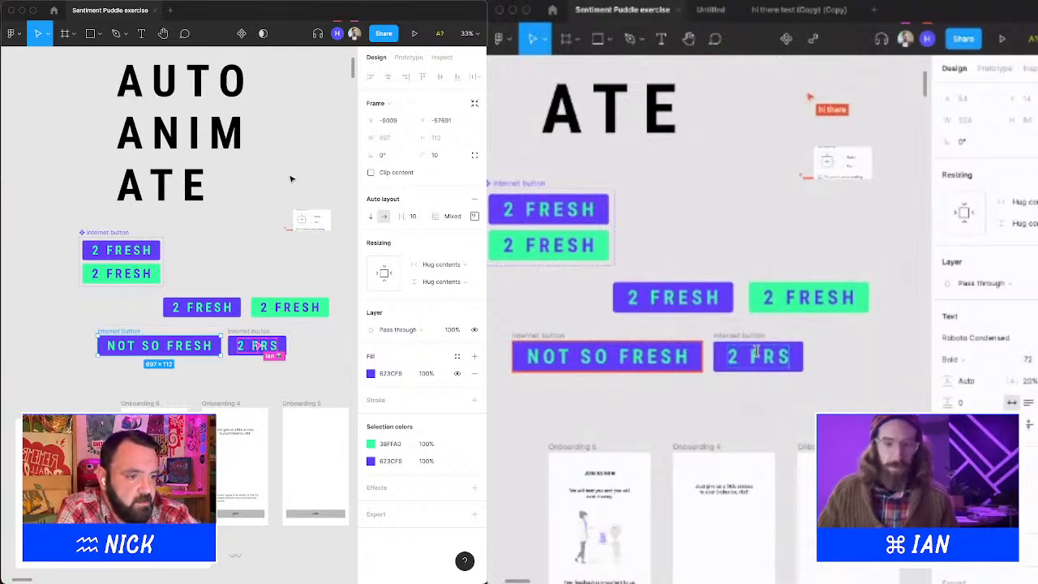
key(BackSpace)
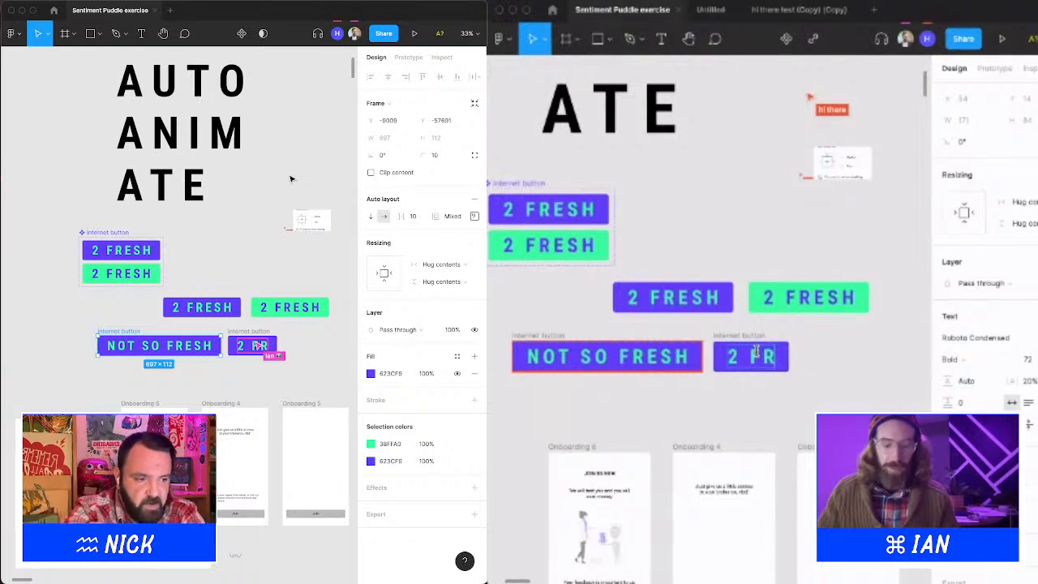
text(ESH)
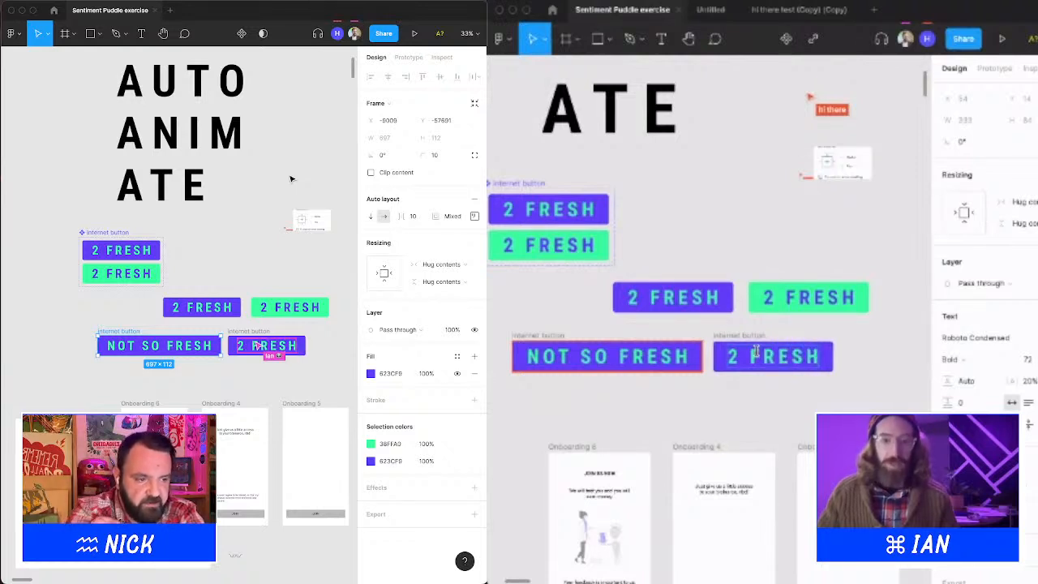
scroll(774, 385, left, 1)
key(Escape)
click(792, 392)
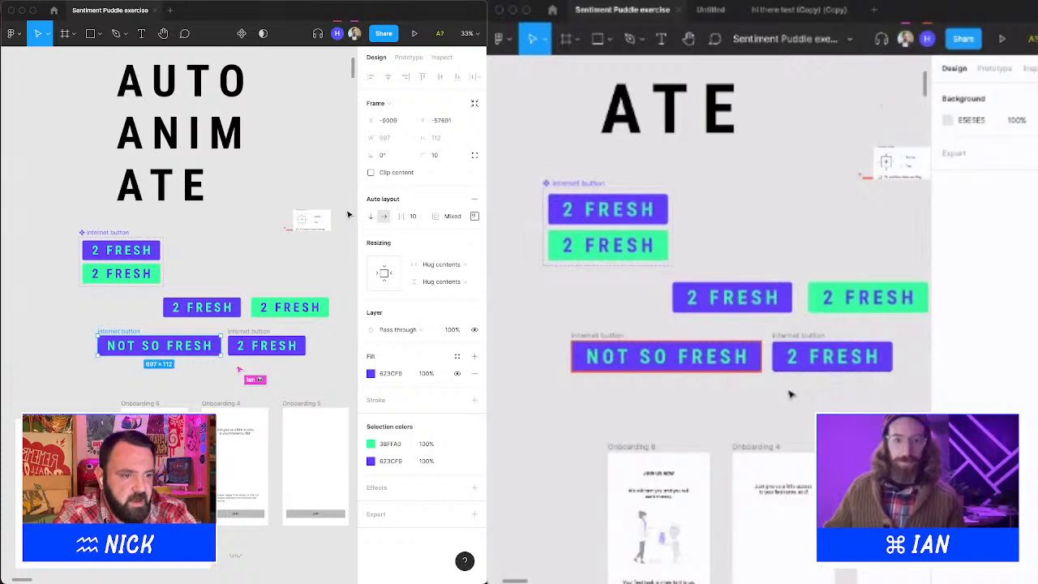
Delete the purple and green internet button instances placed between the component set and the NOT SO FRESH button.
drag(197, 280, 291, 311)
double_click(672, 356)
click(606, 338)
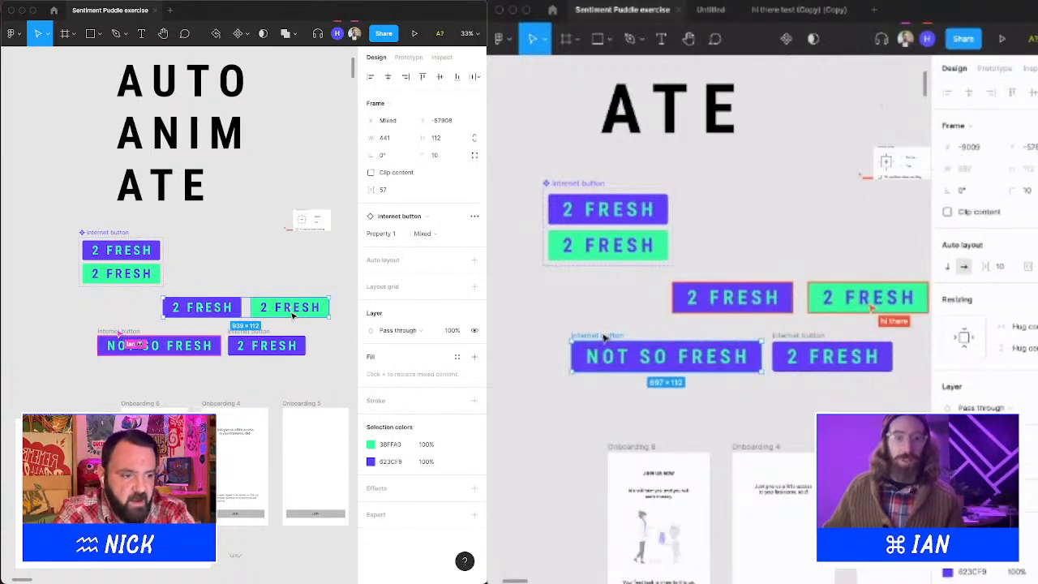
key(Delete)
Make a copy of the NOT SO FRESH button below it without auto layout, and change its text to 2 FRESH.
drag(606, 340, 597, 387)
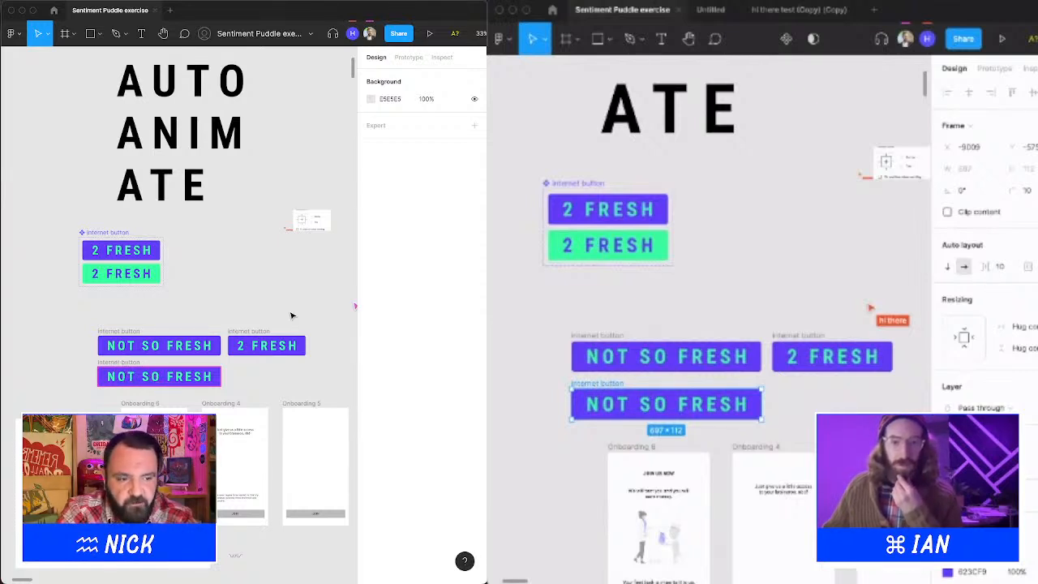
double_click(732, 404)
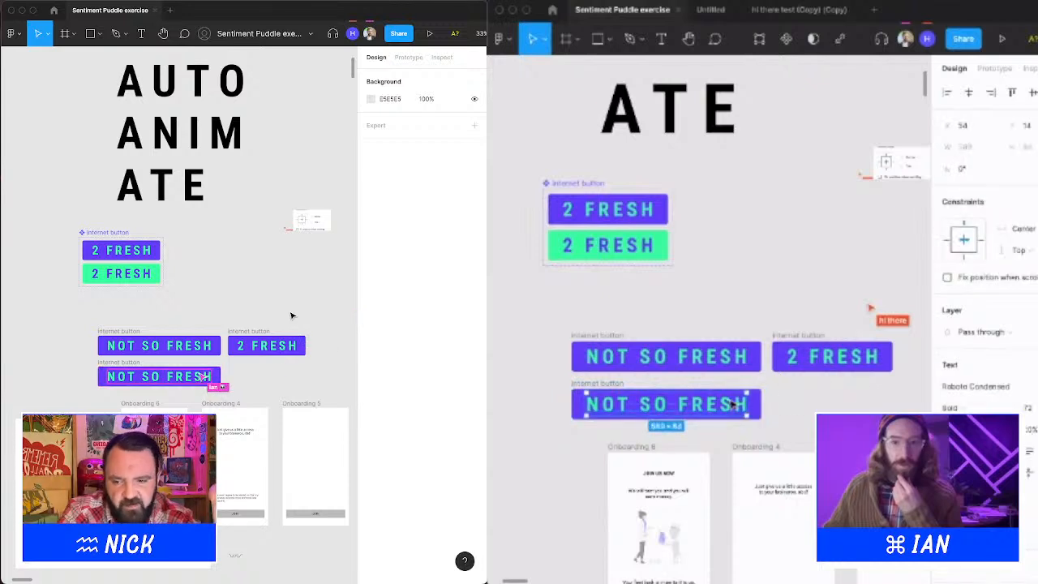
double_click(732, 403)
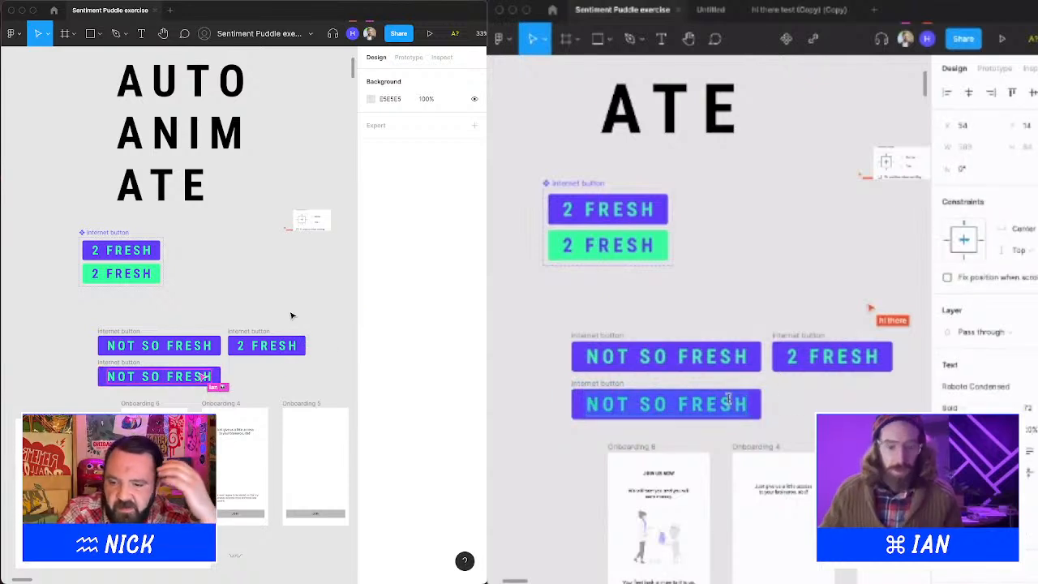
text(2 FR)
text(ESH)
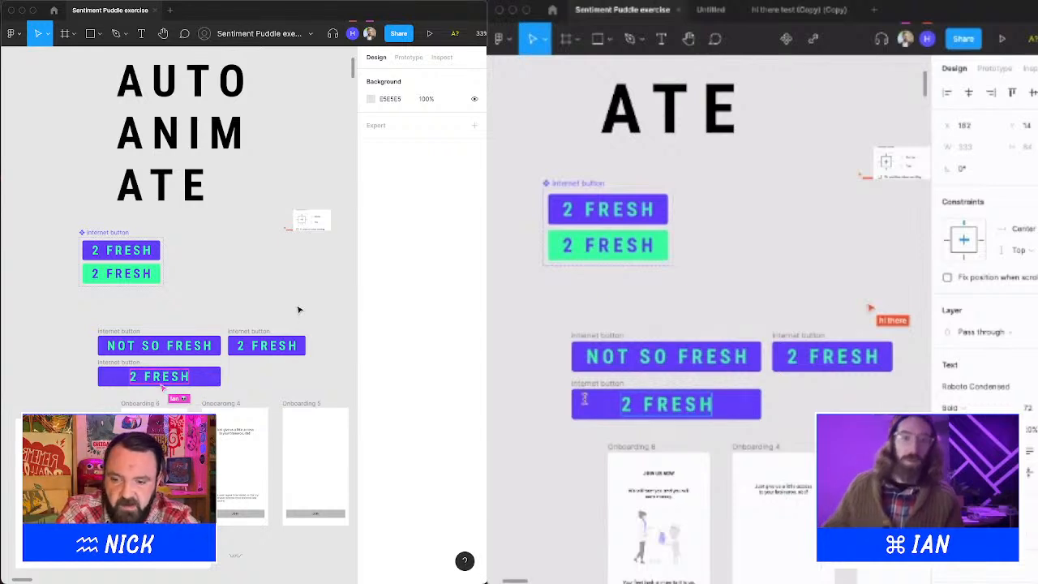
click(541, 389)
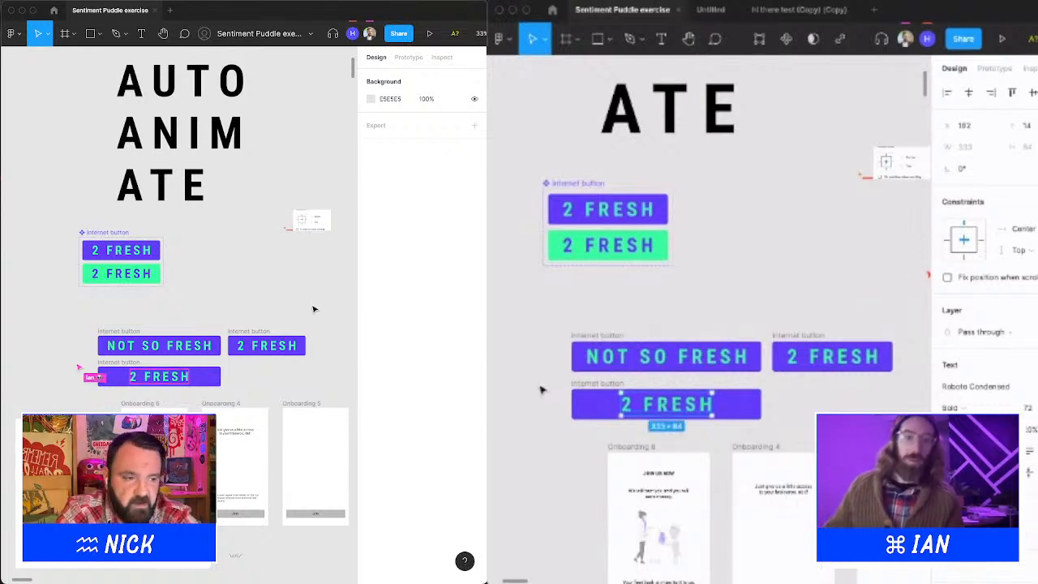
Compare the frame and auto layout settings of the NOT SO FRESH button with those of the 2 FRESH copy below it.
click(541, 389)
scroll(314, 308, up, 3)
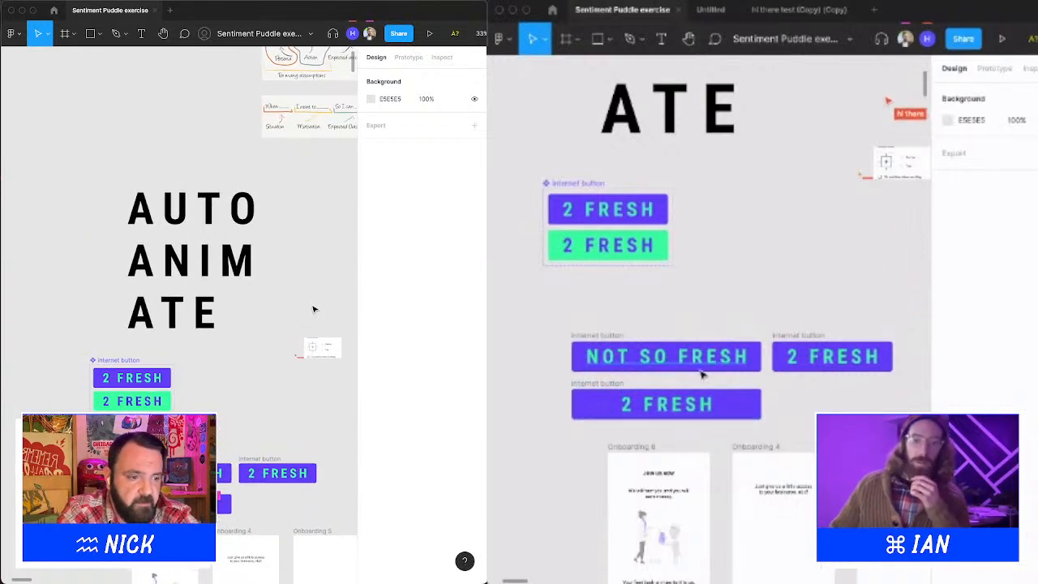
scroll(625, 383, right, 3)
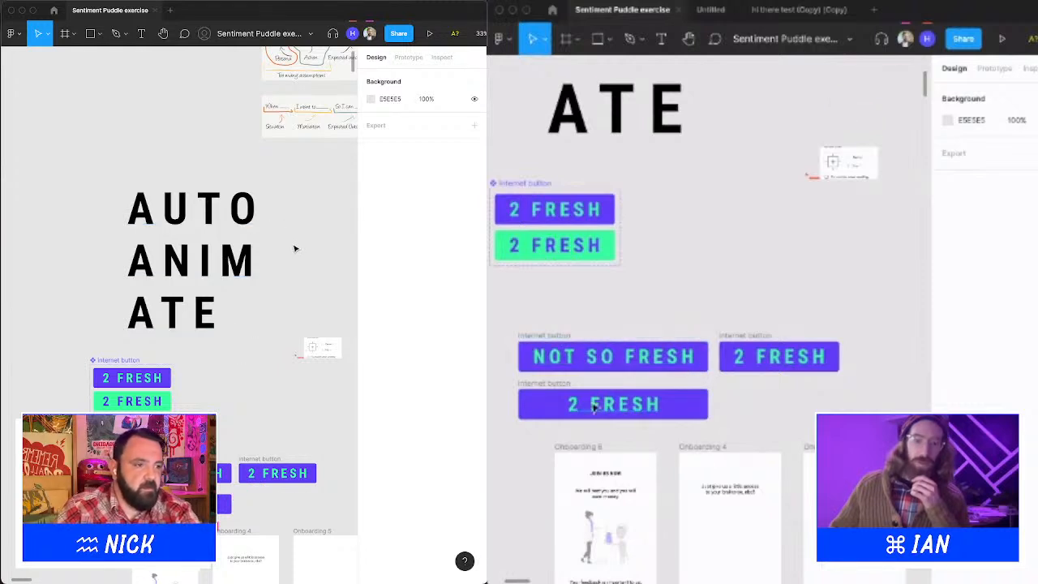
scroll(310, 282, down, 1)
click(566, 335)
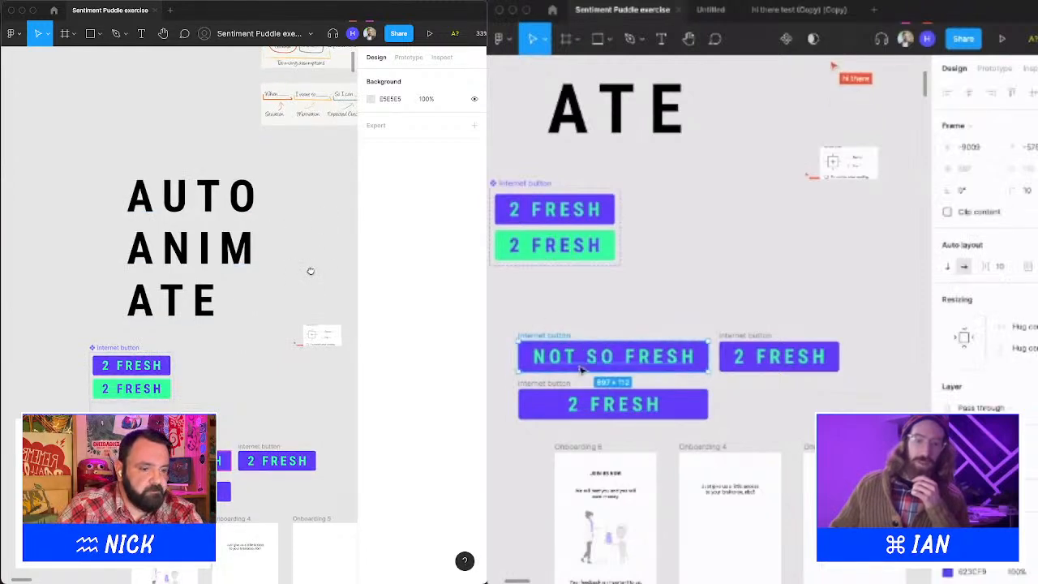
click(550, 386)
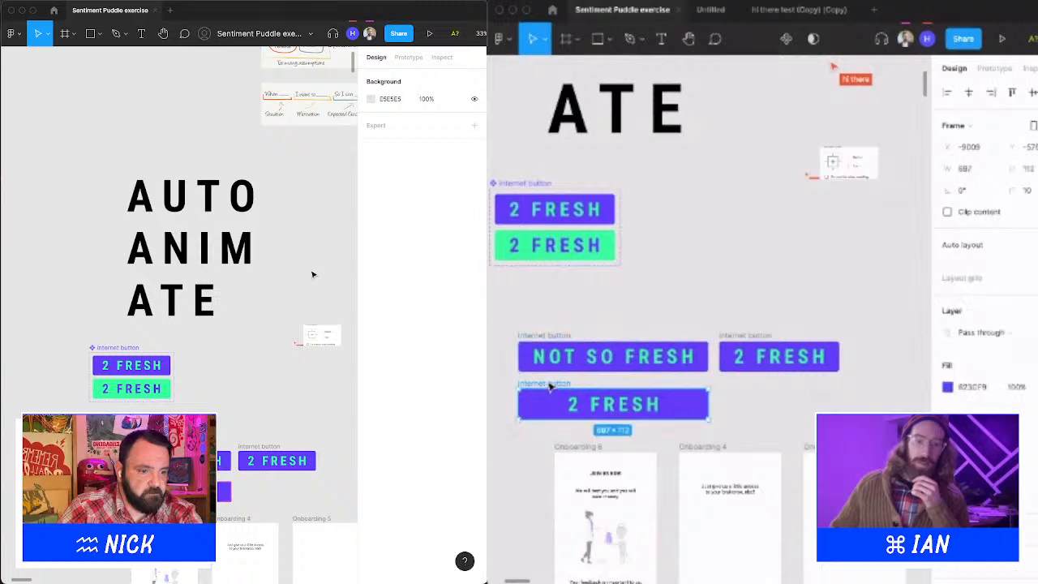
click(554, 335)
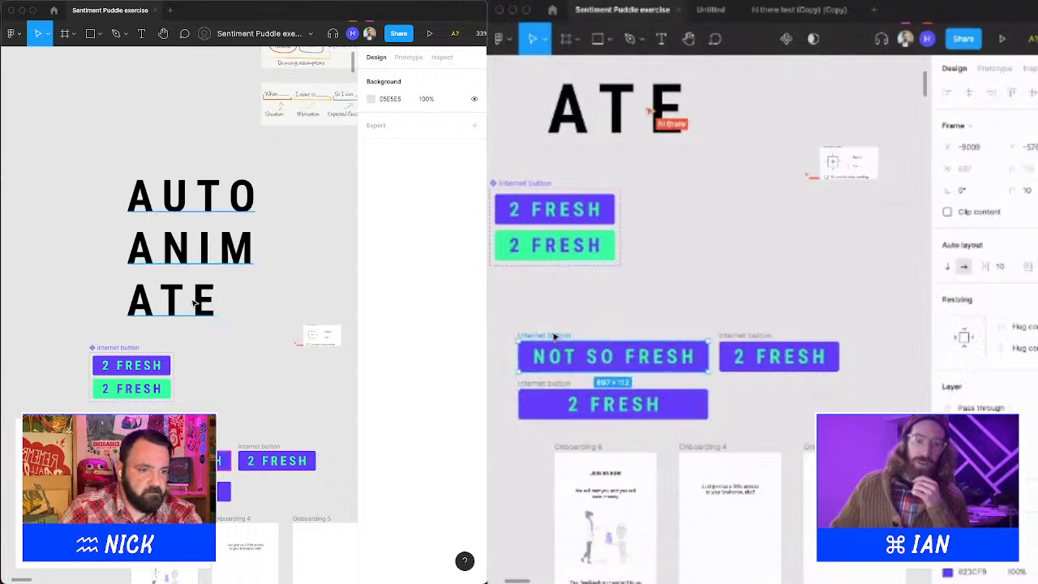
click(565, 386)
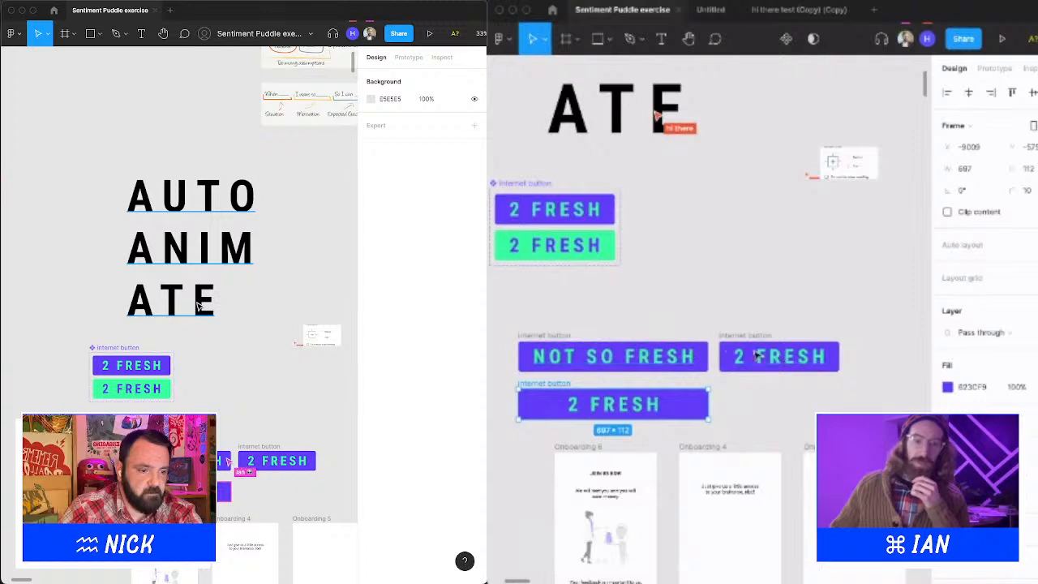
drag(199, 306, 184, 291)
click(746, 312)
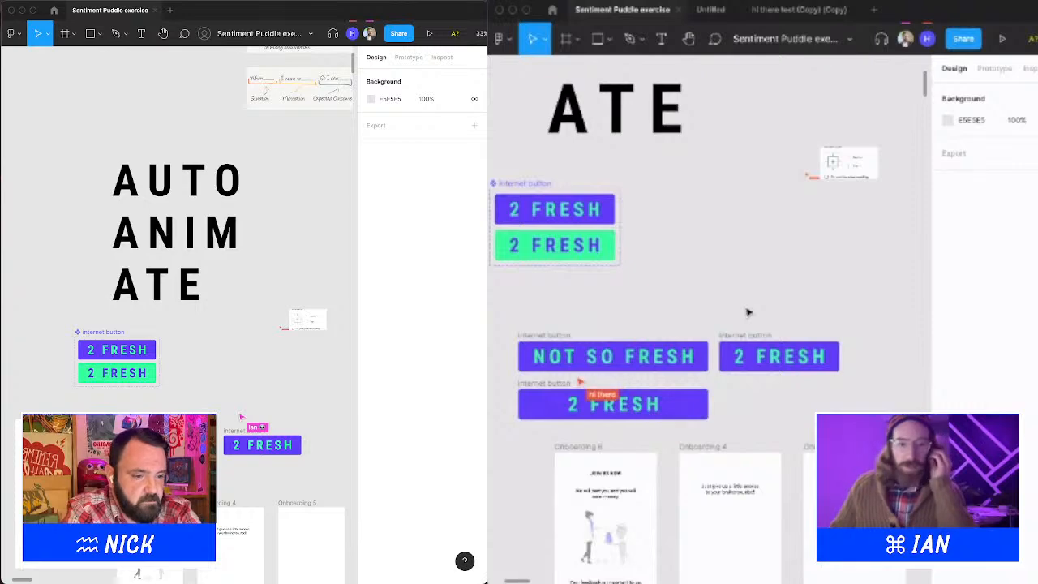
Examine the frame settings and text constraints of the 2 FRESH button that has no auto layout.
click(133, 463)
scroll(740, 318, up, 1)
scroll(740, 318, down, 2)
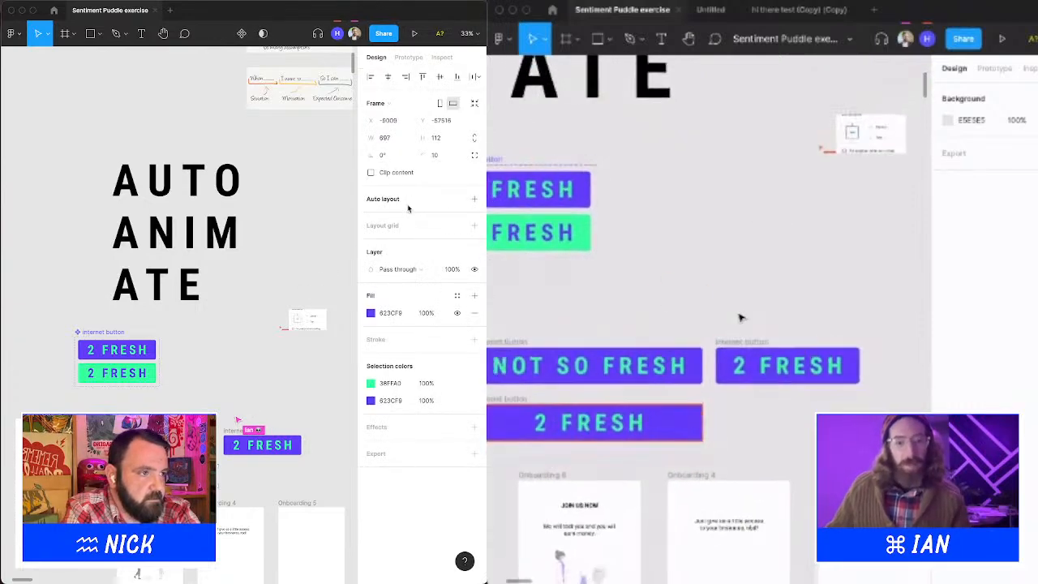
click(178, 462)
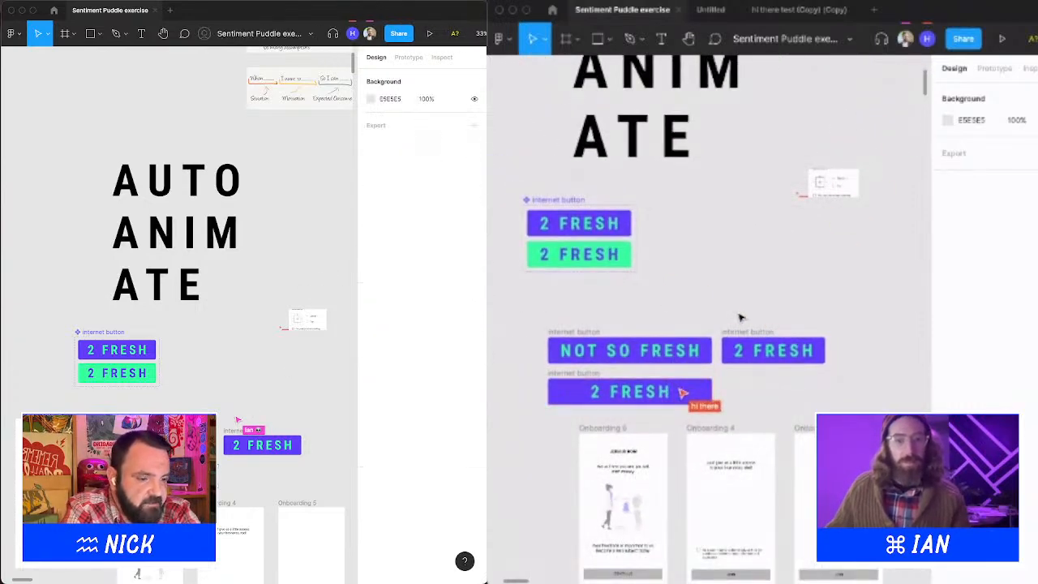
double_click(181, 476)
scroll(741, 317, left, 1)
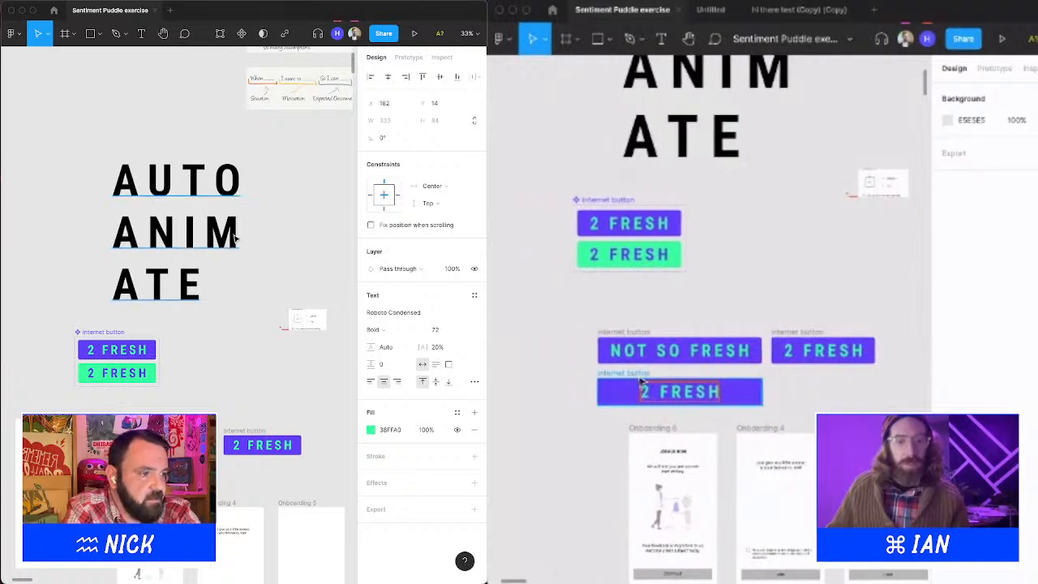
click(268, 256)
click(642, 388)
scroll(640, 372, down, 1)
scroll(642, 373, up, 3)
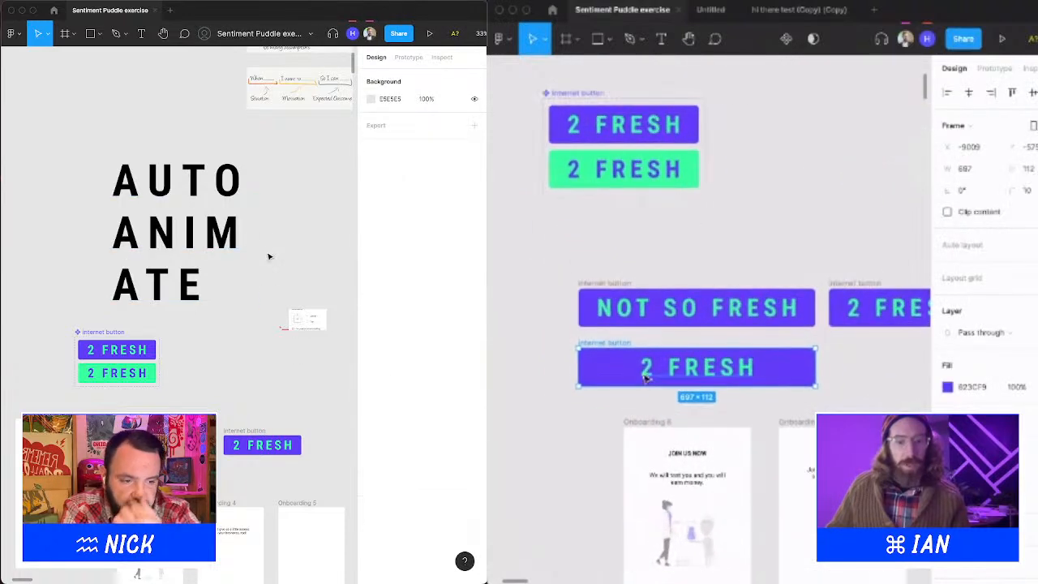
double_click(715, 379)
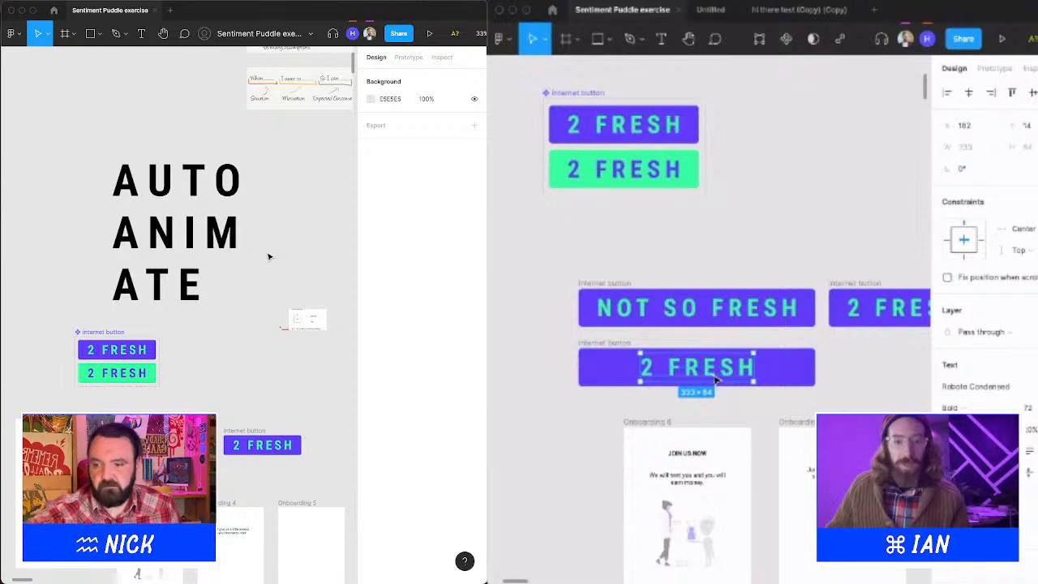
click(620, 345)
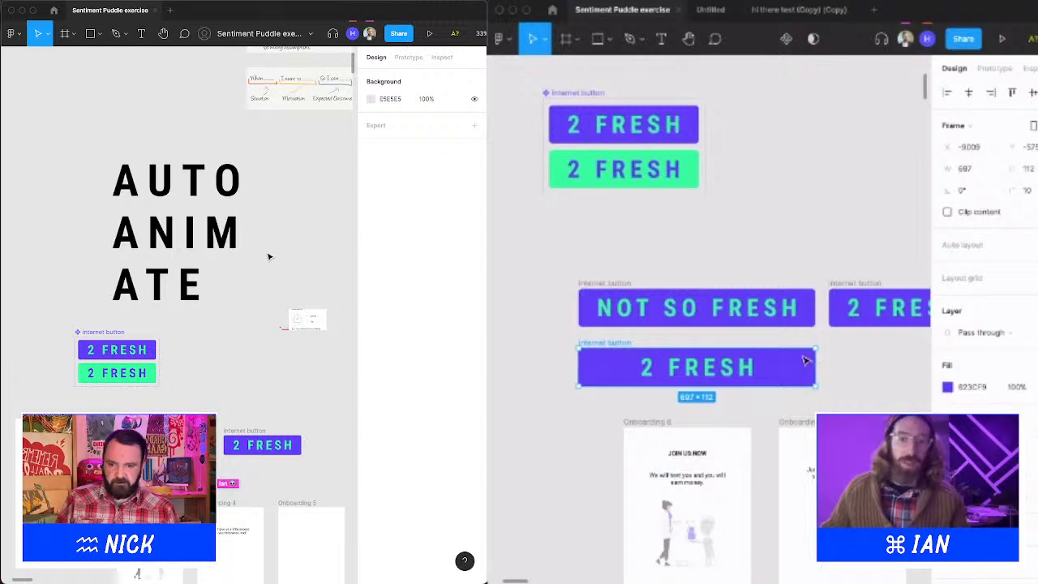
Try widening the 2 FRESH button beside NOT SO FRESH to about 645 px, and undo the resize.
scroll(819, 279, right, 2)
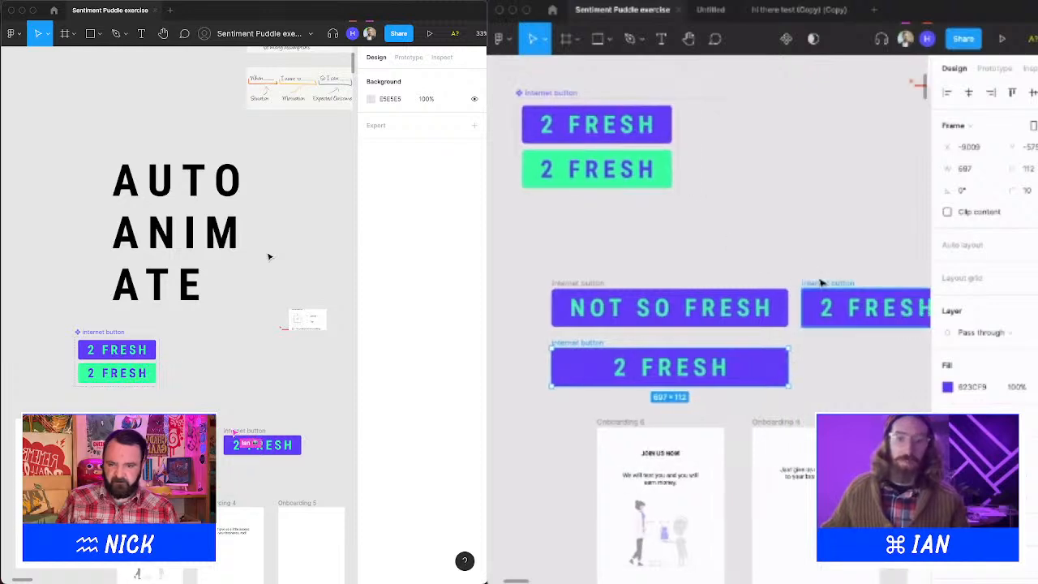
click(819, 282)
scroll(823, 282, right, 5)
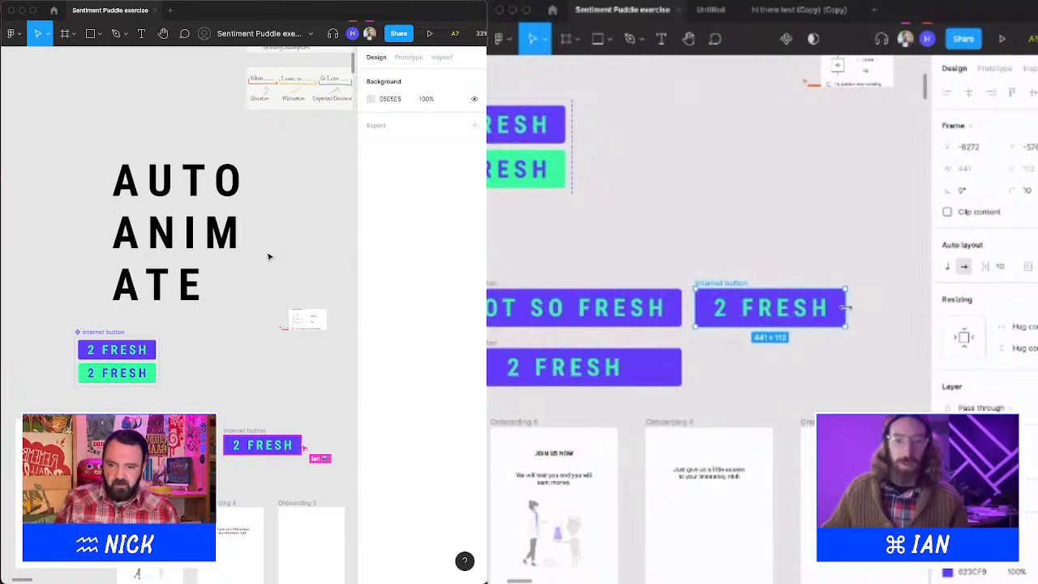
drag(878, 304, 917, 307)
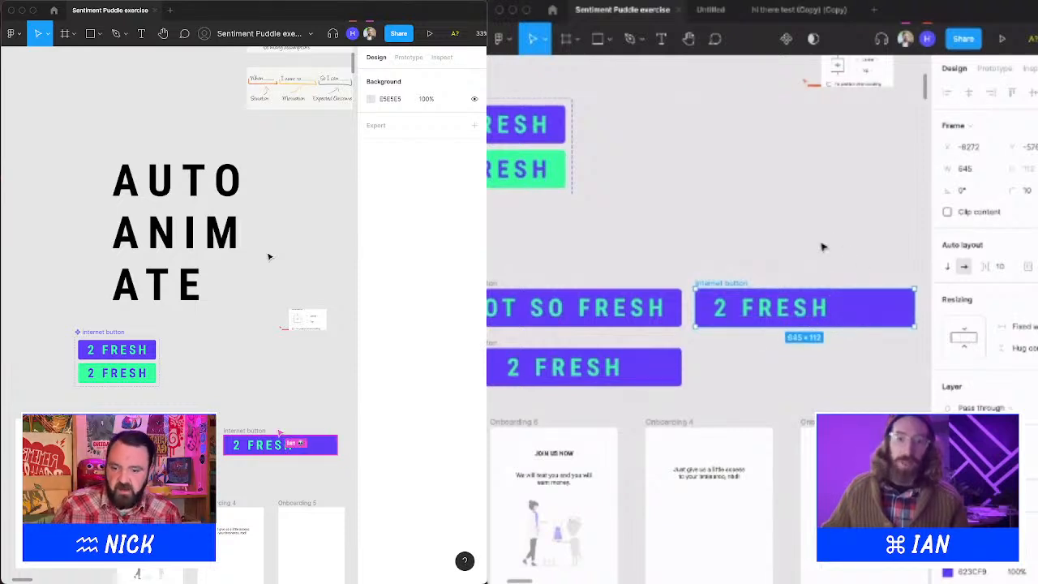
key(ctrl+z)
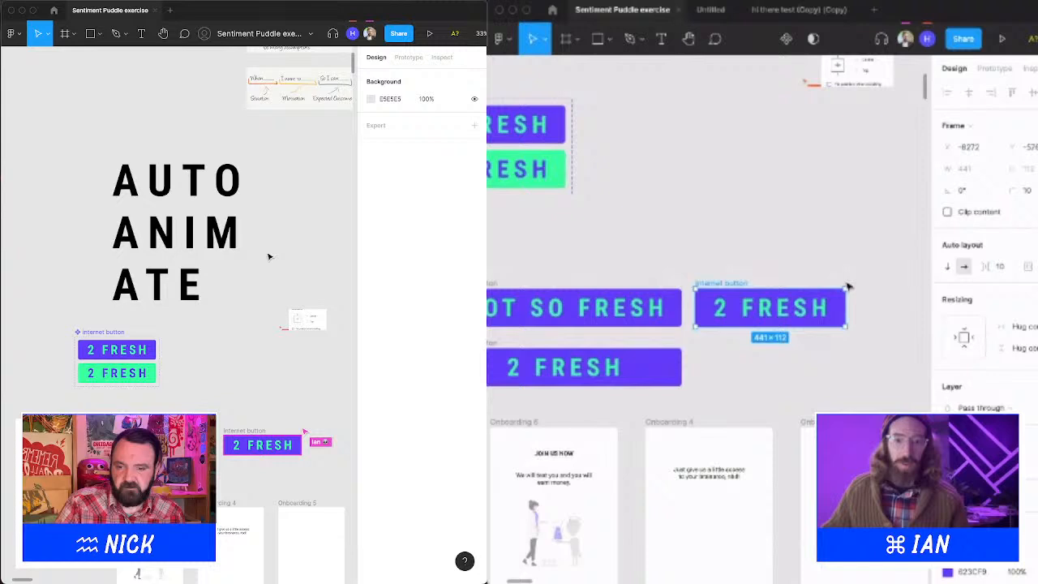
Try the long text DFSDFSDFSDFSDF in the auto layout 2 FRESH button, and undo the text change.
double_click(786, 311)
text(DFSDFSDFSDFSDF)
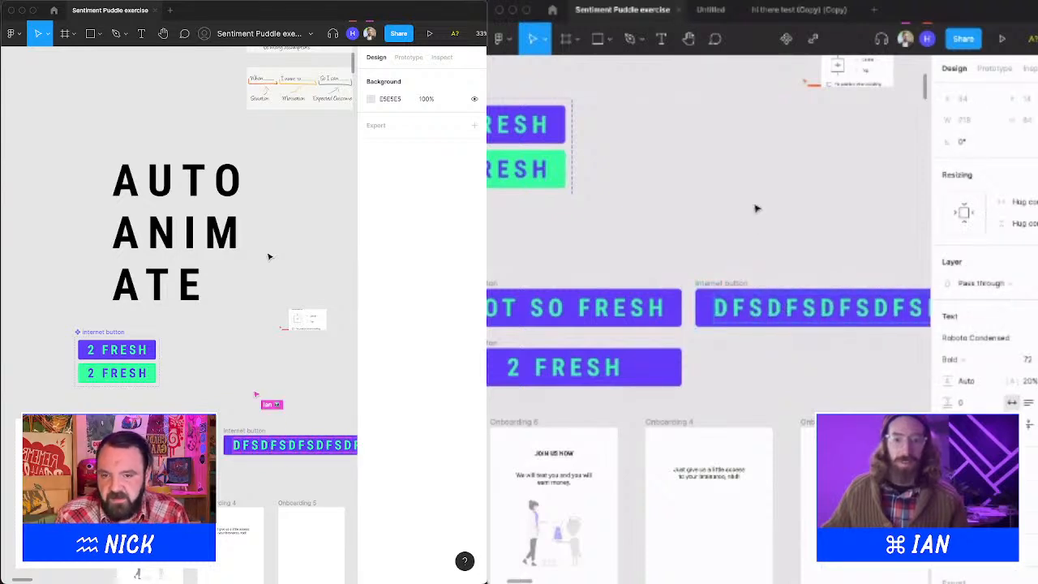
key(ctrl+z)
key(Escape)
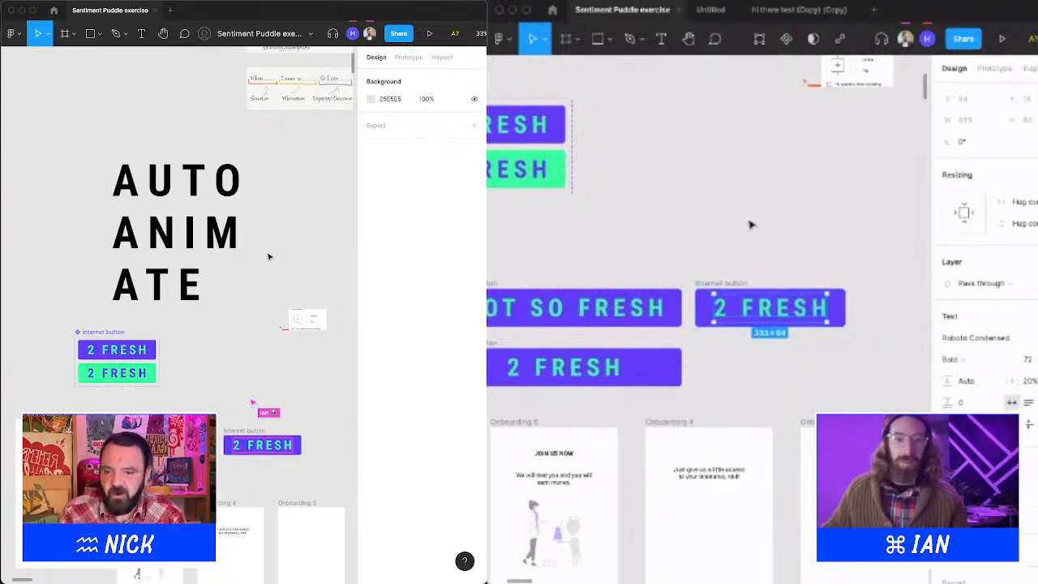
key(Escape)
Examine the resizing settings of the auto layout 2 FRESH button's frame and of its text.
click(726, 284)
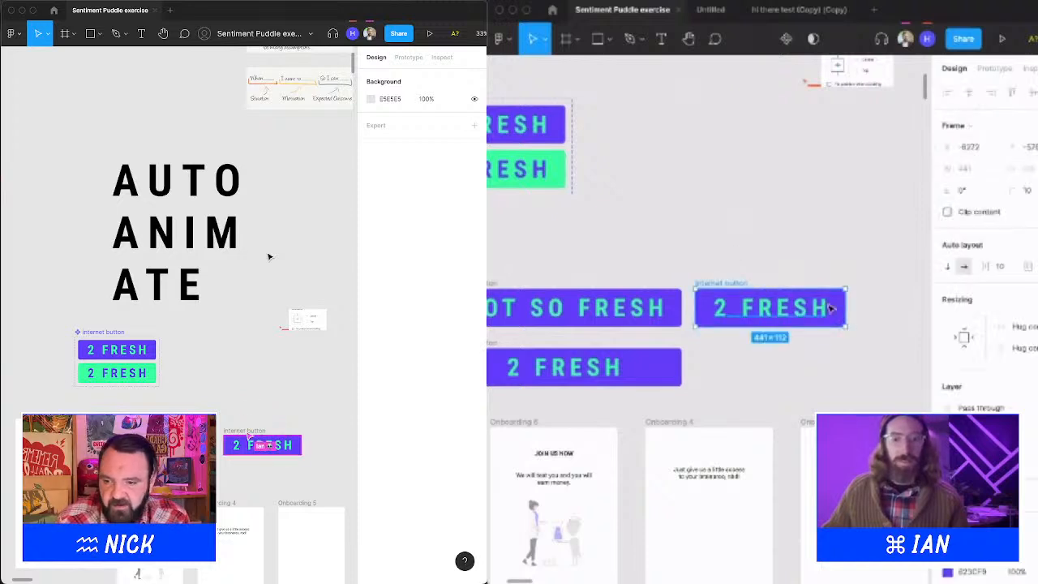
drag(846, 326, 862, 375)
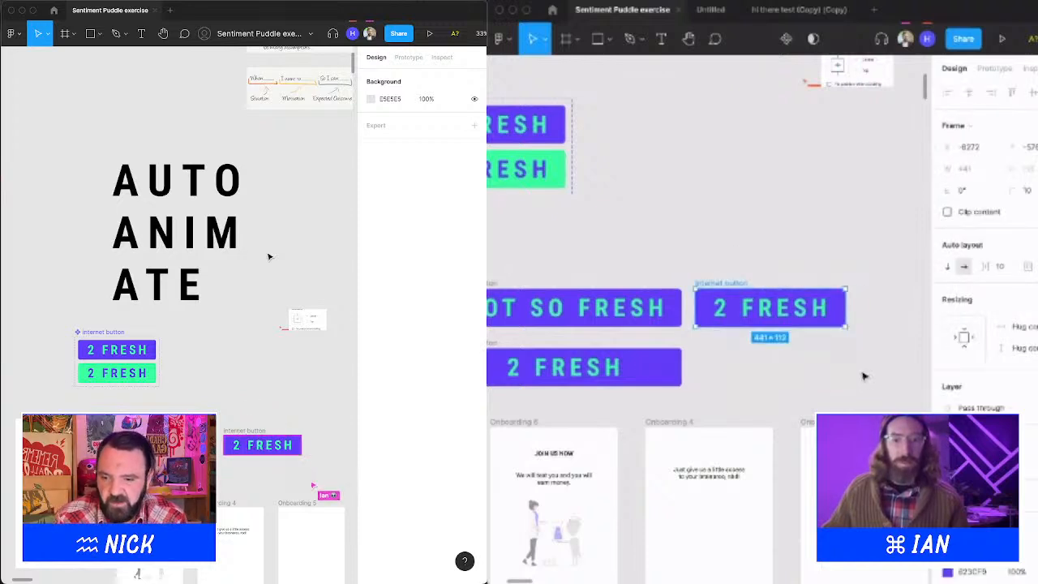
key(ctrl+z)
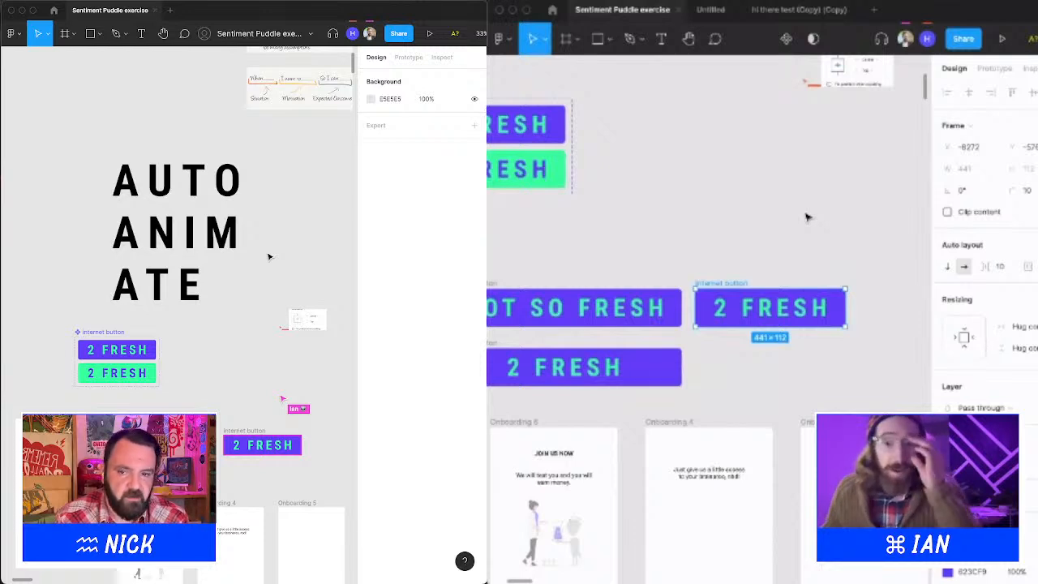
scroll(807, 217, down, 2)
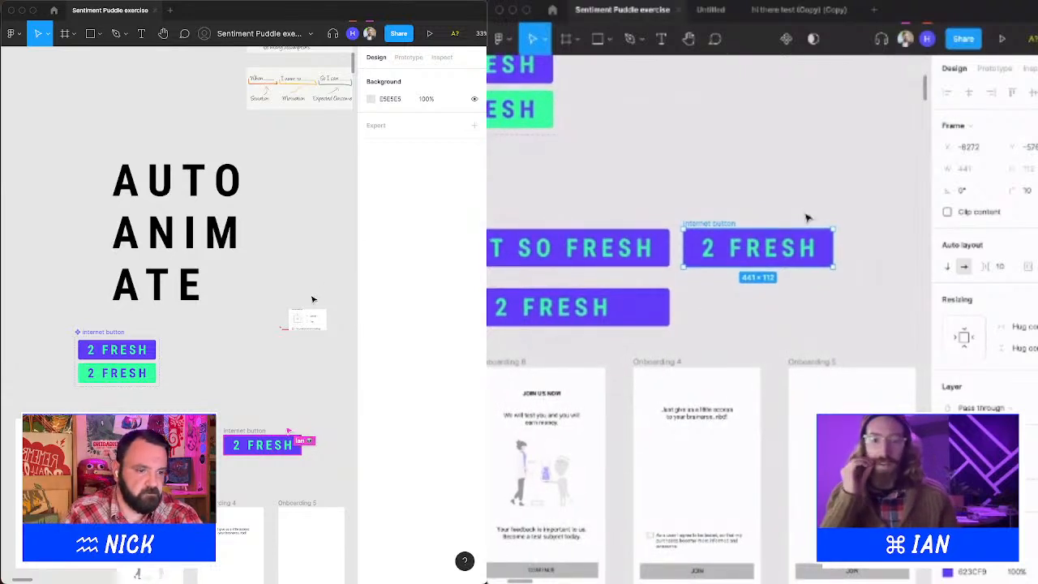
drag(254, 329, 246, 249)
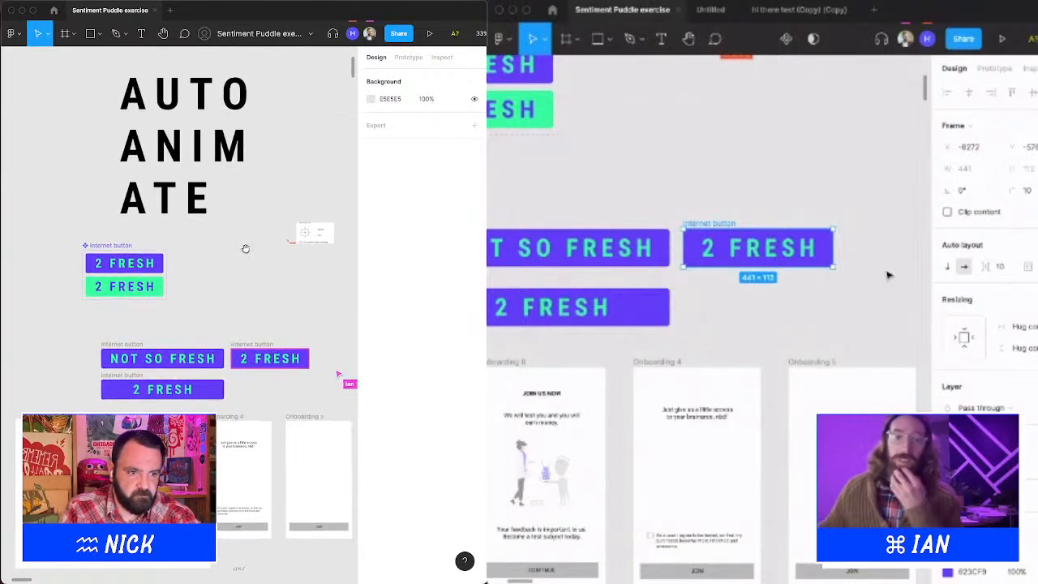
drag(230, 262, 207, 288)
double_click(789, 248)
drag(262, 212, 328, 299)
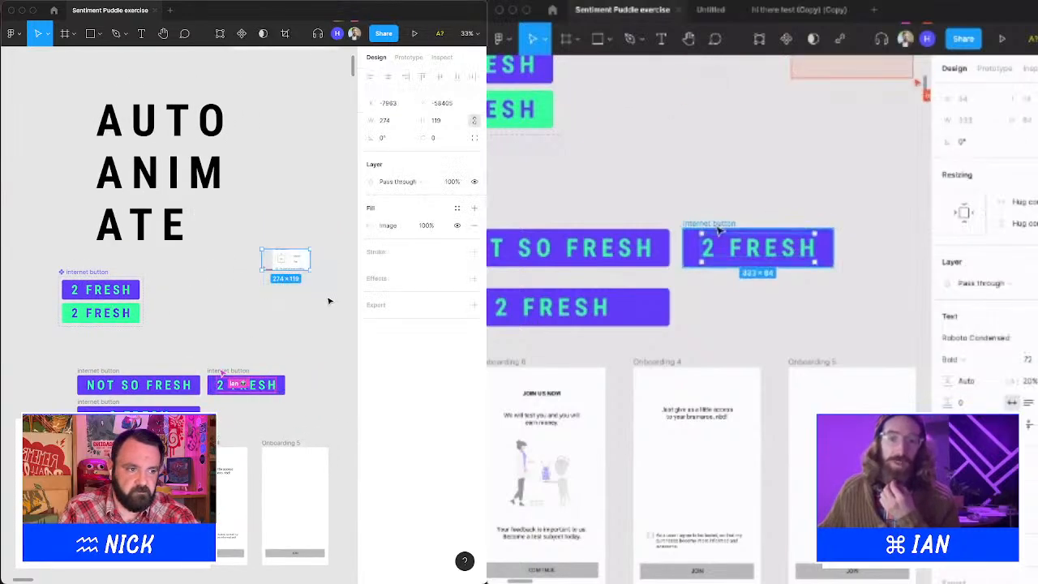
click(720, 226)
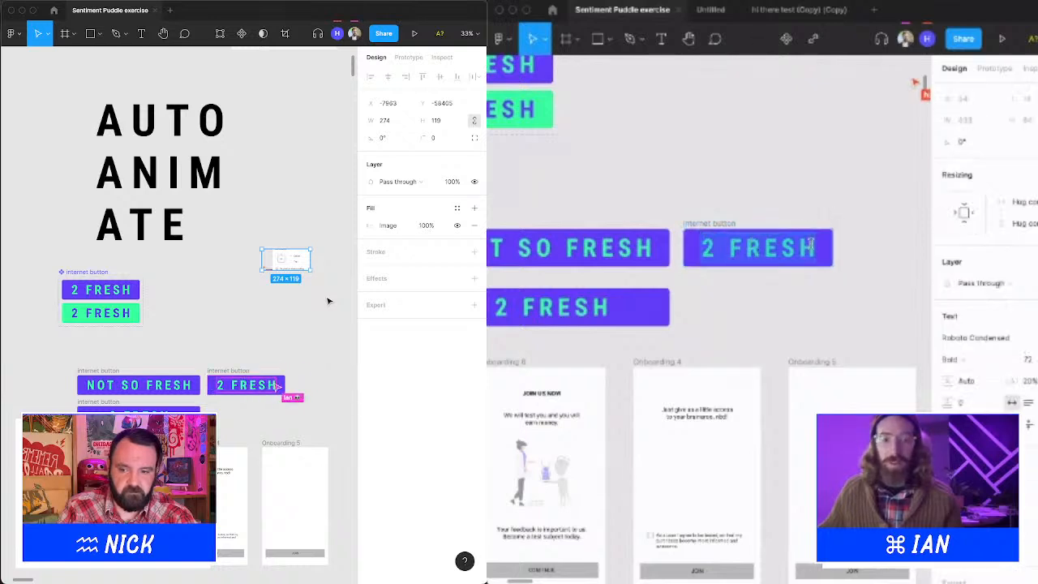
click(758, 255)
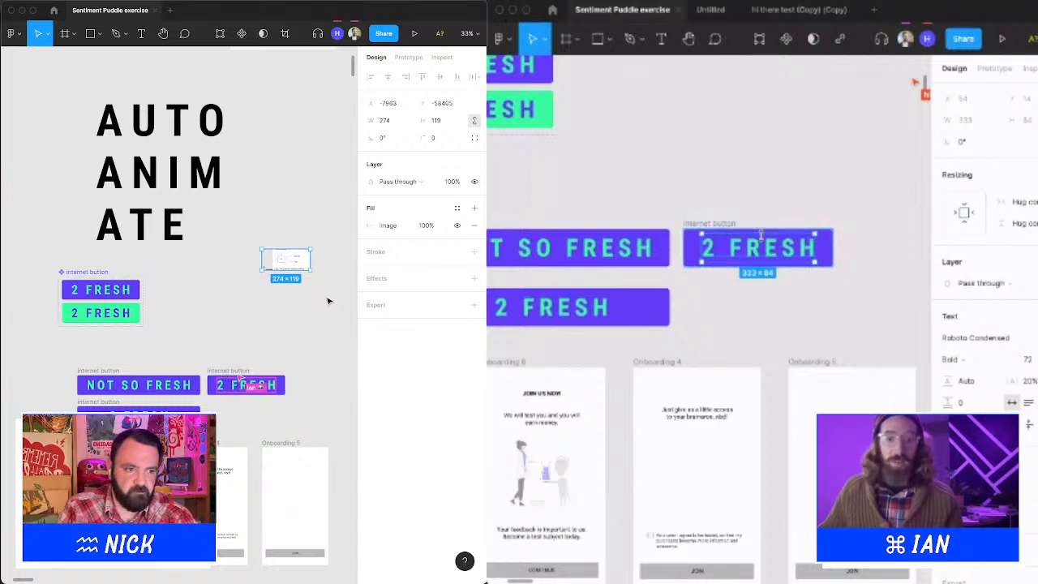
click(199, 319)
scroll(199, 323, down, 1)
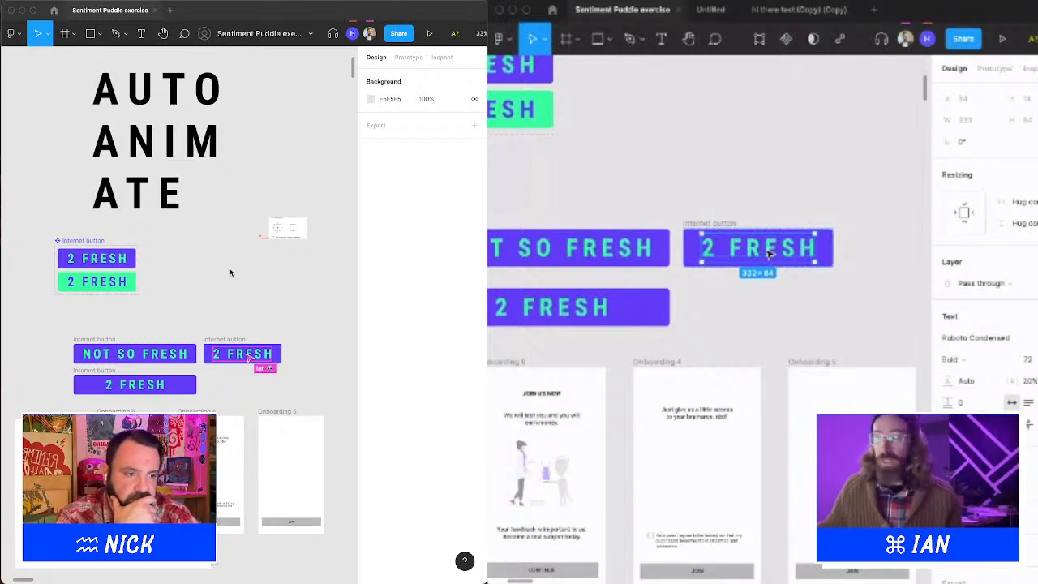
Try longer and shorter placeholder text such as DFSDFSDFFDG in the auto layout 2 FRESH button, and undo the text edits.
key(Return)
text(DFSDFSDF)
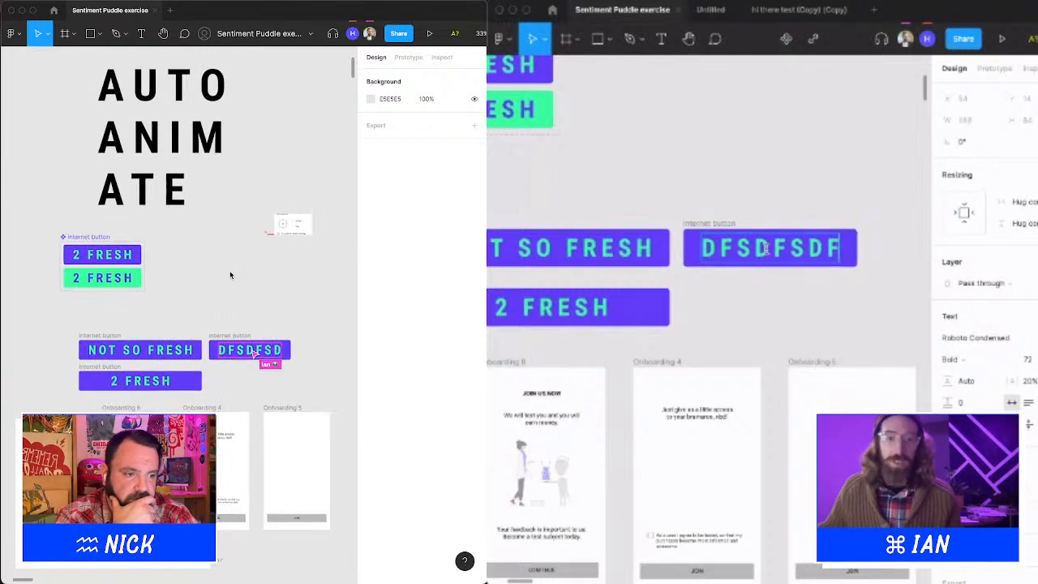
text(FDG)
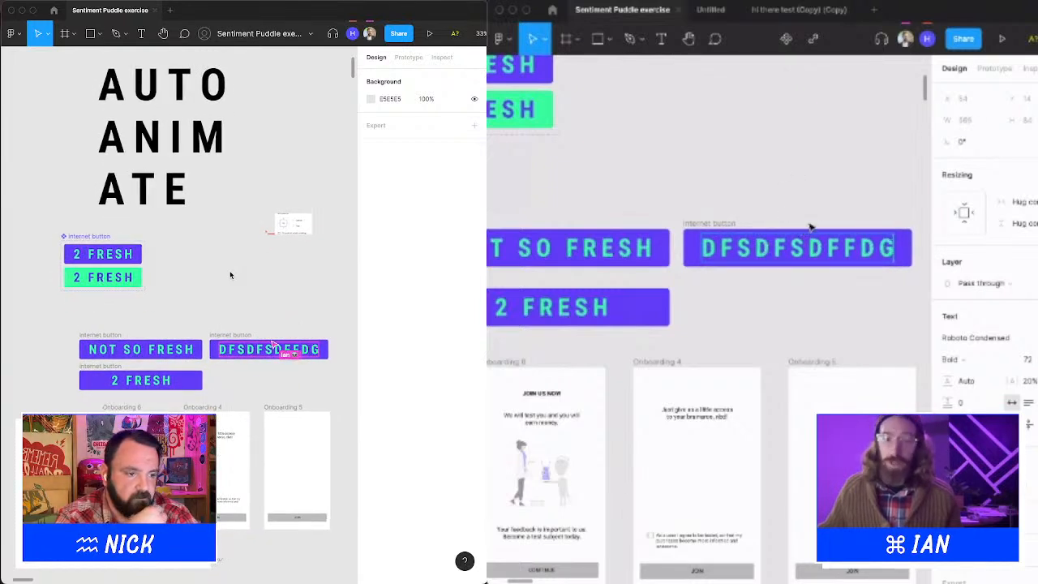
key(BackSpace)
key(BackSpace)
key(BackSpace)
key(BackSpace)
key(BackSpace)
key(BackSpace)
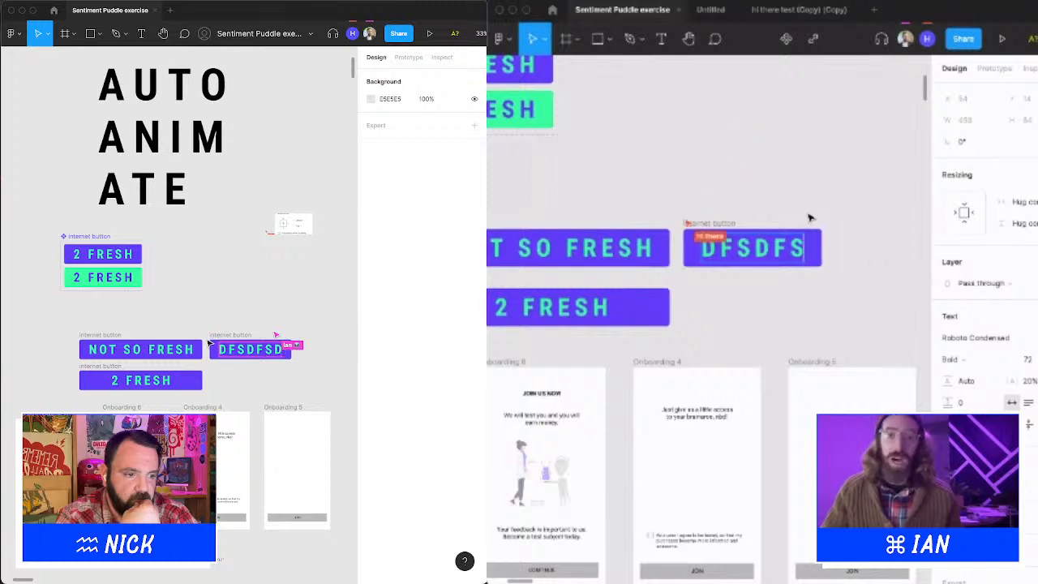
text(FSDFSD)
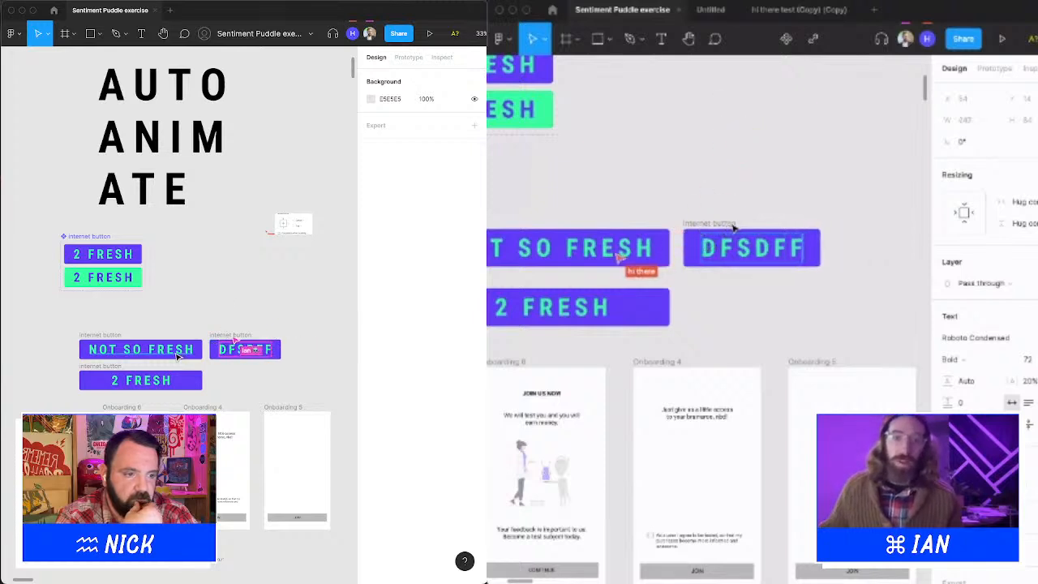
key(super+z)
key(super+z)
key(super+z)
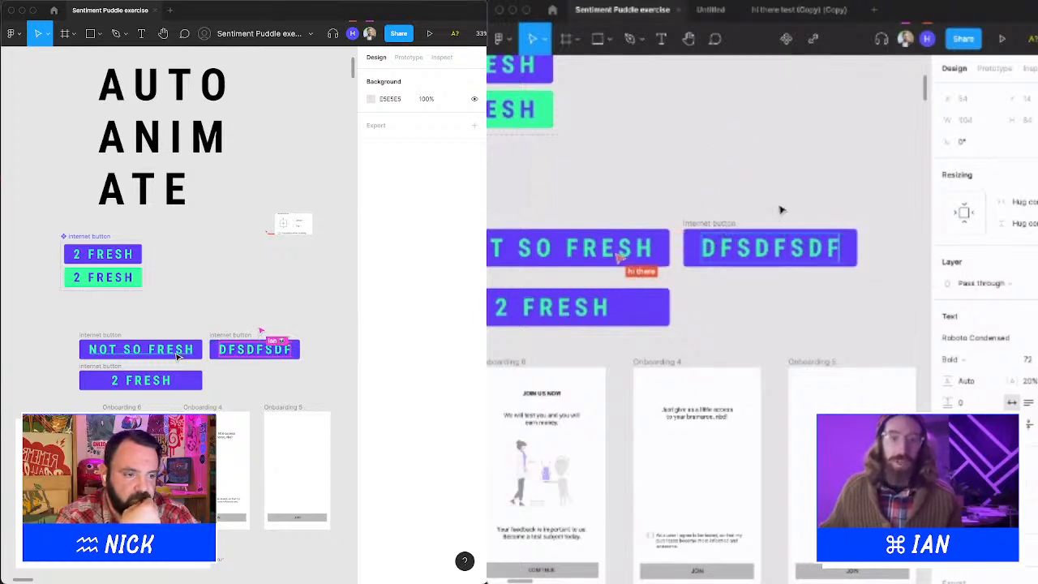
Stretch the auto layout 2 FRESH button horizontally to about 1157 px wide.
click(721, 227)
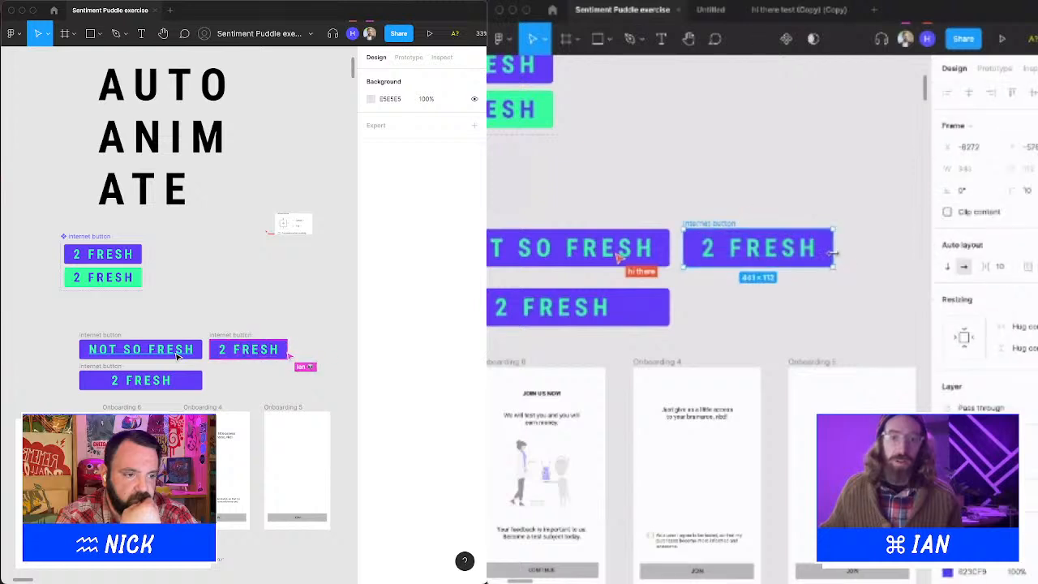
drag(831, 250, 930, 250)
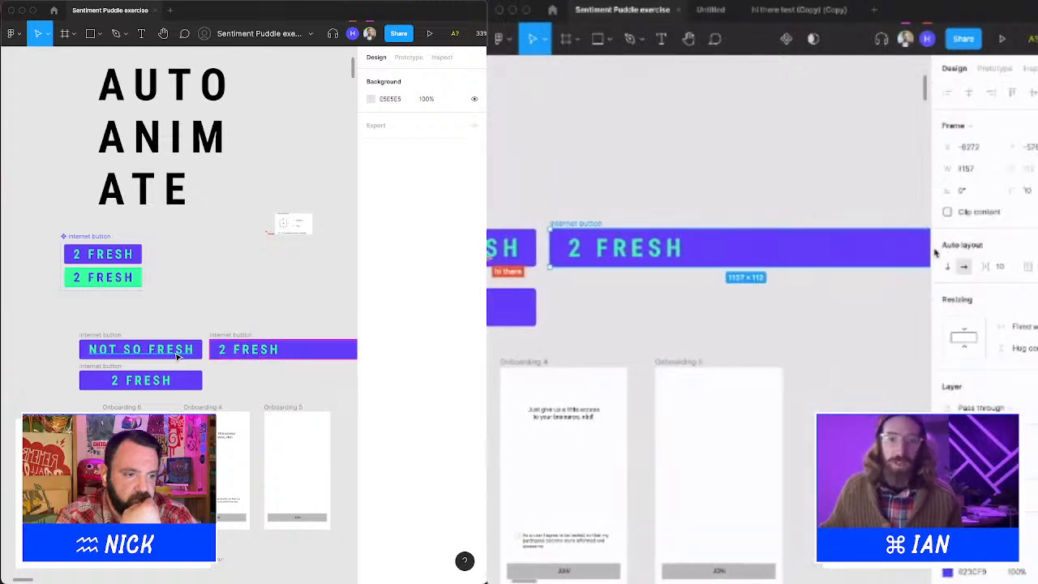
Undo the last horizontal stretch of the auto layout 2 FRESH button.
key(super+z)
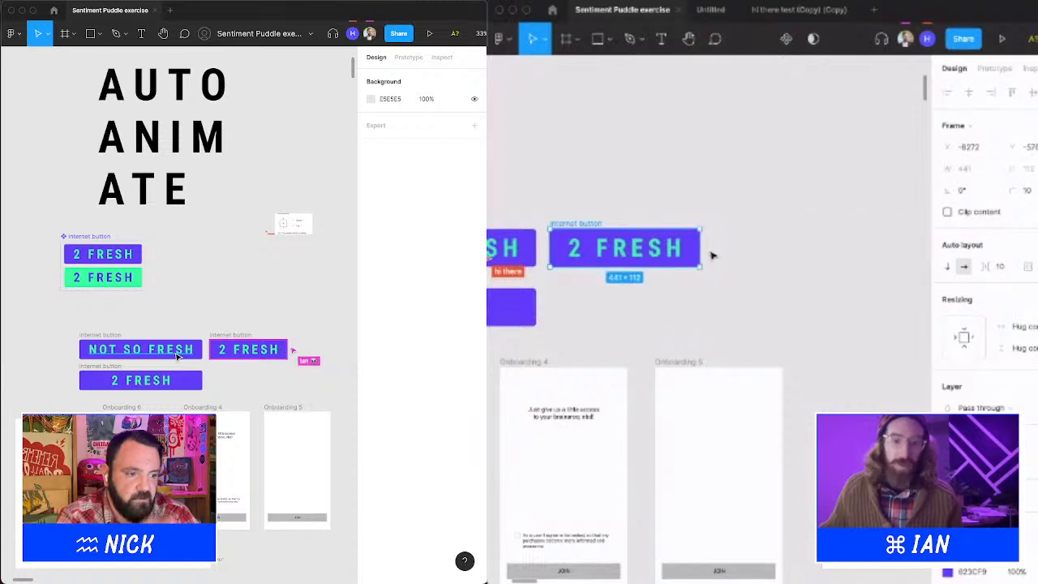
scroll(697, 247, down, 3)
scroll(706, 233, left, 4)
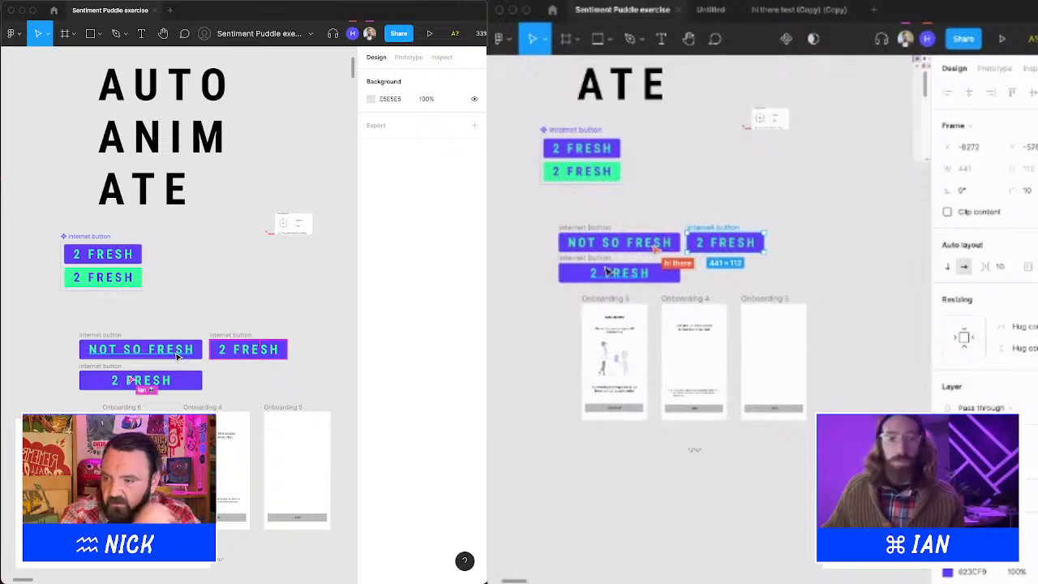
Switch the NOT SO FRESH button's horizontal resizing to Fixed width and stretch it to about 766 px wide.
click(122, 333)
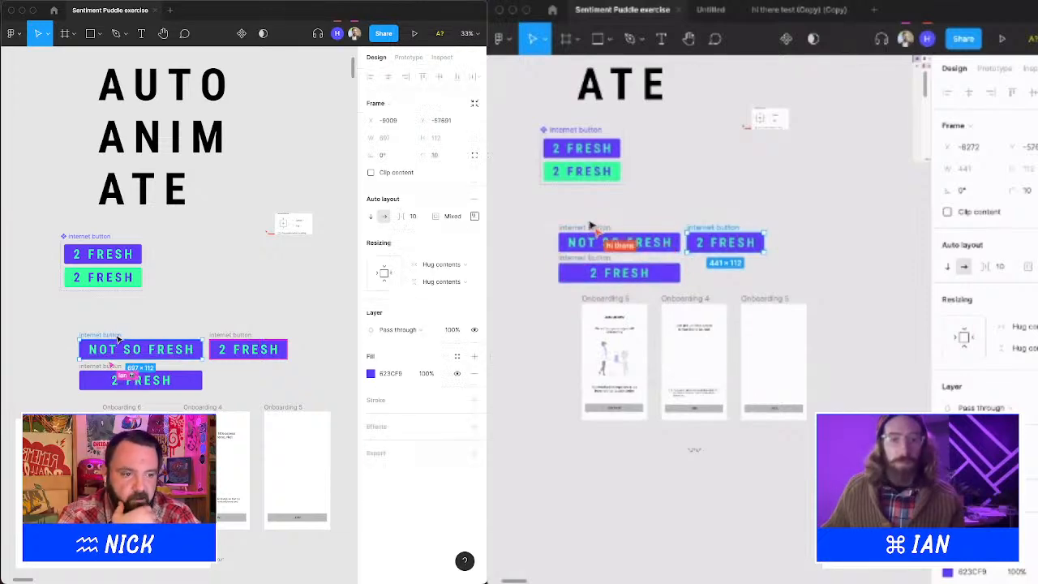
click(591, 229)
scroll(591, 231, up, 5)
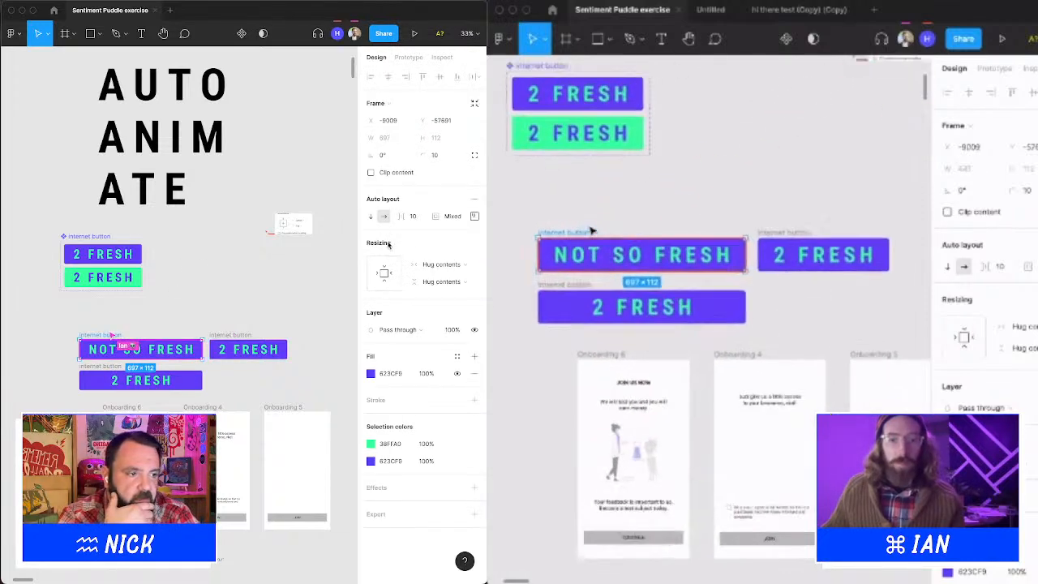
scroll(591, 231, left, 3)
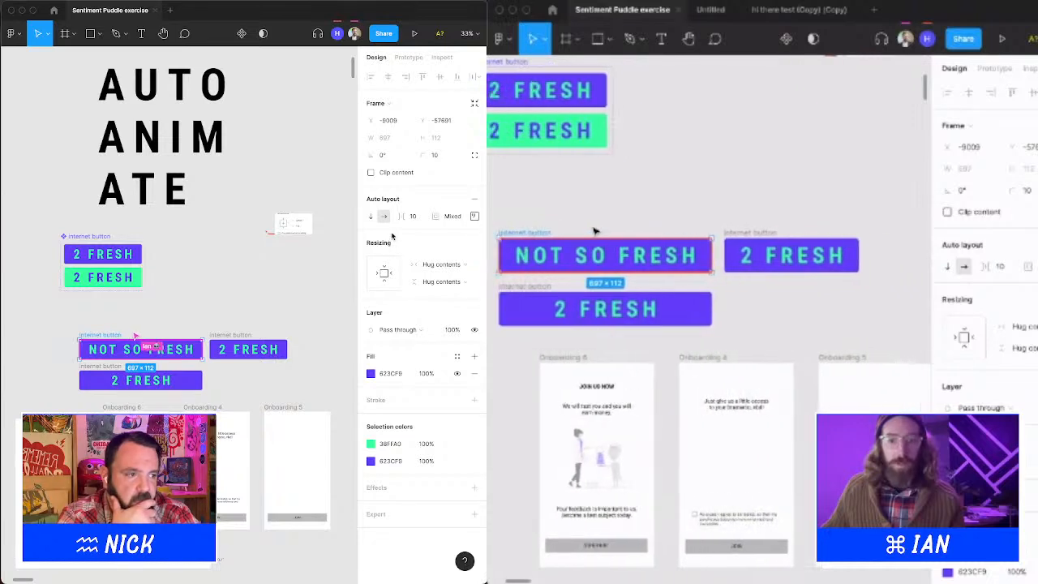
click(459, 265)
click(544, 293)
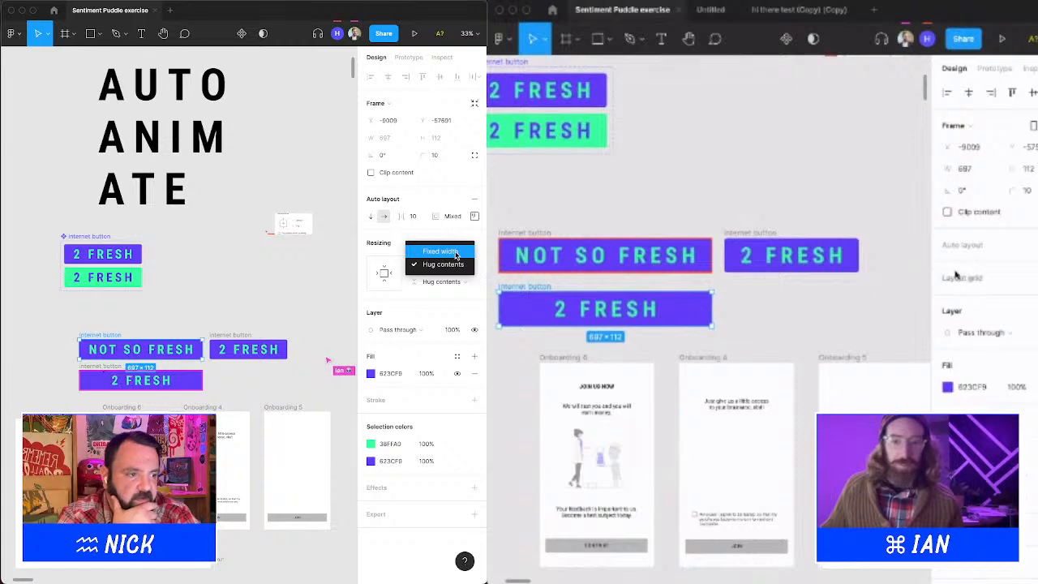
click(455, 253)
mouse_move(204, 352)
mouse_down()
mouse_move(147, 353)
mouse_move(214, 357)
mouse_up()
click(755, 234)
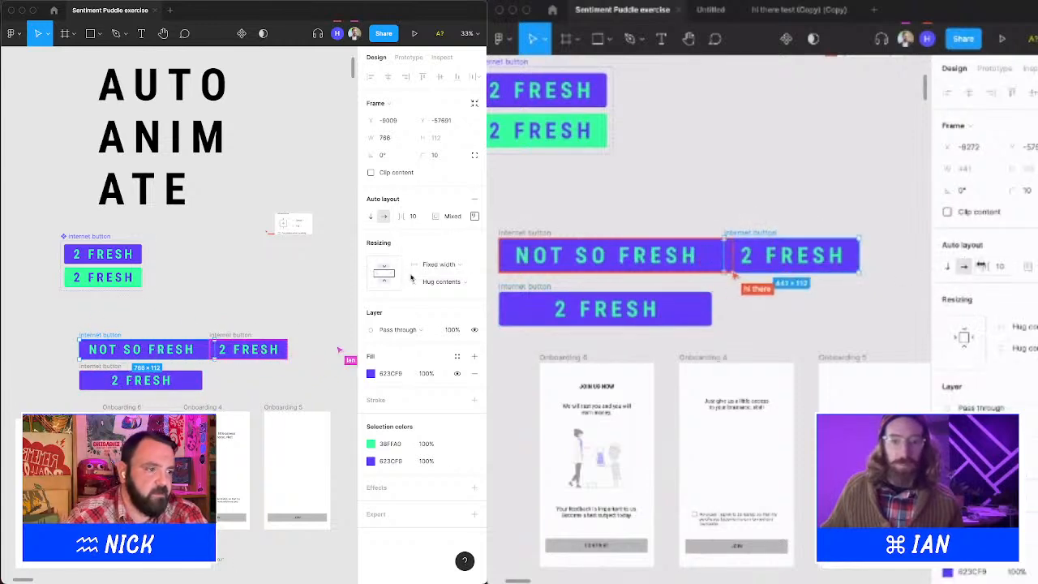
Set the NOT SO FRESH button's horizontal resizing to Hug contents, then try stretching the button and undo the stretch.
click(437, 265)
click(438, 278)
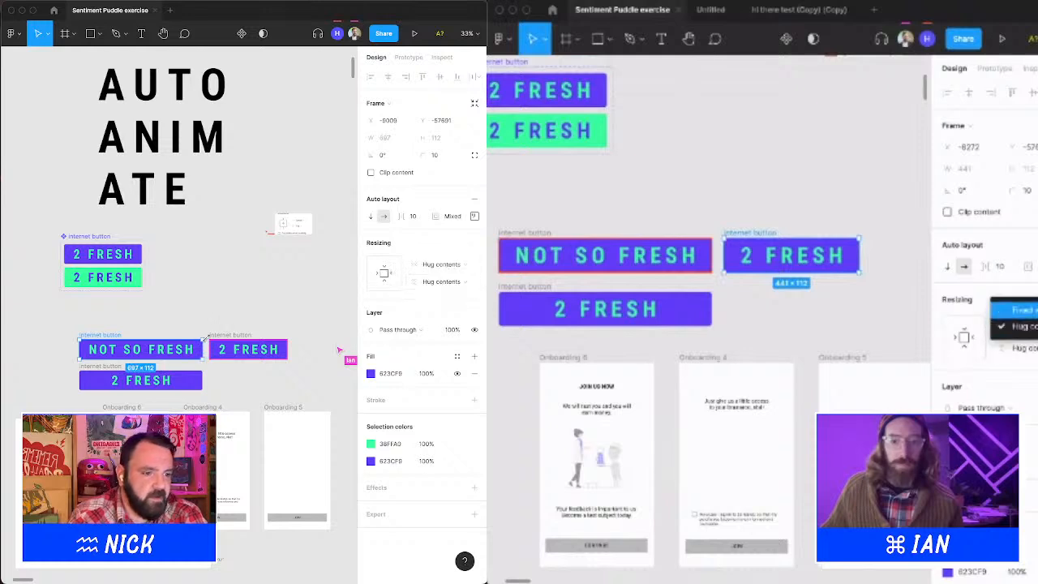
mouse_move(204, 353)
mouse_down()
mouse_move(146, 355)
mouse_move(214, 362)
mouse_up()
key(super+z)
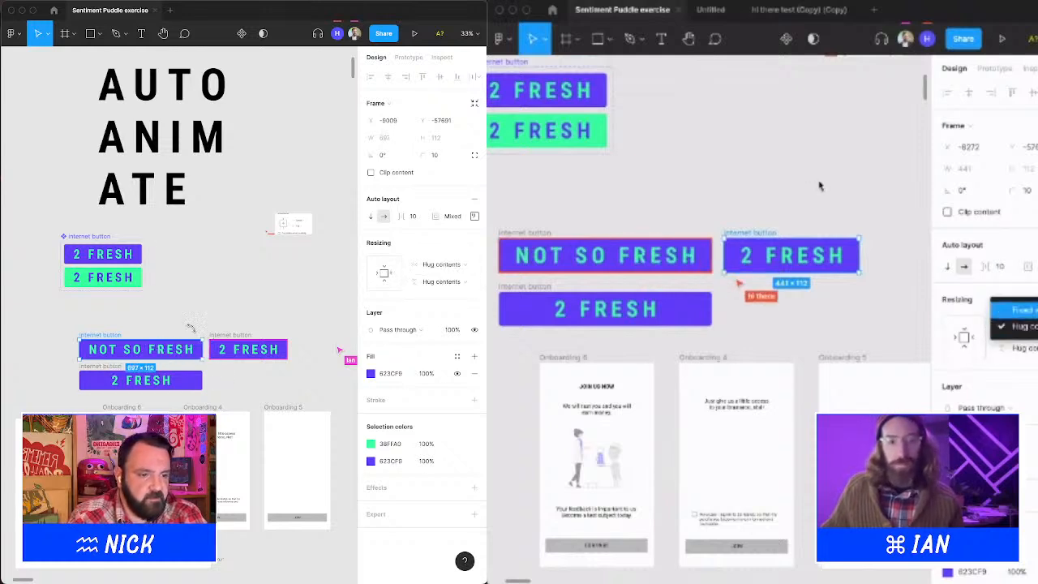
Move the auto layout 2 FRESH button farther right, leaving a wide gap beside the NOT SO FRESH button.
scroll(797, 203, down, 3)
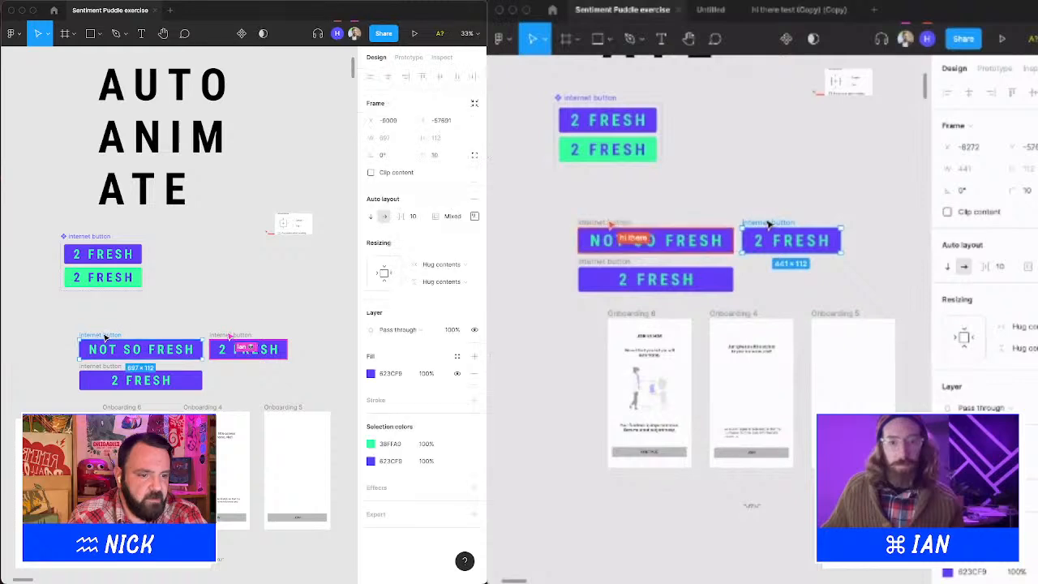
drag(768, 224, 839, 227)
scroll(840, 227, right, 1)
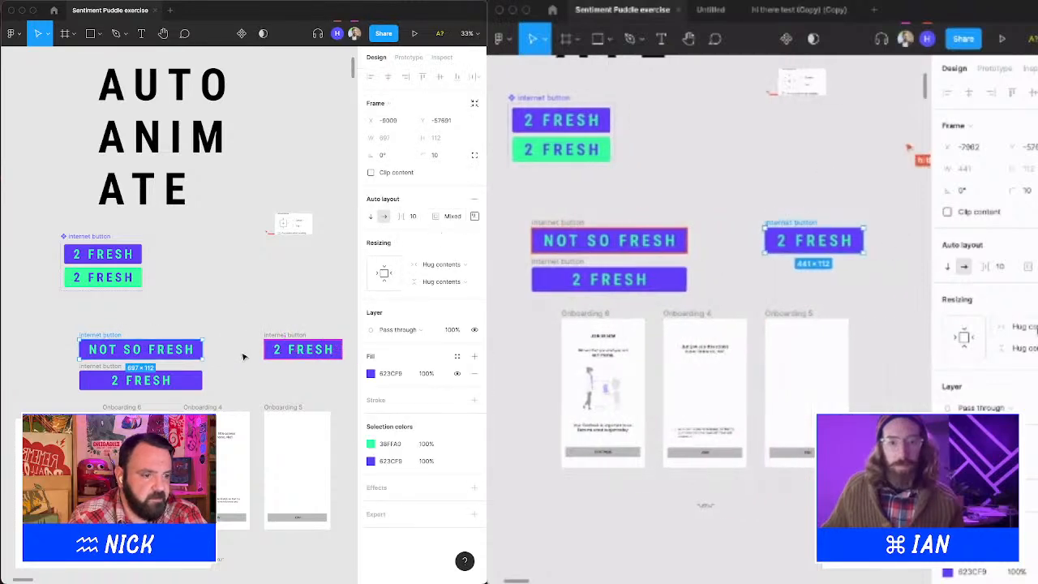
Try widening the NOT SO FRESH button and the 2 FRESH button, the latter to about 631 px, and fit NOT SO FRESH to its contents again.
drag(202, 349, 234, 350)
key(super+z)
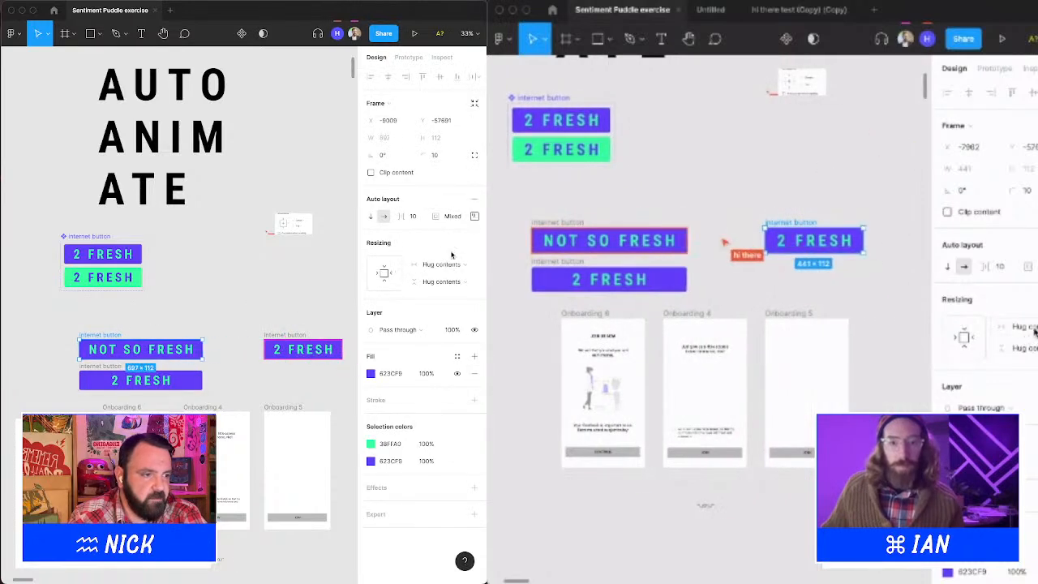
drag(203, 349, 237, 349)
drag(863, 238, 909, 238)
double_click(178, 354)
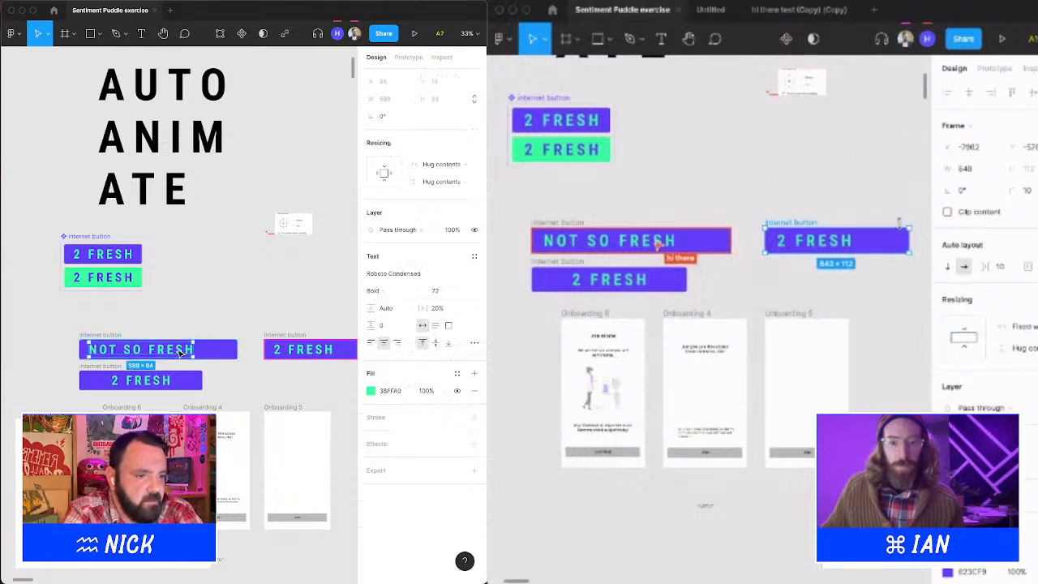
key(super+z)
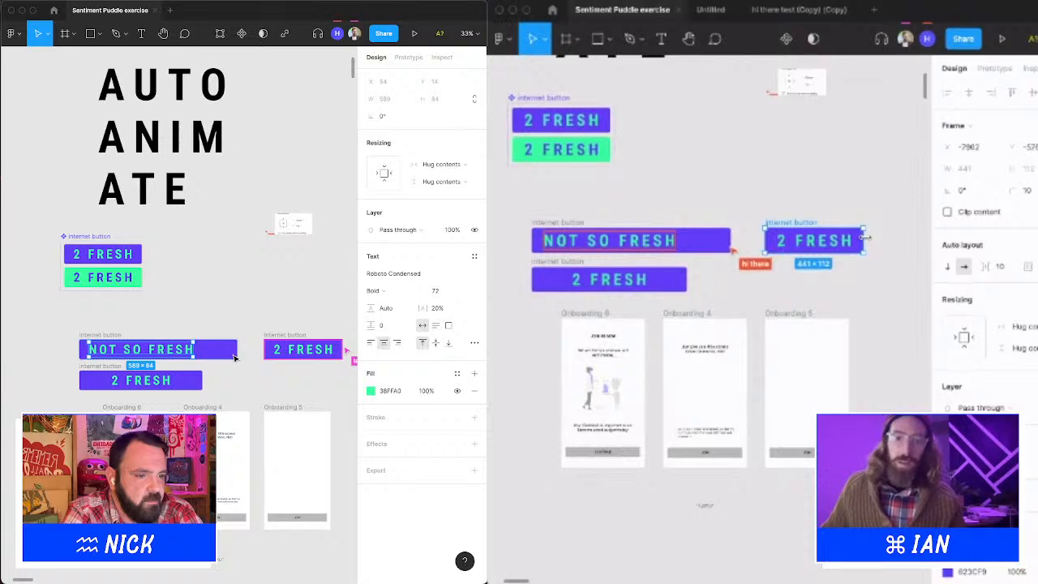
drag(864, 238, 906, 238)
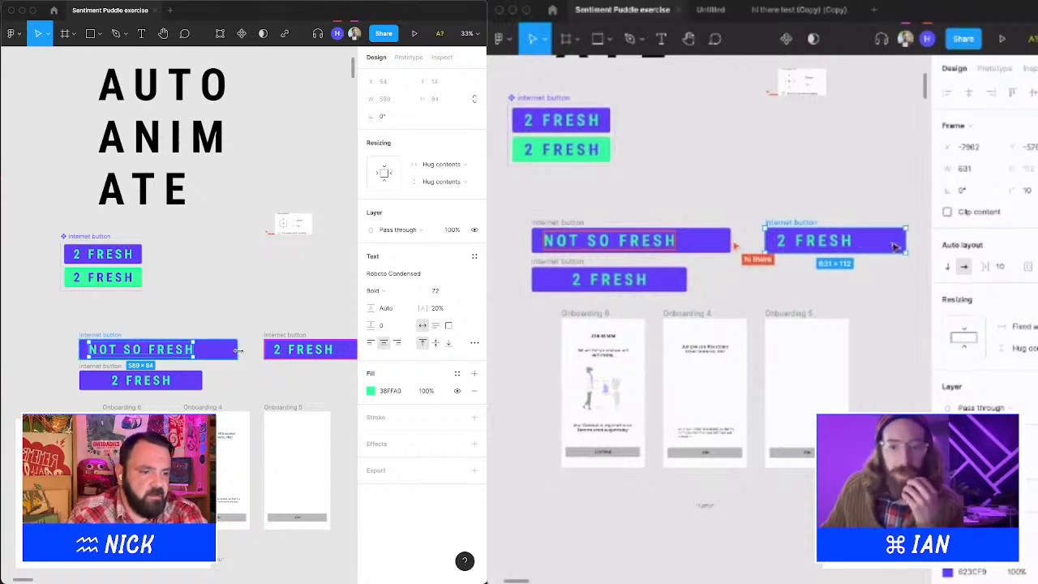
double_click(239, 352)
Try the text FSDFSDF in the stretched 2 FRESH button, and undo both the text change and the stretch.
double_click(845, 240)
scroll(241, 354, right, 3)
text(FSDFSDF)
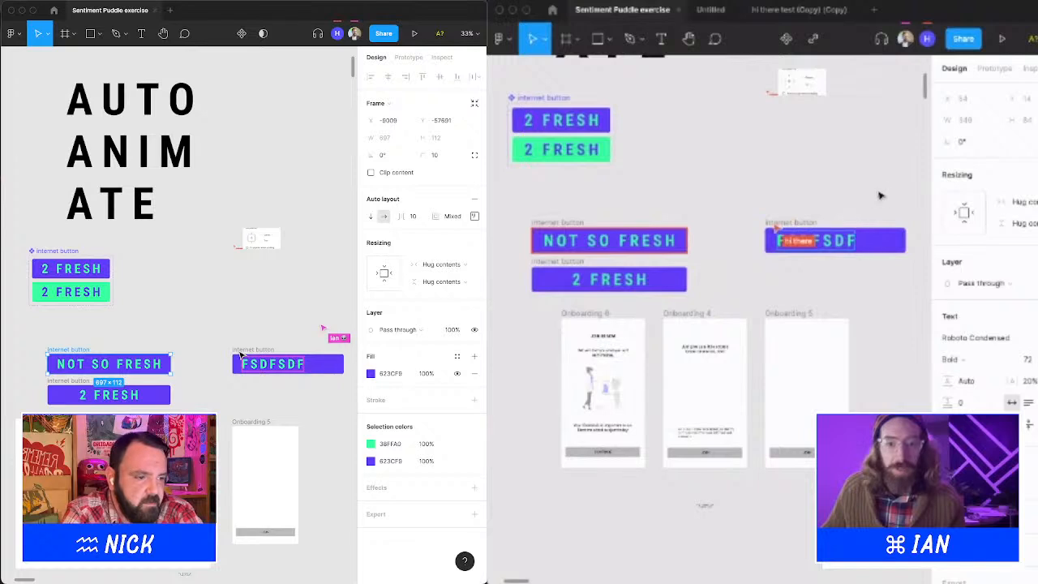
key(Escape)
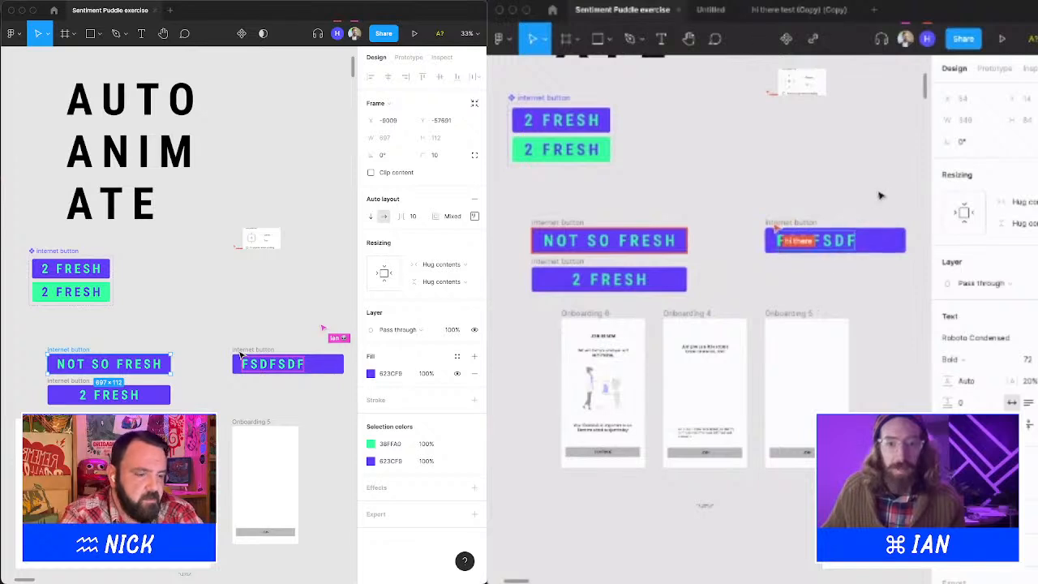
key(ctrl+z)
key(ctrl+z)
key(ctrl+z)
key(ctrl+z)
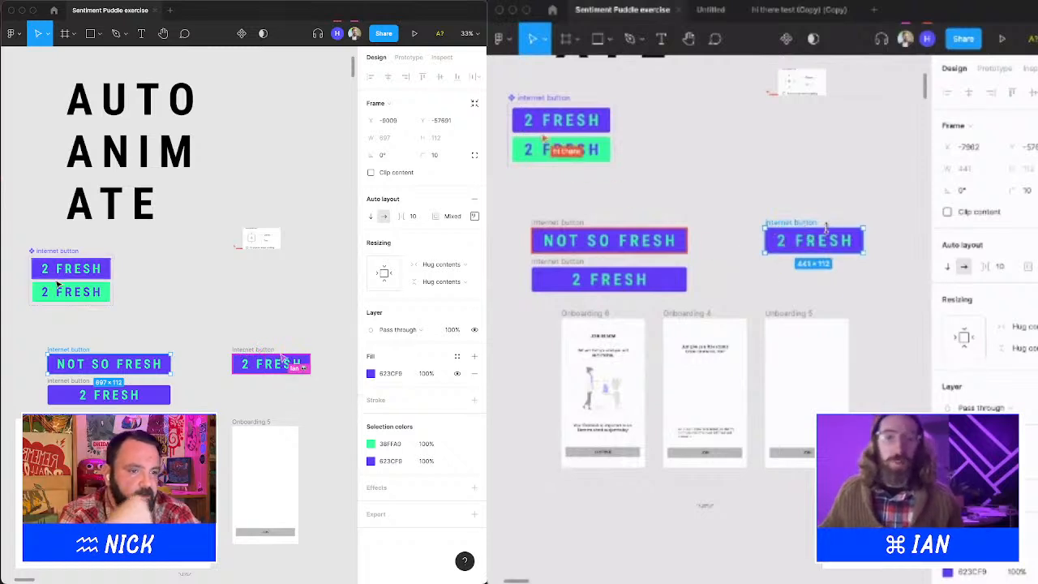
Move the internet button component set directly above the NOT SO FRESH button, aligned with its left edge.
drag(43, 259, 62, 277)
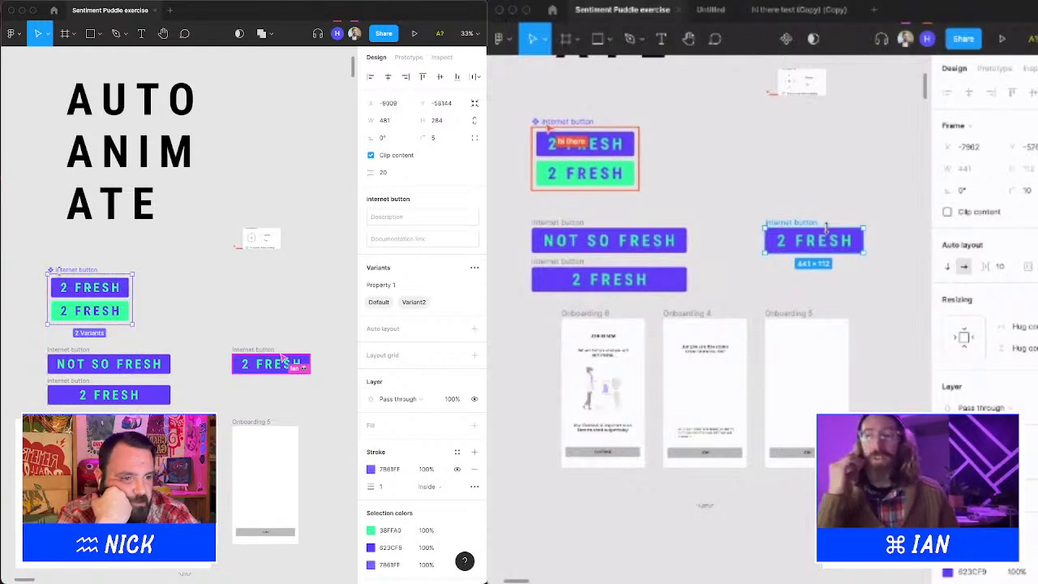
scroll(60, 275, up, 2)
scroll(61, 276, left, 1)
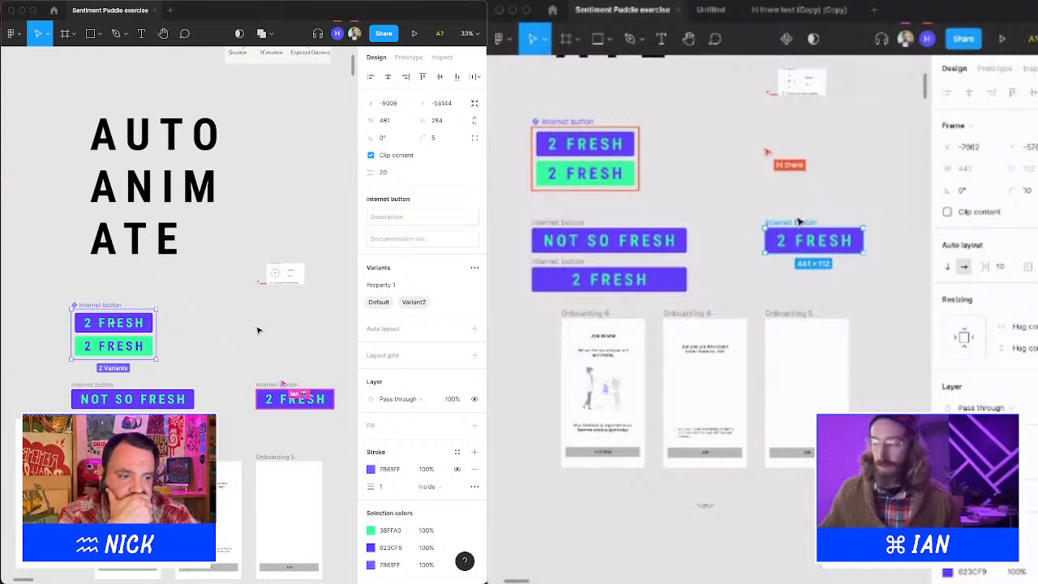
scroll(799, 222, left, 1)
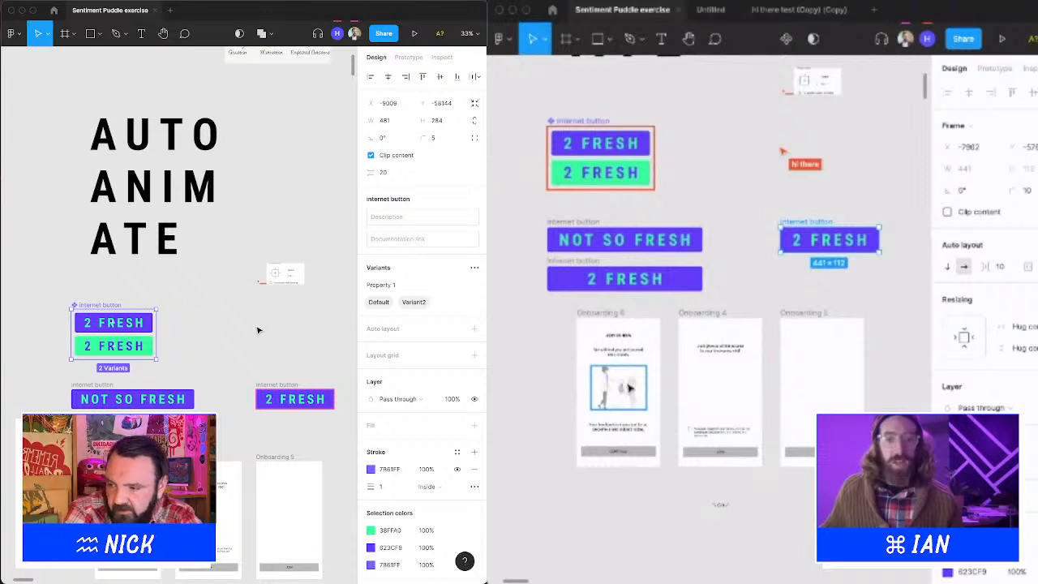
Move the auto layout 2 FRESH button slightly upward.
scroll(629, 387, right, 5)
scroll(597, 241, left, 3)
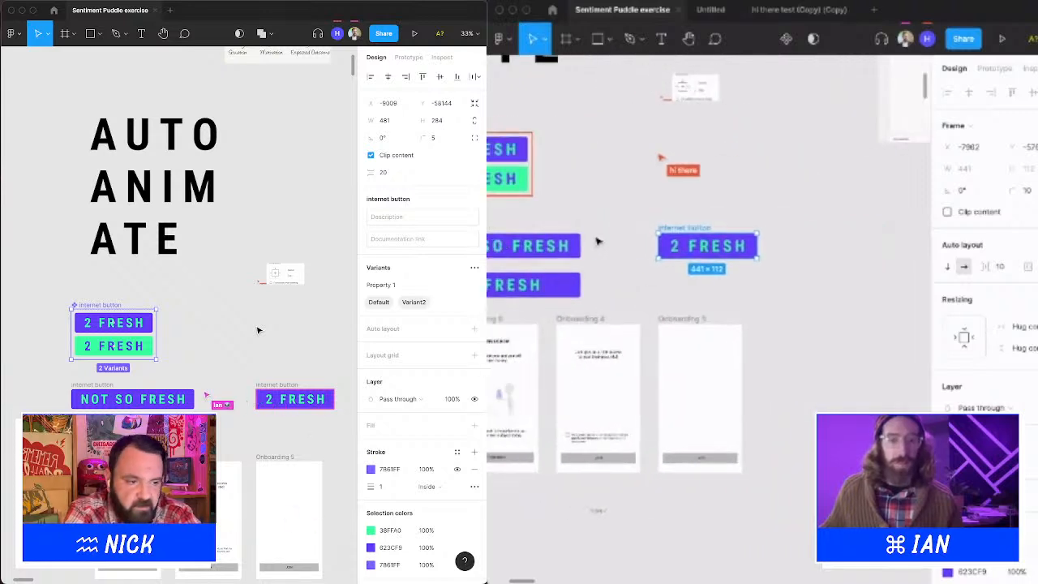
scroll(598, 241, up, 1)
scroll(729, 130, up, 3)
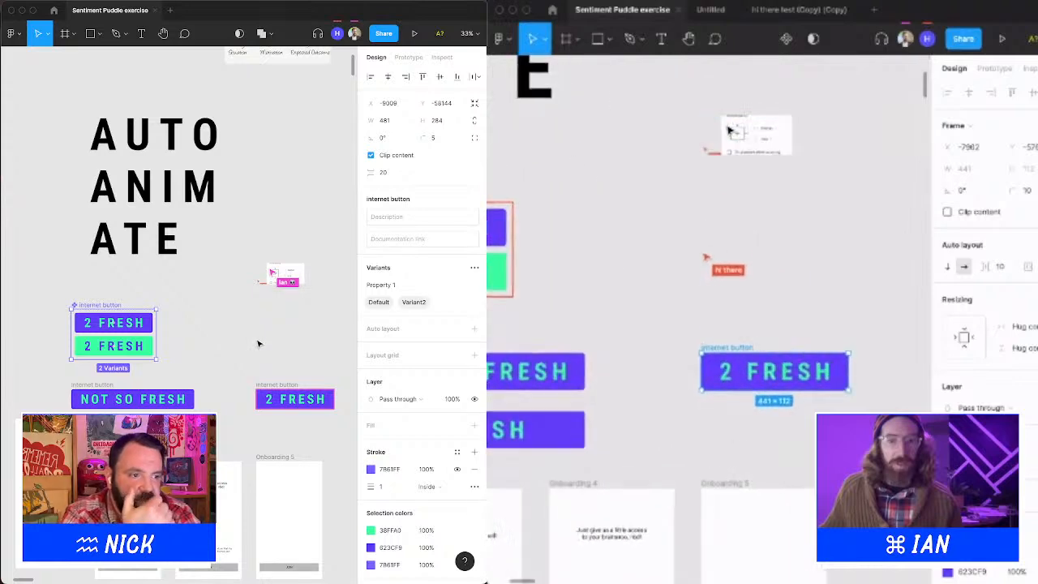
scroll(728, 130, down, 5)
mouse_move(741, 241)
mouse_down()
mouse_move(743, 213)
mouse_move(738, 232)
mouse_up()
scroll(739, 234, up, 5)
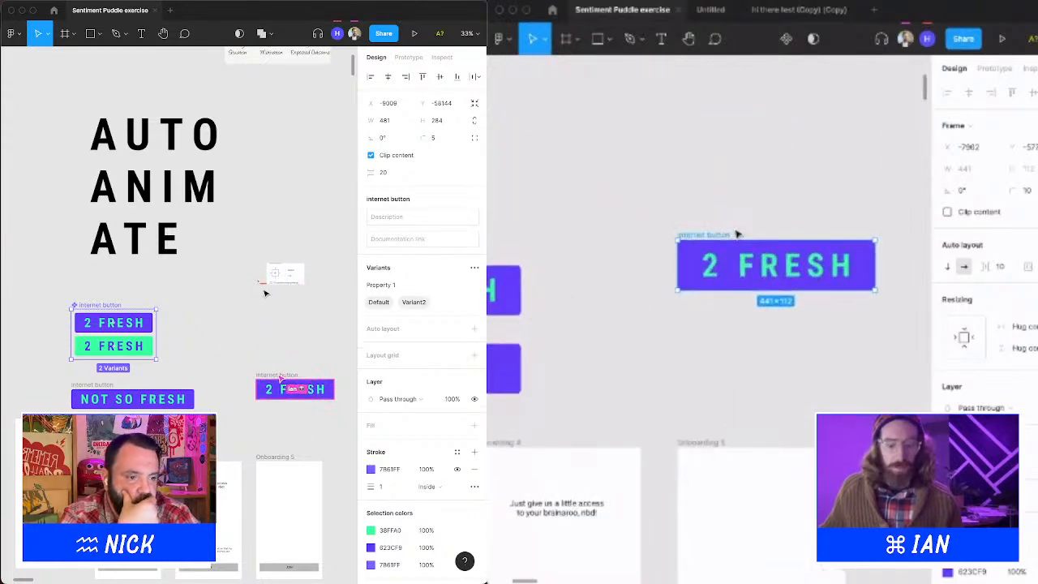
scroll(712, 232, down, 4)
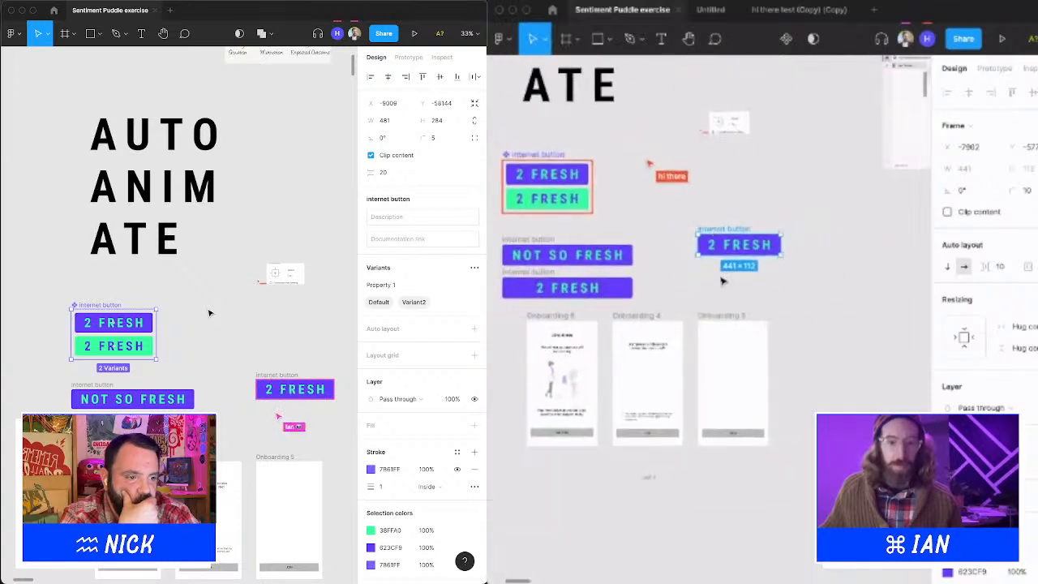
Duplicate the Onboarding 5 frame to its right and place the auto layout 2 FRESH button inside the copy.
click(720, 319)
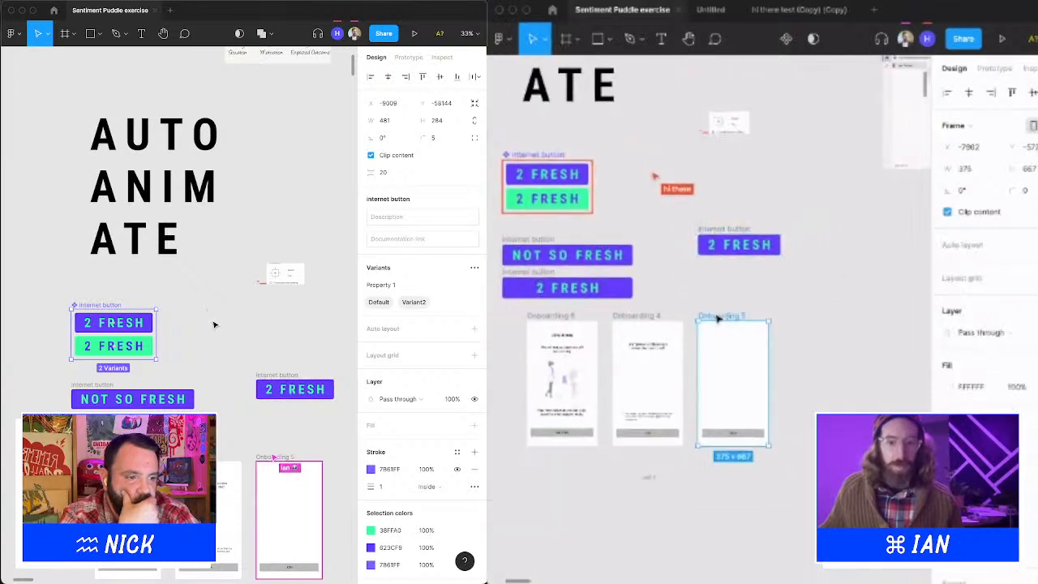
drag(717, 319, 839, 319)
click(719, 241)
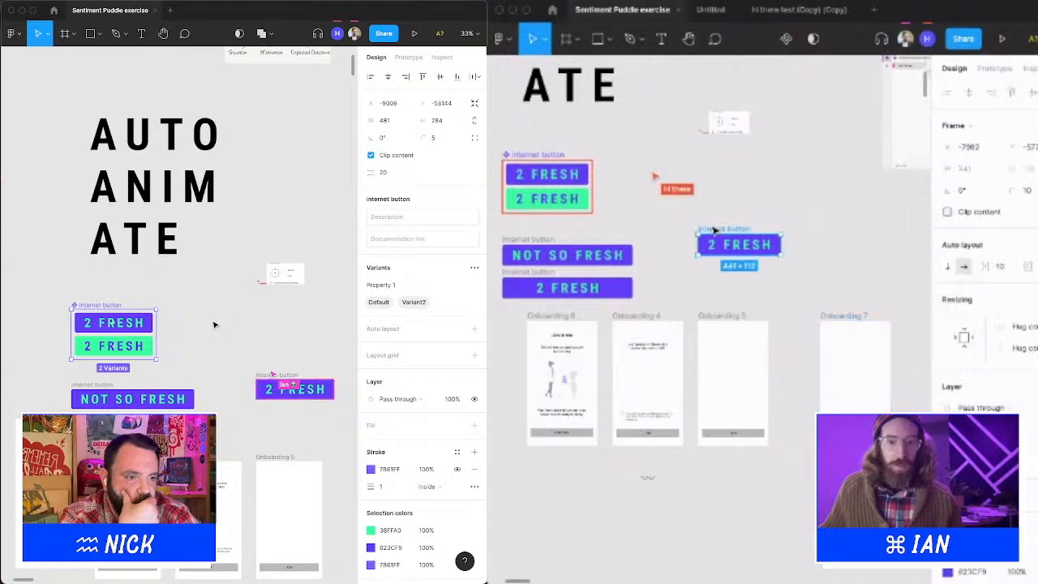
drag(719, 241, 843, 347)
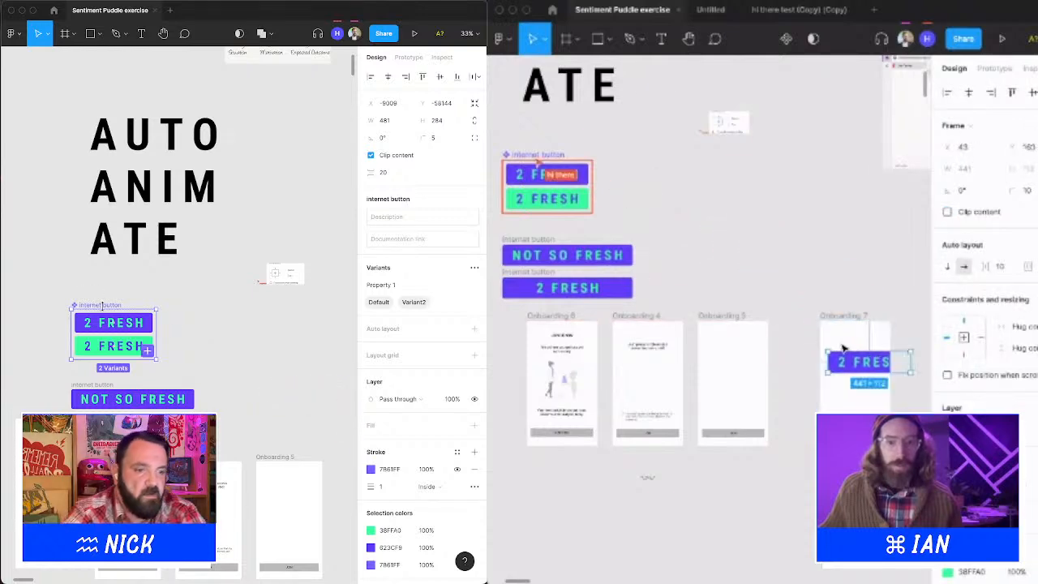
scroll(860, 365, up, 3)
scroll(102, 306, left, 1)
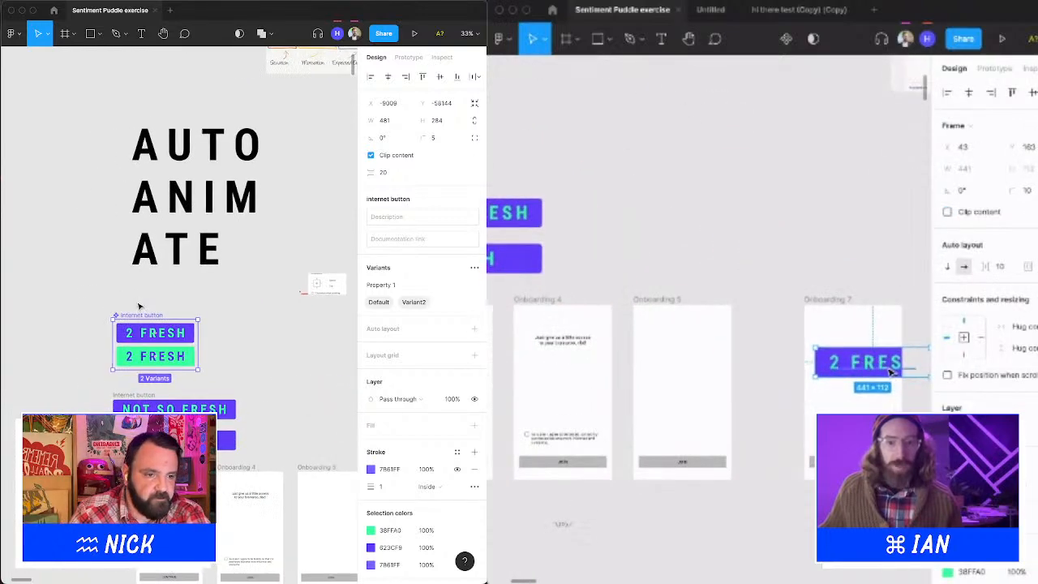
Move the internet button component set up and to the right, and delete the small settings screenshot beside it.
scroll(901, 373, down, 3)
drag(146, 315, 167, 297)
click(851, 318)
scroll(850, 322, right, 2)
scroll(175, 302, right, 3)
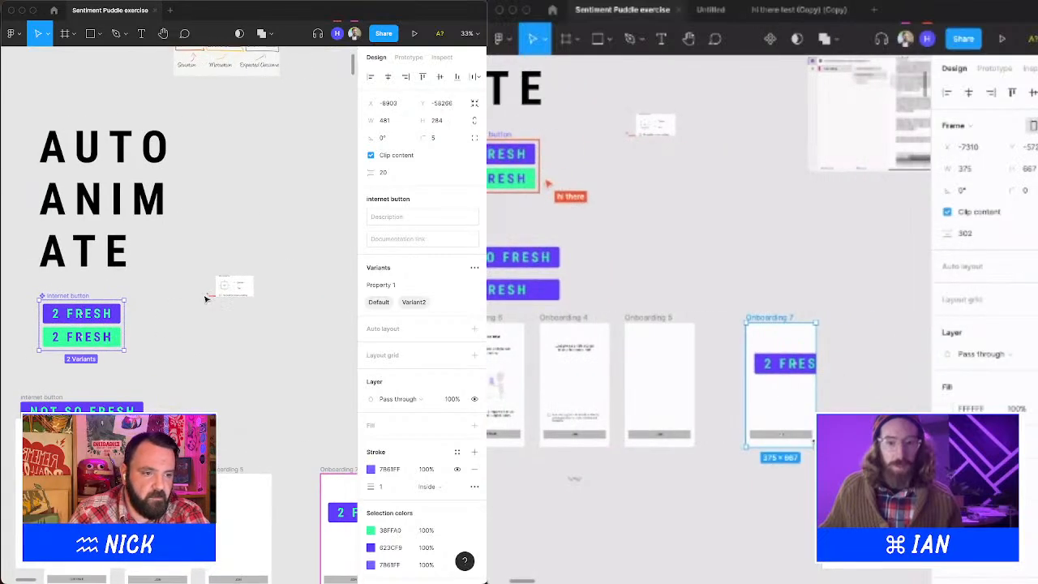
click(230, 288)
key(Delete)
Enlarge the Onboarding 7 frame so it holds the whole 2 FRESH button, and select the grey JOIN button inside it.
drag(813, 446, 855, 479)
scroll(209, 268, left, 1)
click(769, 440)
Draw a frame about 631 × 549 px beside the component set, and delete the grey JOIN button from Onboarding 7.
click(65, 33)
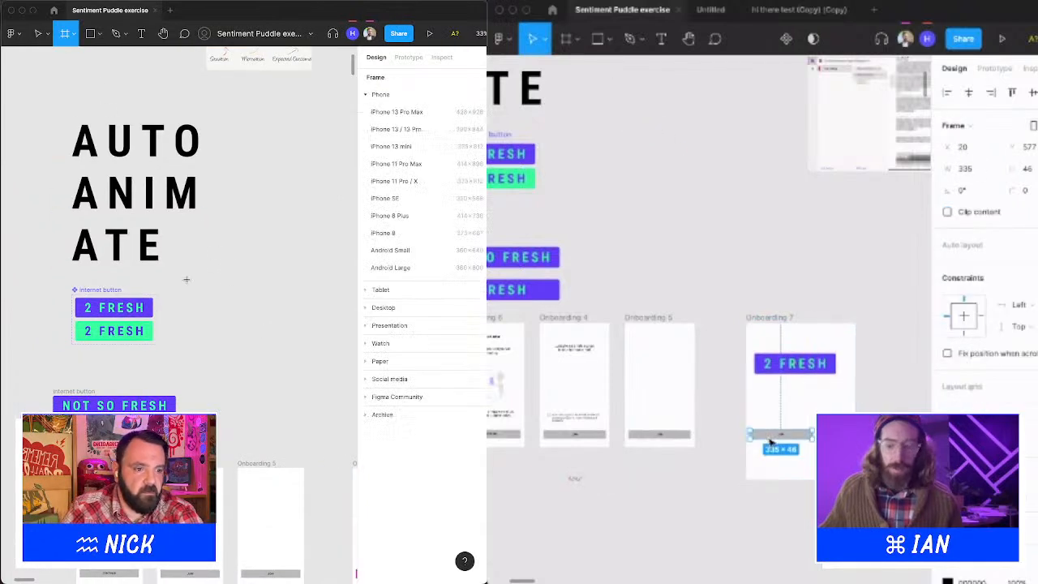
drag(180, 274, 293, 373)
key(Delete)
click(801, 367)
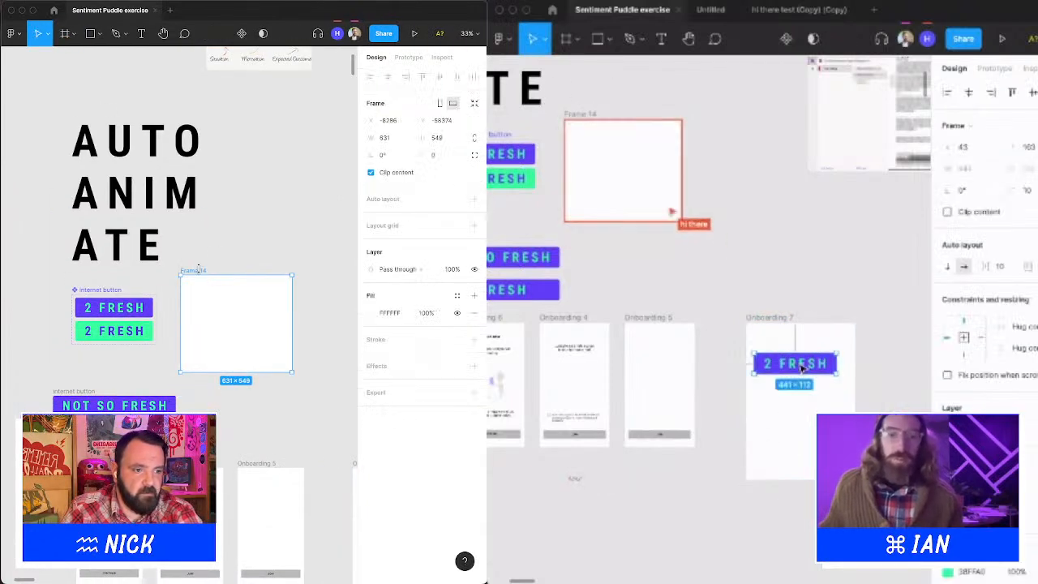
Rename the new empty frame beside the component set as sample1.
double_click(200, 274)
text(sample1)
scroll(805, 369, left, 5)
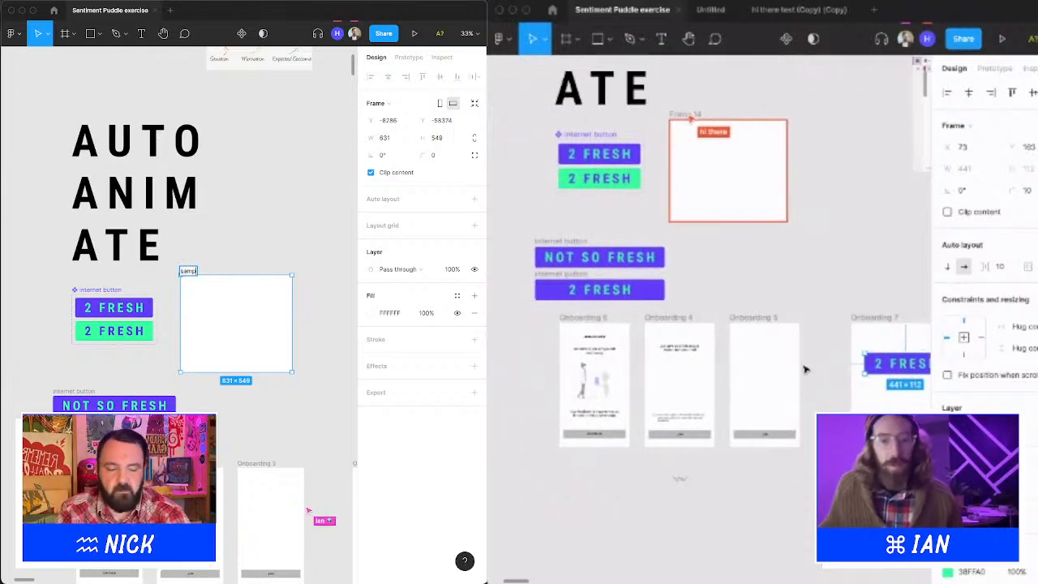
Delete the Onboarding 7 frame together with the 2 FRESH button inside it.
scroll(701, 415, right, 4)
click(764, 323)
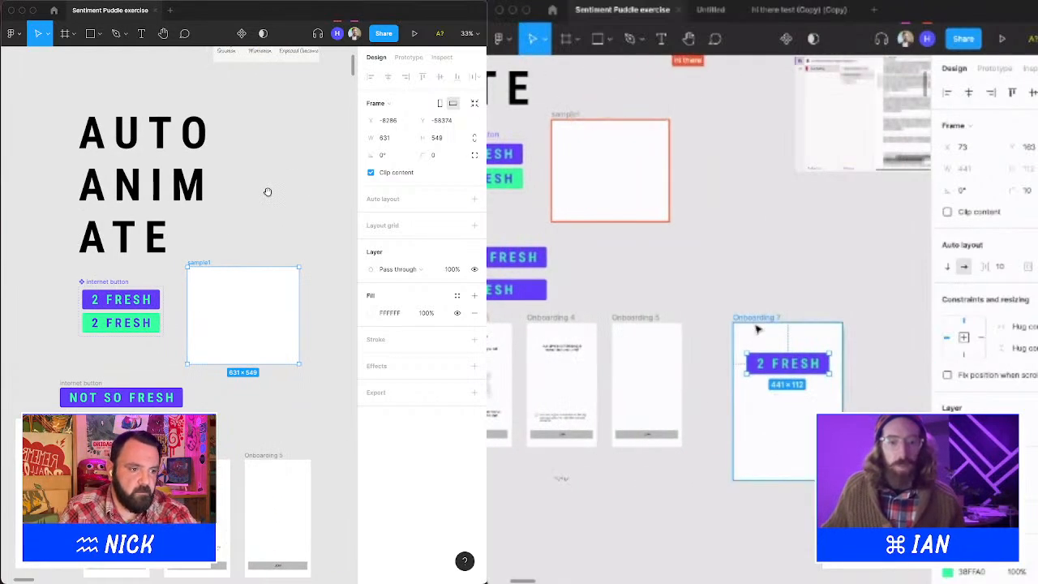
scroll(164, 246, right, 2)
key(Delete)
Duplicate the sample1 frame to the right of the original, and select the Onboarding 6 frame.
drag(163, 247, 230, 270)
scroll(759, 318, left, 4)
scroll(741, 322, right, 1)
scroll(741, 323, right, 2)
click(649, 318)
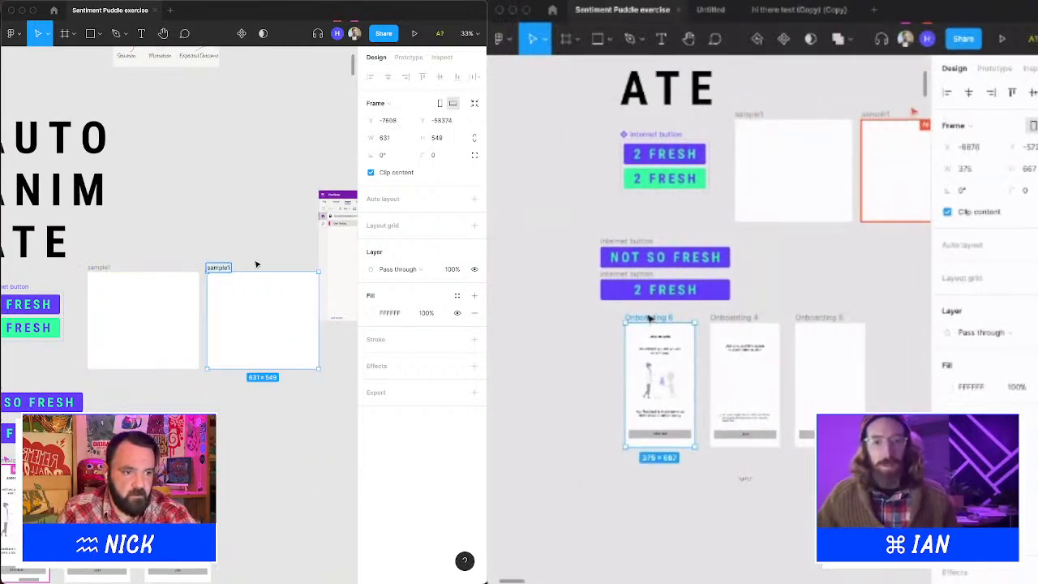
Rename the two blank frames beside the component set as sample 1 and sample 2.
key(Return)
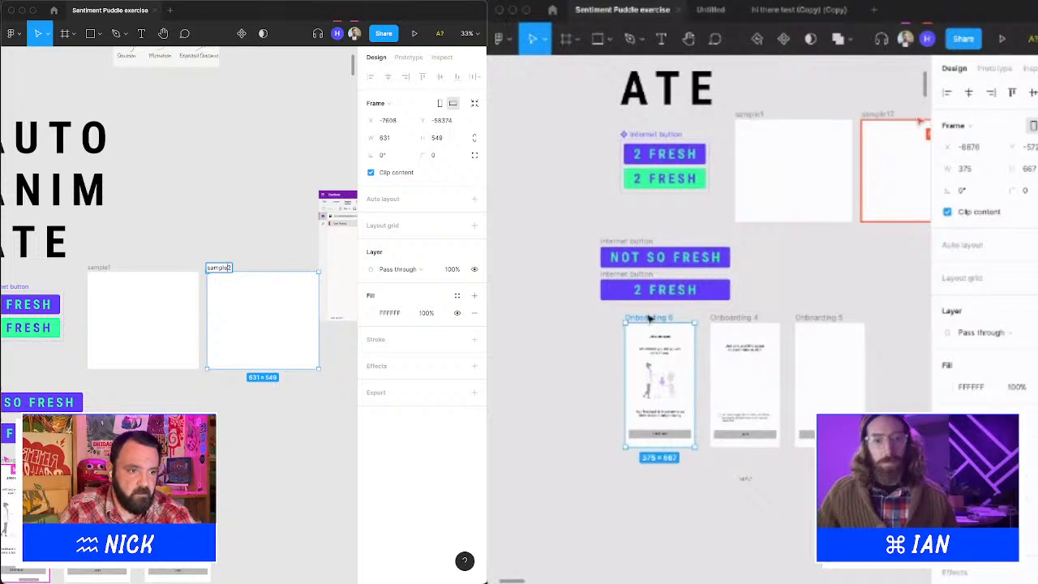
double_click(98, 267)
scroll(515, 313, down, 1)
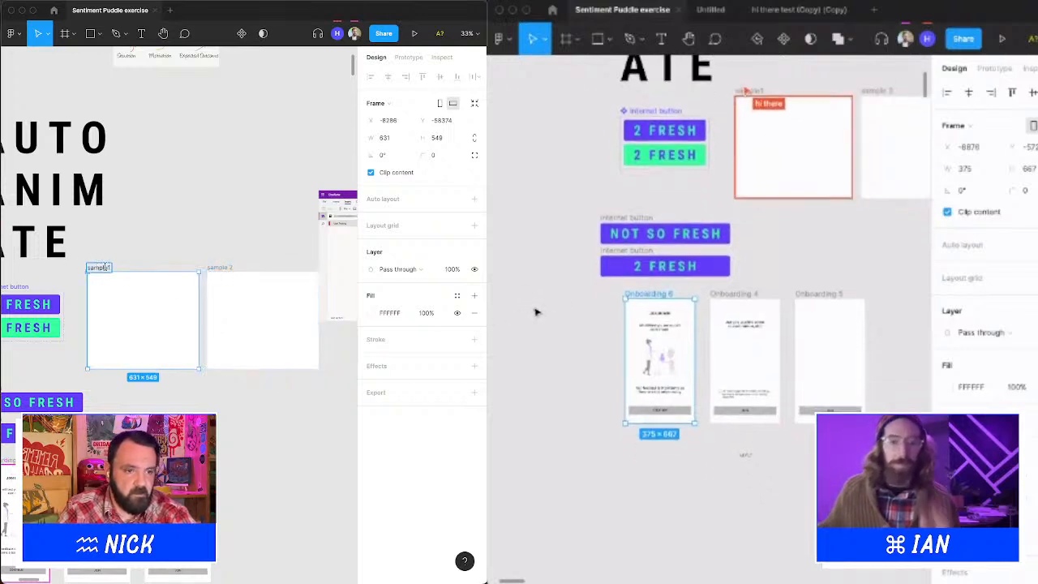
click(109, 268)
key(Return)
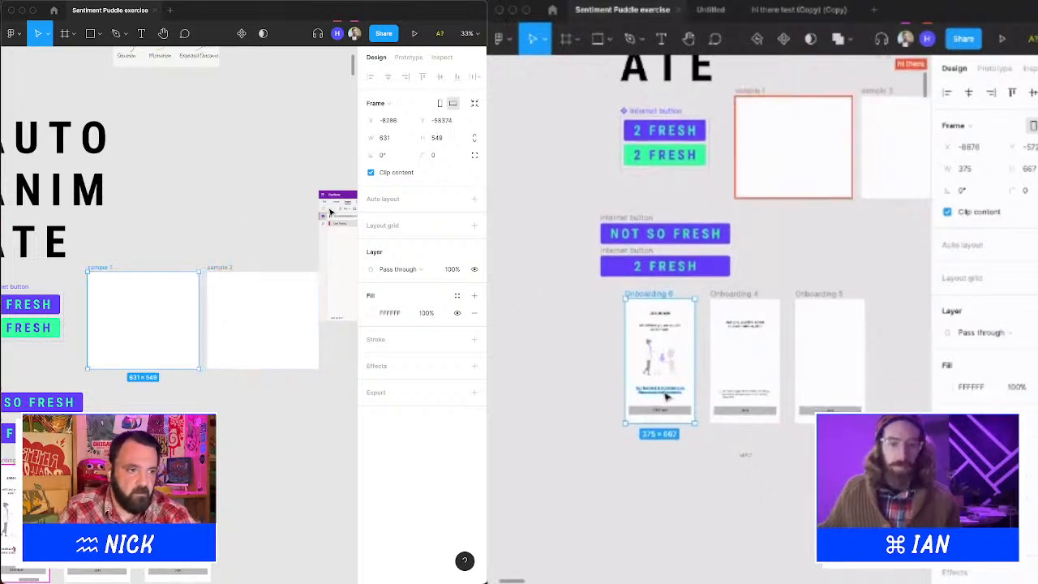
Move the large screenshot image clear of the sample frames, and show the prototype settings of Onboarding 6.
drag(343, 212, 171, 163)
scroll(672, 371, up, 4)
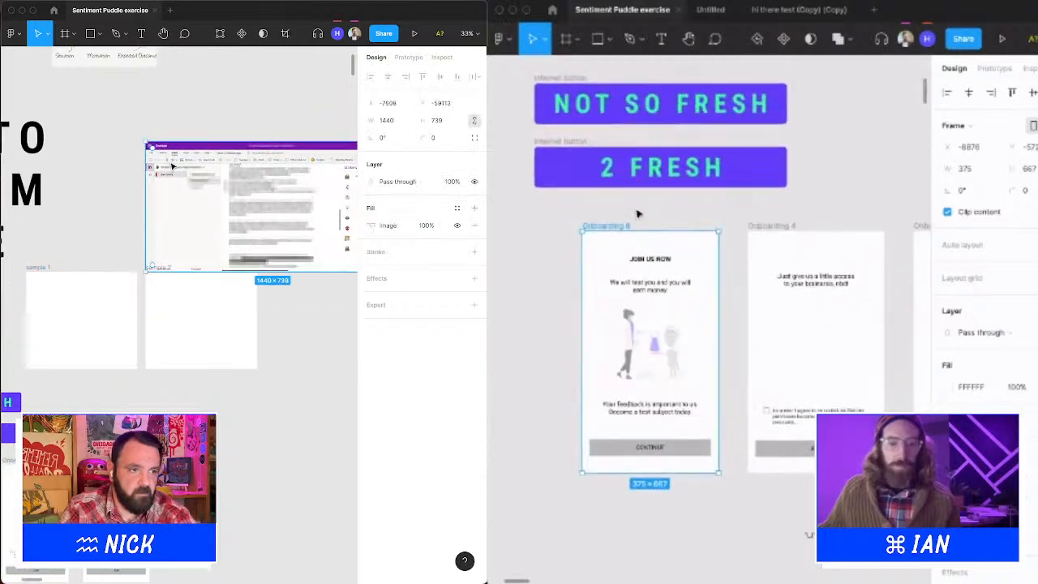
drag(239, 167, 454, 155)
click(993, 69)
drag(185, 285, 315, 234)
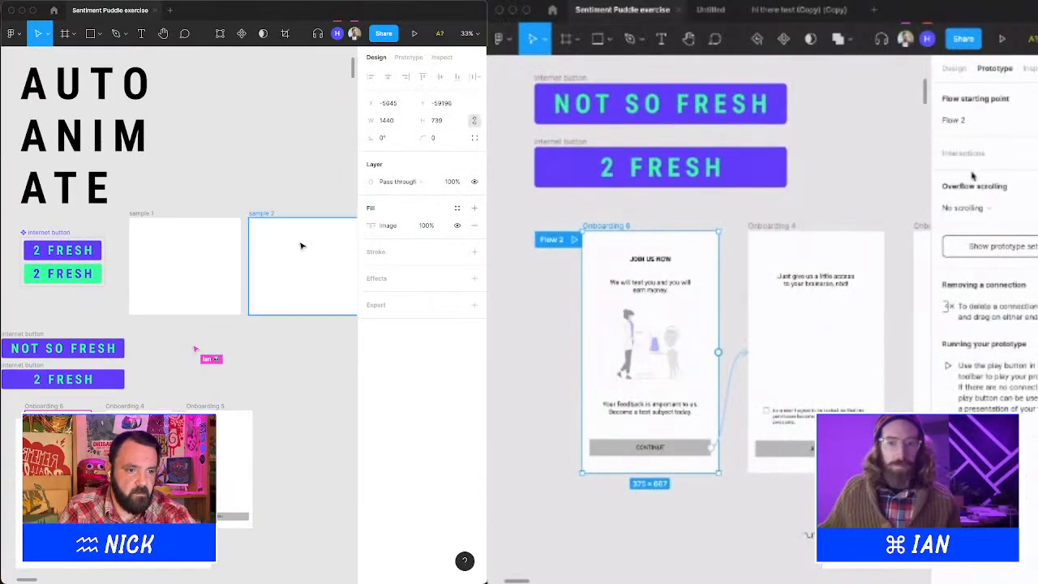
Centre a purple 2 FRESH button in sample 1 and a green one in sample 2, and set CONTINUE's link to Onboarding 4 to Smart animate.
click(649, 446)
drag(59, 244, 173, 267)
drag(711, 447, 778, 324)
drag(173, 267, 185, 261)
click(824, 235)
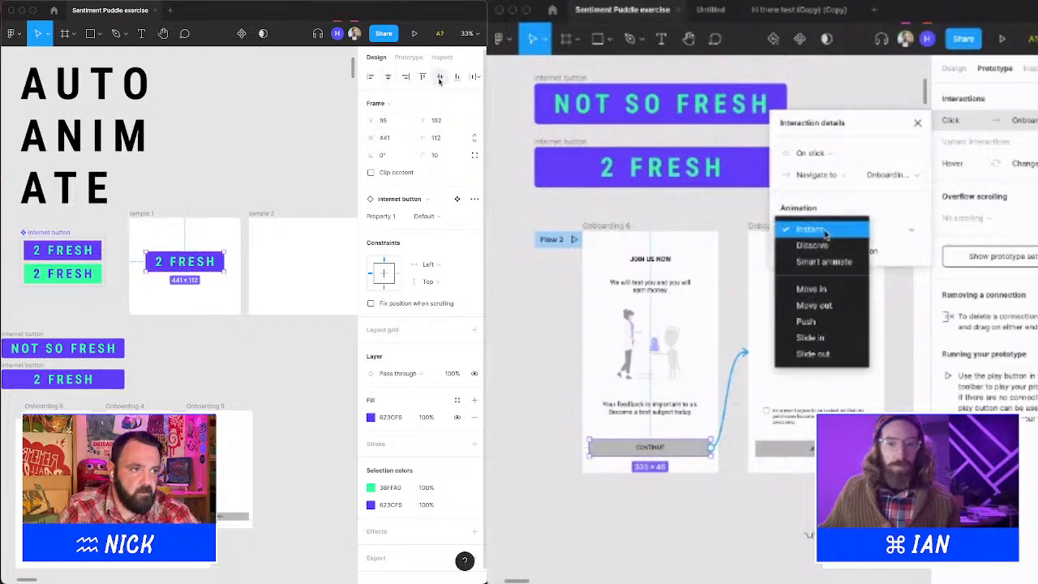
click(440, 76)
drag(60, 276, 306, 269)
click(823, 261)
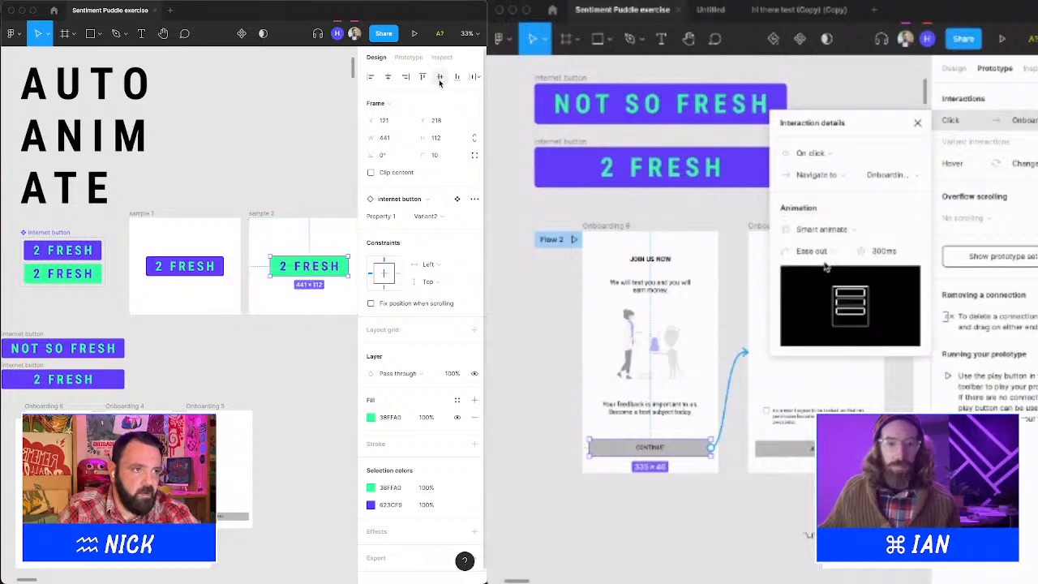
click(734, 218)
scroll(287, 167, right, 3)
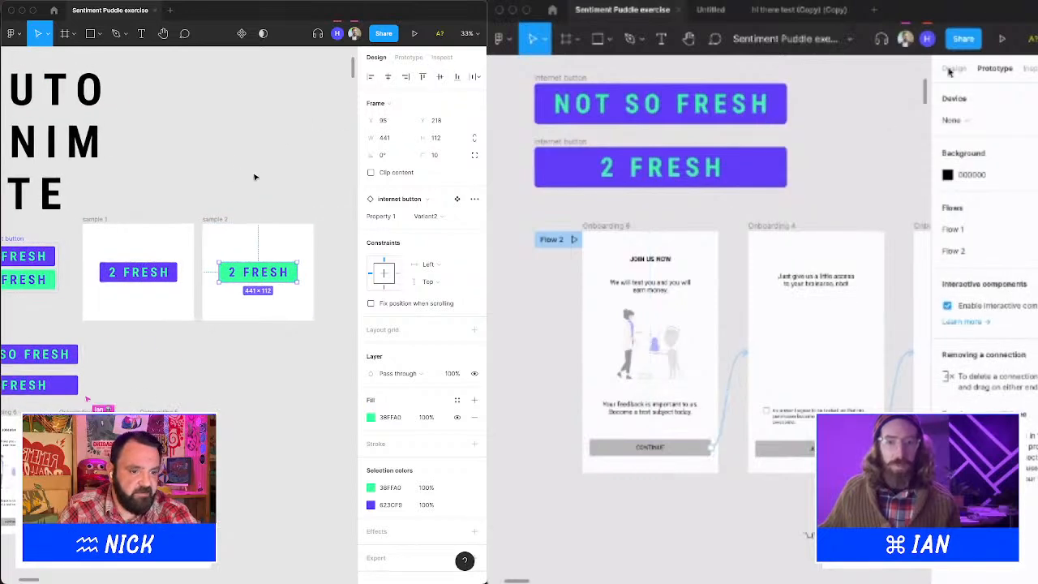
Connect the sample 1 frame to sample 2 with a While hovering trigger.
click(253, 176)
scroll(869, 209, down, 3)
click(97, 221)
scroll(870, 208, up, 3)
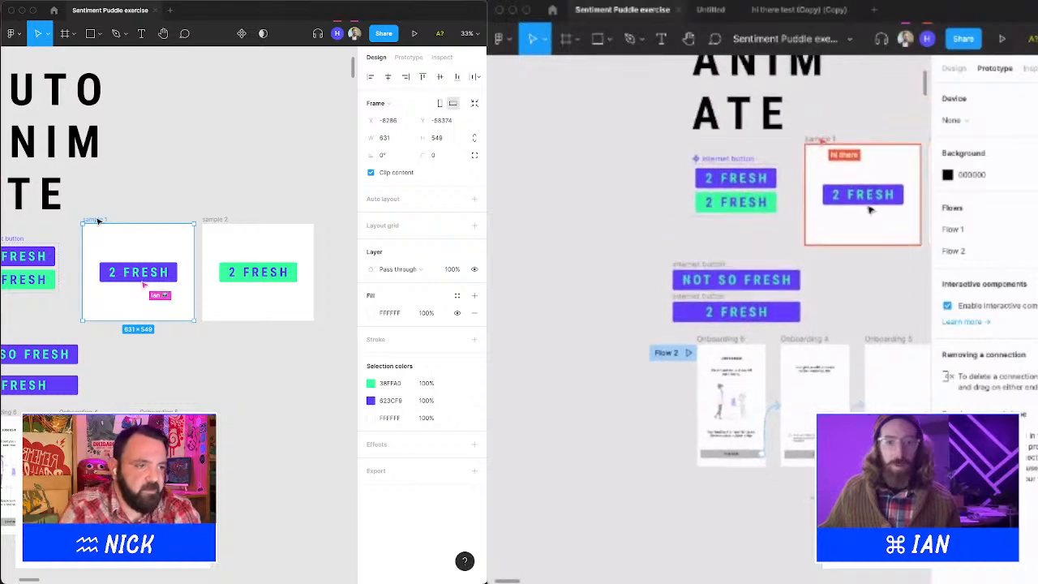
scroll(869, 208, right, 2)
click(416, 60)
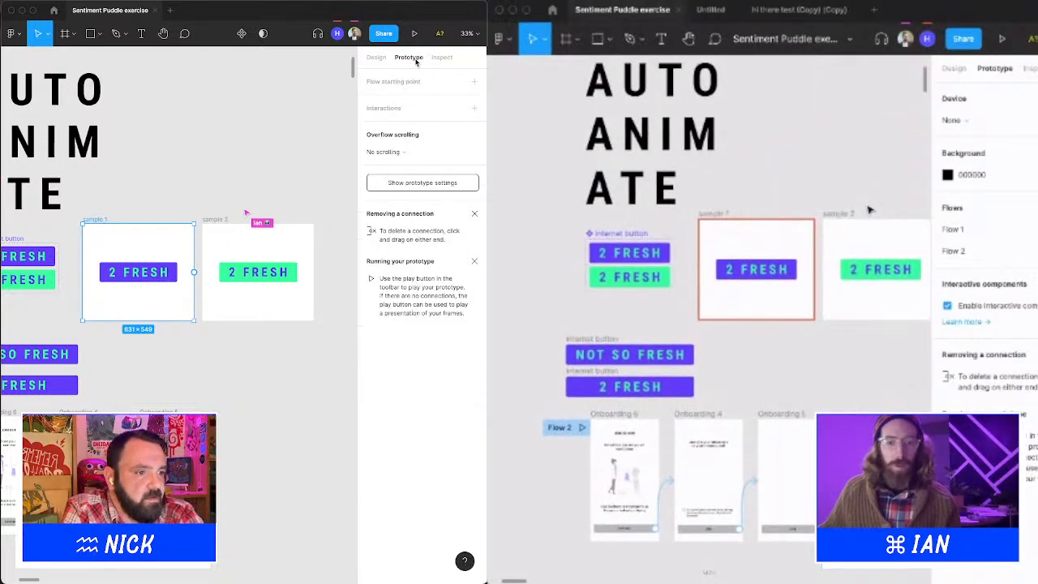
drag(194, 273, 209, 275)
click(273, 173)
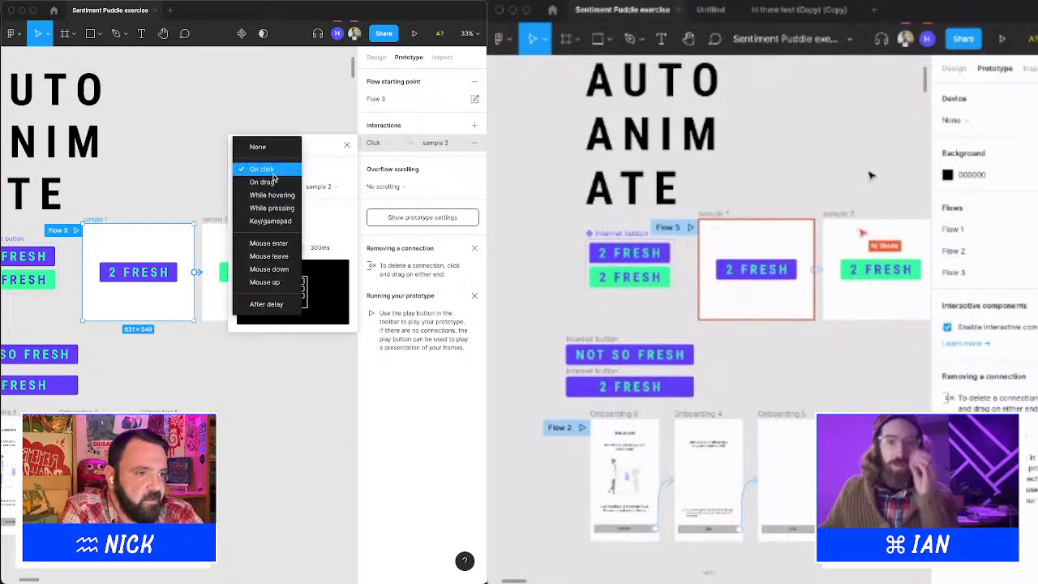
click(276, 195)
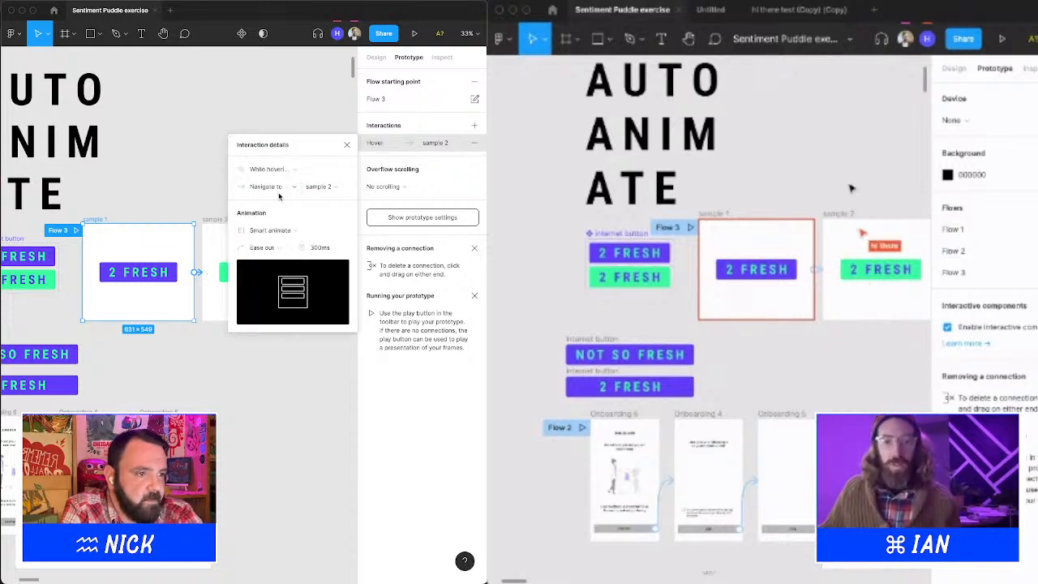
Keep Smart animate as the animation of the hover interaction and close the interaction details.
scroll(802, 243, up, 10)
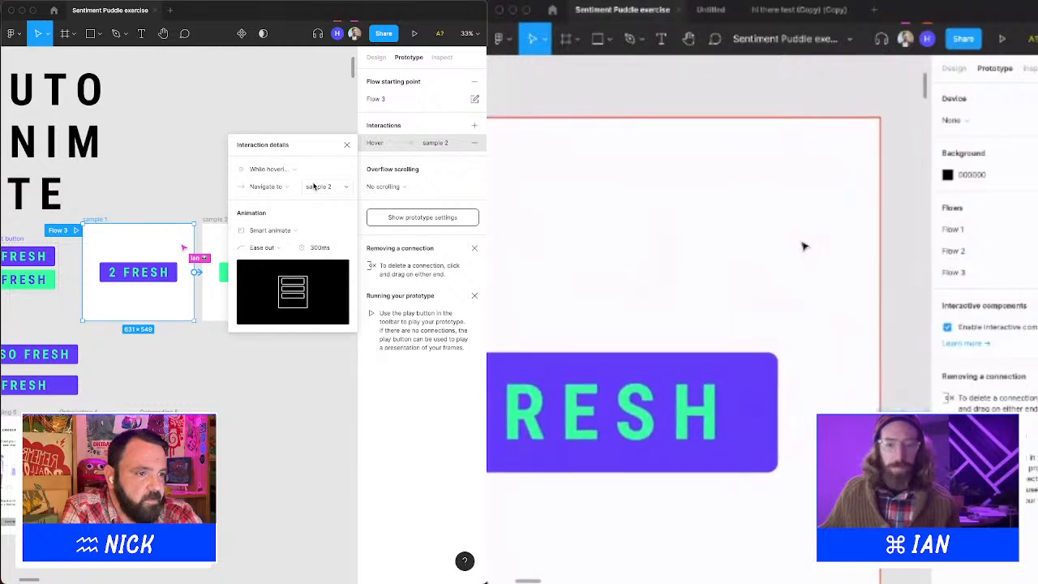
scroll(804, 247, down, 5)
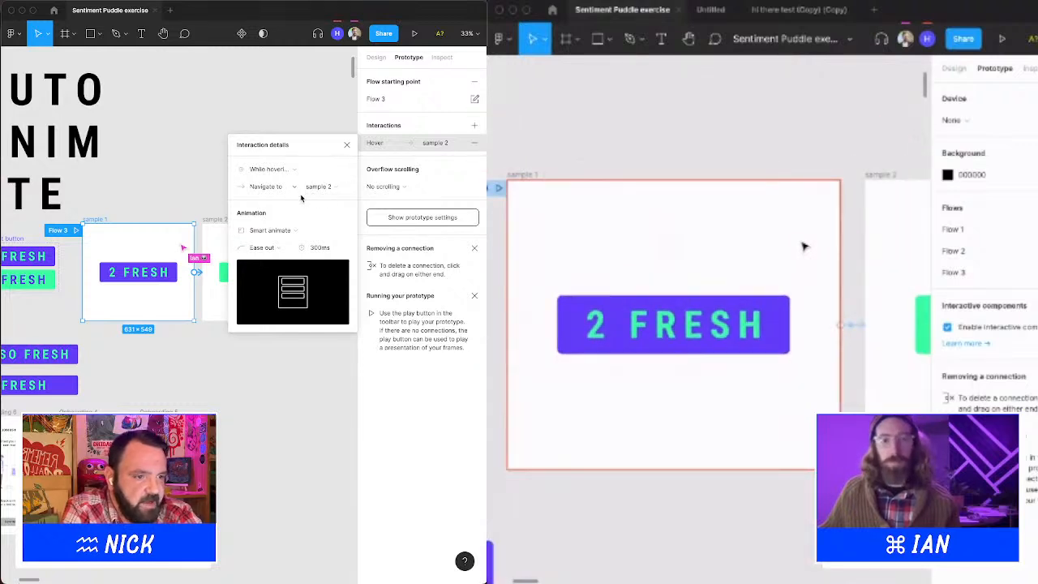
click(280, 235)
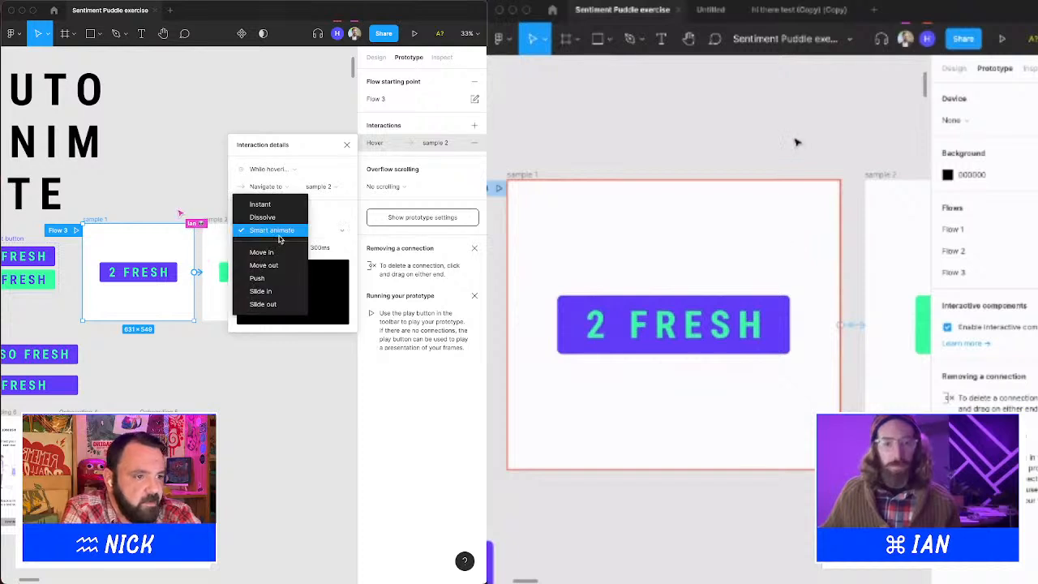
scroll(797, 143, down, 3)
click(280, 235)
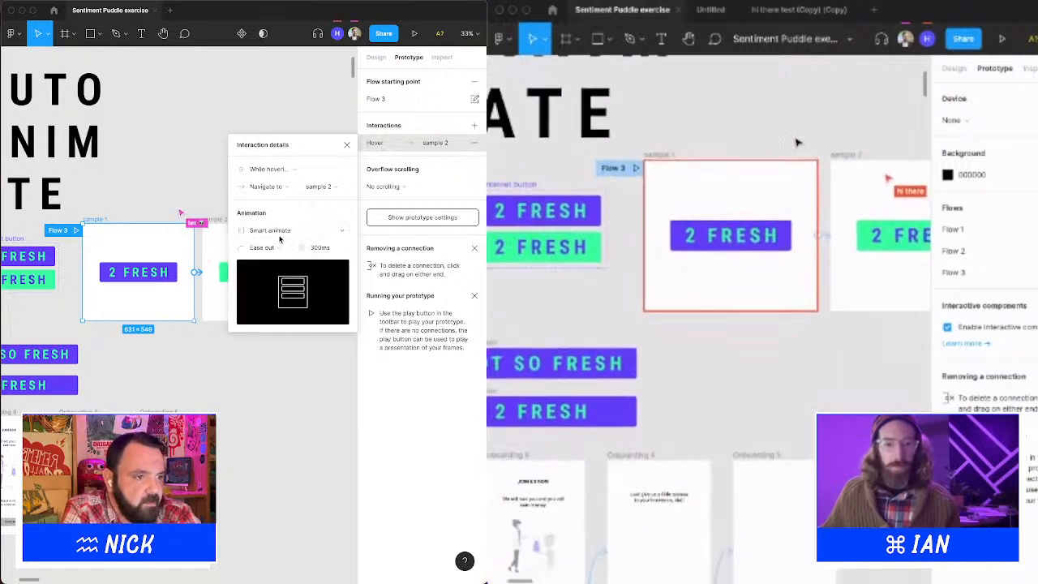
click(346, 145)
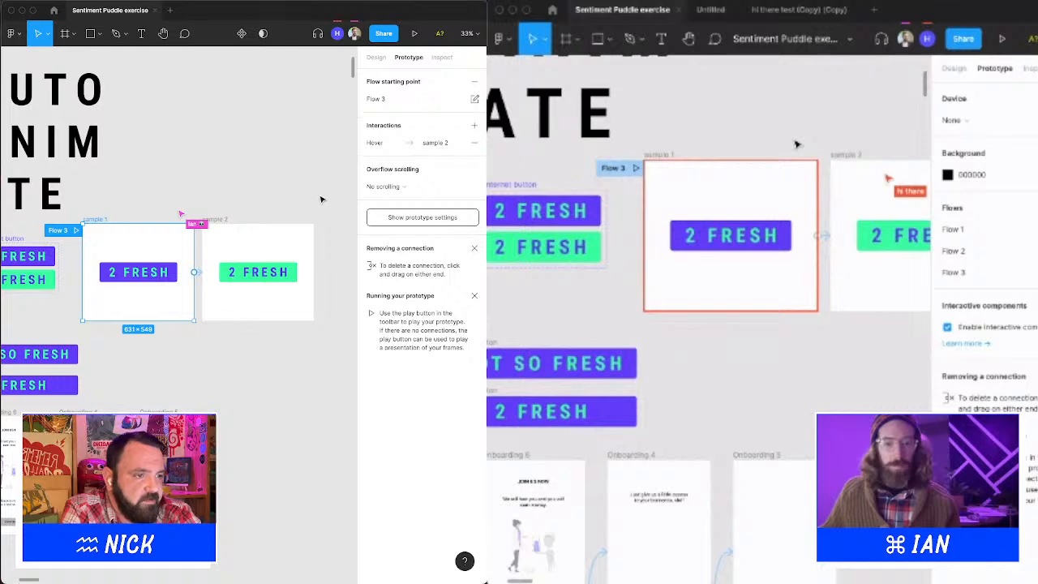
click(422, 31)
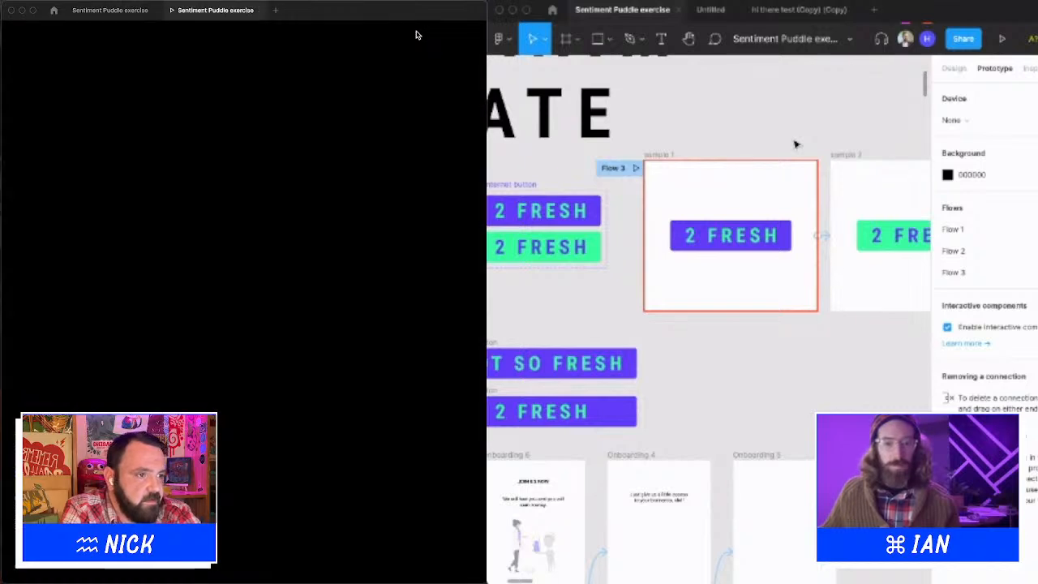
scroll(796, 144, down, 3)
scroll(735, 338, left, 3)
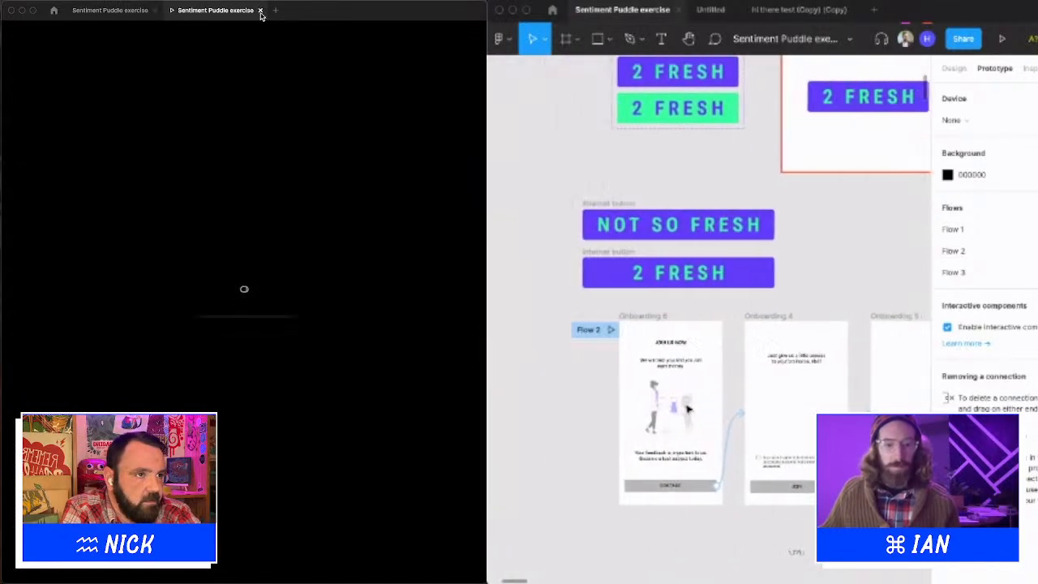
click(262, 10)
Copy the illustration from Onboarding 6 into the matching place on Onboarding 4.
click(742, 322)
scroll(726, 324, up, 2)
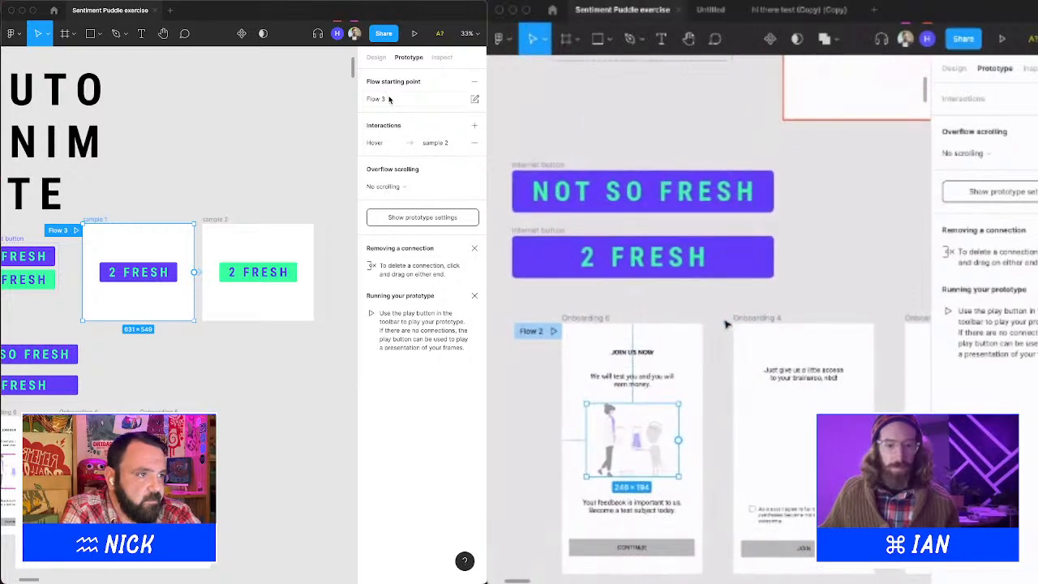
drag(613, 439, 786, 432)
scroll(234, 196, left, 3)
scroll(234, 196, right, 3)
Play the Flow 3 prototype starting at sample 1, and select the flask inside the Onboarding 6 illustration.
click(234, 197)
scroll(234, 196, left, 3)
click(239, 215)
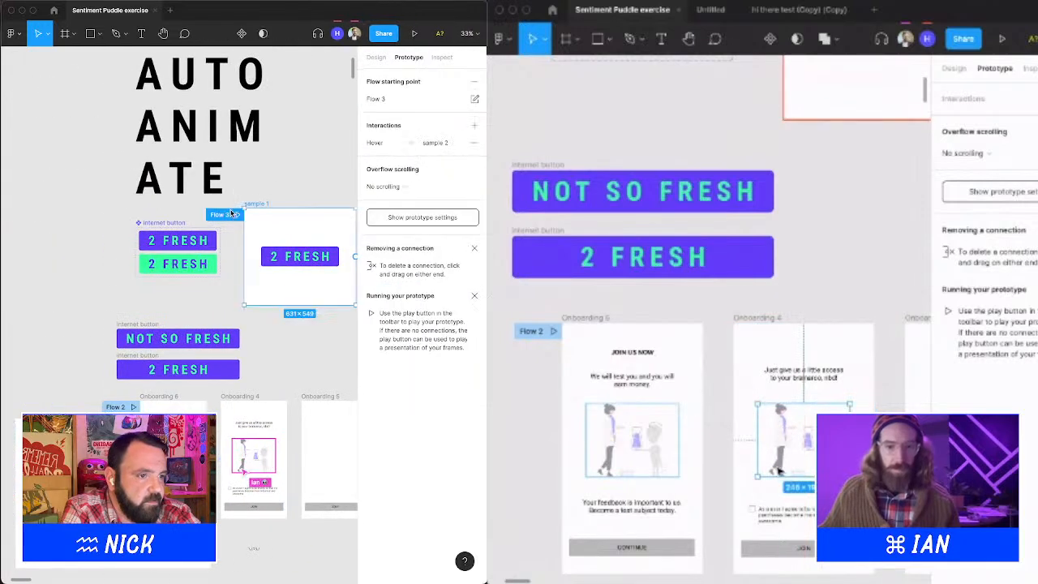
scroll(635, 440, up, 5)
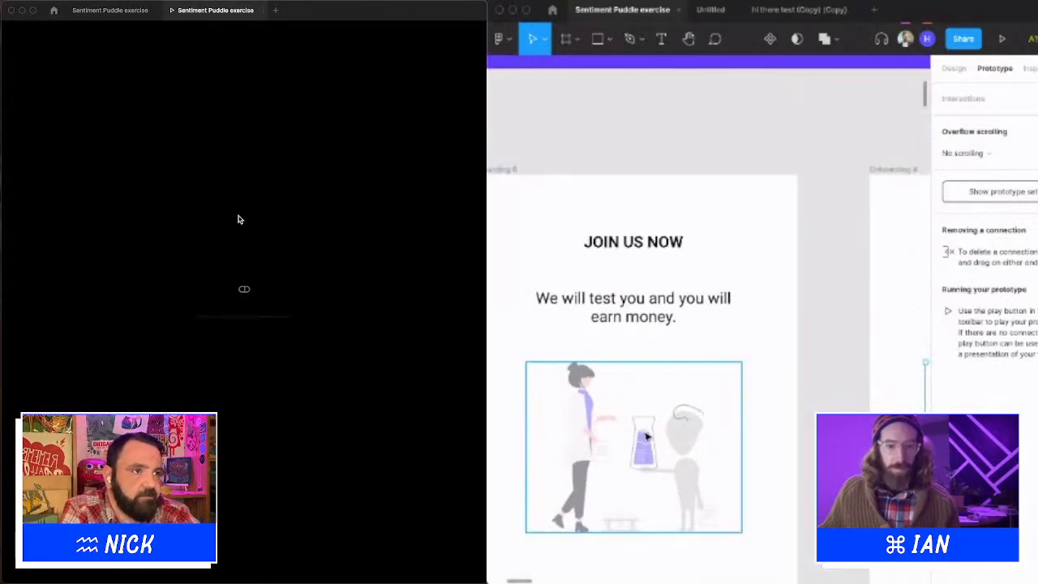
click(651, 438)
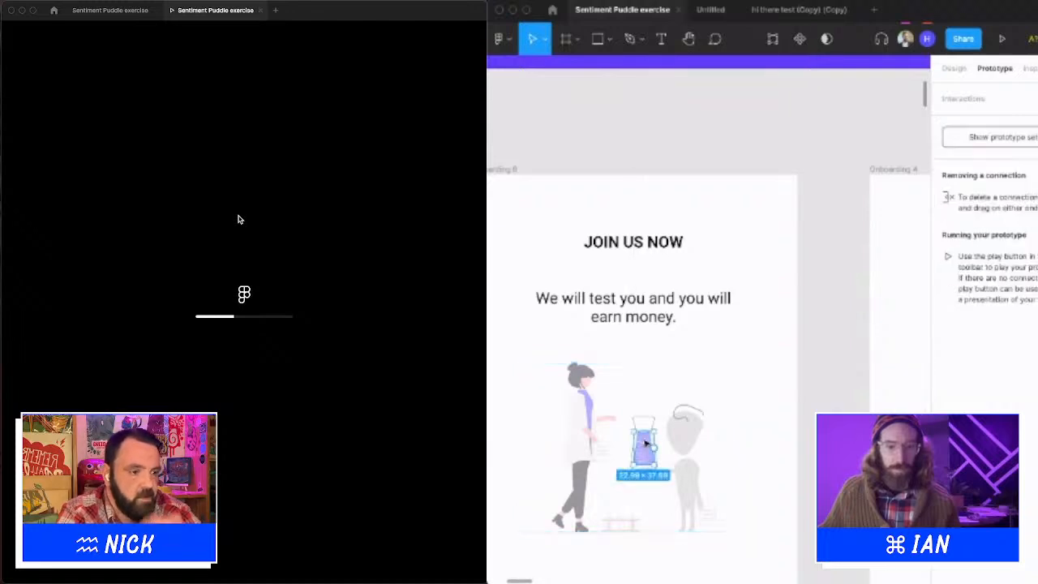
double_click(644, 442)
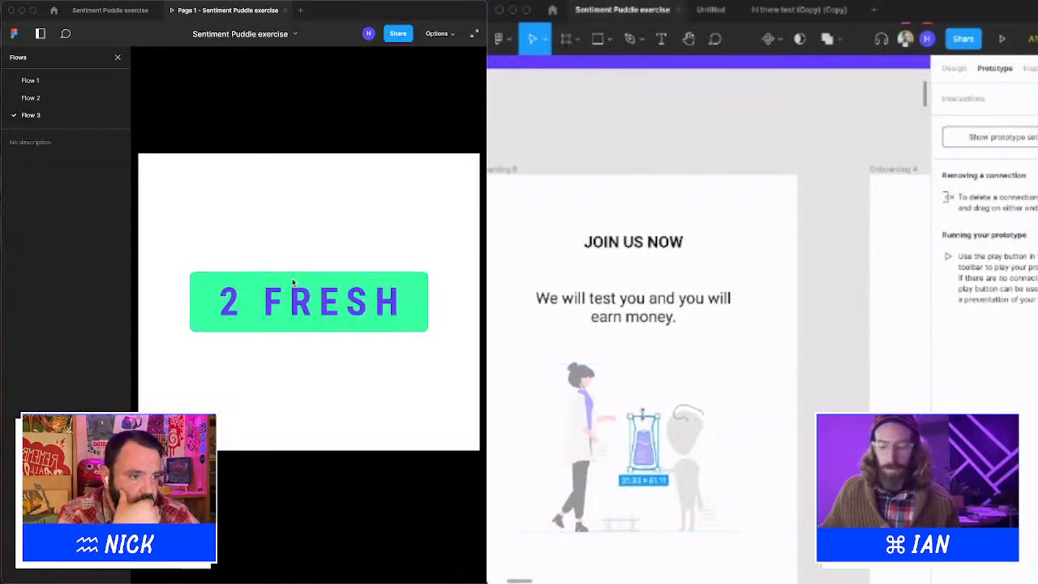
Preview Flow 3 in the second window as well, and close both prototype previews.
click(1002, 38)
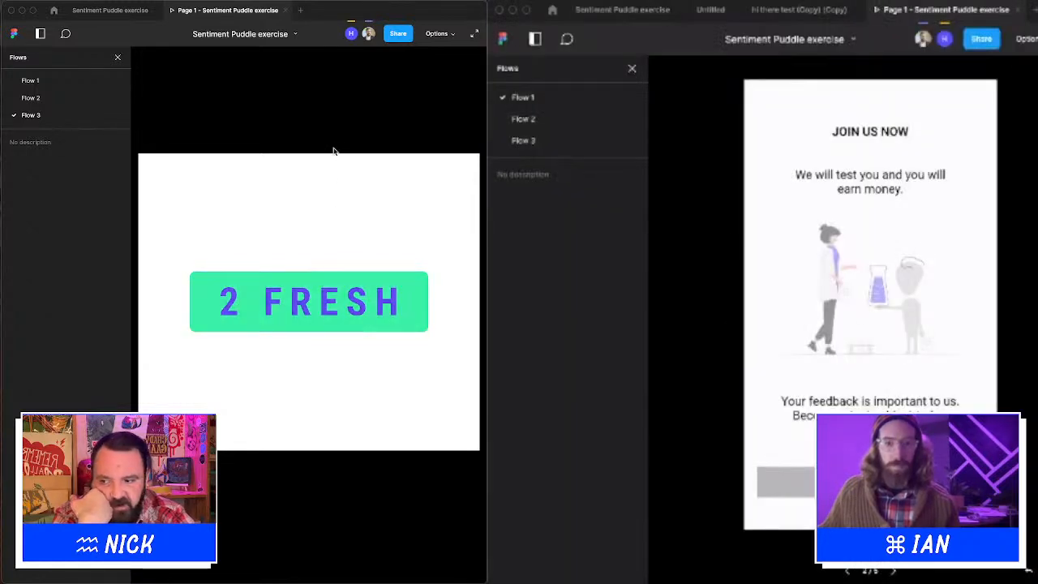
click(523, 141)
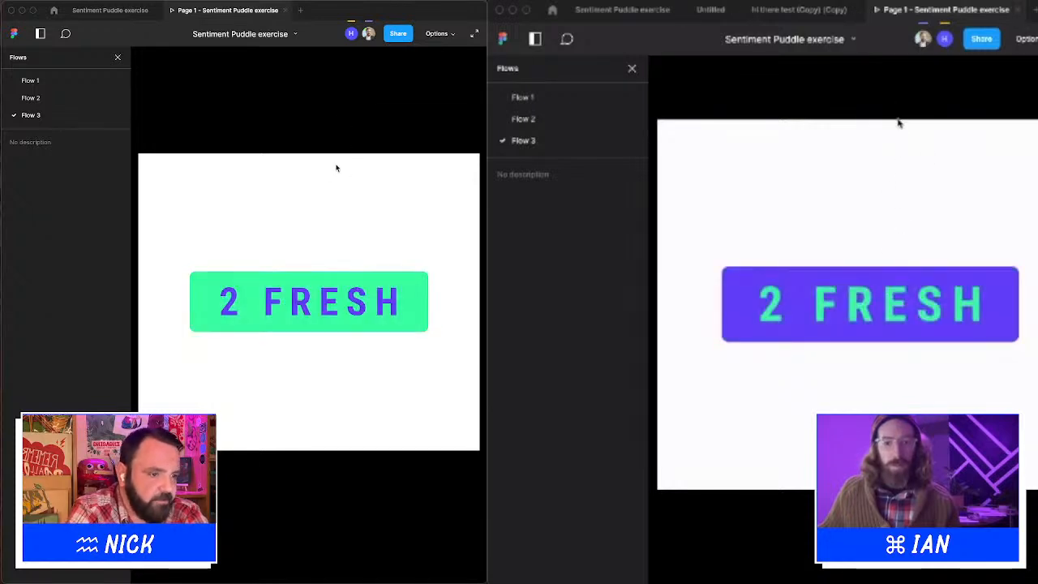
click(284, 11)
click(1016, 10)
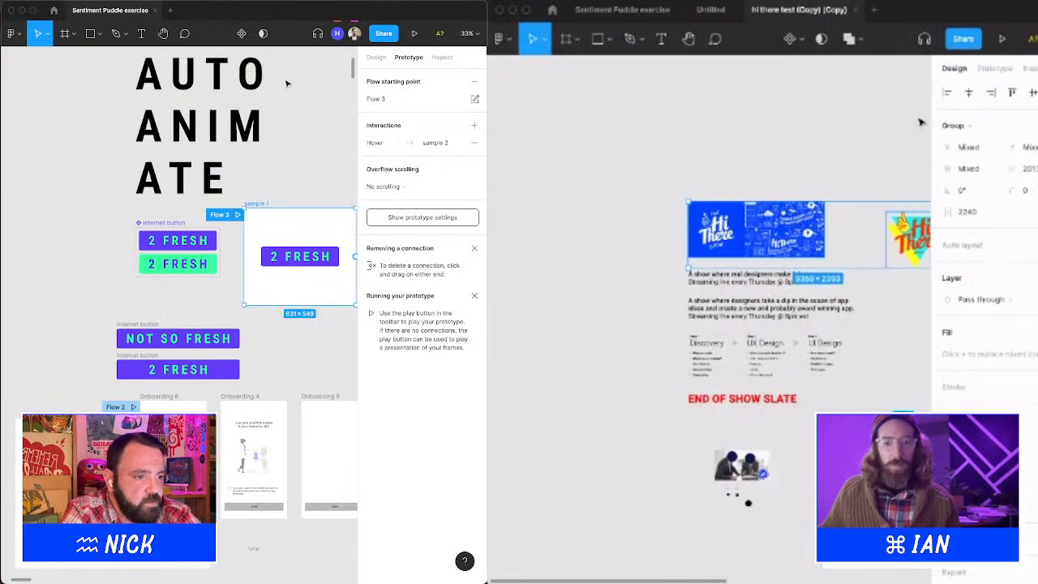
Return to the Sentiment Puddle exercise file and delete the sample 2 and sample 1 frames with their buttons.
scroll(292, 136, right, 3)
click(180, 236)
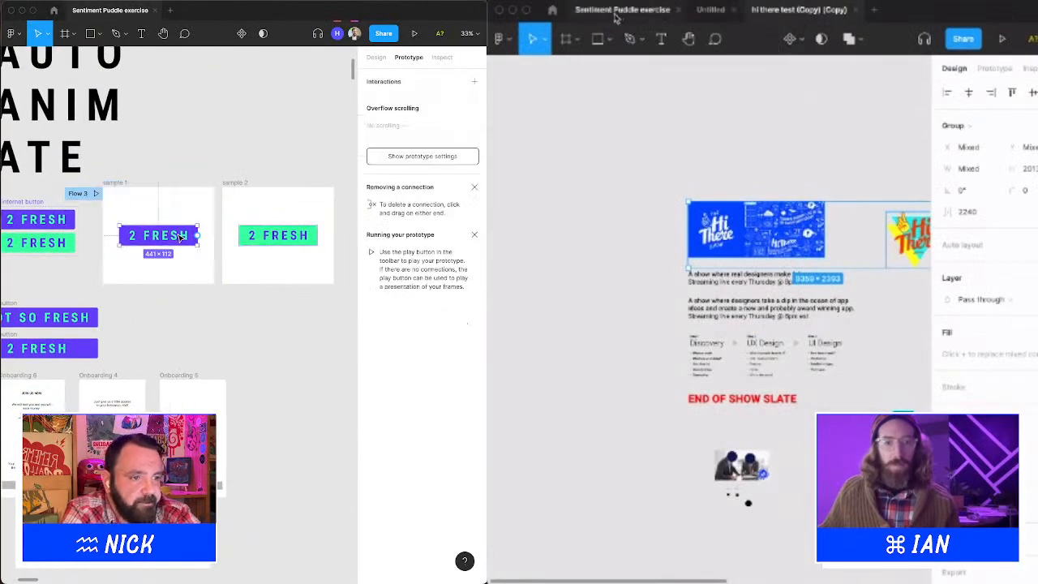
click(617, 11)
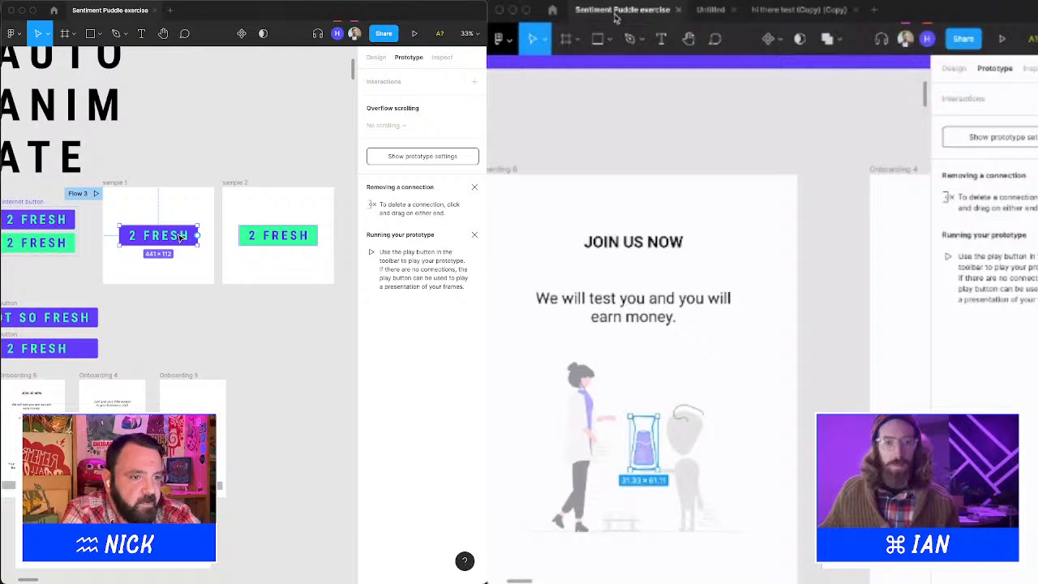
click(232, 185)
key(Delete)
scroll(631, 121, left, 2)
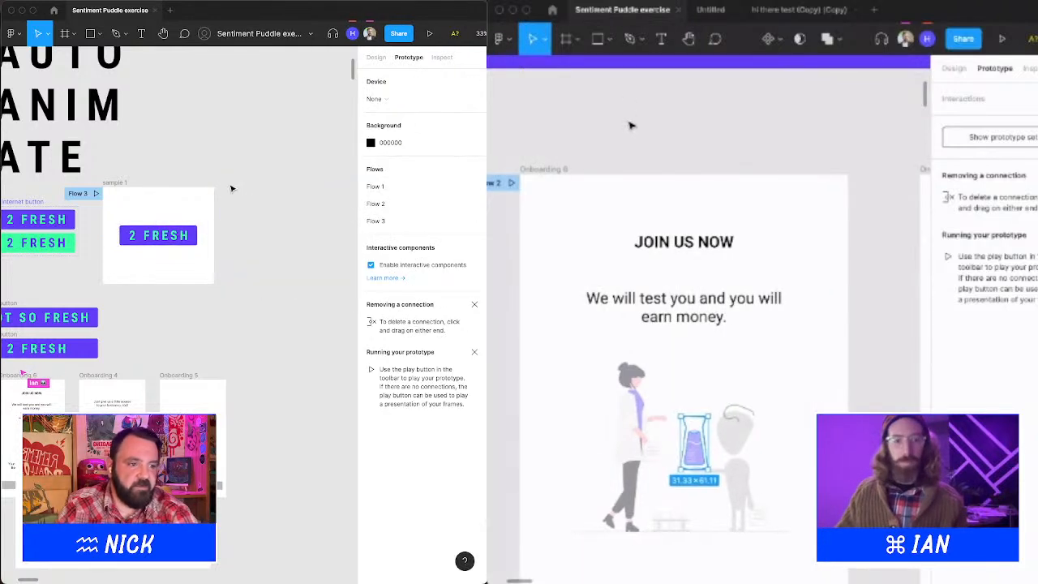
click(114, 183)
key(Delete)
scroll(117, 178, left, 3)
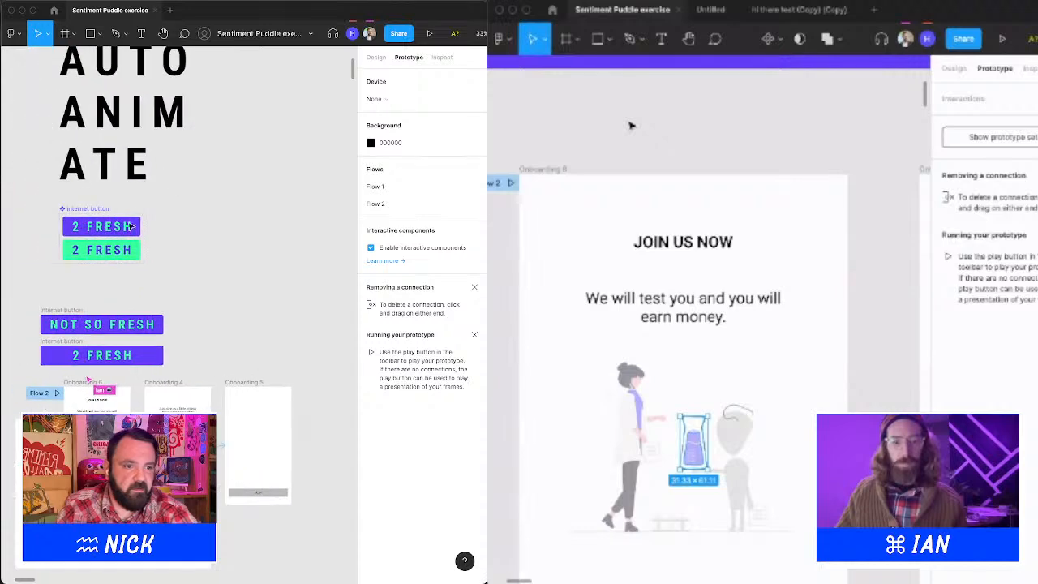
Place copies of the purple and green 2 FRESH buttons side by side to the right of the component set.
click(132, 226)
scroll(635, 139, down, 5)
drag(111, 228, 218, 234)
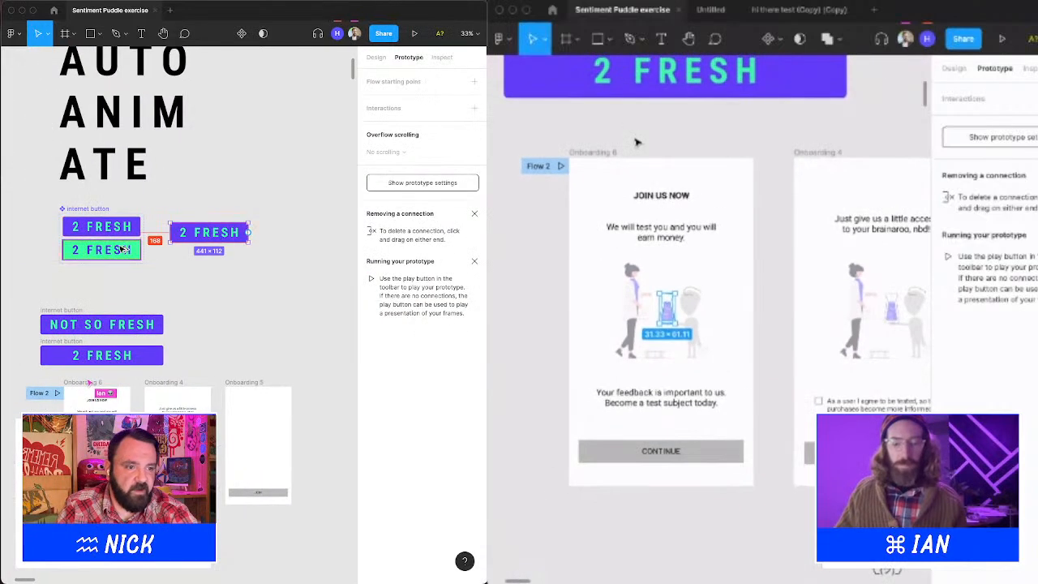
scroll(636, 142, right, 2)
drag(123, 250, 274, 232)
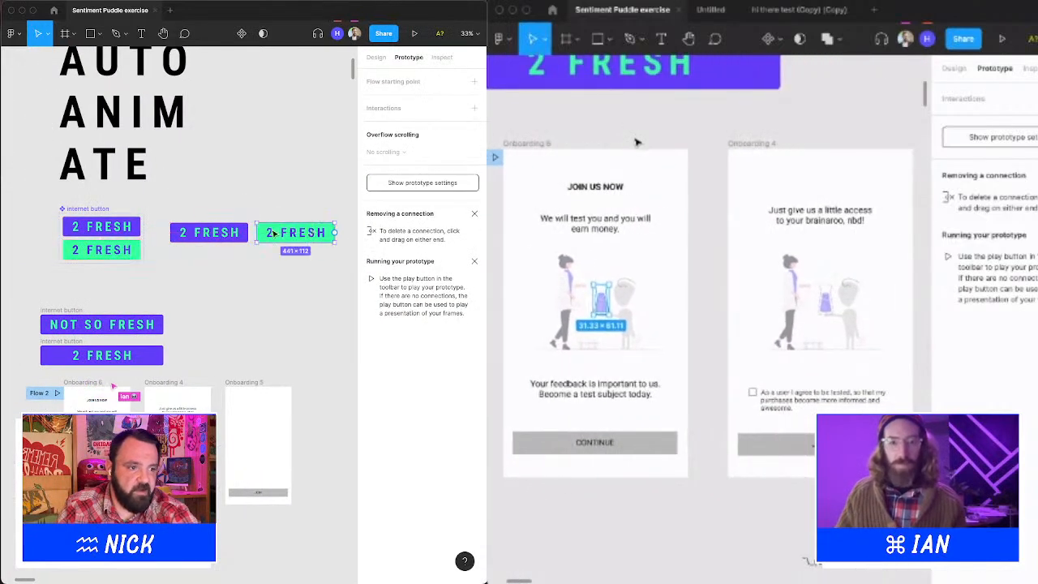
Wrap the purple 2 FRESH copy beside the component set in its own frame.
click(231, 234)
right_click(231, 235)
scroll(633, 171, down, 5)
scroll(633, 172, up, 3)
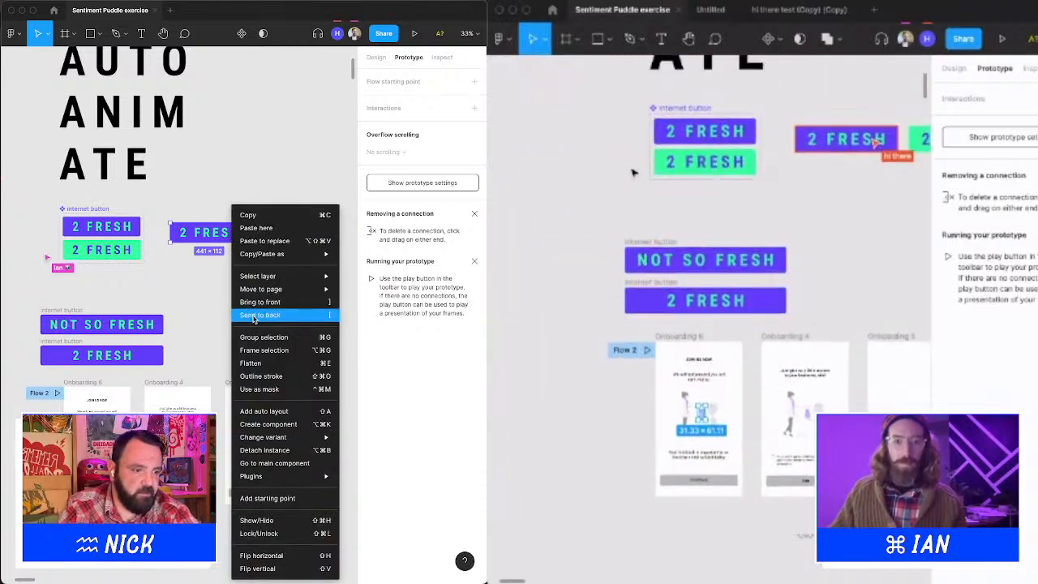
scroll(633, 171, up, 3)
mouse_move(286, 291)
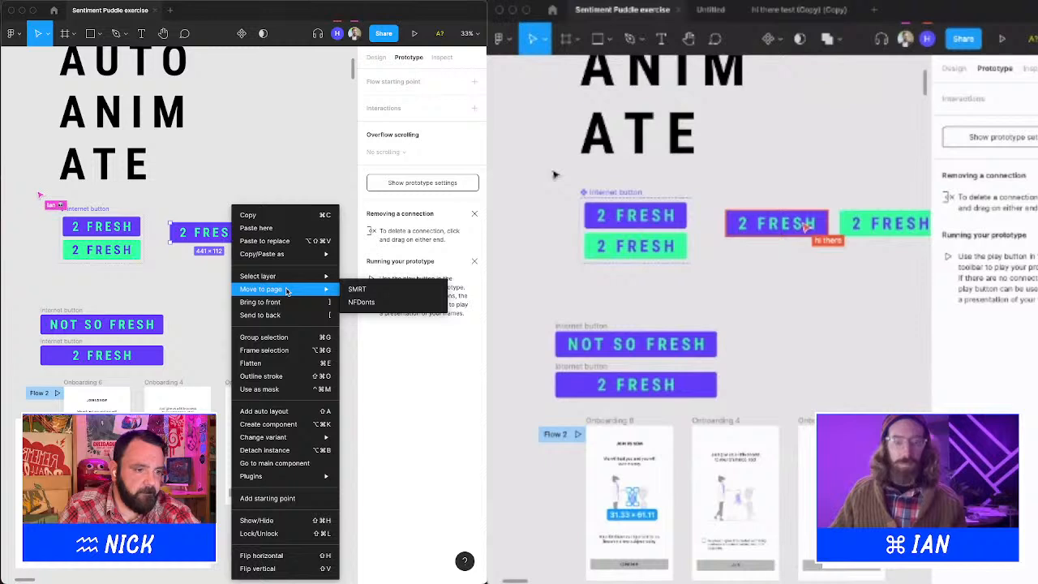
click(294, 352)
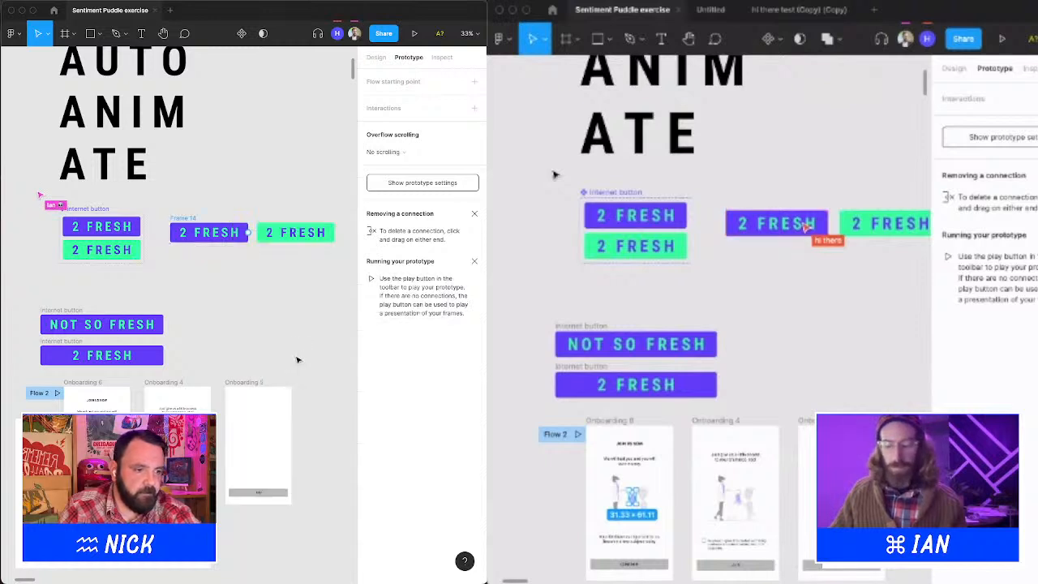
Wrap the standalone green 2 FRESH button in its own frame and shift it slightly farther from Frame 14.
right_click(302, 239)
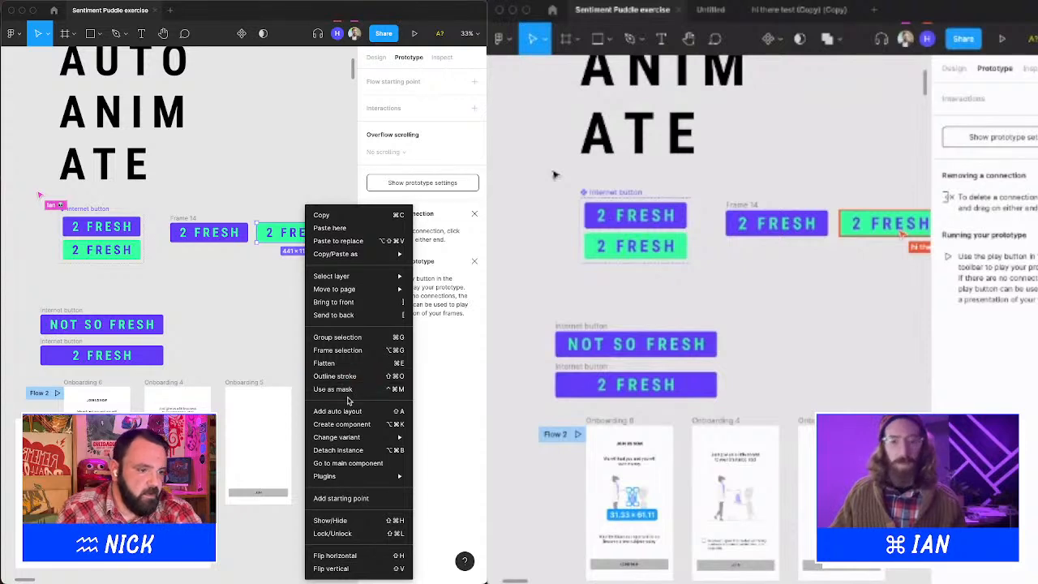
click(356, 351)
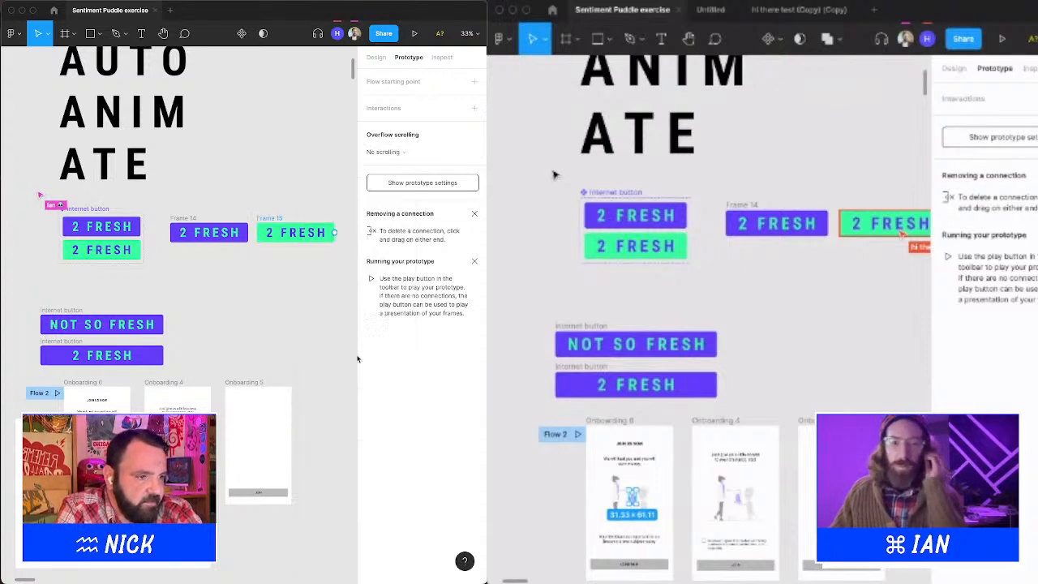
scroll(239, 215, right, 3)
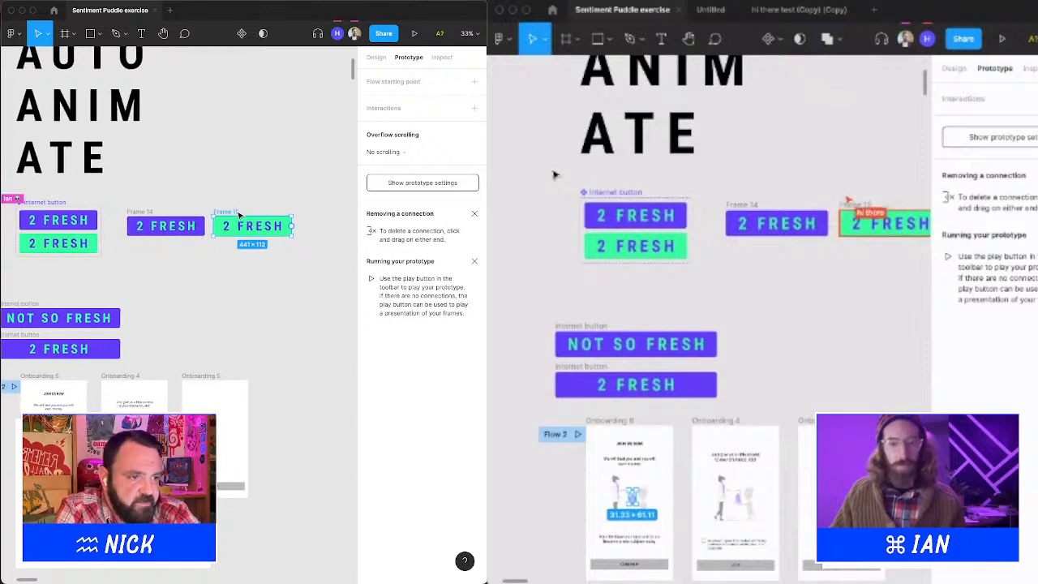
drag(234, 213, 244, 214)
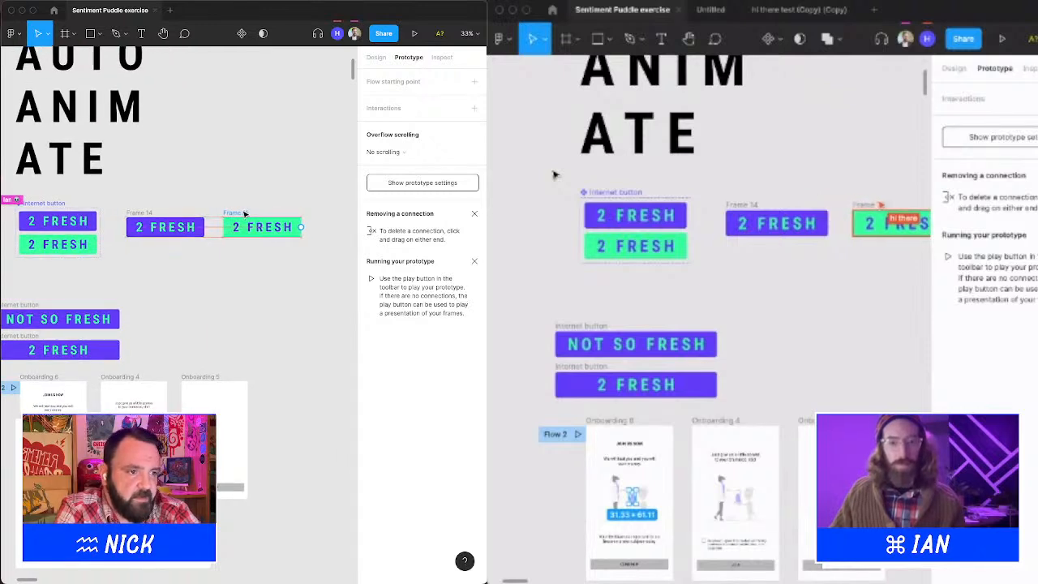
Move the NOT SO FRESH and 2 FRESH instances together up and right to align with the Internet button component set.
scroll(535, 222, down, 3)
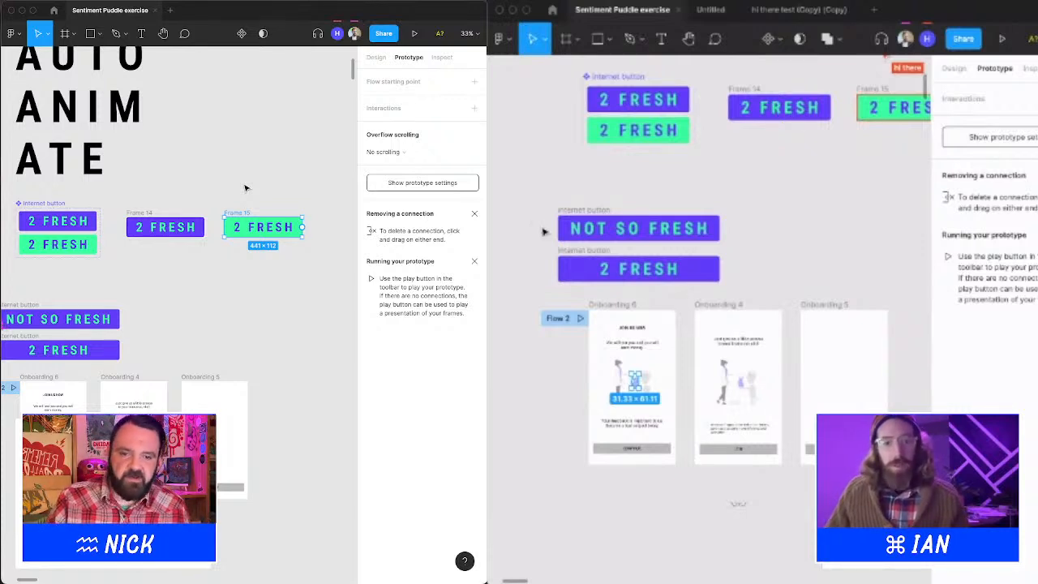
drag(535, 188, 676, 287)
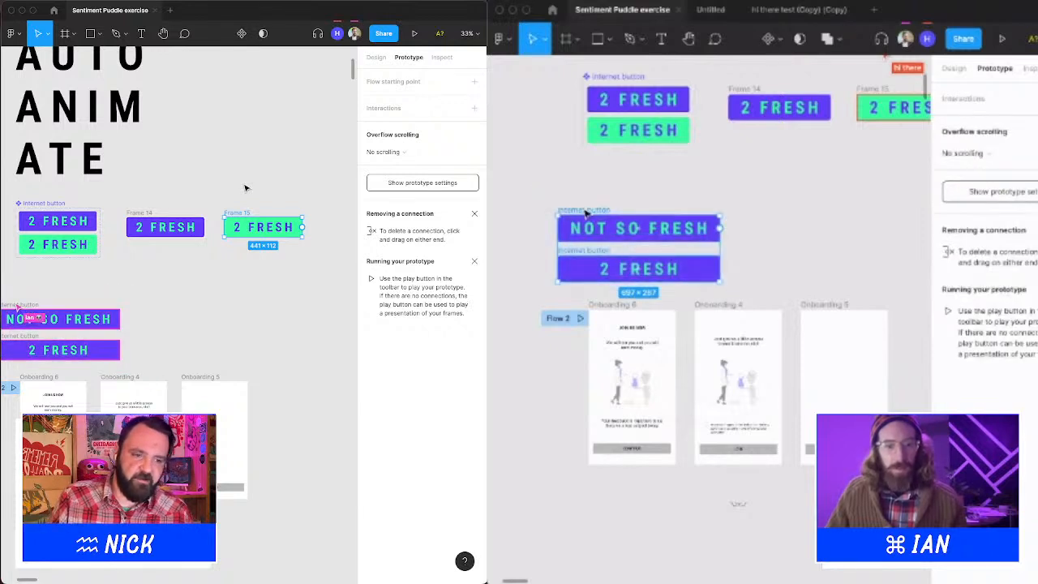
drag(586, 212, 610, 188)
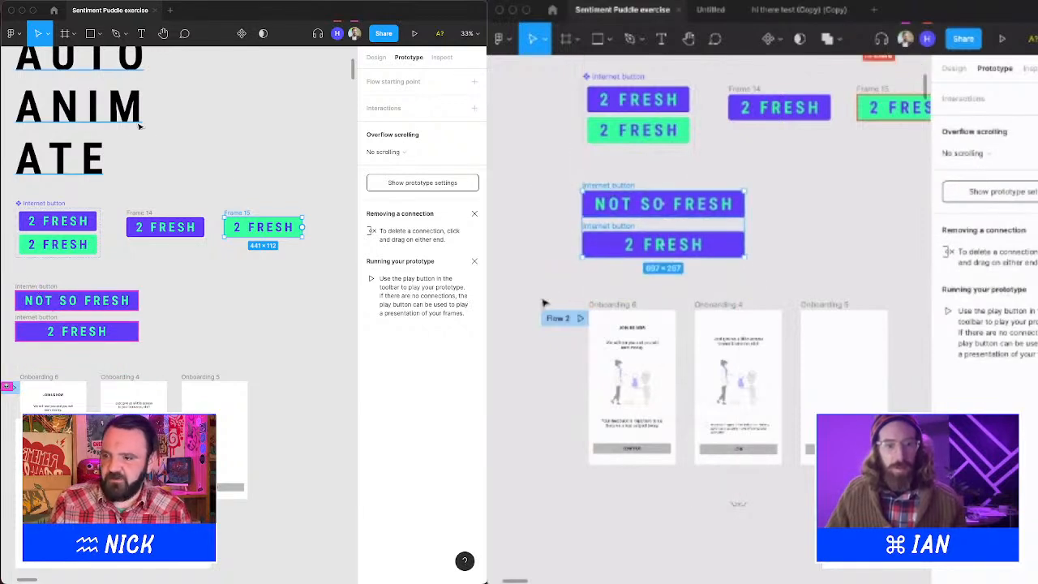
Duplicate the consent checkbox group from Onboarding 4 onto the empty canvas below that screen.
scroll(537, 287, up, 1)
scroll(607, 366, up, 3)
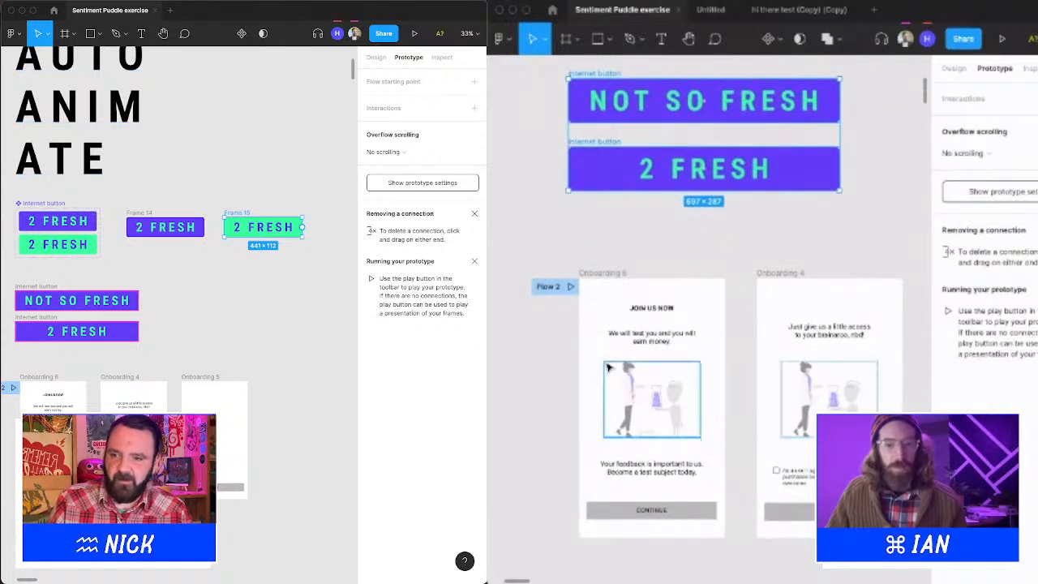
scroll(606, 366, down, 3)
scroll(608, 367, up, 2)
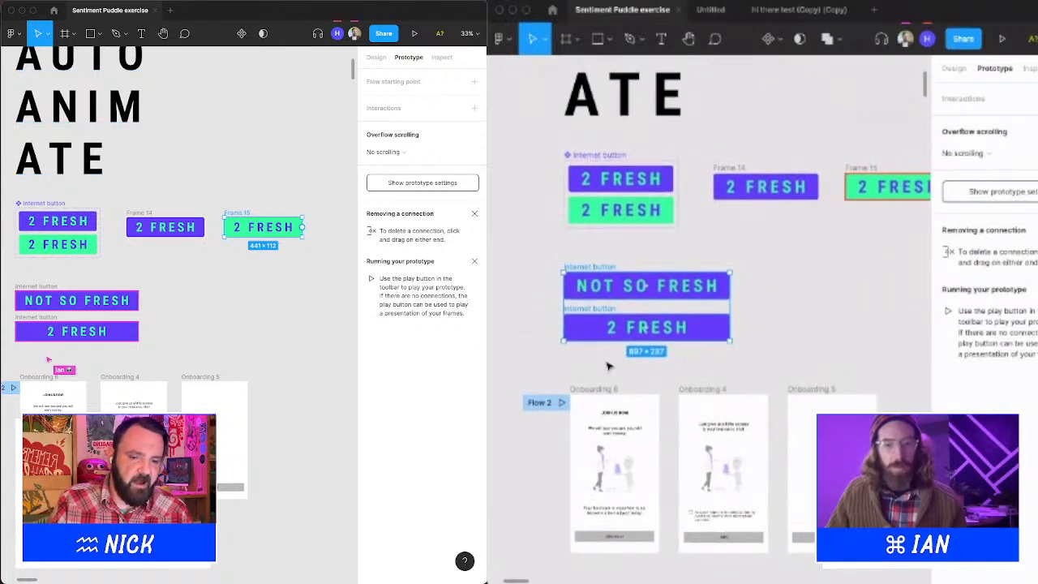
scroll(611, 364, down, 2)
scroll(609, 364, up, 5)
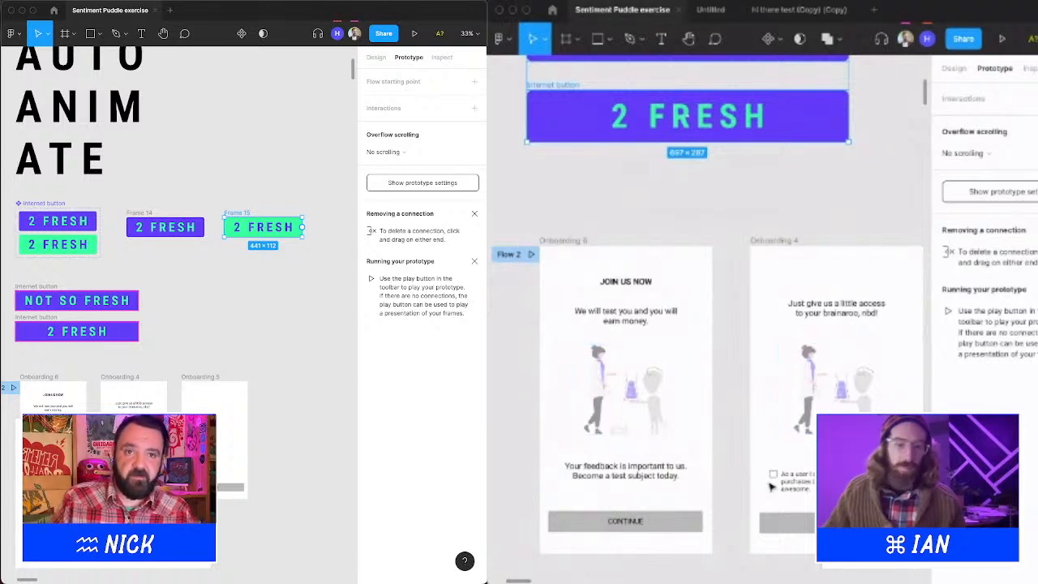
scroll(770, 480, down, 4)
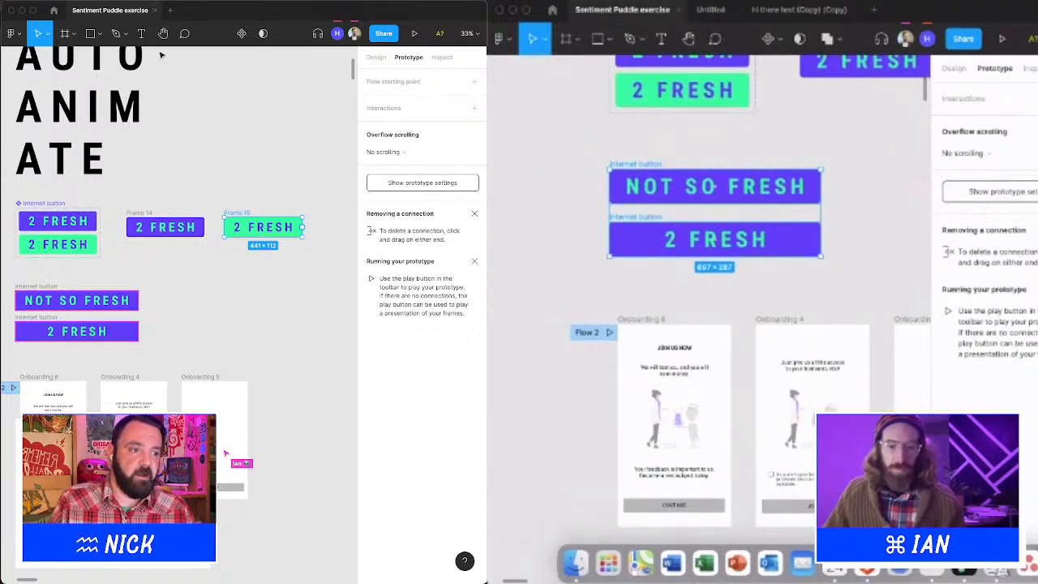
click(800, 483)
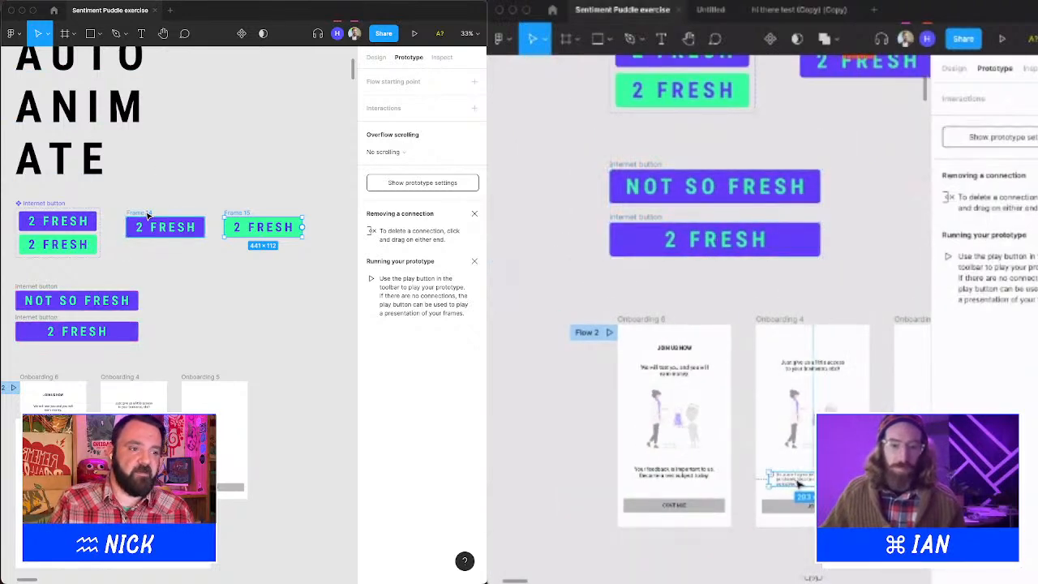
scroll(792, 483, down, 2)
click(148, 215)
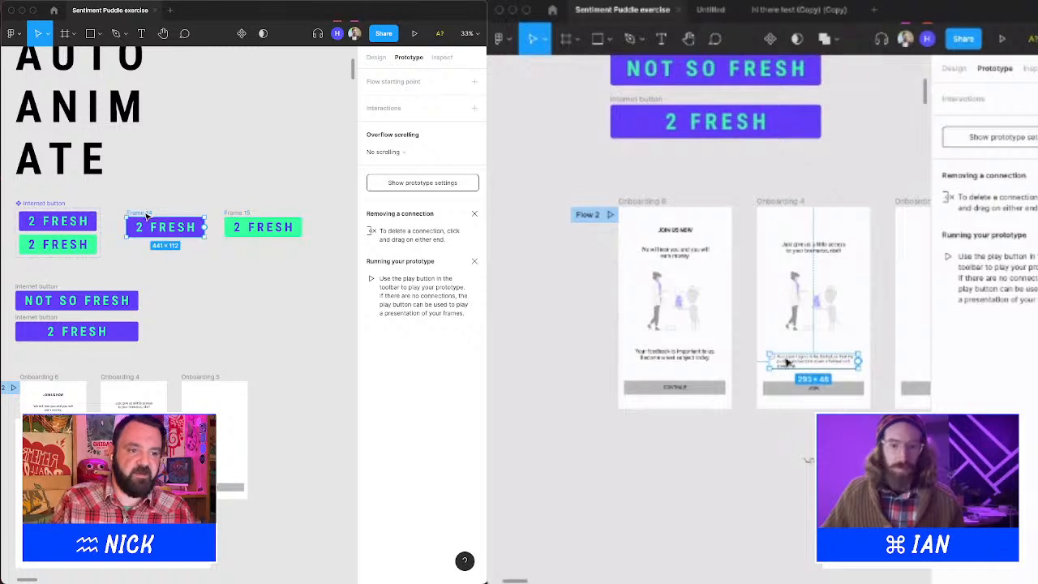
drag(788, 362, 780, 434)
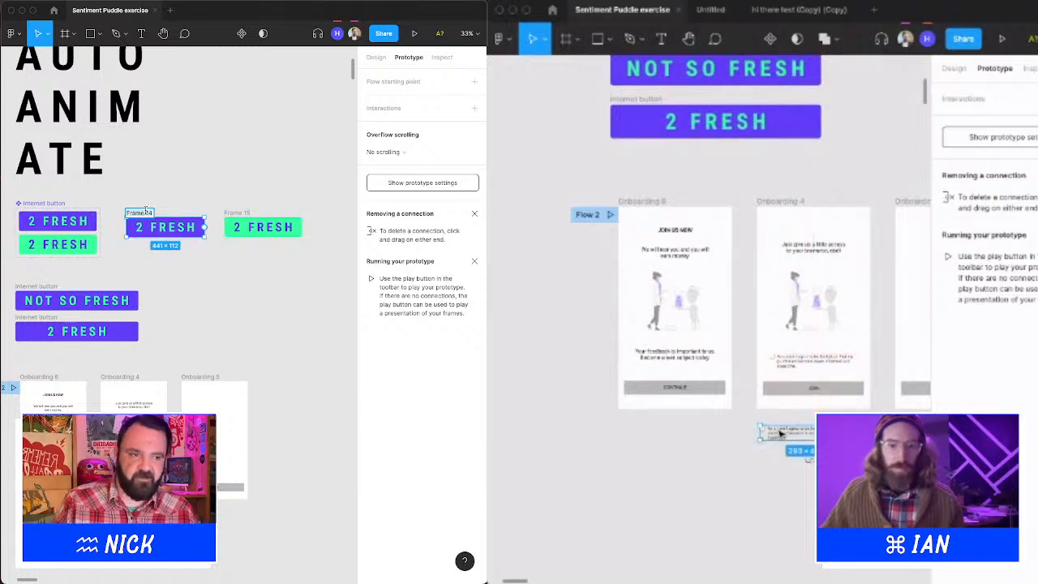
Rename Frame 14 to "button state 1" and nudge the duplicated consent group slightly on the canvas.
double_click(146, 212)
text(button)
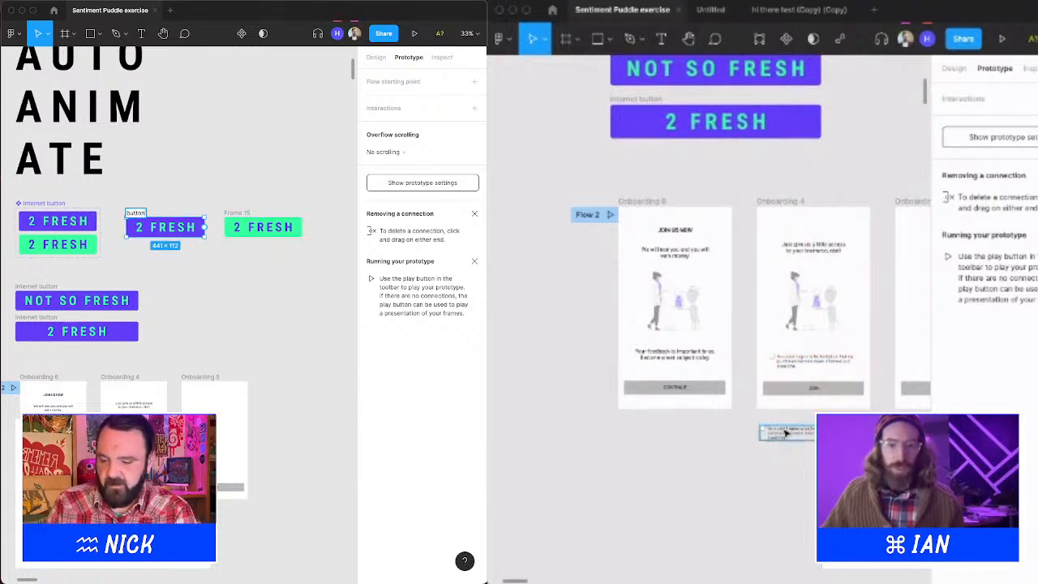
text( state 1)
key(Return)
click(787, 432)
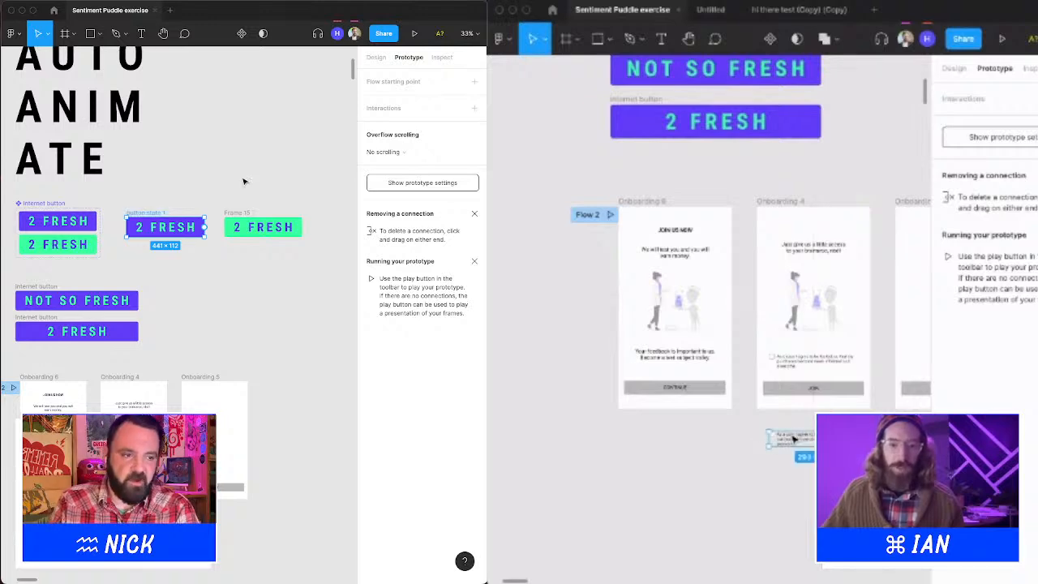
Rename Frame 15 around the green button to "button state 2".
double_click(242, 214)
scroll(787, 432, up, 5)
text(butt)
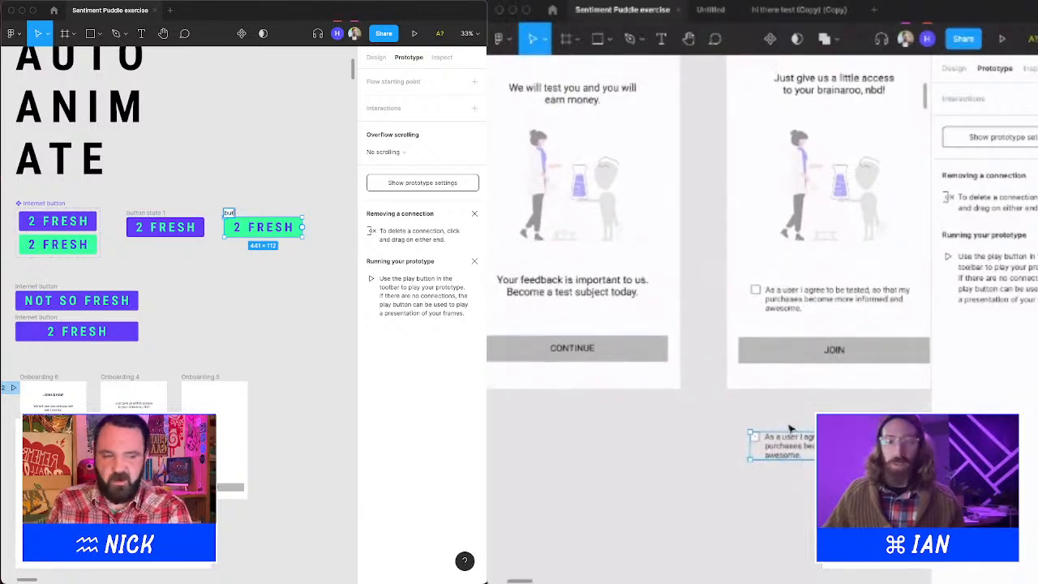
text(on state)
scroll(782, 434, right, 3)
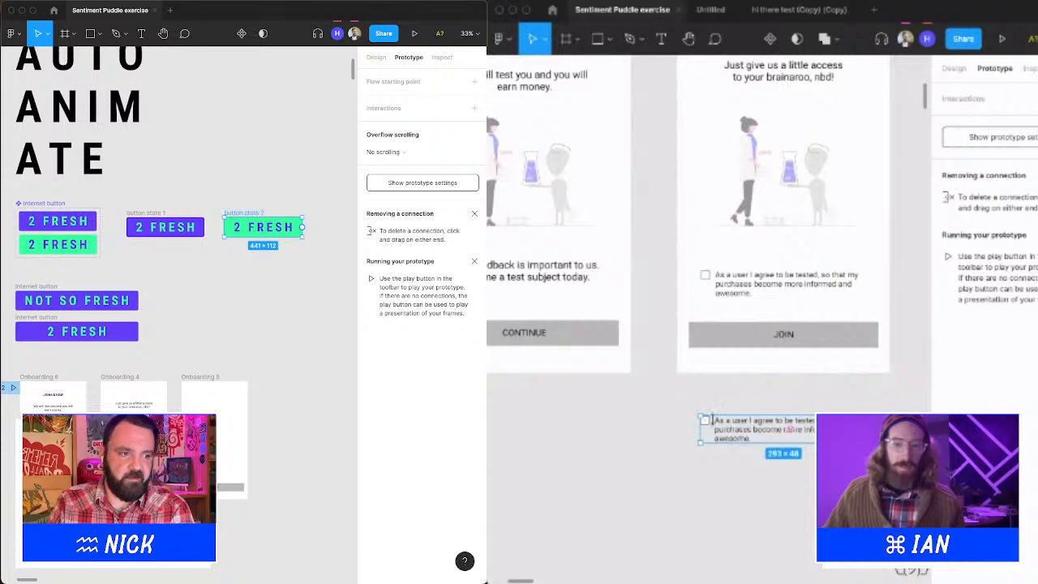
click(216, 167)
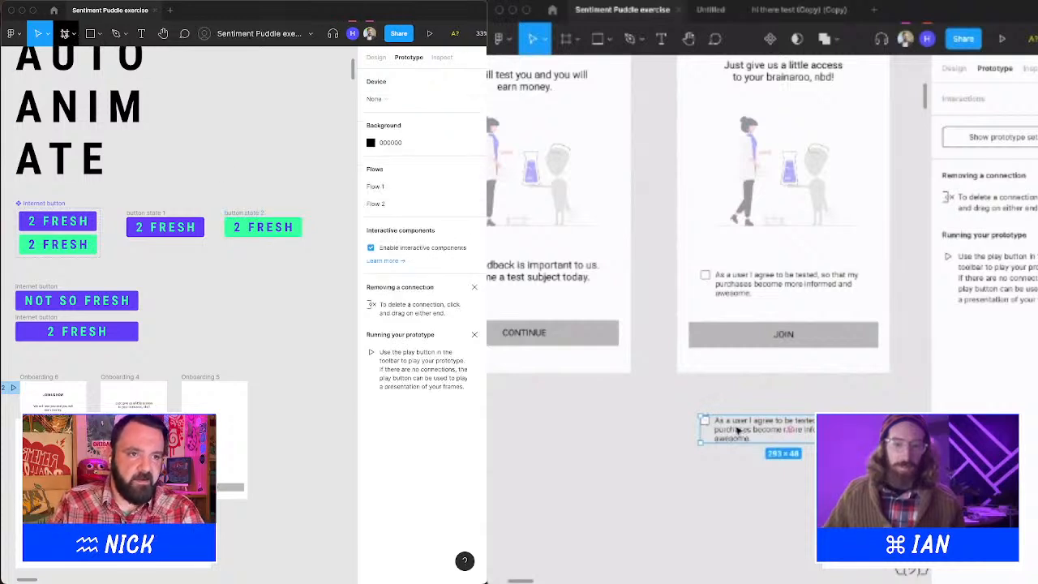
Draw a frame of about 1154 × 512 around both button state frames and name it "the frame guys".
click(65, 33)
drag(112, 177, 318, 270)
mouse_move(728, 429)
mouse_down()
mouse_move(730, 475)
mouse_move(730, 436)
mouse_up()
double_click(128, 176)
text(the frame)
right_click(730, 436)
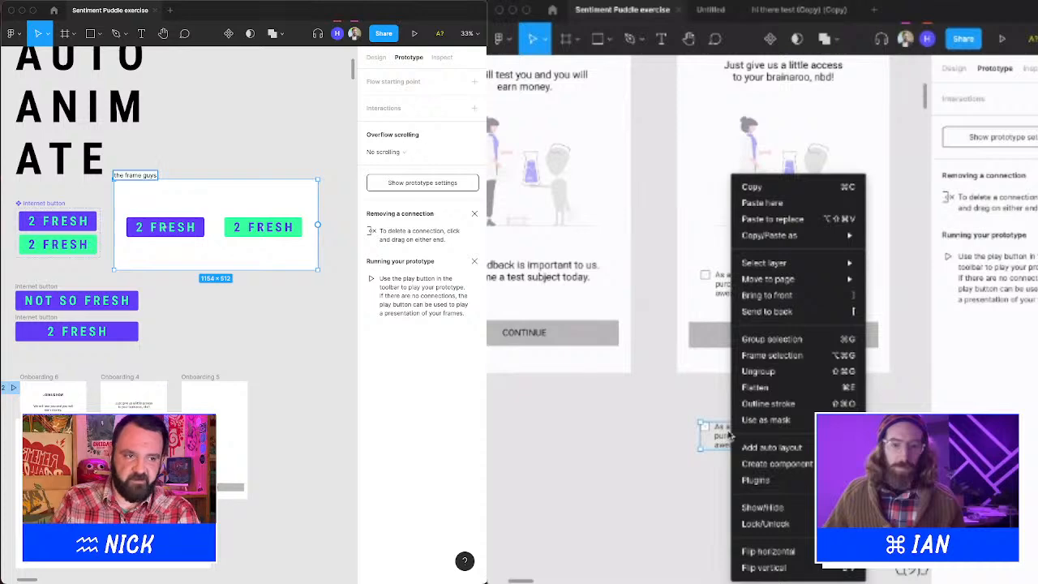
click(168, 122)
Select the small checkbox square inside the duplicated consent group below Onboarding 4.
click(675, 425)
click(675, 426)
scroll(673, 425, up, 5)
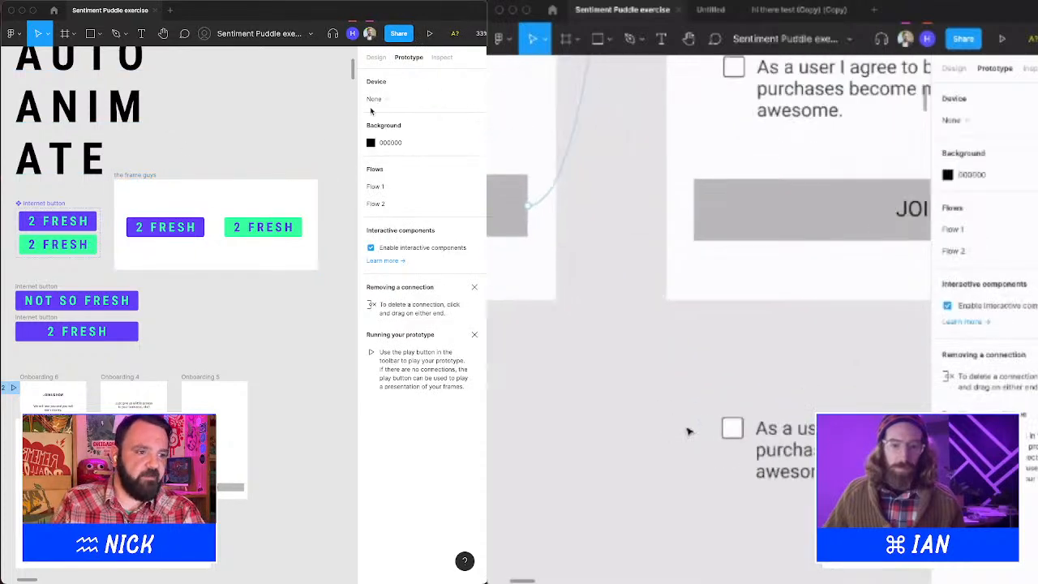
click(732, 429)
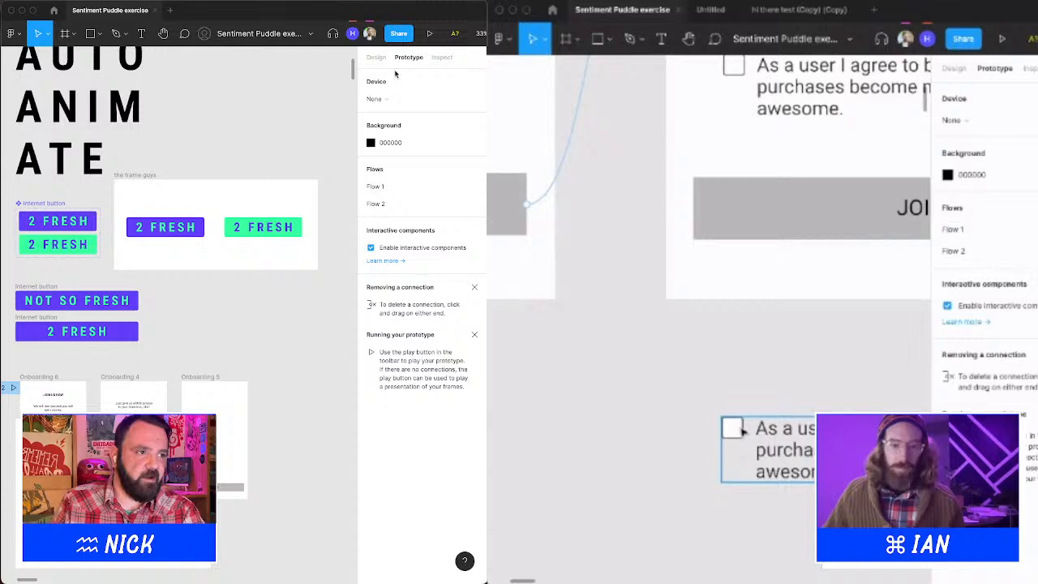
Add a flow starting point to the frame holding both buttons and name it "the canvas".
click(132, 175)
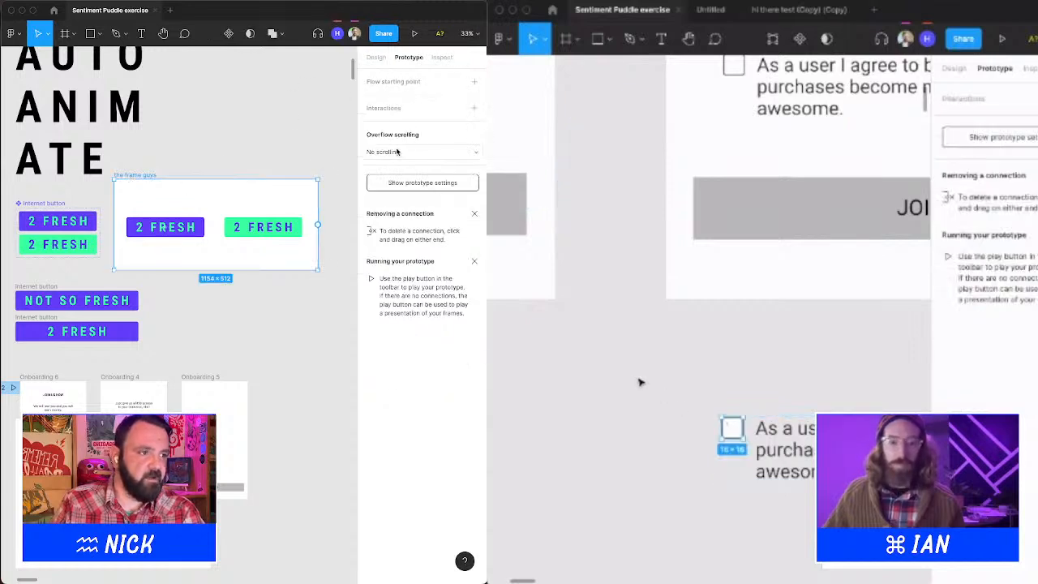
click(474, 81)
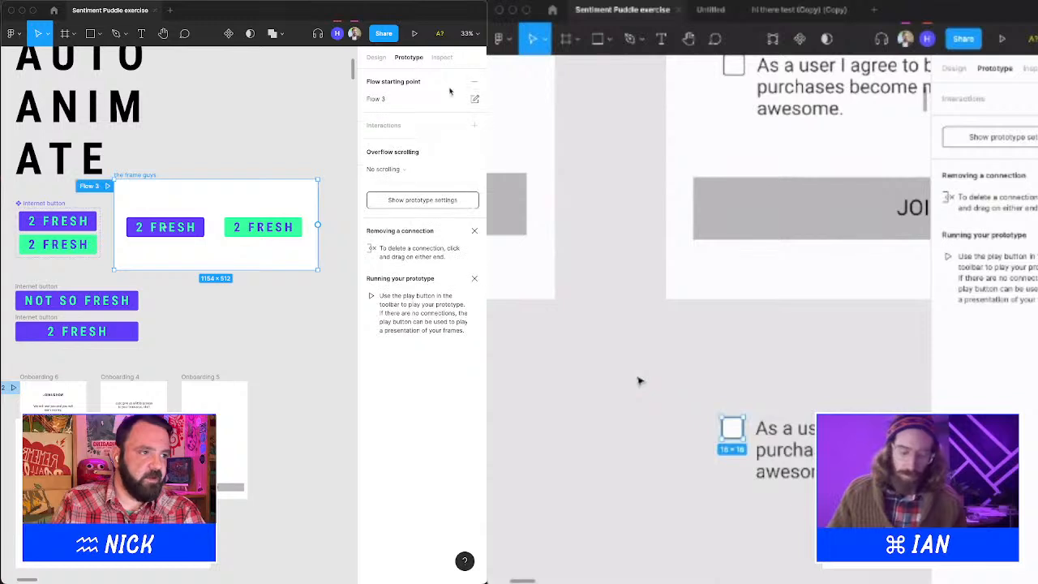
double_click(386, 101)
text(the can)
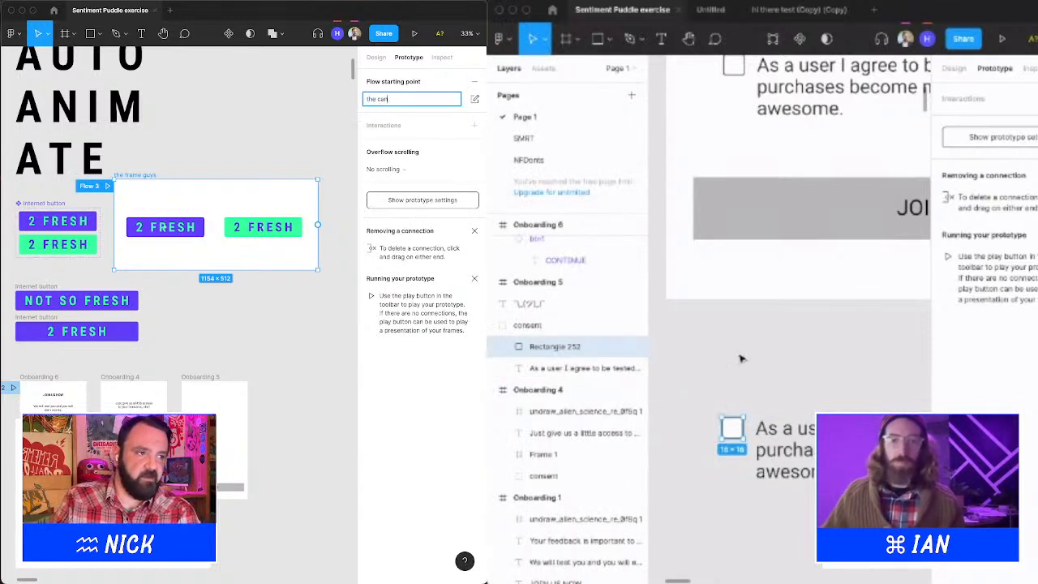
text(vas)
key(Return)
Connect the purple button to the green button inside the frame with a While hovering interaction.
scroll(740, 358, down, 5)
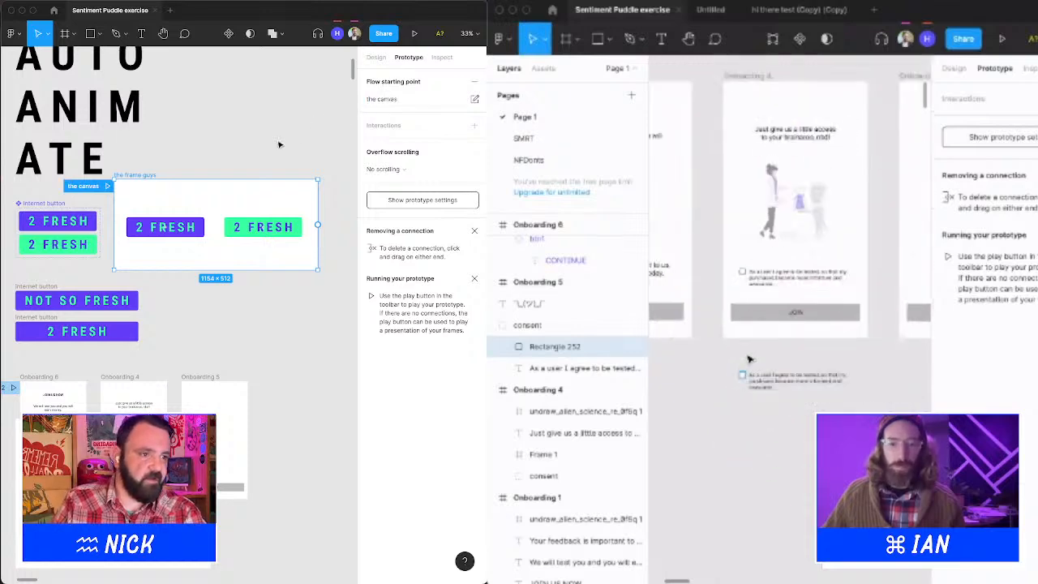
scroll(741, 357, down, 5)
click(203, 230)
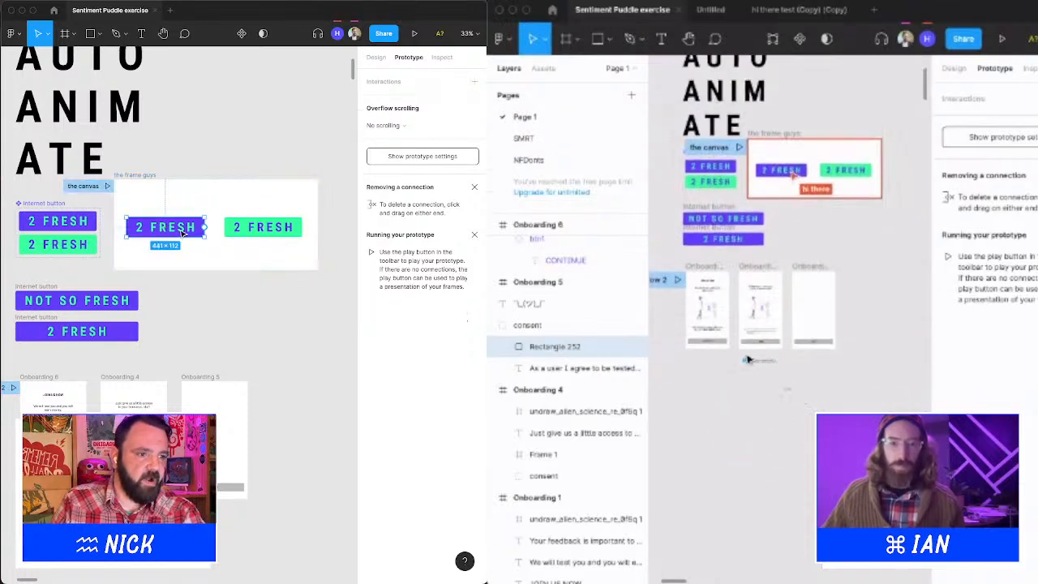
drag(205, 230, 259, 227)
scroll(740, 357, up, 5)
click(267, 126)
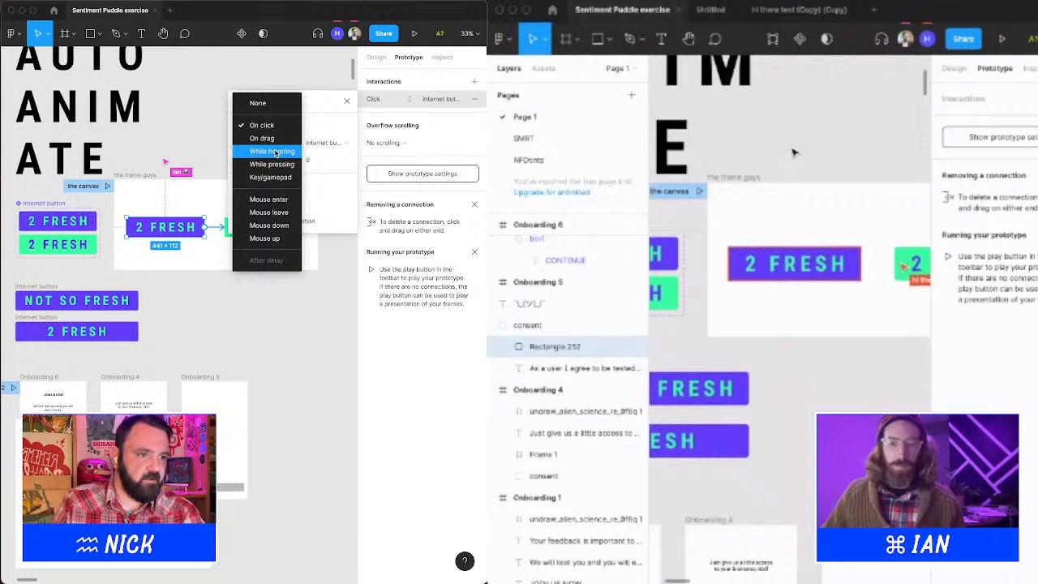
click(274, 152)
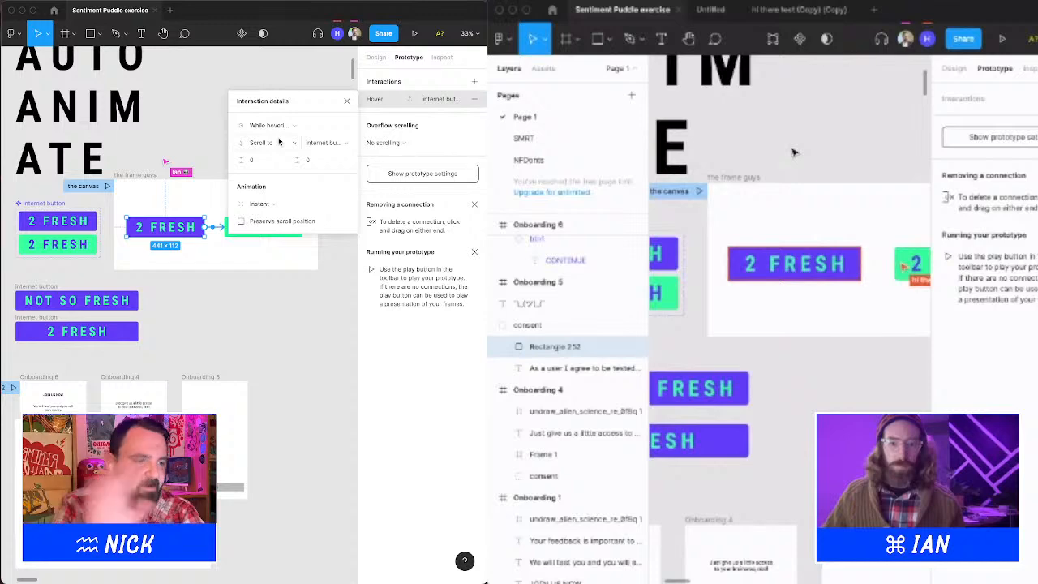
Open the list of actions for the purple button's While hovering interaction.
click(279, 142)
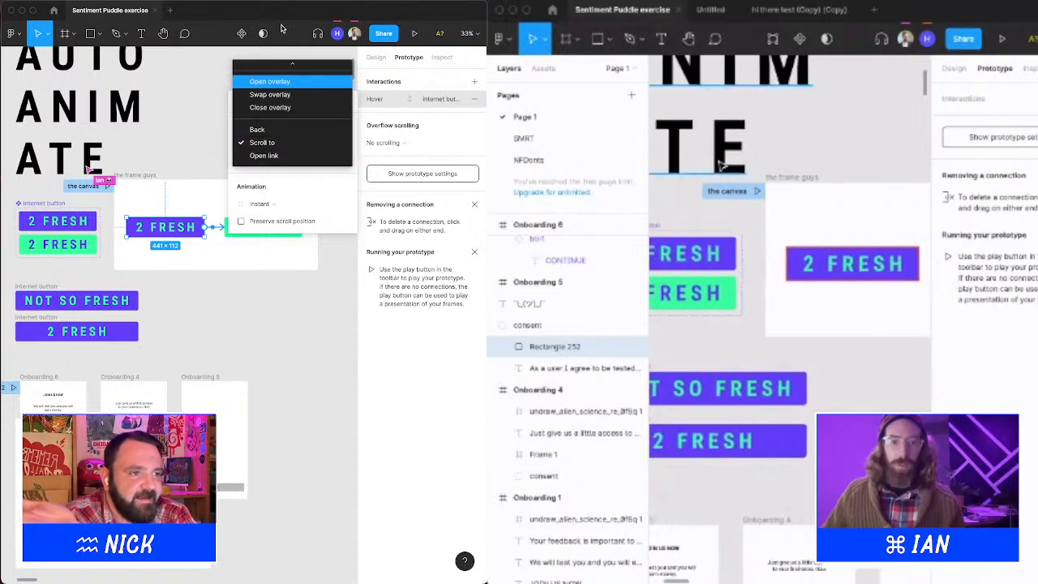
scroll(288, 60, up, 2)
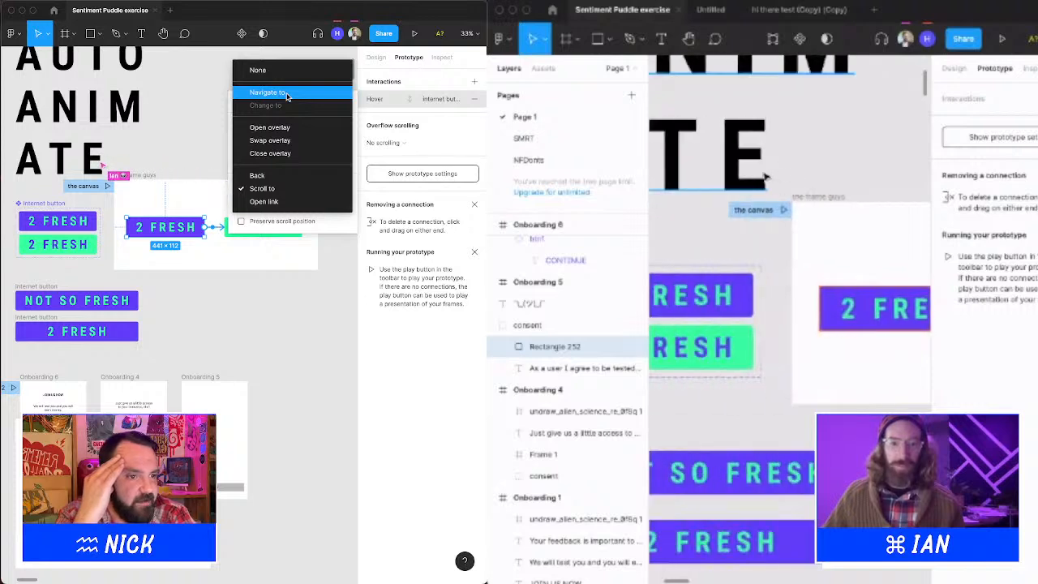
Inspect the hover connection inside the frame and play "the canvas" flow in the prototype presentation.
click(754, 210)
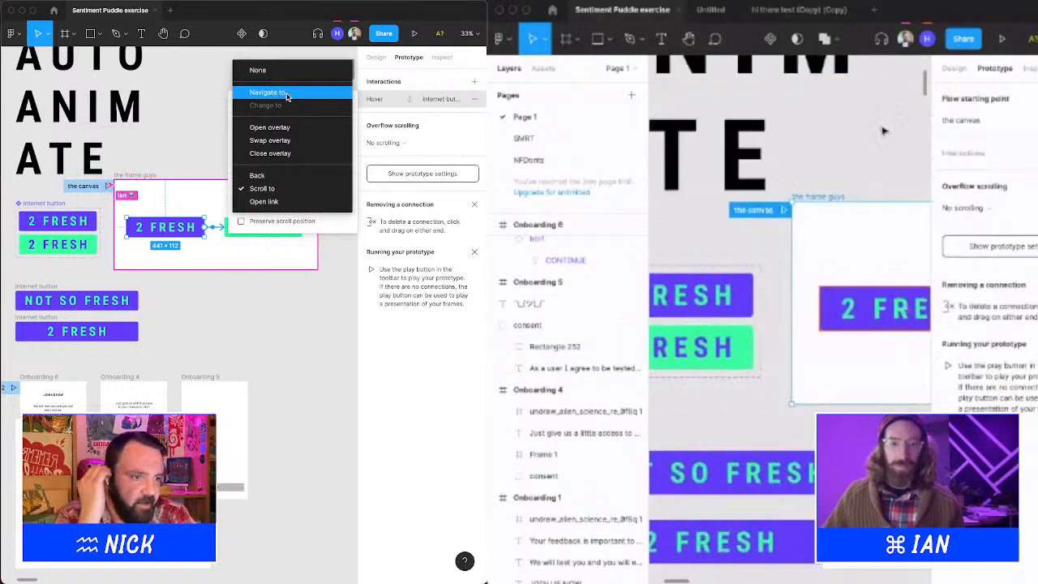
scroll(917, 130, right, 3)
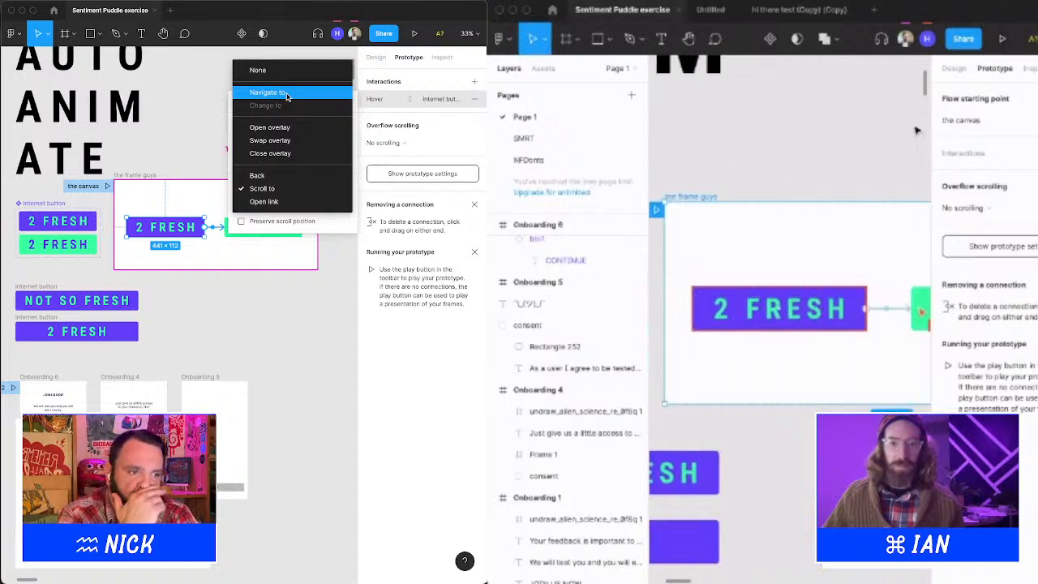
scroll(884, 309, up, 3)
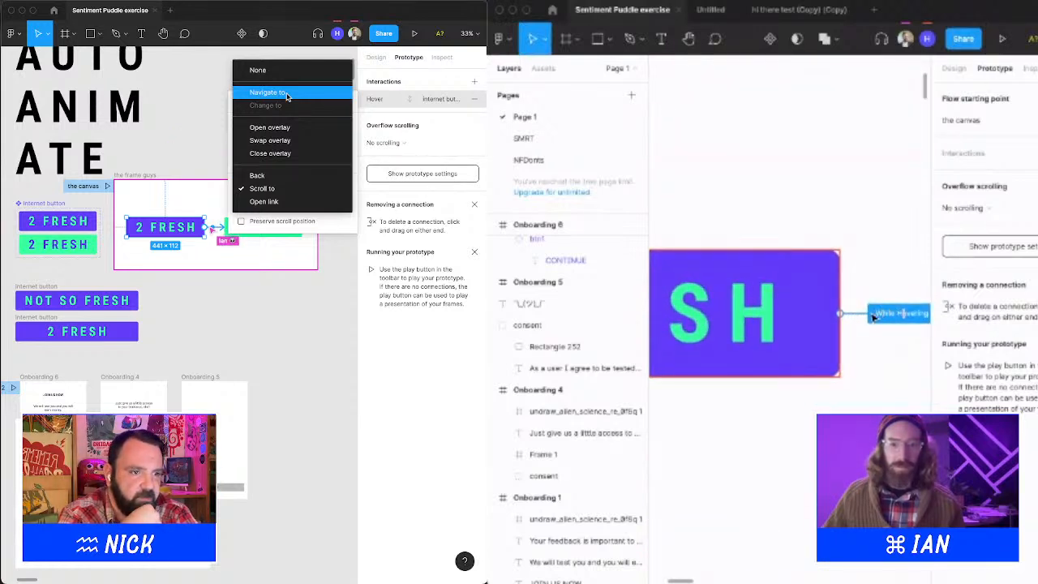
scroll(854, 242, down, 3)
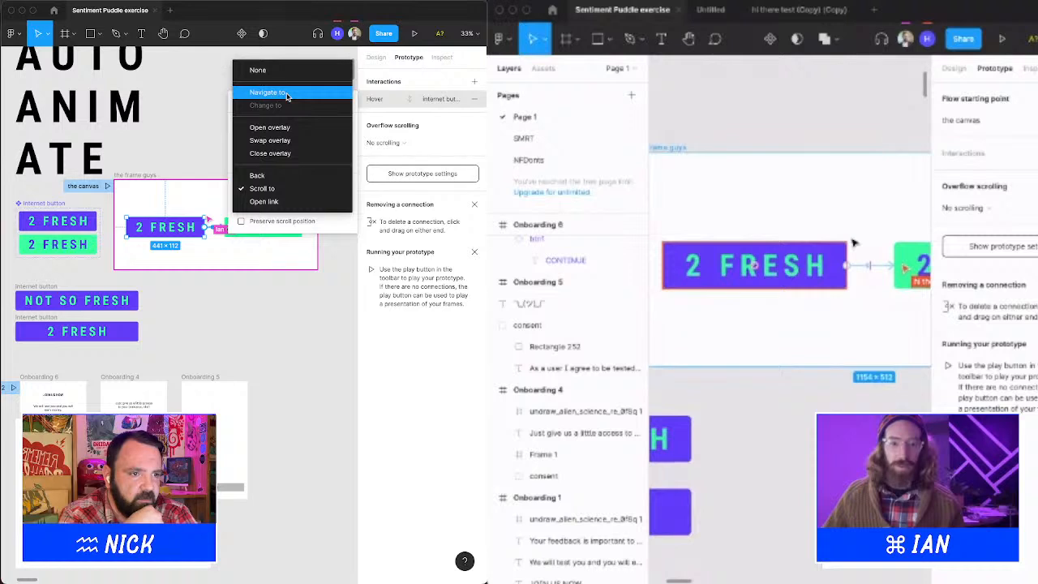
scroll(854, 242, left, 3)
key(Escape)
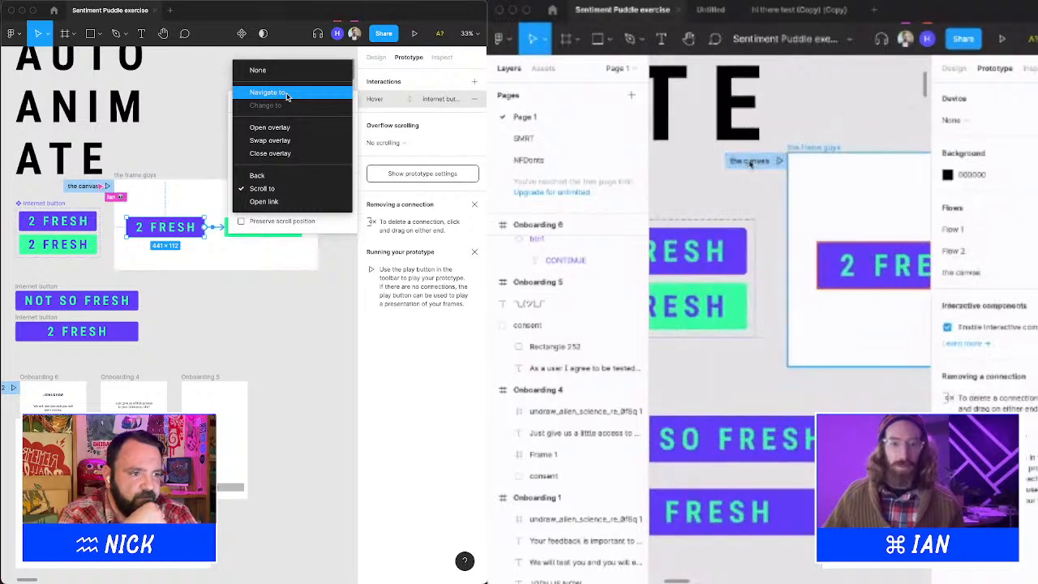
click(1007, 42)
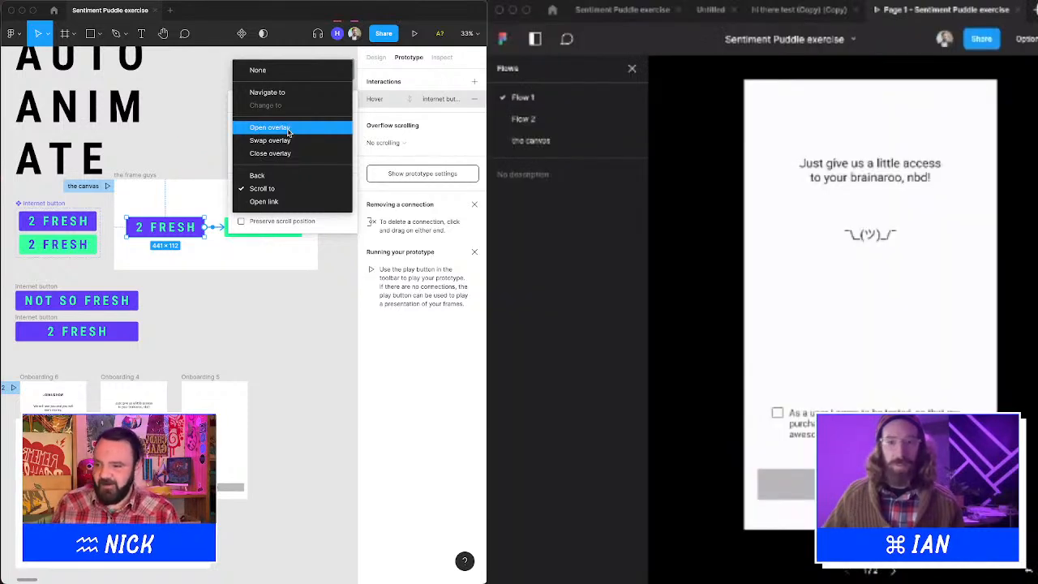
click(531, 140)
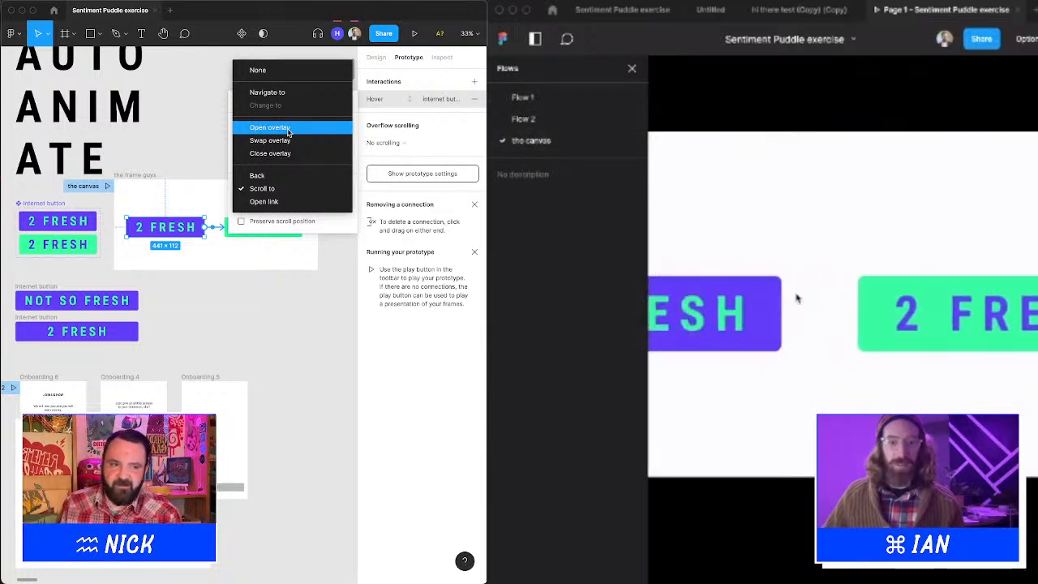
Set the purple button's While hovering action to None and close the presentation to return to the Sentiment Puddle exercise file.
click(275, 69)
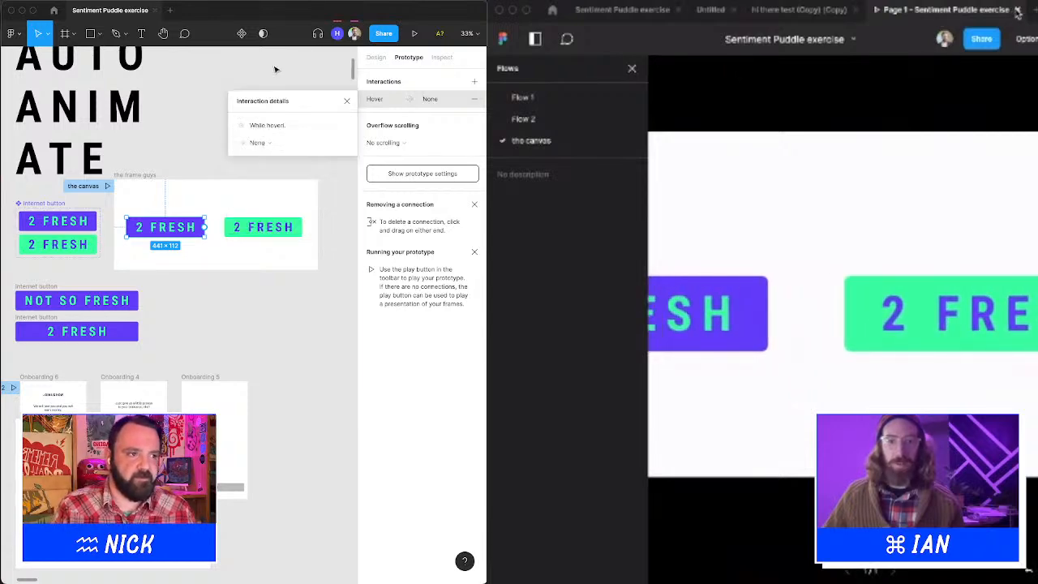
click(260, 125)
click(1018, 9)
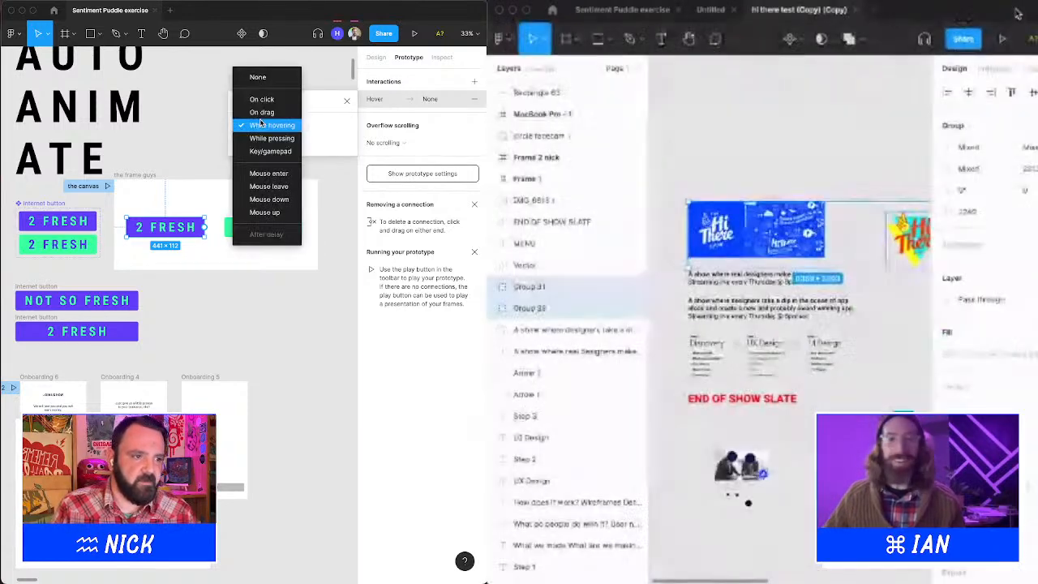
click(658, 10)
scroll(815, 176, down, 3)
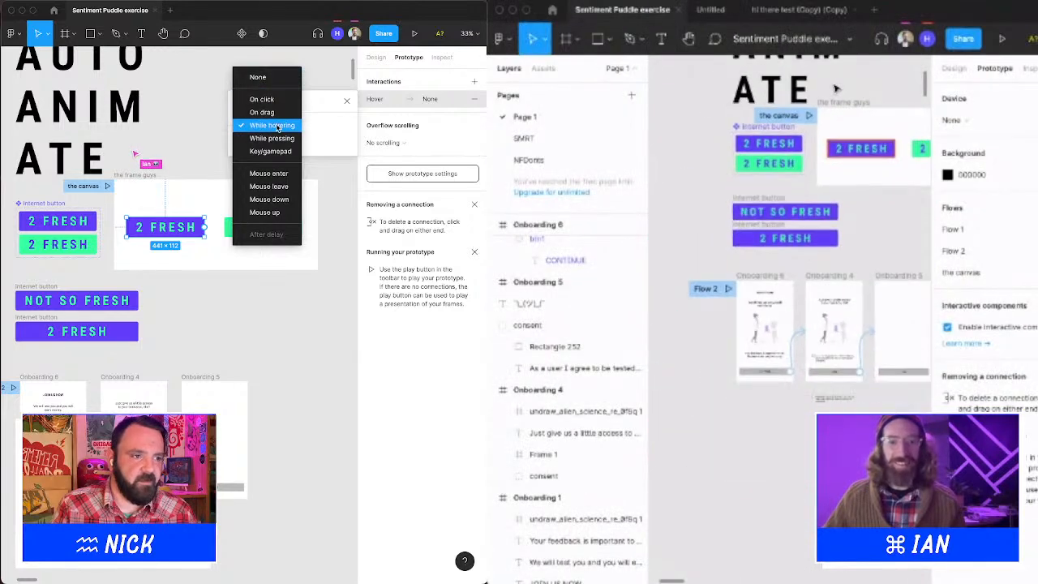
click(271, 125)
scroll(834, 89, right, 3)
click(346, 100)
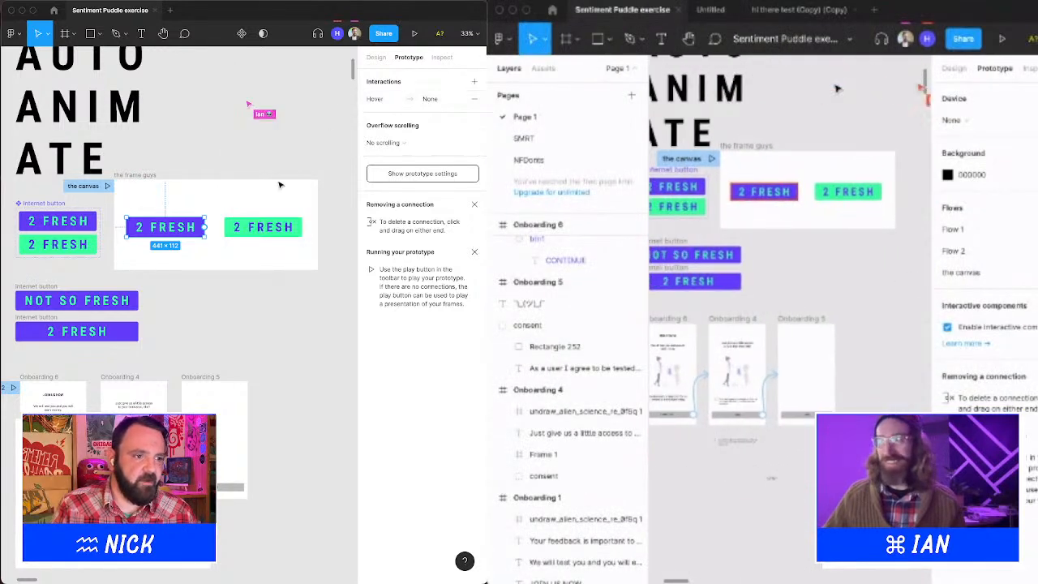
scroll(695, 156, up, 5)
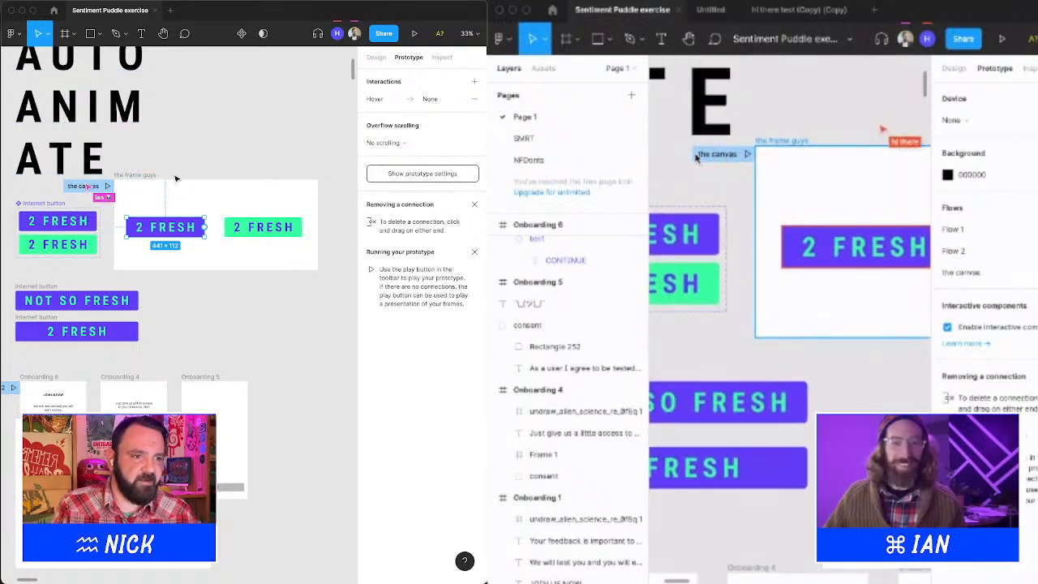
scroll(812, 103, down, 3)
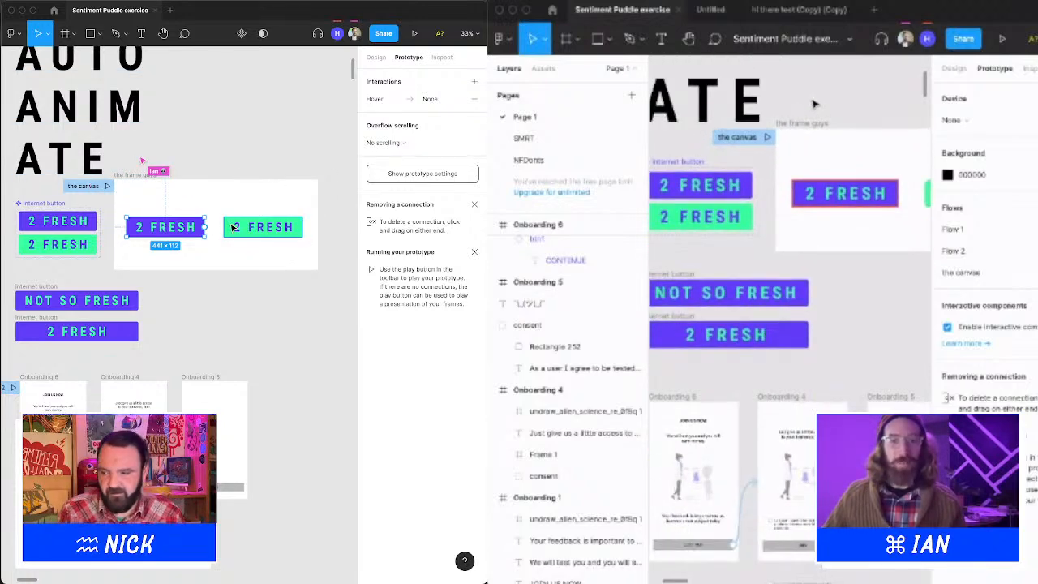
scroll(747, 107, up, 3)
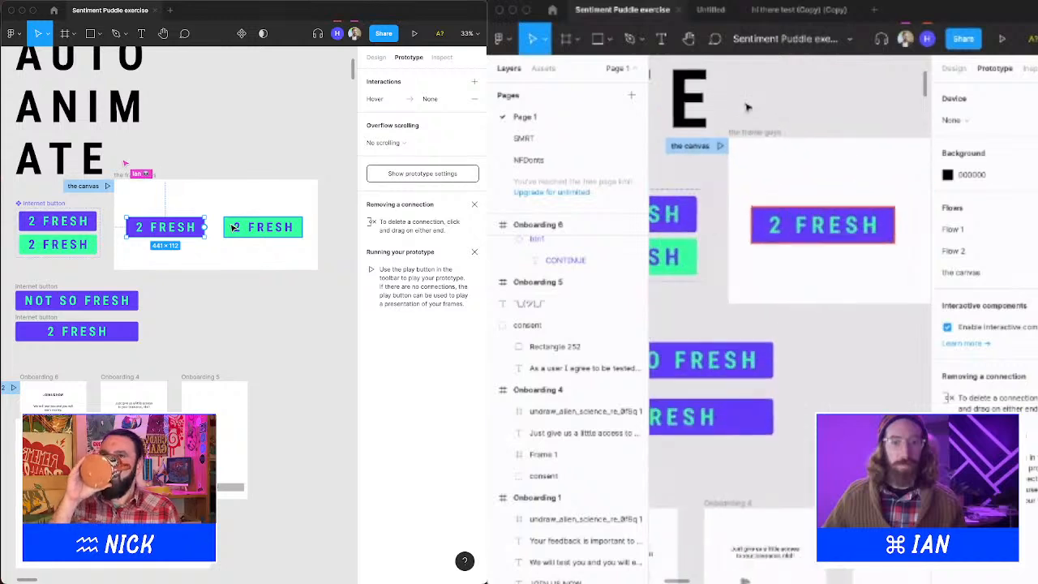
scroll(747, 107, up, 2)
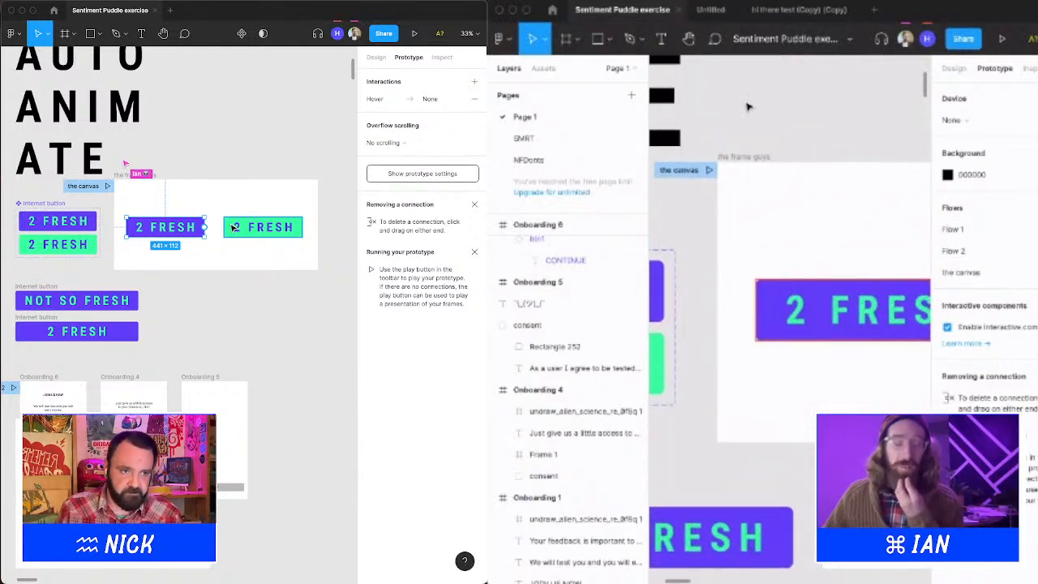
scroll(749, 110, down, 2)
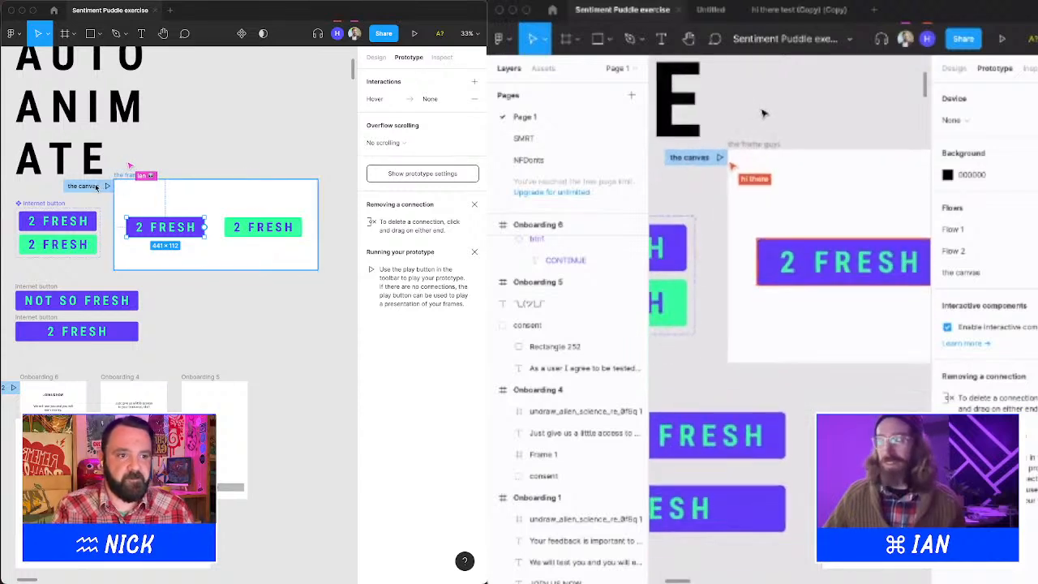
Rename the flow starting point of "the frame guys" frame to "anythingelse".
click(96, 187)
scroll(845, 252, up, 2)
double_click(398, 99)
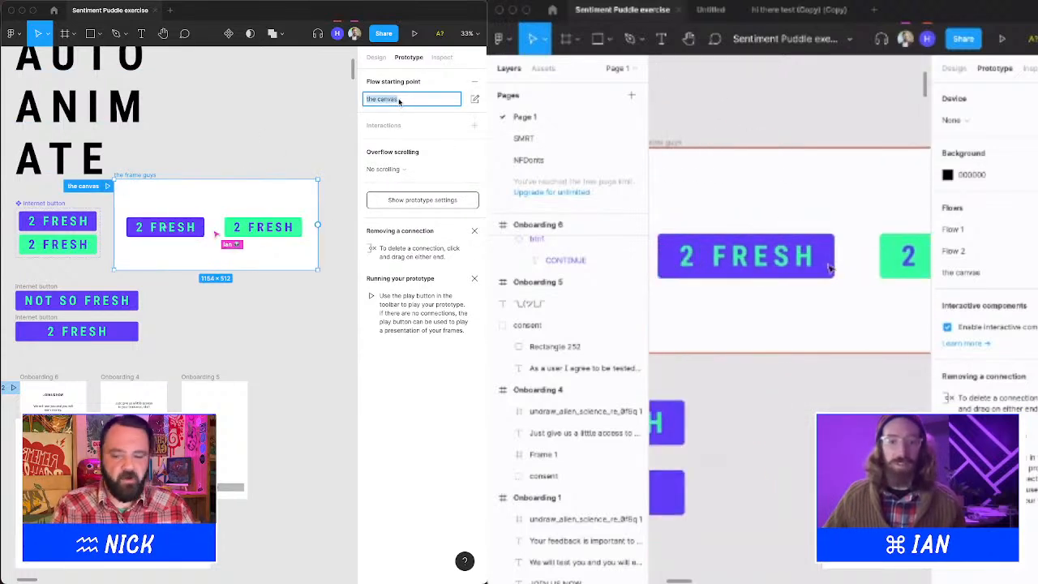
text(anythinge)
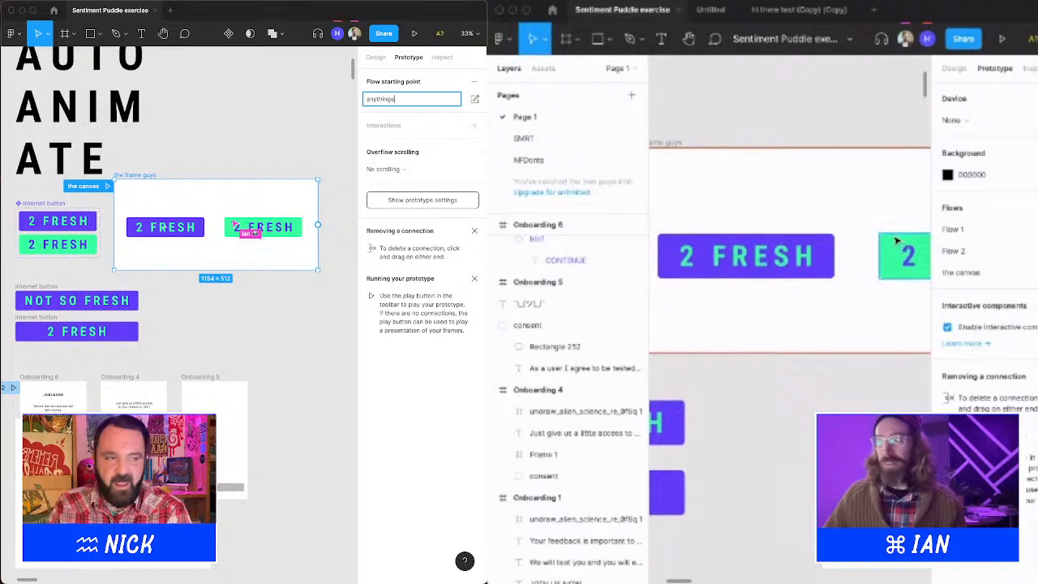
text(lse)
key(Return)
Examine the flow starting point, the surrounding frame and the two buttons inside it.
scroll(895, 239, left, 2)
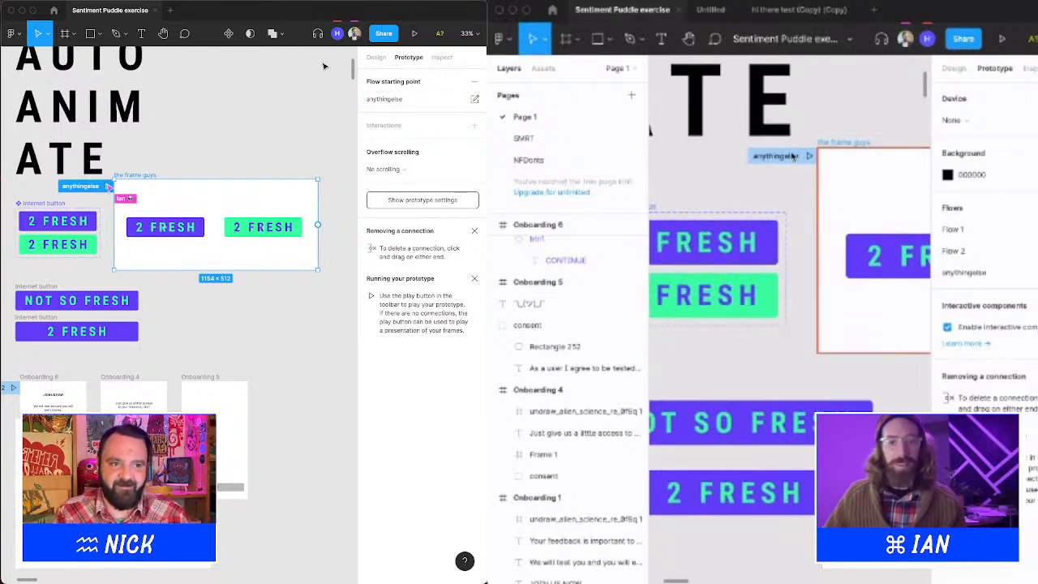
scroll(875, 176, right, 2)
scroll(871, 179, down, 2)
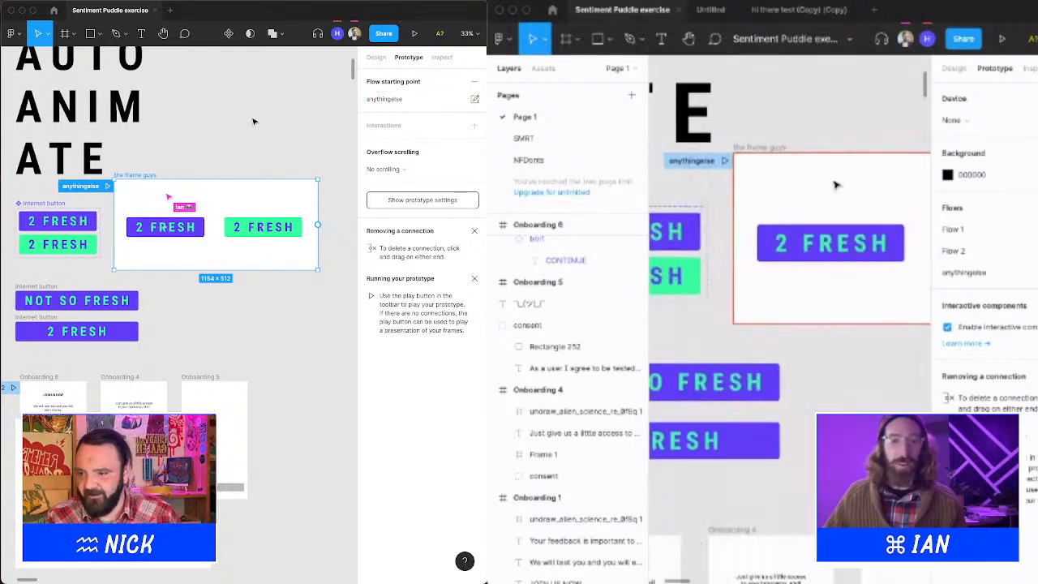
scroll(835, 185, right, 2)
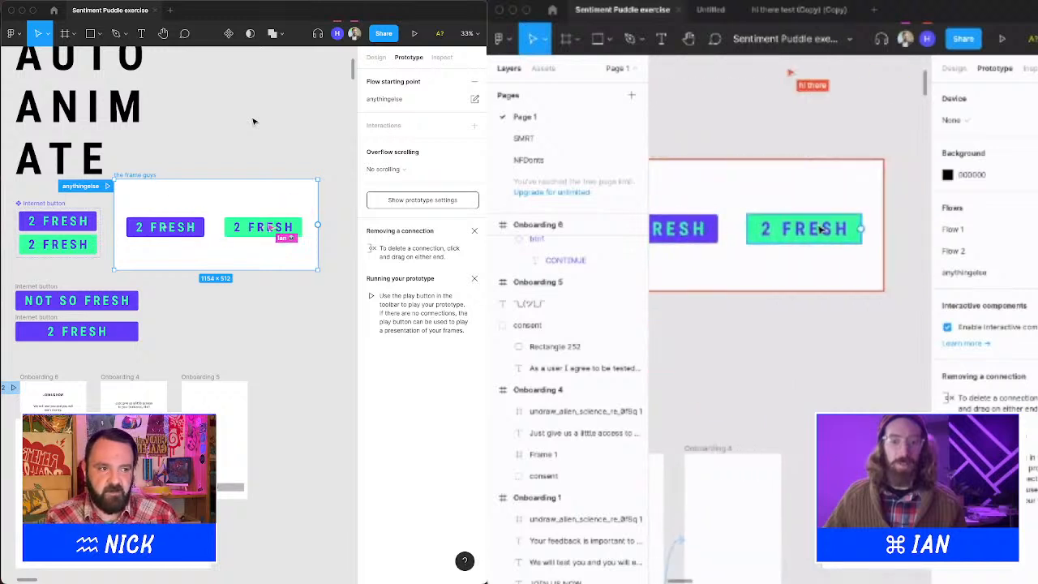
scroll(702, 230, up, 3)
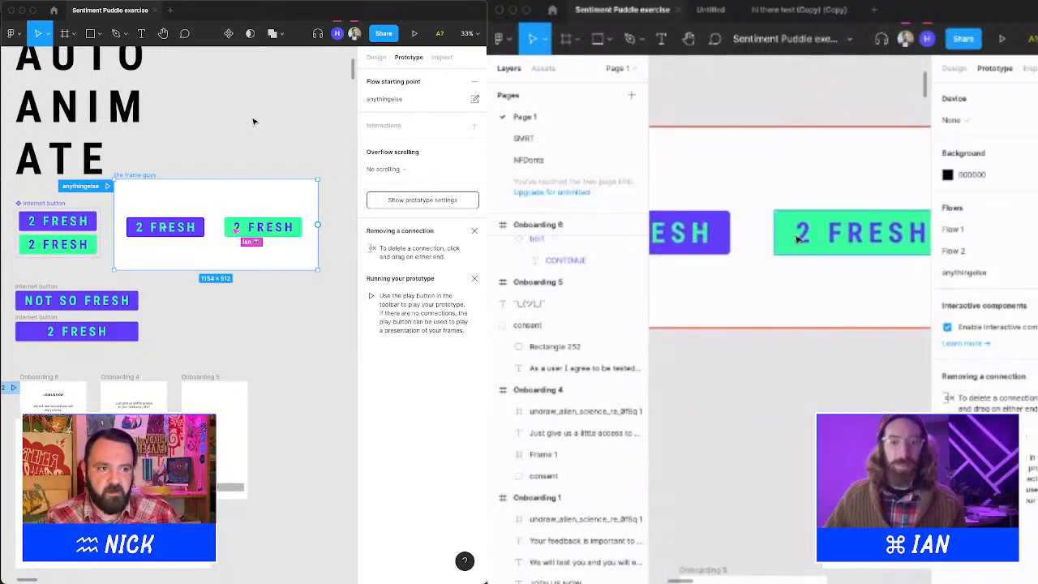
scroll(798, 237, left, 2)
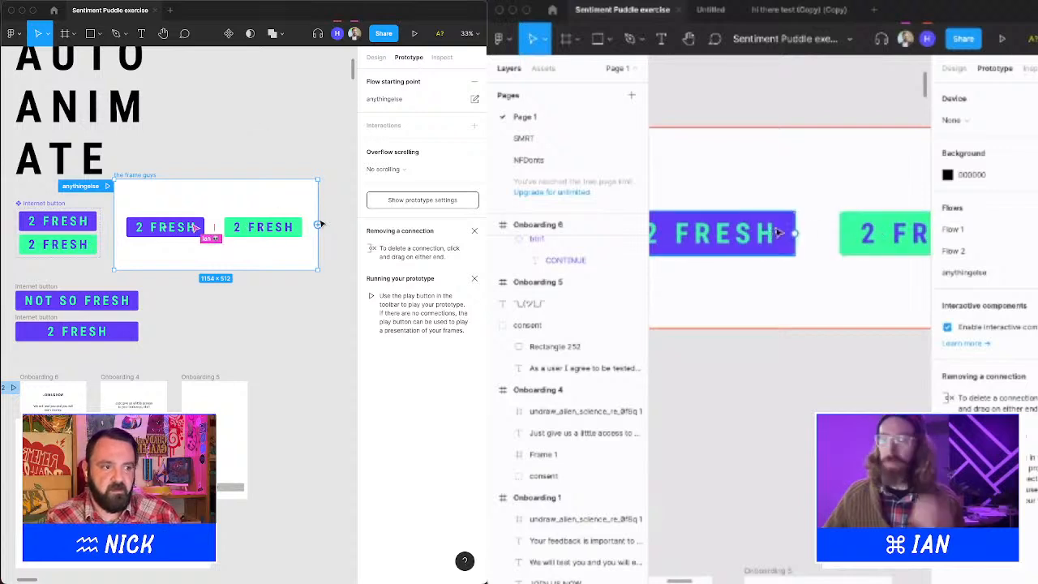
scroll(810, 233, down, 3)
click(739, 172)
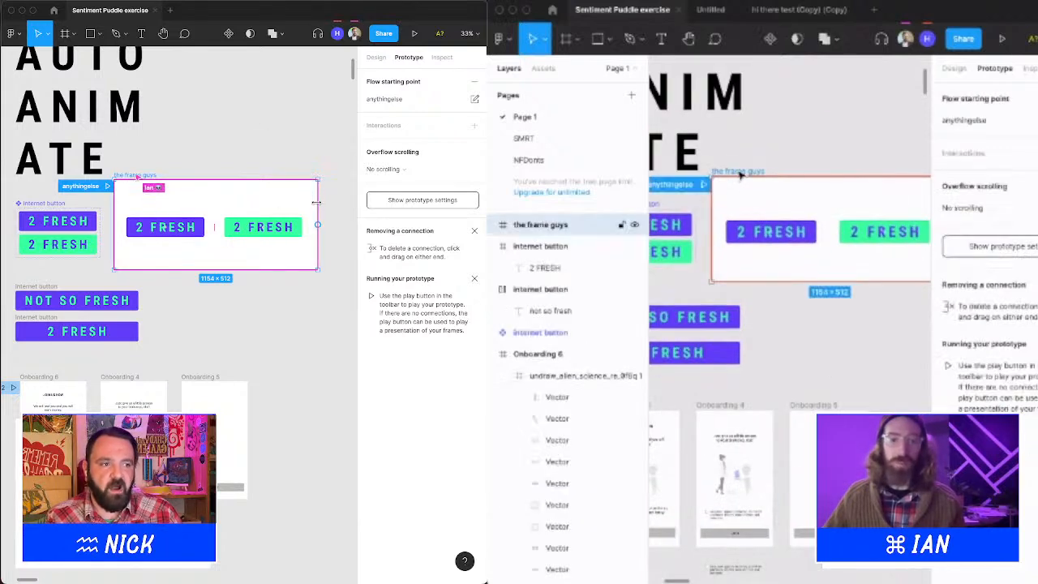
click(873, 155)
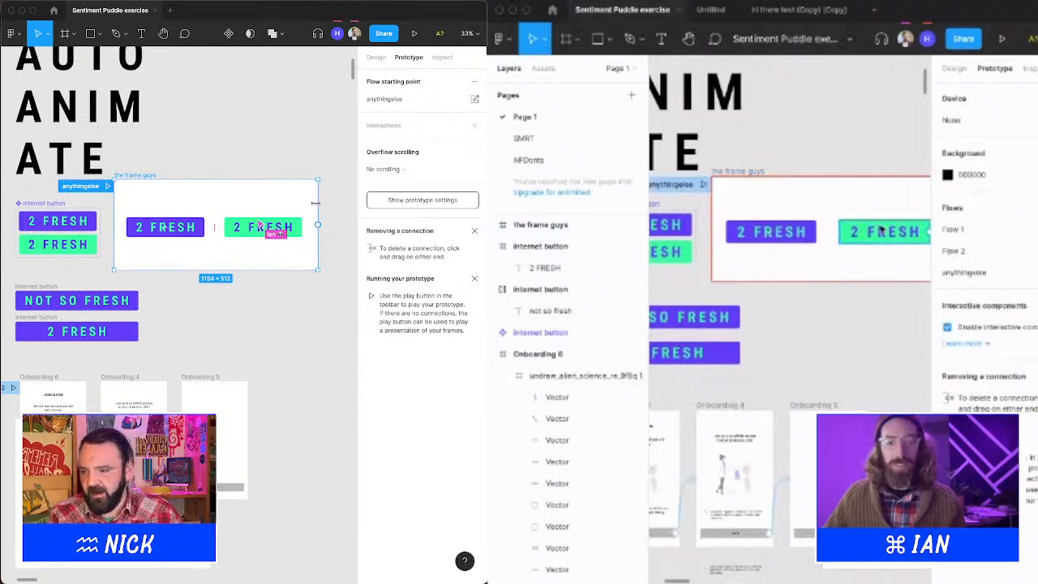
Try narrowing the frame to about 560 × 512 to leave out the green button, and undo the resize.
drag(316, 202, 214, 211)
scroll(873, 120, left, 3)
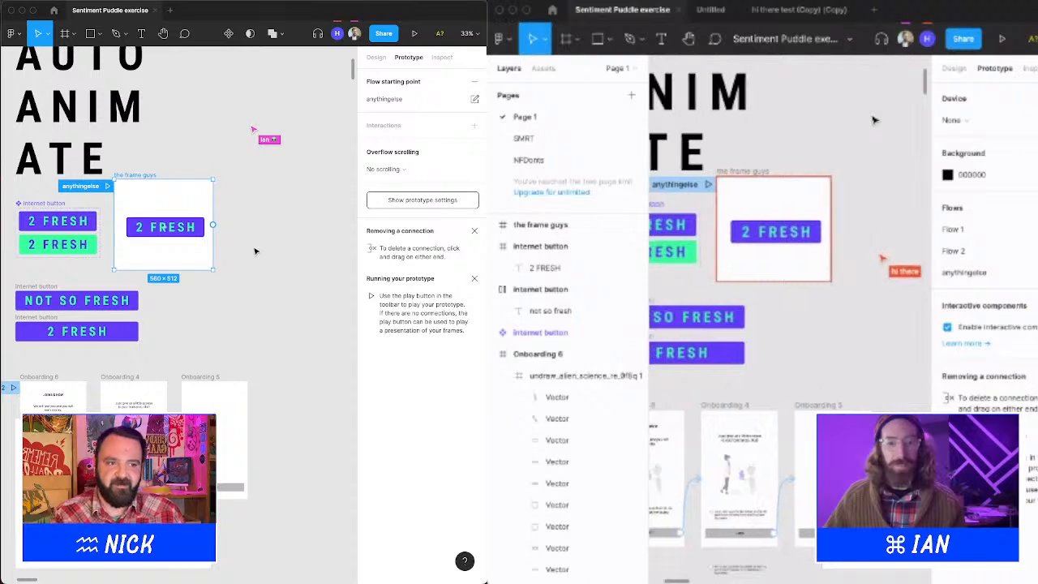
key(super+z)
click(268, 129)
scroll(797, 188, up, 3)
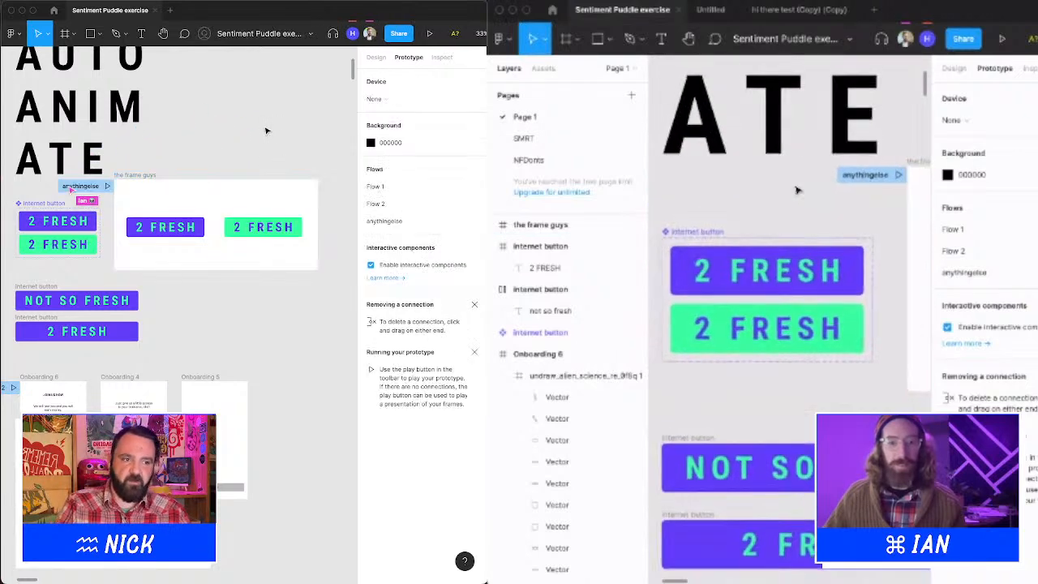
scroll(796, 188, down, 4)
scroll(795, 188, right, 3)
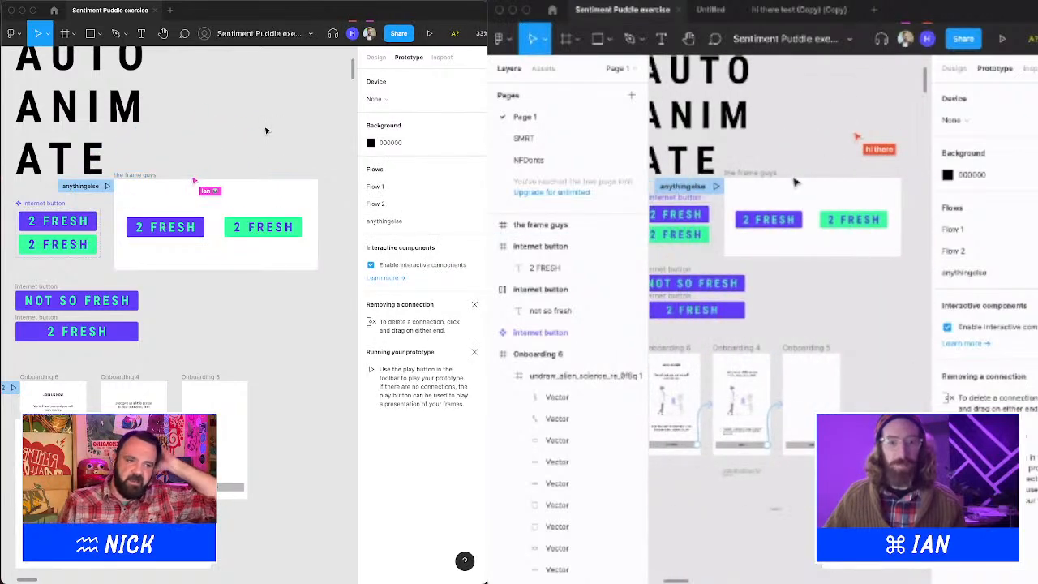
scroll(797, 182, down, 2)
scroll(797, 181, right, 2)
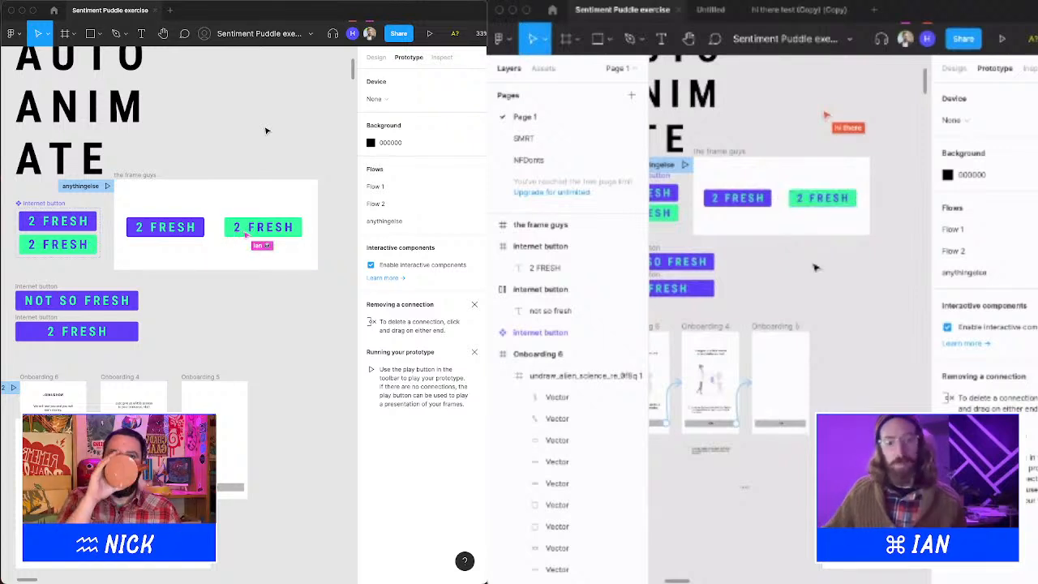
Move the green "button state 2" out of the frame onto the canvas above it and select the purple "button state 1".
click(746, 201)
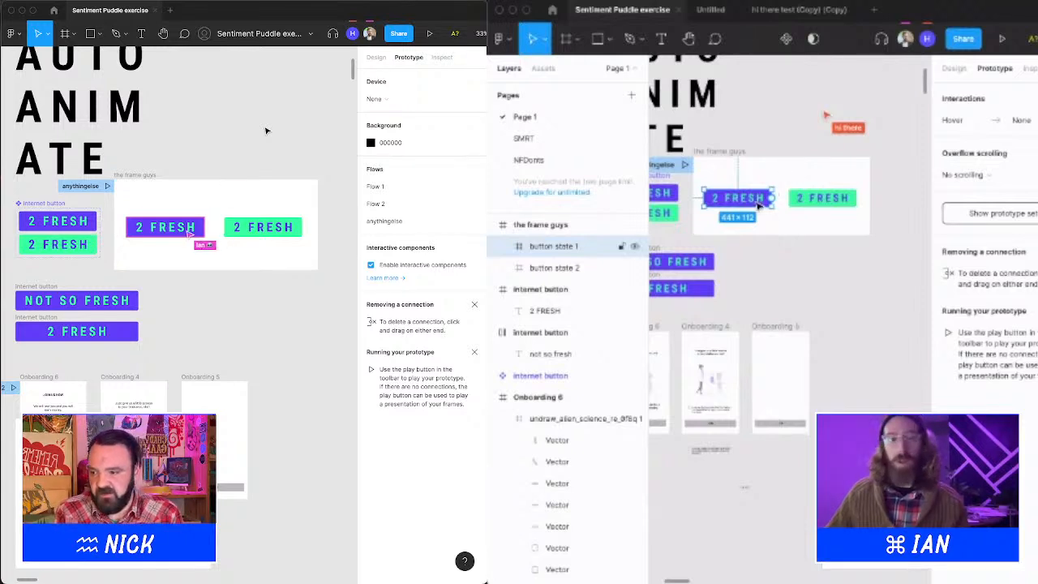
scroll(779, 187, up, 3)
scroll(777, 201, right, 3)
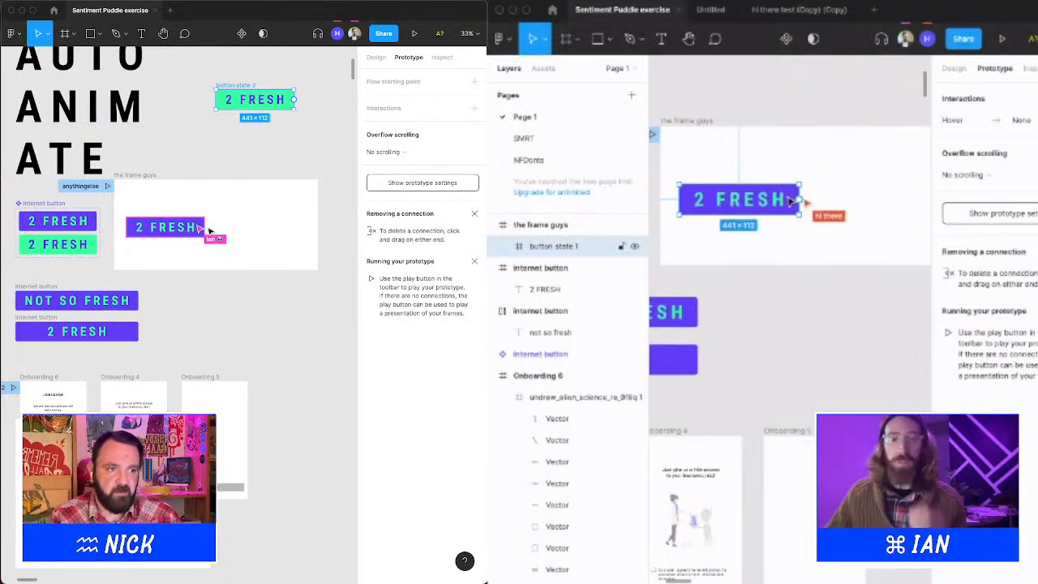
scroll(790, 205, down, 5)
scroll(790, 204, up, 5)
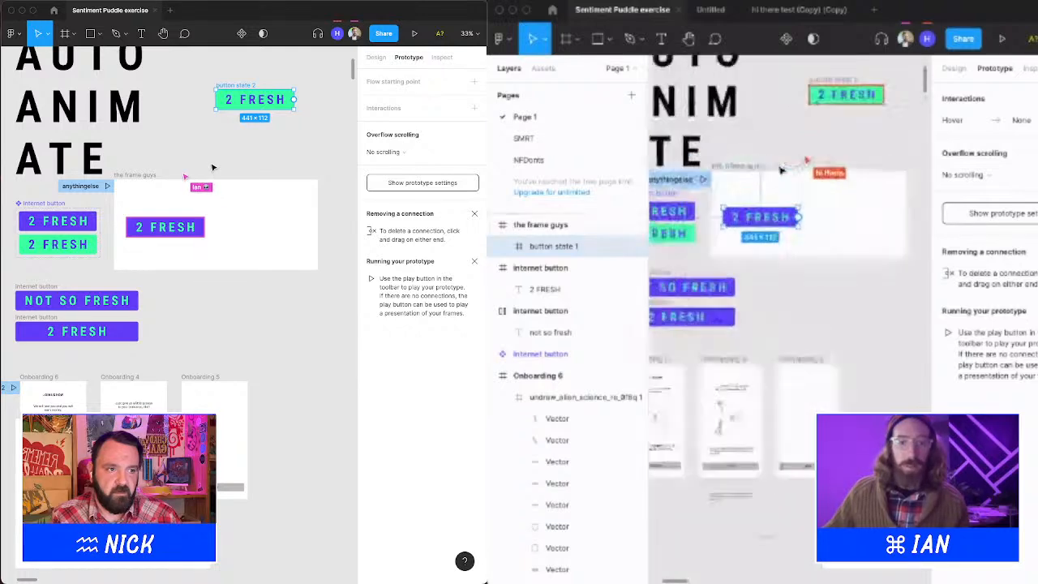
click(180, 224)
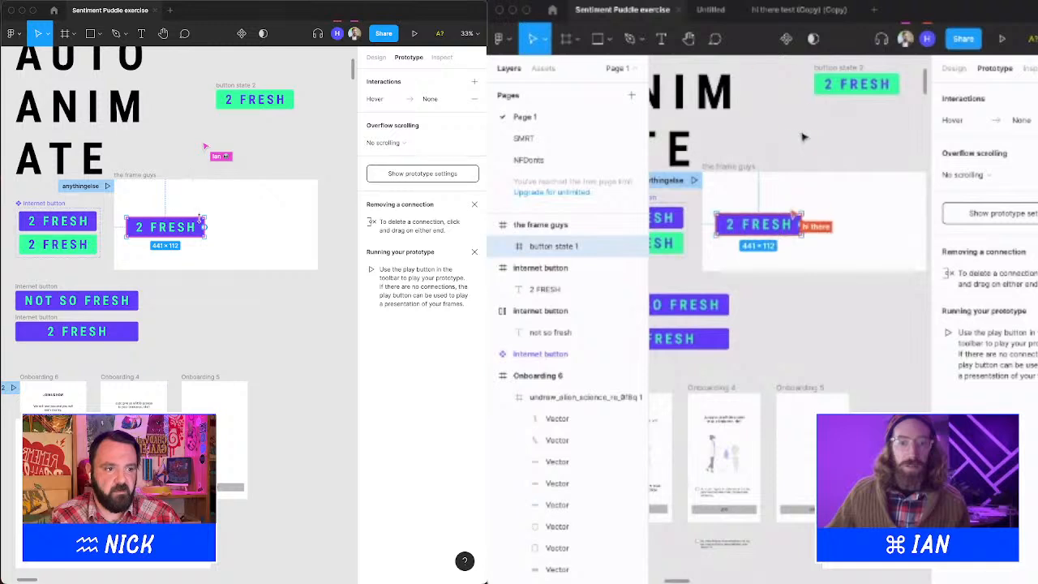
Try to connect the purple "button state 1" inside the frame to the green "button state 2" on the canvas as a hover interaction.
scroll(718, 177, left, 2)
drag(205, 227, 221, 102)
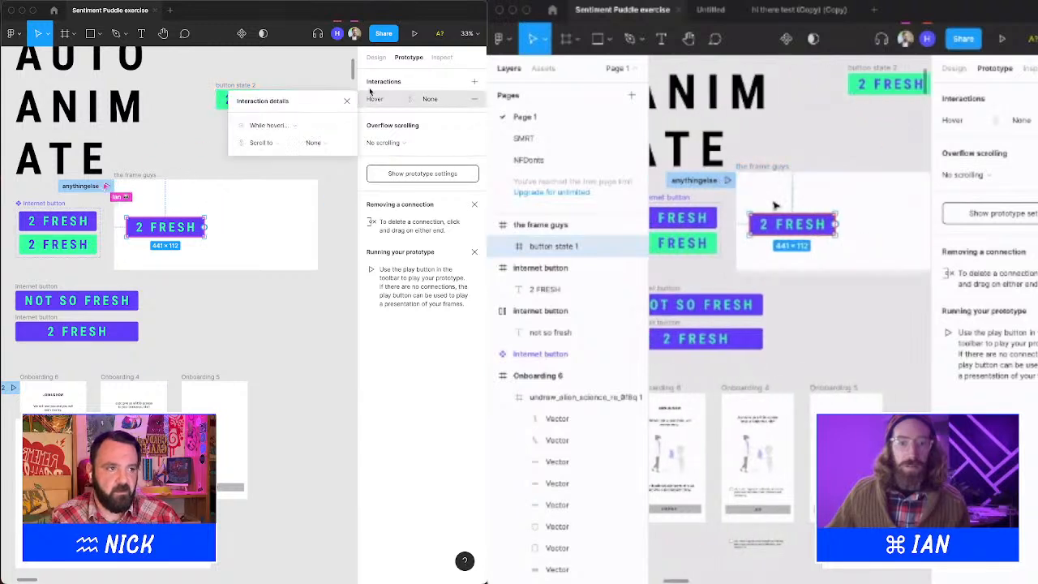
click(291, 127)
click(821, 155)
click(292, 127)
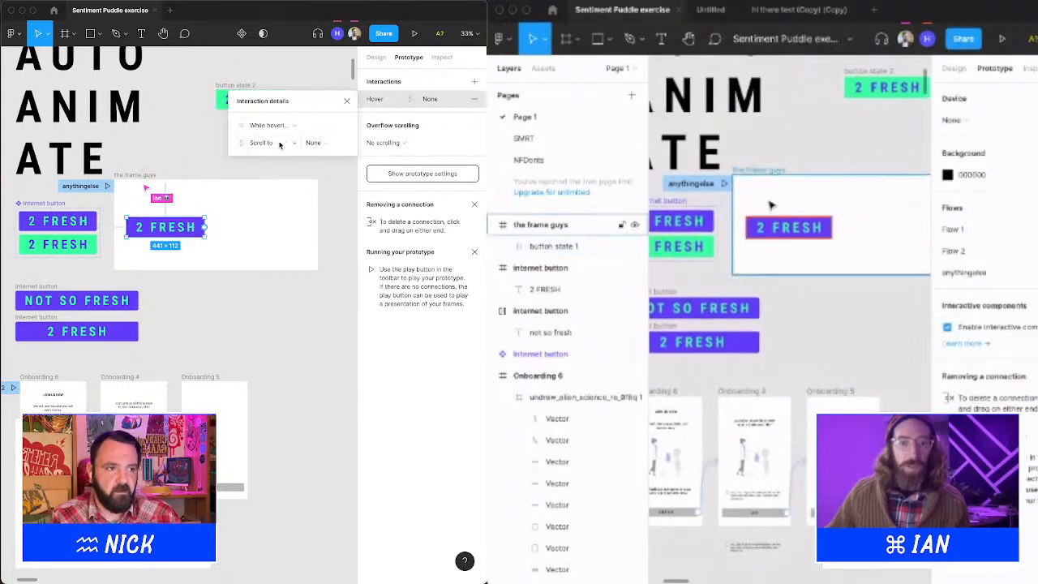
Set the action of the purple button's hover interaction to None and check its While hovering trigger.
scroll(768, 201, up, 4)
click(280, 143)
click(794, 248)
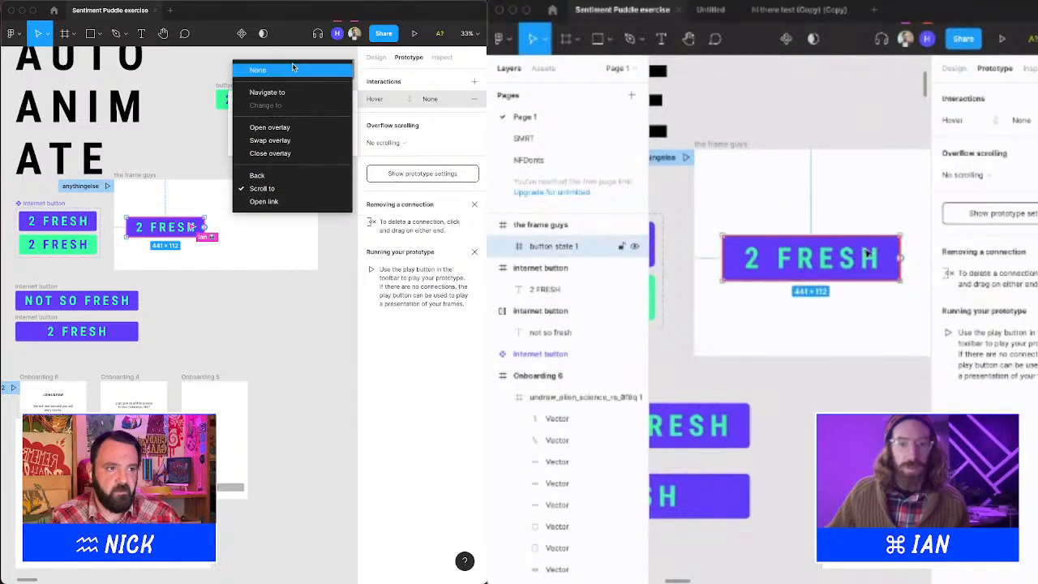
click(773, 215)
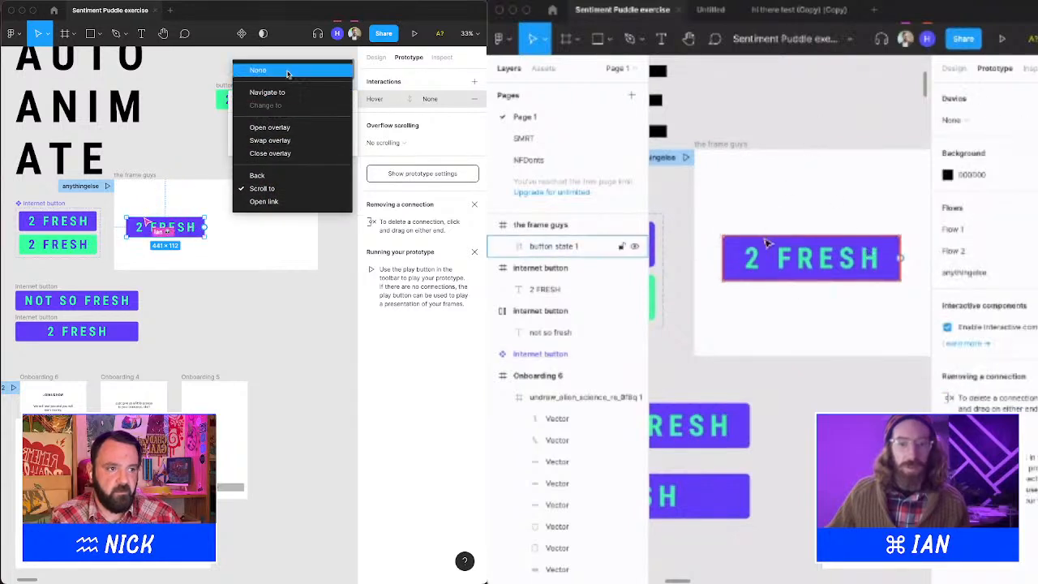
click(289, 70)
click(728, 144)
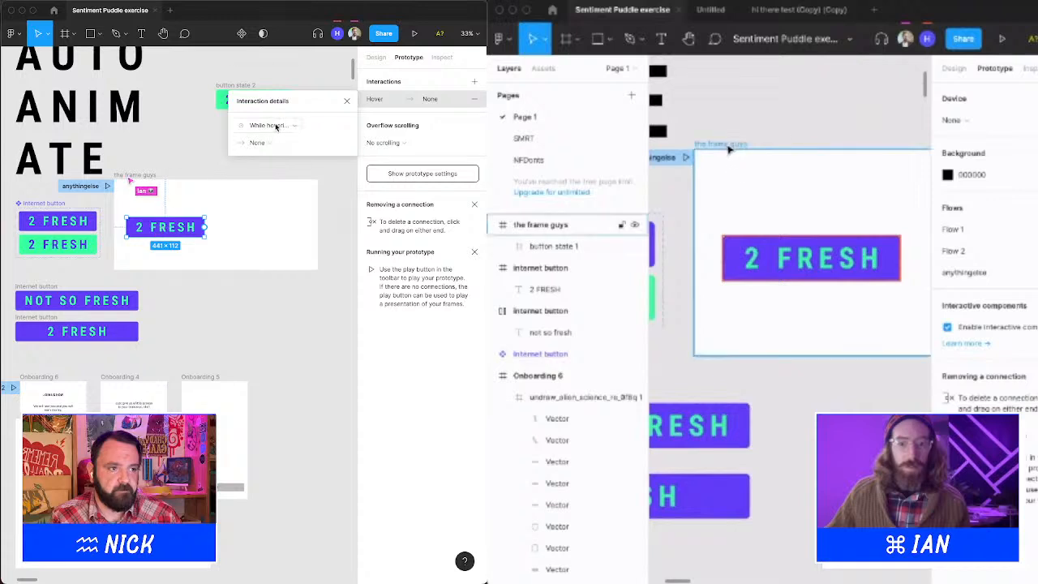
click(272, 127)
click(276, 126)
scroll(727, 146, down, 5)
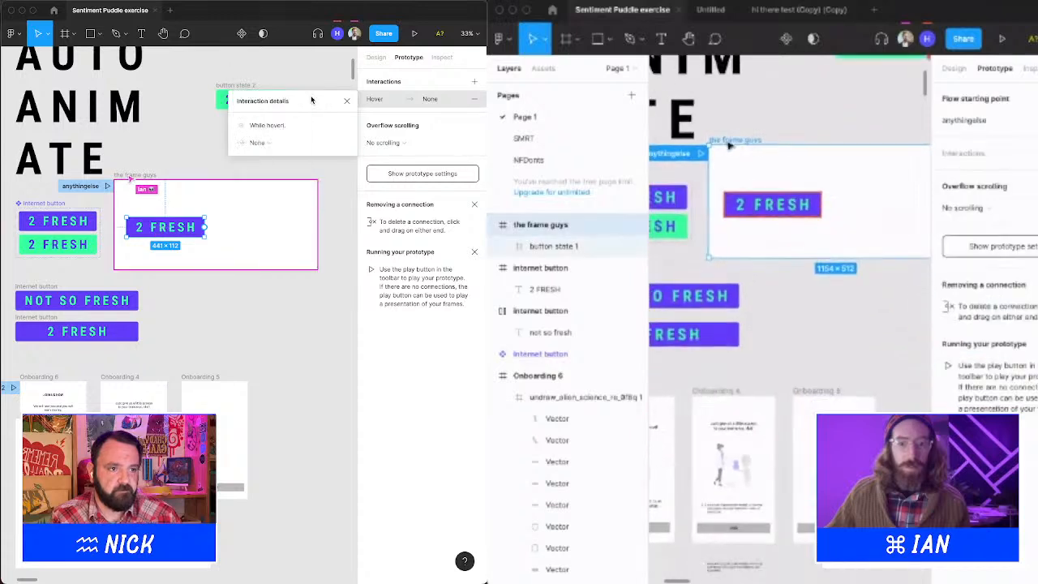
Preview the prototype to check how the purple button behaves on hover, and return to the design file.
click(347, 101)
scroll(728, 146, right, 1)
scroll(728, 146, up, 1)
click(414, 33)
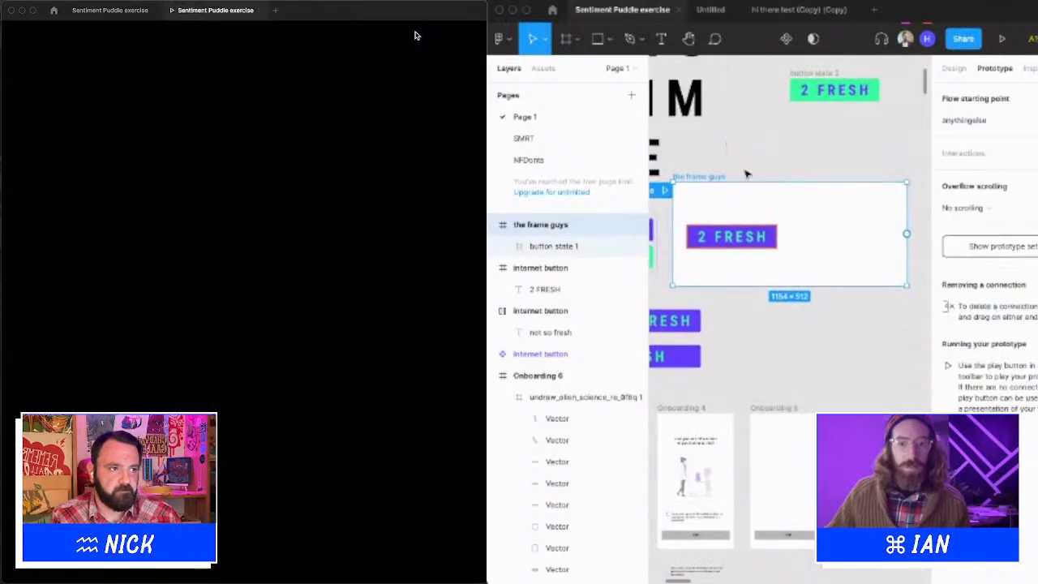
click(733, 233)
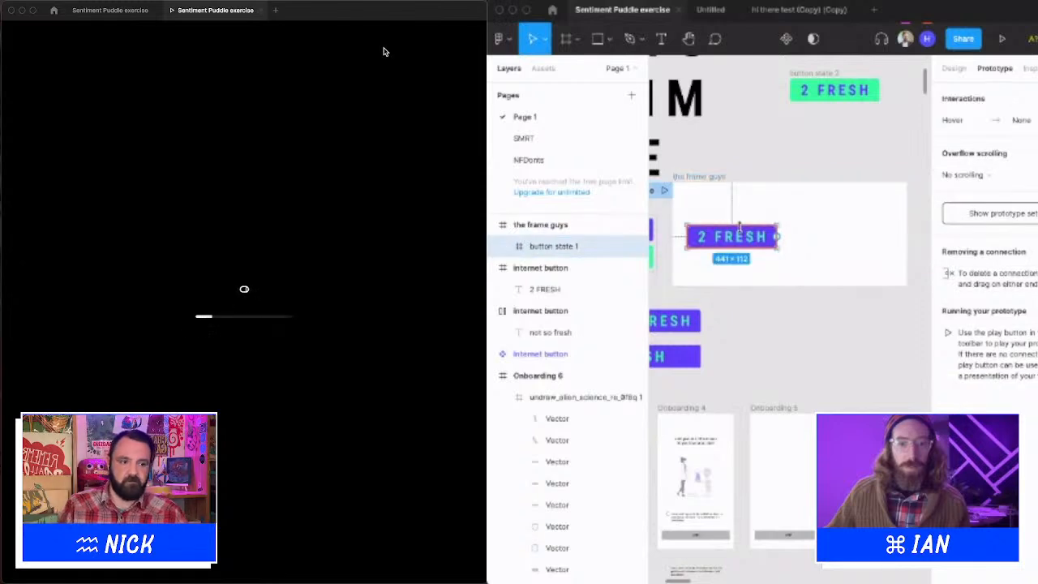
click(716, 178)
scroll(717, 180, left, 2)
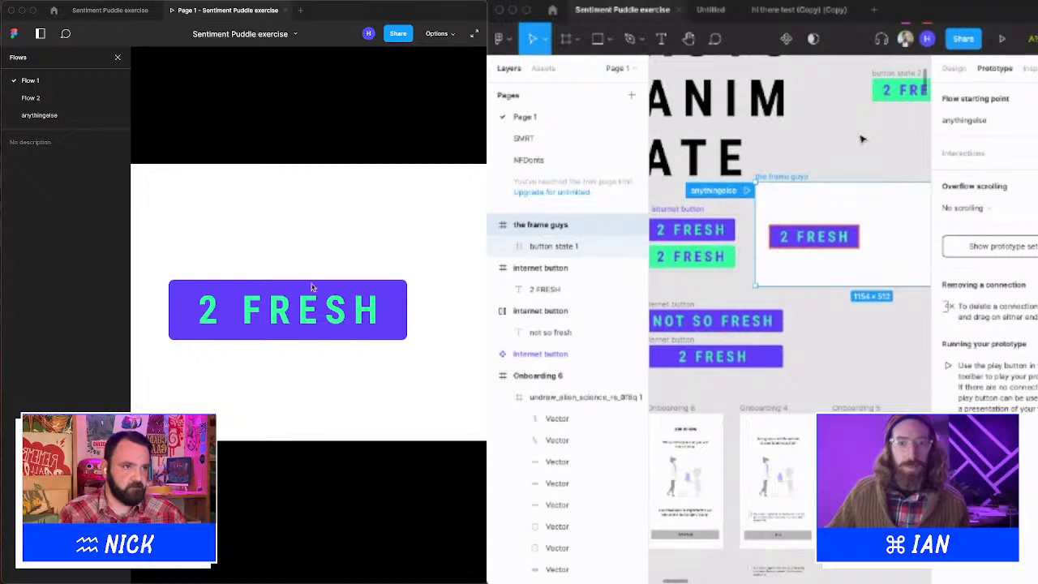
click(285, 9)
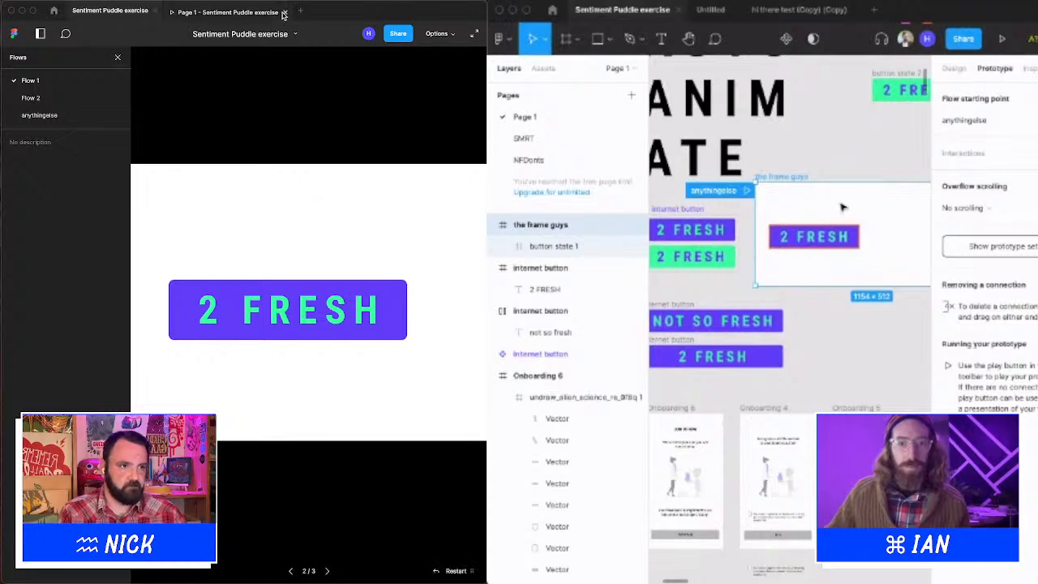
Retry linking the purple button's hover interaction to the green "button state 2" outside the frame, and clear the selection.
click(734, 236)
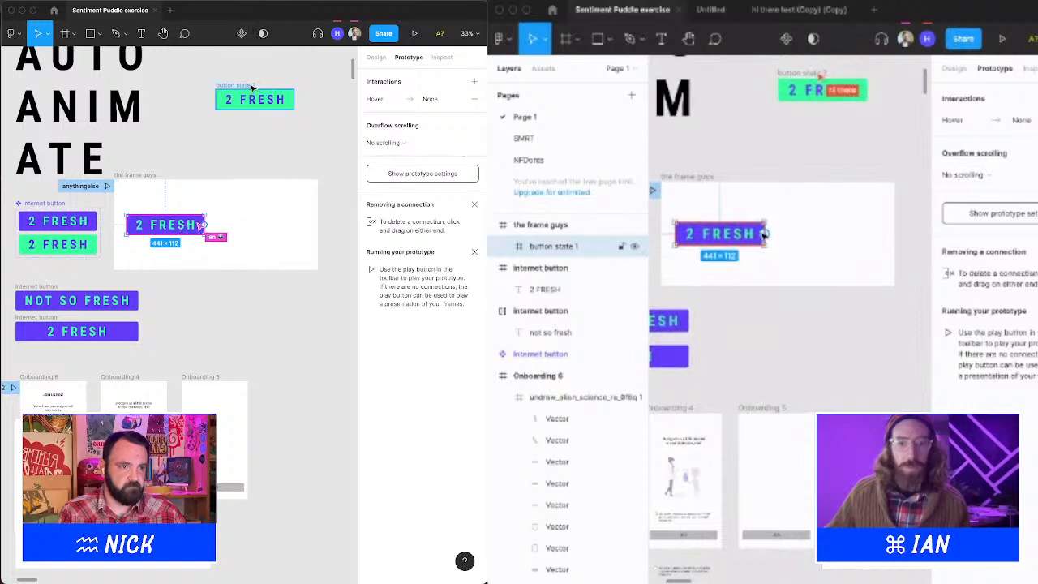
drag(769, 234, 819, 91)
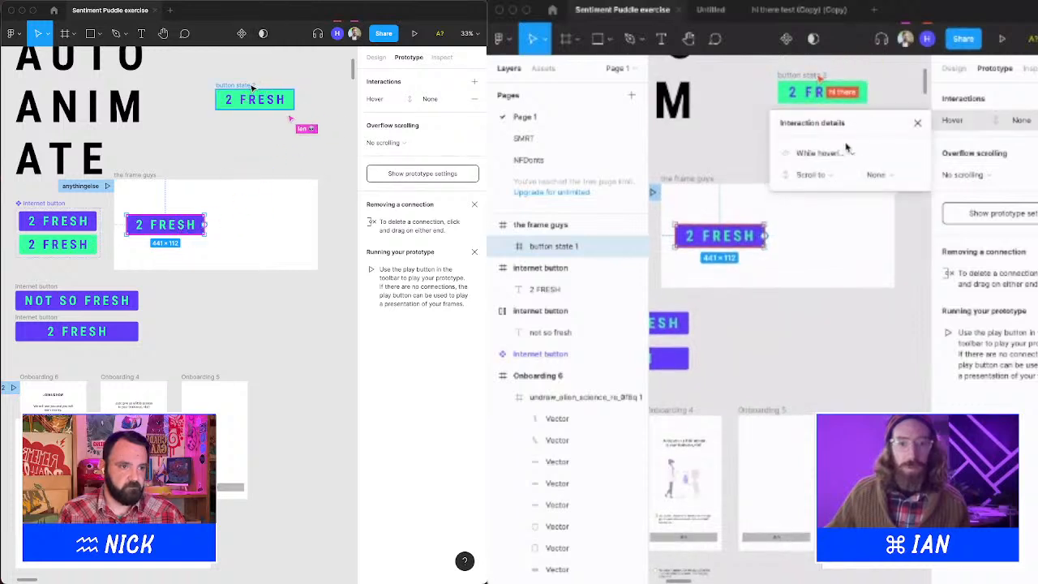
click(369, 59)
click(230, 142)
click(744, 111)
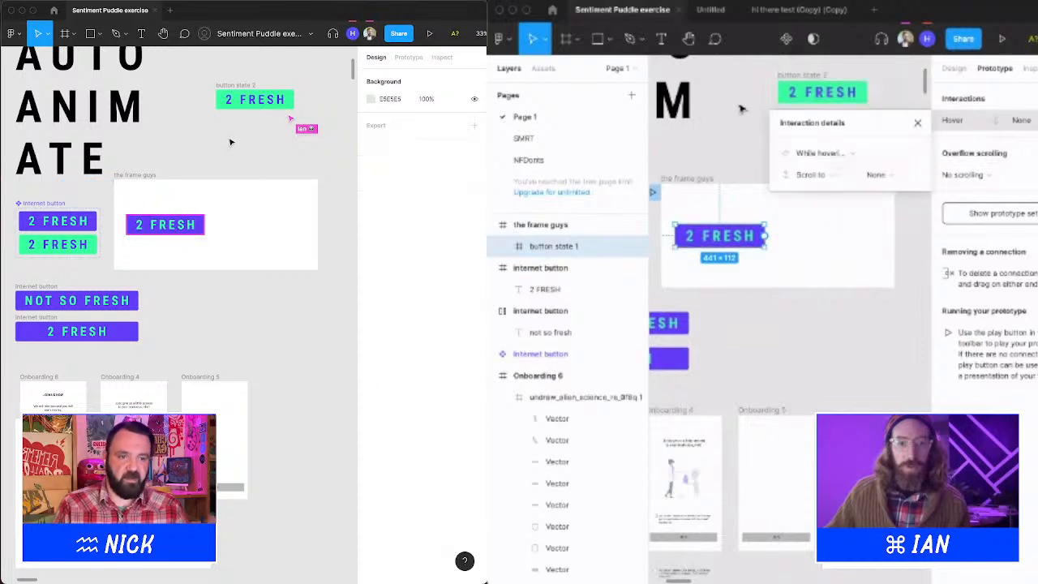
click(745, 112)
click(799, 80)
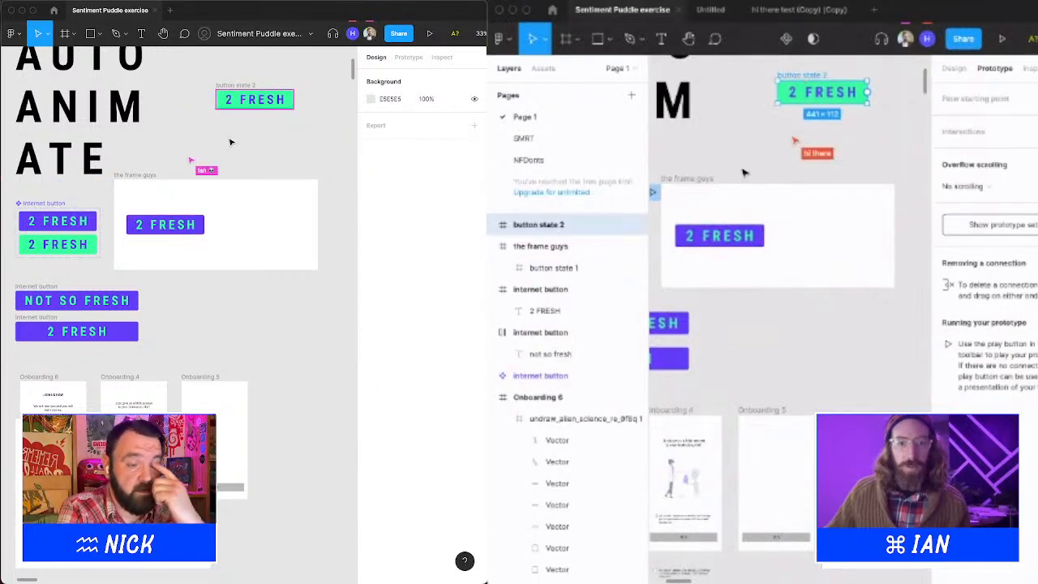
click(742, 172)
Duplicate "the frame guys" beside the original and move the green "button state 2" above the copy.
click(695, 177)
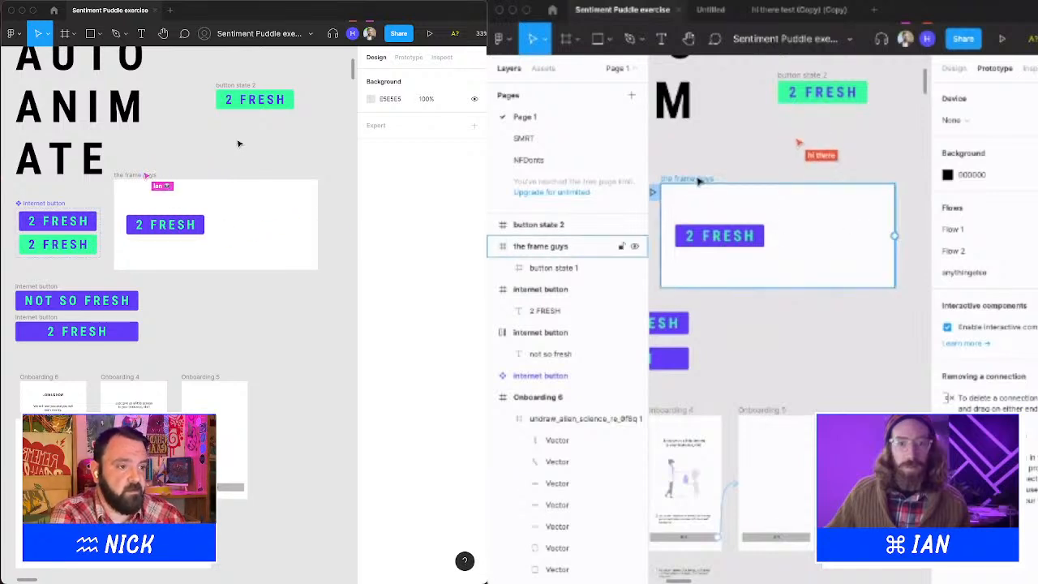
scroll(694, 174, down, 3)
drag(701, 176, 833, 176)
click(768, 132)
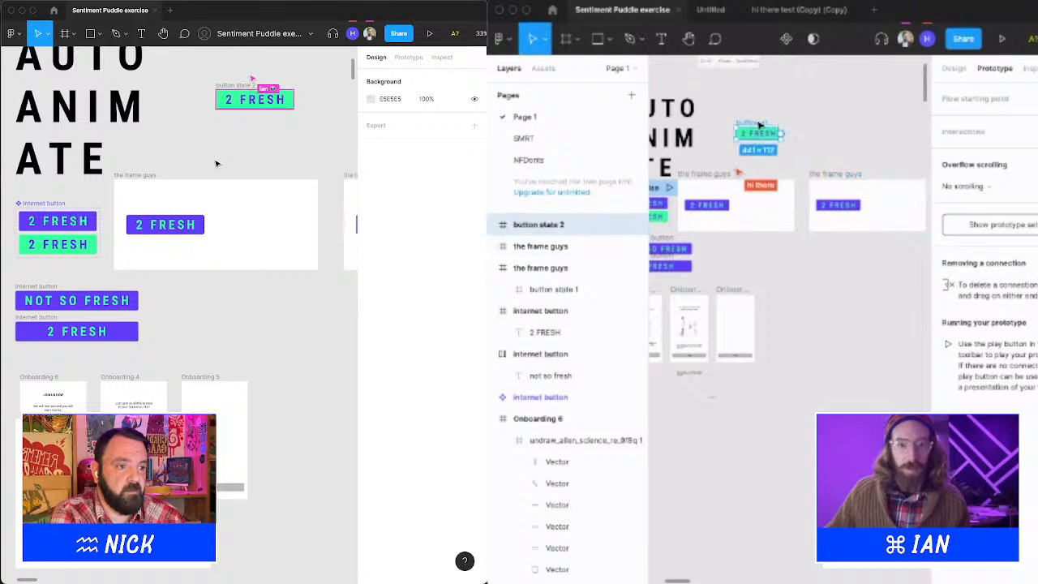
drag(751, 125, 839, 153)
click(837, 202)
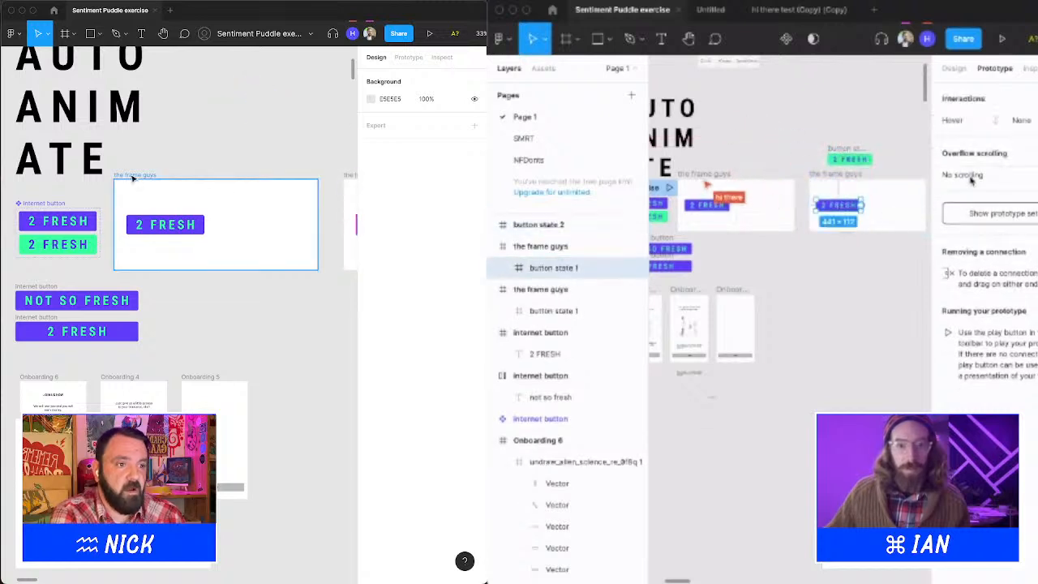
Resize the original "the frame guys" frame to about 628 × 542.
click(132, 177)
click(971, 180)
drag(318, 219, 225, 220)
click(971, 180)
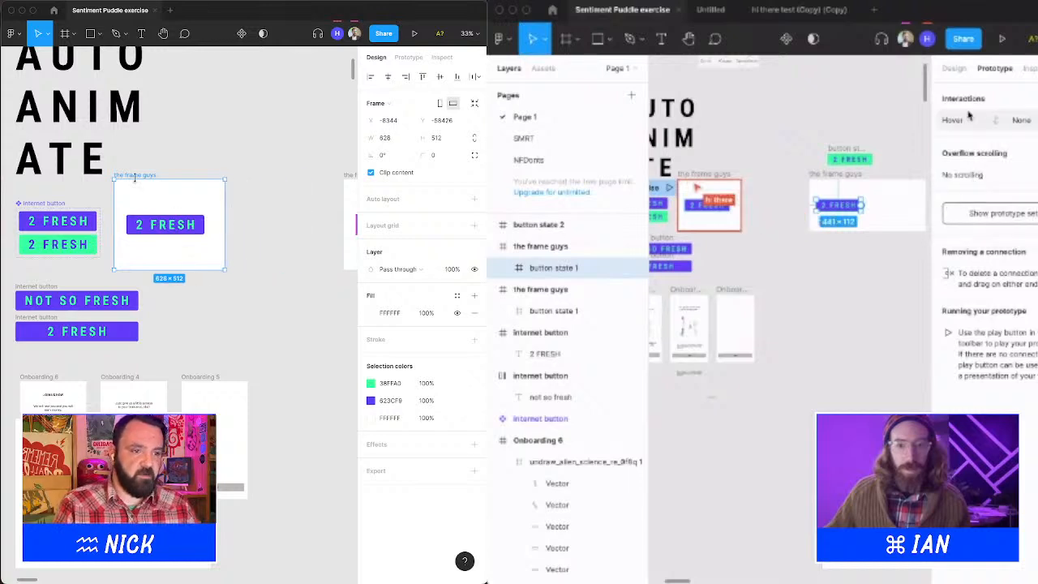
drag(134, 178, 136, 174)
click(811, 141)
drag(798, 124, 874, 250)
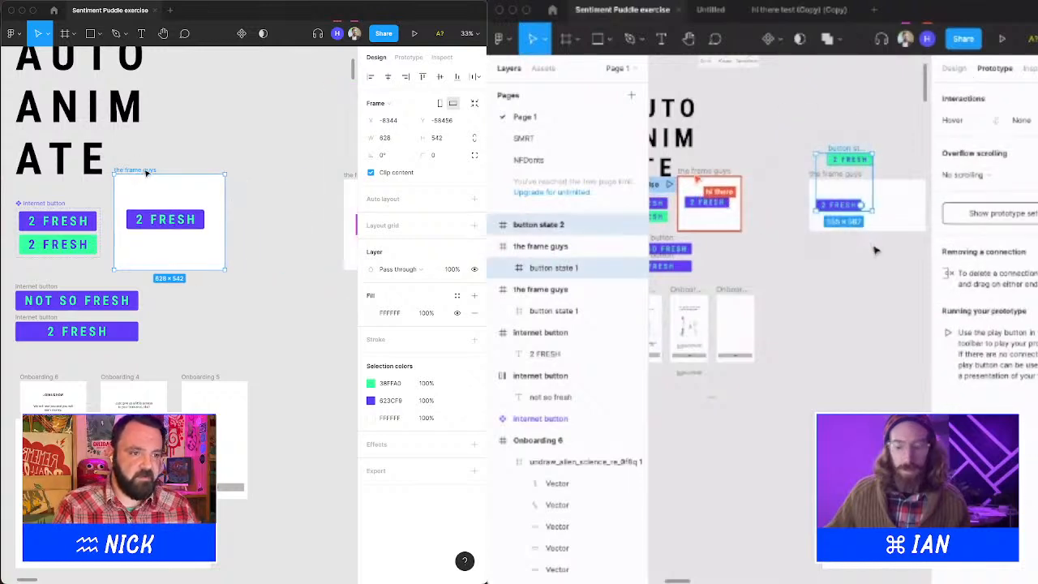
Move the resized frame up and to the right of the AUTO ANIMATE title, and extend its bottom edge downward.
drag(146, 172, 230, 83)
click(875, 249)
drag(267, 185, 267, 268)
Delete the duplicate frame and copy the purple button down the remaining frame to make a column of five.
click(827, 177)
click(258, 133)
click(261, 132)
key(Delete)
drag(261, 133, 259, 266)
scroll(733, 165, up, 5)
Distribute the five purple buttons evenly in the vertical direction and center the column inside the frame.
shift+click(259, 235)
shift+click(260, 198)
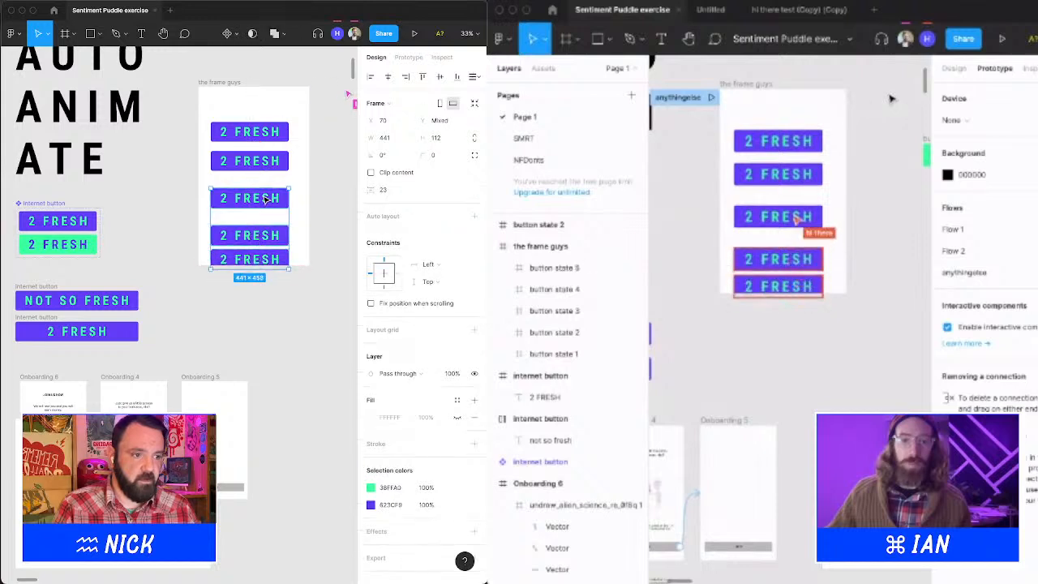
shift+click(261, 158)
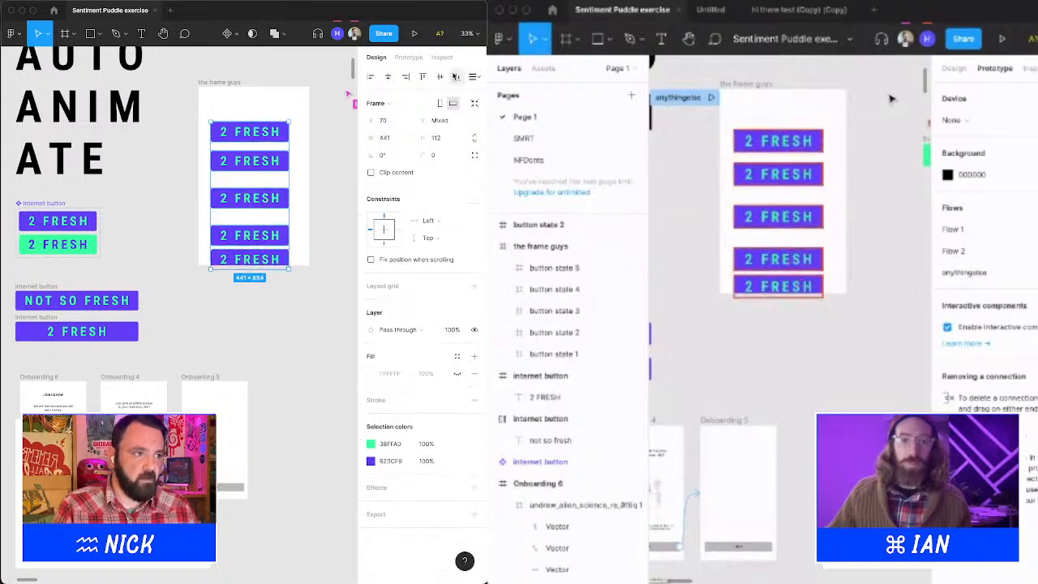
click(473, 77)
click(422, 108)
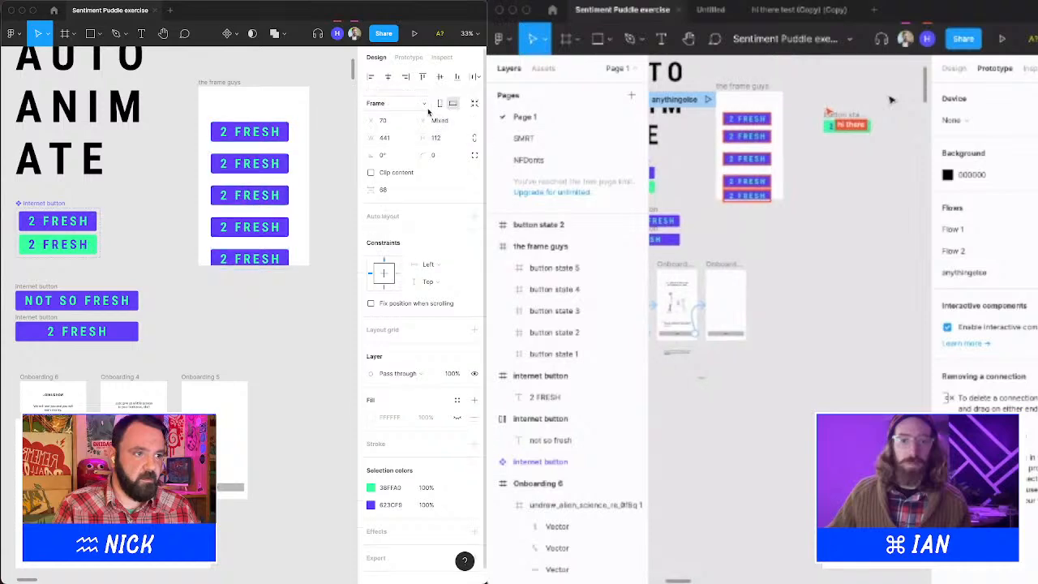
drag(251, 138, 255, 119)
click(314, 93)
scroll(295, 106, right, 1)
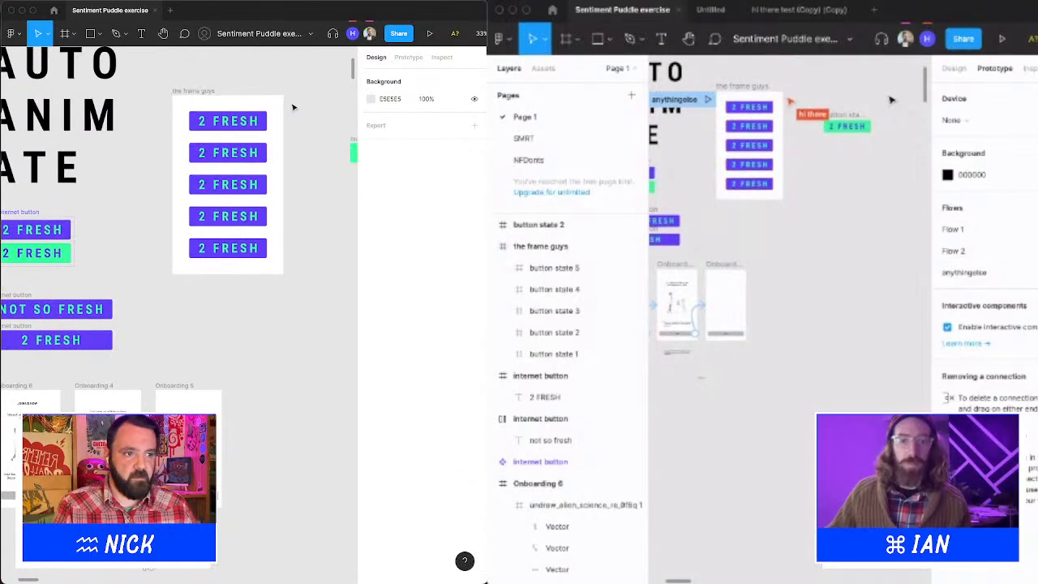
Examine the hover interaction of the top purple button and the actions available for it, leaving Scroll to selected.
scroll(747, 112, up, 3)
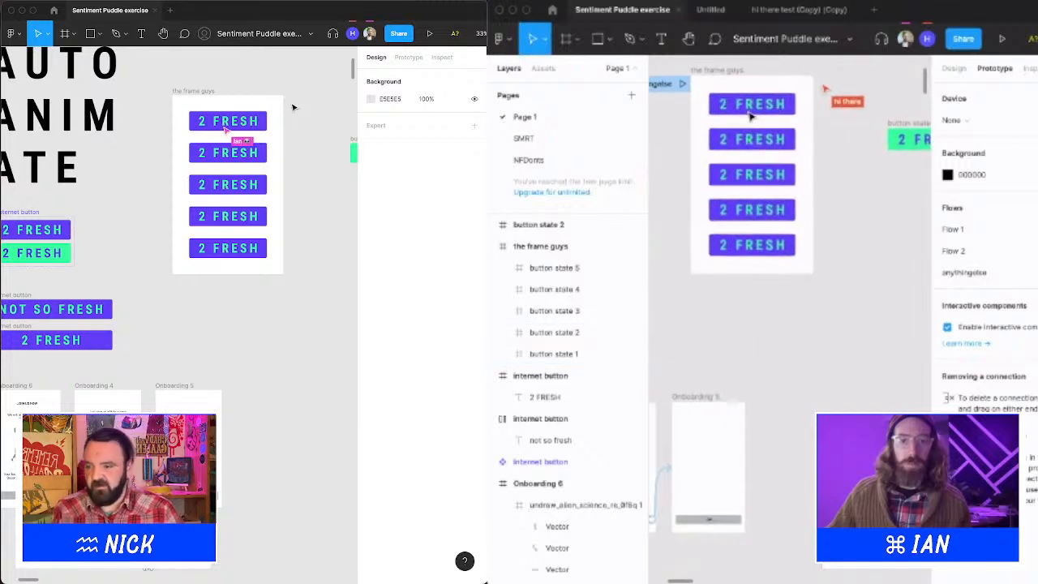
click(758, 107)
scroll(293, 106, up, 3)
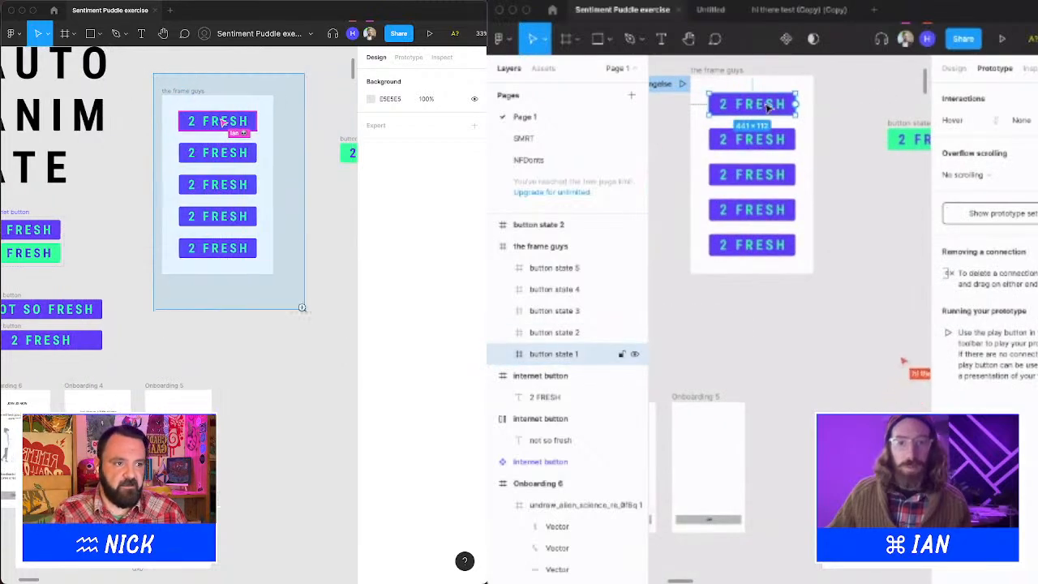
drag(305, 306, 315, 305)
click(1034, 120)
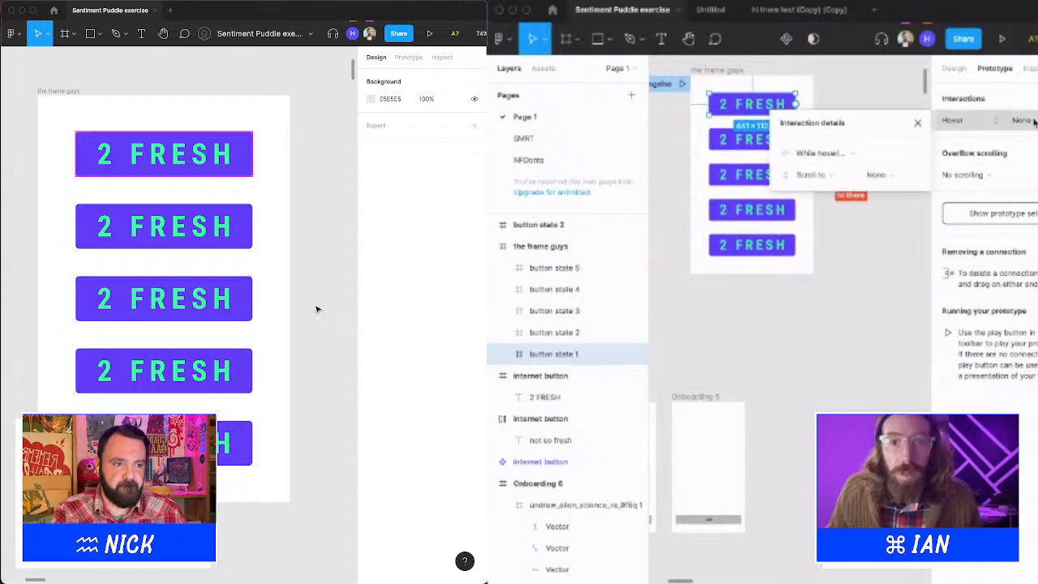
click(843, 176)
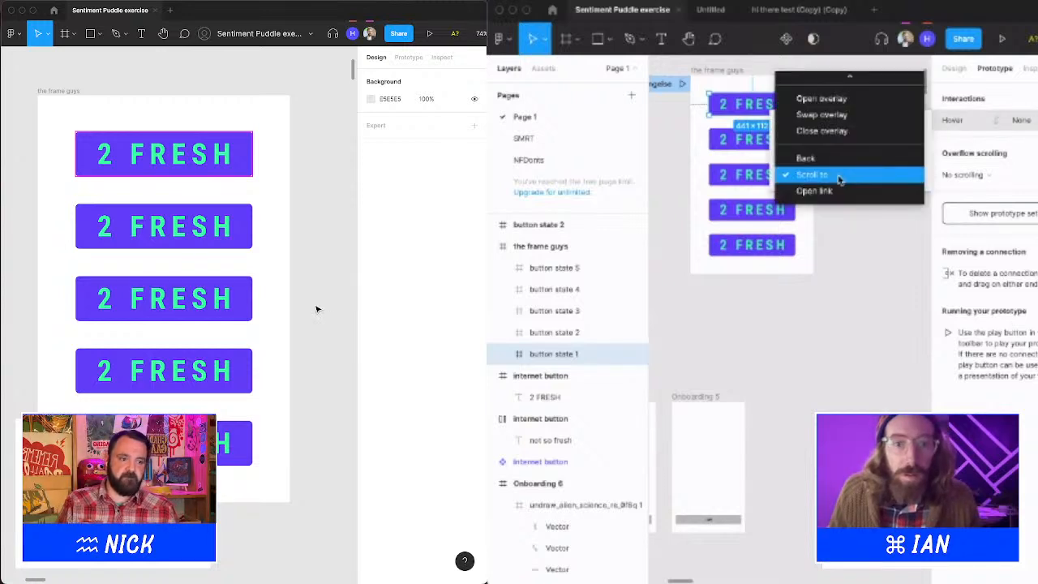
scroll(839, 156, up, 3)
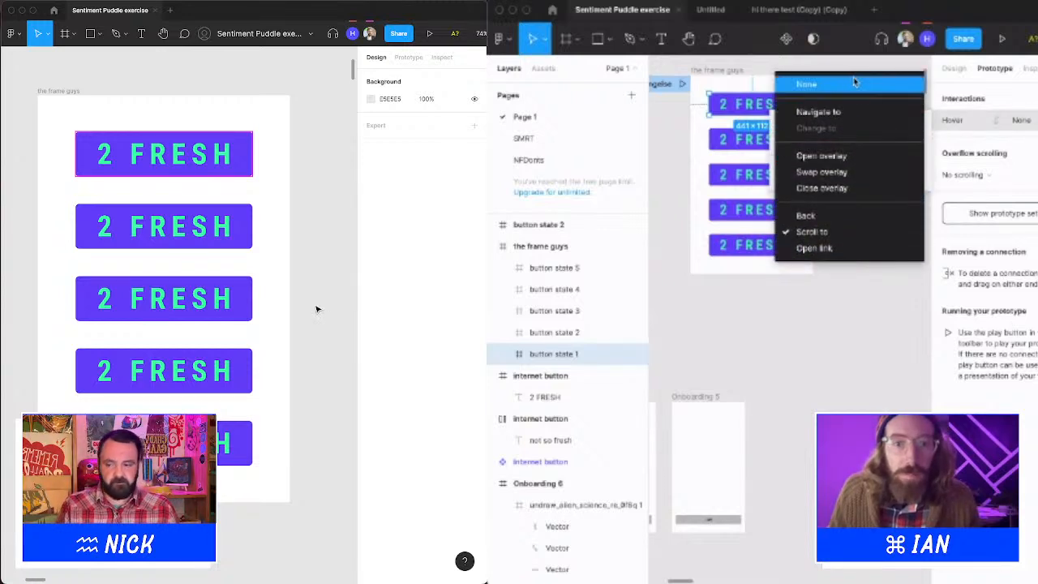
click(834, 309)
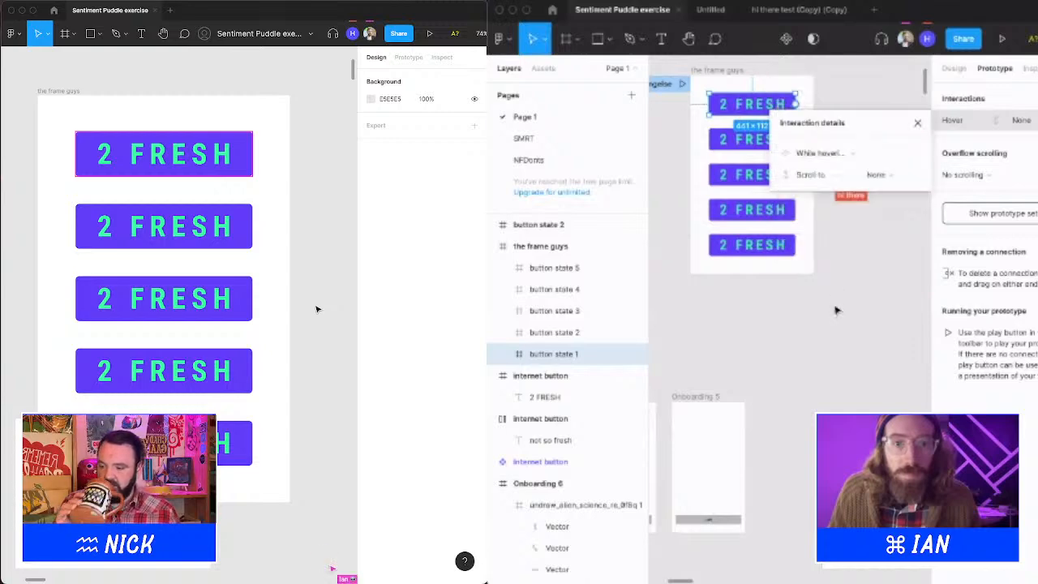
click(834, 309)
Examine the green Variant2 and purple Default variants of the "internet button" component alongside the framed column of buttons.
scroll(861, 95, right, 1)
scroll(863, 98, left, 4)
scroll(863, 98, down, 4)
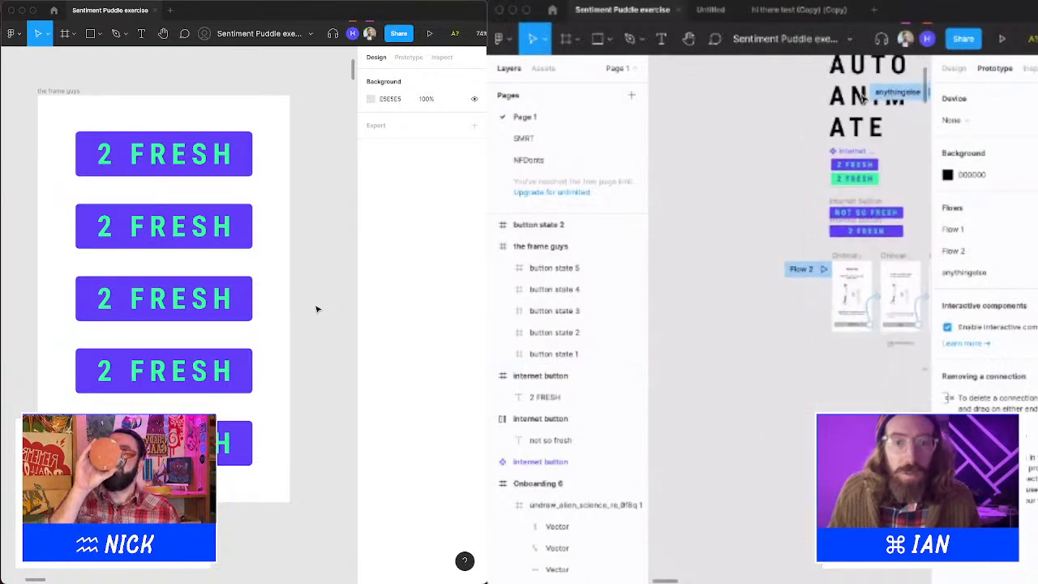
scroll(852, 169, up, 4)
click(849, 190)
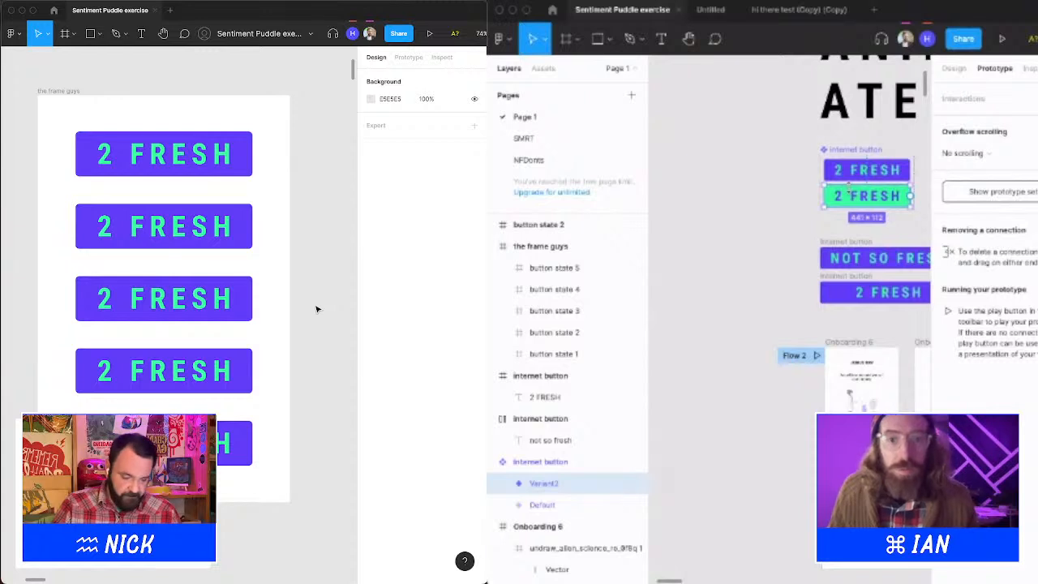
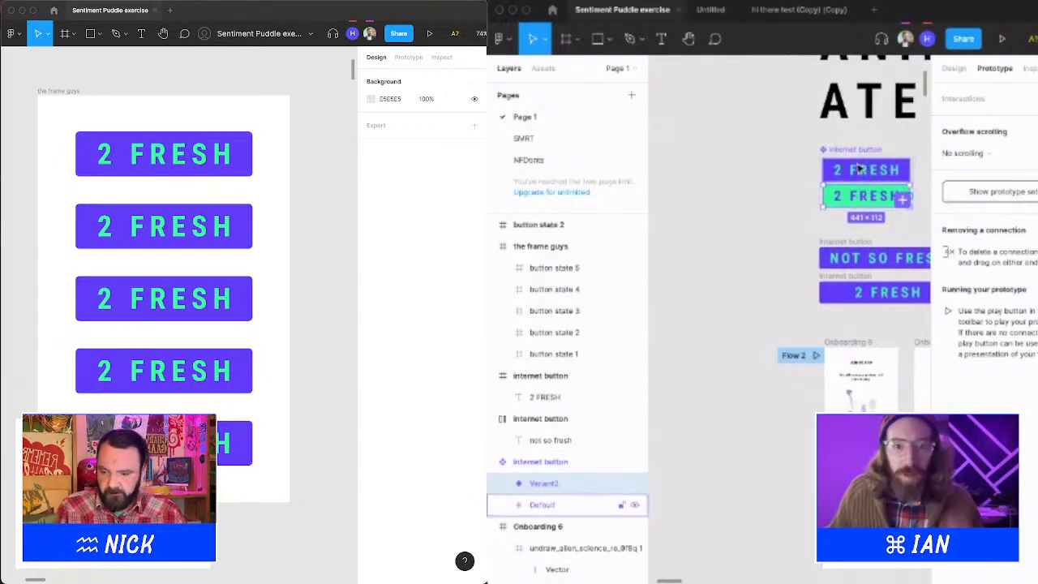
click(874, 176)
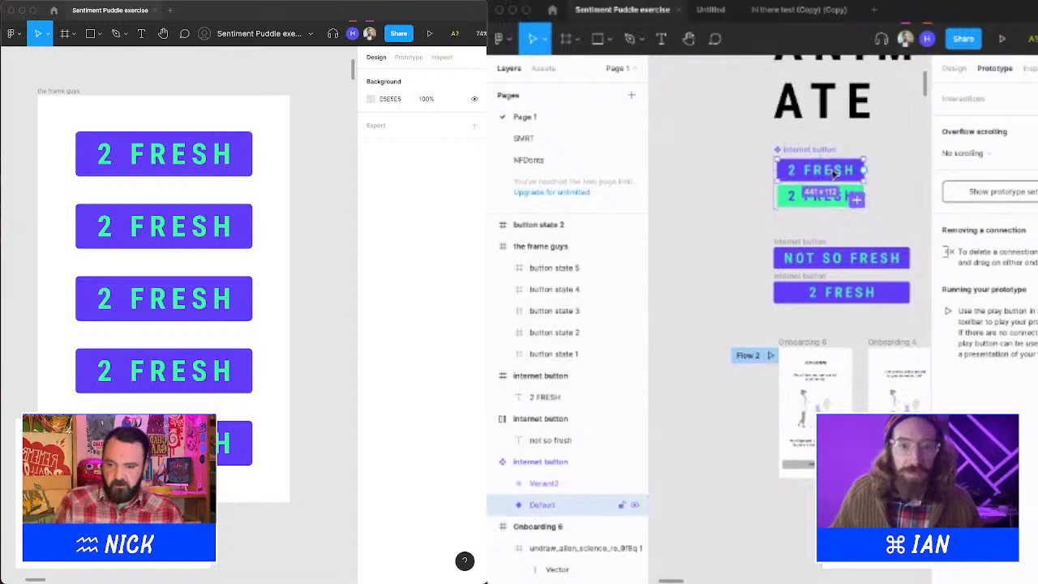
scroll(843, 176, right, 5)
scroll(837, 175, down, 5)
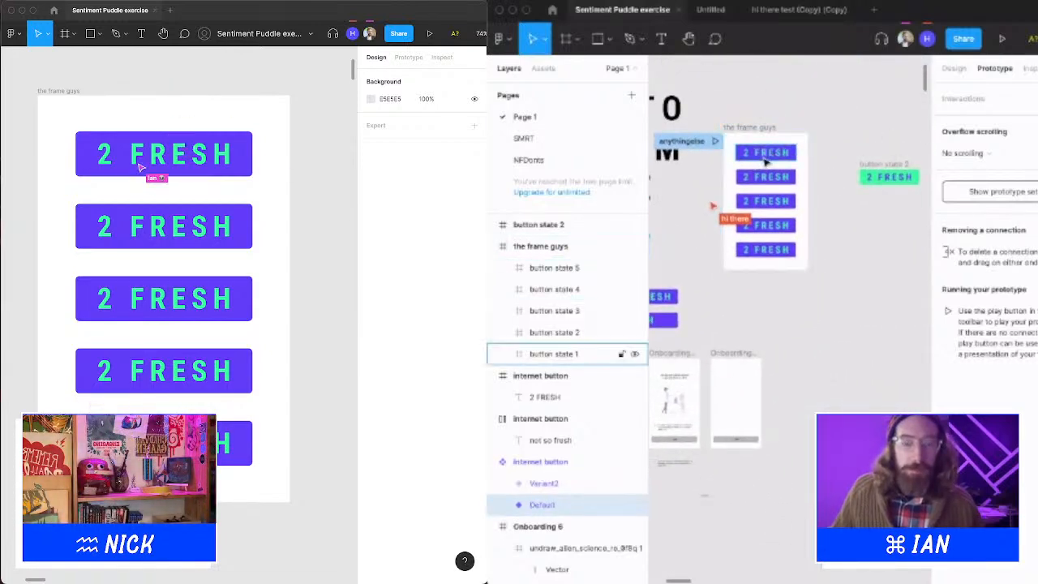
scroll(762, 160, up, 3)
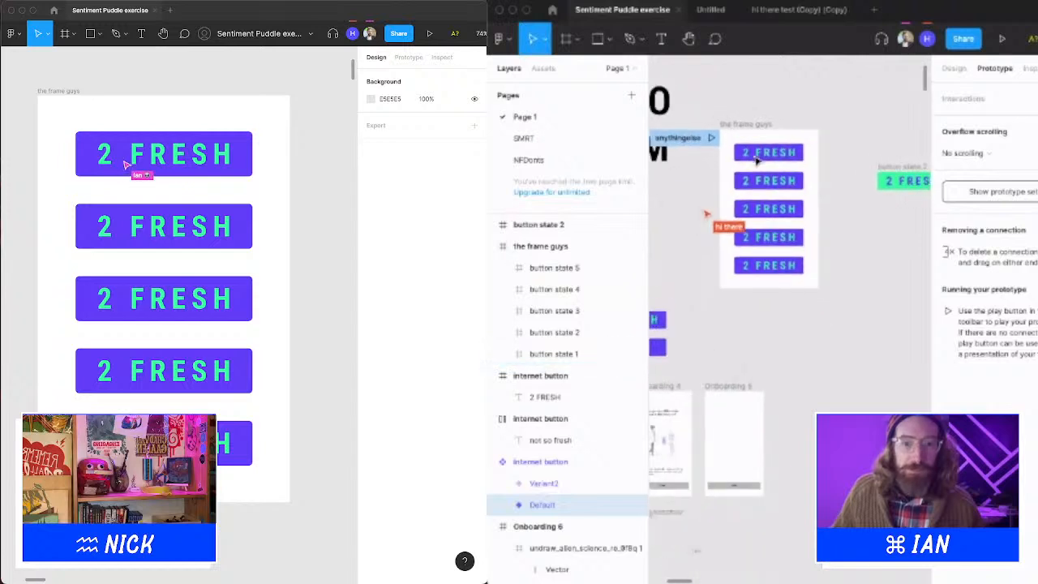
Examine the "internet button" component and the variant properties of its purple Default and green Variant2.
scroll(756, 161, left, 5)
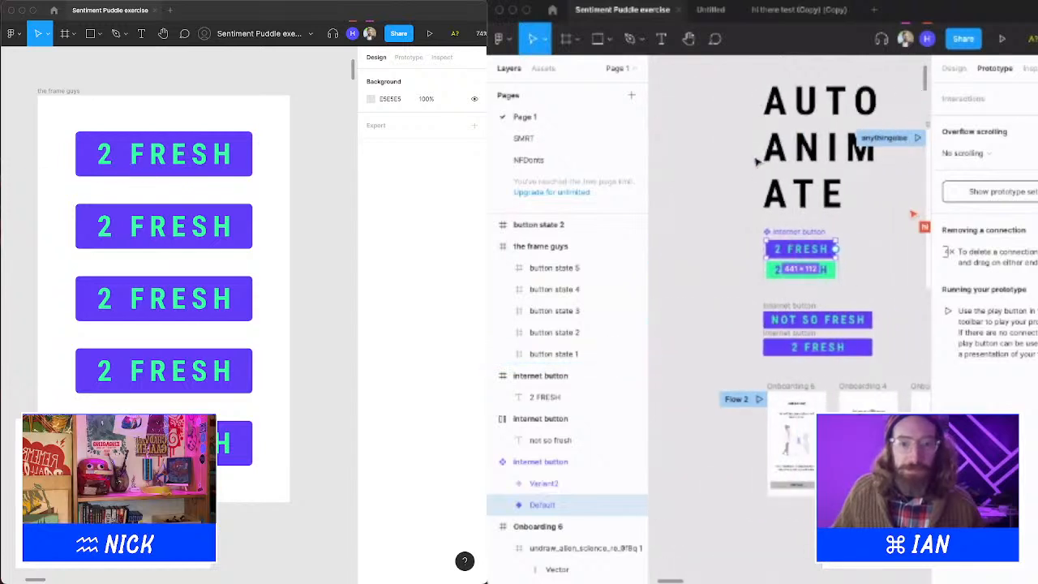
scroll(770, 209, up, 4)
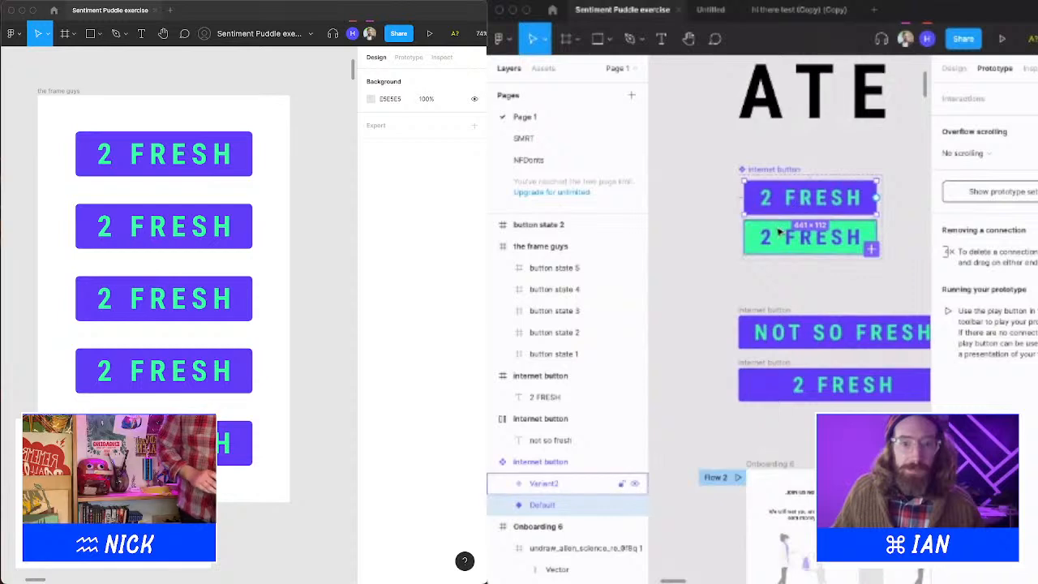
click(778, 234)
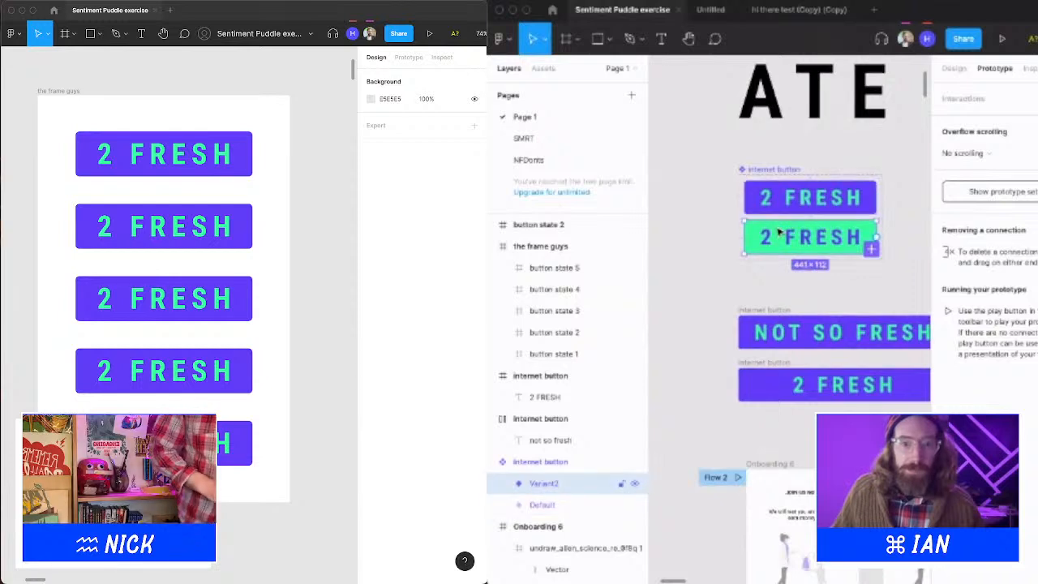
click(824, 174)
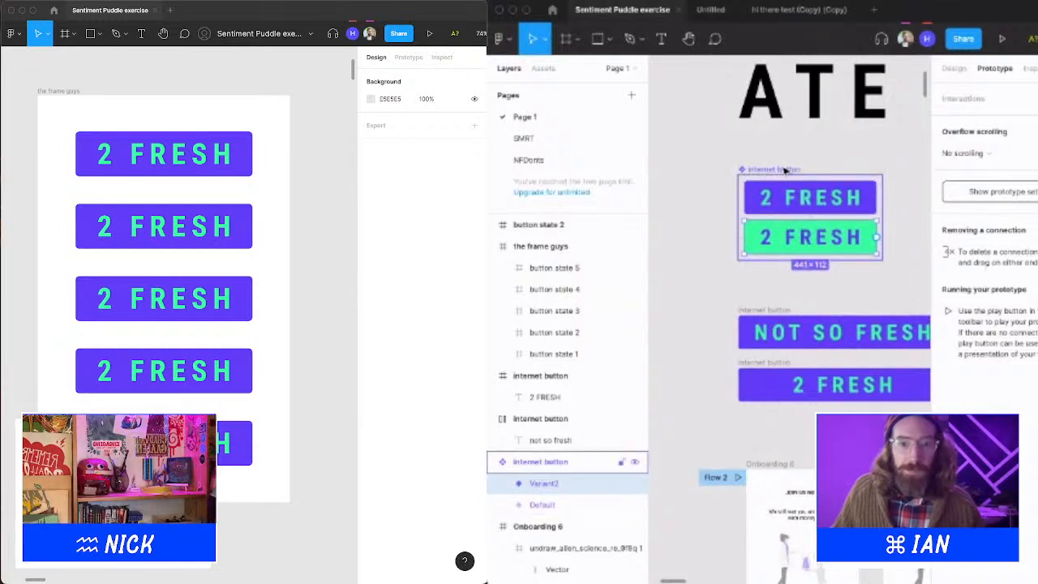
click(953, 70)
click(995, 70)
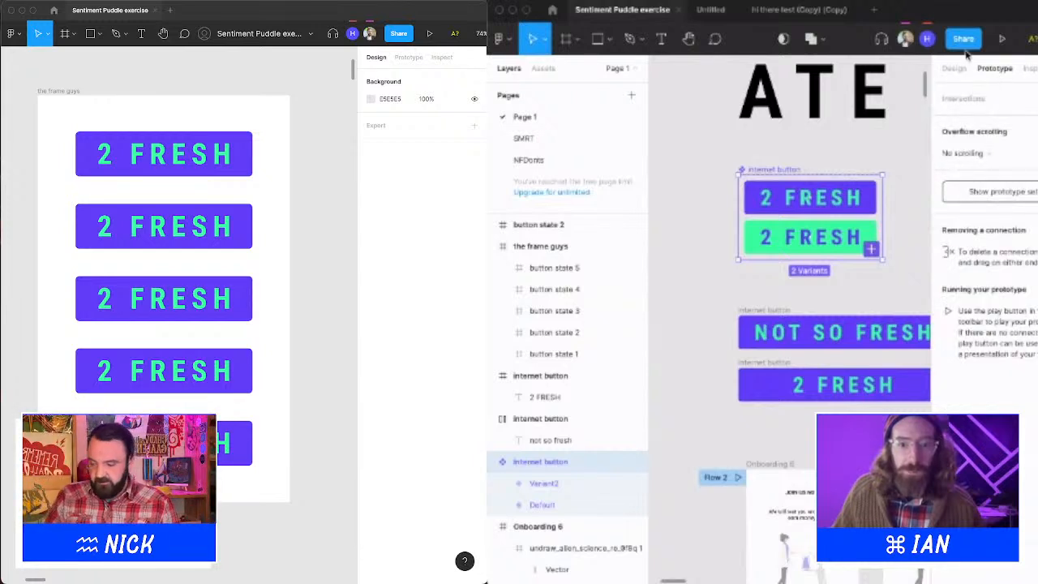
click(954, 69)
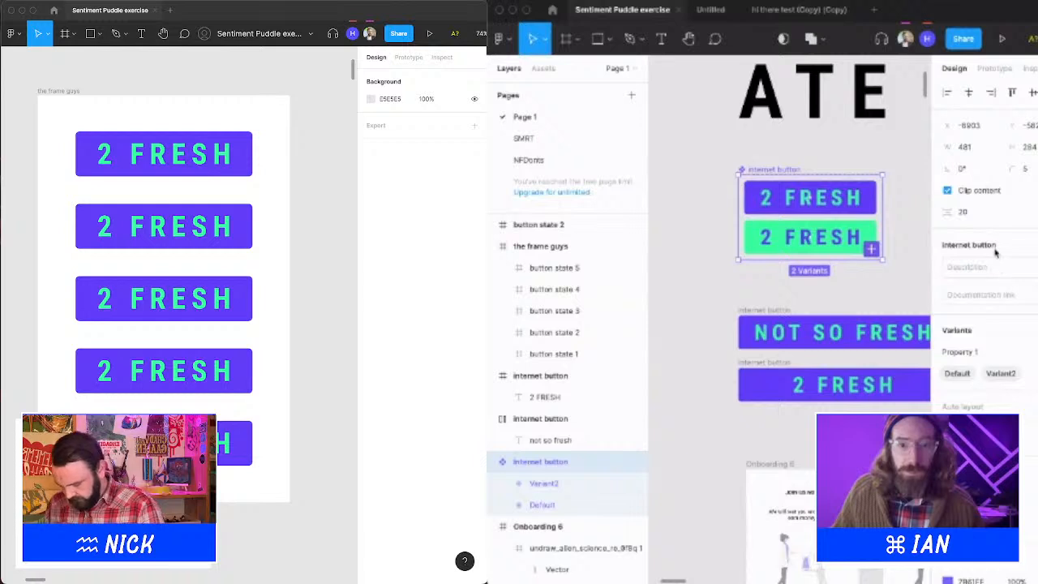
click(840, 197)
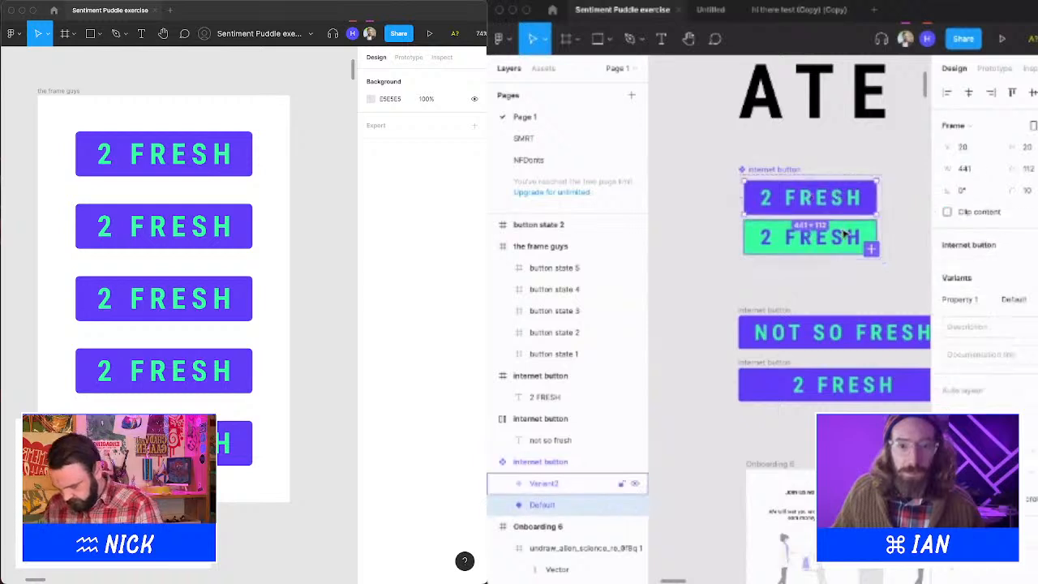
click(844, 234)
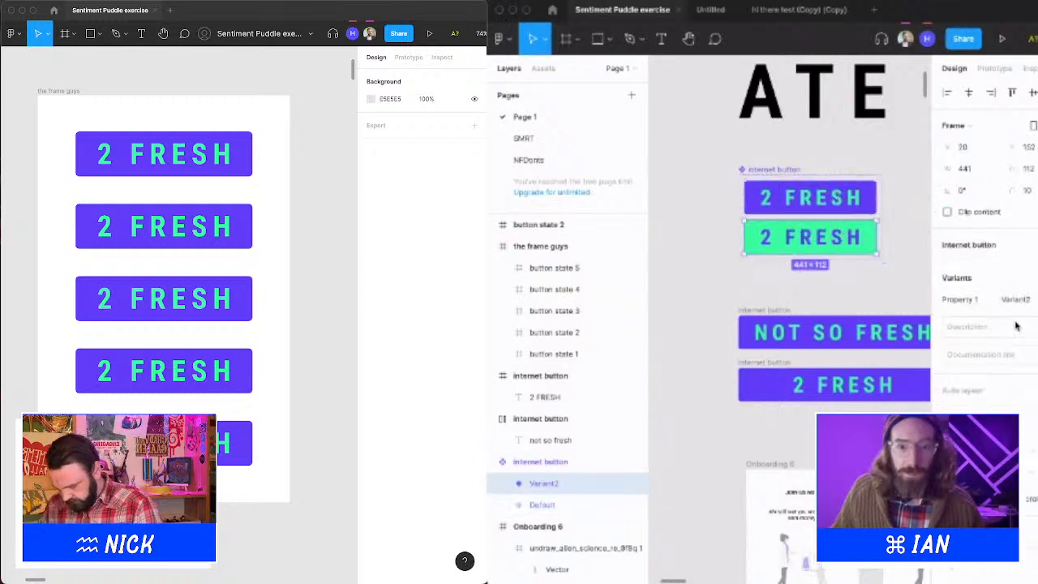
Replace the top framed button's interaction with a new While hovering one and list the actions available for it.
scroll(898, 192, down, 3)
scroll(898, 192, right, 3)
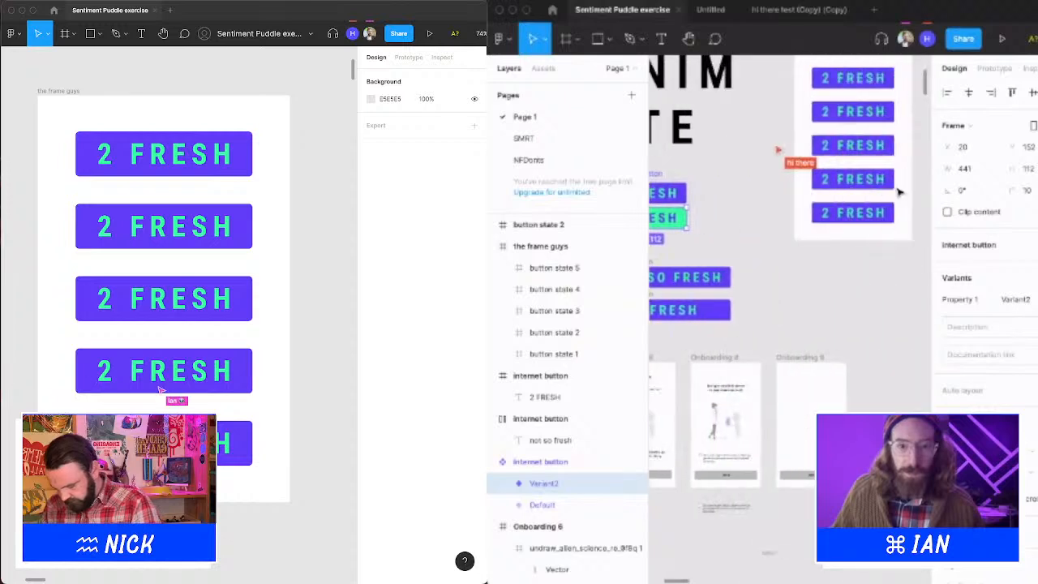
scroll(898, 193, up, 2)
click(854, 162)
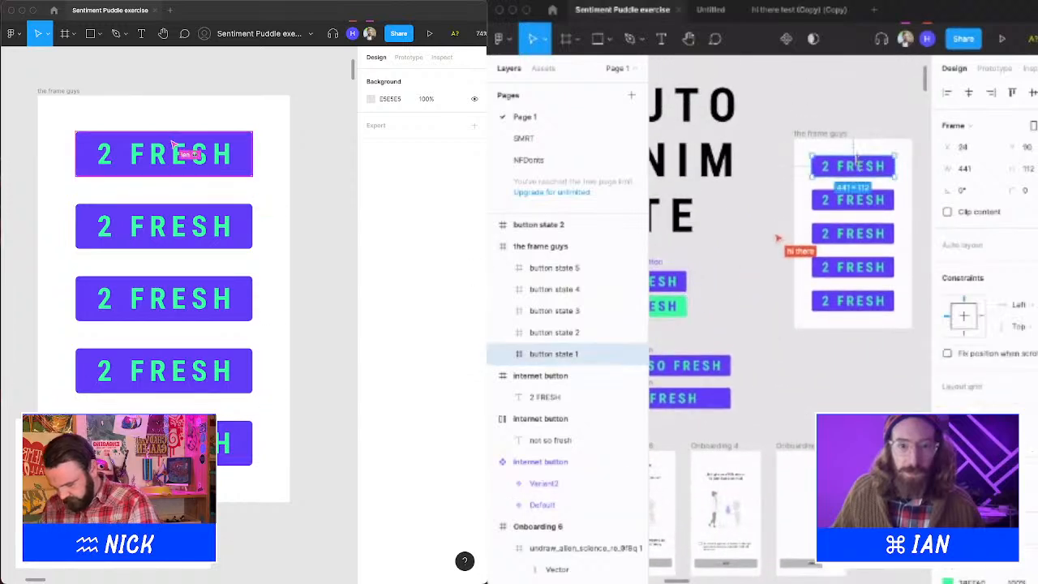
click(995, 69)
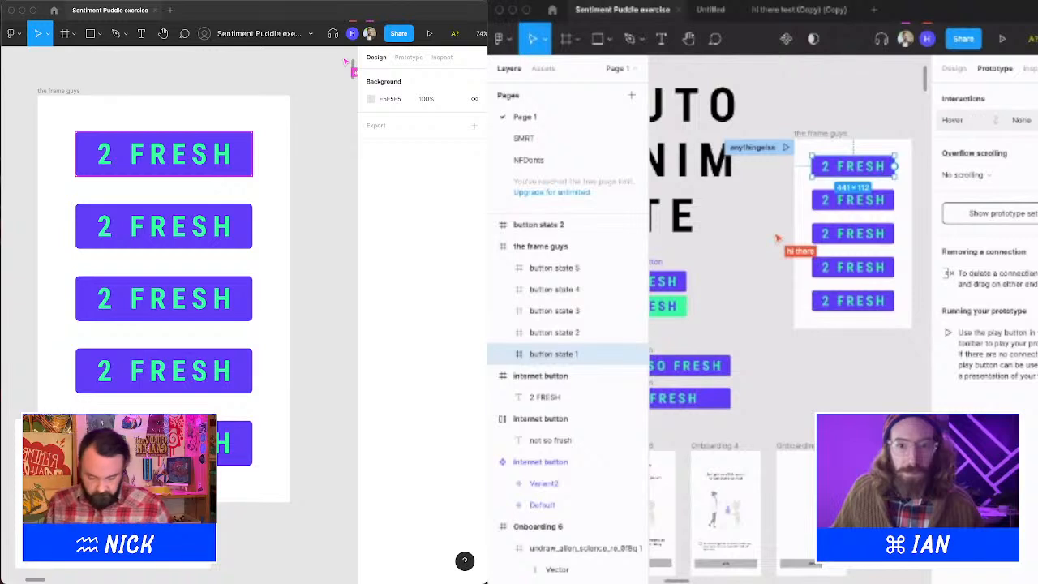
click(1036, 120)
click(1036, 99)
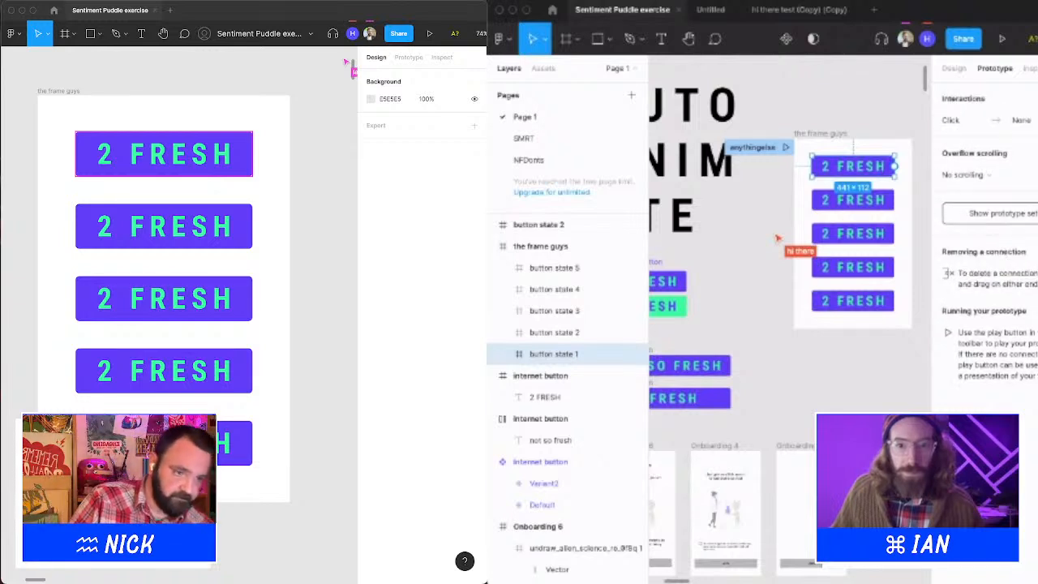
click(993, 121)
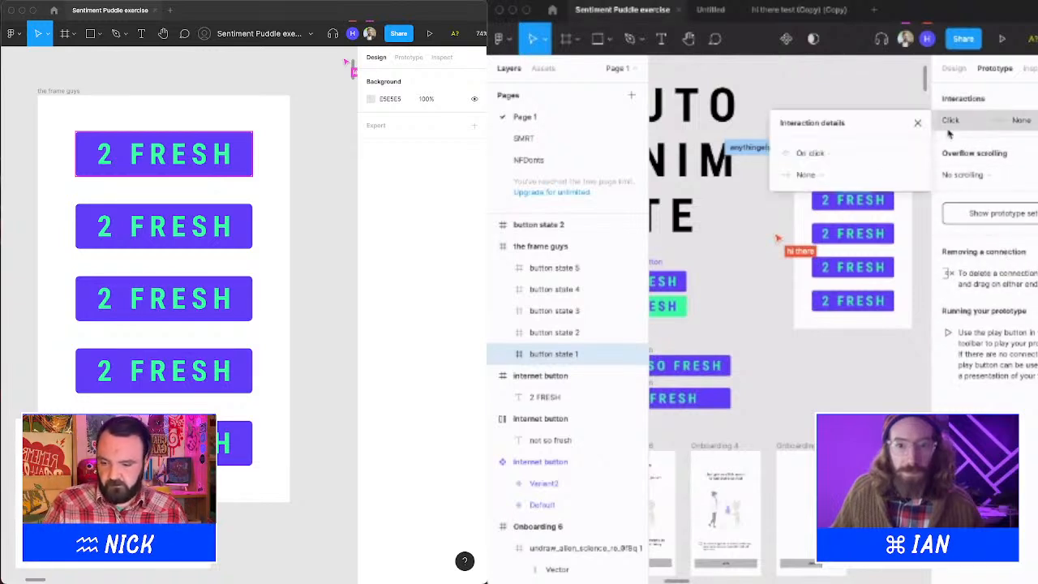
click(827, 154)
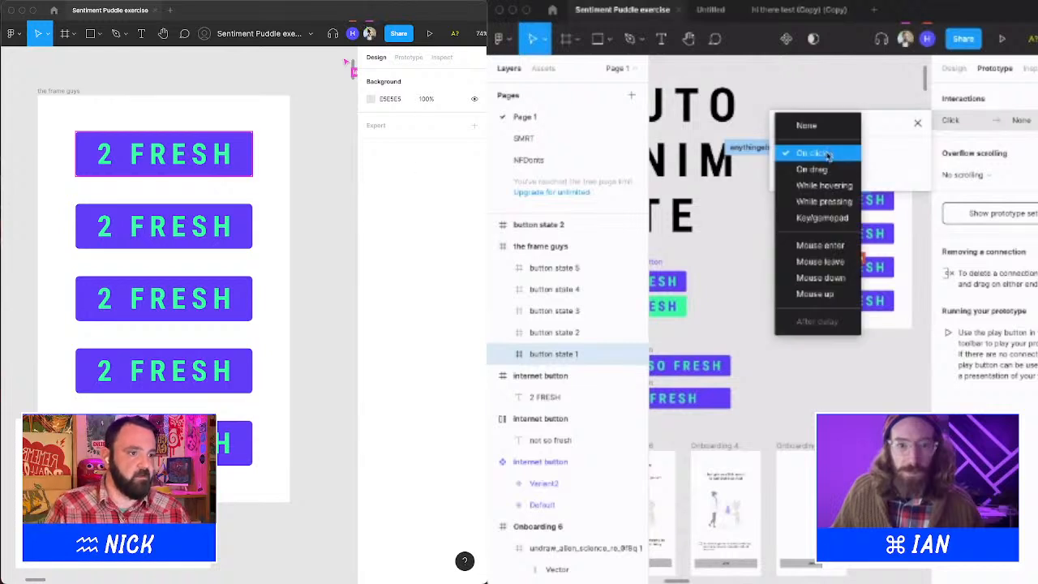
click(828, 186)
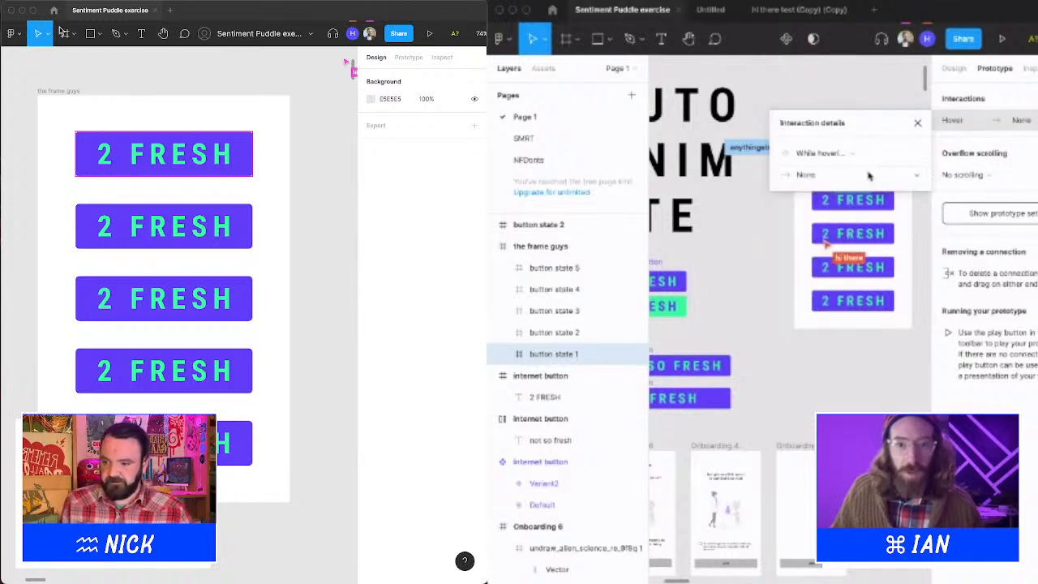
click(821, 178)
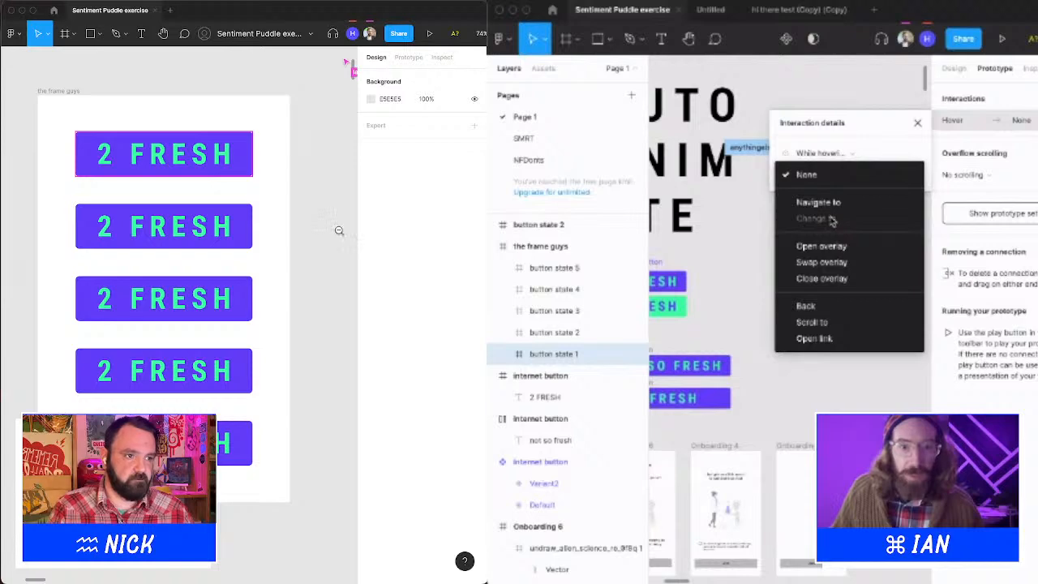
scroll(340, 235, down, 5)
drag(341, 234, 268, 219)
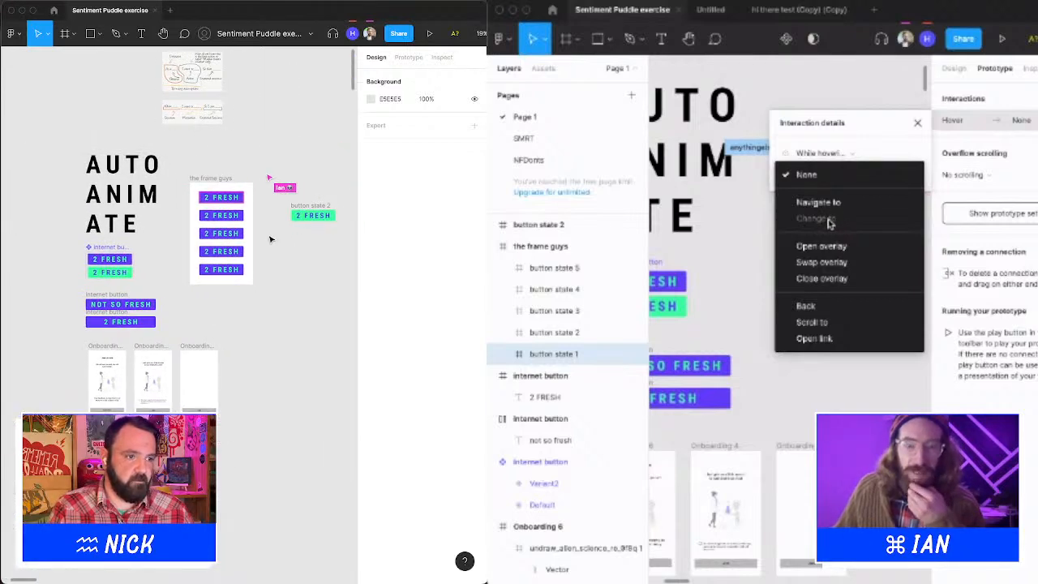
click(232, 217)
click(286, 267)
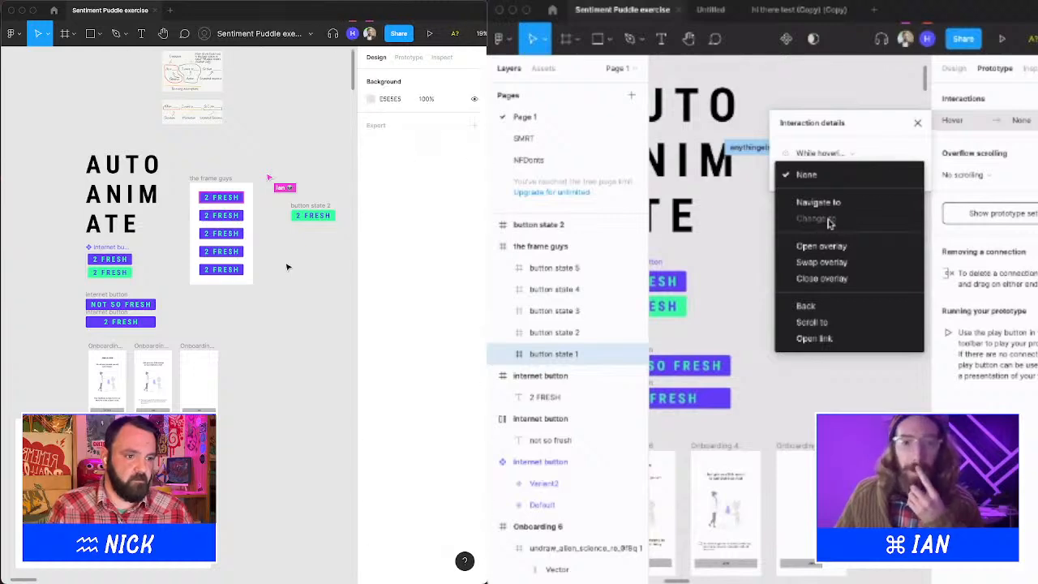
drag(138, 197, 403, 387)
drag(303, 340, 214, 306)
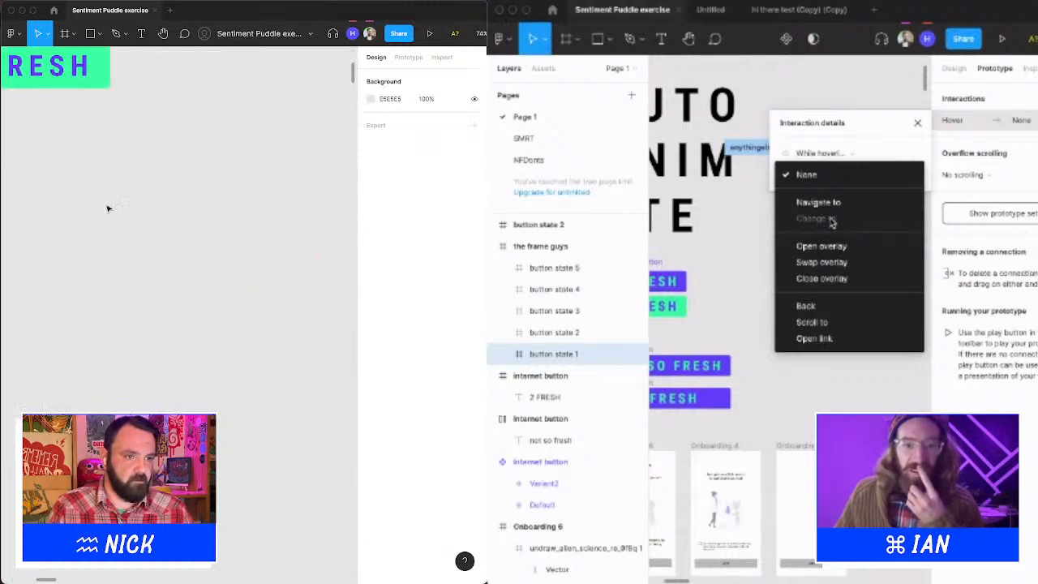
scroll(109, 208, left, 6)
scroll(108, 208, up, 5)
alt+click(274, 334)
drag(274, 335, 337, 210)
click(765, 243)
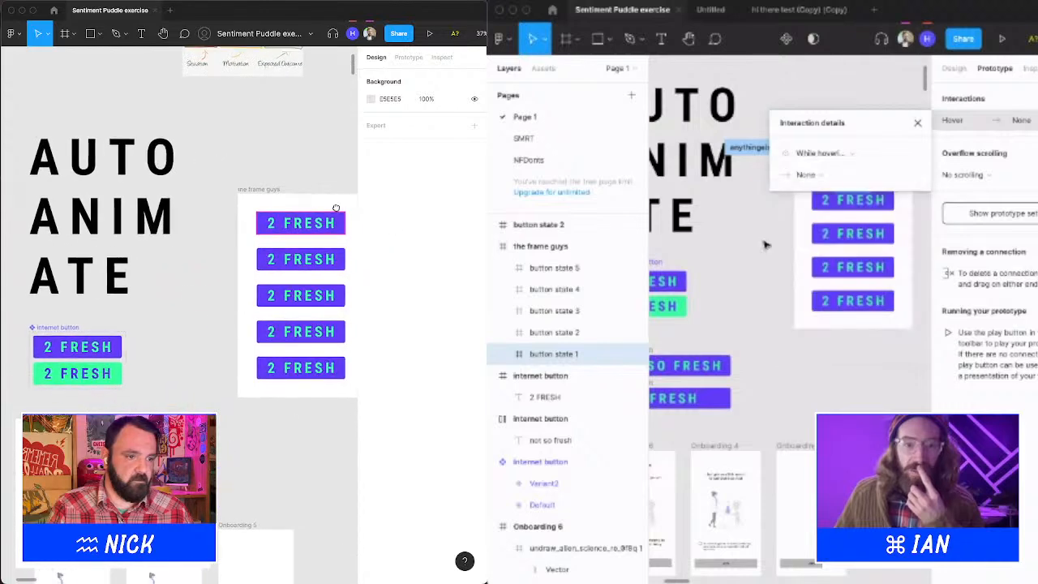
click(766, 244)
click(825, 134)
drag(225, 355, 271, 300)
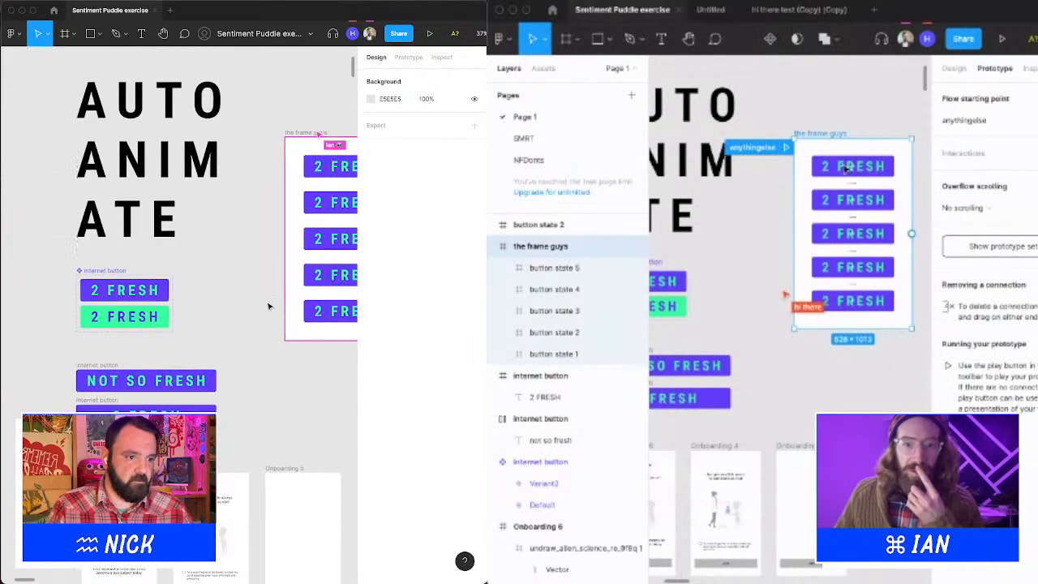
Draw a 294 × 294 circle beside the button frame in the buttons' purple, and list the actions for the second button's hover interaction.
click(855, 202)
drag(175, 231, 307, 365)
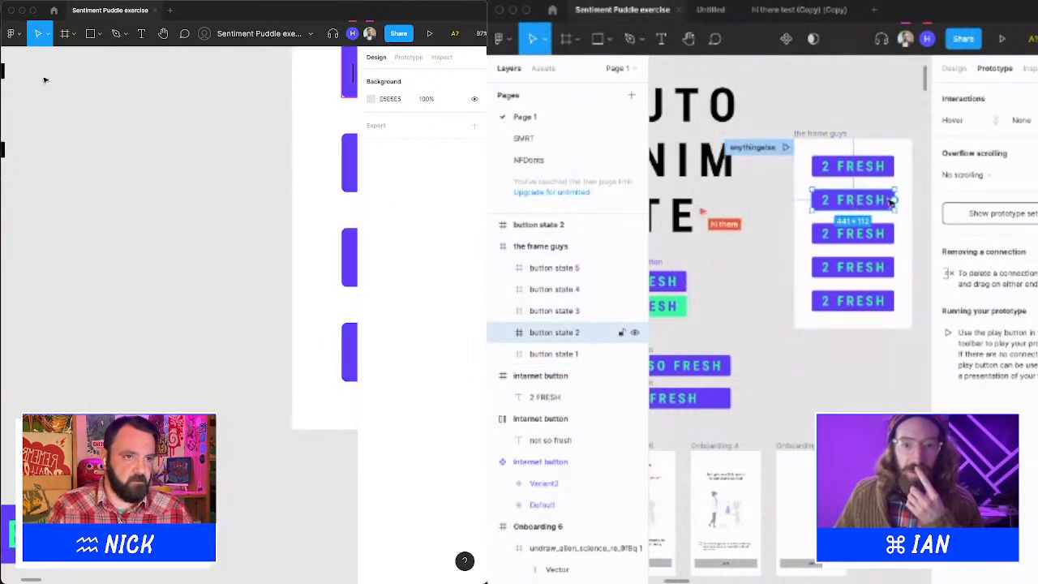
click(101, 35)
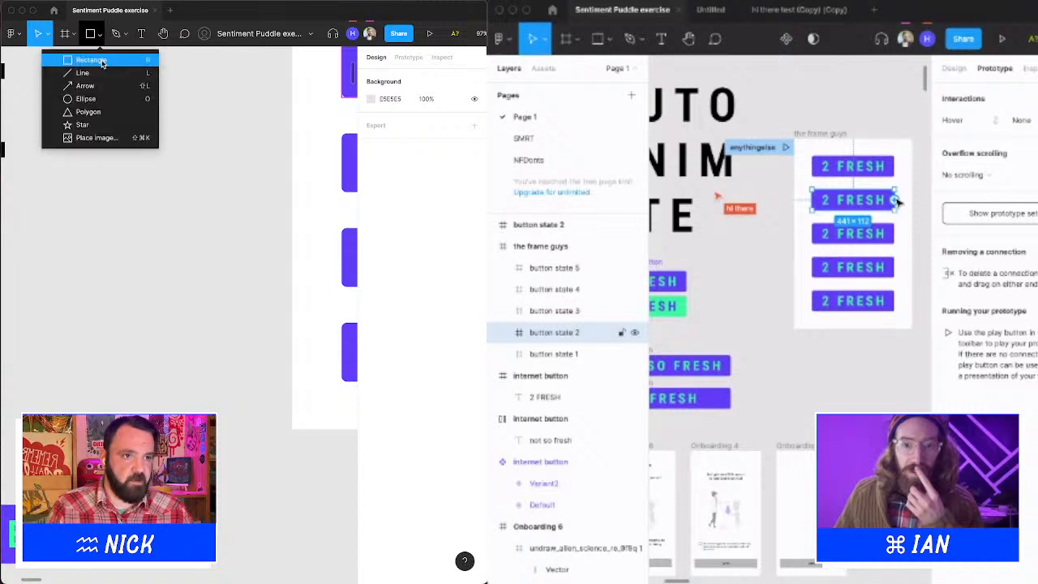
key(Escape)
click(978, 121)
drag(132, 164, 232, 328)
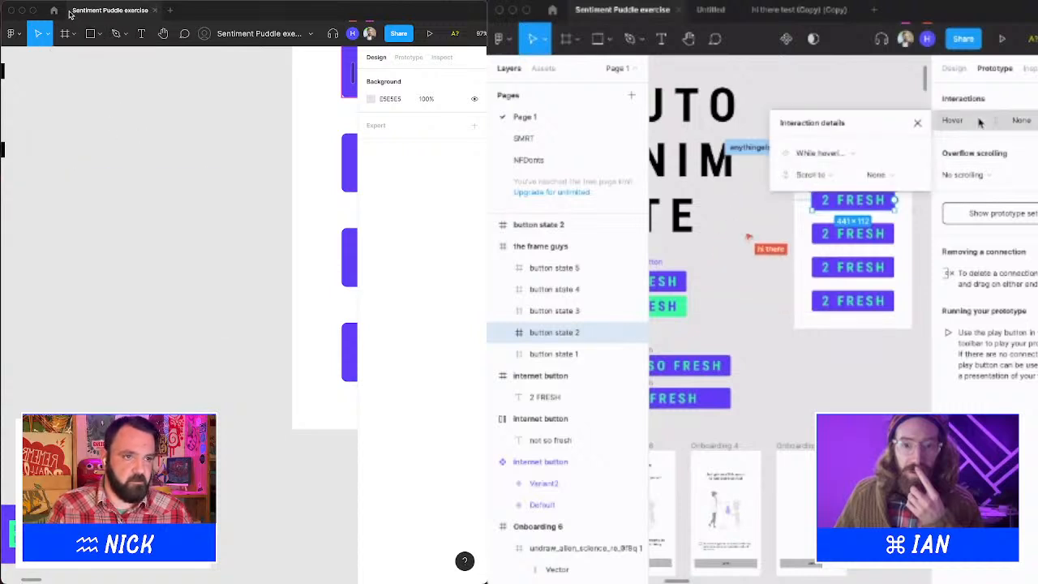
key(o)
click(810, 175)
drag(103, 149, 260, 303)
key(i)
click(350, 147)
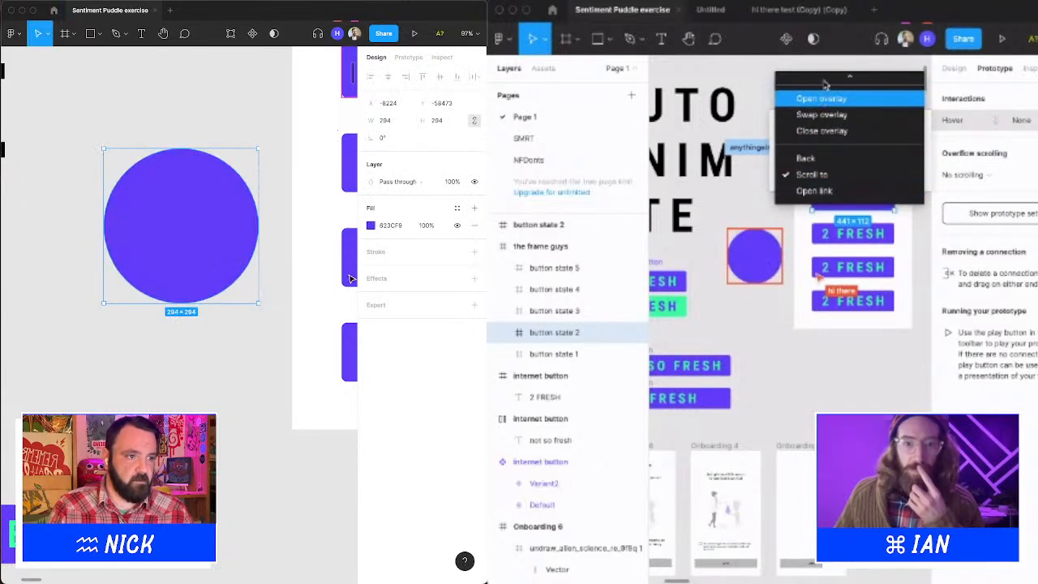
Clear the second button's hover interaction and cover the circle's lower half with a 294 × 154 rectangle in the same purple.
click(96, 33)
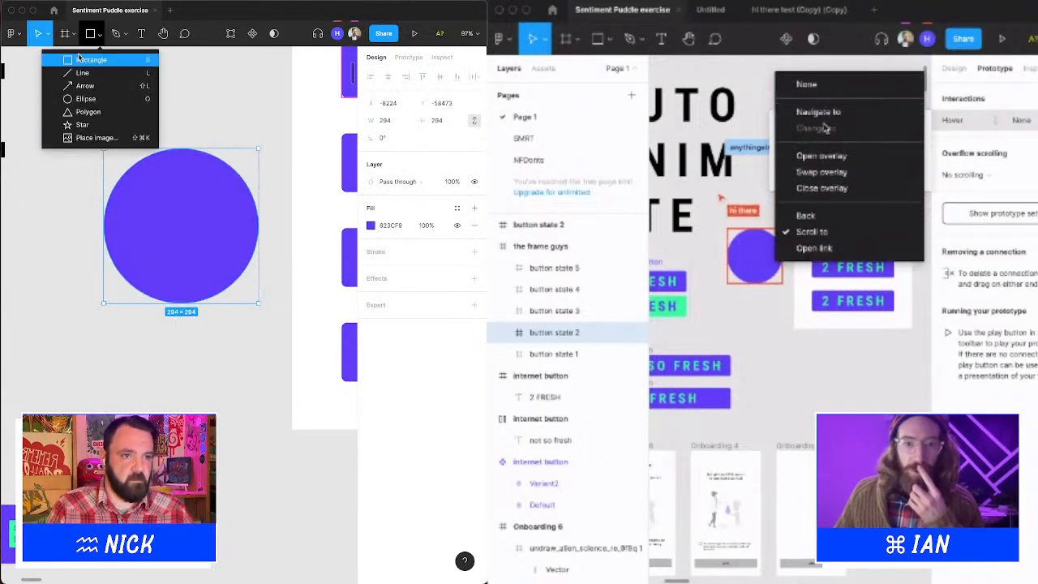
click(81, 58)
click(819, 85)
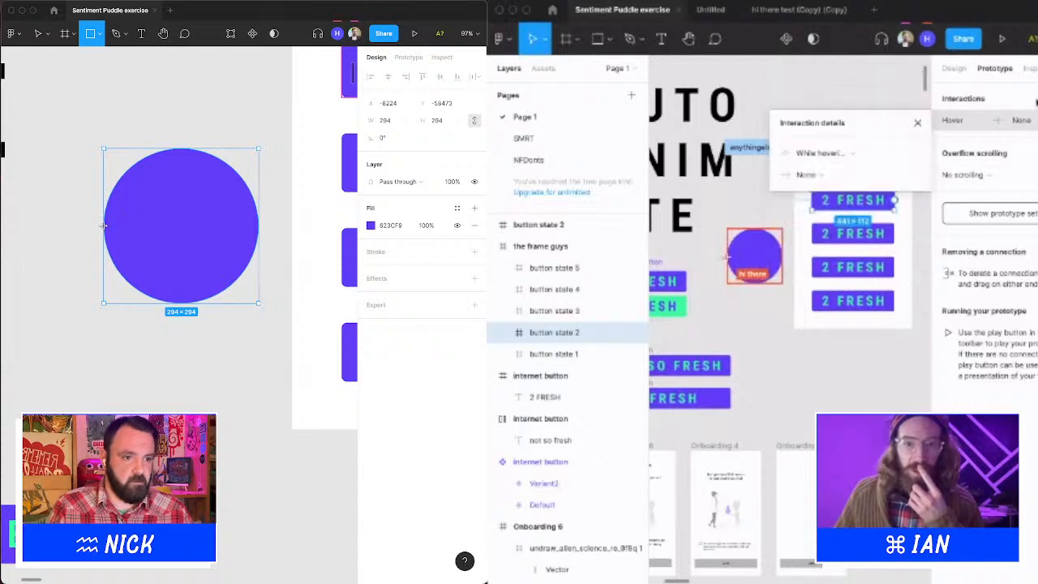
drag(104, 225, 258, 291)
shift+click(222, 204)
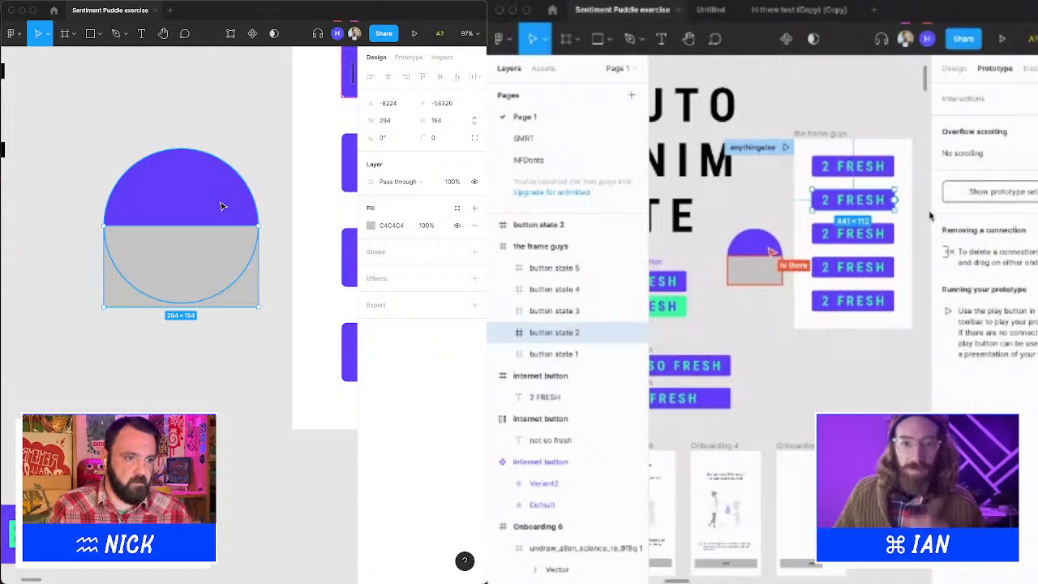
scroll(930, 217, down, 3)
key(i)
click(188, 184)
scroll(928, 216, right, 2)
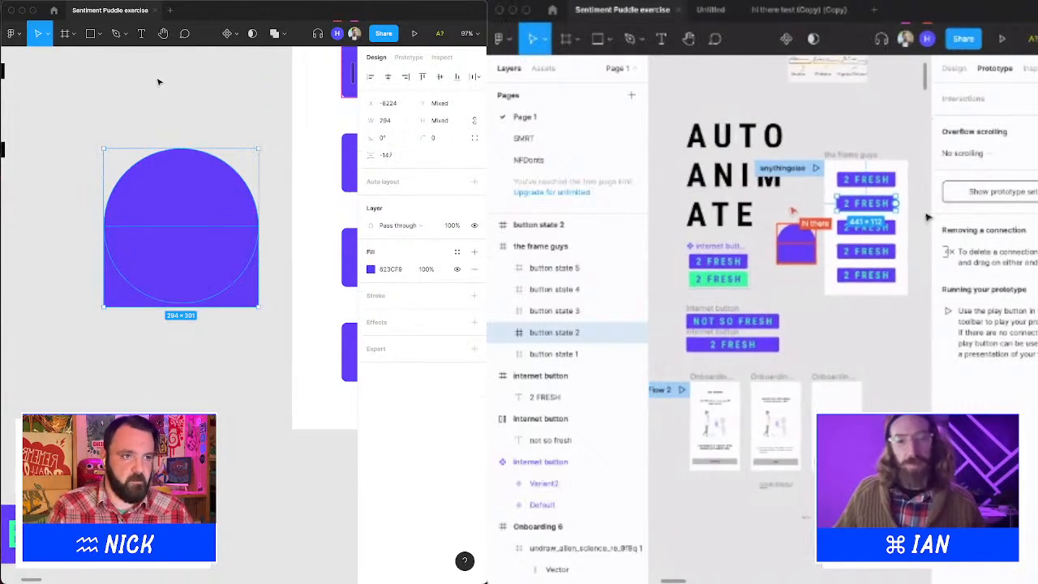
scroll(853, 172, right, 2)
click(159, 81)
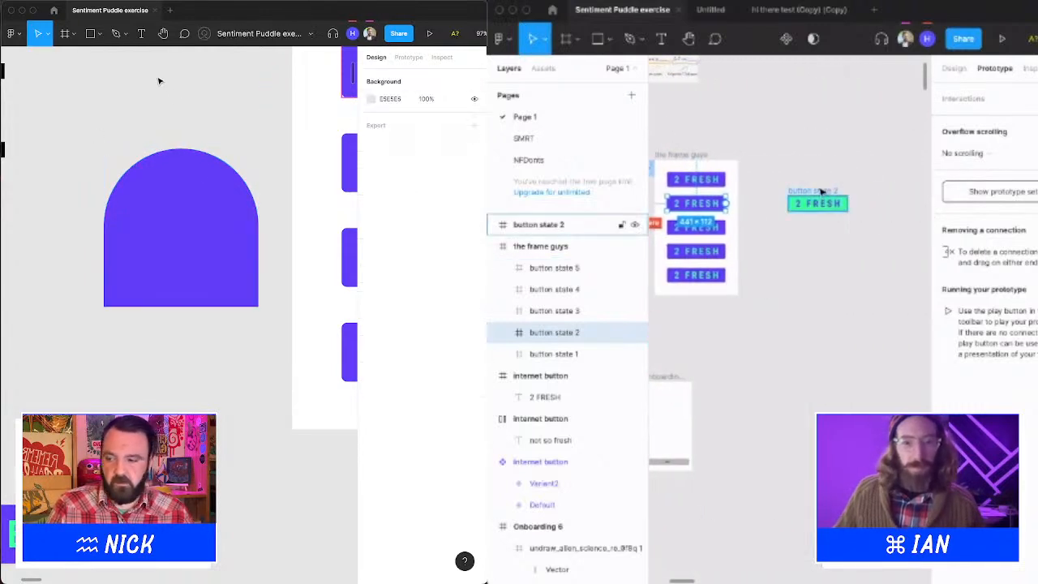
Move the green "button state 2" frame above the button column's level and draw a 60 × 60 circle under the purple arch's lower-left corner.
drag(817, 191, 823, 105)
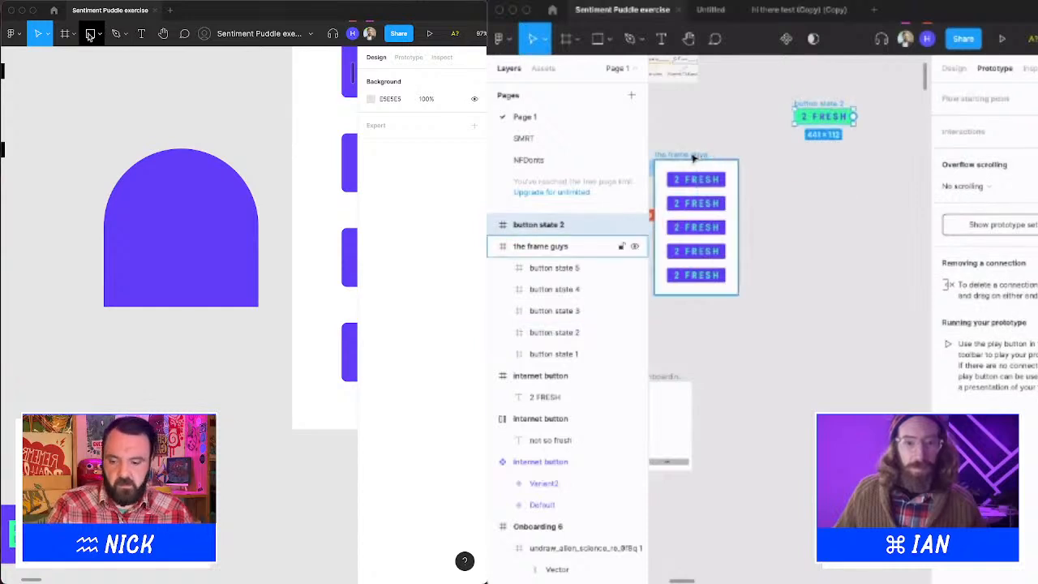
scroll(695, 158, left, 2)
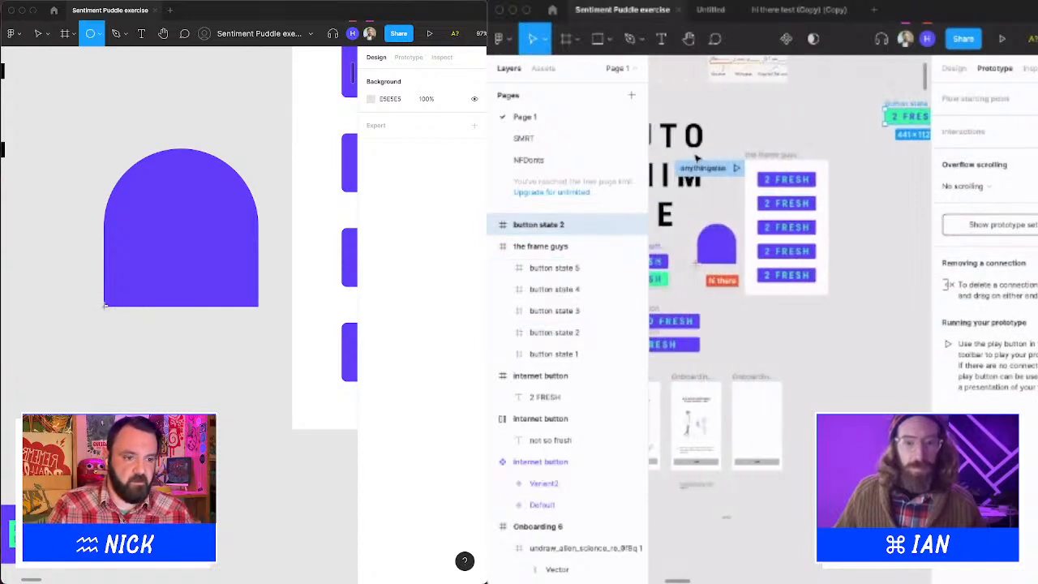
scroll(772, 159, right, 1)
scroll(772, 159, right, 2)
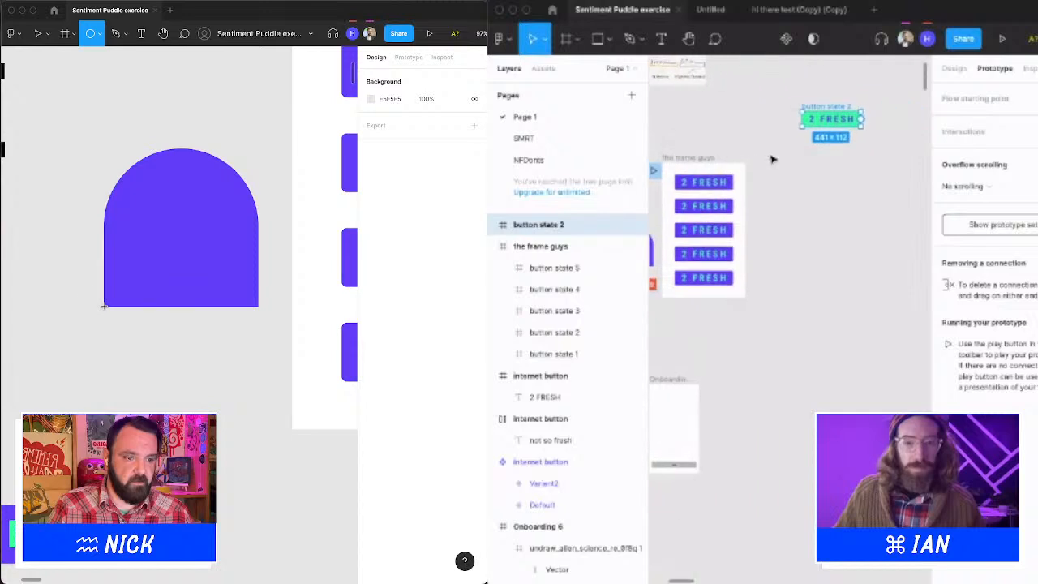
drag(104, 306, 142, 333)
Duplicate "the frame guys" to the right of the original and copy the small gray circle directly beside itself.
click(690, 159)
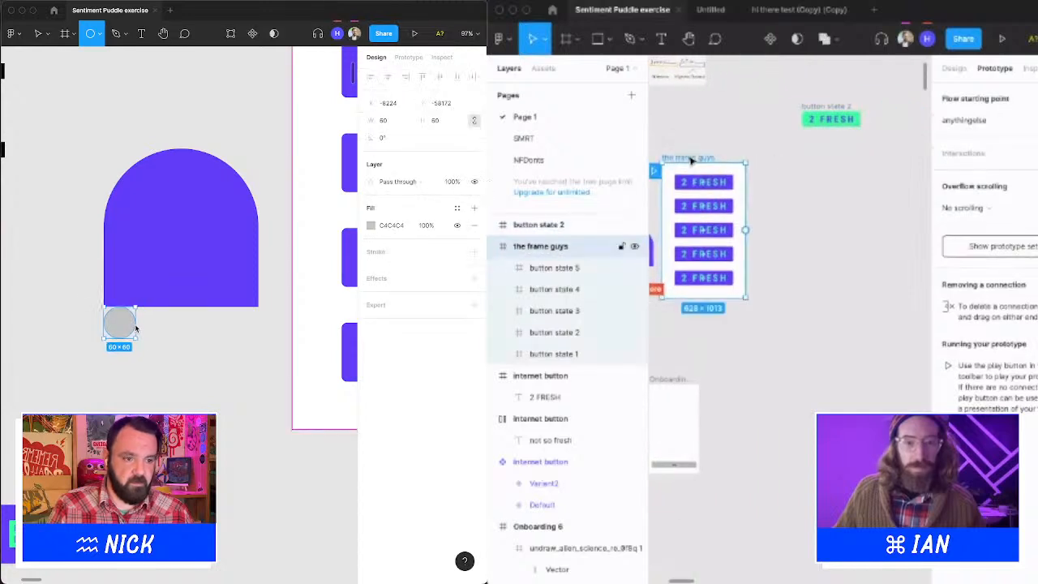
key(v)
drag(690, 159, 796, 161)
drag(121, 318, 150, 319)
Extend the gray circles under the purple arch to a row of four with −10 spacing, and delete the duplicated "the frame guys" frame.
click(808, 180)
click(958, 69)
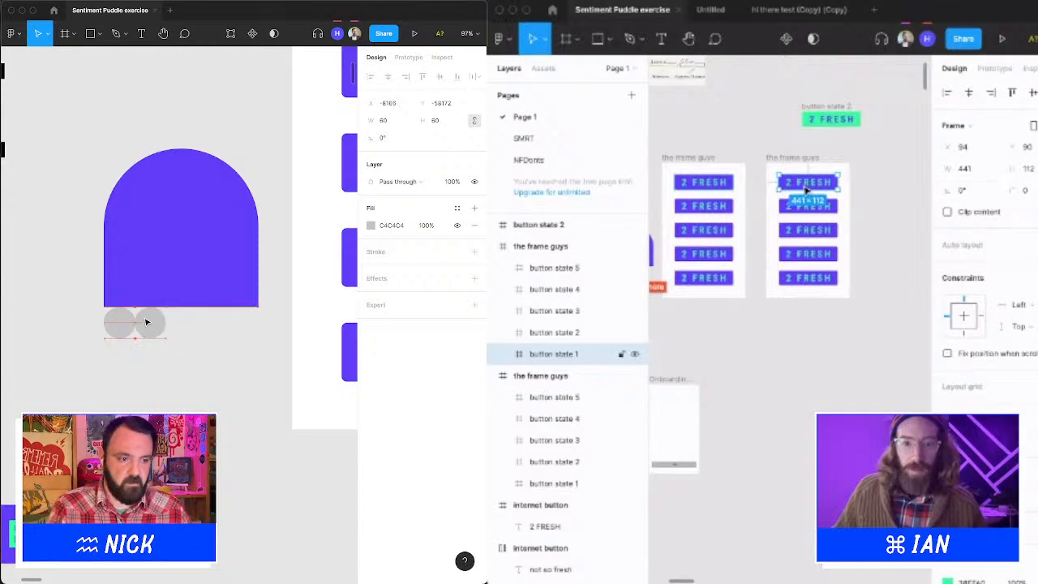
scroll(802, 185, up, 5)
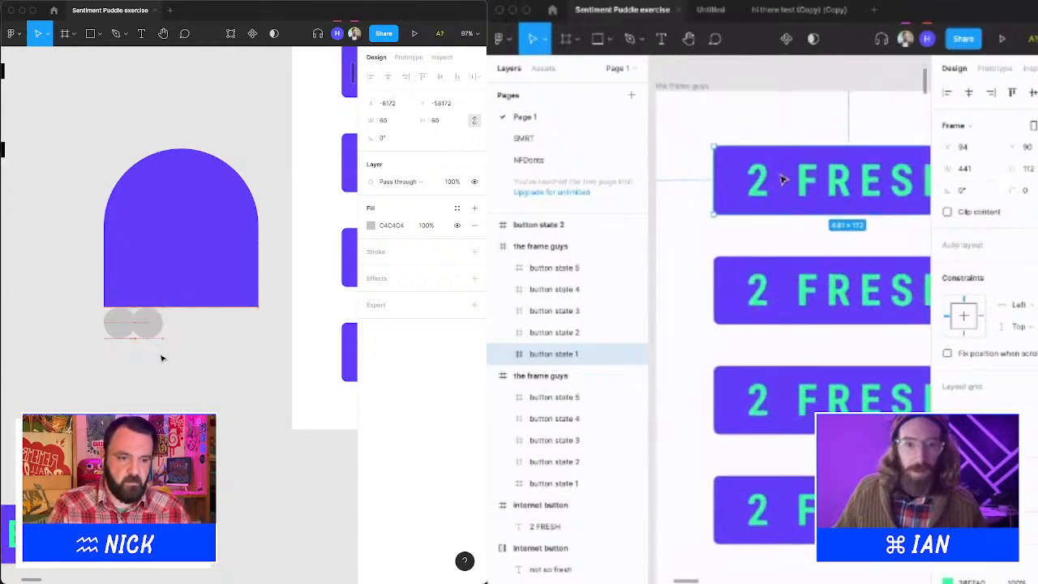
drag(161, 357, 167, 322)
scroll(782, 180, down, 5)
scroll(779, 180, down, 5)
scroll(780, 180, down, 2)
click(869, 156)
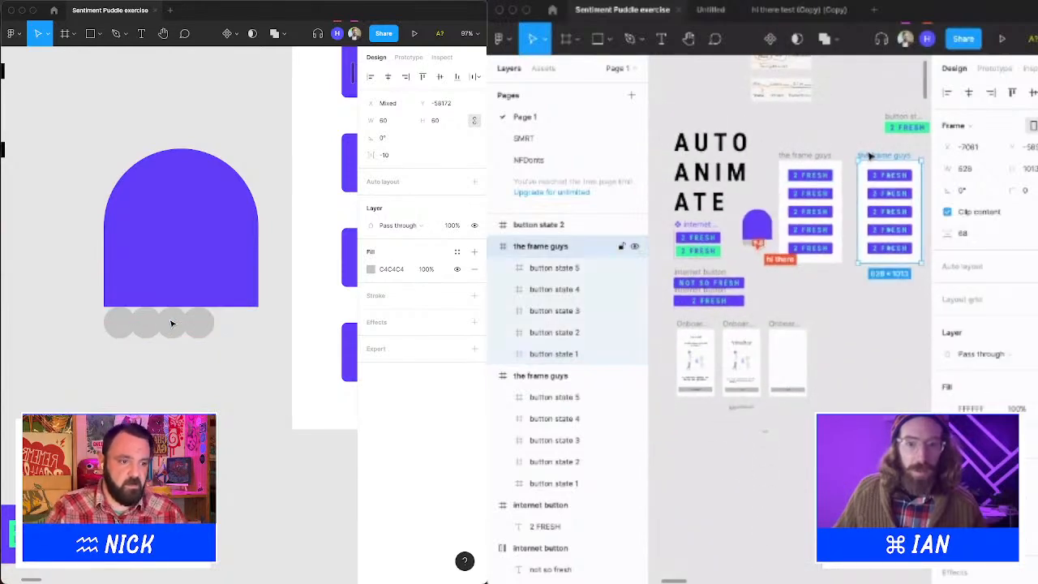
key(Delete)
Extend the gray circle row to six and place an instance of the Default button variant to the right of "the frame guys".
drag(224, 356, 228, 323)
click(699, 226)
click(694, 242)
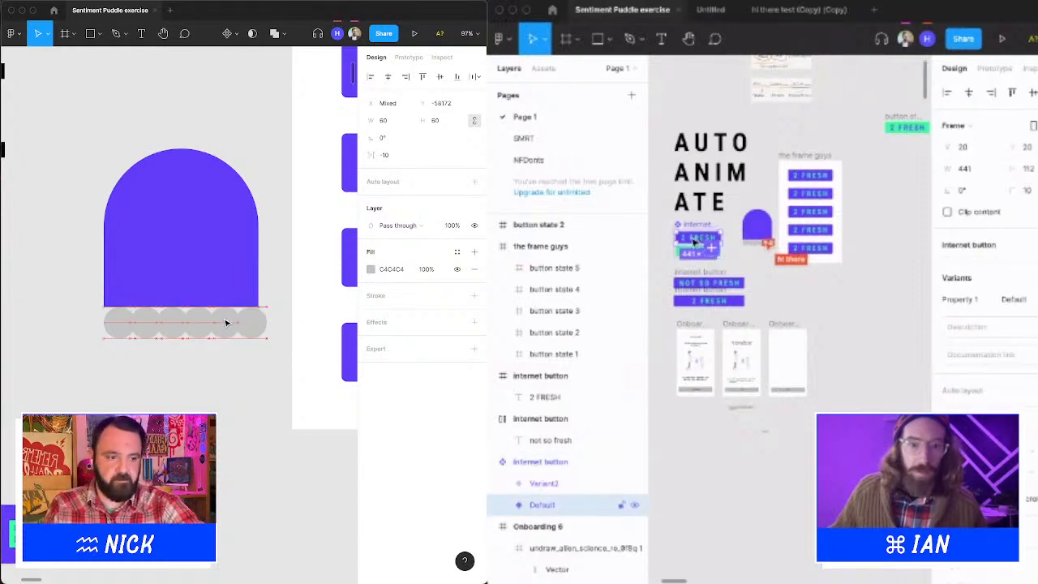
alt+drag(695, 241, 882, 190)
Move the six gray circles up onto the arch's lower edge and resize the row to 294 × 56 to match the arch's width.
drag(281, 316, 132, 345)
alt+drag(882, 190, 881, 188)
drag(132, 345, 176, 319)
scroll(869, 175, up, 4)
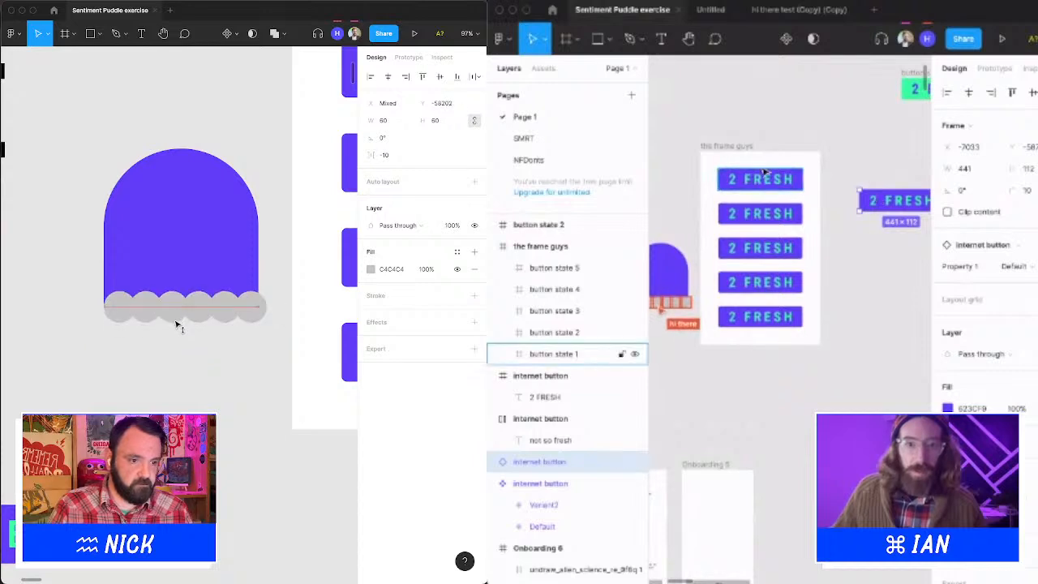
drag(268, 304, 259, 303)
Replace the first button in "the frame guys" with the Default variant instance and fill the six circles with the arch's purple 623CF9.
click(755, 178)
key(Delete)
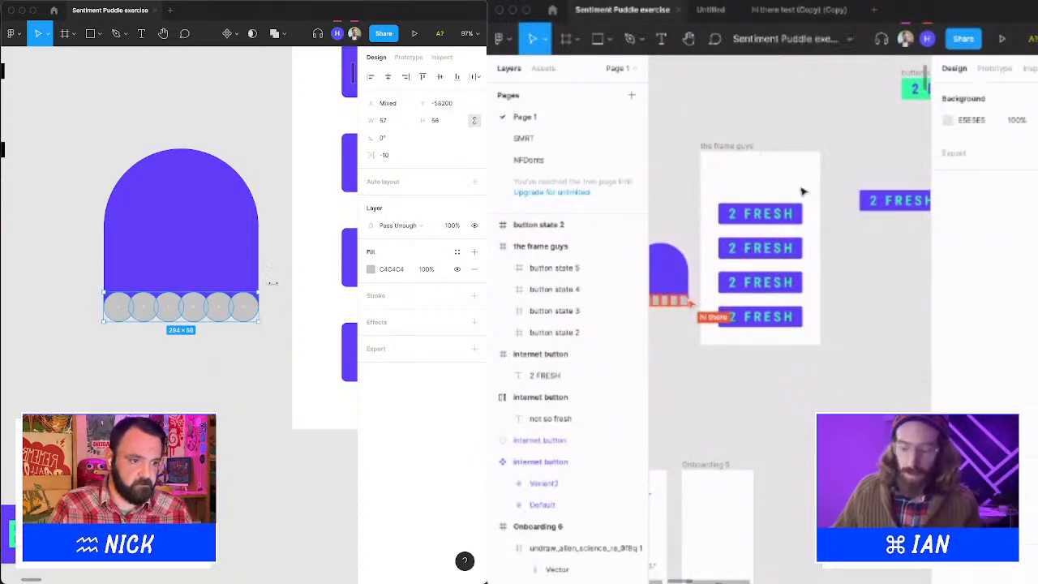
drag(873, 201, 734, 179)
key(i)
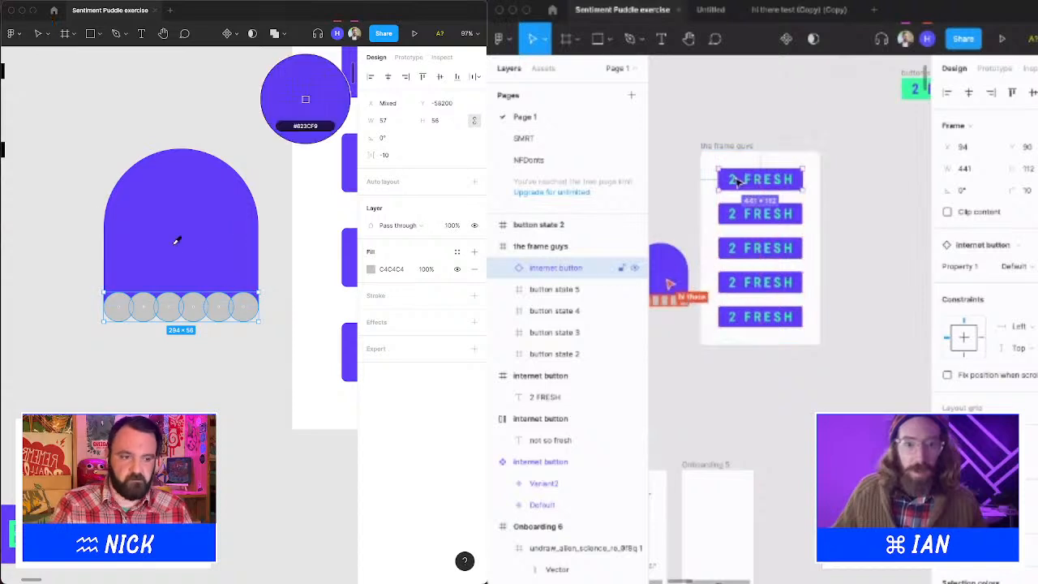
click(178, 241)
Delete the four lower state buttons from "the frame guys" and stretch the ghost's scalloped circle row to 294 × 69.
click(741, 214)
shift+click(747, 253)
click(288, 292)
shift+click(756, 283)
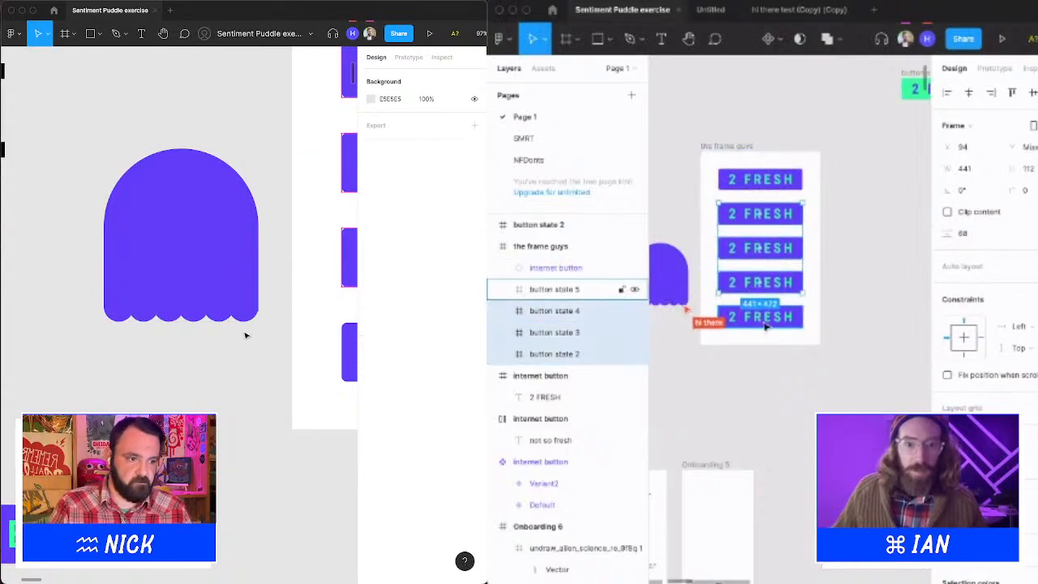
shift+click(767, 321)
drag(246, 337, 100, 321)
key(Delete)
Duplicate the remaining button instance four times down "the frame guys" as an evenly spaced column.
click(766, 177)
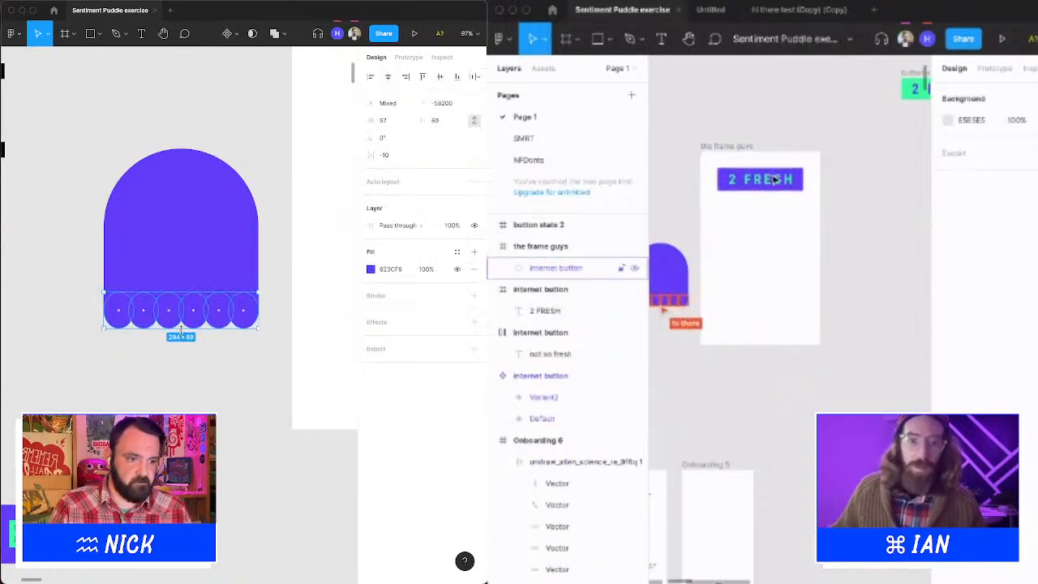
key(super+d)
click(273, 315)
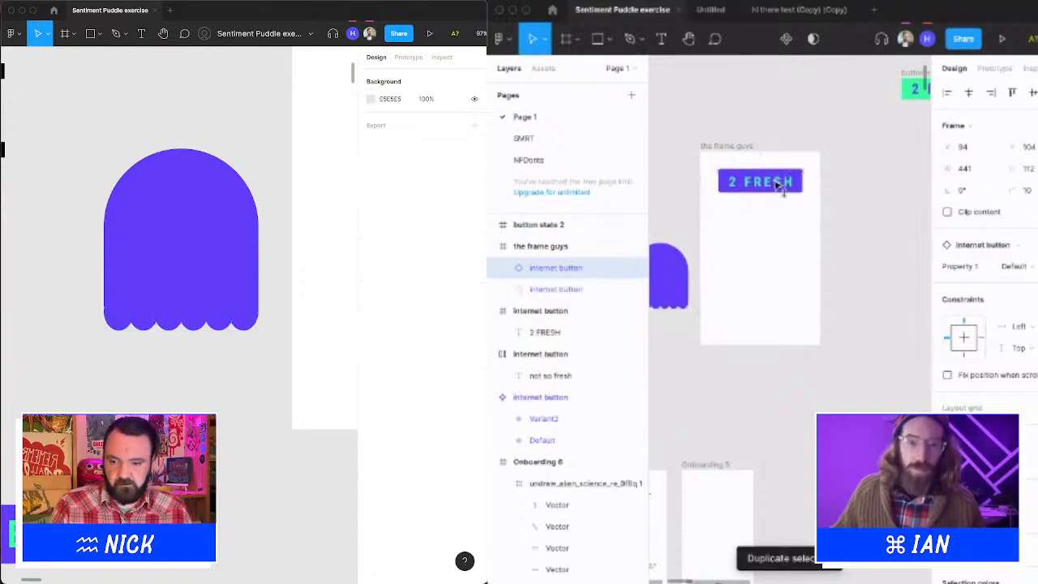
drag(780, 185, 776, 213)
key(super+d)
key(super+d)
key(super+d)
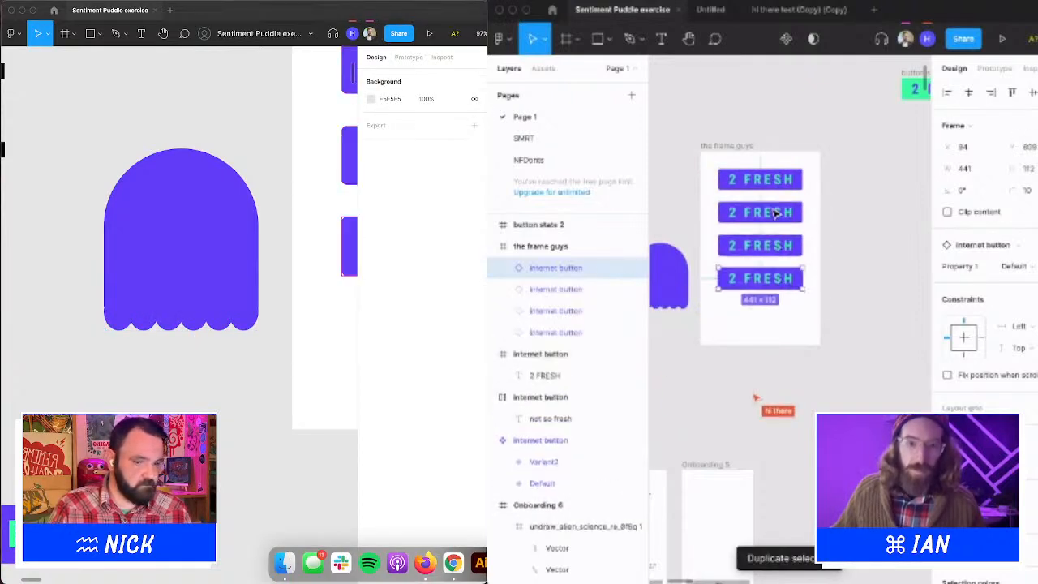
Add a prototype interaction to the first button in "the frame guys" and open its details.
click(851, 181)
click(782, 178)
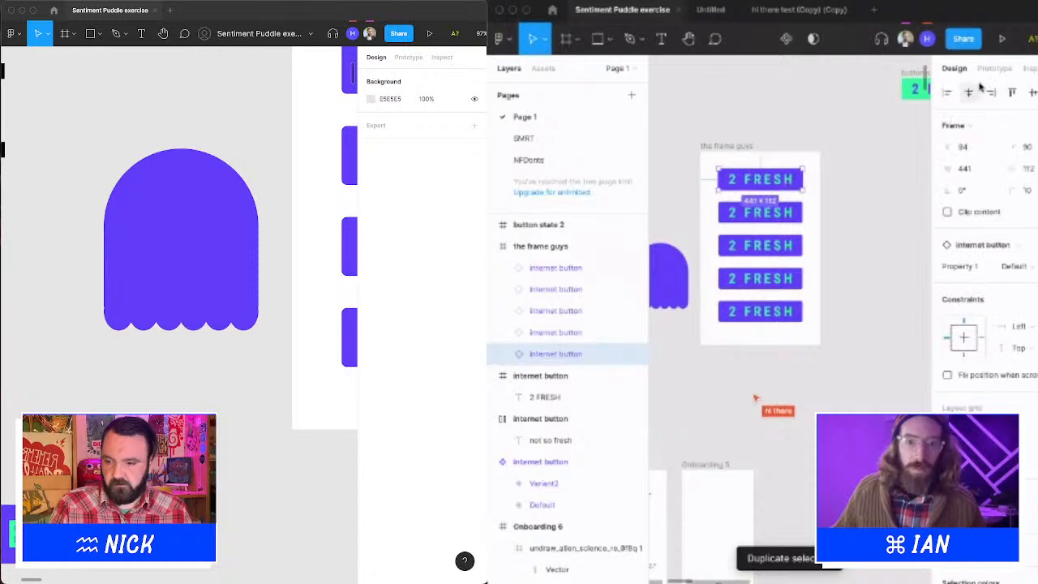
click(994, 68)
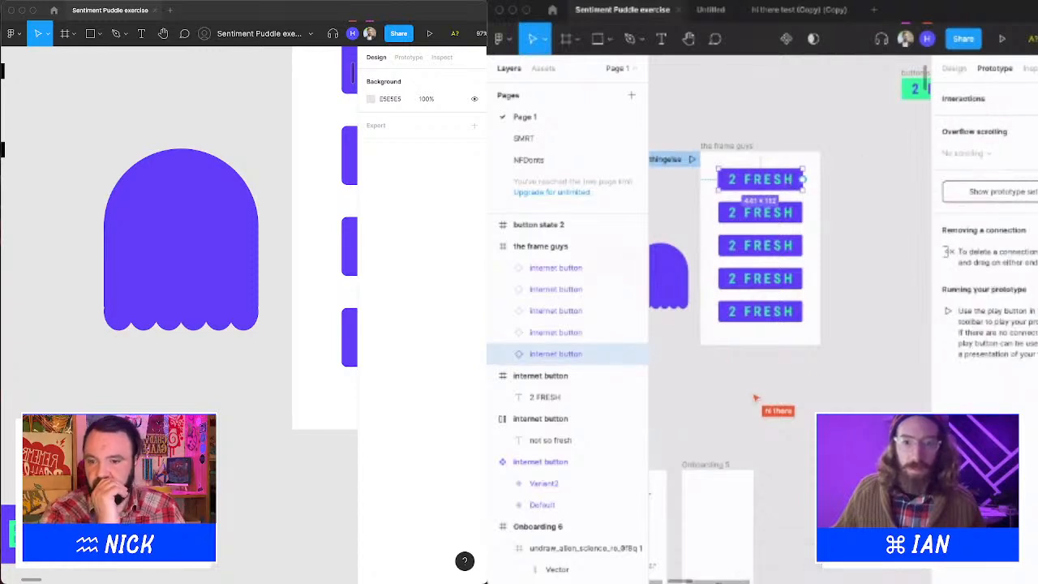
click(1037, 98)
click(988, 123)
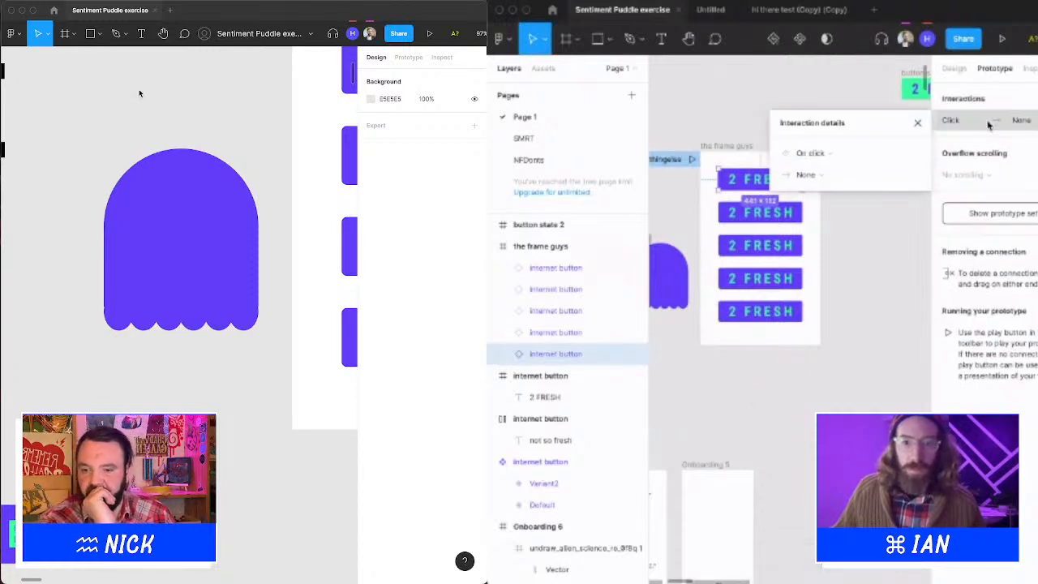
Set the first button's interaction trigger to While hovering and draw a 77 × 77 gray circle on the ghost's lower-left body.
click(824, 172)
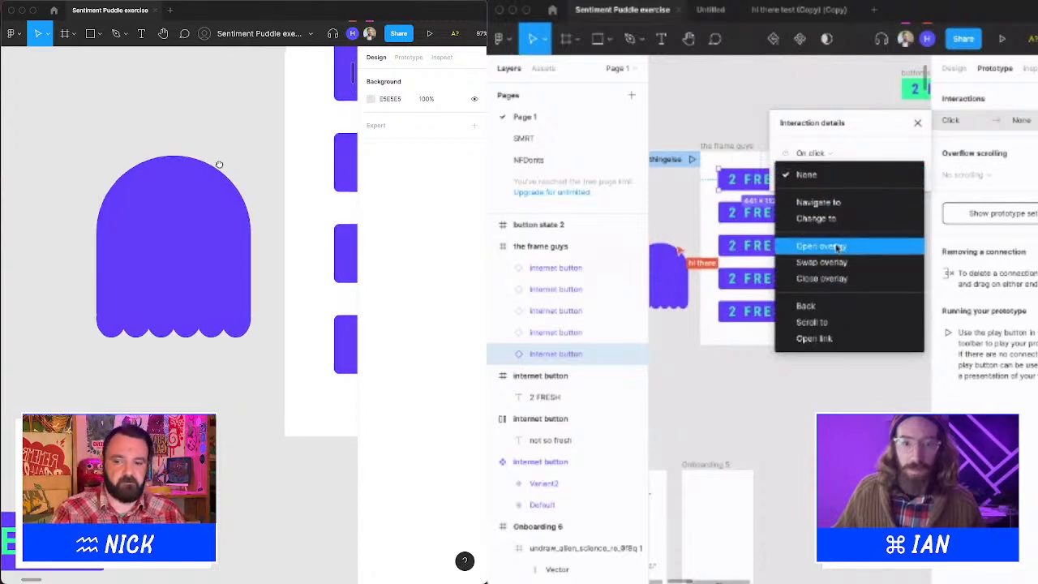
drag(219, 165, 204, 176)
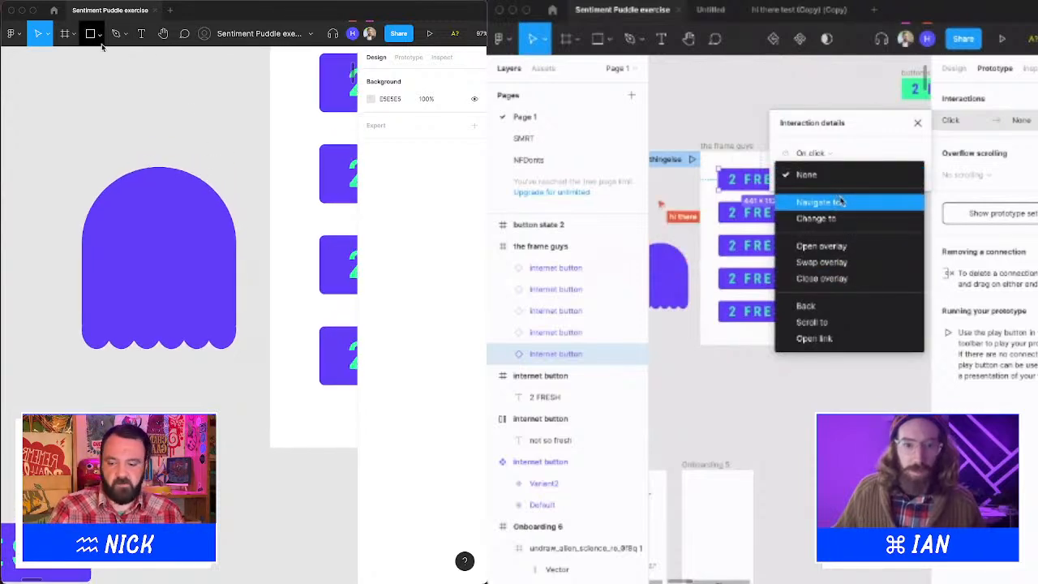
key(o)
click(832, 181)
click(826, 162)
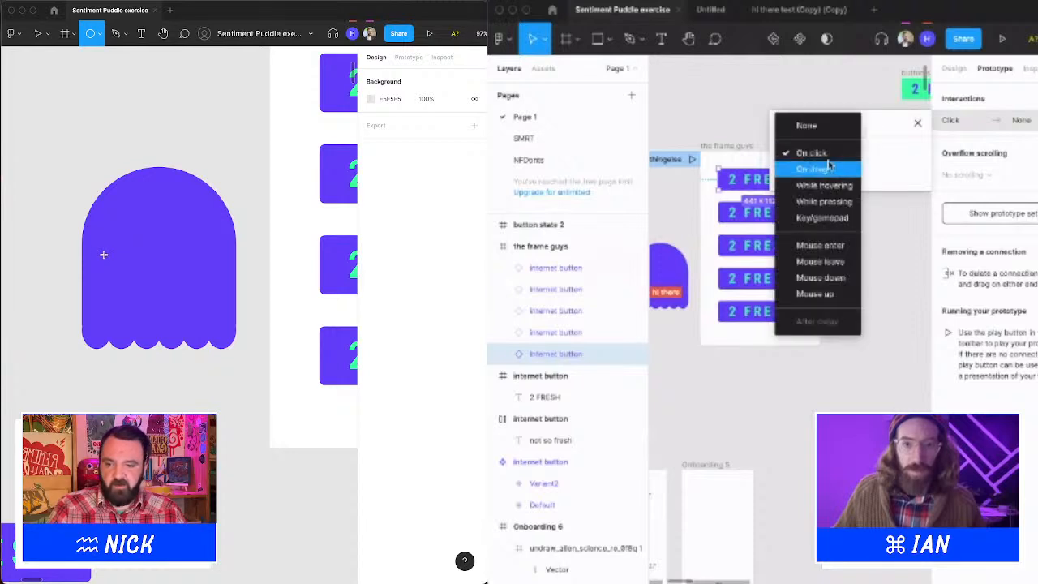
click(825, 184)
drag(104, 262, 137, 292)
key(f)
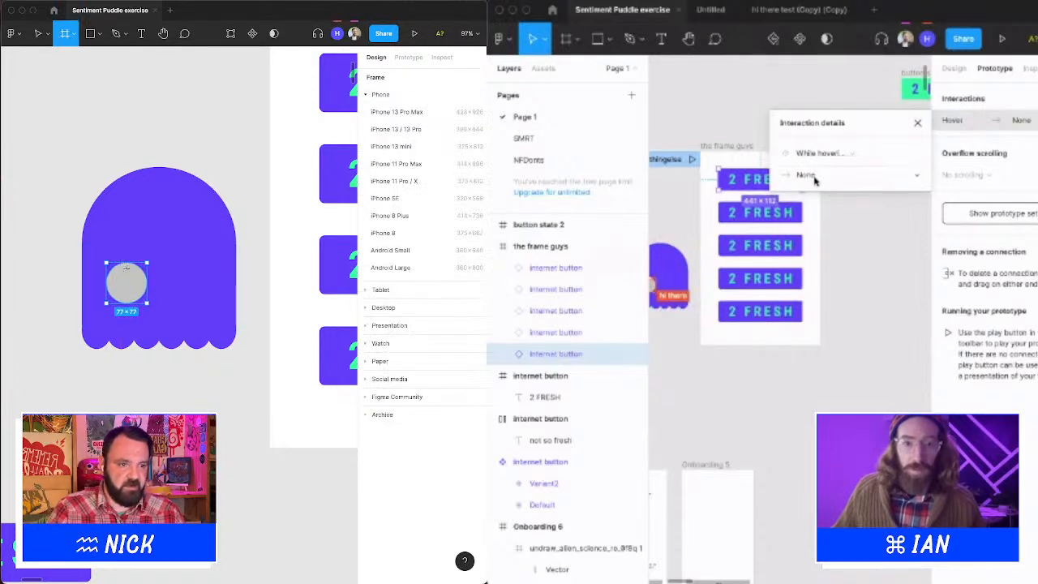
Make the hover interaction change the button to Variant2, and pull the gray circle's upper point down to form a crescent.
click(827, 177)
key(Return)
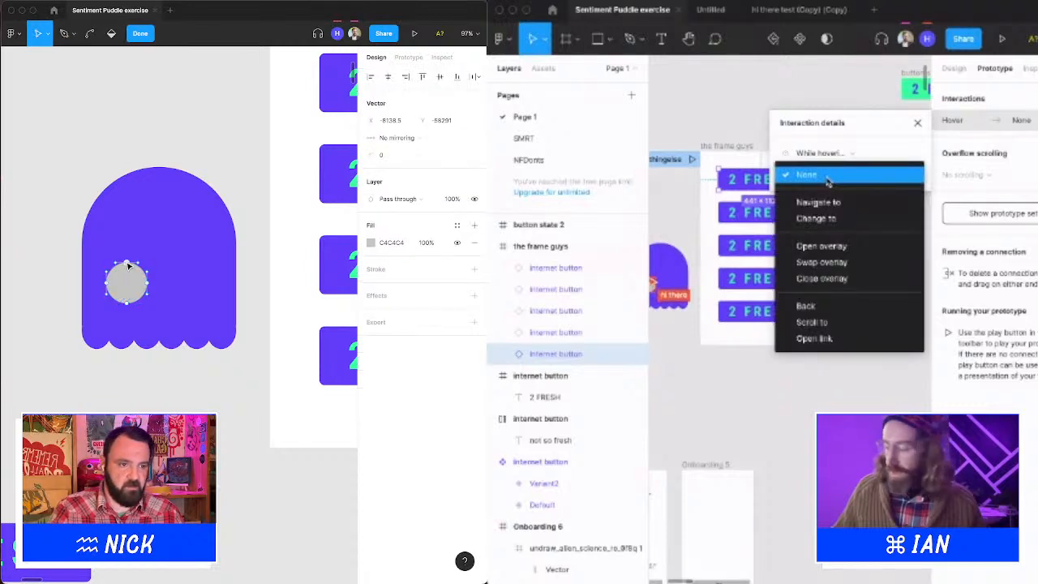
drag(127, 266, 133, 305)
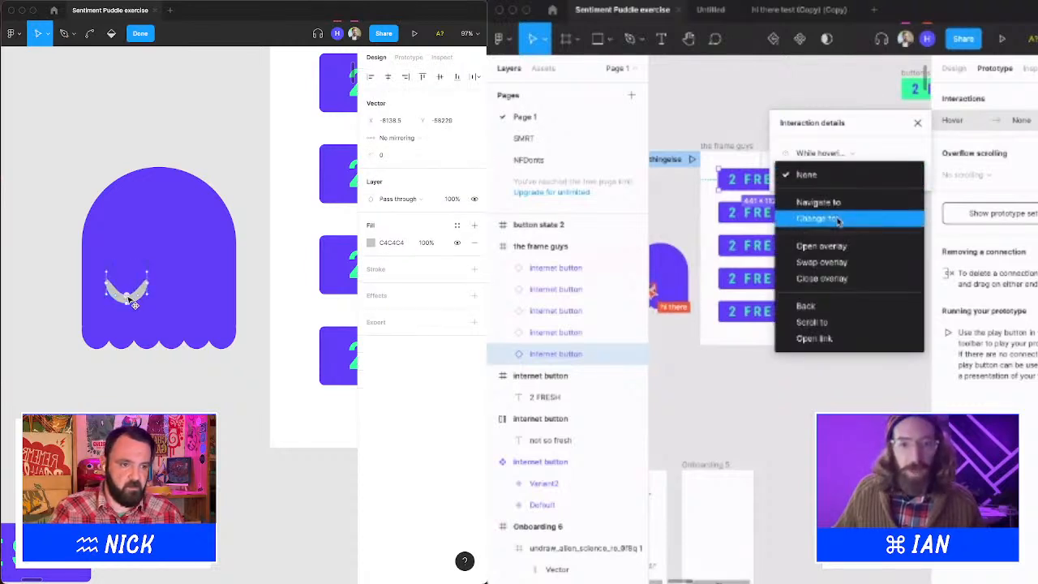
click(838, 219)
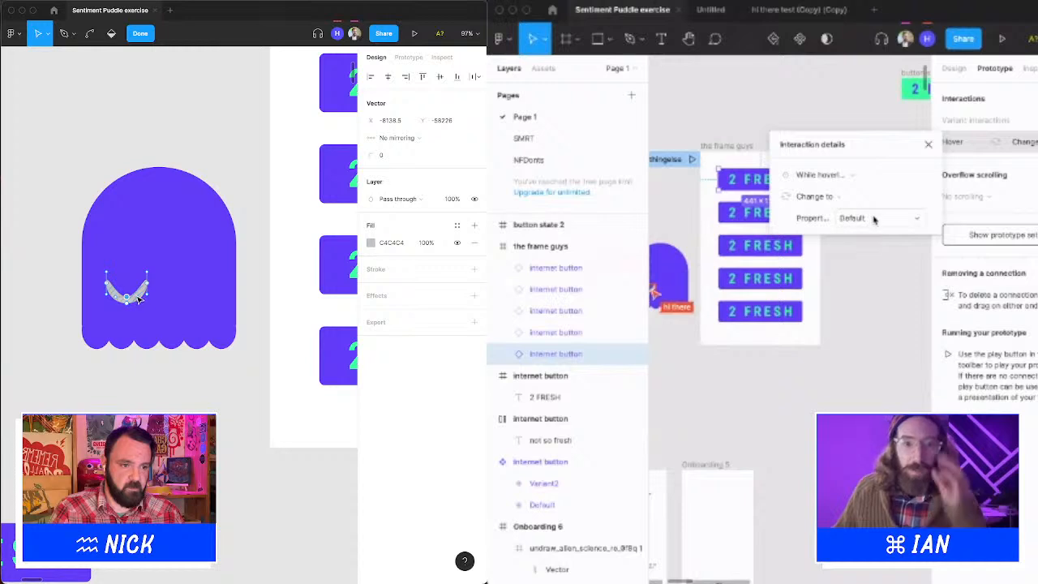
click(873, 218)
click(879, 234)
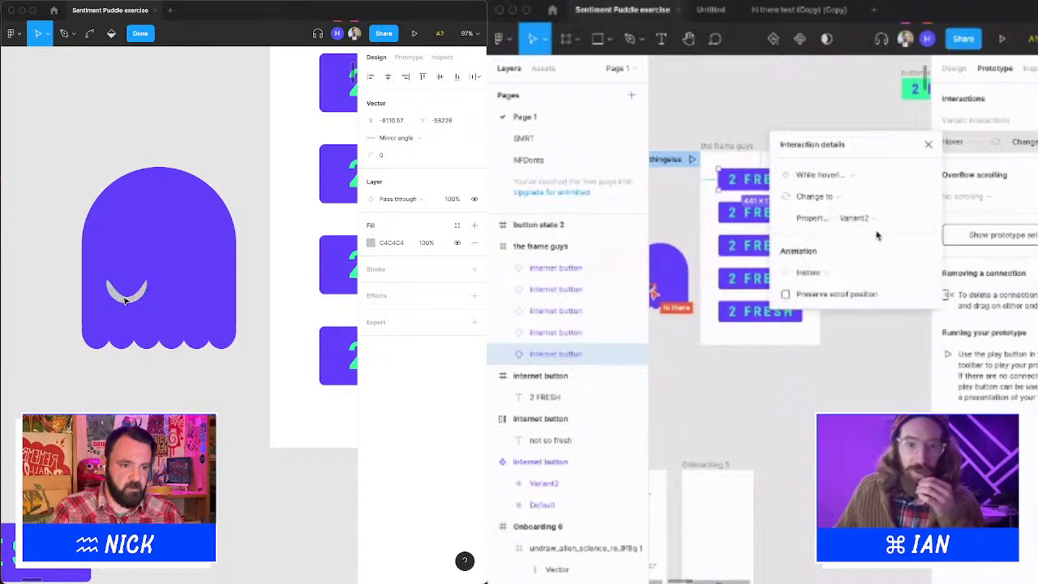
Set the hover interaction's animation to Smart animate and finish the crescent's vector editing.
click(824, 271)
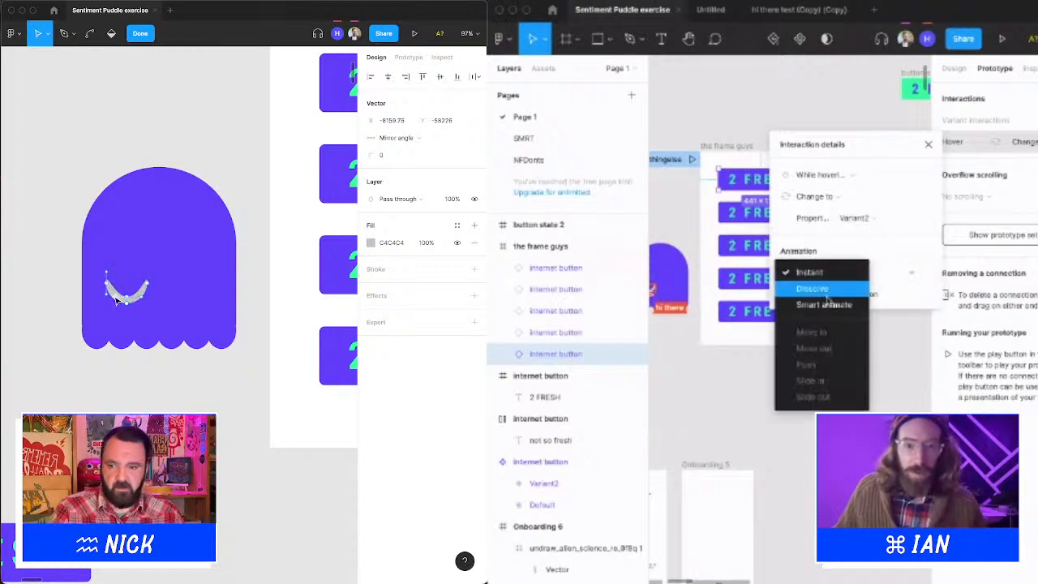
click(826, 304)
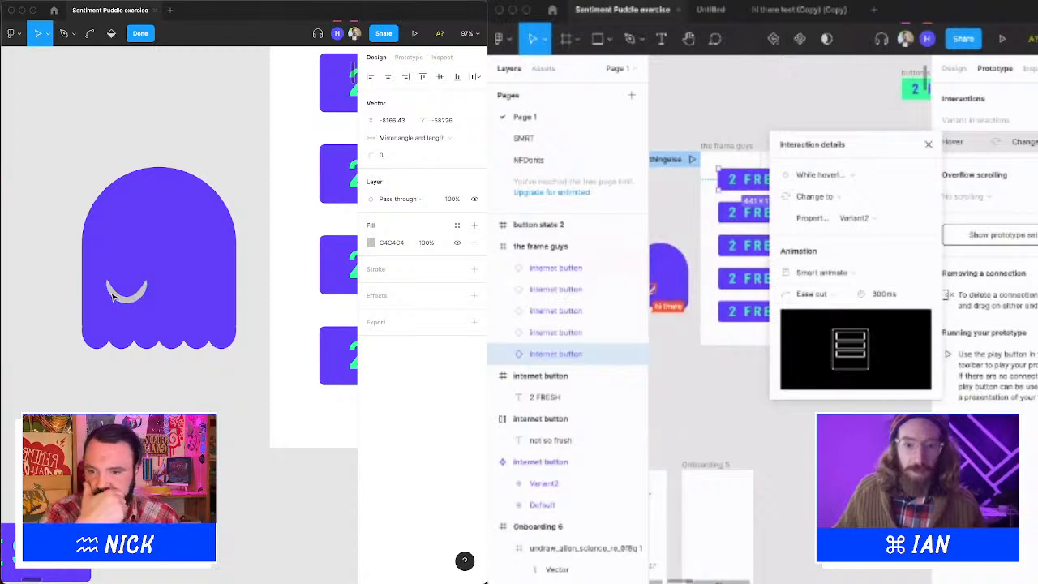
click(869, 438)
click(776, 215)
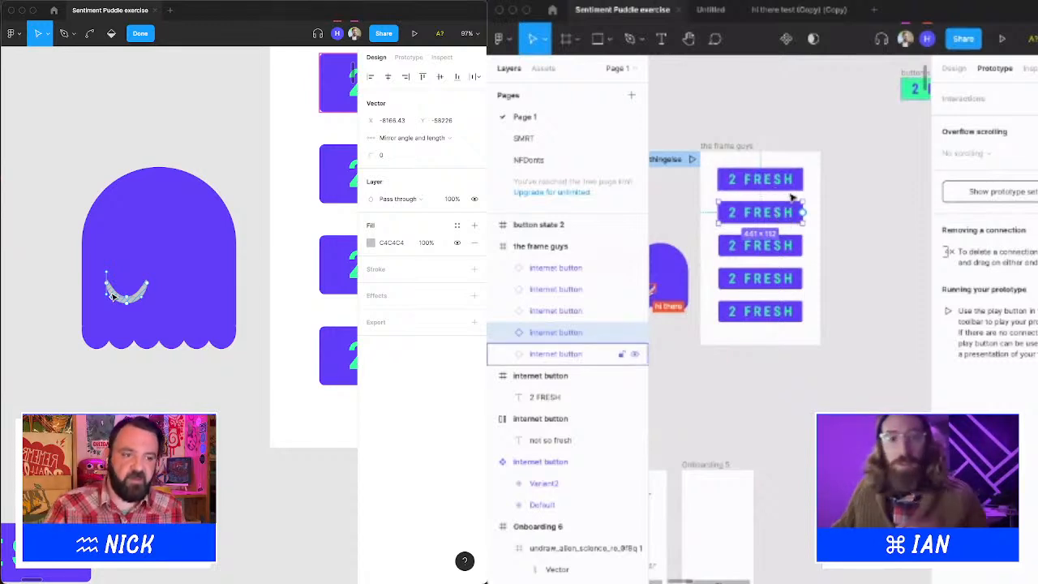
click(139, 36)
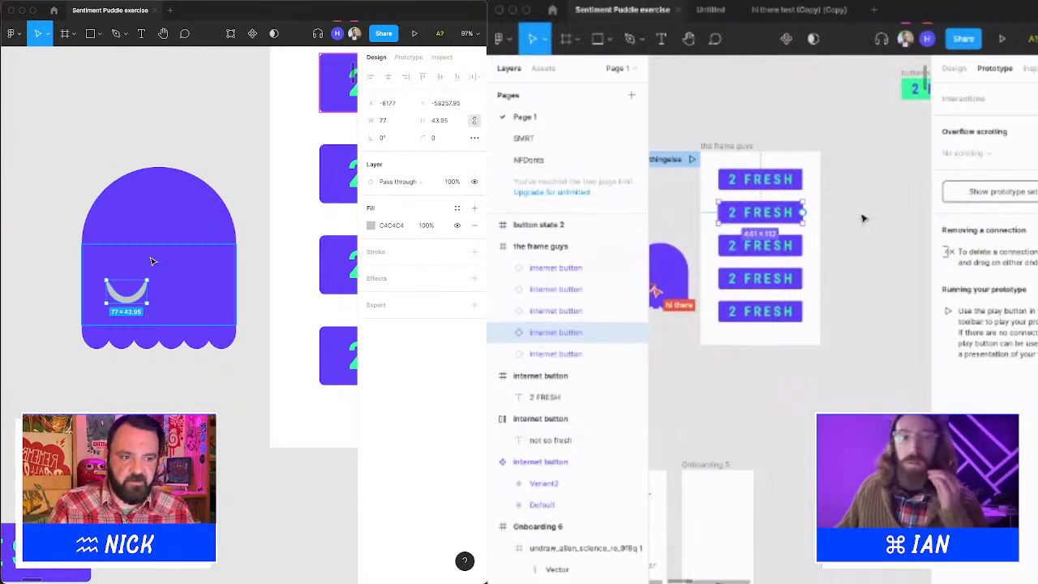
Resize the crescent to 48 × 38 higher on the ghost's face and place a copy level with it as the right eye.
click(863, 219)
drag(141, 293, 148, 260)
scroll(790, 185, left, 3)
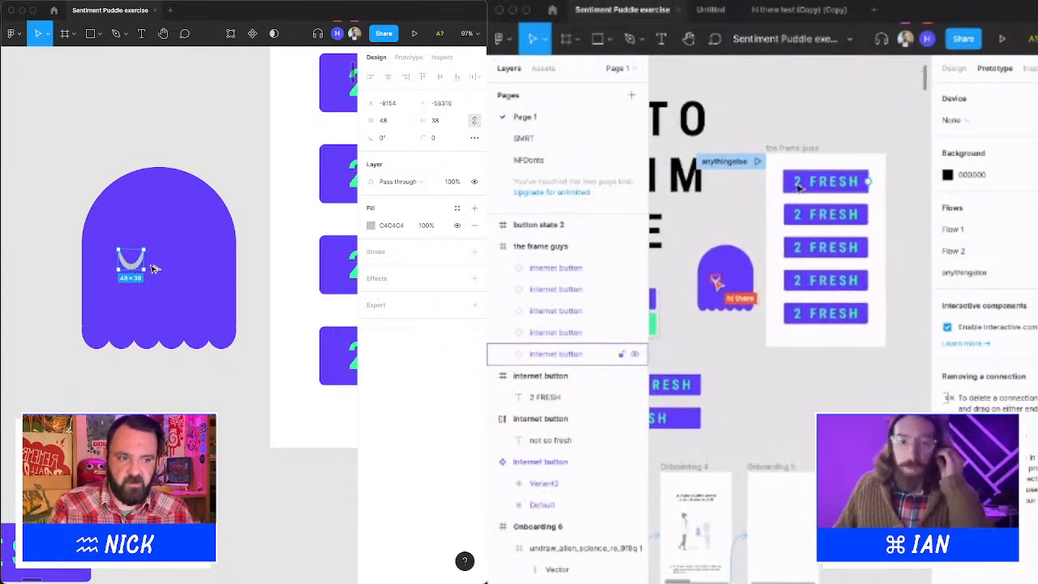
drag(154, 269, 215, 270)
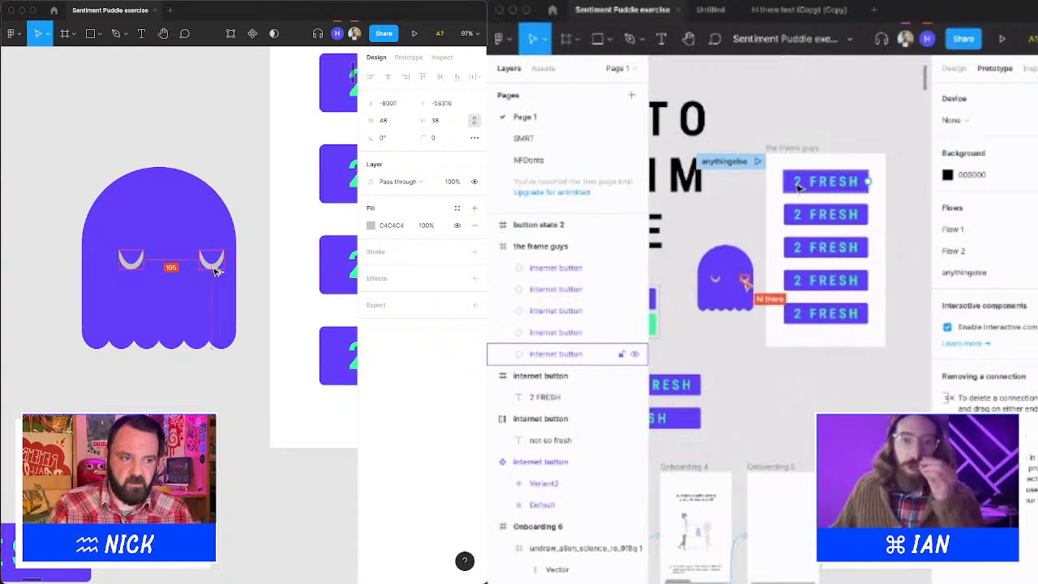
Fill both of the ghost's crescent eyes with the white FFFFFF sampled from the button frame's background.
shift+click(137, 263)
key(i)
scroll(799, 188, right, 1)
click(294, 243)
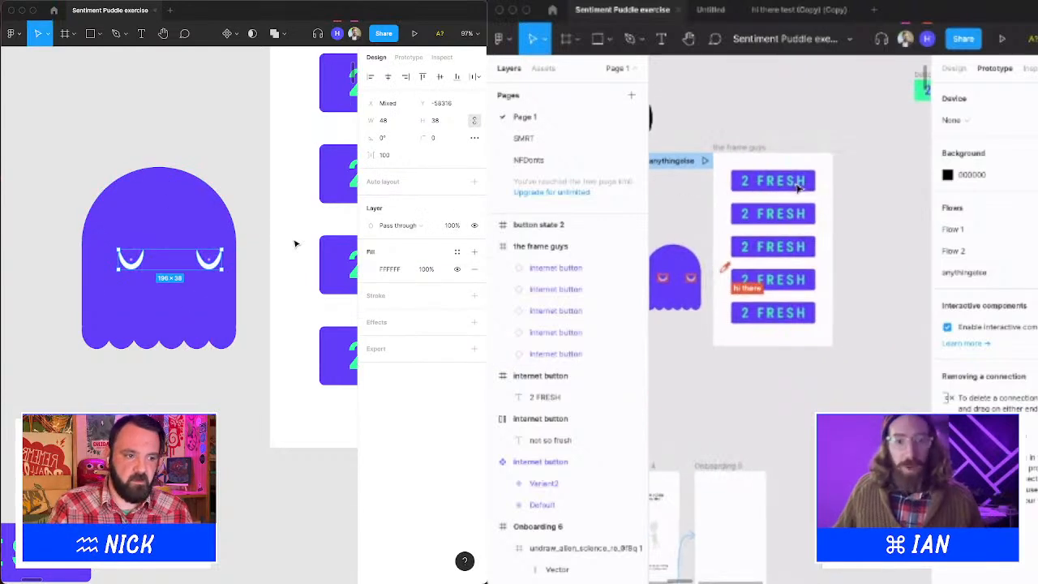
Move the ghost's right eye closer to the left one for a spacing of 81, and shift both eyes slightly right.
click(218, 193)
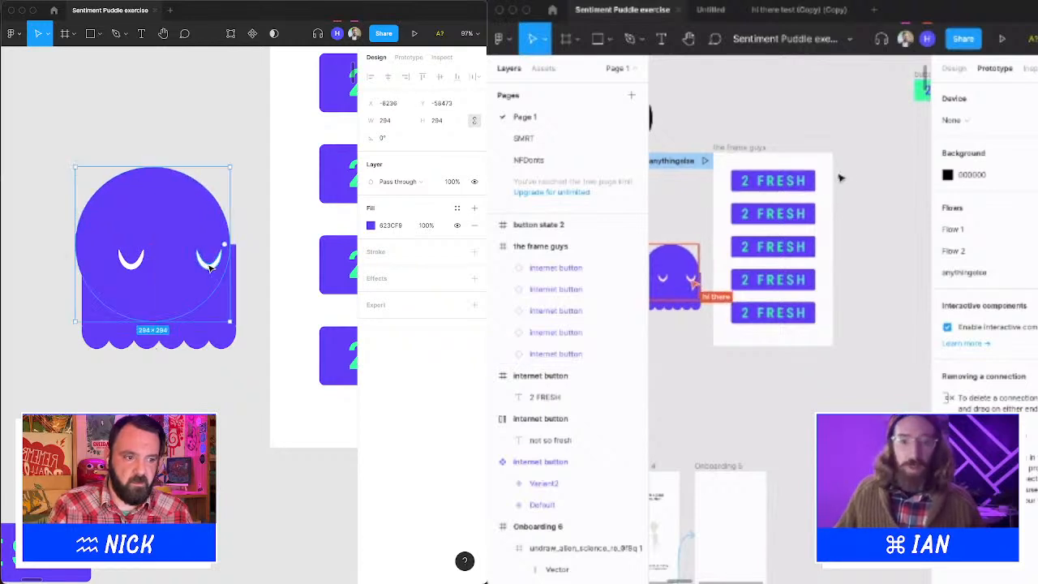
click(209, 261)
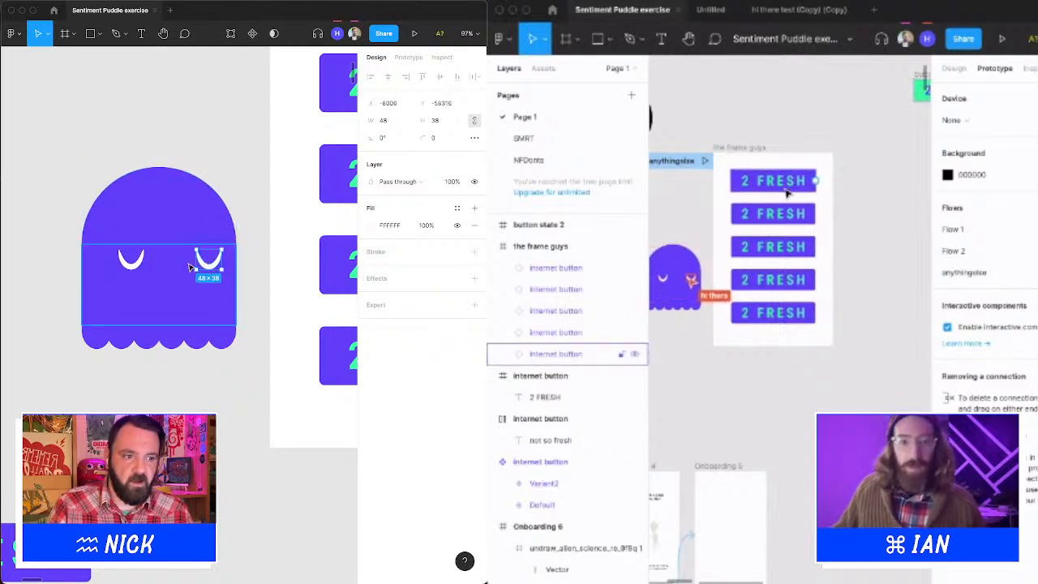
drag(205, 269, 195, 269)
shift+click(145, 265)
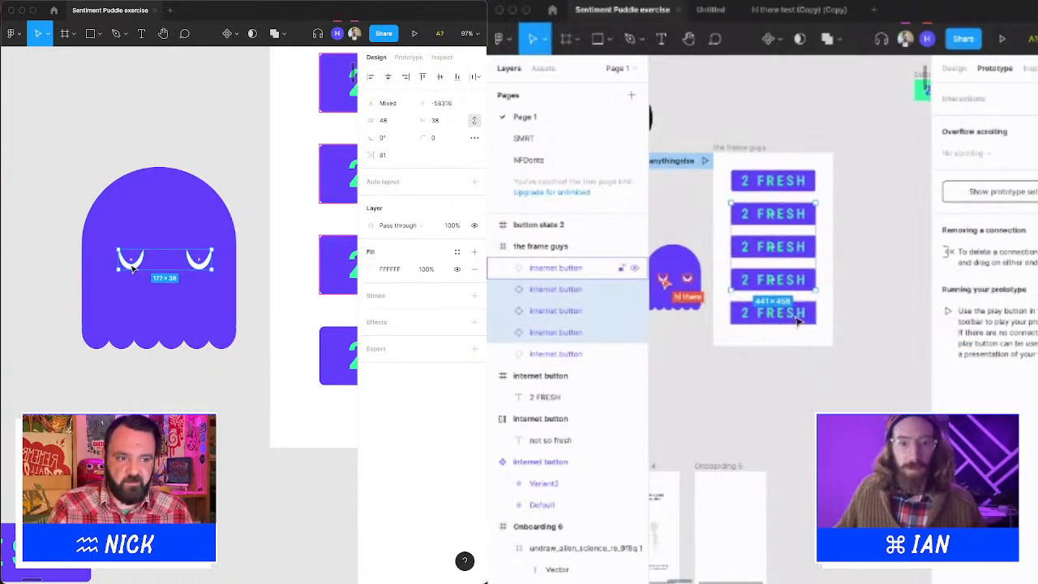
Replace the four lower buttons in "the frame guys" with evenly spaced duplicates of the first hover-enabled button, and group the ghost's eyes.
key(Delete)
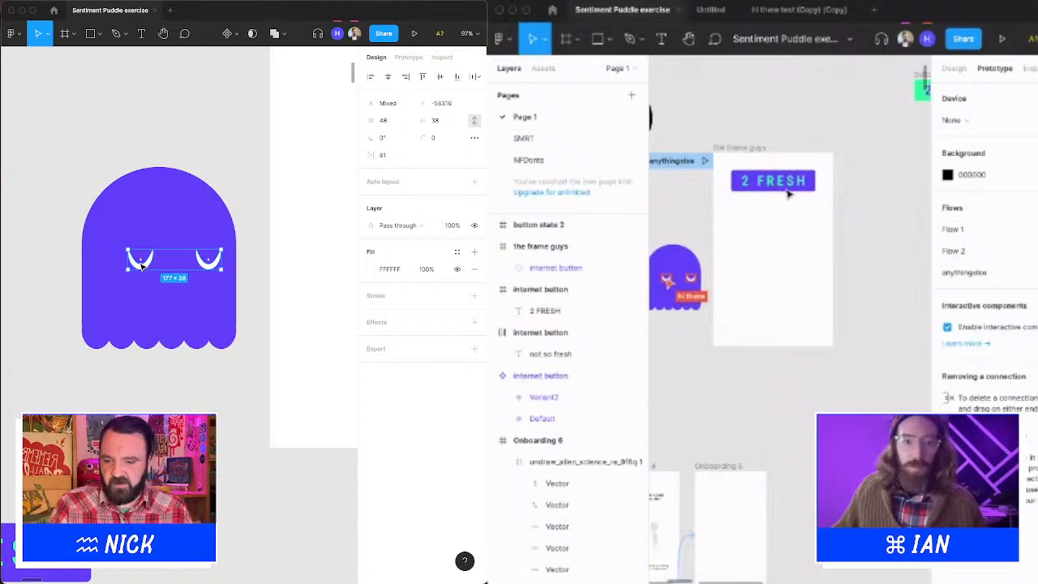
key(super+g)
key(super+d)
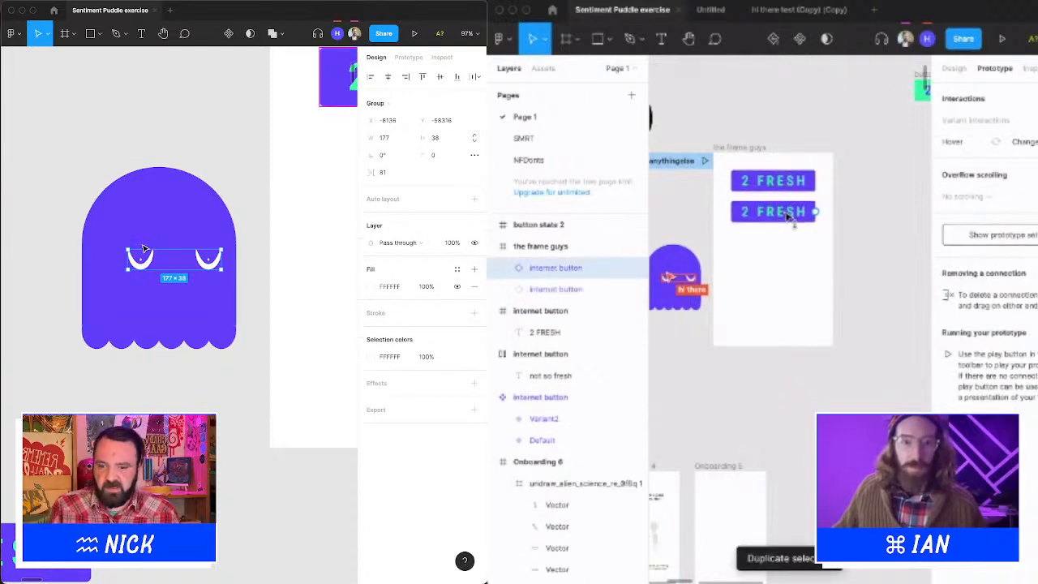
key(super+d)
key(super+d)
key(super+d)
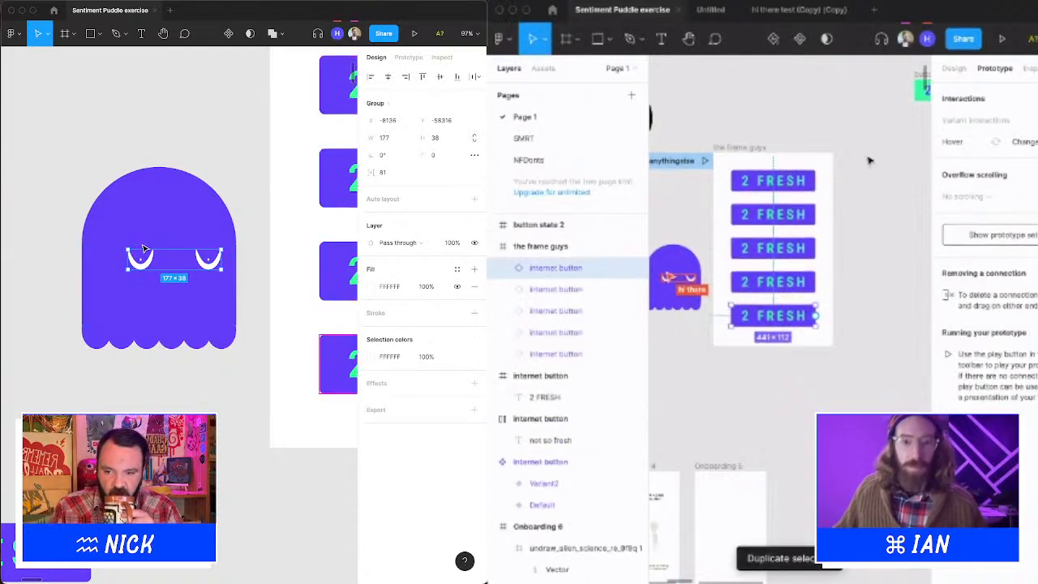
Present the "anythingelse" flow and test the hover effect on its five buttons.
click(1001, 39)
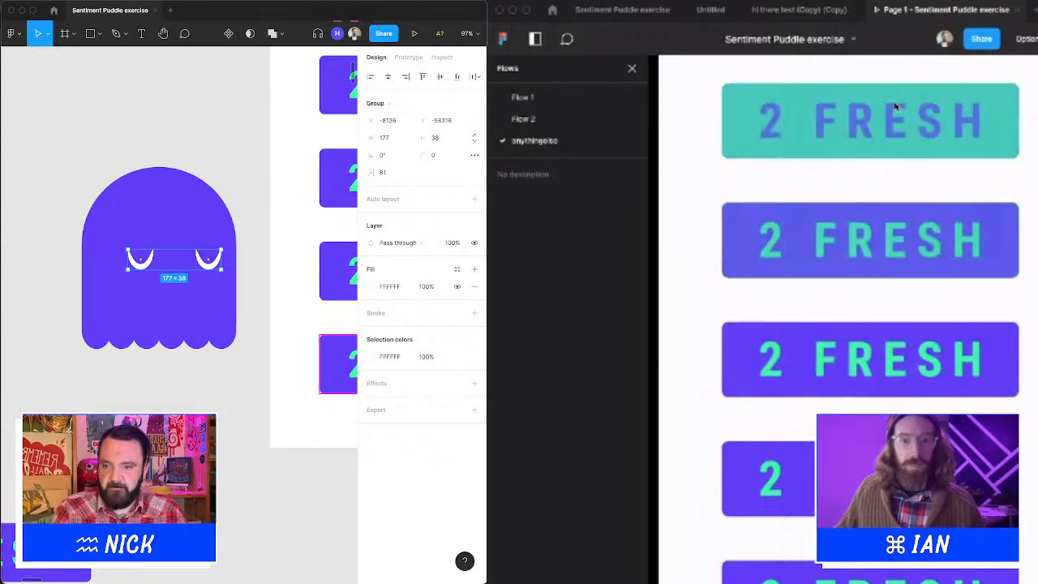
click(162, 132)
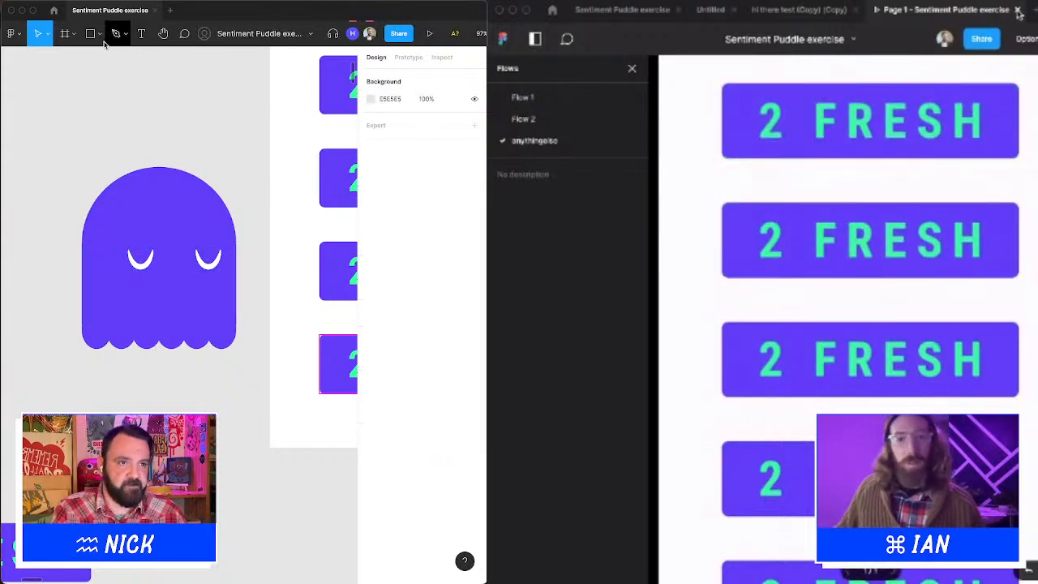
Draw a narrow rectangle about 29 × 98 between the ghost's eyes as its nose, and close the prototype preview.
click(77, 38)
click(92, 37)
click(98, 38)
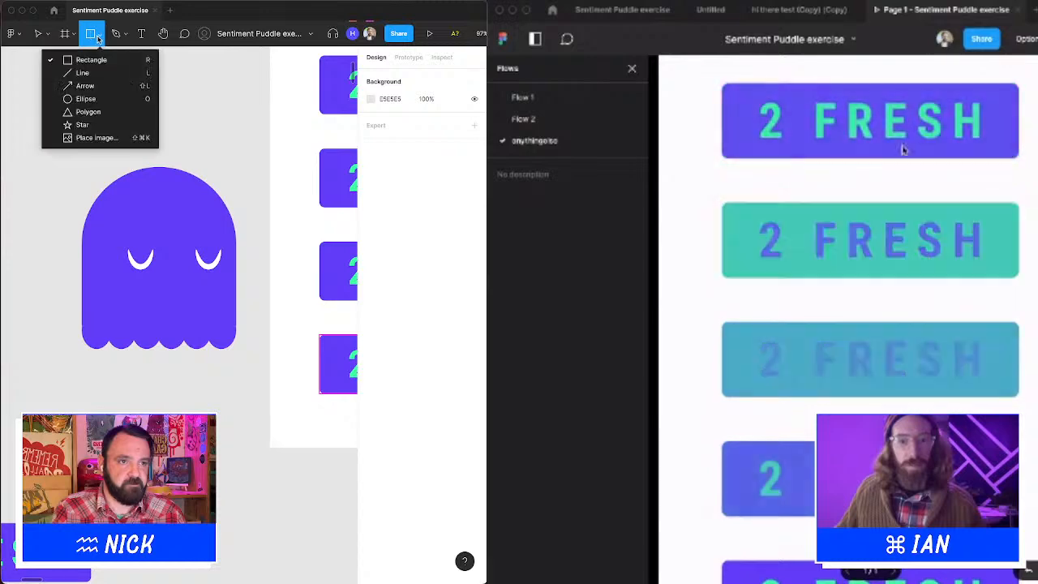
click(109, 61)
drag(171, 244, 186, 295)
key(f)
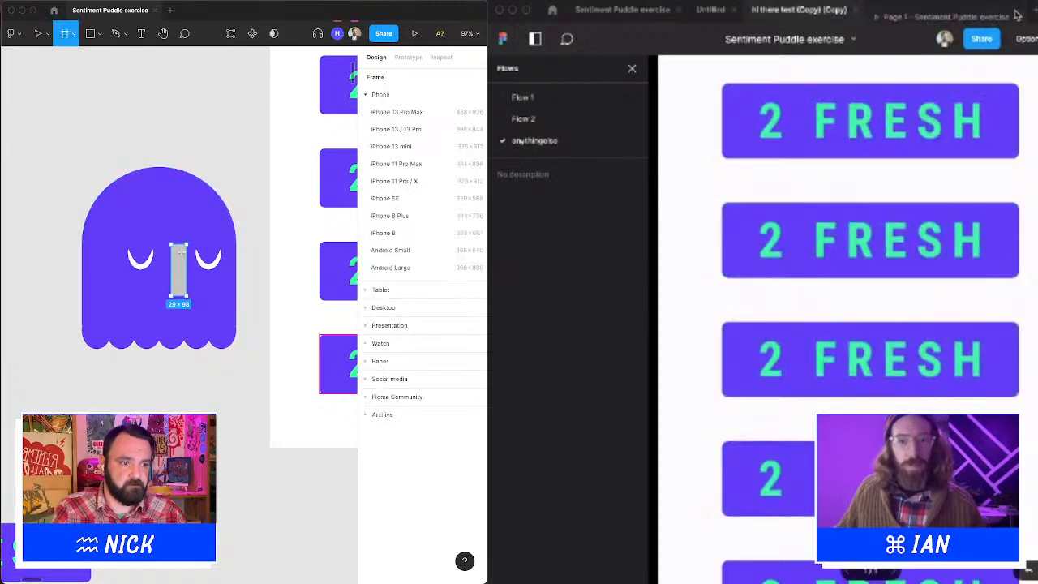
click(1017, 15)
Reshape the nose rectangle into a right triangle by merging its upper corners, and raise its base for a height of about 51.5.
key(v)
double_click(181, 257)
drag(186, 244, 172, 245)
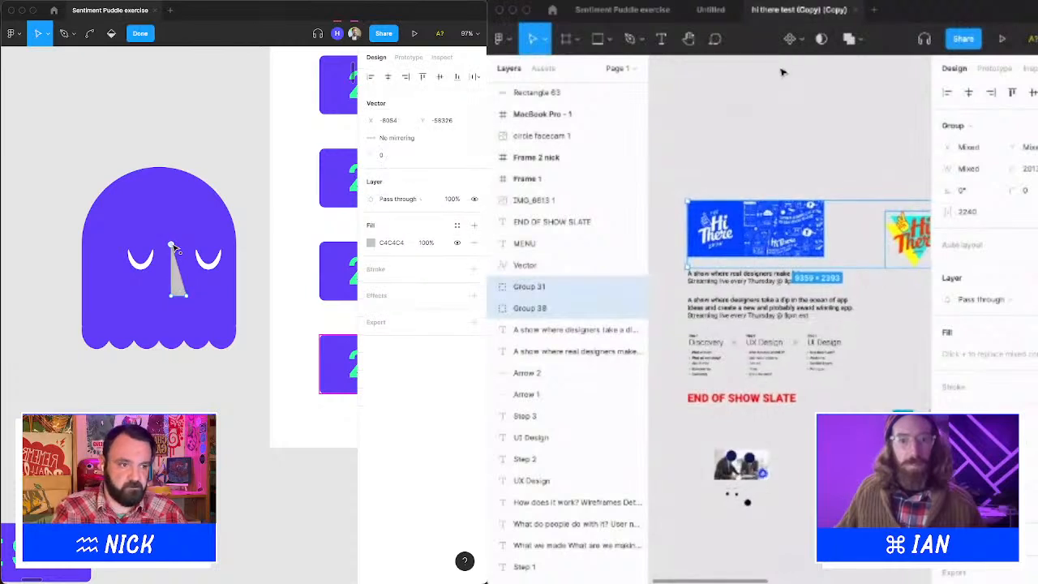
click(187, 298)
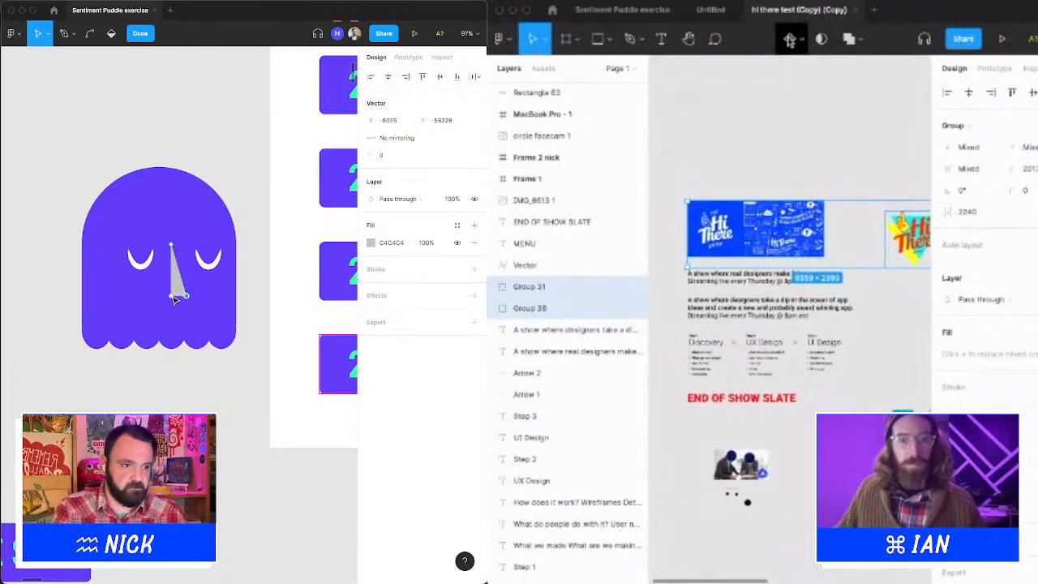
drag(179, 295, 179, 283)
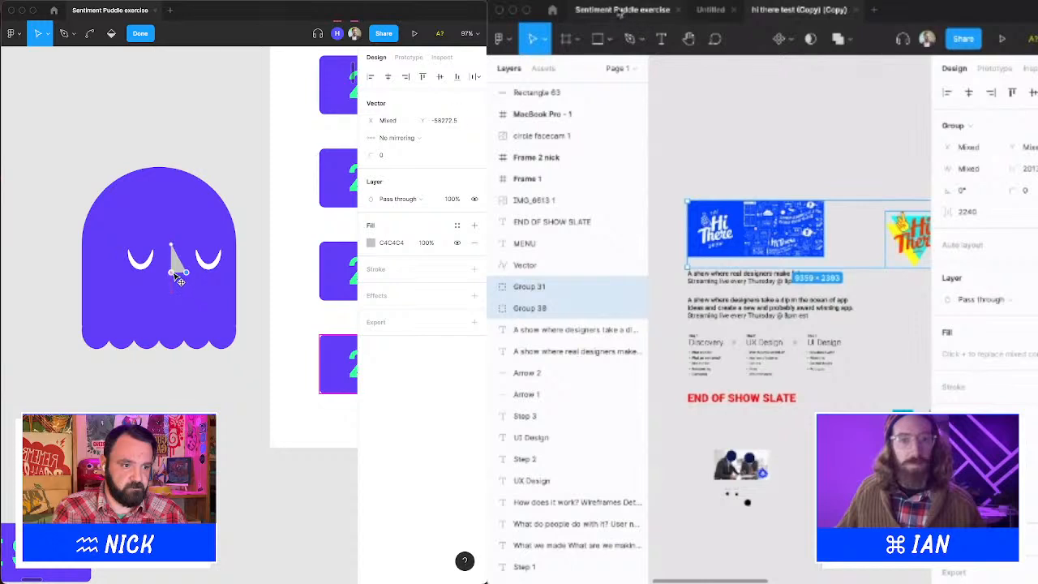
Fill the ghost's triangular nose with the white FFFFFF sampled from the button frame, and return to the Sentiment Puddle exercise file.
key(i)
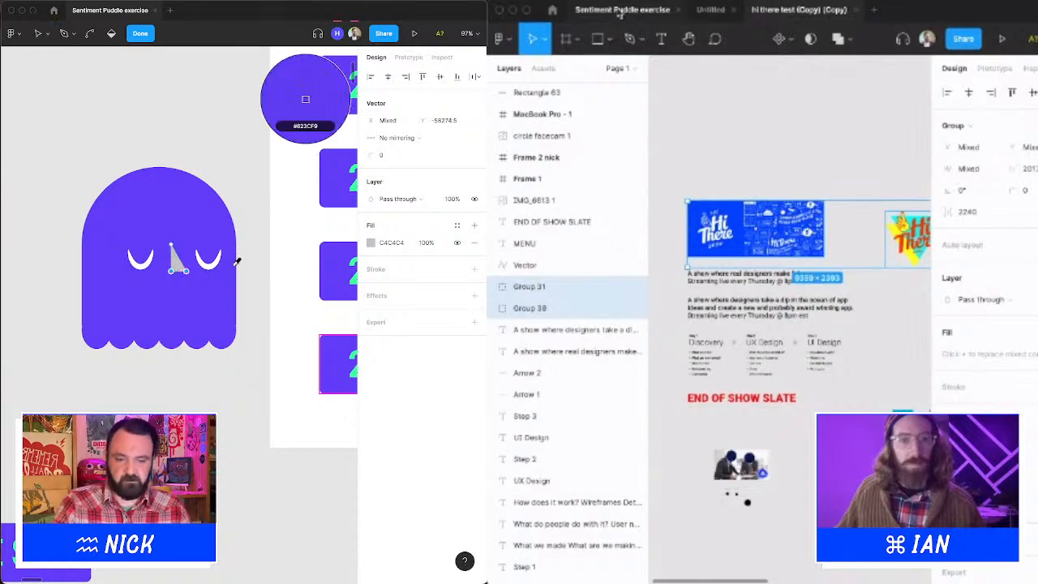
click(275, 270)
click(619, 14)
click(220, 136)
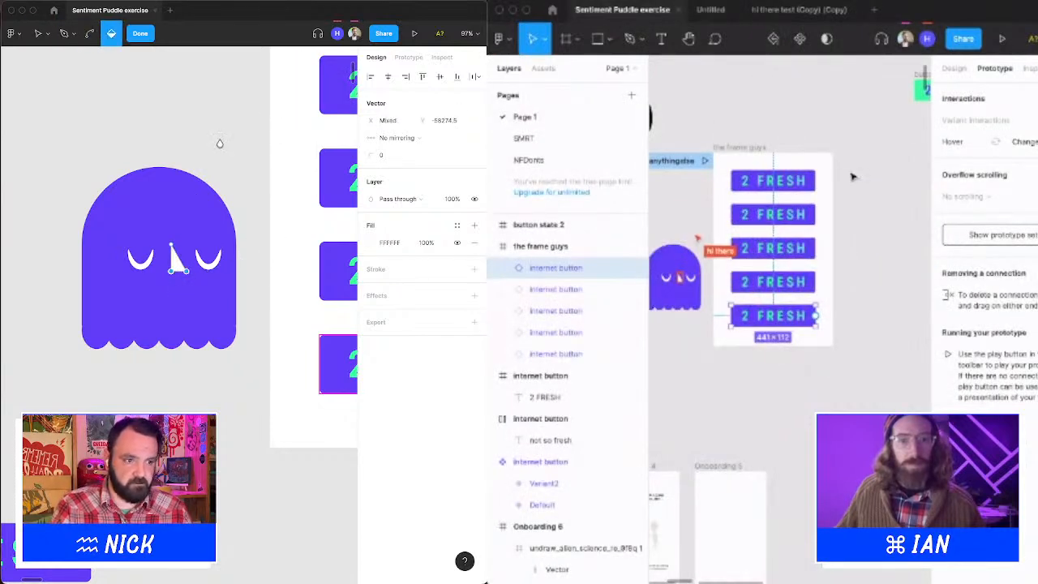
key(Escape)
scroll(222, 141, down, 2)
click(898, 159)
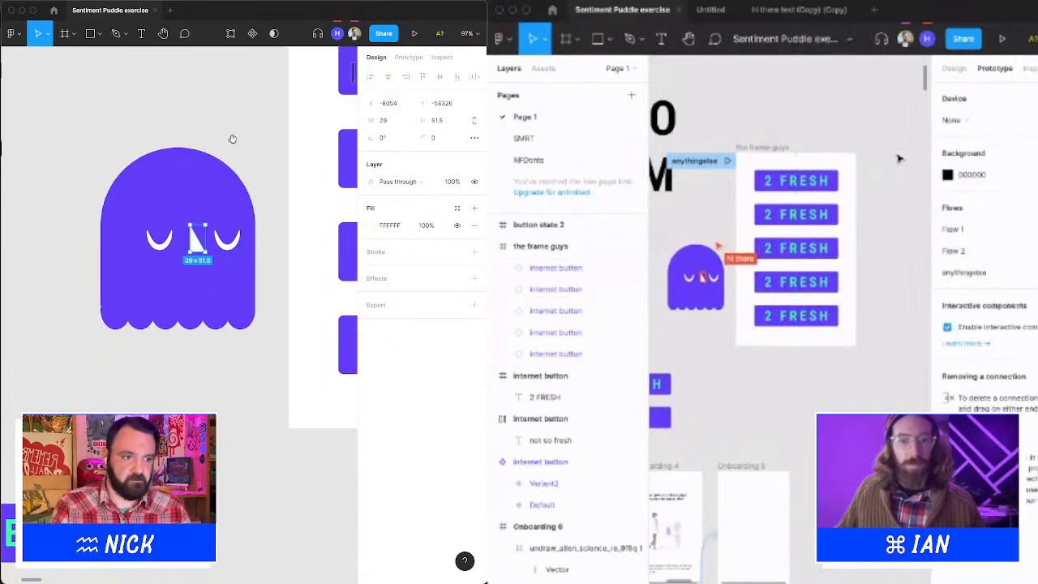
scroll(232, 138, left, 1)
click(241, 327)
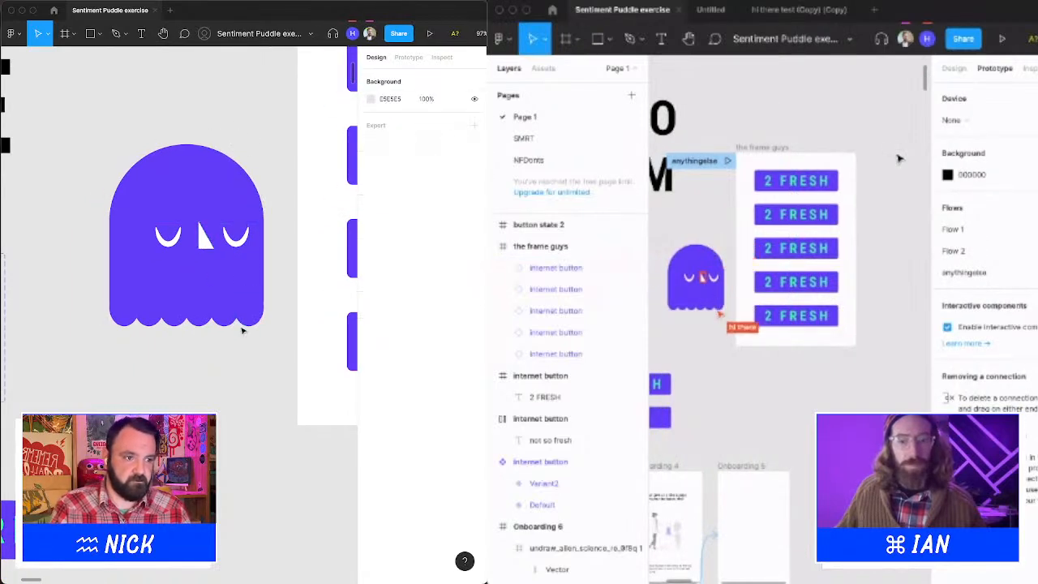
Draw a rectangle about 118 × 42 on the empty canvas below the ghost.
click(92, 34)
click(99, 36)
click(105, 63)
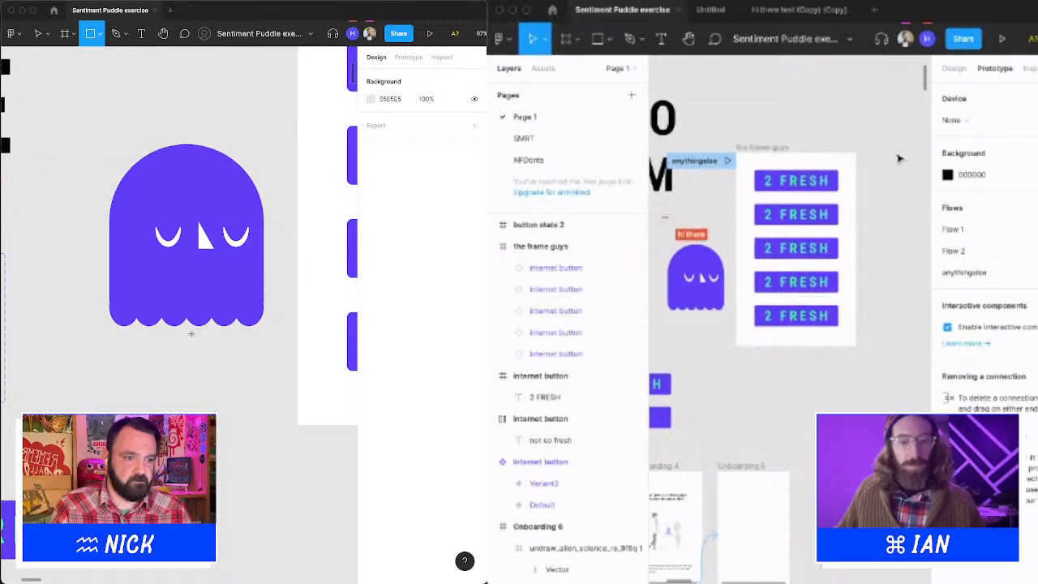
mouse_move(186, 365)
mouse_down()
mouse_move(248, 412)
mouse_move(248, 384)
mouse_move(223, 427)
mouse_up()
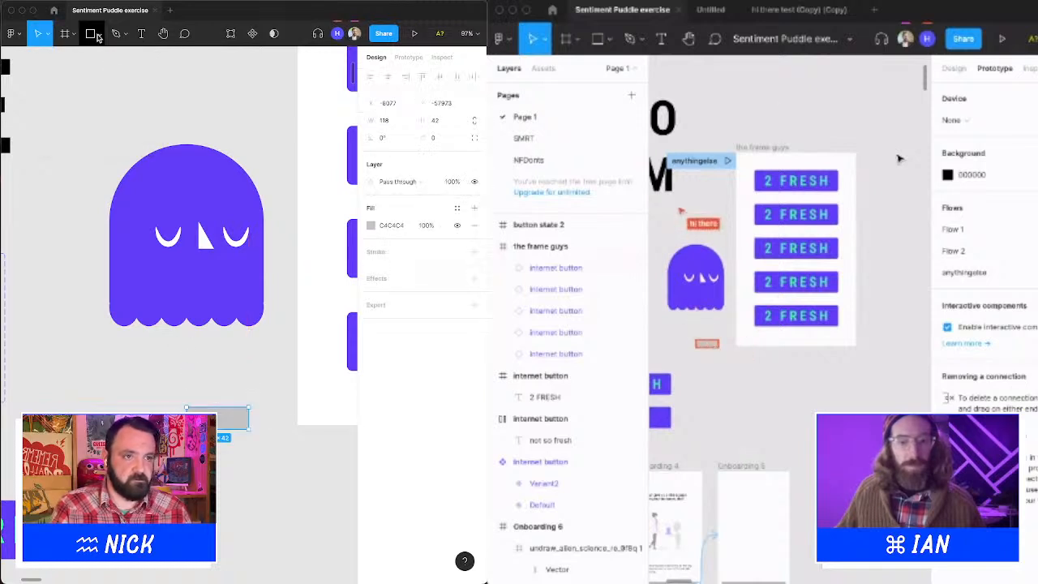
Draw an ellipse about 118 wide overlapping the upper part of the rectangle below the ghost.
click(99, 34)
click(102, 98)
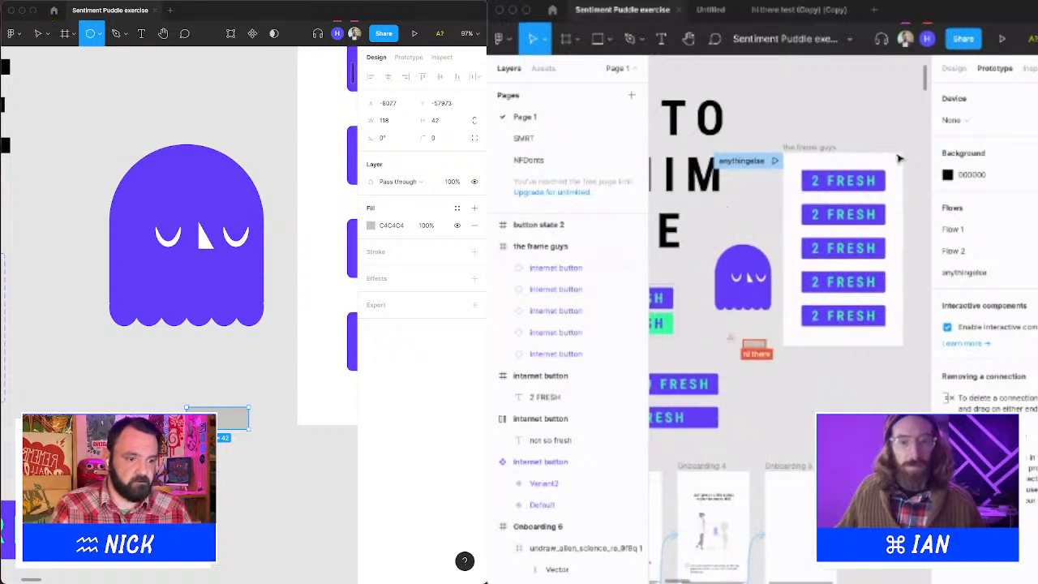
scroll(898, 158, left, 3)
scroll(898, 158, right, 1)
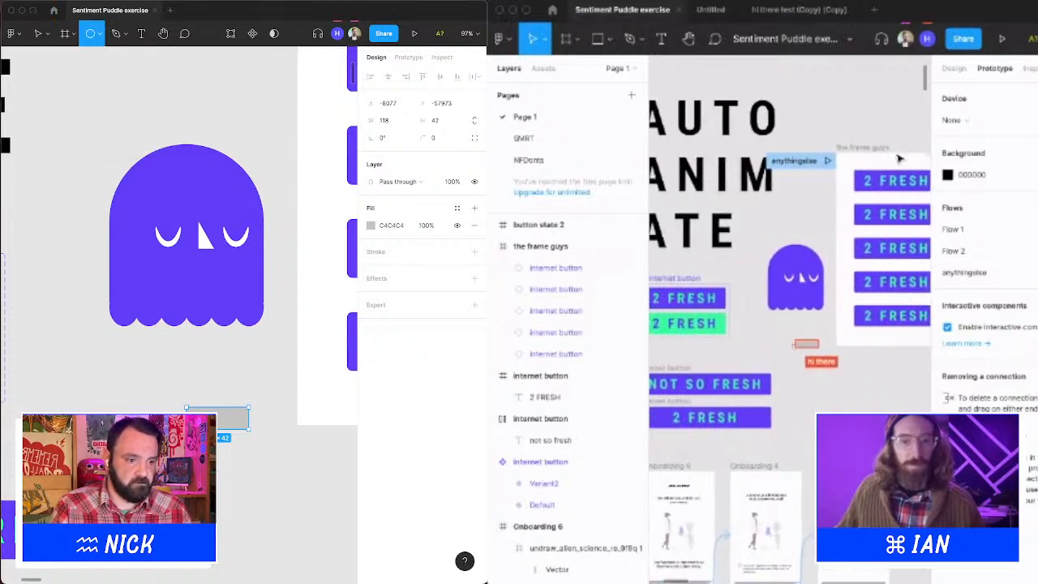
scroll(898, 158, left, 4)
mouse_move(186, 418)
mouse_down()
mouse_move(250, 418)
mouse_move(231, 426)
mouse_move(234, 409)
mouse_up()
Move "the frame guys" frame slightly to the right, farther from the ghost.
scroll(898, 158, right, 8)
click(766, 148)
drag(770, 148, 794, 150)
Edit the ellipse's vector points to flatten its underside for a height of 90.5, and select the first button in "the frame guys".
double_click(241, 413)
click(799, 170)
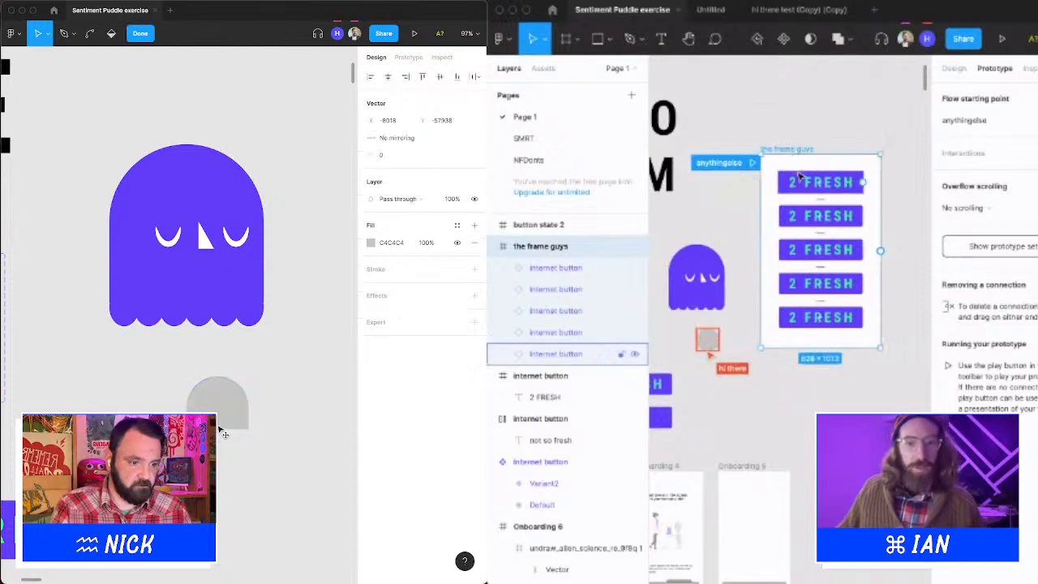
drag(269, 446, 185, 372)
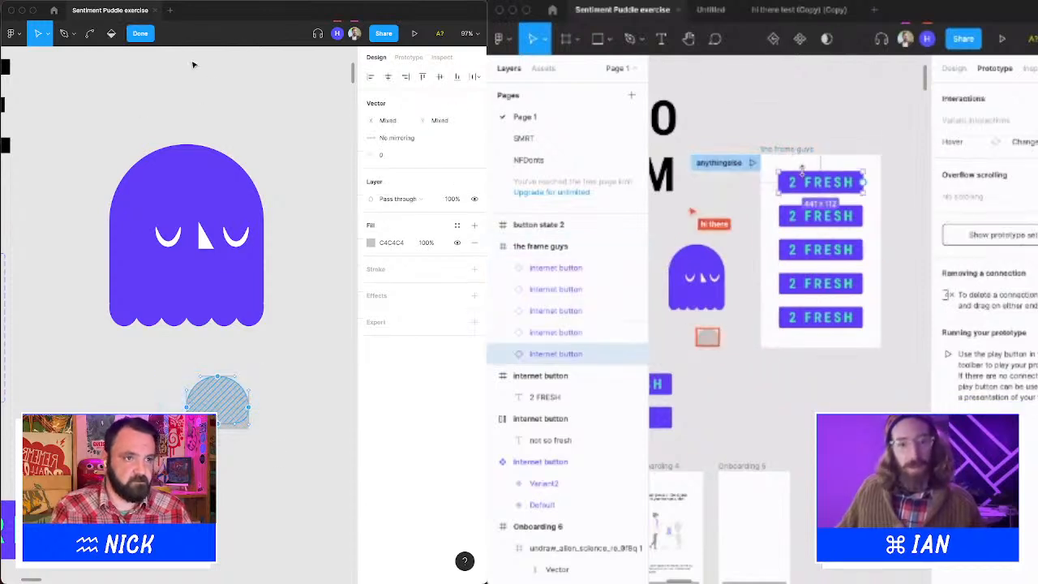
click(141, 28)
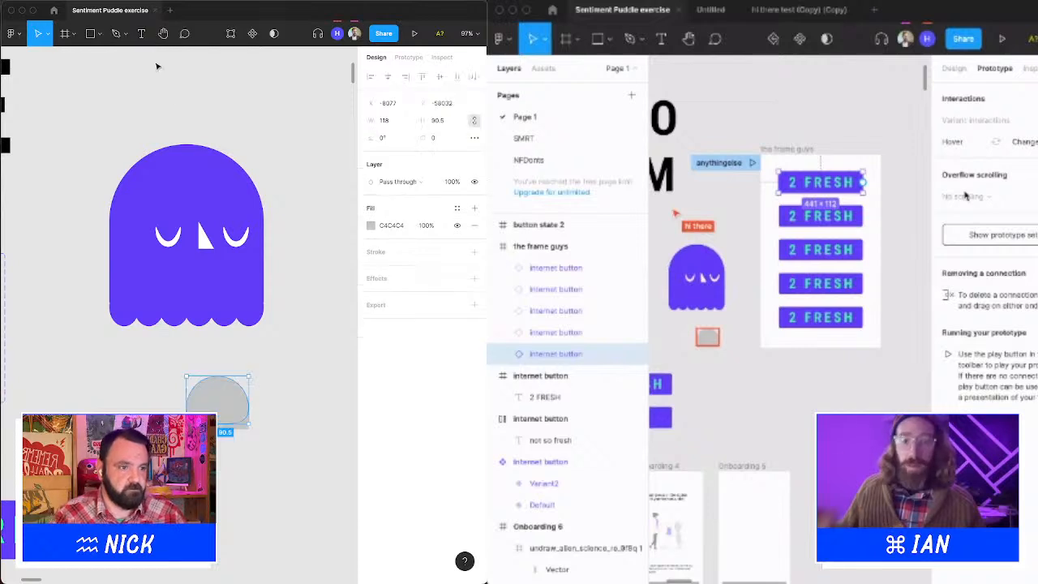
Select the ellipse and the rectangle below the ghost and unite them into one dome shape.
drag(293, 382, 176, 430)
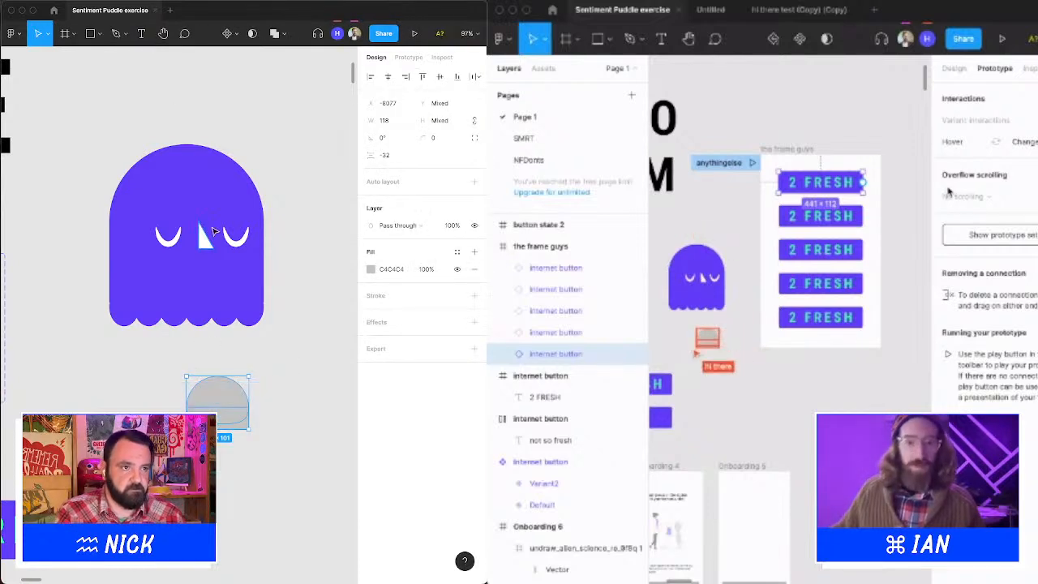
scroll(876, 188, left, 4)
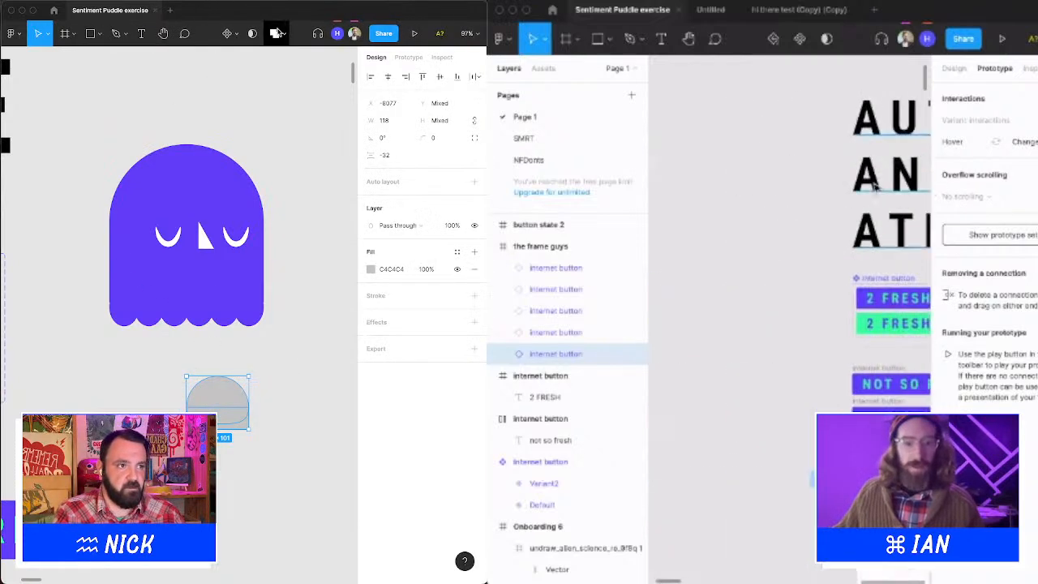
click(274, 33)
scroll(876, 188, right, 2)
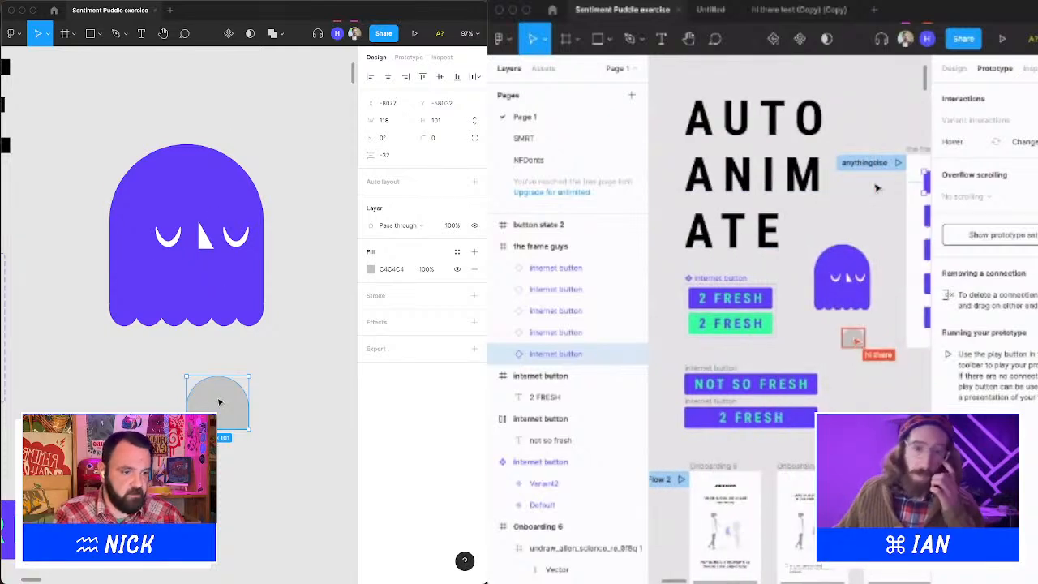
mouse_move(219, 430)
mouse_down()
mouse_move(222, 411)
mouse_move(232, 428)
mouse_up()
scroll(876, 188, right, 3)
mouse_move(228, 390)
mouse_down()
mouse_move(215, 384)
mouse_move(256, 399)
mouse_up()
click(246, 374)
key(super+z)
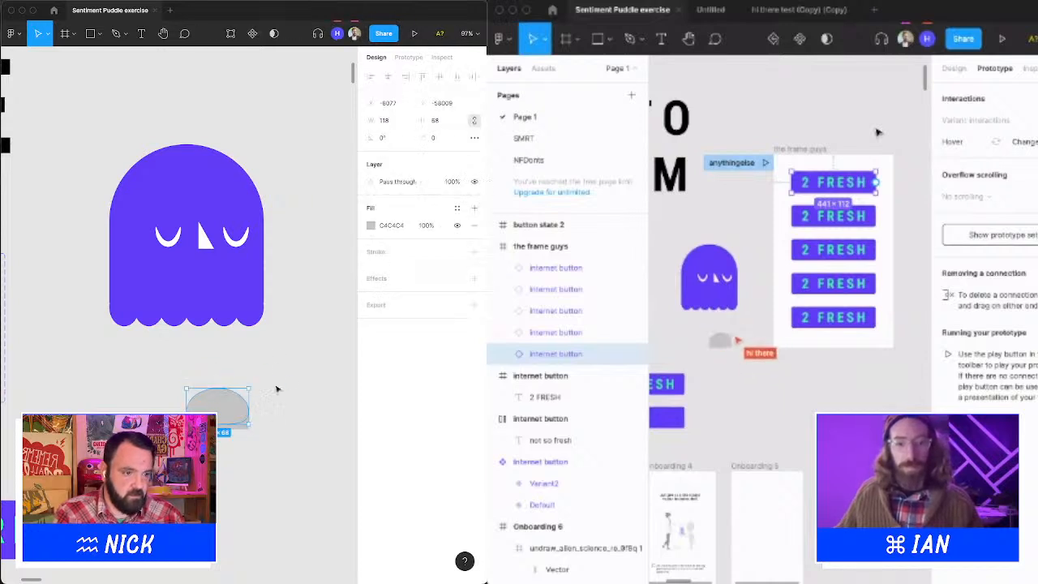
key(super+z)
key(super+z)
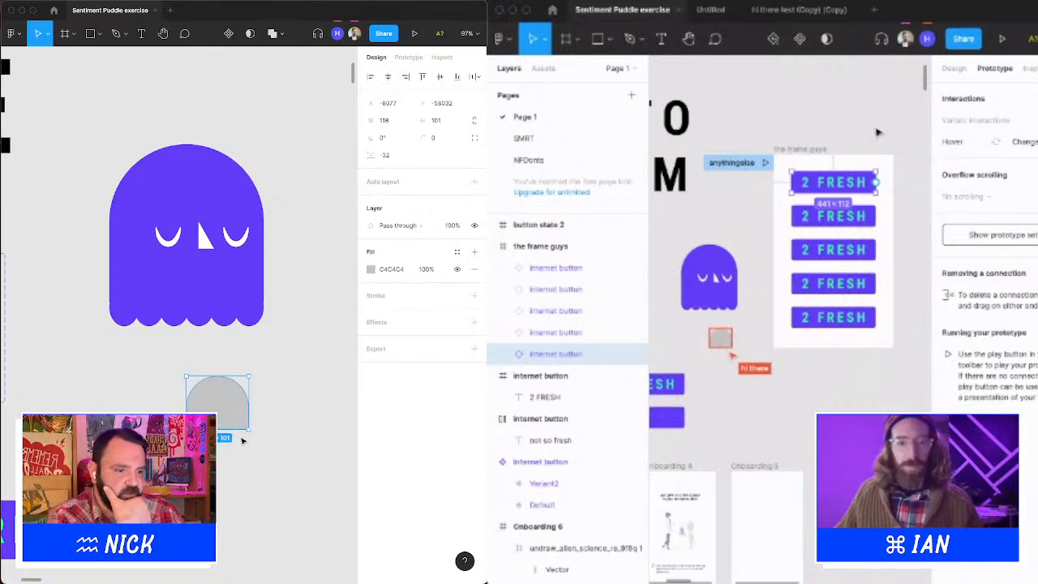
Reduce the height of the dome shape to 73.
scroll(877, 132, down, 5)
drag(239, 429, 239, 419)
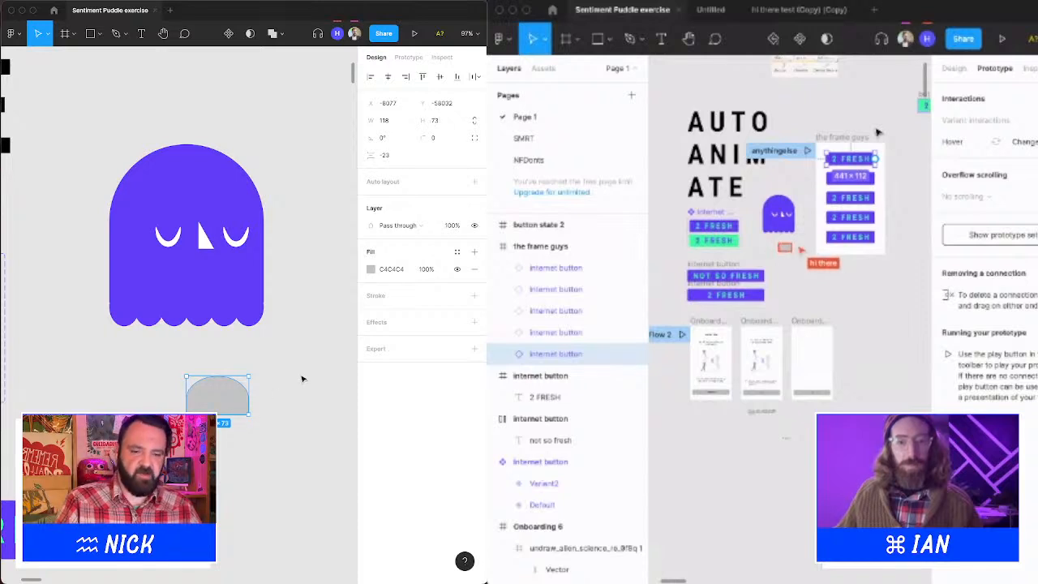
click(876, 132)
Try to unite the dome's ellipse and rectangle again.
click(212, 402)
key(z)
drag(183, 362, 281, 437)
key(space)
drag(269, 408, 325, 409)
shift+click(284, 363)
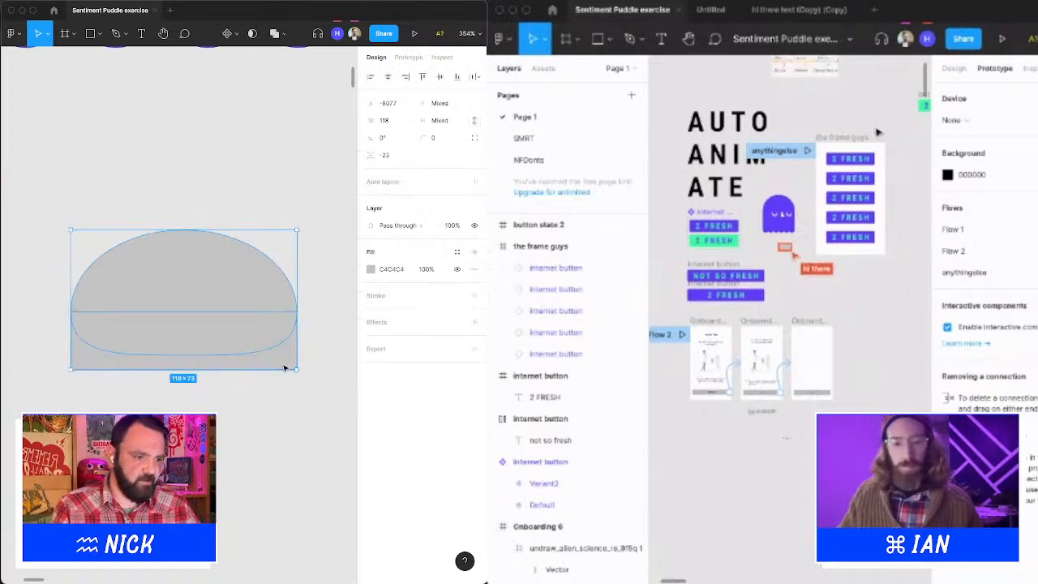
key(alt+shift+u)
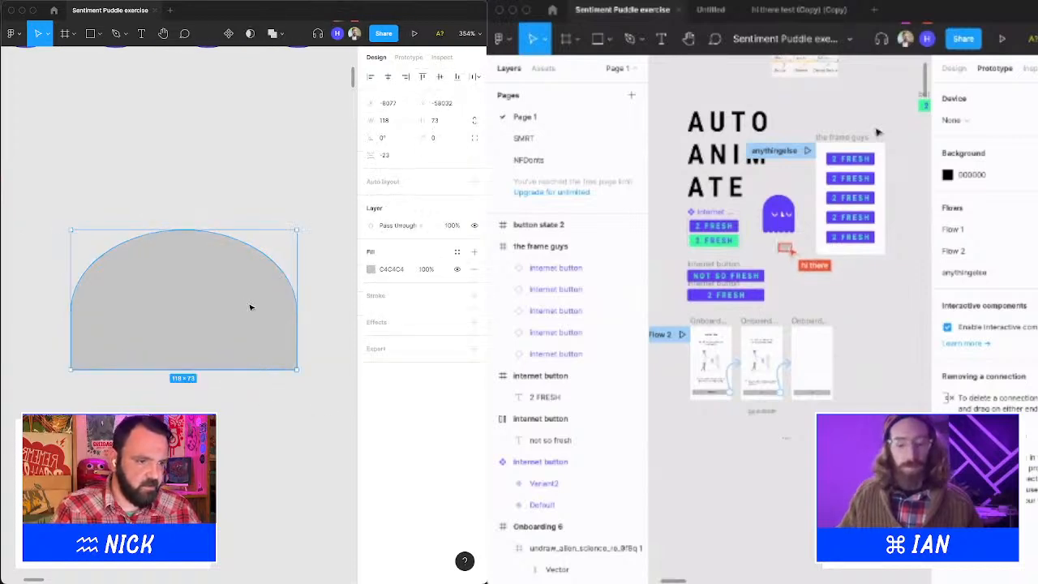
key(ctrl+z)
Raise the ellipse's lowest point to flatten its underside, and shorten the rectangle so the dome measures 118 × 60.
double_click(213, 256)
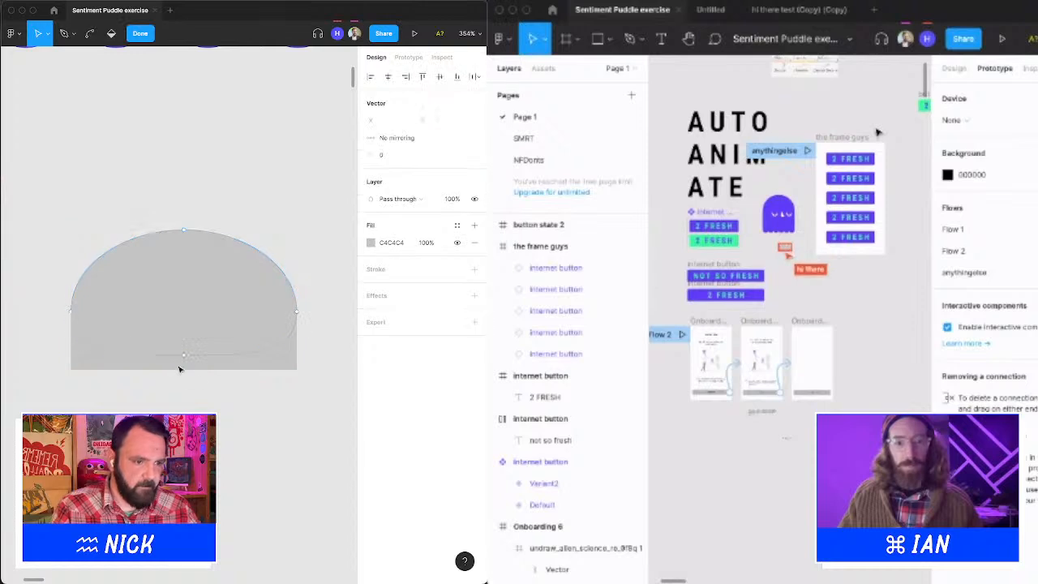
drag(185, 356, 187, 340)
key(ctrl+z)
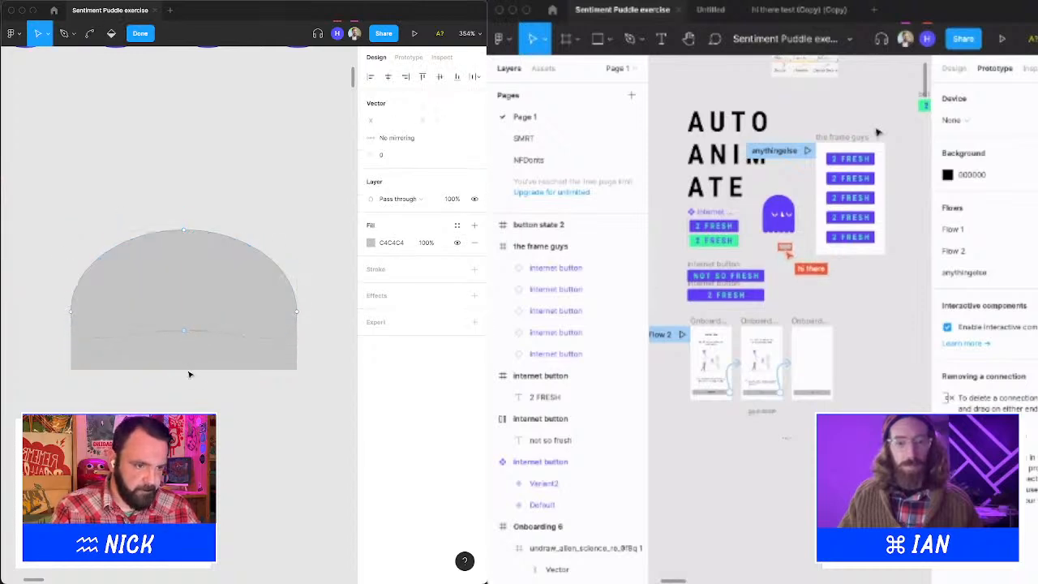
click(139, 33)
click(216, 368)
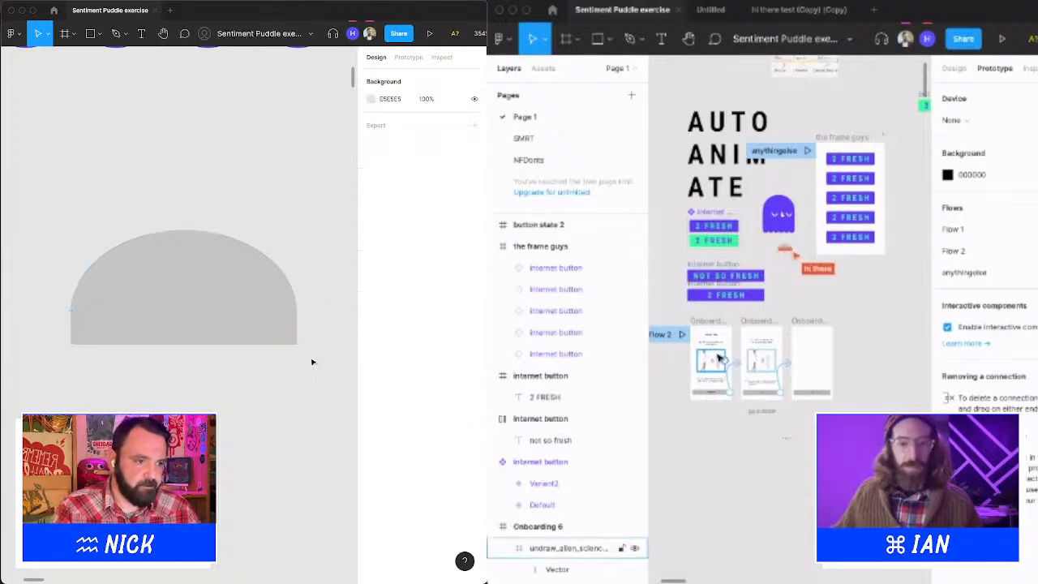
drag(313, 359, 76, 212)
Scale the dome shape to 57 × 28.98 and place it below the ghost's nose as its mouth.
scroll(264, 229, down, 10)
scroll(272, 296, up, 2)
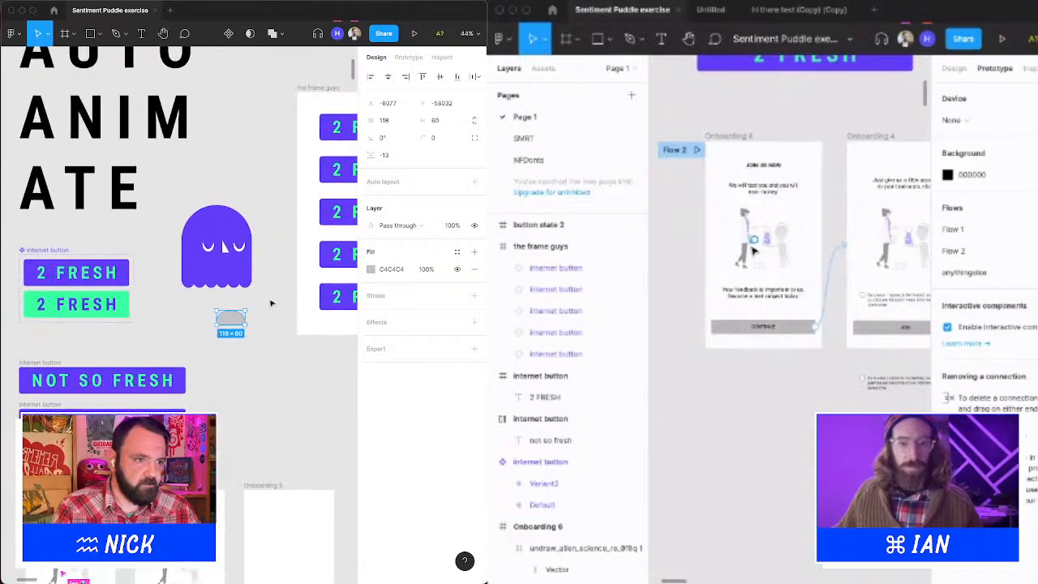
click(194, 304)
drag(256, 338, 226, 270)
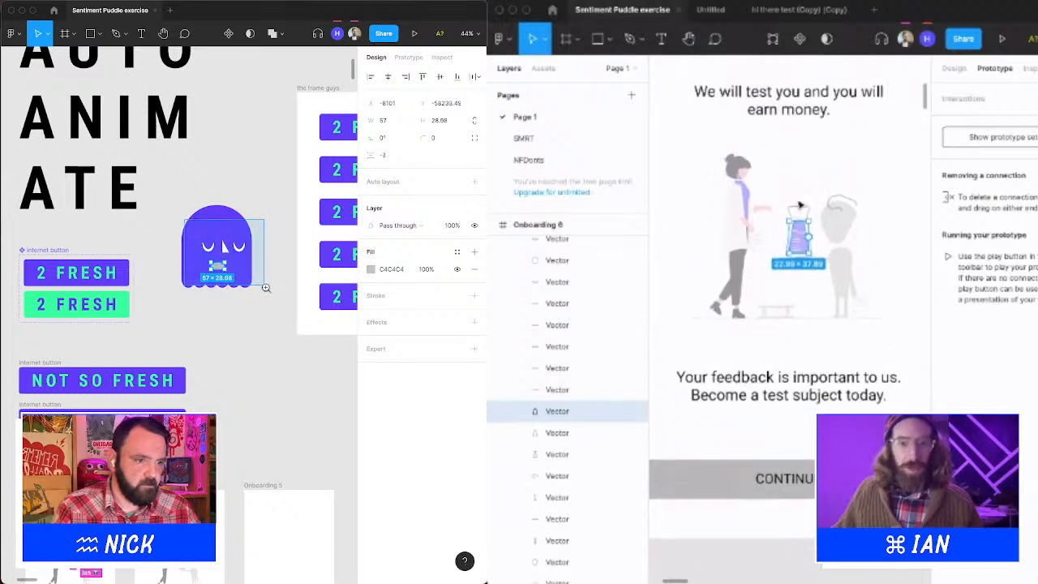
scroll(226, 270, up, 5)
drag(127, 325, 156, 317)
Delete the purple flask from the illustration in the Onboarding 6 frame.
click(801, 280)
key(Delete)
scroll(801, 281, down, 5)
scroll(801, 282, down, 5)
scroll(294, 292, down, 8)
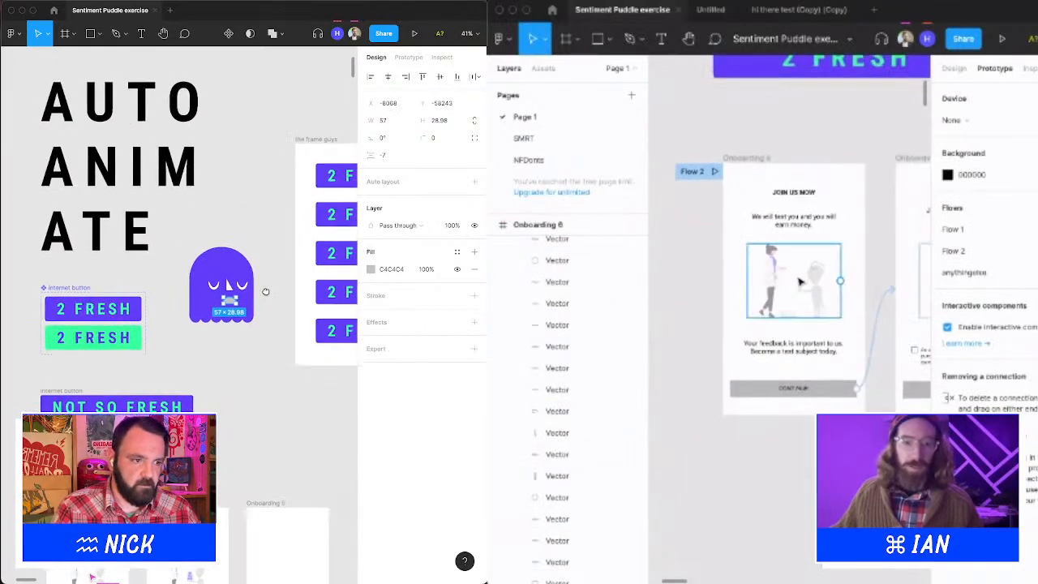
Fill the ghost's mouth with the black 000000 sampled from the "AUTO ANIMATE" lettering, and select the Onboarding 6 frame.
scroll(801, 282, right, 1)
key(i)
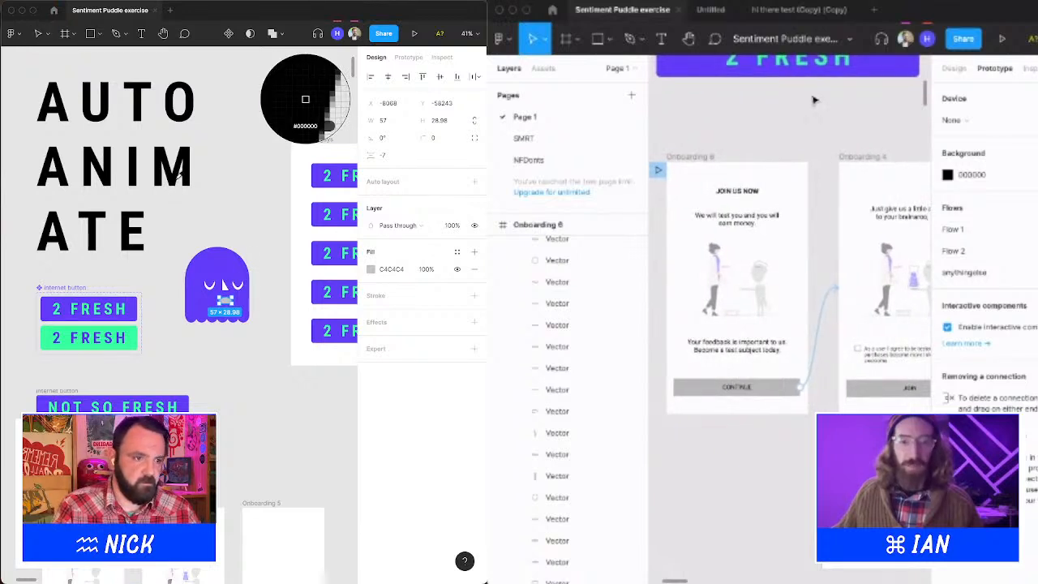
click(694, 157)
click(180, 179)
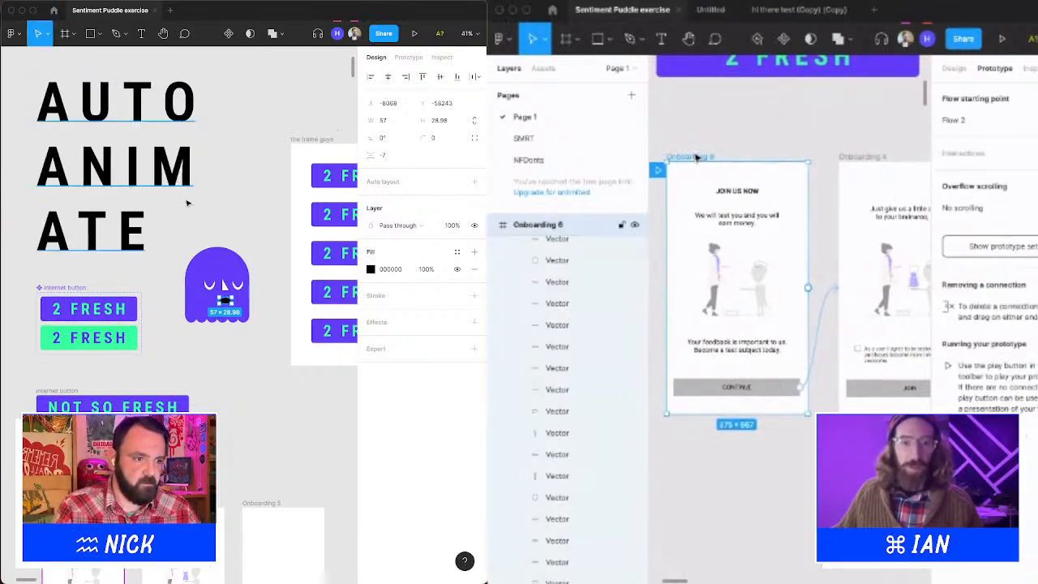
Present the prototype flow that starts at the Onboarding 6 frame.
click(1000, 38)
scroll(248, 296, up, 5)
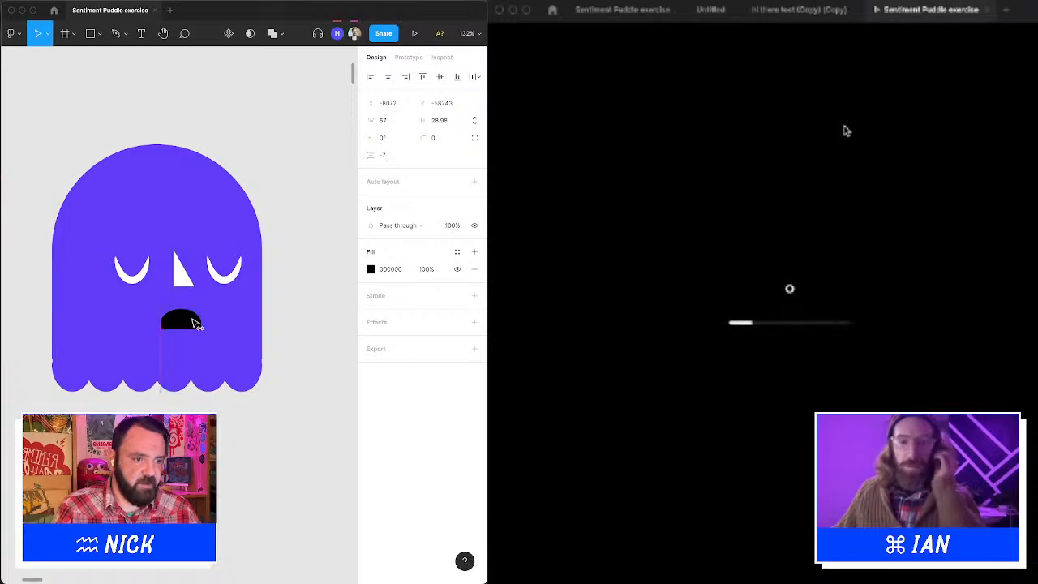
Round the two bottom corners of the mouth's 57 × 8.21 base rectangle to a radius of 8.
click(301, 338)
click(188, 327)
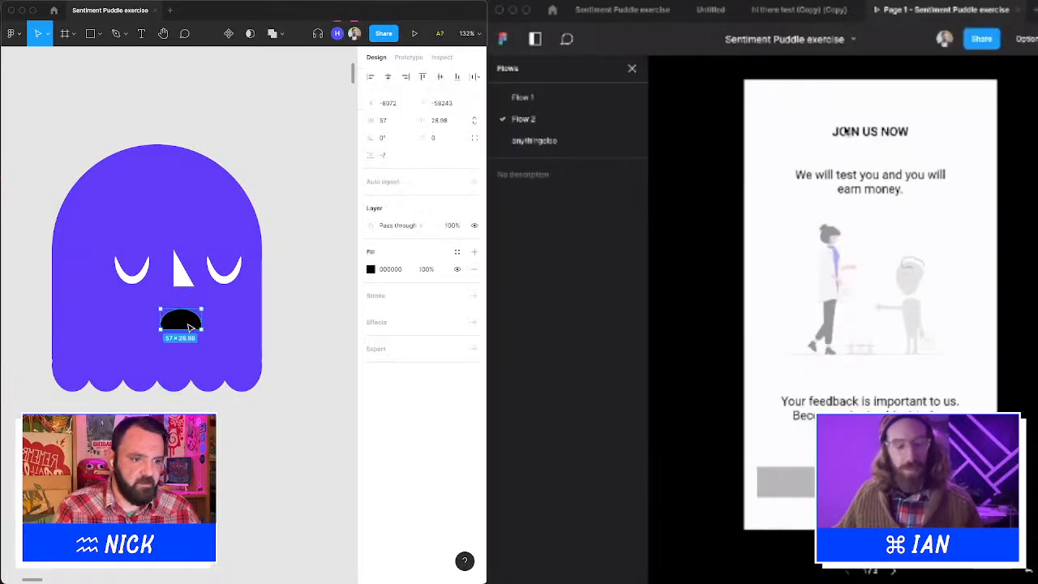
click(304, 330)
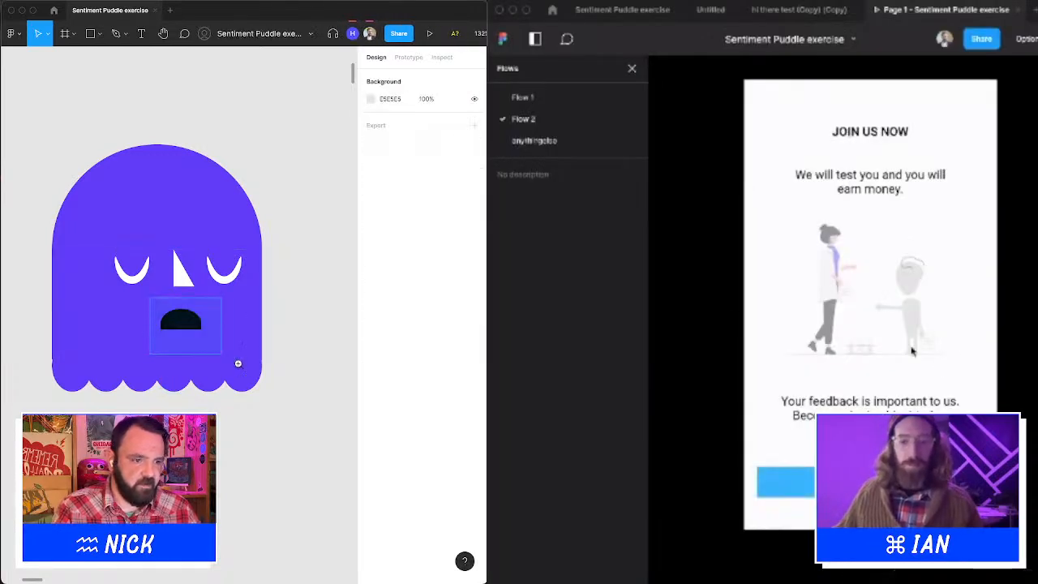
scroll(234, 340, up, 5)
click(177, 301)
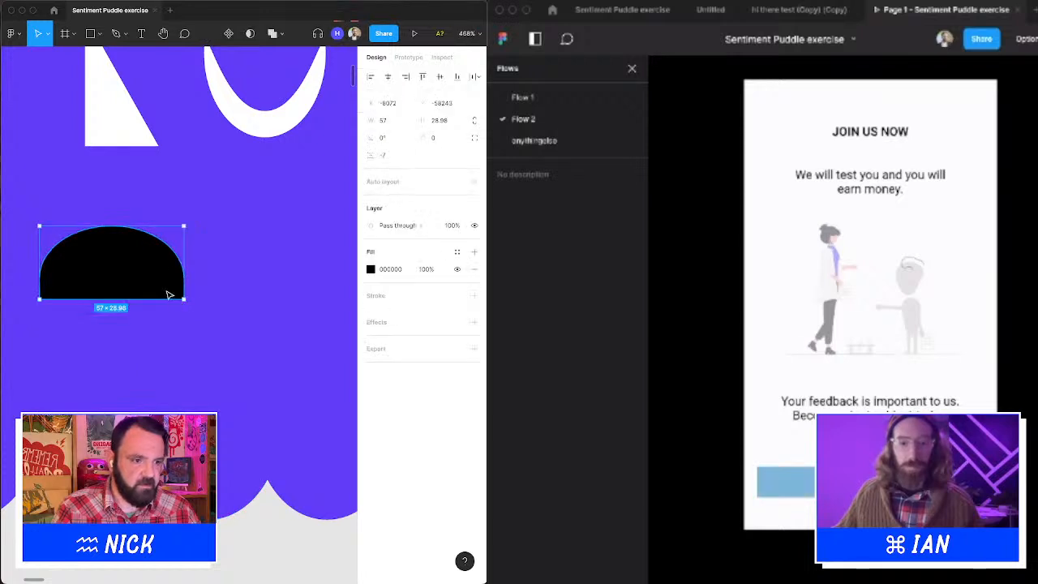
click(134, 296)
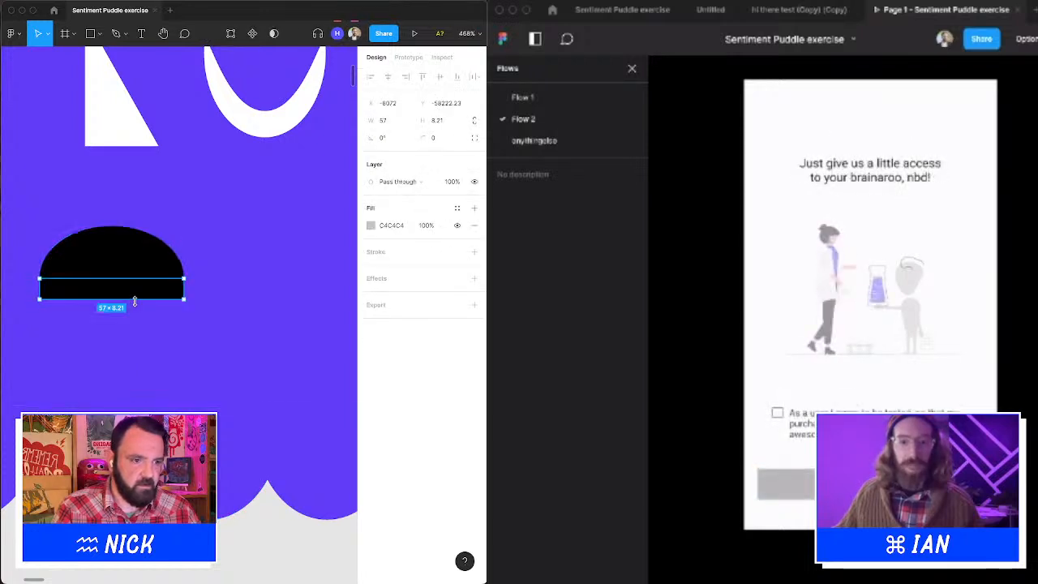
click(474, 138)
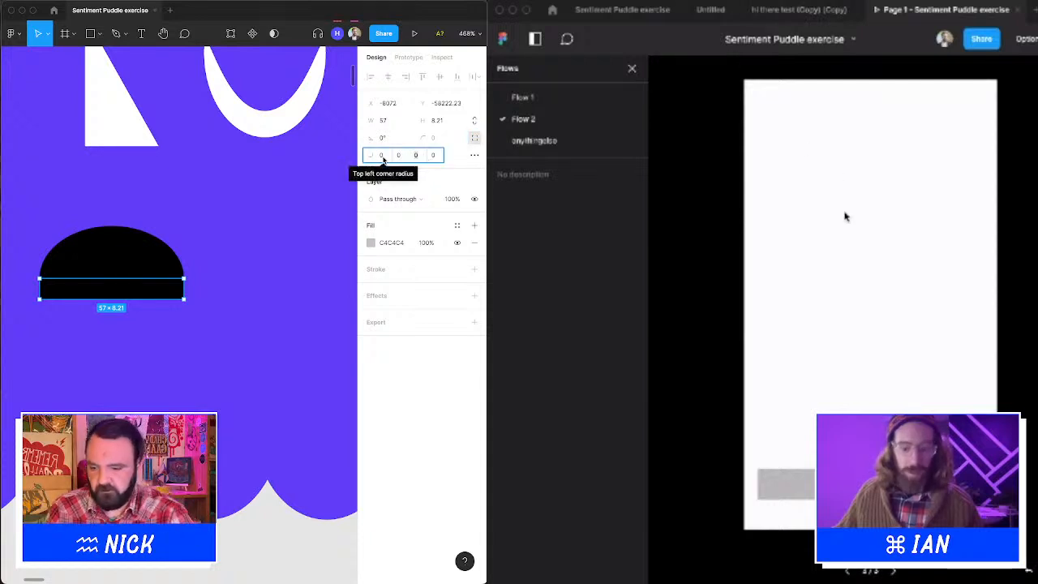
text(88)
key(Return)
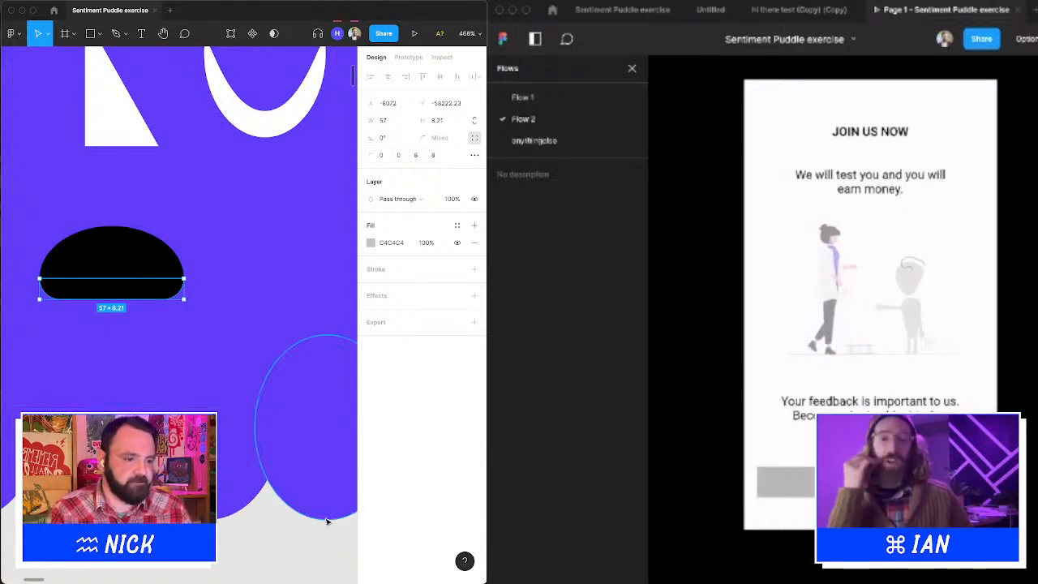
Widen the ghost's mouth to 73 × 28.98, move it slightly up toward the nose, and return to the Sentiment Puddle exercise design file.
click(347, 538)
alt+click(307, 261)
alt+click(307, 261)
scroll(310, 257, right, 1)
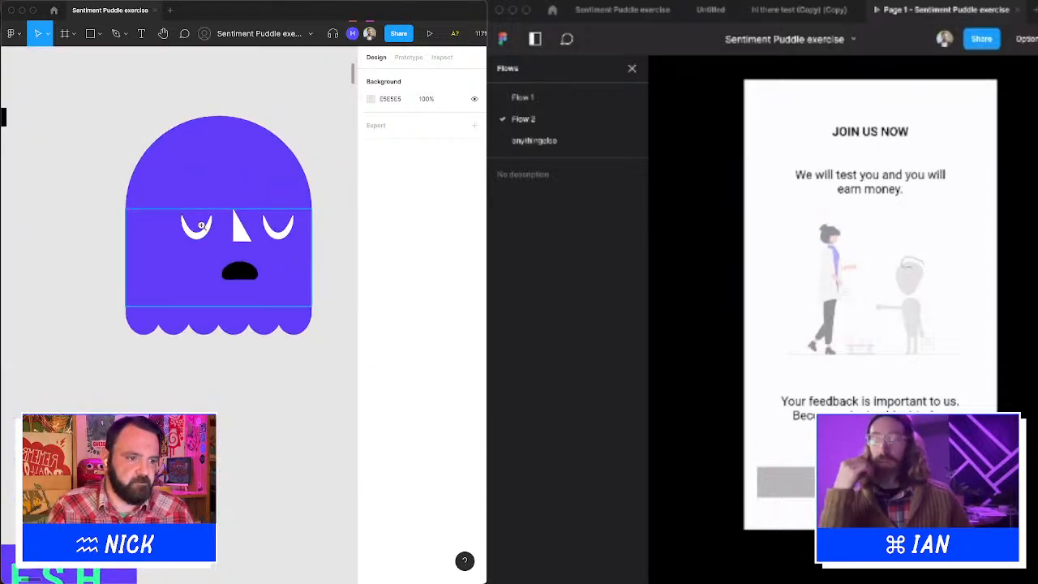
click(229, 274)
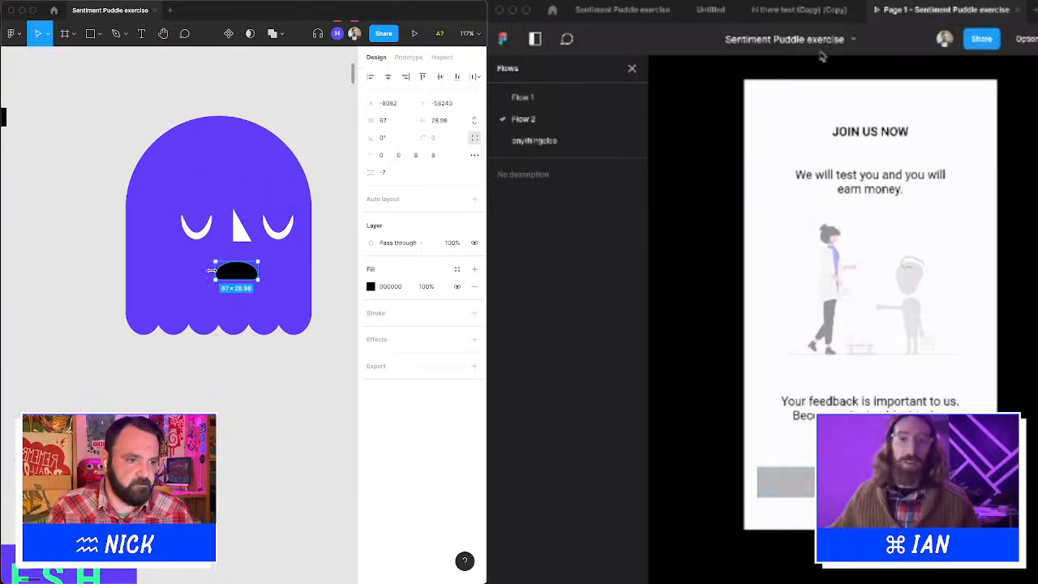
click(803, 11)
drag(244, 276, 252, 275)
drag(247, 274, 247, 270)
click(624, 13)
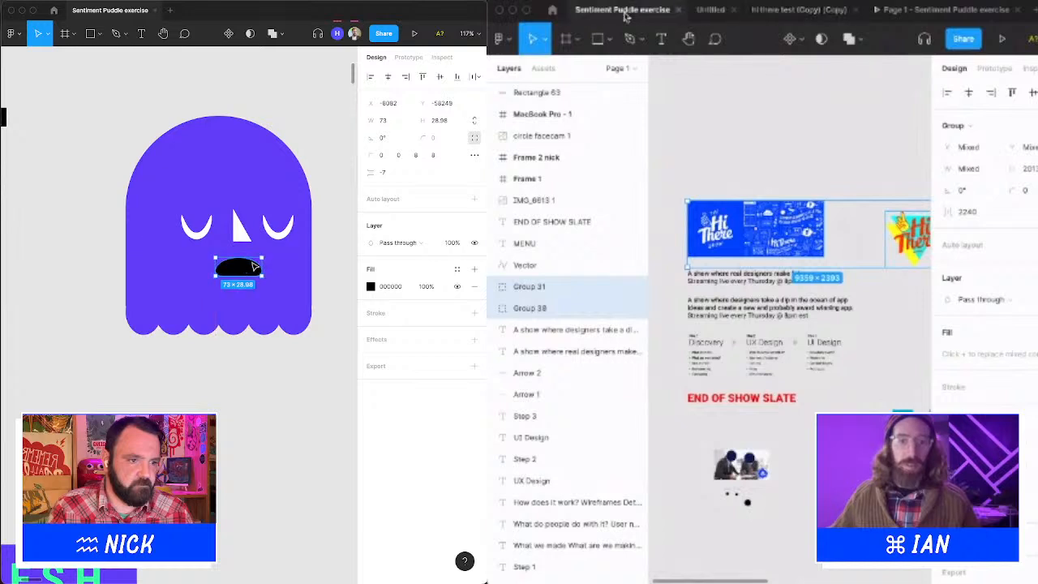
Draw a rectangle of 67 × 28 overlapping the ghost's mouth and fill it with the white FFFFFF sampled from the nose.
click(320, 251)
scroll(288, 324, up, 5)
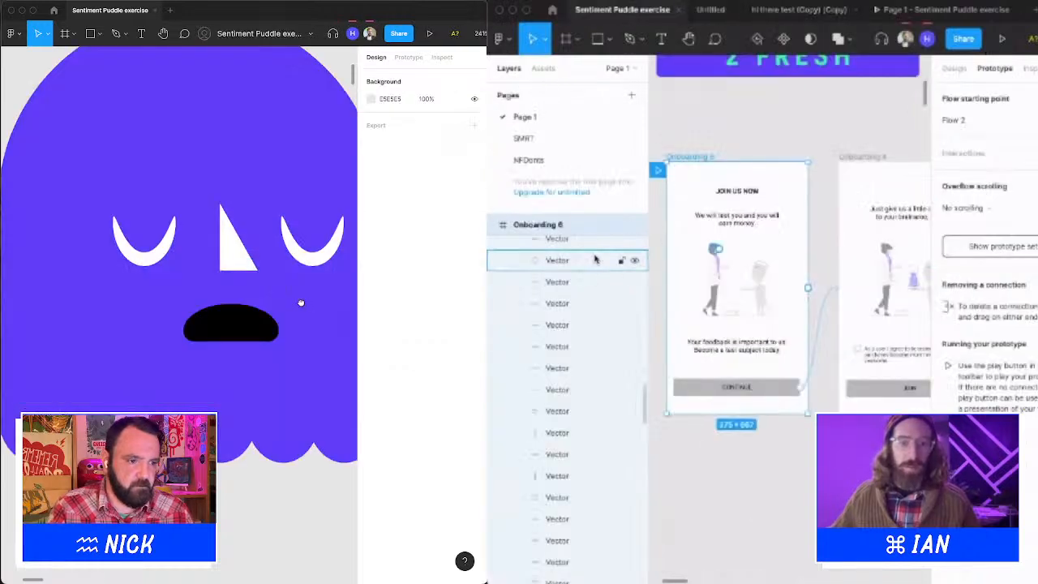
scroll(286, 302, right, 2)
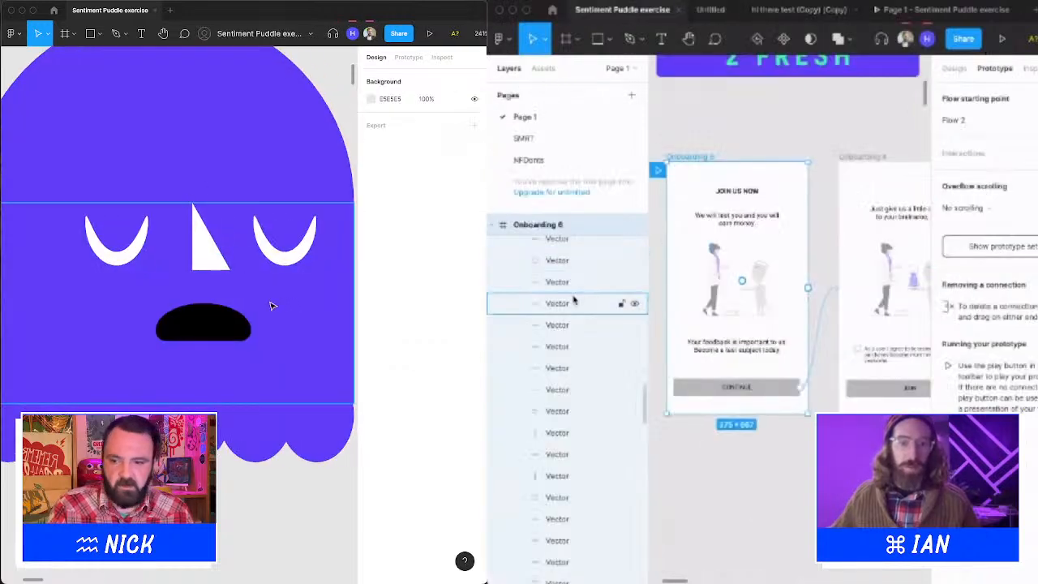
click(90, 33)
scroll(566, 294, up, 2)
drag(143, 328, 233, 290)
key(i)
scroll(565, 363, up, 5)
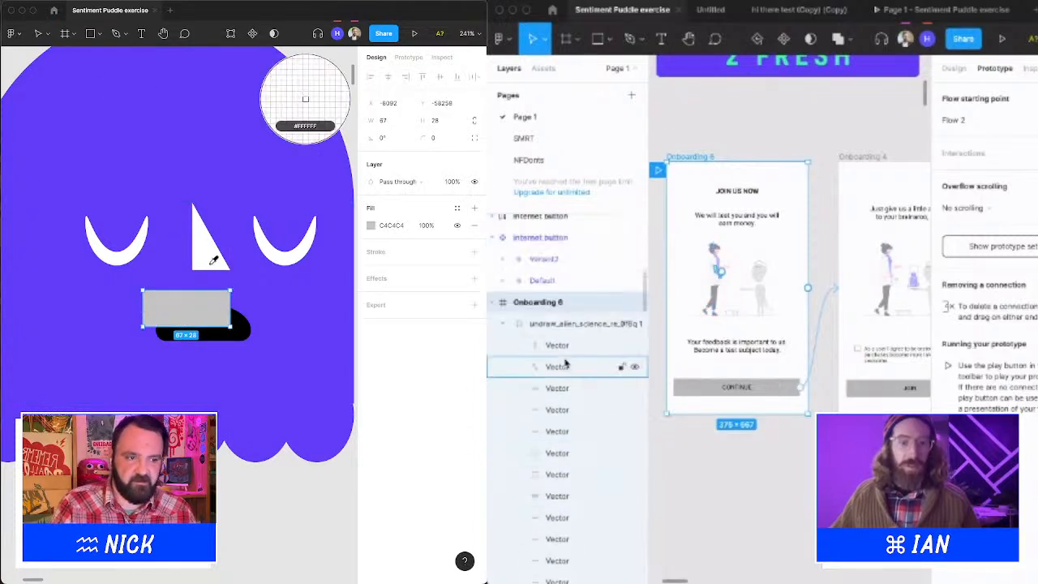
click(210, 261)
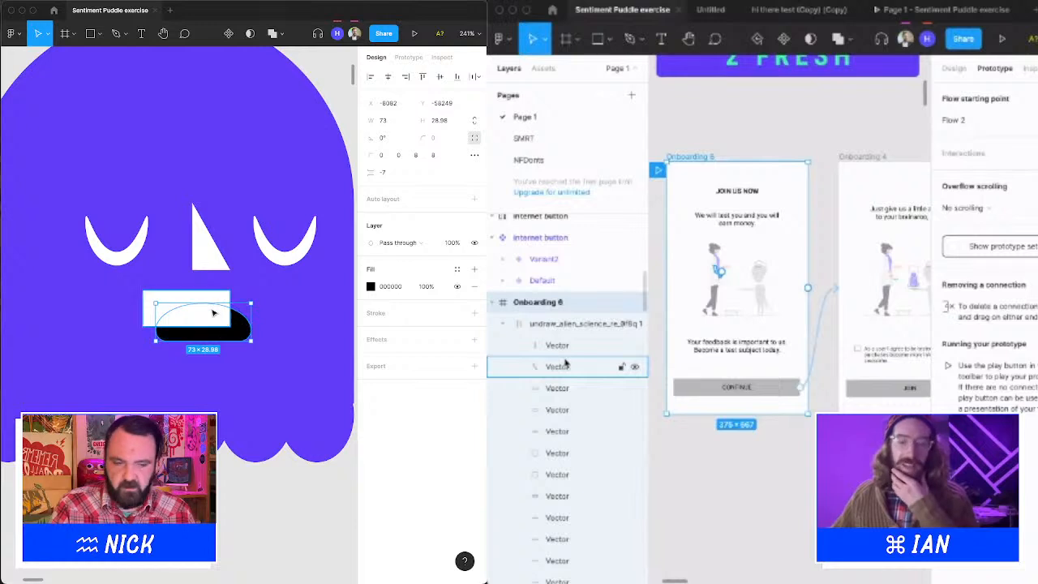
key(super+v)
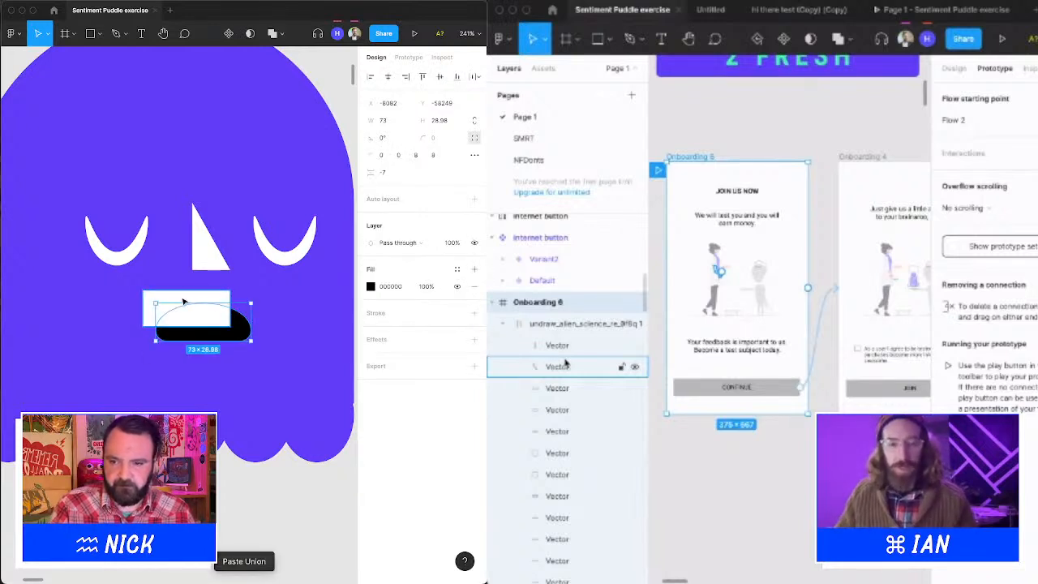
Clear the selection and play Flow 2 back and forth between the "JOIN US NOW" and "Just give us a little access" screens.
click(555, 351)
scroll(581, 447, down, 1)
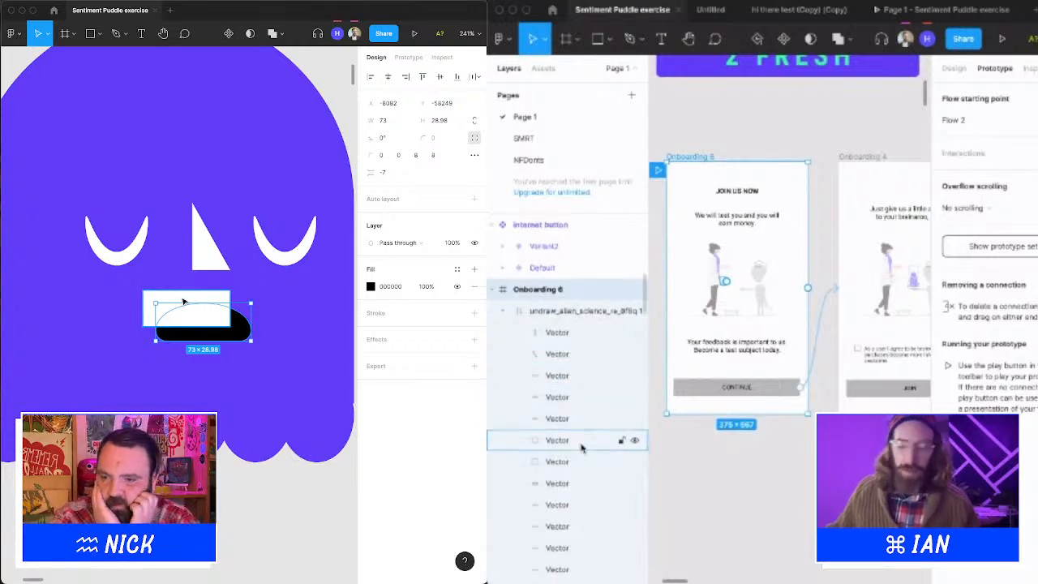
click(765, 440)
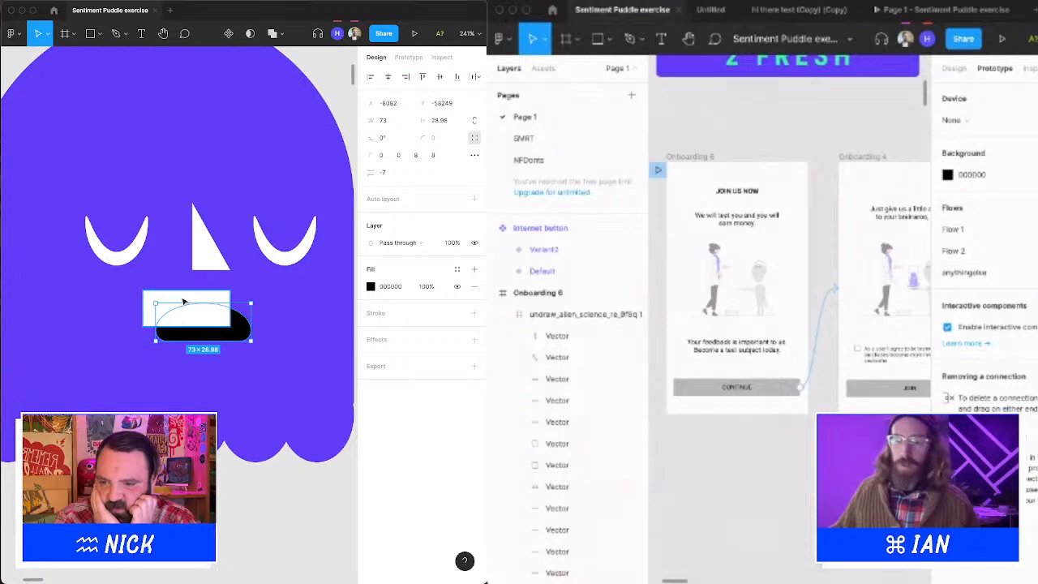
click(930, 5)
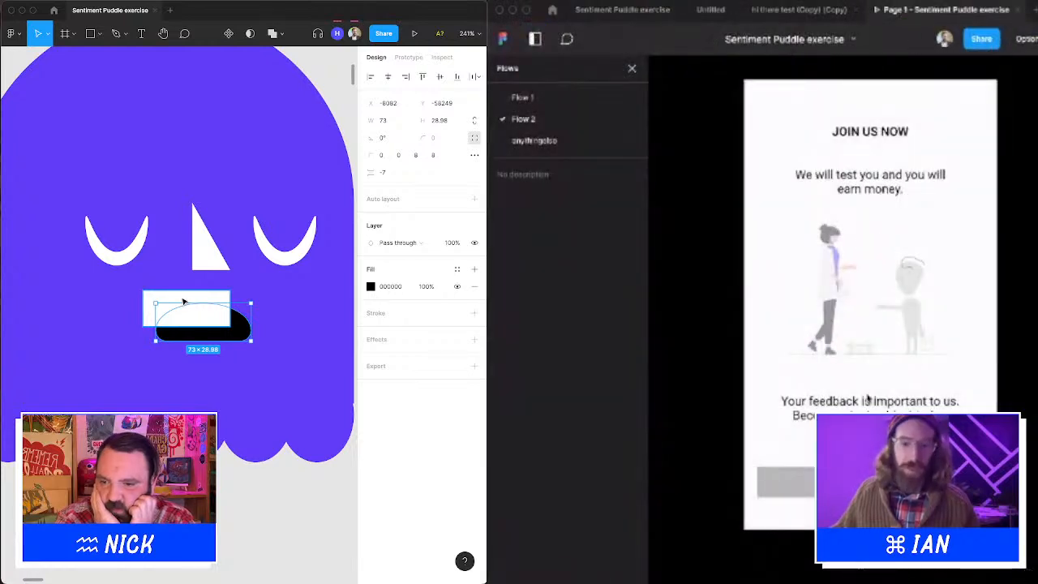
click(869, 482)
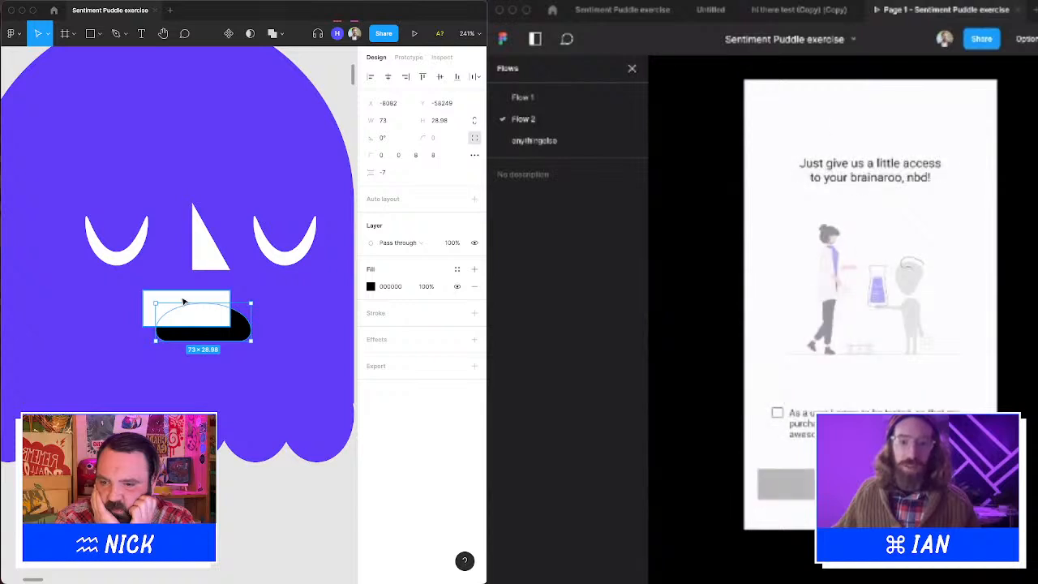
click(870, 482)
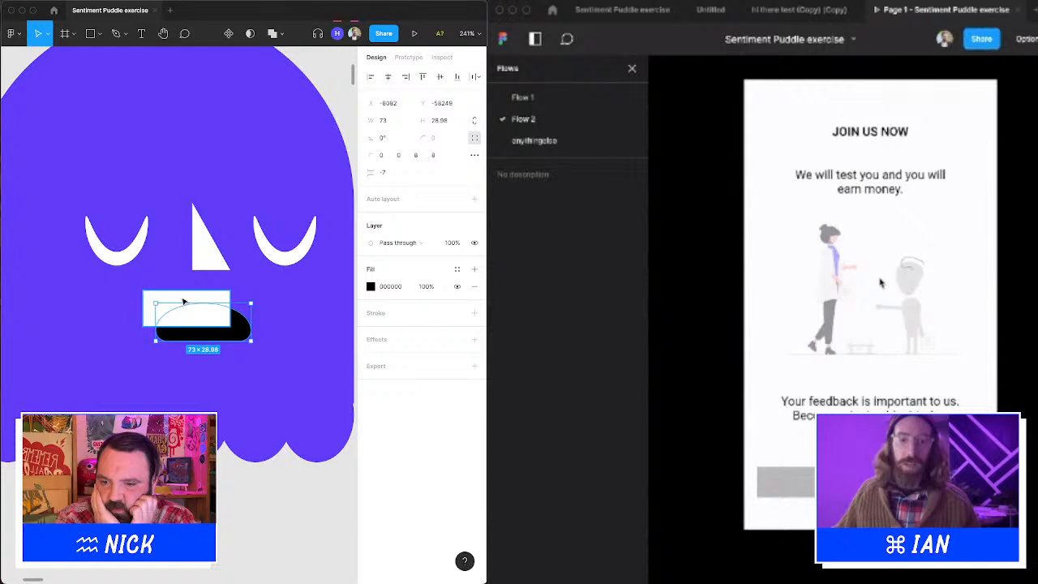
click(870, 482)
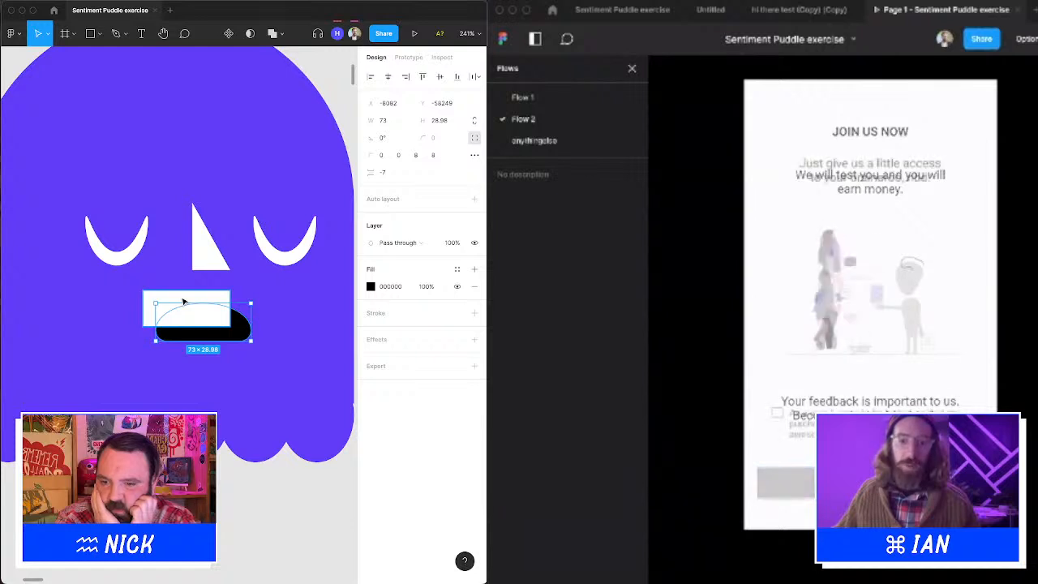
click(870, 482)
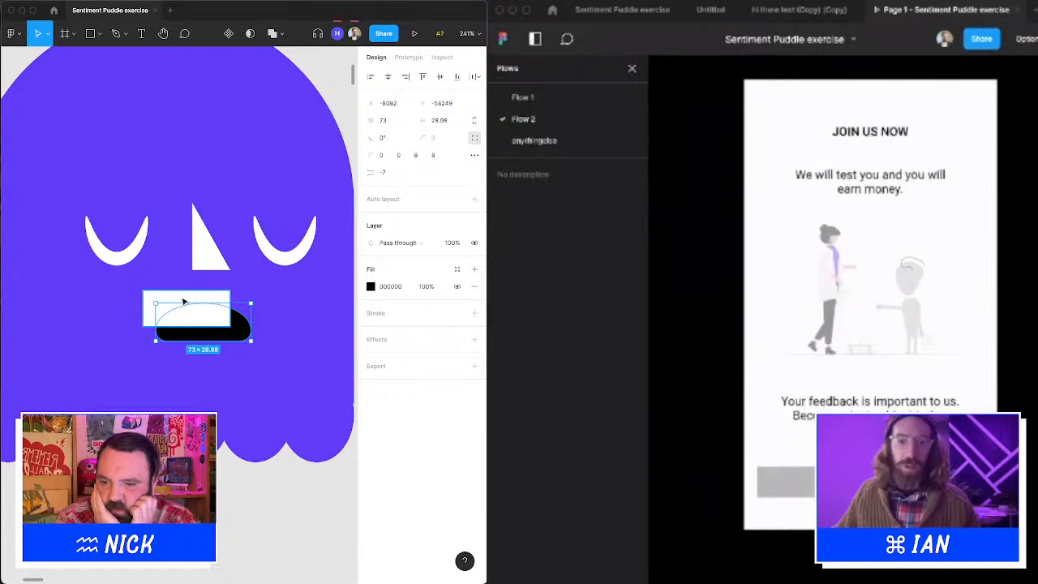
click(870, 482)
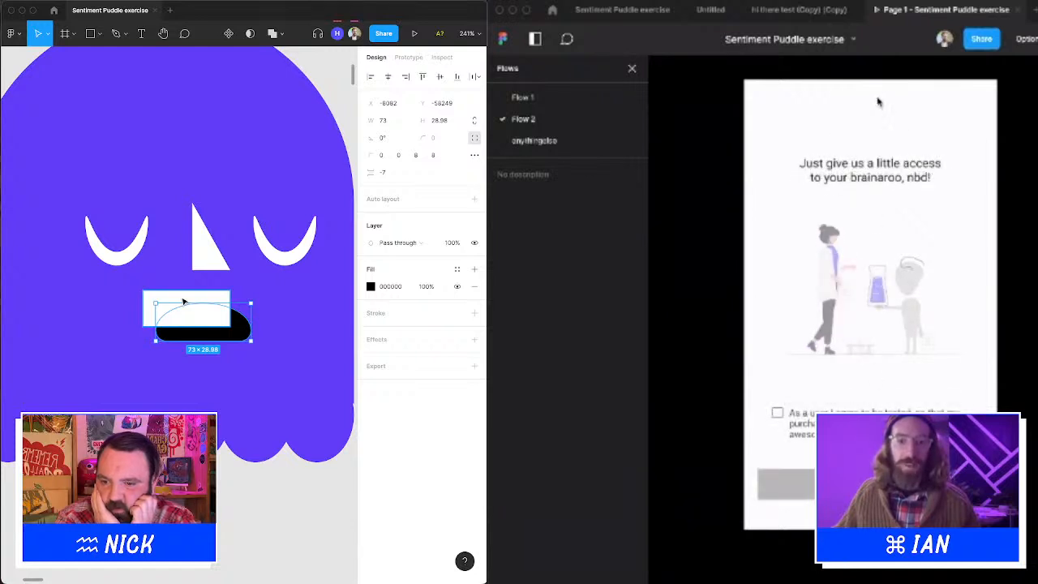
Return to the design file, select the illustration in the Onboarding 6 frame, and look through its available commands.
click(626, 13)
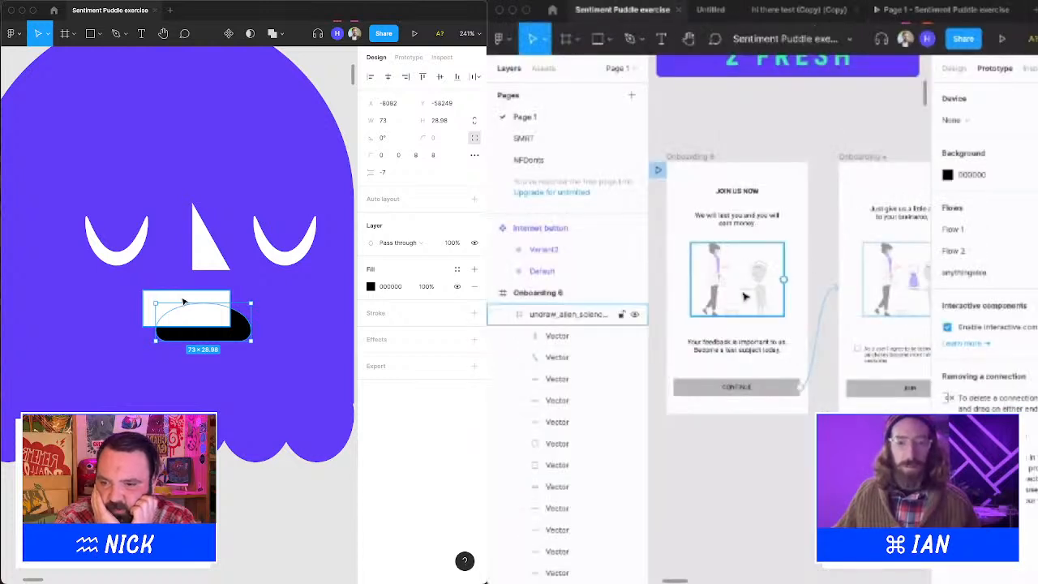
scroll(744, 296, left, 2)
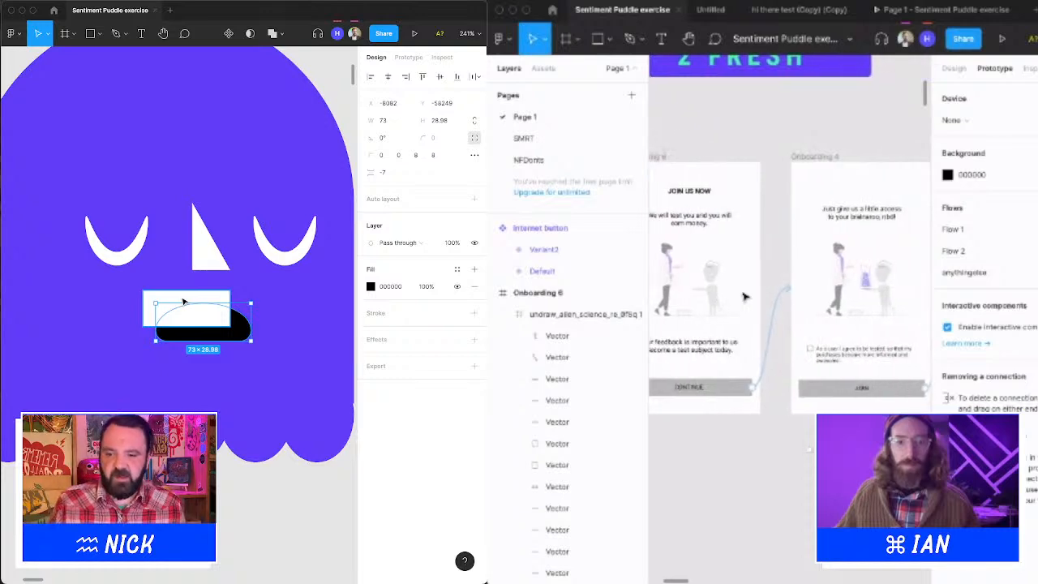
scroll(728, 280, up, 5)
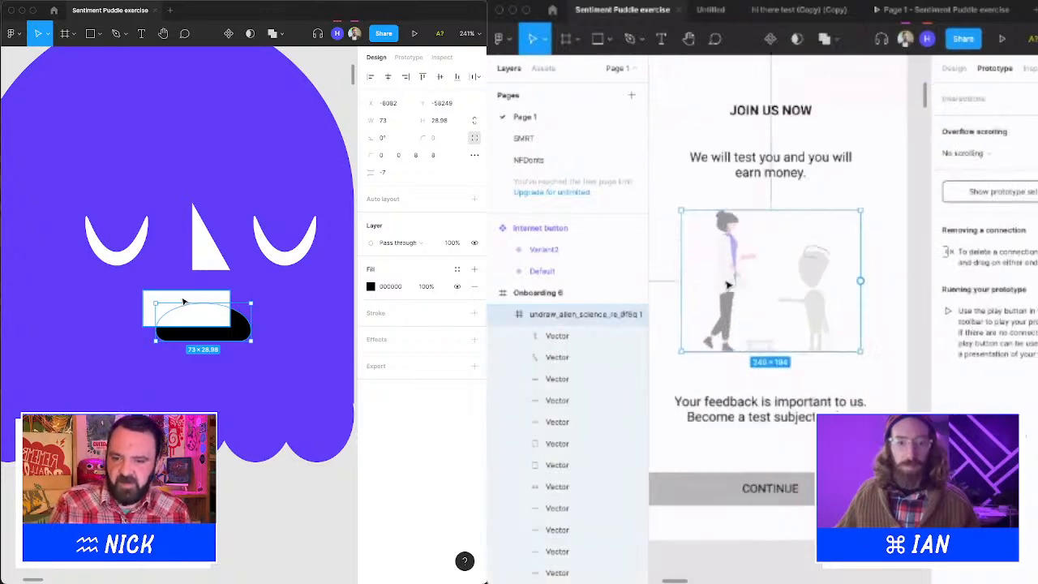
right_click(729, 257)
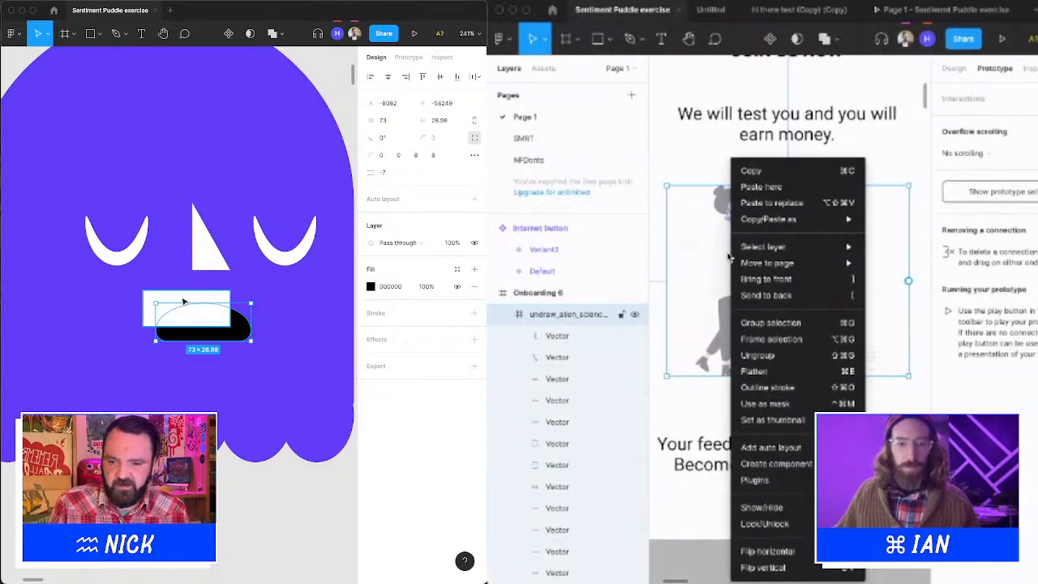
click(670, 173)
Widen the white rectangle to 70 × 28 and shift it slightly up and to the left over the mouth.
click(223, 322)
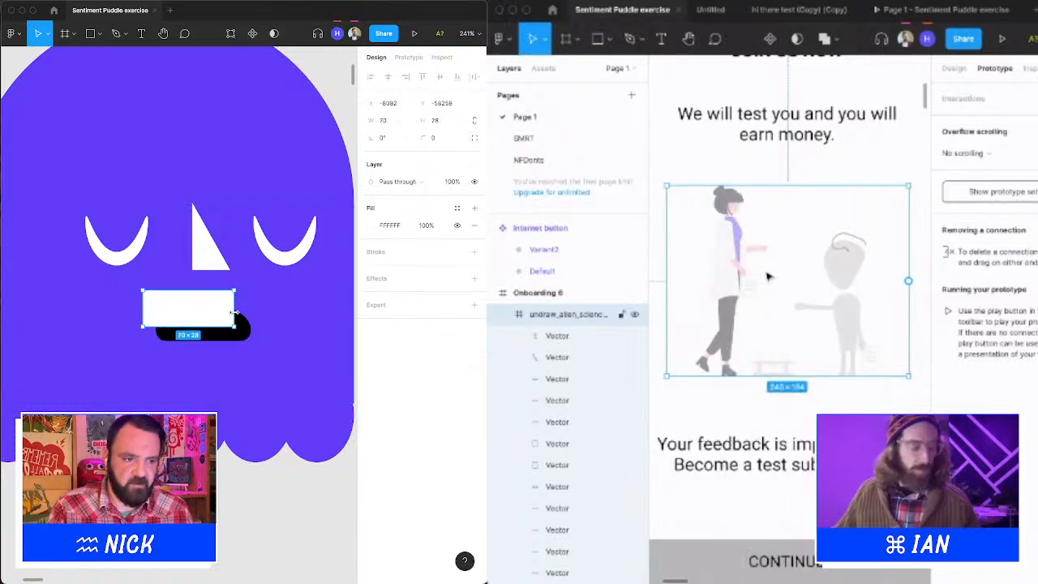
click(207, 331)
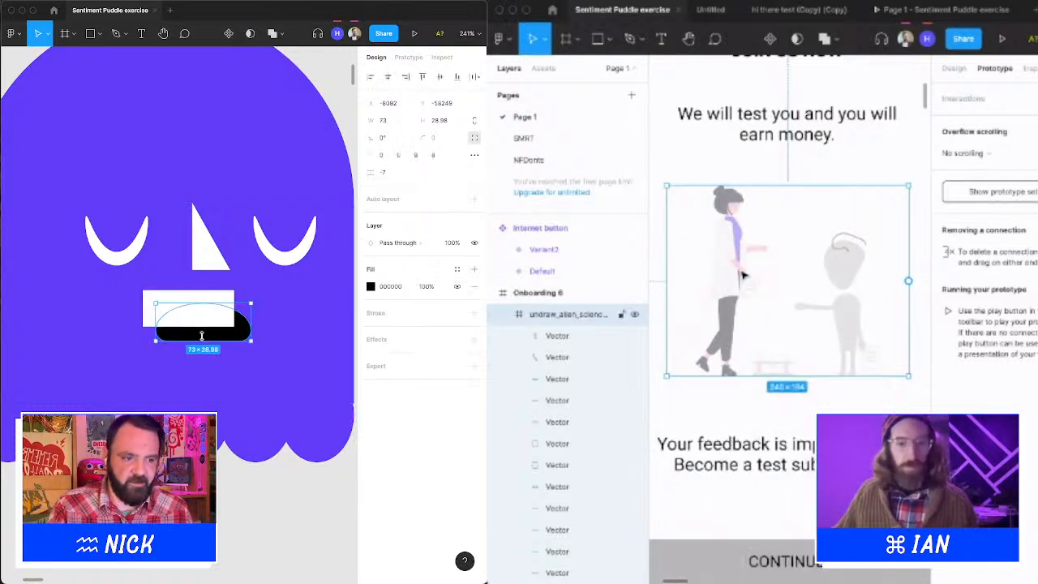
right_click(735, 277)
drag(171, 295, 162, 294)
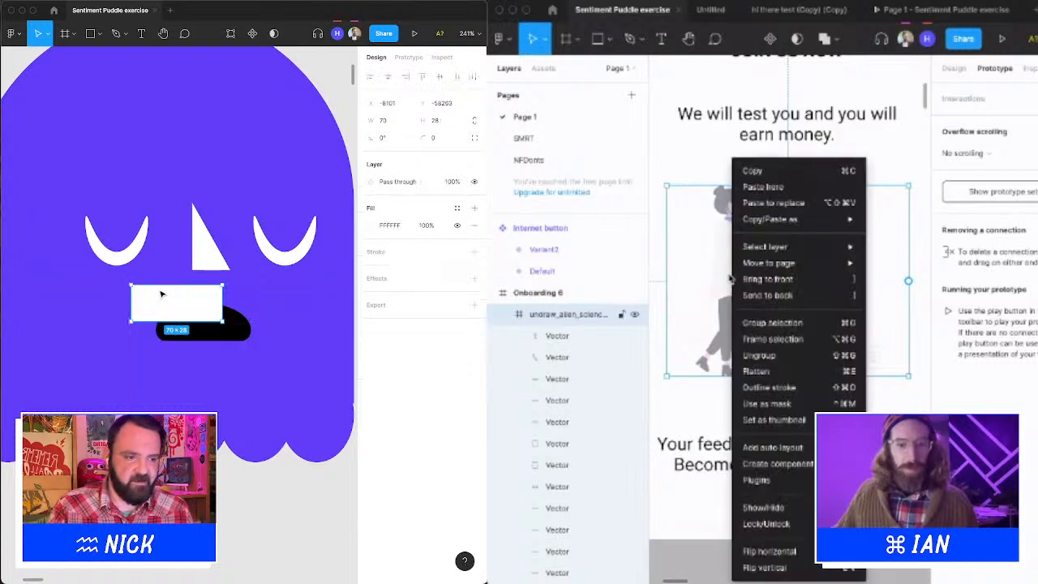
Bring the ghost's black mouth shape in front of the white rectangle.
click(201, 325)
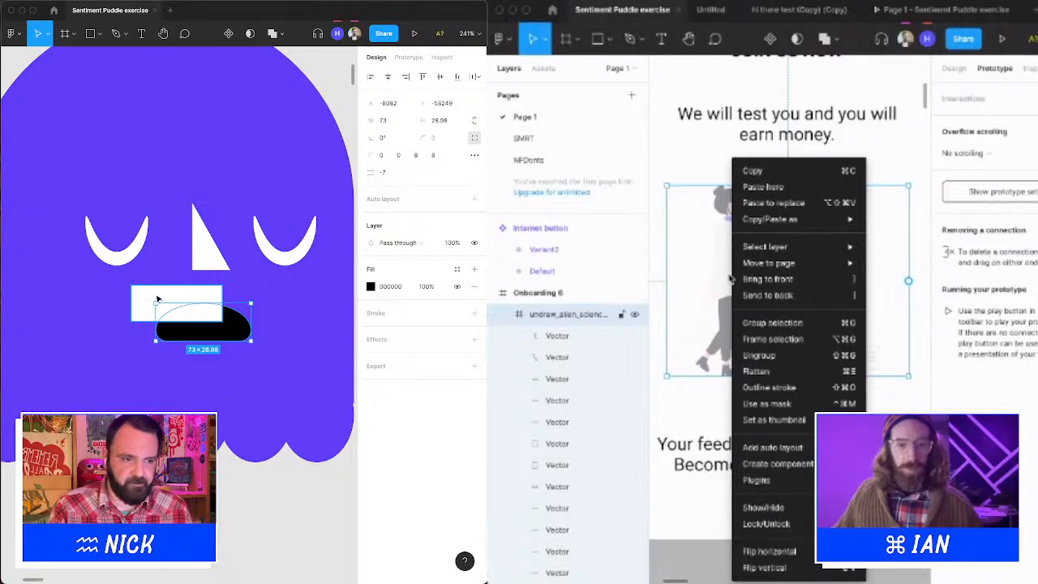
click(674, 172)
key(alt+super+])
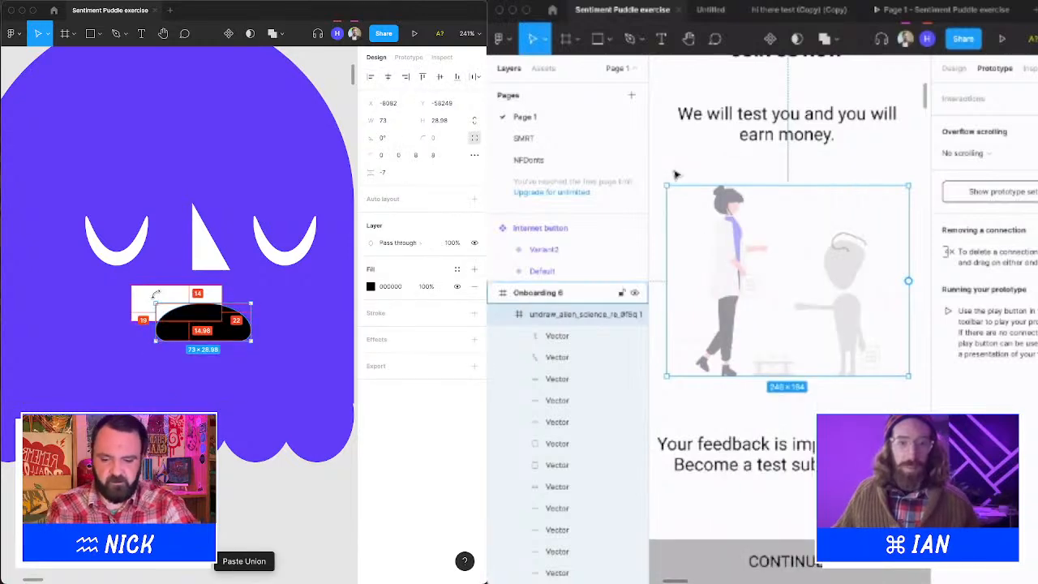
Add the white rectangle to the selected black mouth shape and intersect the two shapes.
scroll(673, 169, down, 5)
shift+click(170, 300)
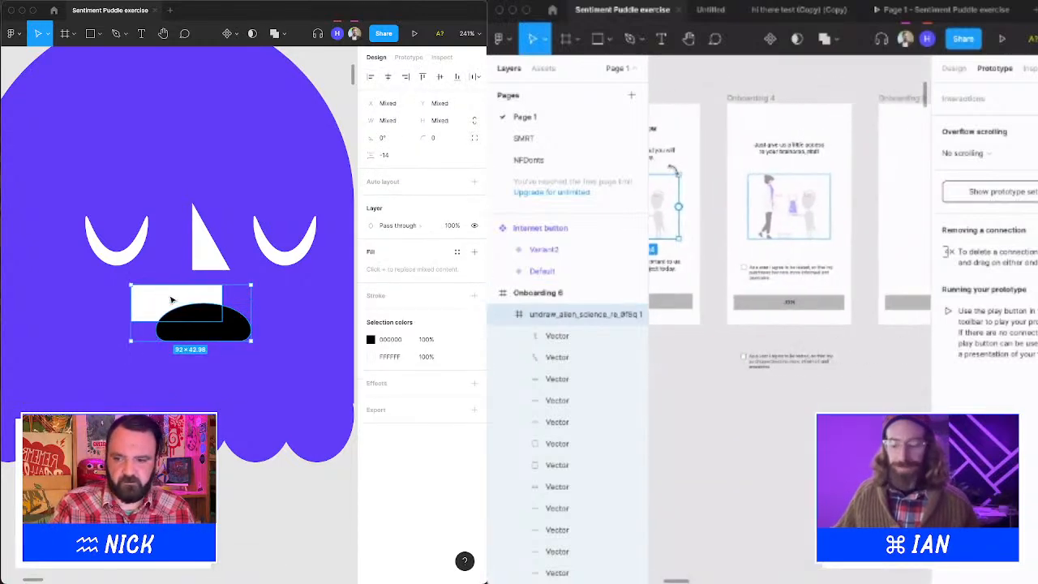
scroll(673, 170, right, 3)
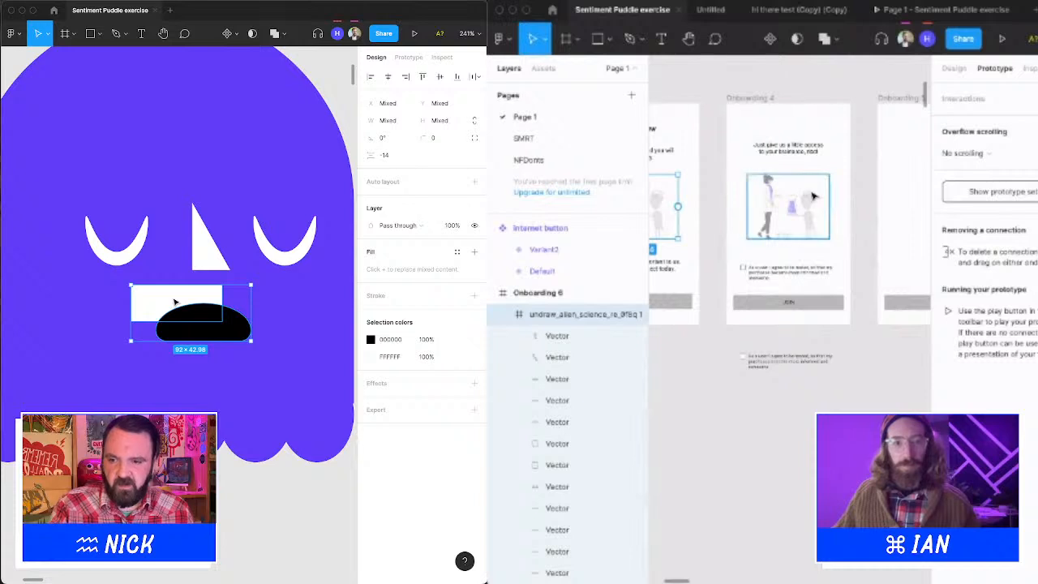
scroll(797, 197, up, 1)
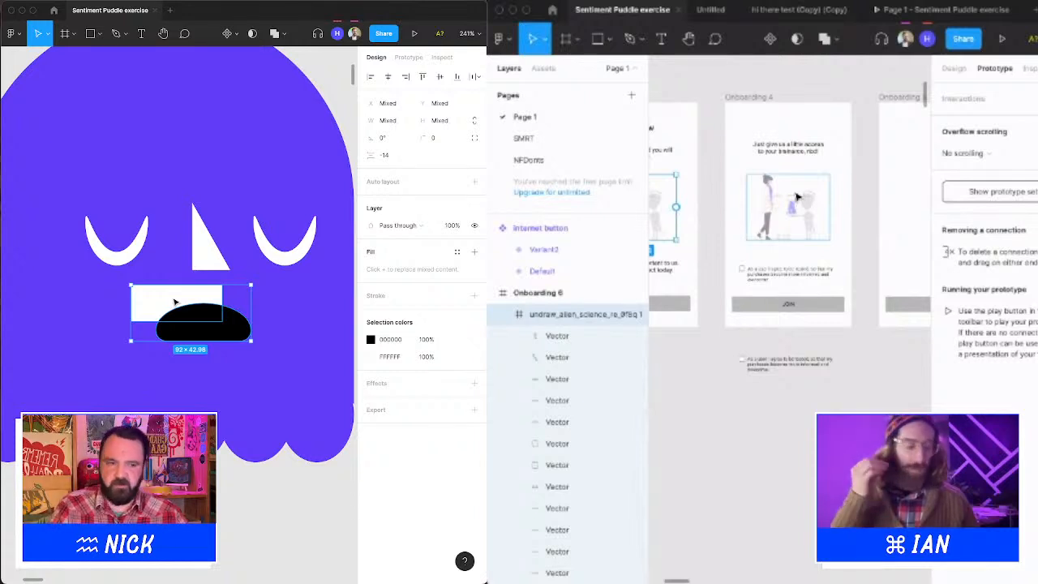
click(284, 34)
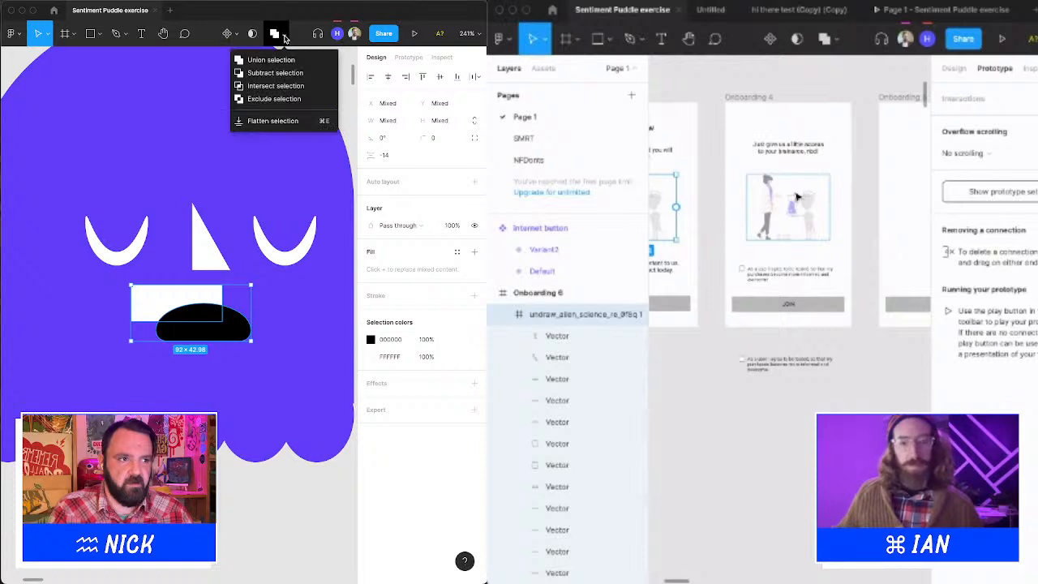
click(282, 88)
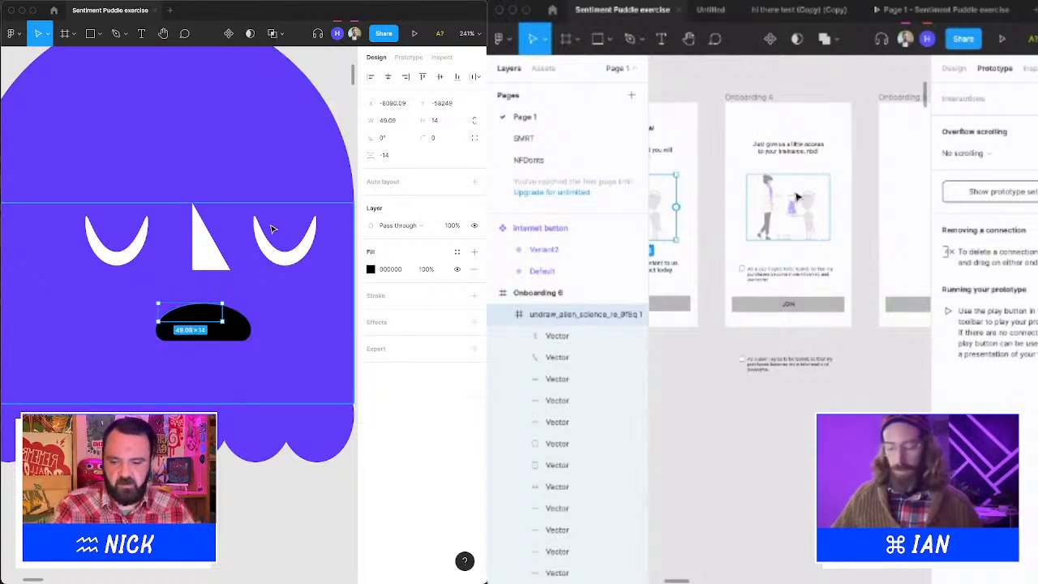
Fill the intersected teeth shape with white sampled from the ghost's nose, and clear the selection.
key(i)
click(214, 267)
key(super+minus)
key(super+minus)
key(f)
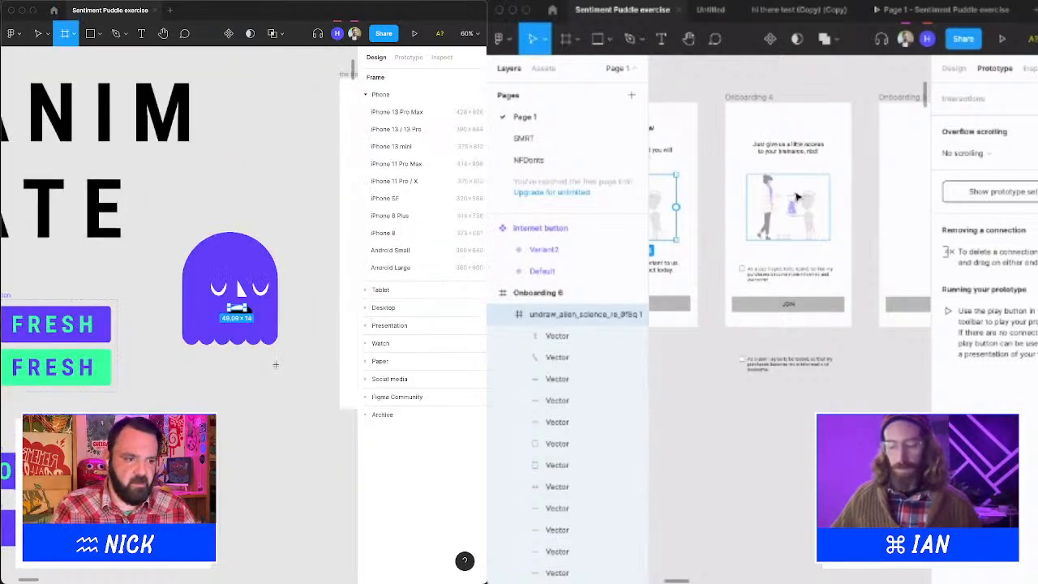
click(275, 364)
key(Delete)
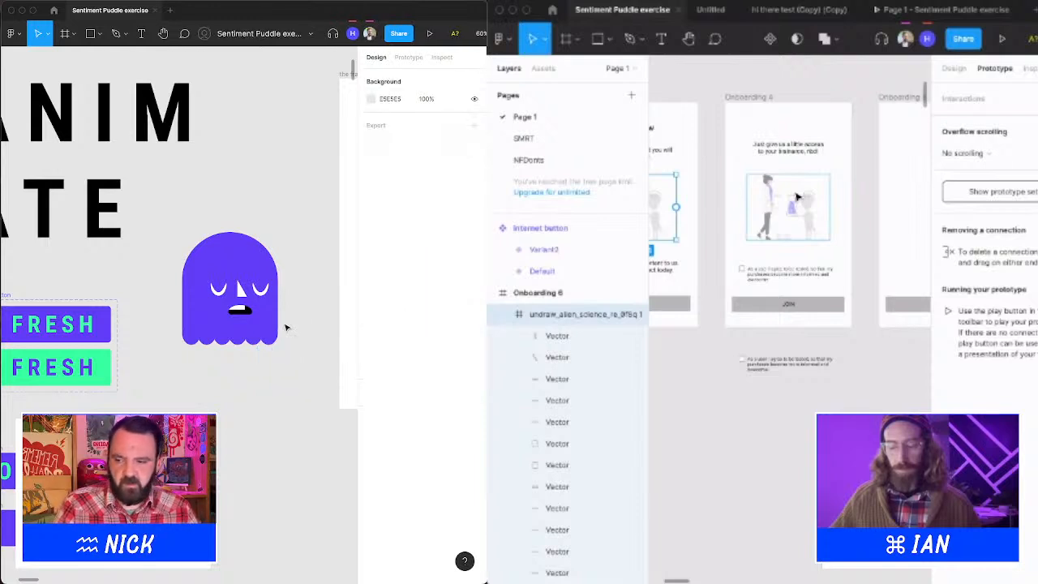
Group the ghost's black mouth with its white teeth, leaving out the body shapes, and shift the group slightly left.
click(231, 312)
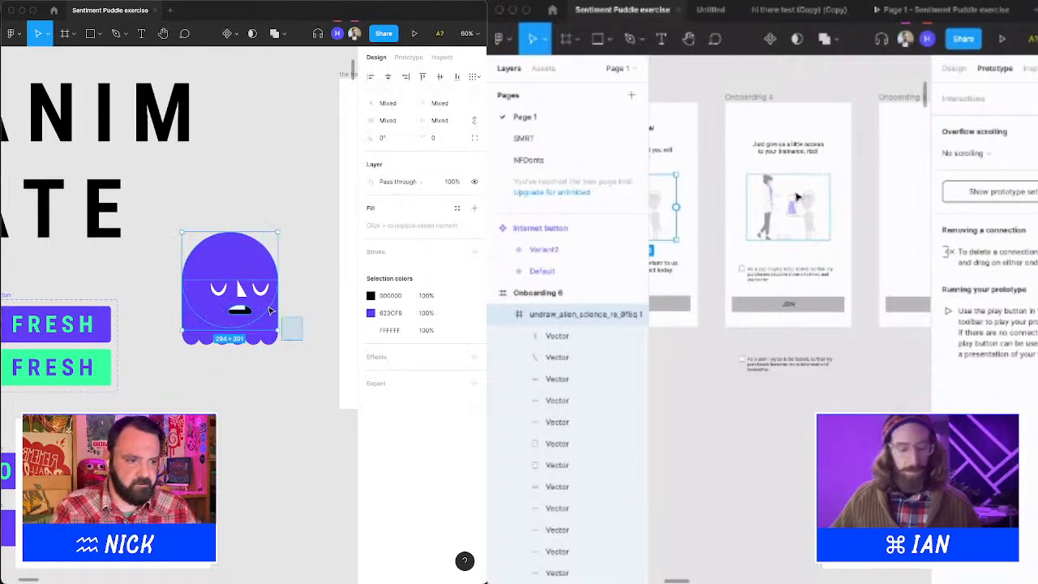
mouse_move(252, 341)
mouse_down()
mouse_move(255, 350)
mouse_move(248, 343)
mouse_up()
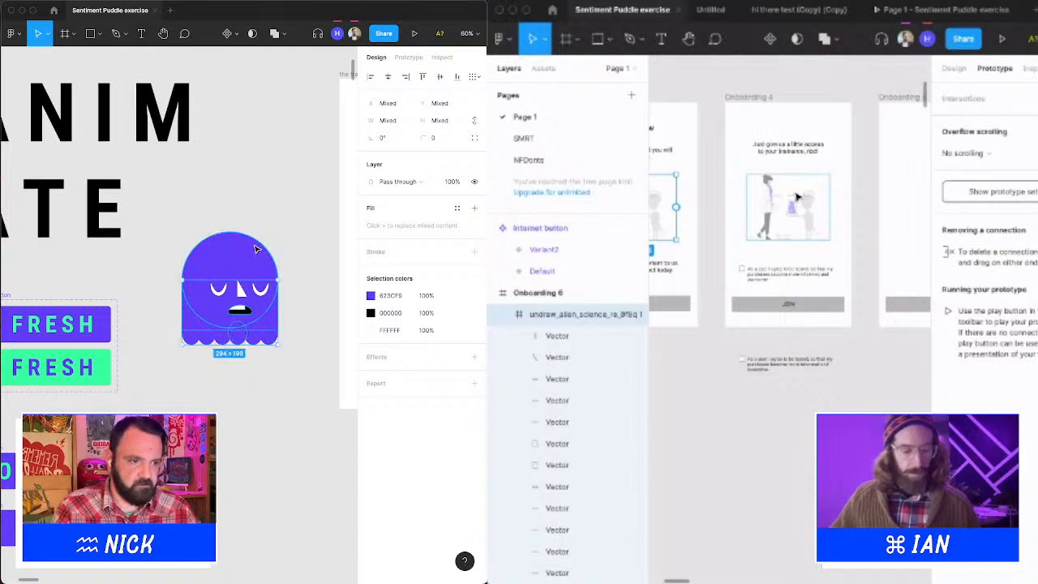
shift+click(238, 342)
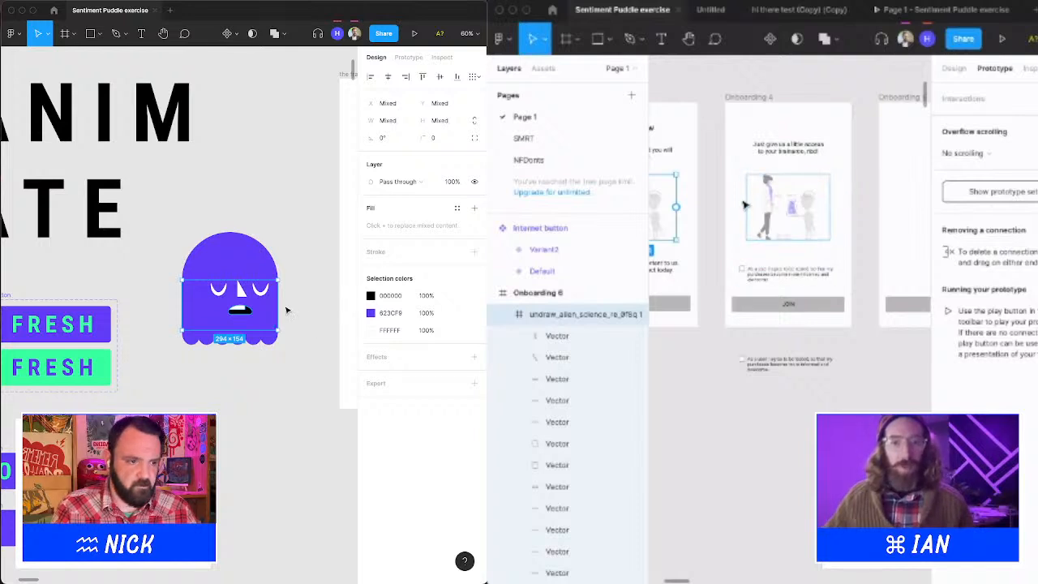
scroll(797, 197, up, 5)
scroll(745, 205, up, 2)
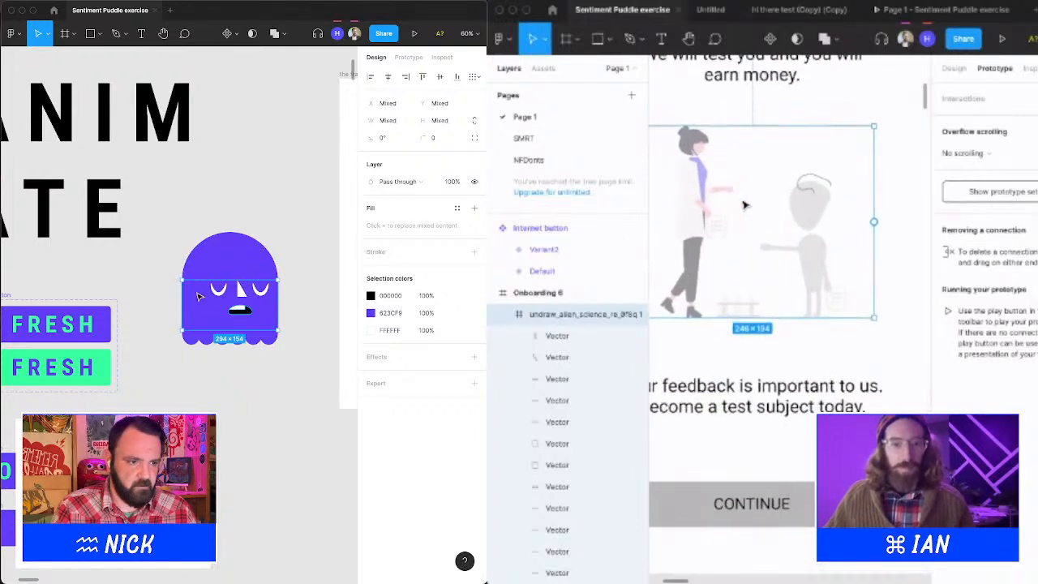
shift+click(198, 300)
scroll(745, 205, right, 4)
drag(201, 269, 303, 338)
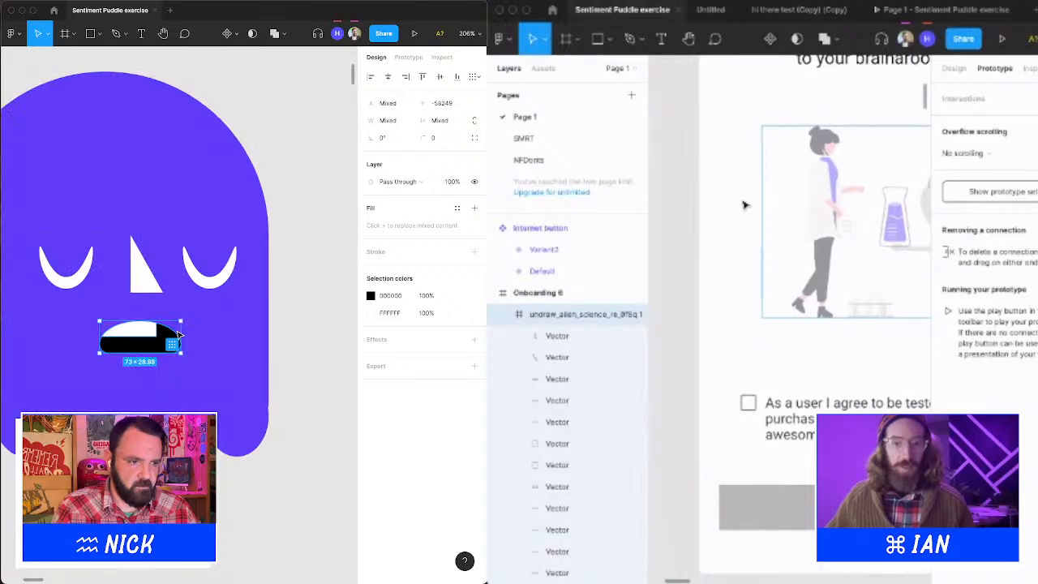
scroll(745, 205, left, 3)
key(super+g)
scroll(745, 205, left, 8)
drag(173, 334, 164, 336)
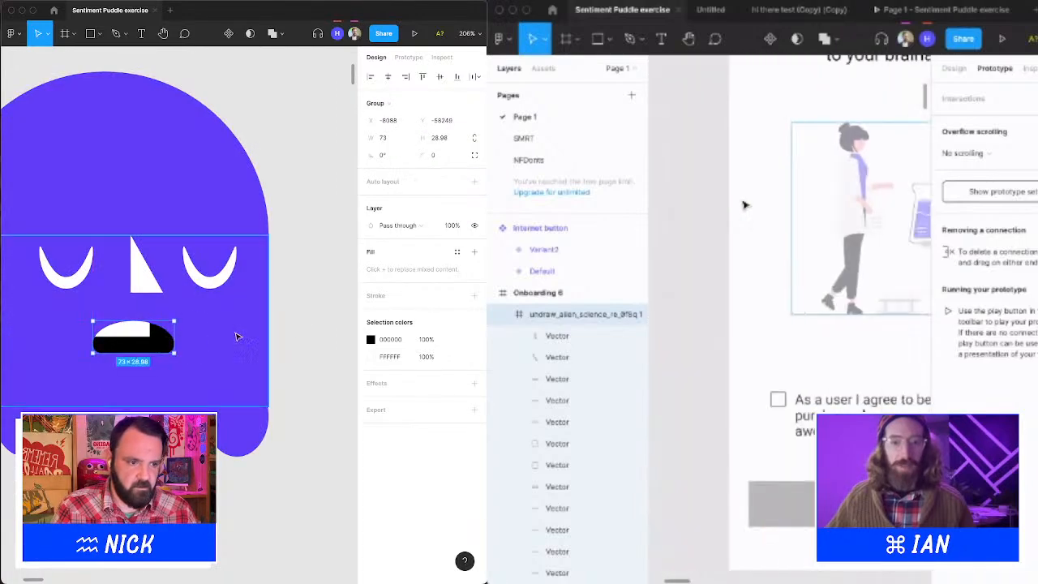
Stretch the ghost's white triangular nose taller and slightly wider.
click(285, 320)
scroll(745, 205, right, 2)
alt+click(290, 319)
alt+click(290, 319)
scroll(745, 205, up, 2)
drag(296, 322, 286, 285)
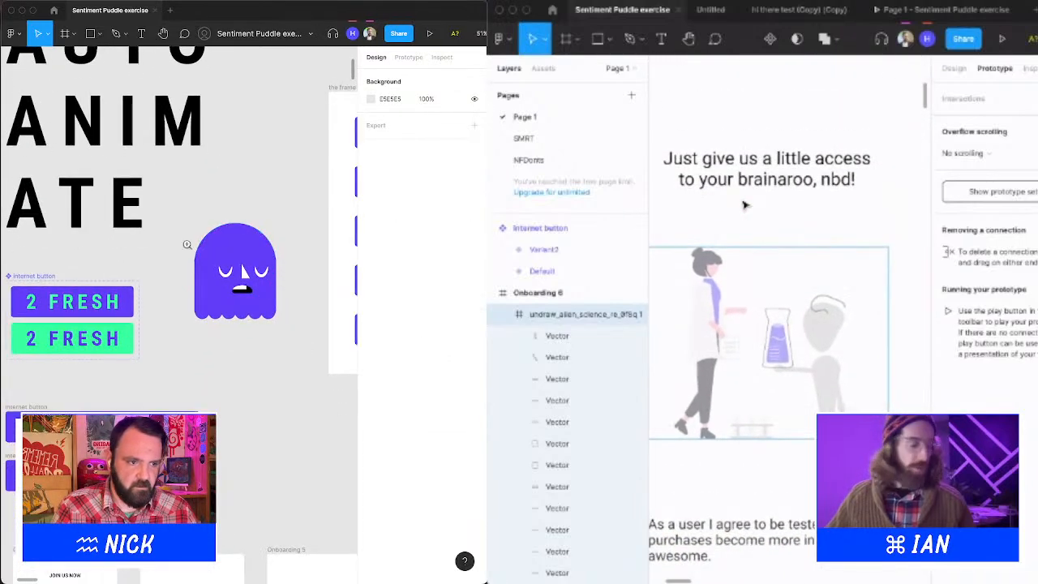
drag(189, 246, 291, 297)
click(213, 323)
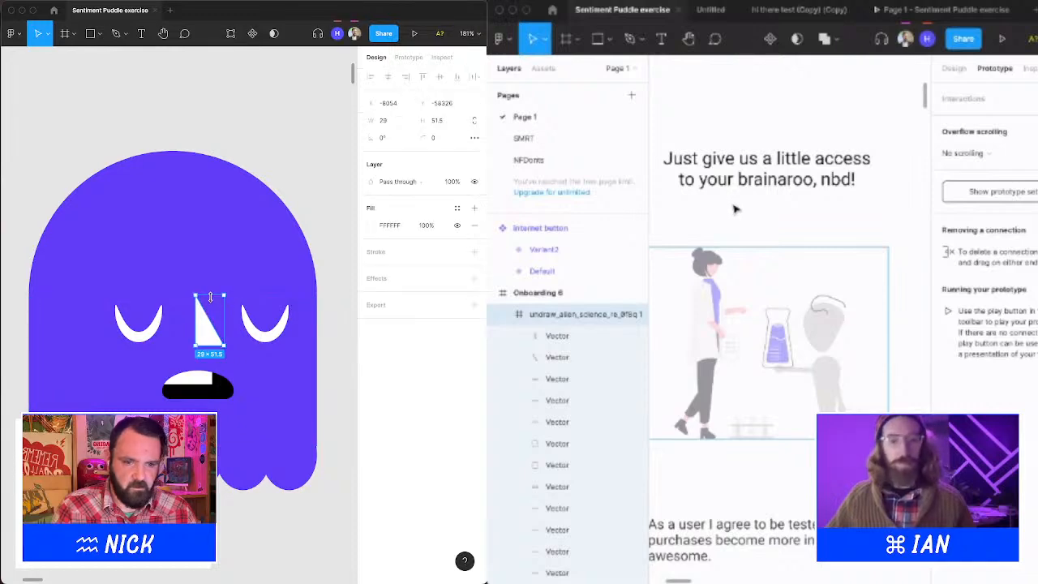
scroll(745, 205, right, 5)
drag(210, 297, 210, 284)
scroll(736, 208, left, 3)
Select both of the ghost's crescent eyes without the body and scale each down to 33 × 26.
double_click(275, 334)
scroll(736, 209, down, 3)
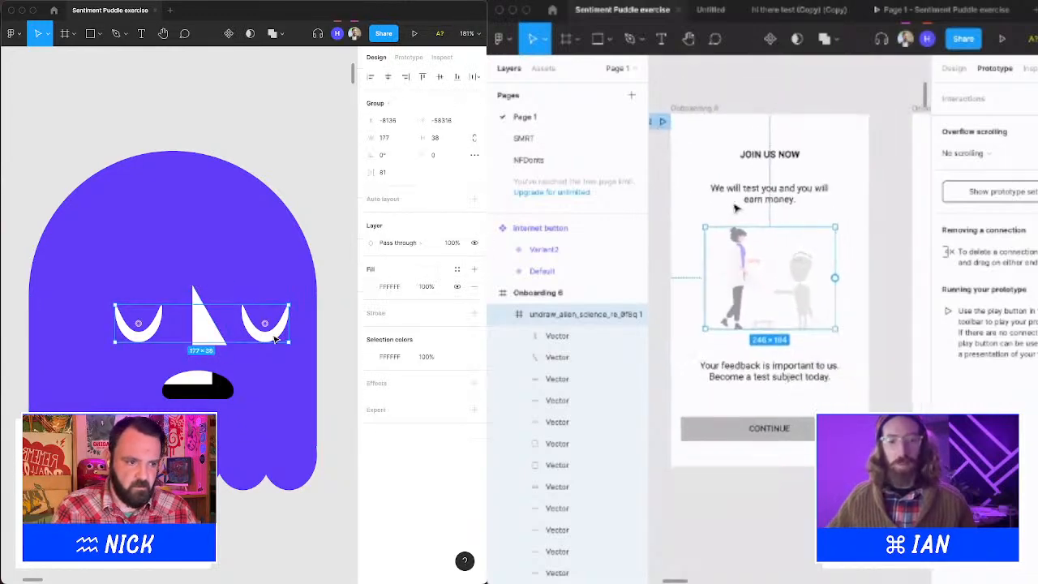
scroll(736, 208, right, 4)
scroll(737, 208, left, 5)
shift+click(141, 331)
shift+click(138, 337)
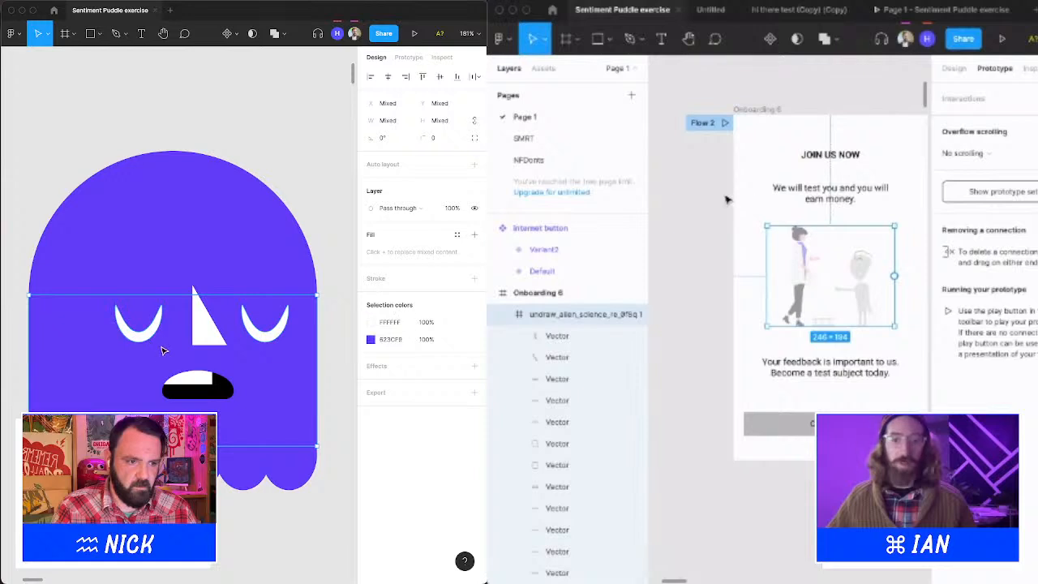
shift+click(162, 349)
click(725, 201)
click(791, 254)
drag(286, 329, 234, 329)
scroll(790, 254, right, 1)
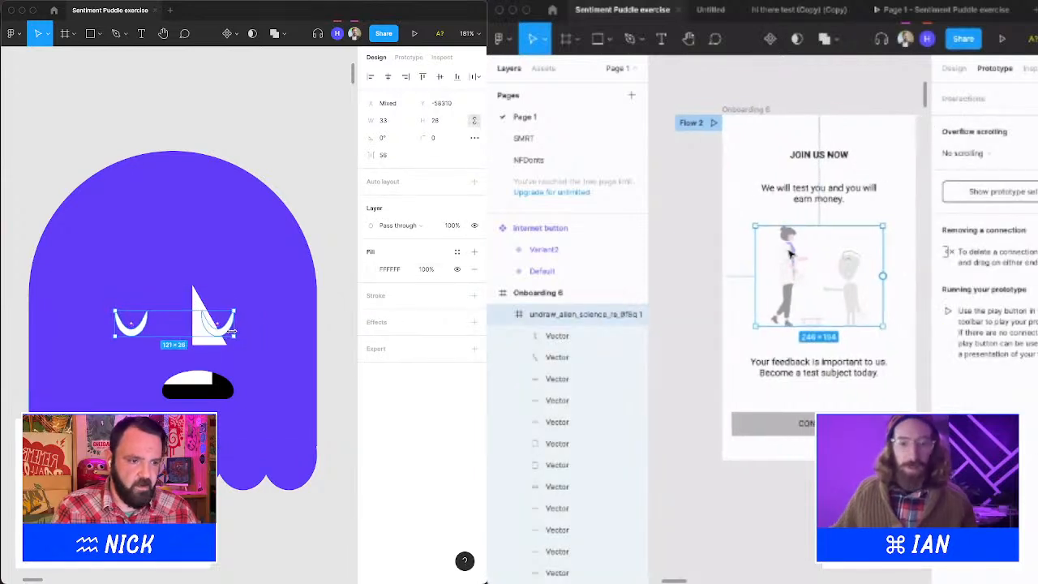
Move the ghost's eye that overlaps the nose out to the right side of the face.
double_click(787, 253)
click(214, 333)
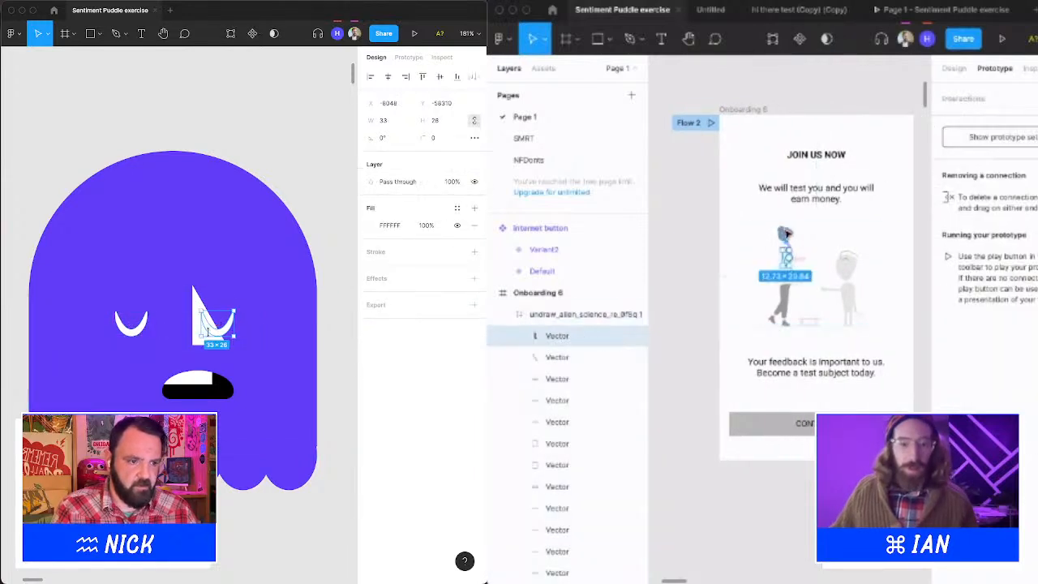
click(783, 230)
drag(214, 334, 258, 335)
click(767, 232)
click(333, 209)
alt+click(323, 257)
alt+click(323, 258)
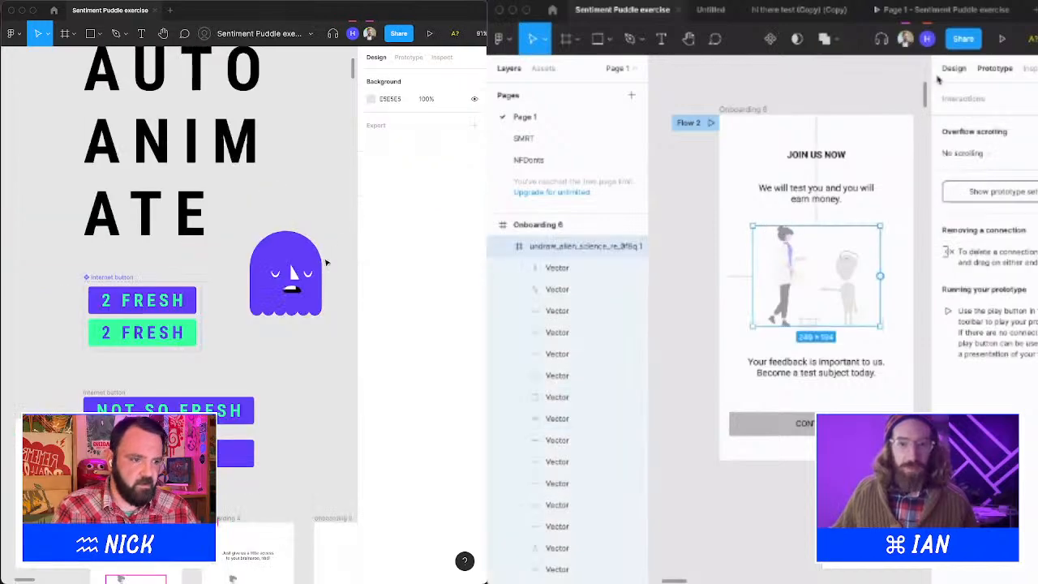
Lower the ghost's row of bottom scallops slightly, and bring up the Onboarding 6 illustration's design properties and layer commands.
click(960, 70)
drag(330, 246, 218, 246)
drag(216, 328, 146, 321)
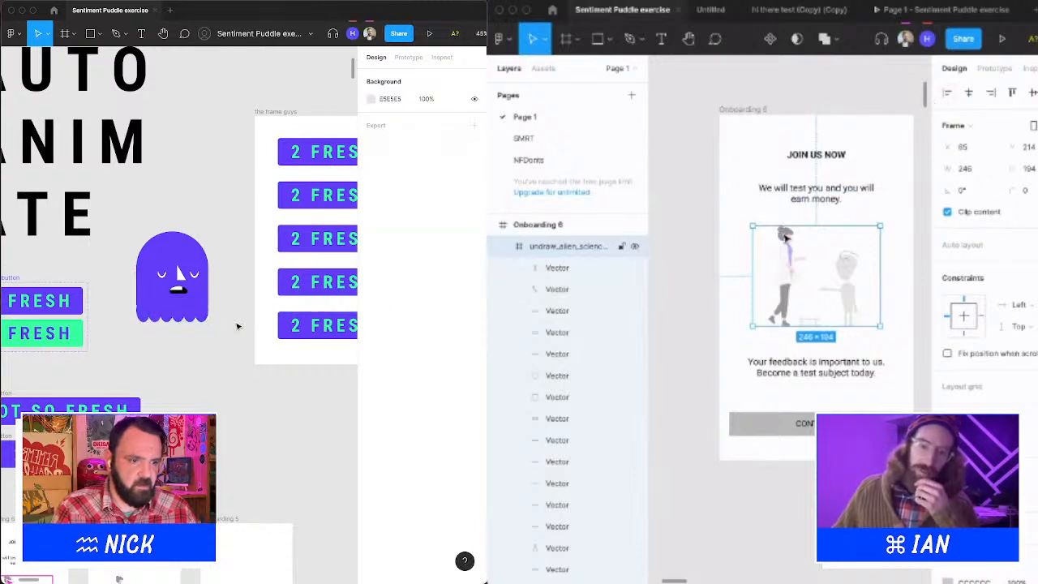
drag(233, 335, 139, 319)
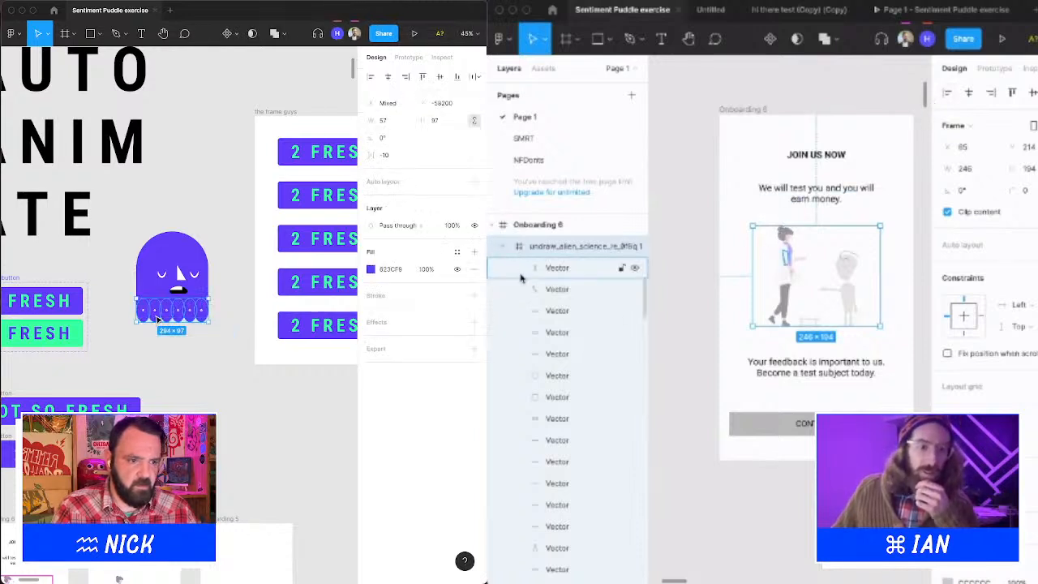
right_click(521, 247)
click(219, 316)
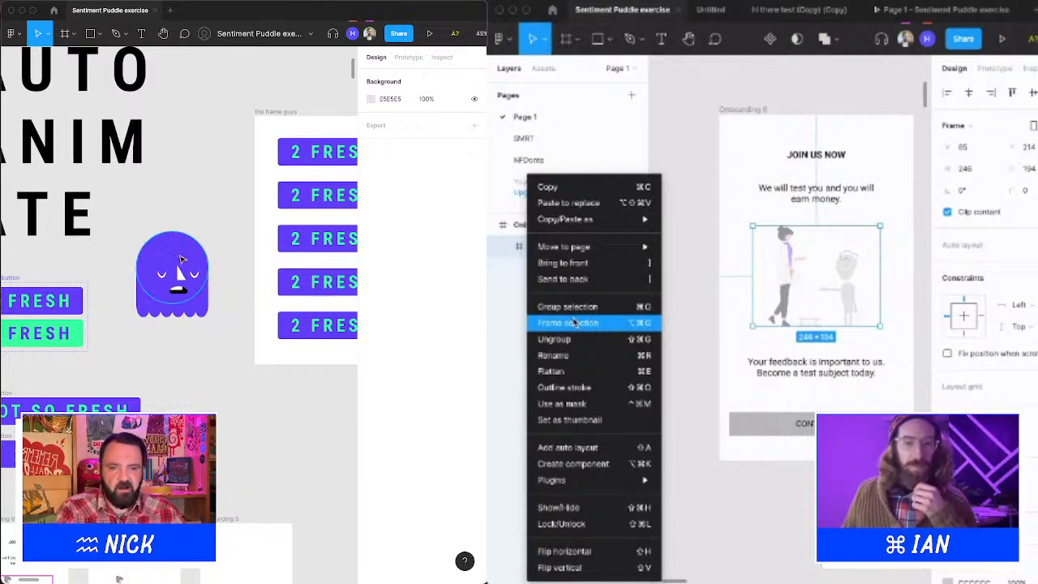
Stretch the ghost's triangular nose upward to 35 × 81.
key(z)
drag(141, 203, 245, 347)
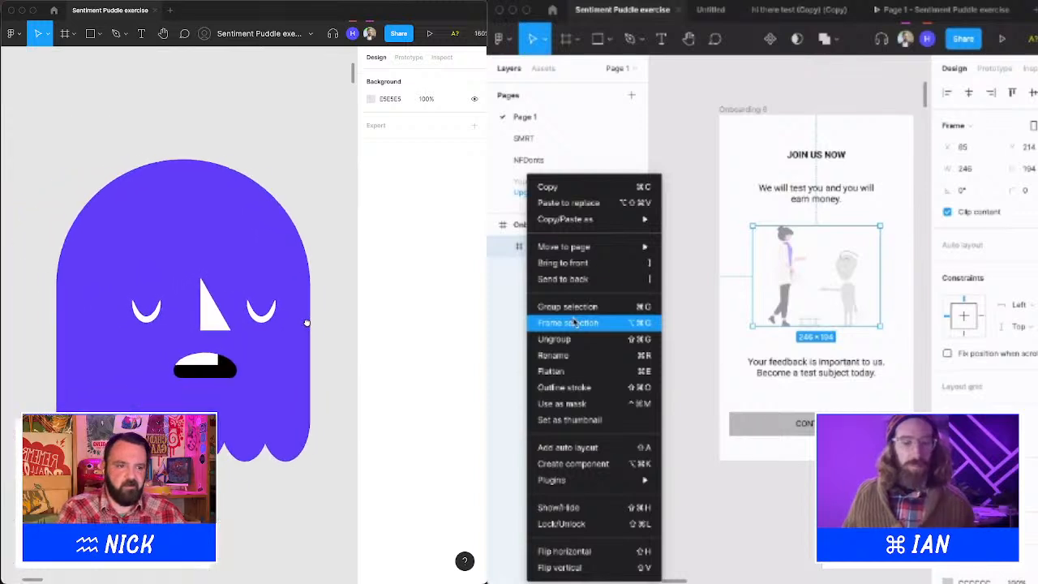
click(213, 271)
mouse_move(212, 270)
mouse_down()
mouse_move(213, 235)
mouse_move(212, 253)
mouse_up()
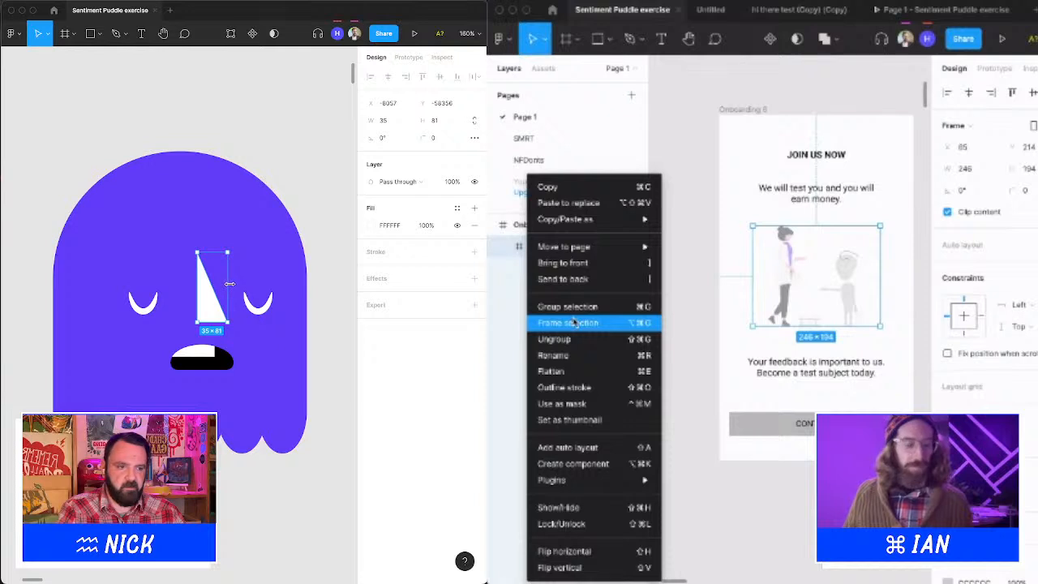
Try a 65% corner smoothing on the ghost's nose and reset it to 0%.
click(475, 138)
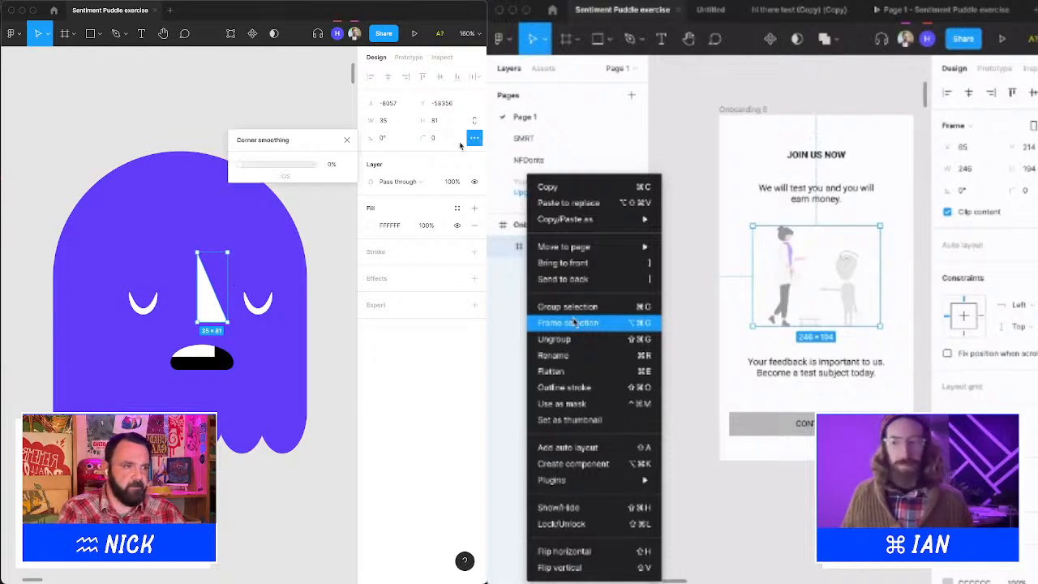
click(441, 139)
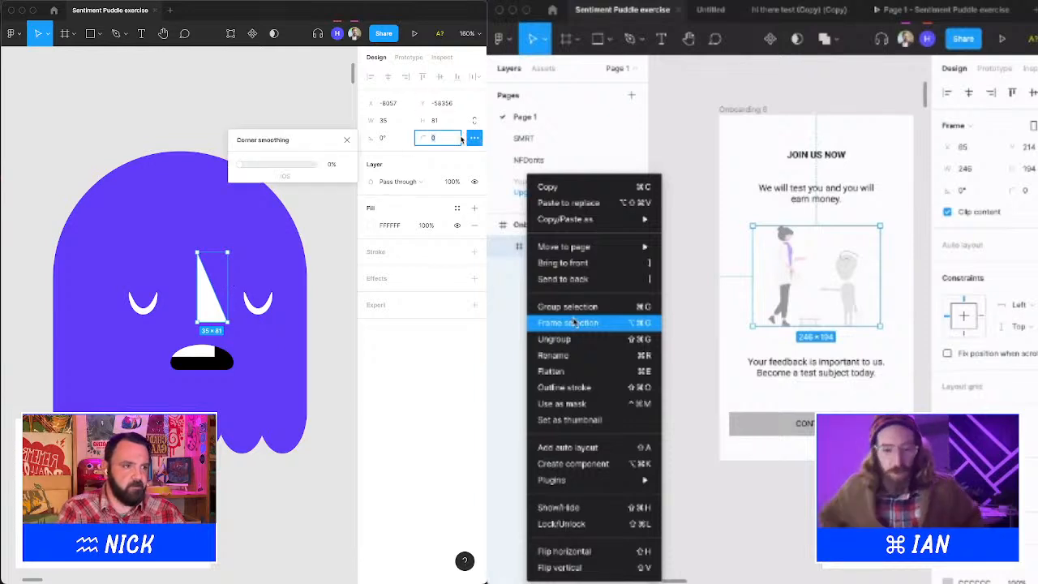
click(346, 140)
click(474, 138)
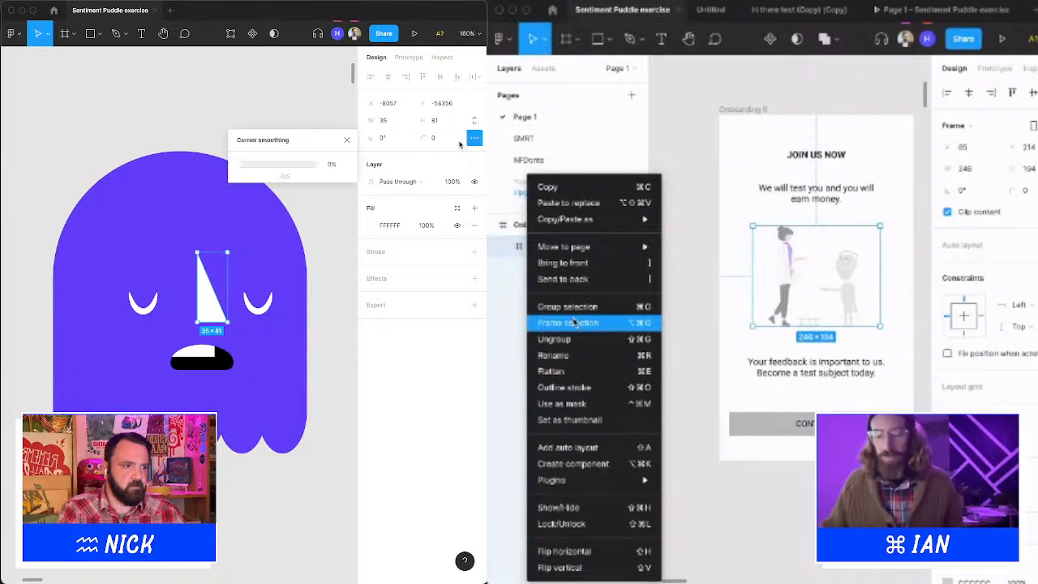
click(280, 168)
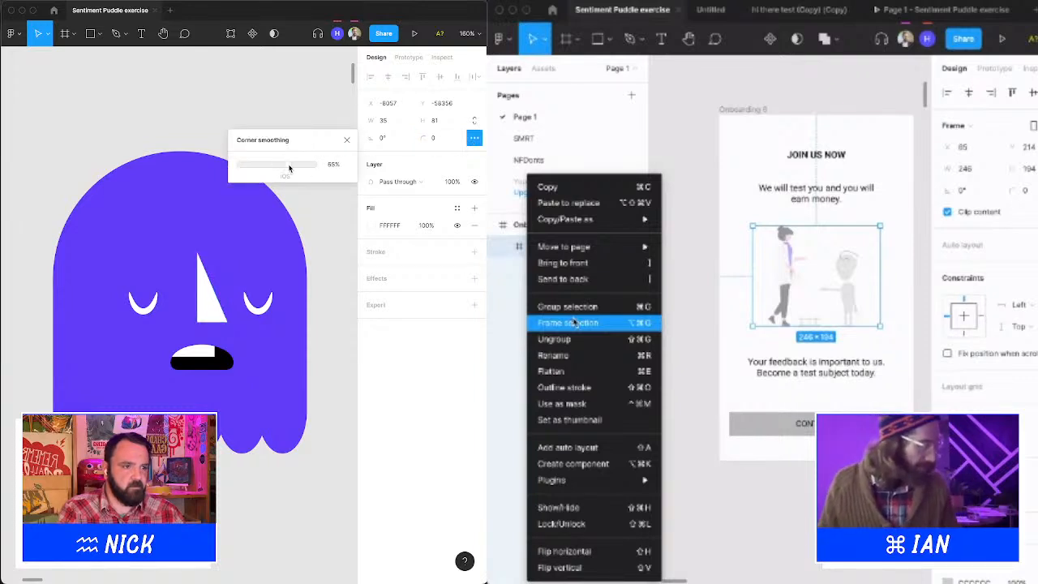
drag(289, 168, 236, 166)
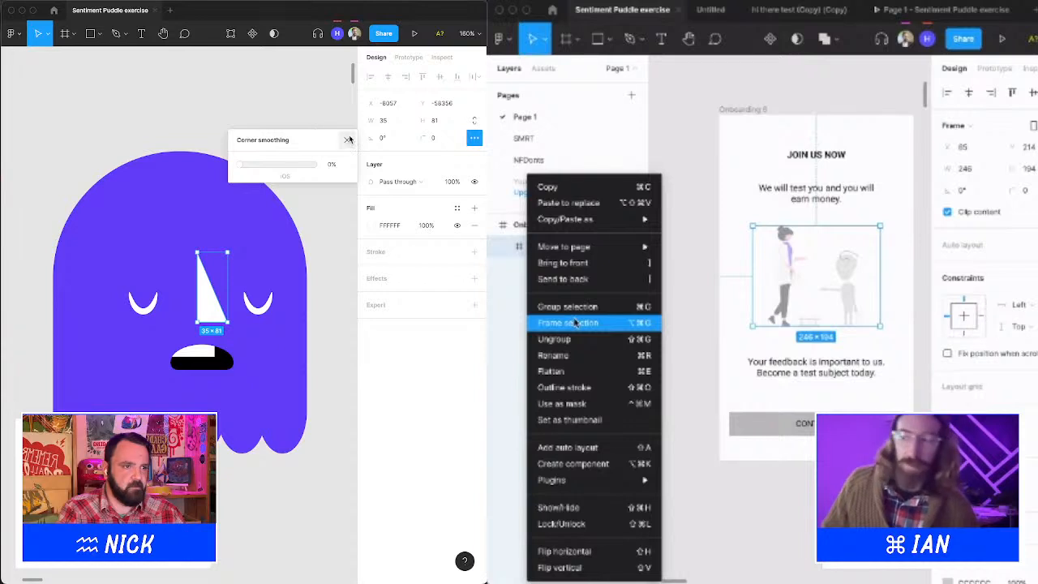
click(348, 140)
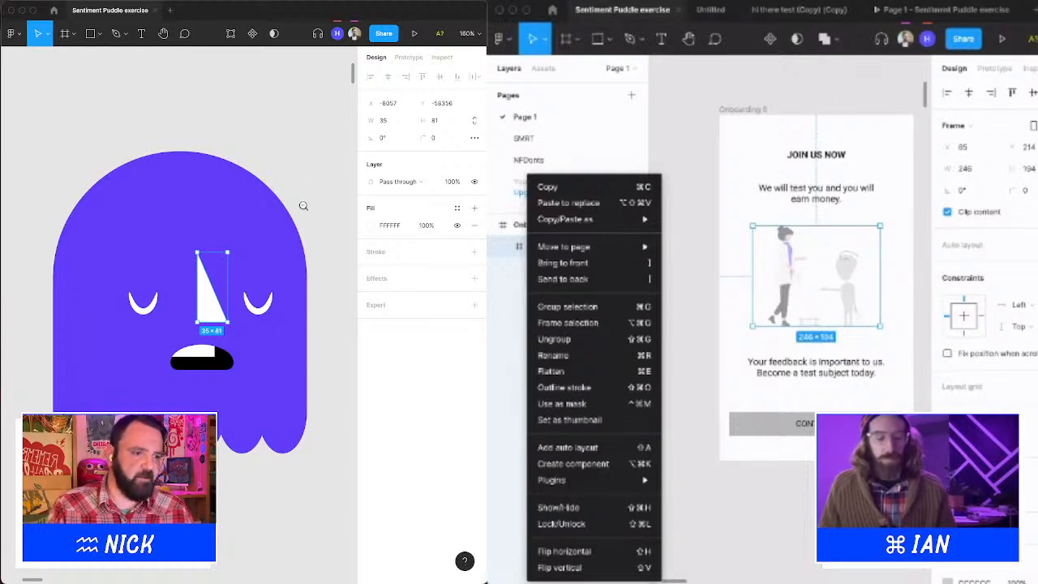
Inspect the anchor points of the ellipse within the ghost's black-and-white mouth.
scroll(301, 204, down, 10)
click(257, 215)
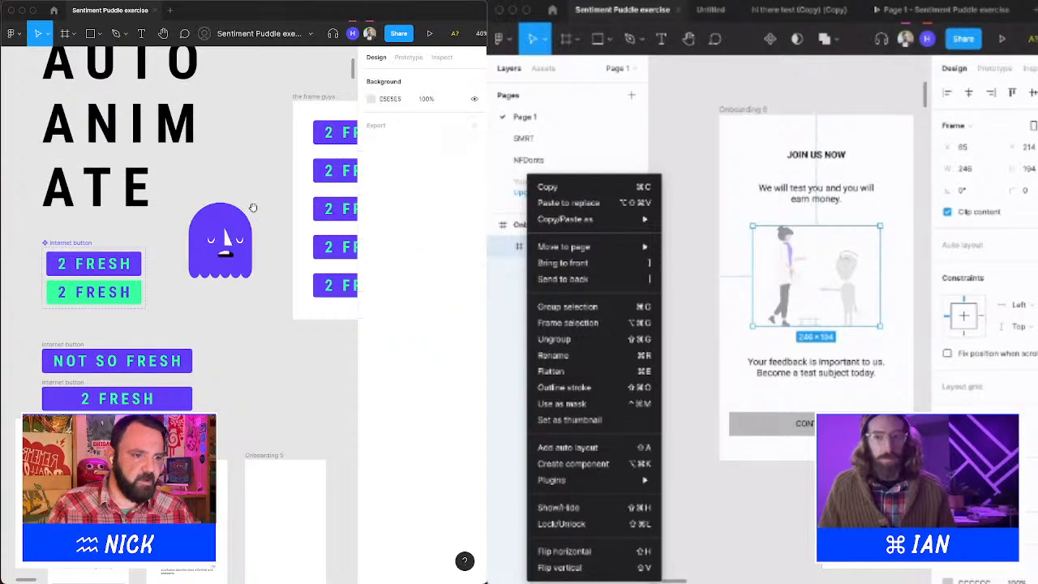
scroll(235, 219, right, 1)
drag(162, 215, 284, 318)
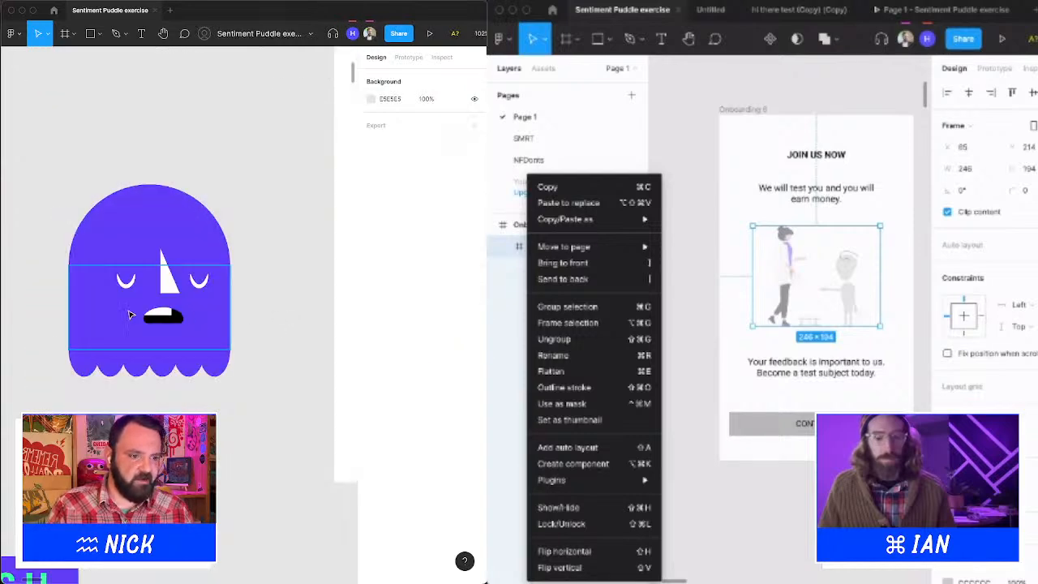
drag(61, 239, 254, 378)
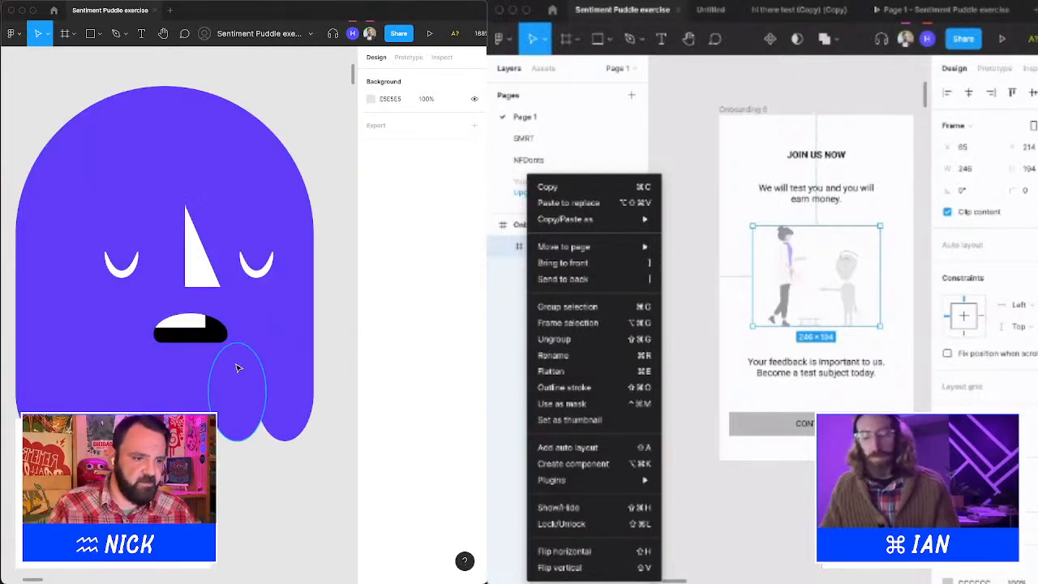
click(206, 331)
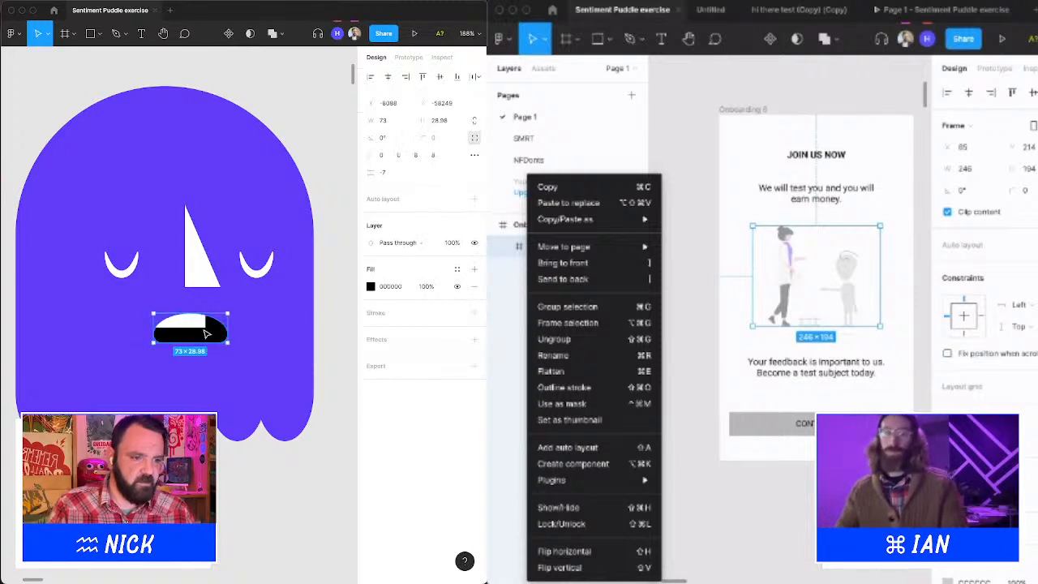
double_click(207, 331)
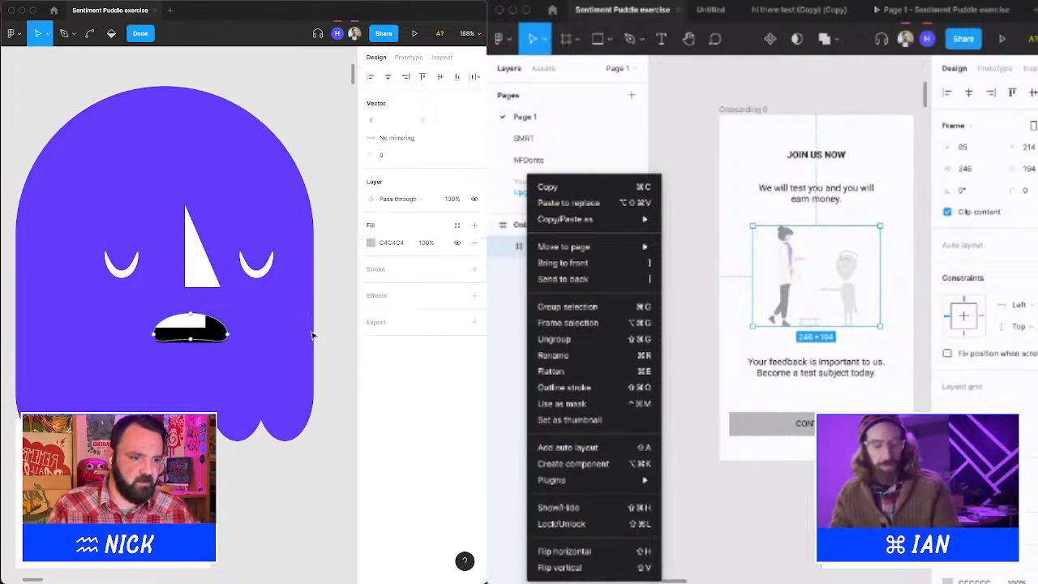
click(139, 33)
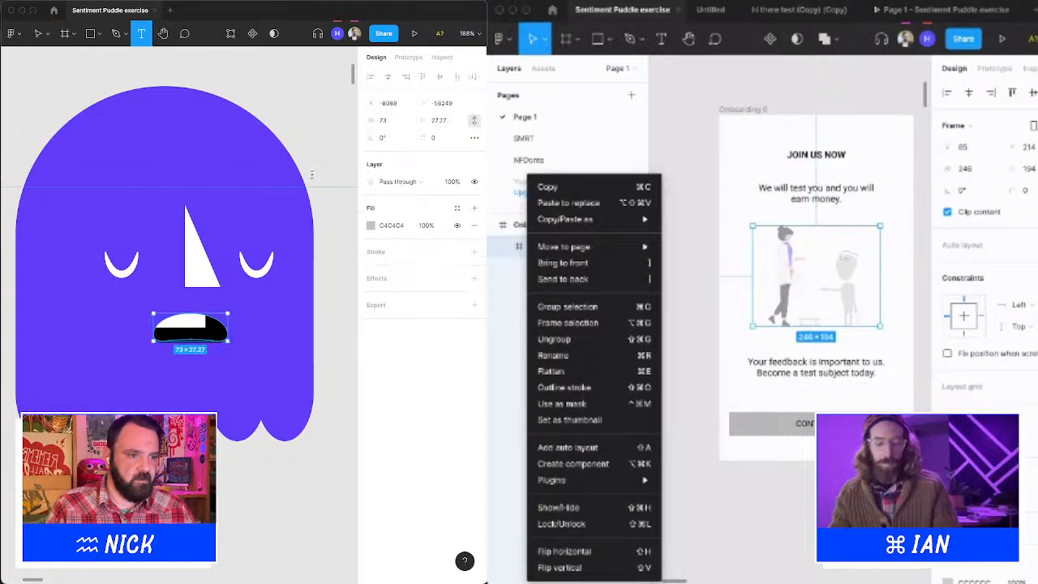
Group the ghost's eyes, nose and mouth into a single face group.
scroll(301, 292, down, 6)
drag(301, 290, 219, 270)
drag(285, 291, 148, 214)
click(164, 318)
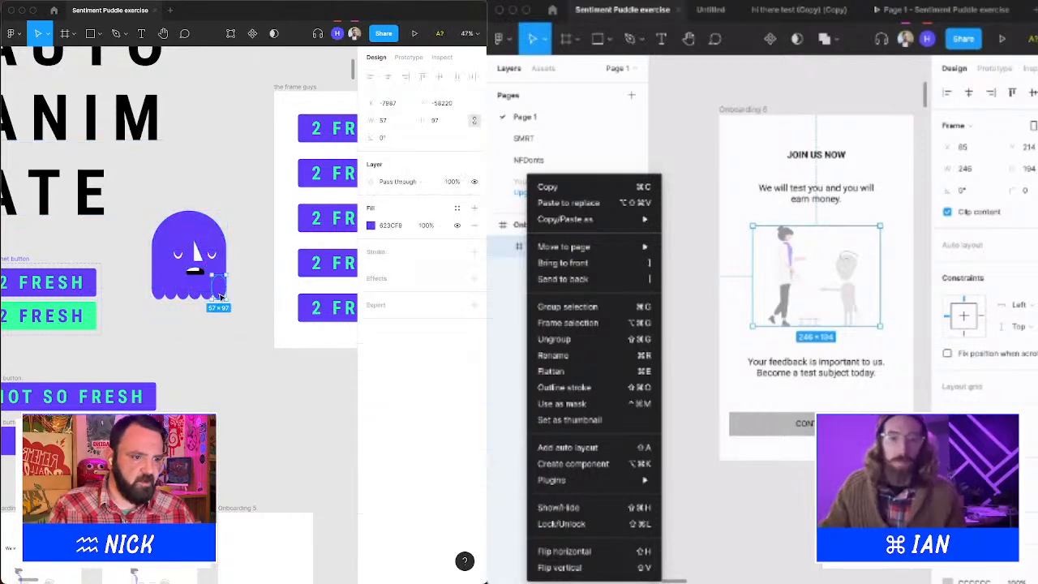
click(154, 242)
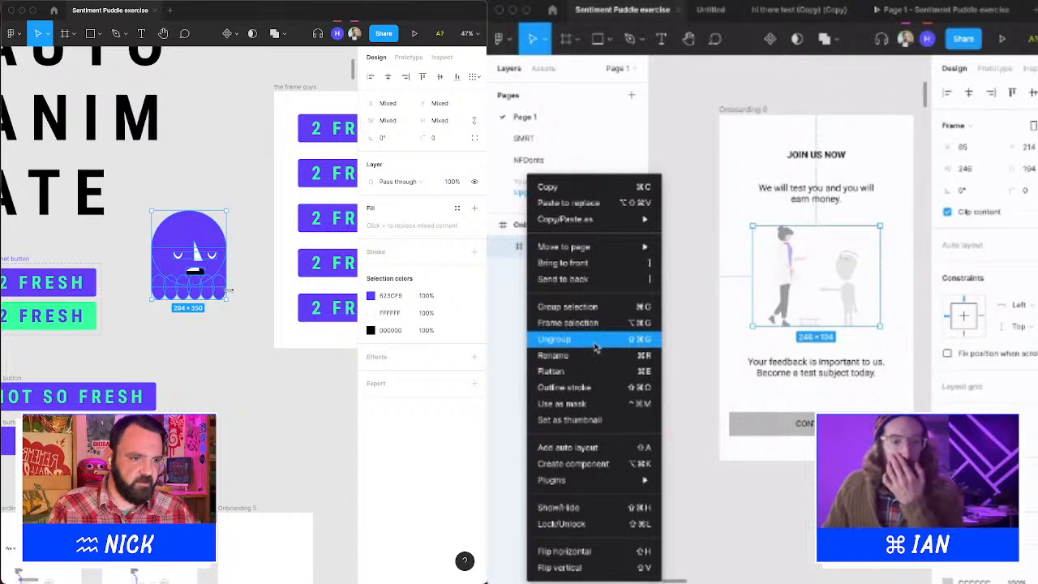
drag(239, 314, 143, 279)
key(super+g)
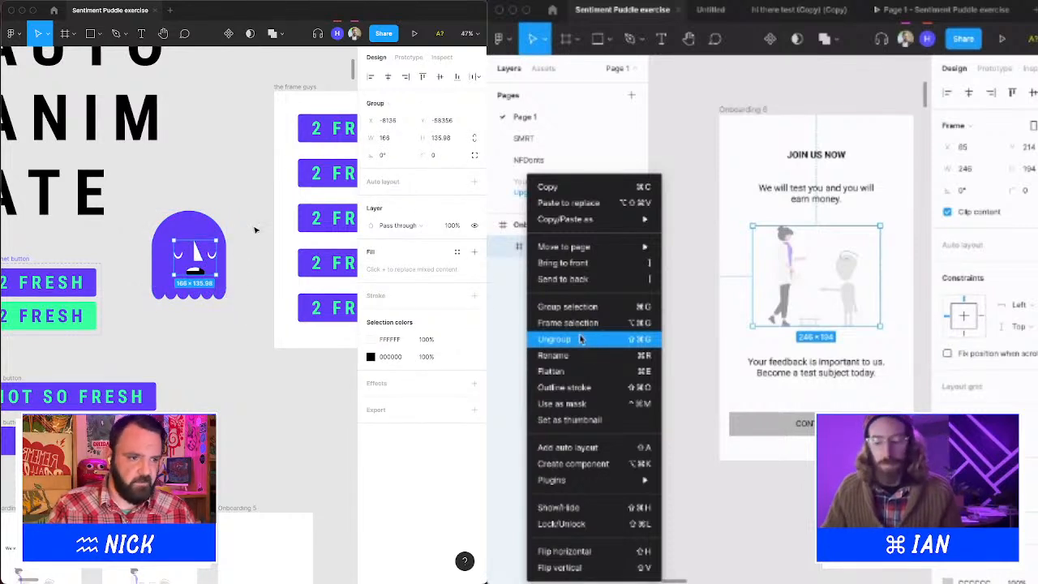
Select the ghost's body, scallops and face together and move the whole ghost to the open canvas lower down.
drag(219, 375, 161, 335)
drag(188, 280, 96, 183)
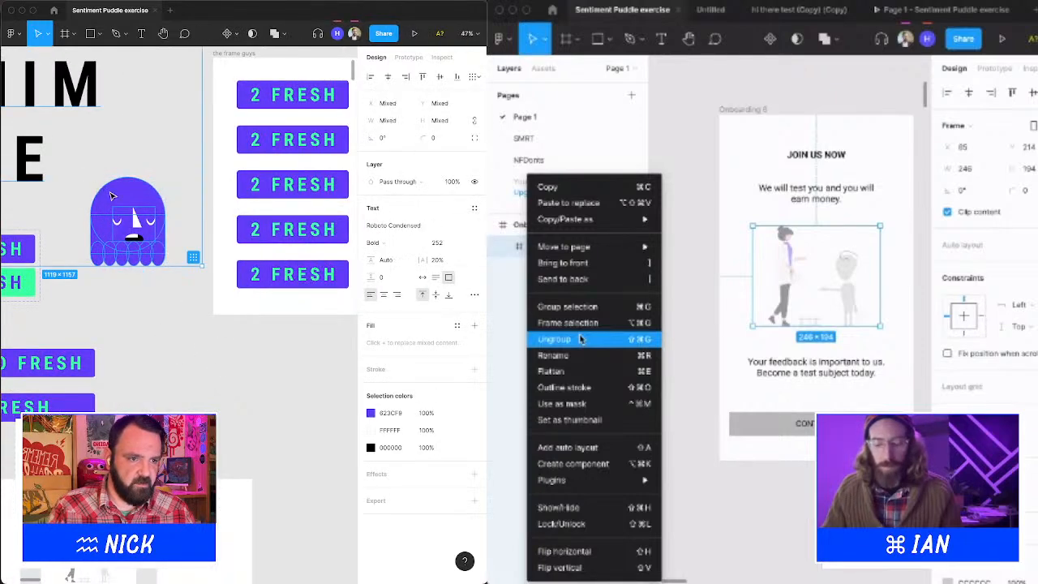
click(192, 254)
click(137, 223)
shift+click(138, 193)
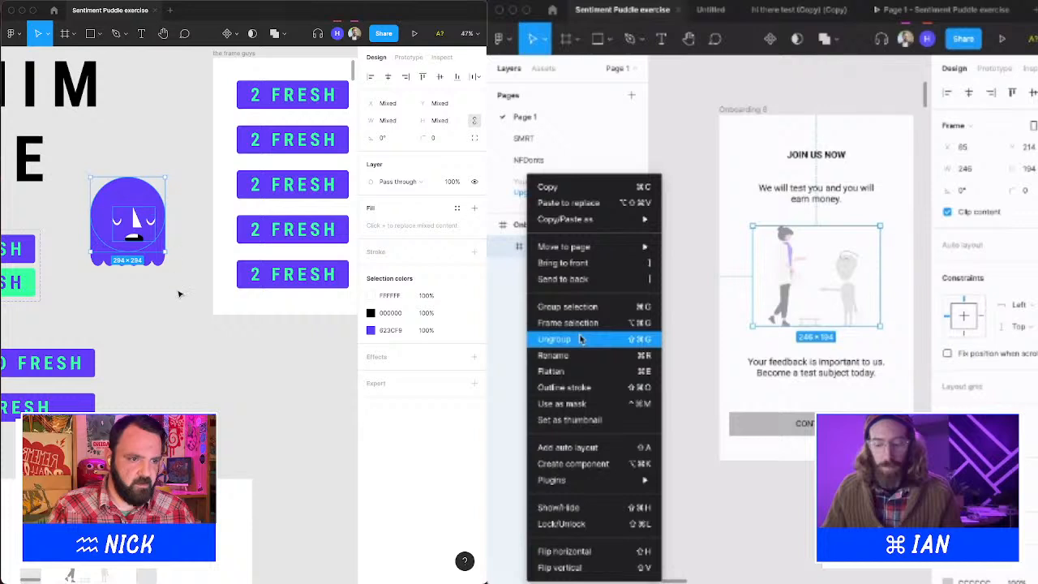
shift+click(159, 235)
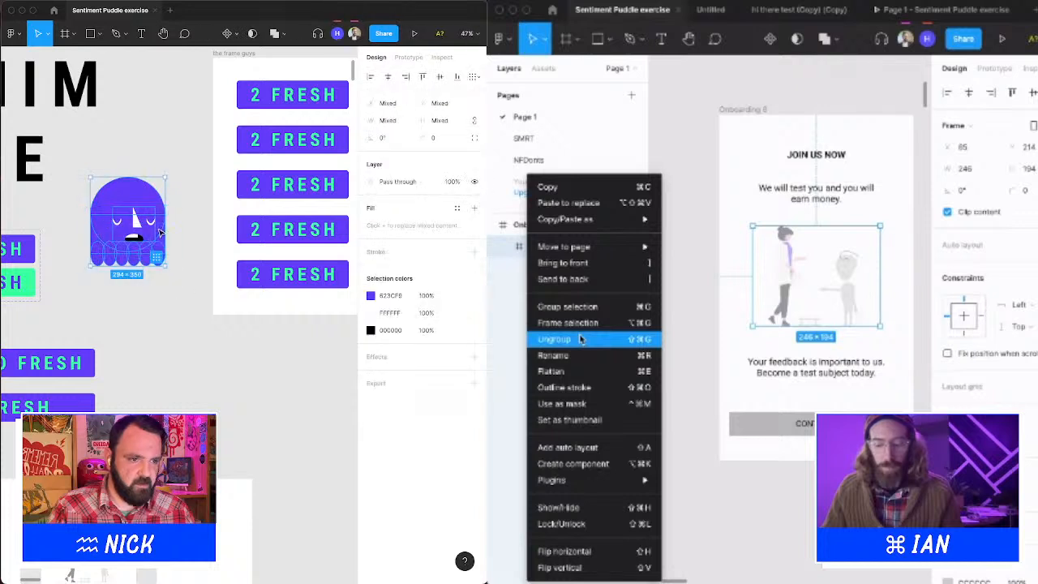
drag(141, 233, 215, 400)
click(247, 390)
scroll(261, 381, right, 1)
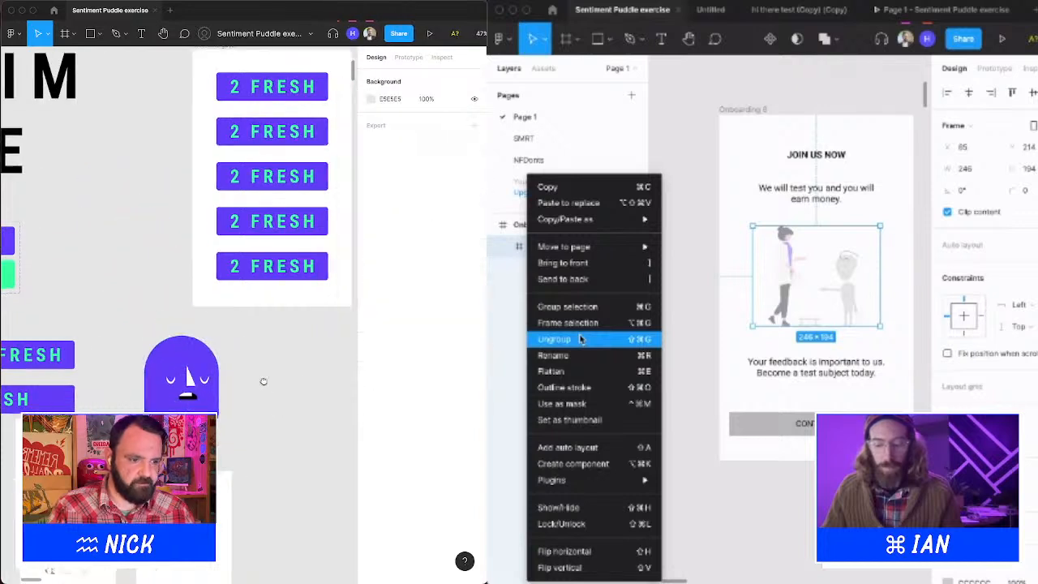
Delete the ghost's face group and group the remaining purple body and scallop shapes.
click(165, 375)
key(Delete)
click(185, 382)
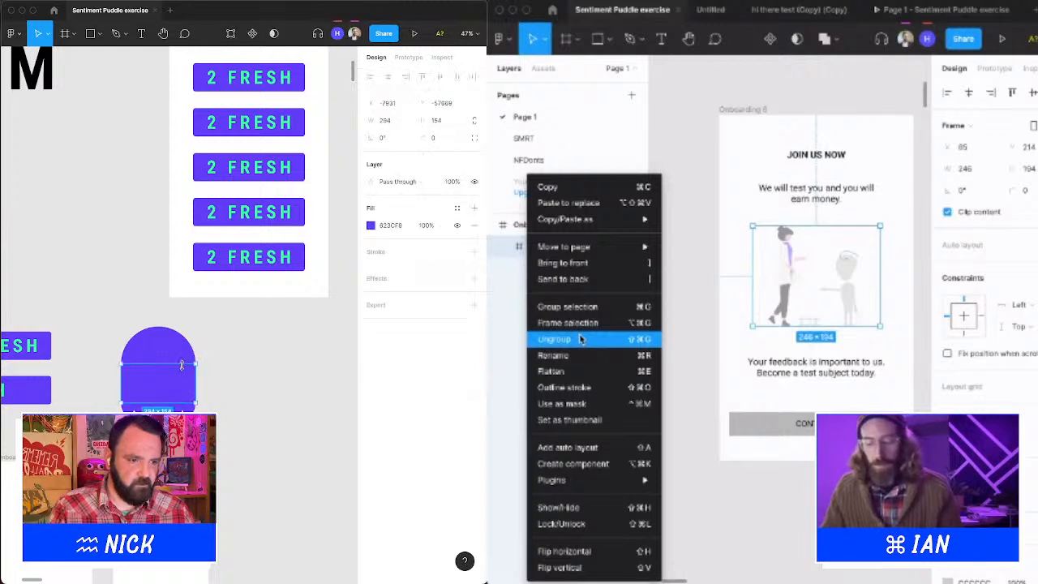
click(212, 428)
drag(214, 428, 102, 327)
key(super+g)
right_click(174, 341)
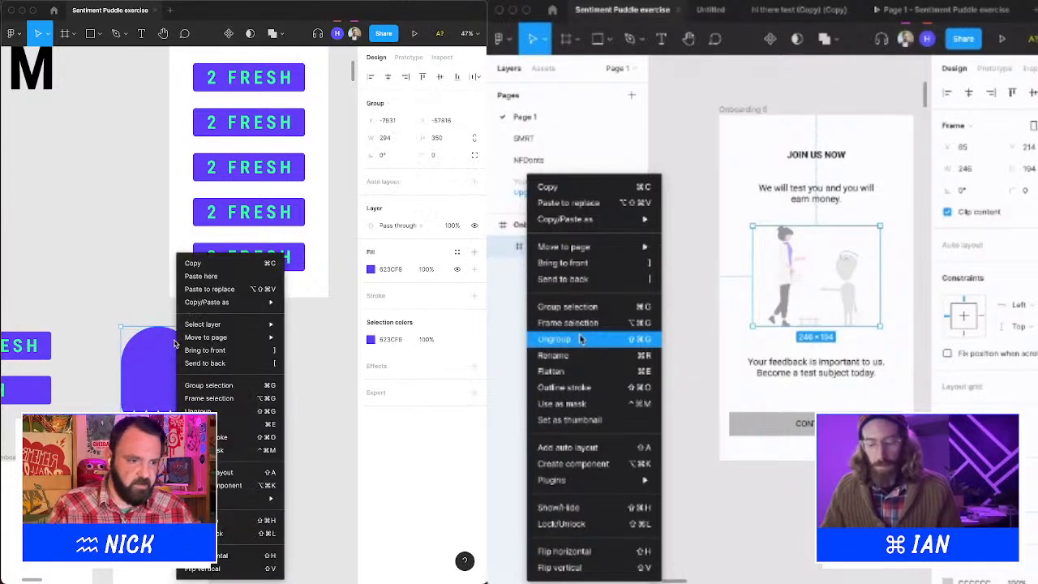
click(235, 398)
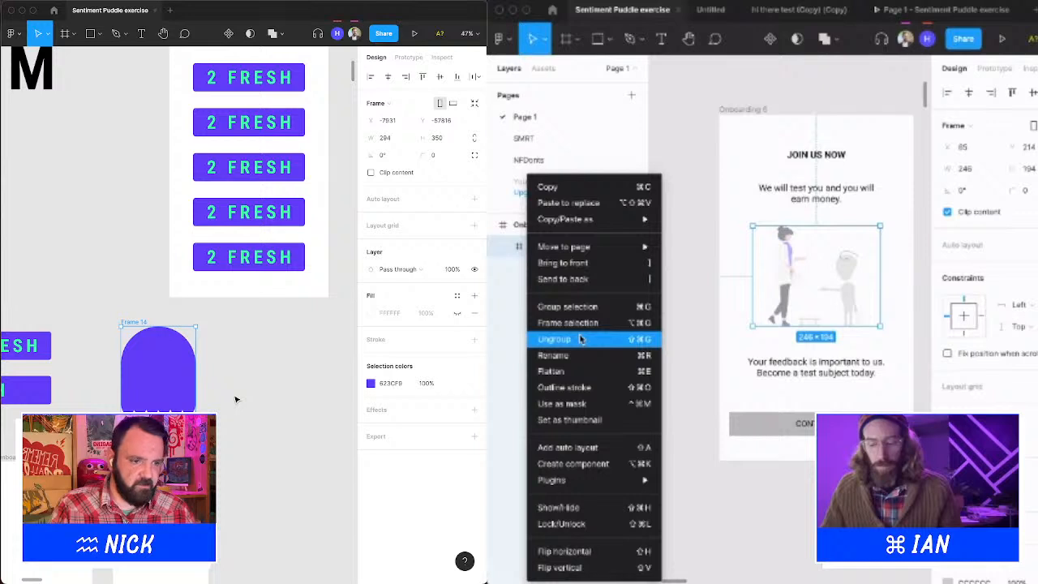
key(super+z)
Turn the ghost body group into a component and move it to the right, under the frame of 2 FRESH buttons.
right_click(179, 380)
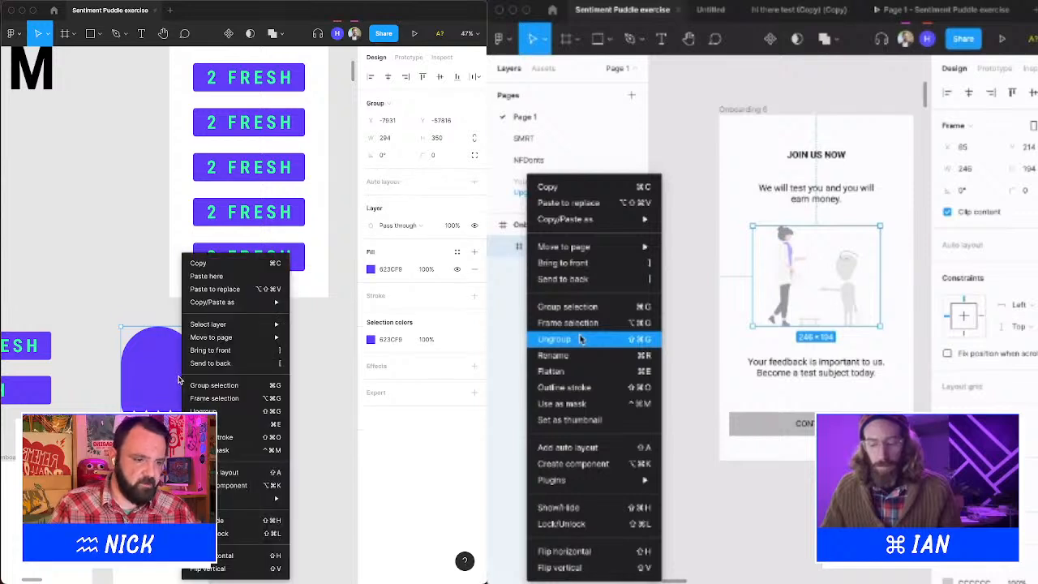
click(231, 485)
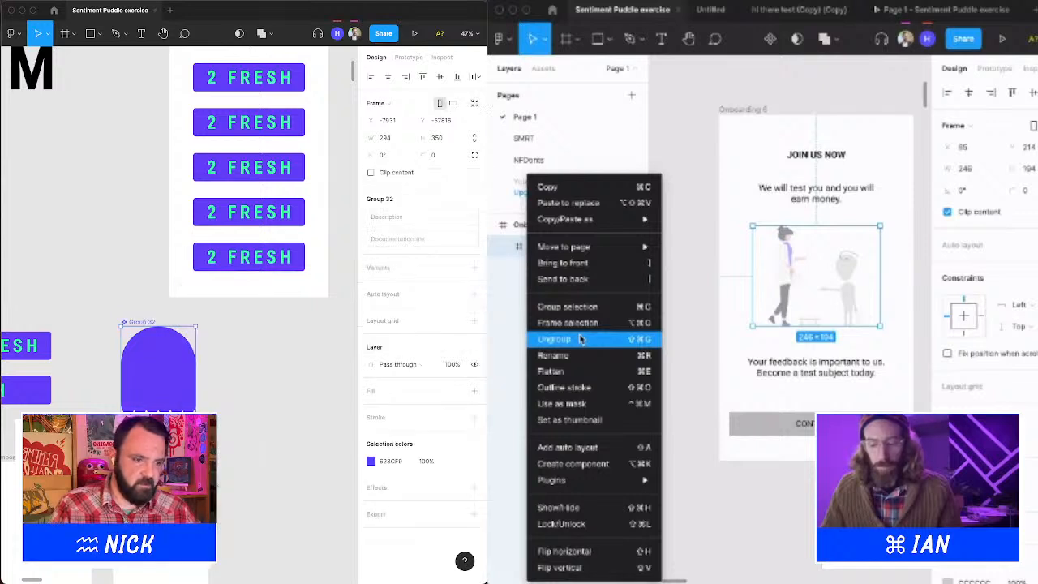
drag(152, 324, 269, 321)
Add a second variant to the ghost component and recolor that variant dark blue 210A81.
click(470, 268)
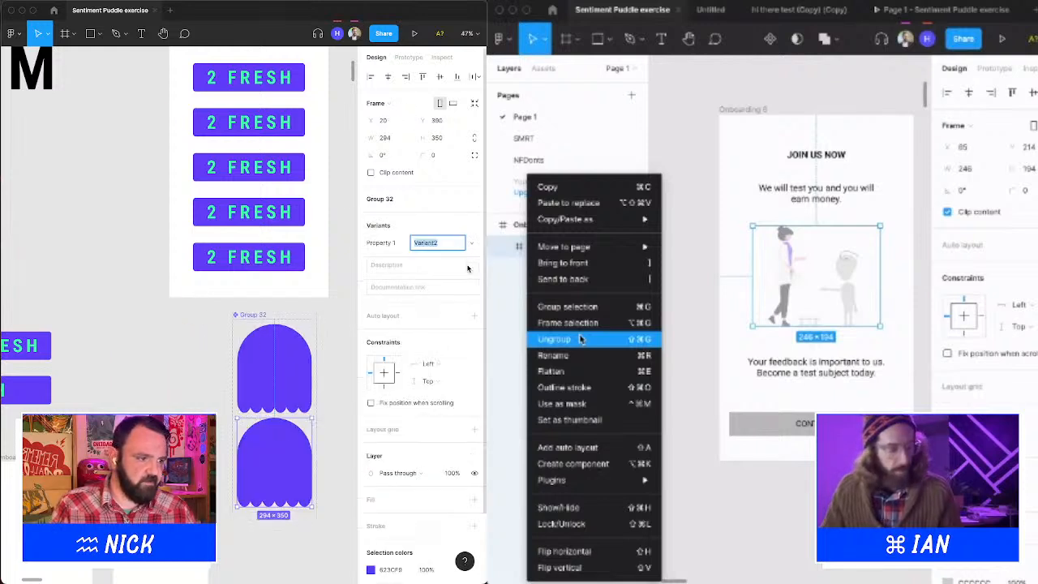
click(371, 571)
drag(333, 329, 334, 338)
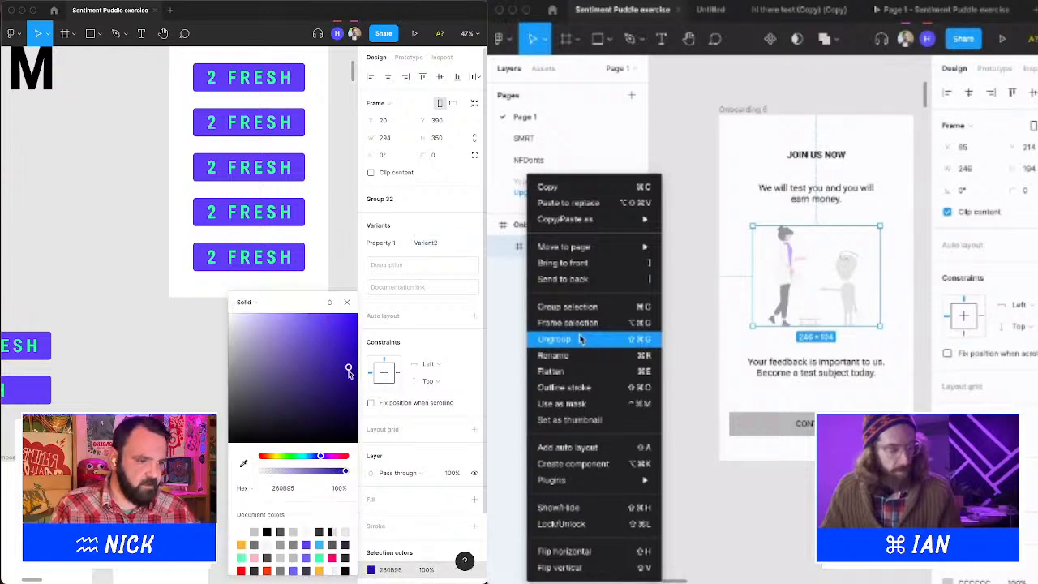
click(347, 302)
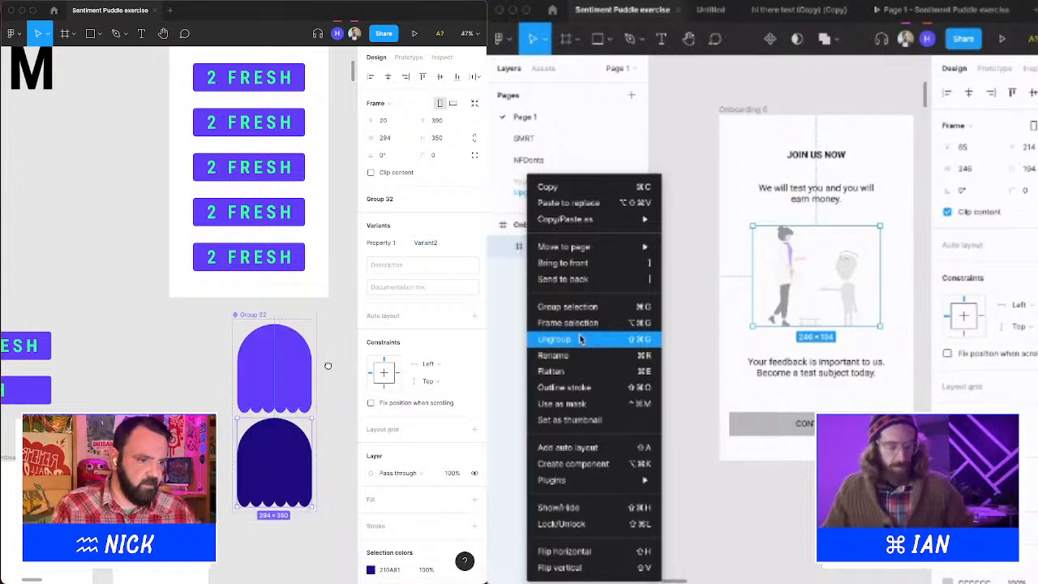
Try using the Onboarding 6 illustration as a mask and undo it.
drag(328, 366, 237, 347)
click(235, 395)
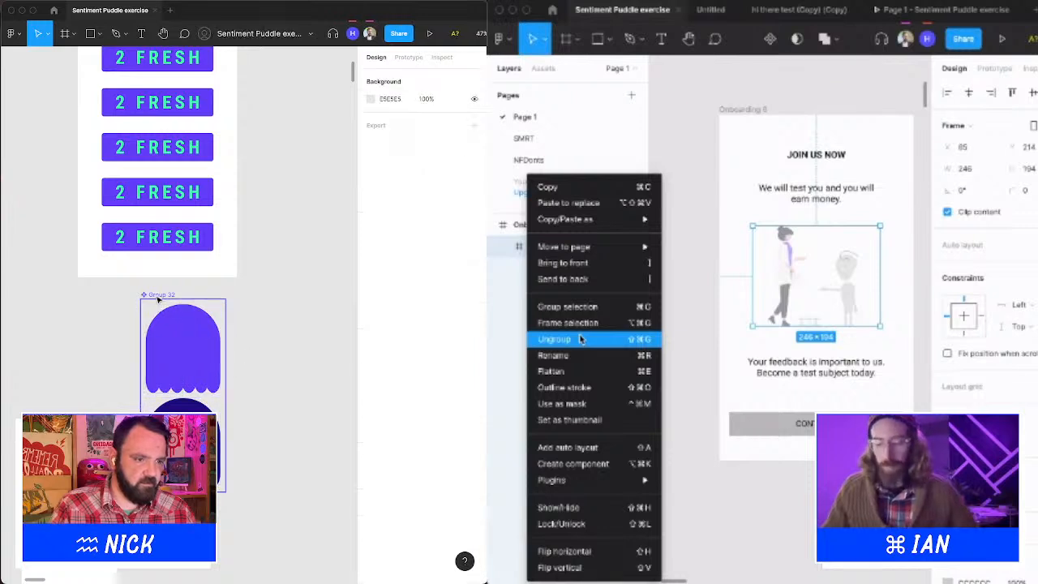
drag(271, 378, 226, 348)
mouse_move(63, 5)
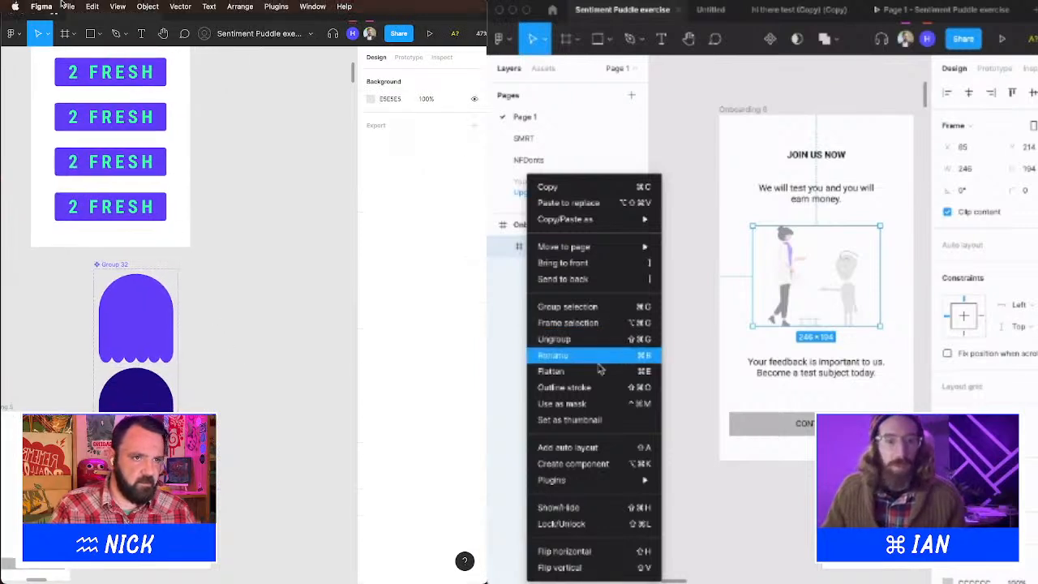
click(618, 403)
key(super+z)
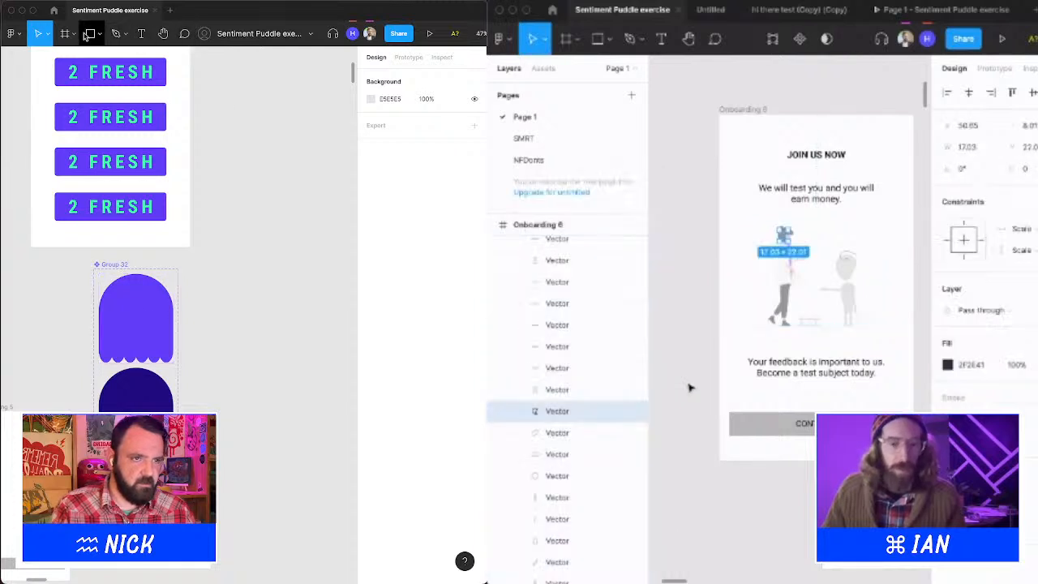
Draw a frame about 582 × 661 beside the ghost component set, and select the Onboarding 6 illustration.
click(67, 34)
click(695, 290)
click(778, 240)
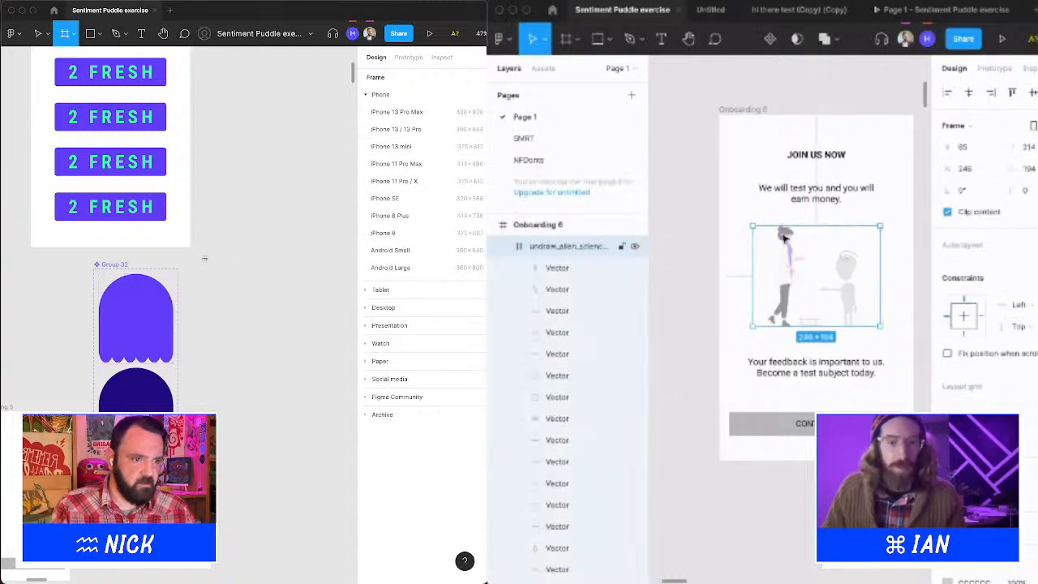
drag(198, 267, 347, 438)
Place an instance of the default purple ghost centered in the new frame, and bring up the Onboarding 4 illustration's layer commands.
scroll(776, 247, down, 5)
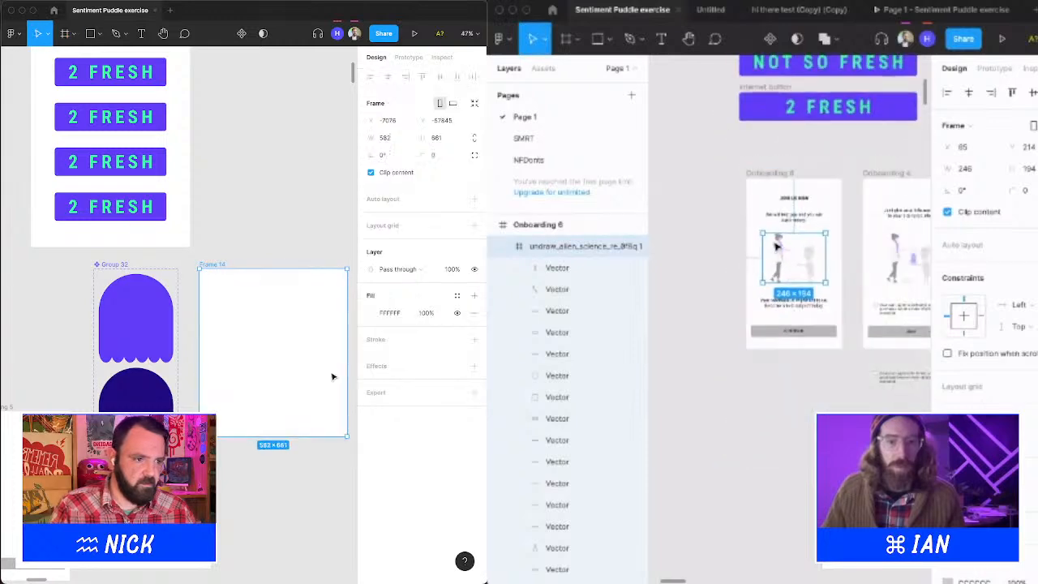
scroll(778, 246, right, 3)
key(alt)
click(780, 245)
drag(118, 316, 256, 338)
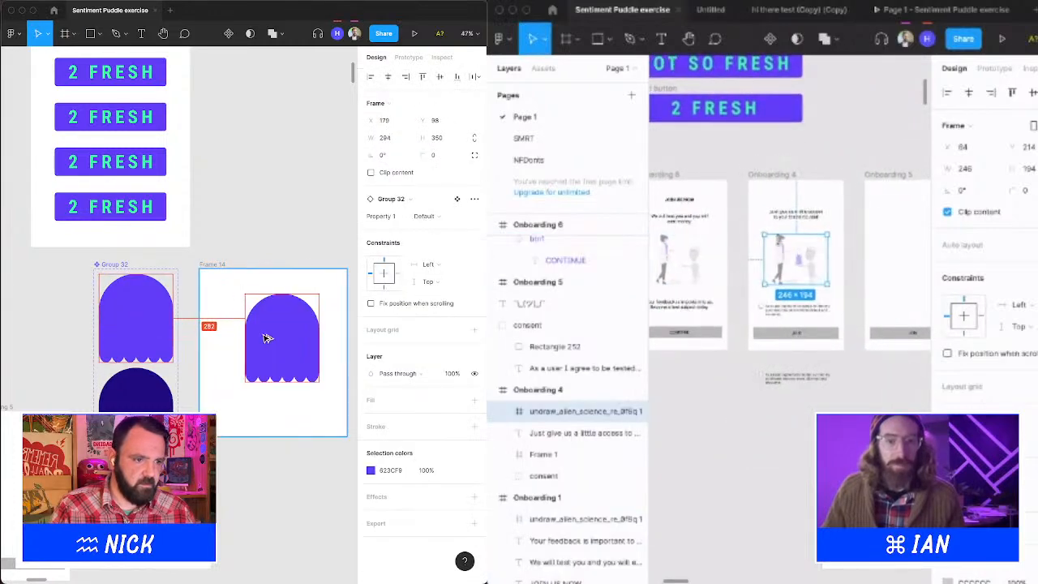
scroll(781, 245, up, 3)
right_click(791, 260)
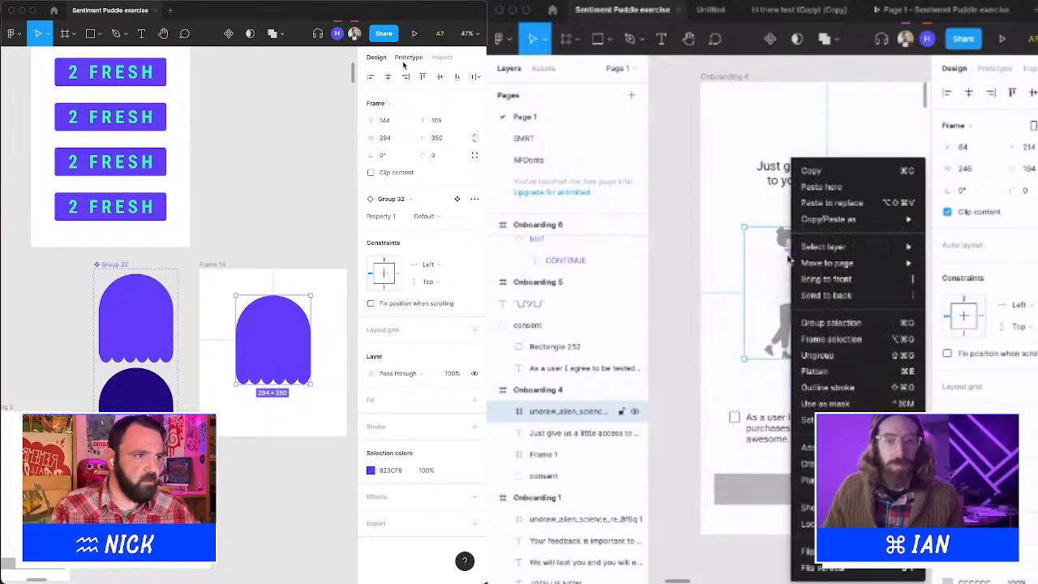
Add a While hovering interaction to the ghost instance that changes it to Variant2.
click(405, 58)
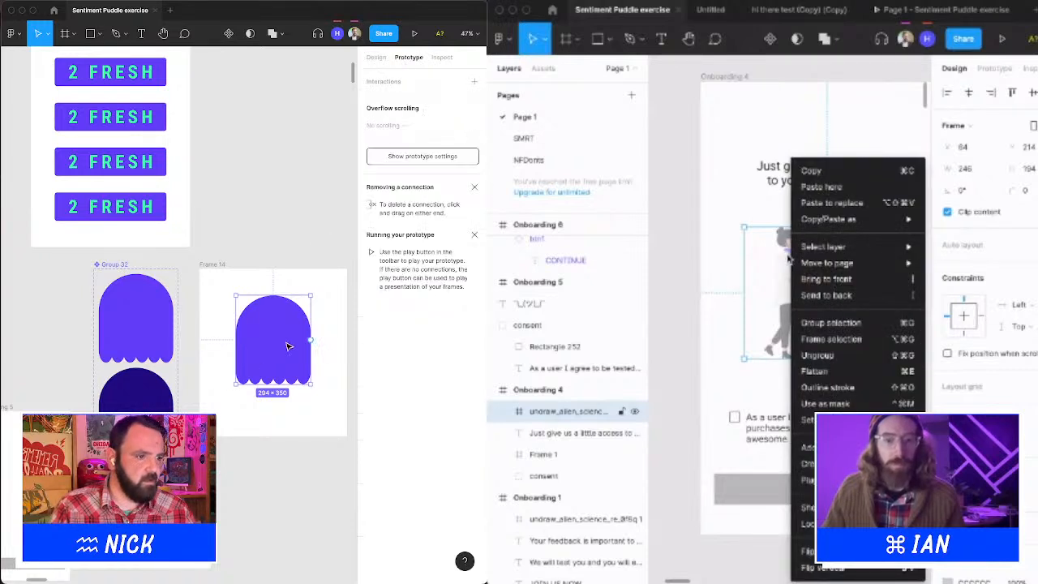
click(474, 81)
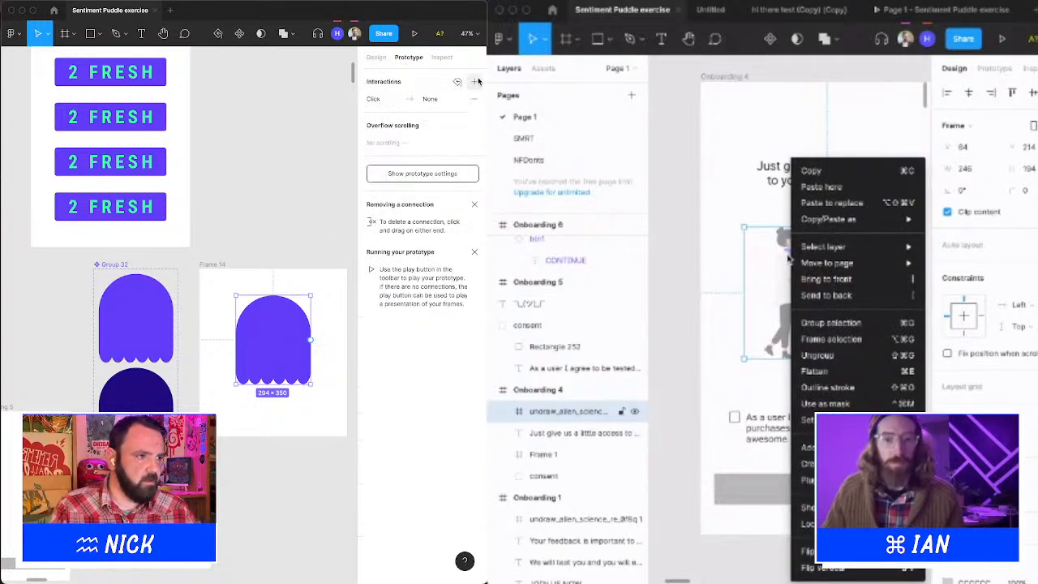
click(393, 99)
click(275, 124)
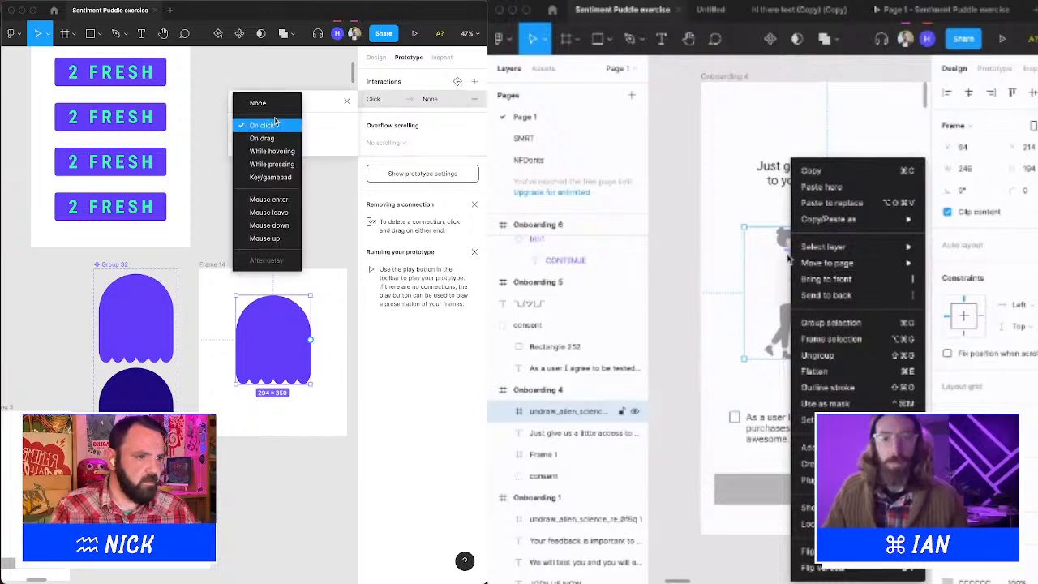
click(279, 151)
click(282, 143)
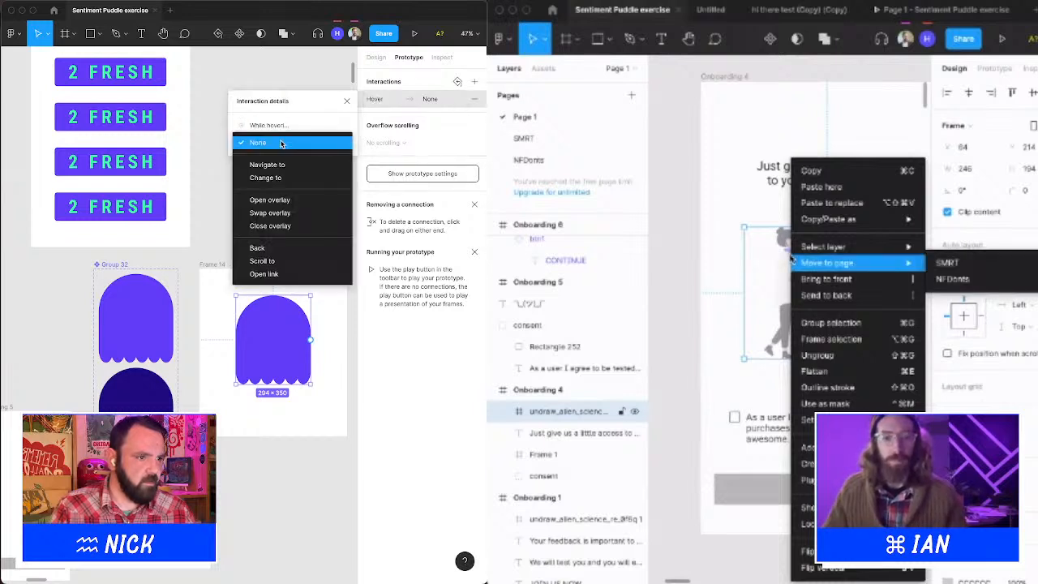
click(280, 178)
click(293, 176)
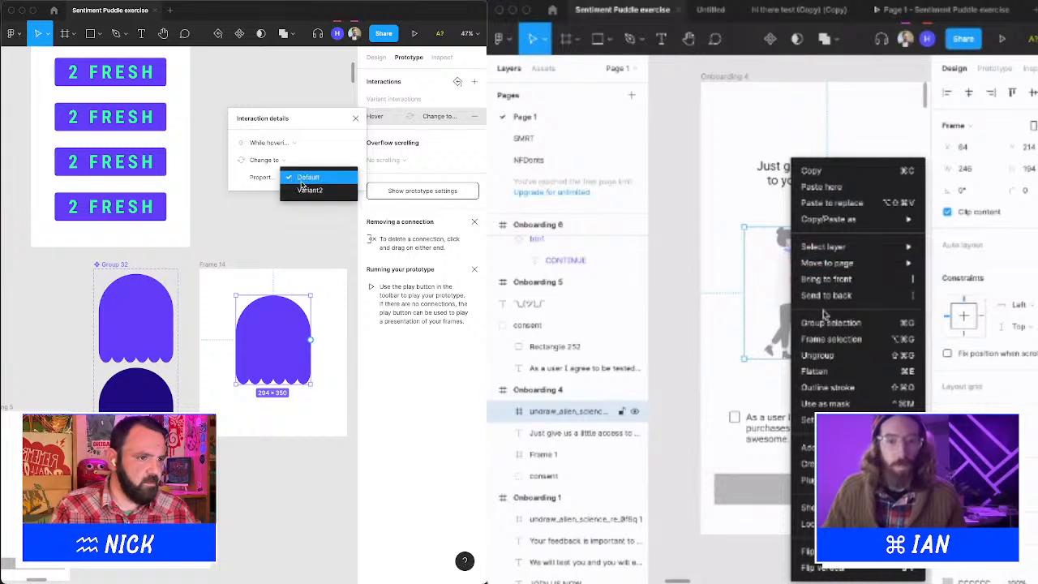
click(302, 189)
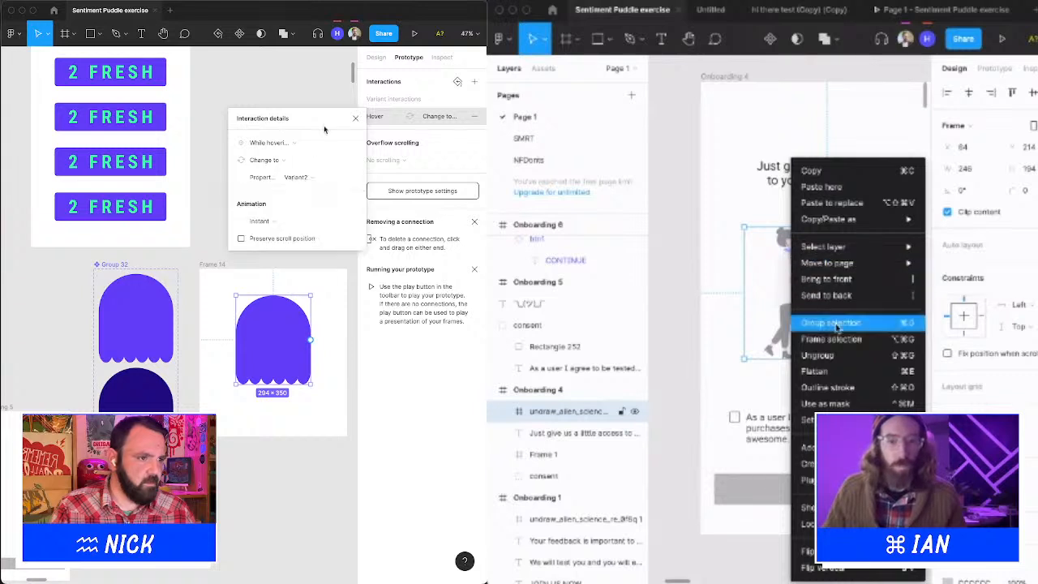
Set the ghost's hover transition to Smart animate and close the Onboarding 4 illustration's layer commands.
click(259, 220)
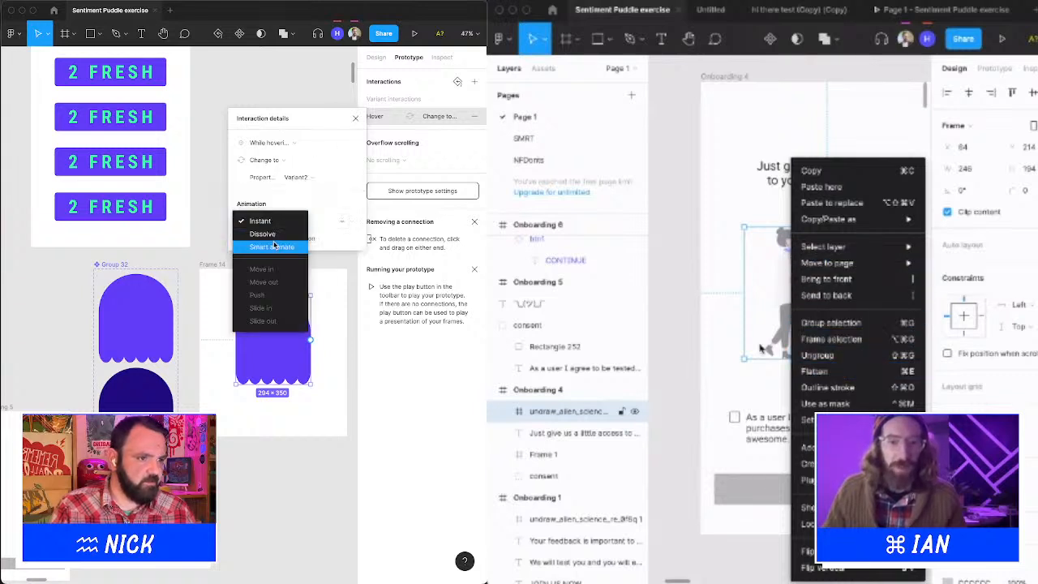
click(273, 246)
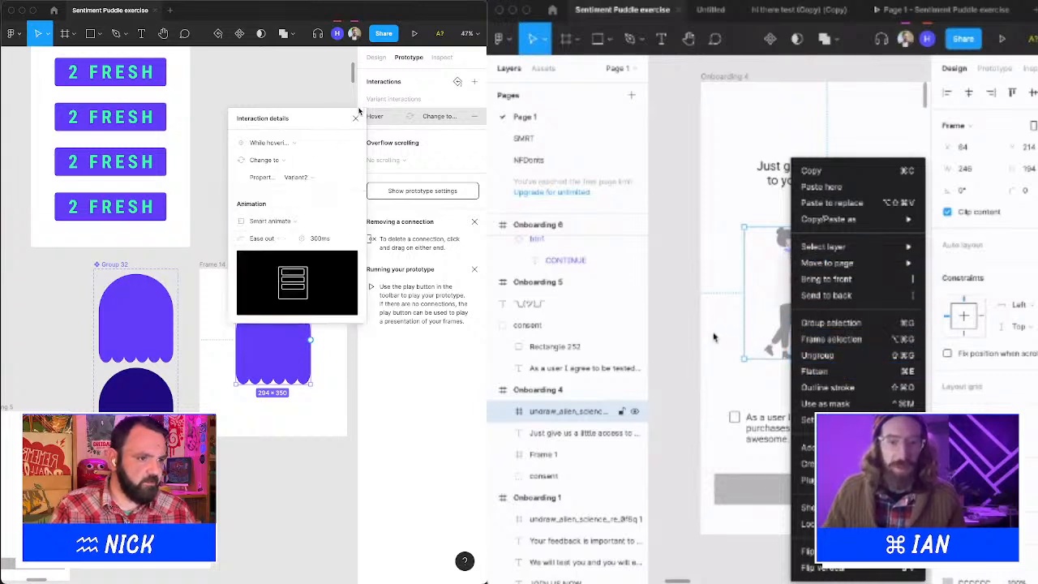
click(716, 338)
click(356, 119)
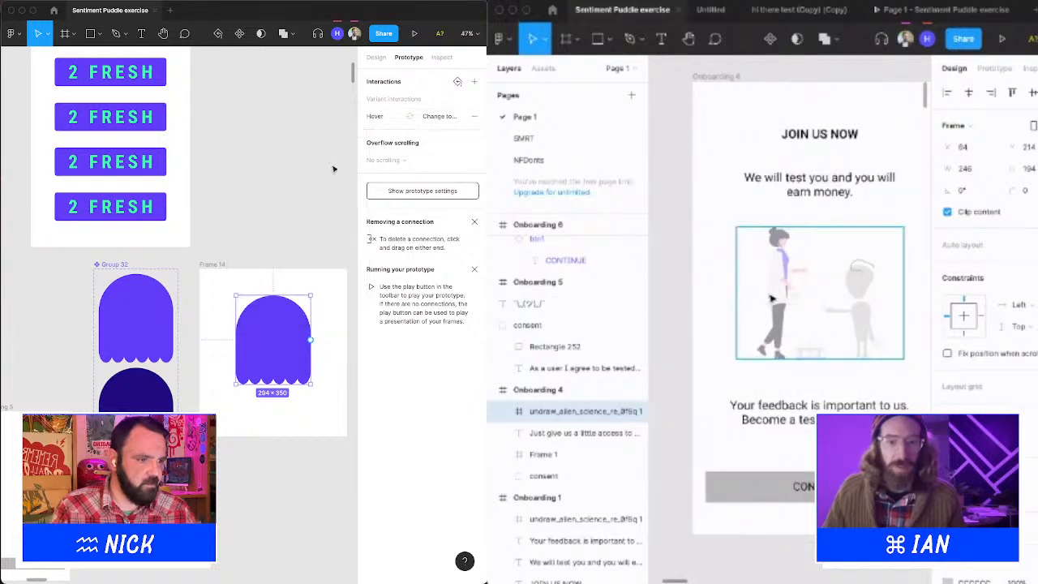
Flatten the Onboarding 6 illustration, and paste the face group onto the purple ghost in its frame, centered on the body.
click(778, 294)
right_click(777, 295)
key(ctrl+v)
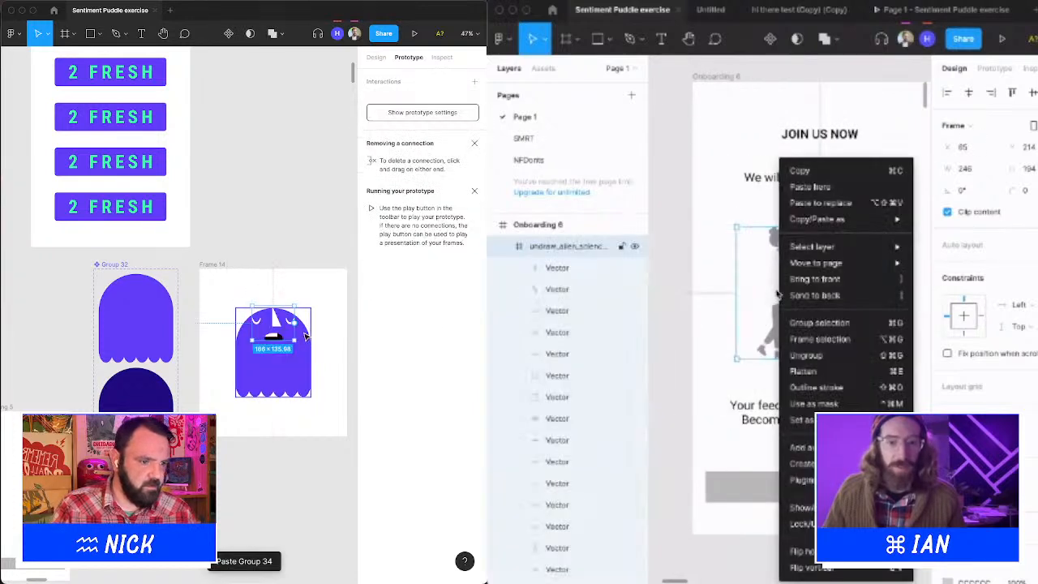
click(878, 373)
drag(274, 348, 278, 355)
scroll(862, 340, right, 5)
scroll(857, 339, left, 3)
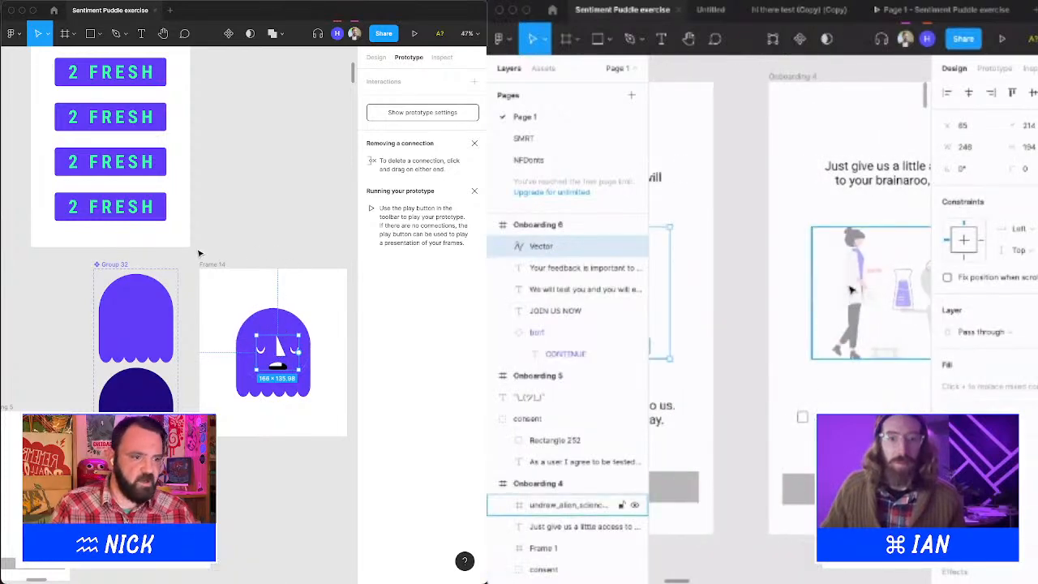
Flatten the Onboarding 4 illustration and make the ghost frame a flow starting point.
right_click(850, 289)
key(Escape)
click(475, 81)
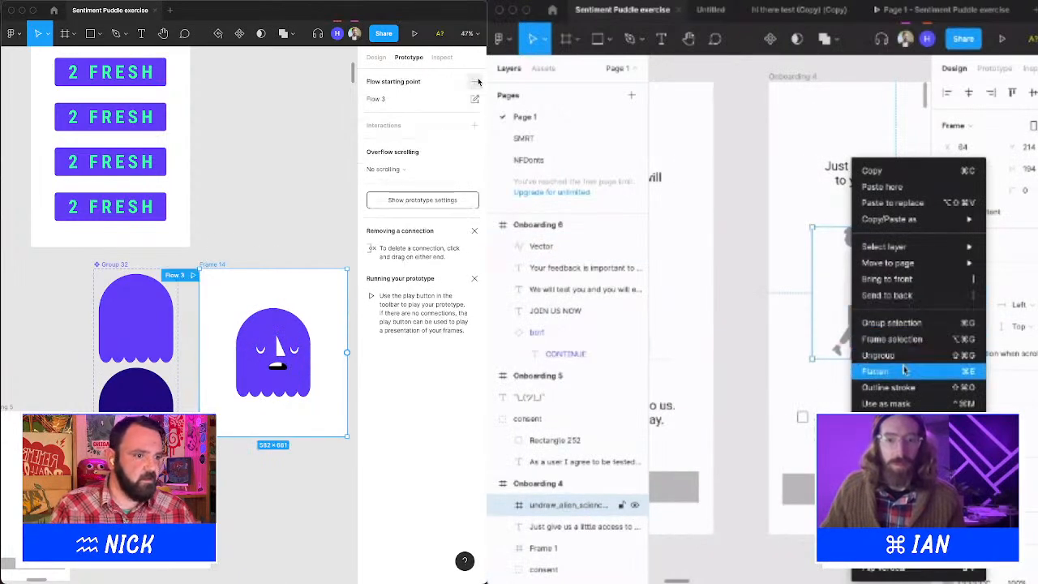
click(888, 371)
Preview the ghost frame and the onboarding flow as running prototypes, and return from the ghost preview to the design file.
click(411, 34)
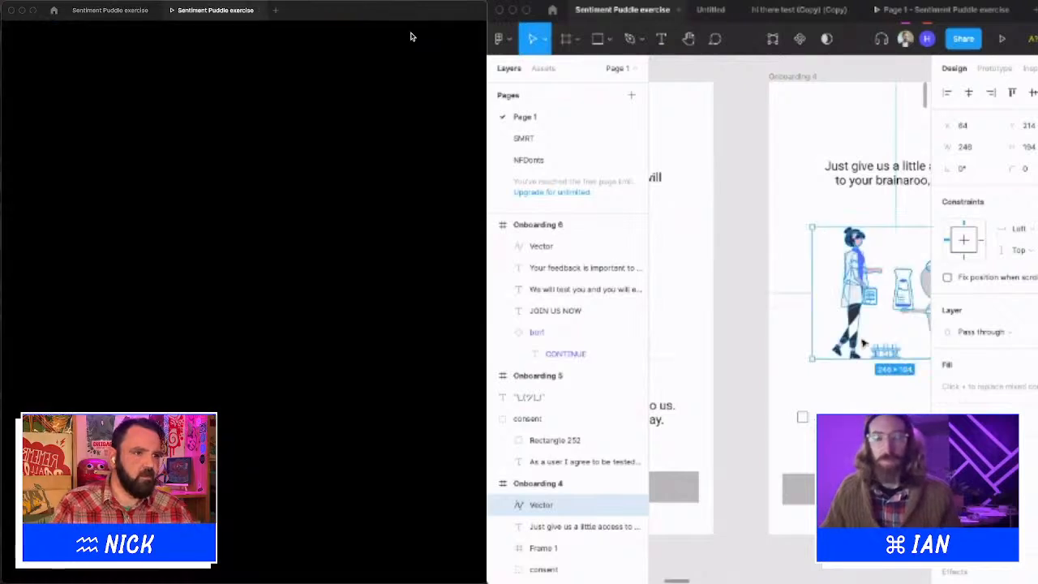
scroll(846, 255, left, 1)
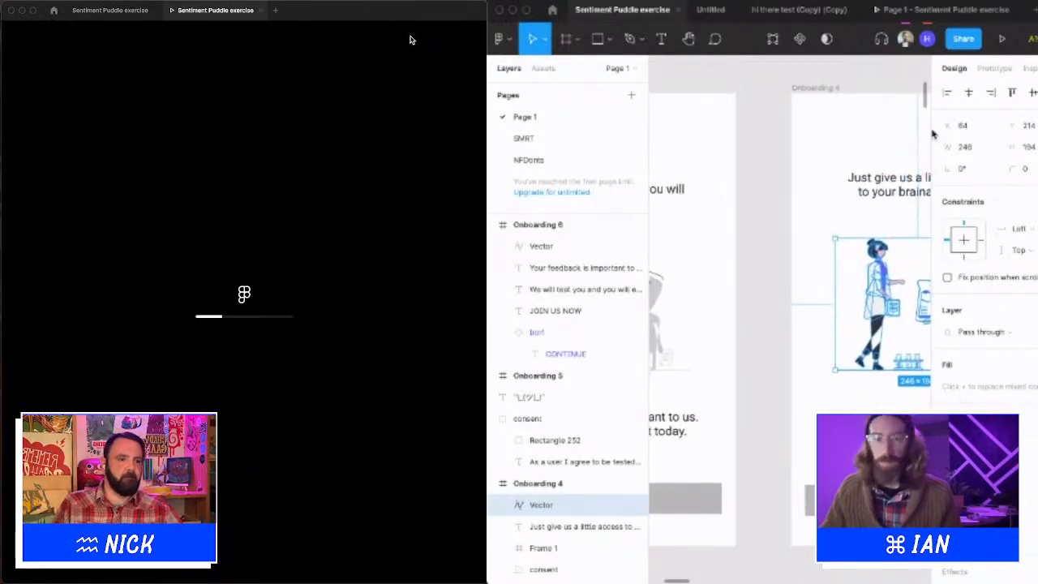
click(1001, 45)
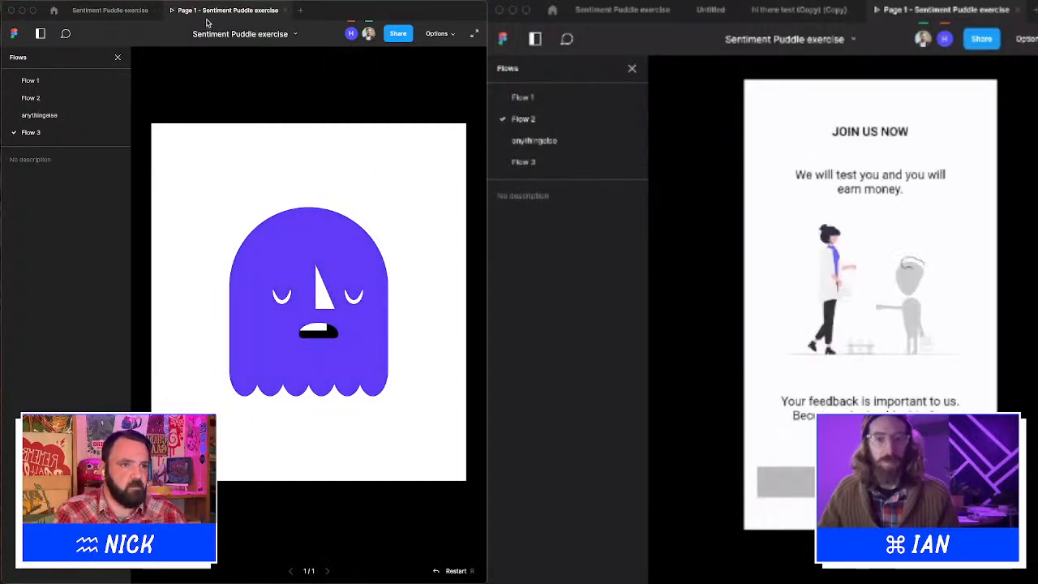
click(286, 9)
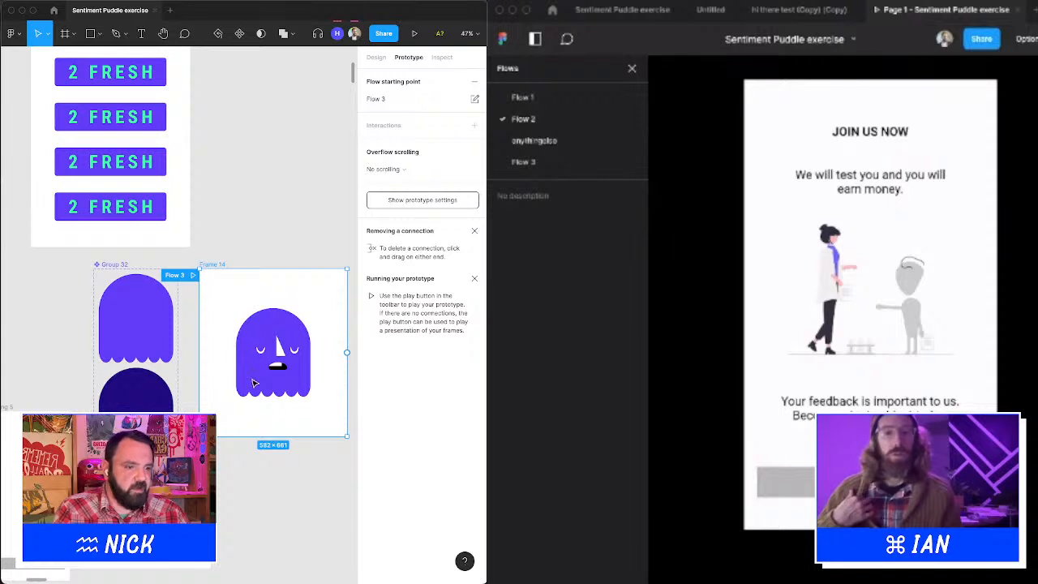
Recolor the ghost component's second variant bright pink FF1CCD.
click(136, 412)
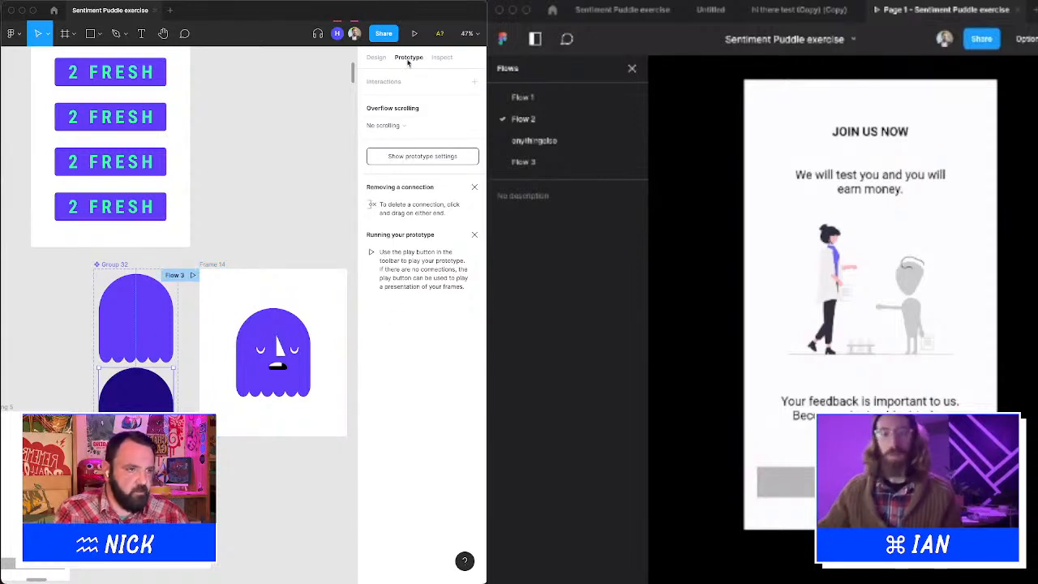
click(376, 58)
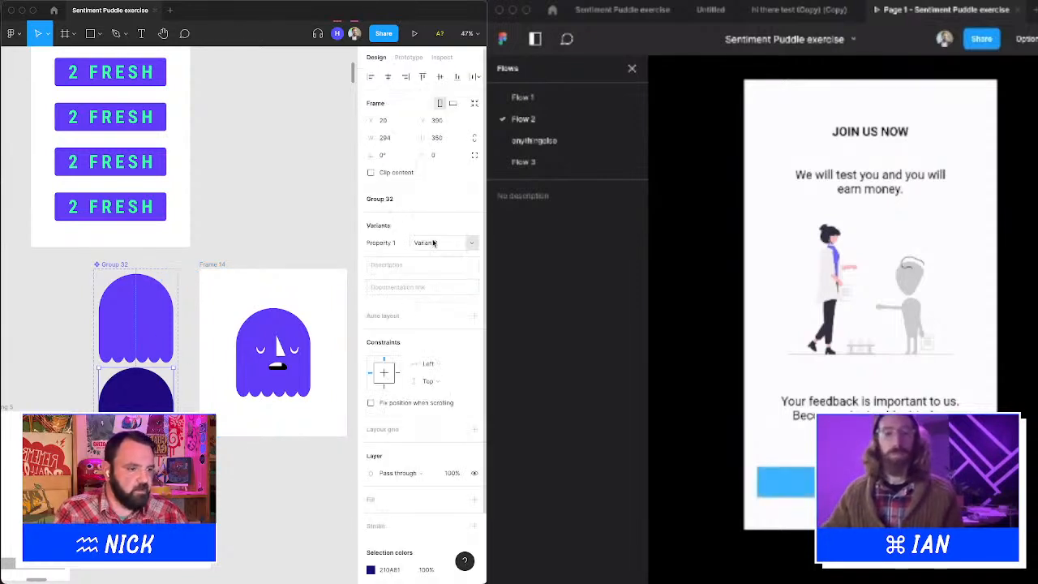
click(371, 569)
click(336, 457)
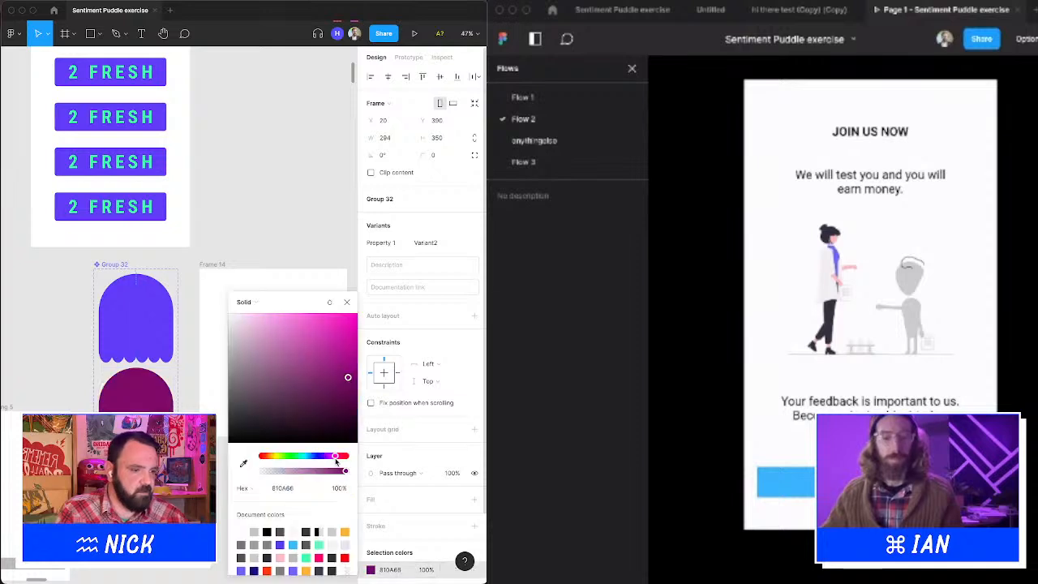
click(364, 351)
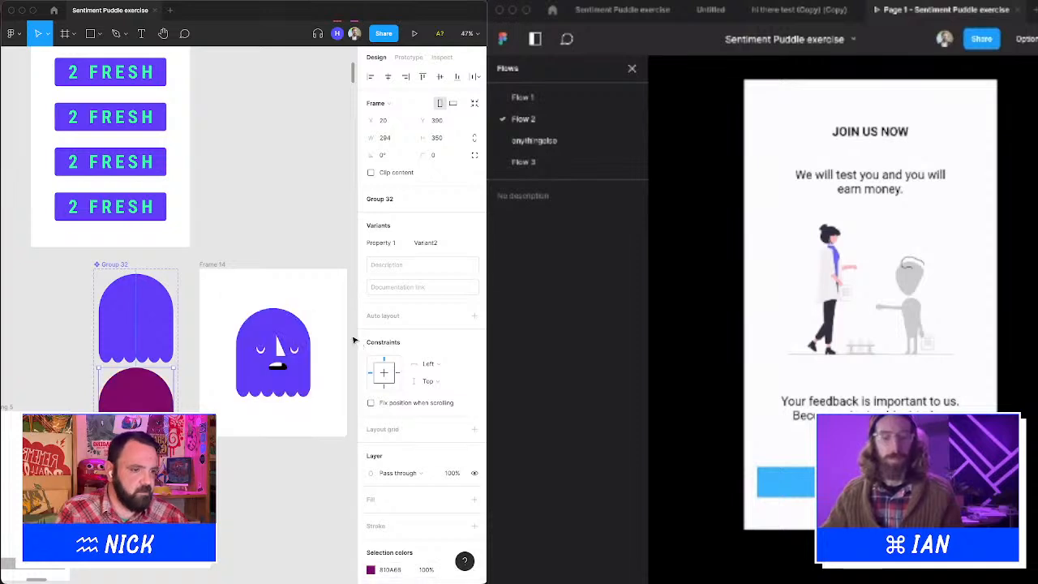
click(372, 569)
drag(348, 328, 343, 309)
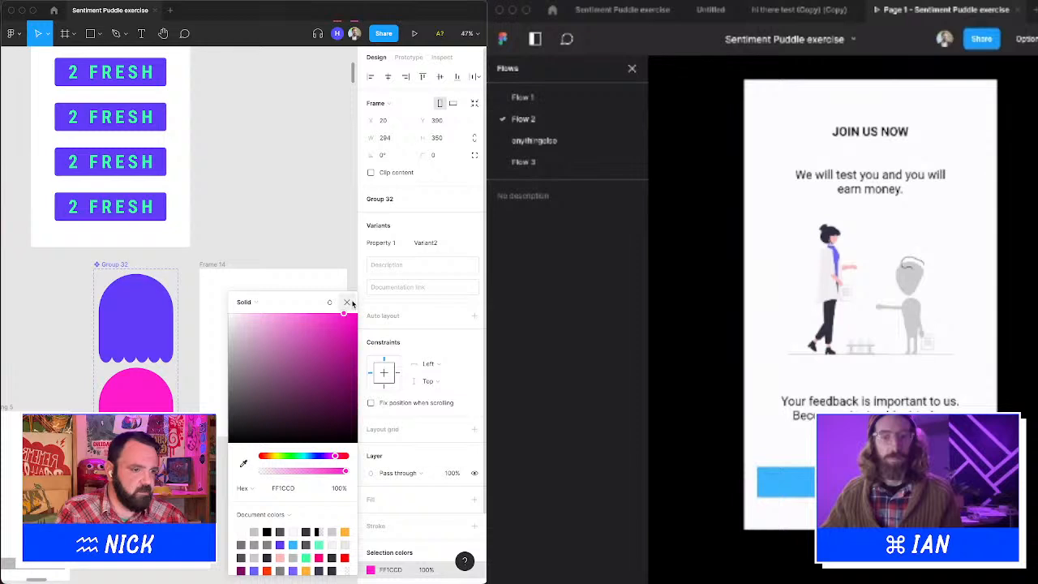
click(347, 302)
click(341, 133)
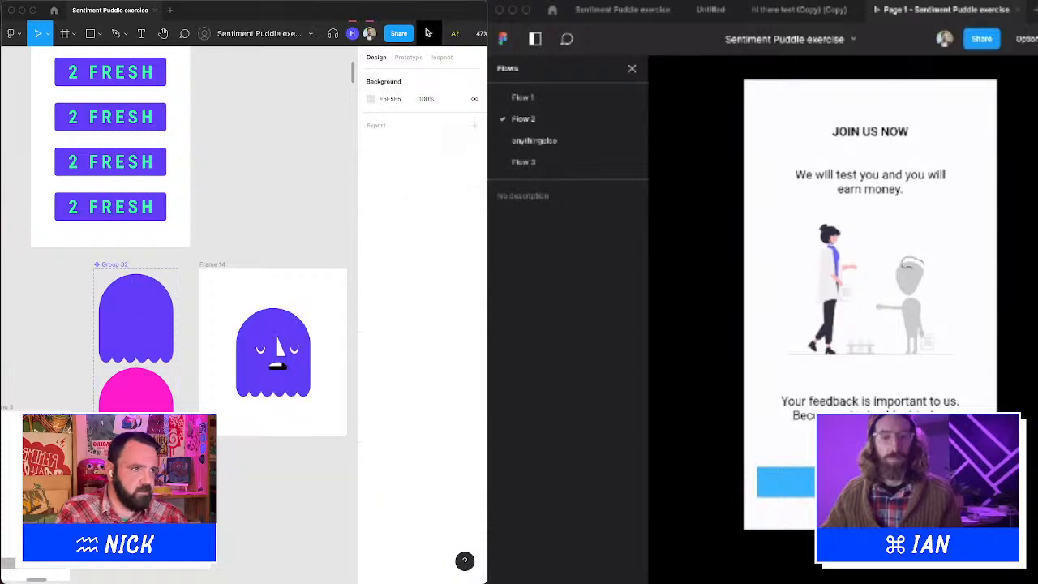
Preview the ghost frame's Flow 3 prototype, and close both previews to return to the design files.
click(427, 32)
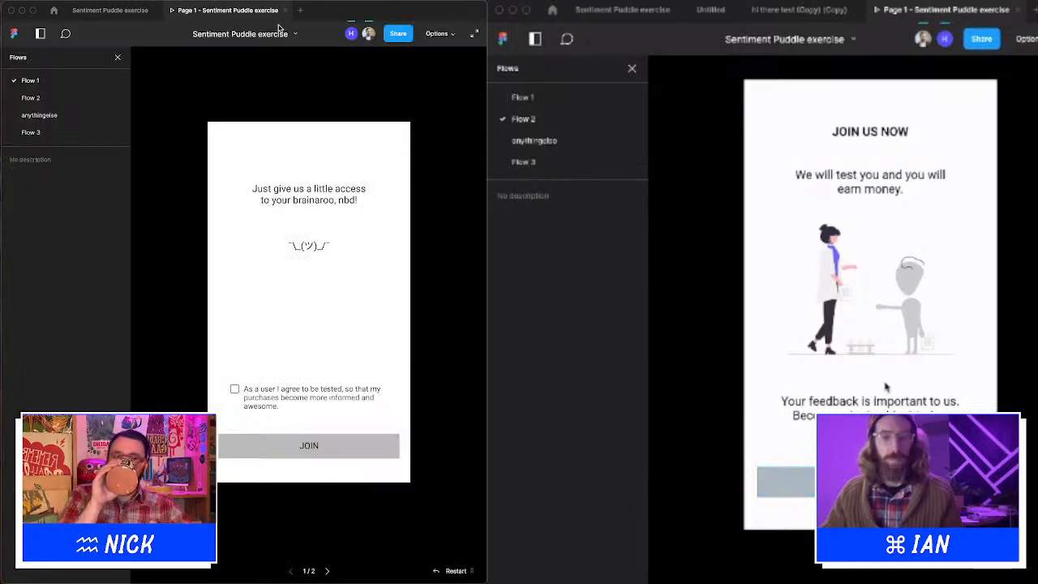
click(285, 11)
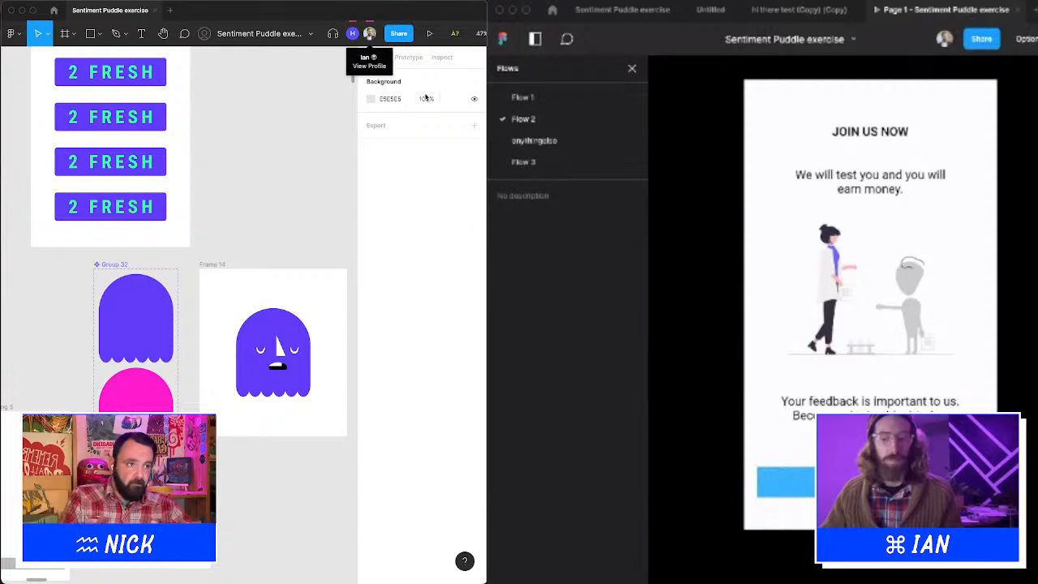
click(410, 57)
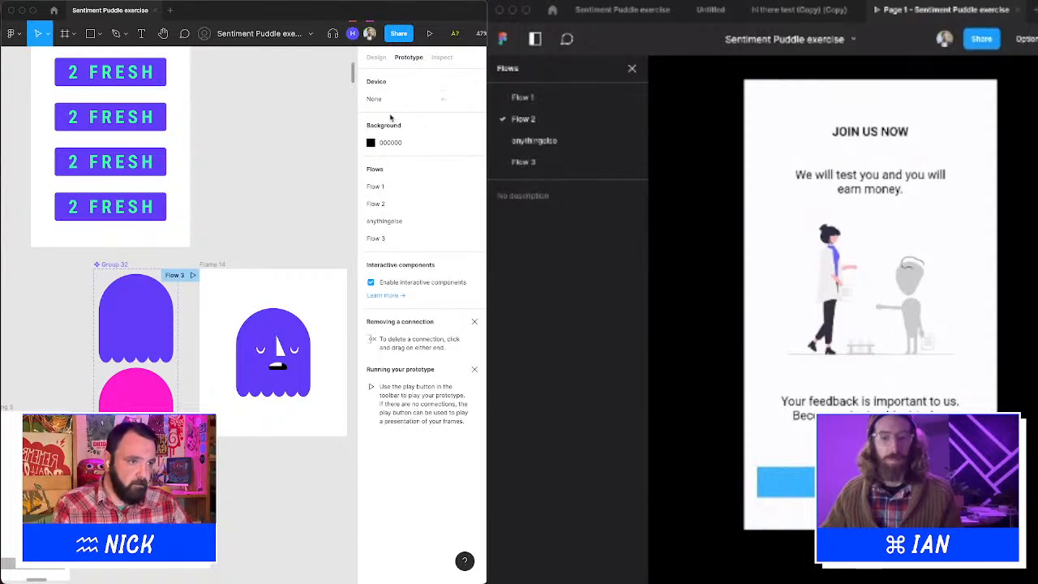
click(192, 276)
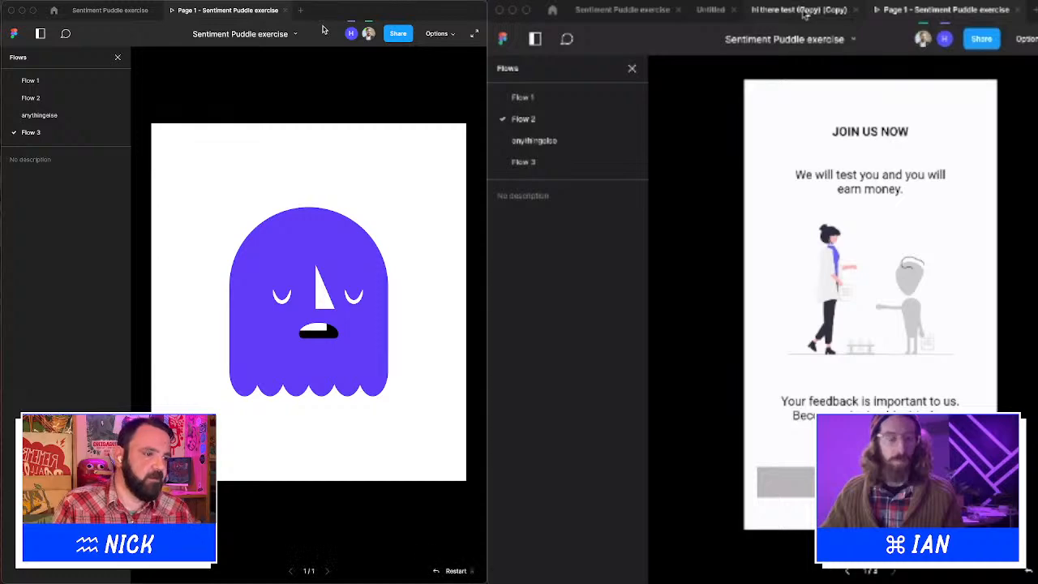
click(617, 10)
click(284, 11)
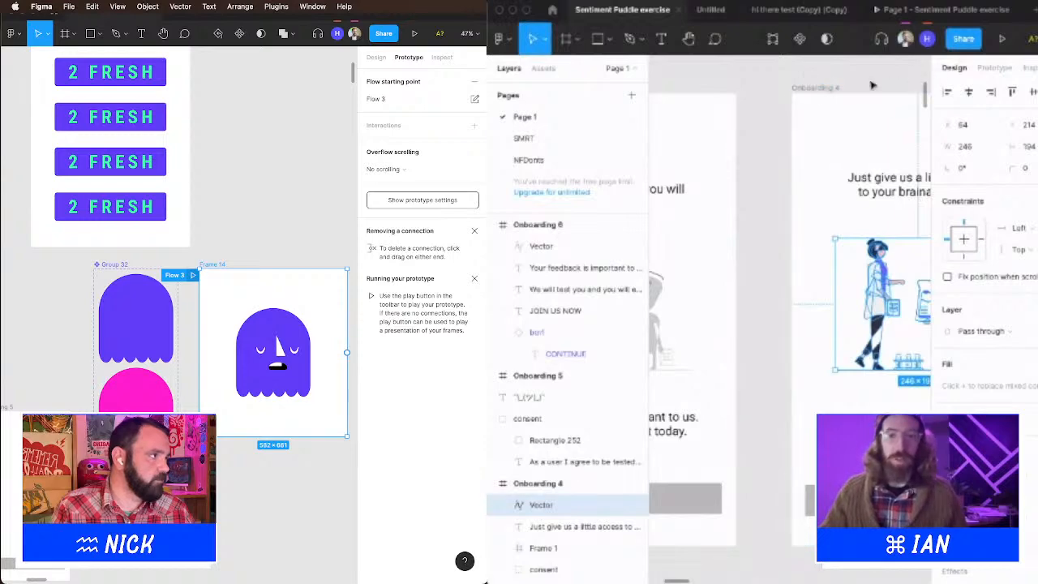
Rename the ghost's frame "ghost guy".
click(302, 241)
scroll(801, 81, left, 5)
double_click(208, 265)
scroll(801, 81, down, 10)
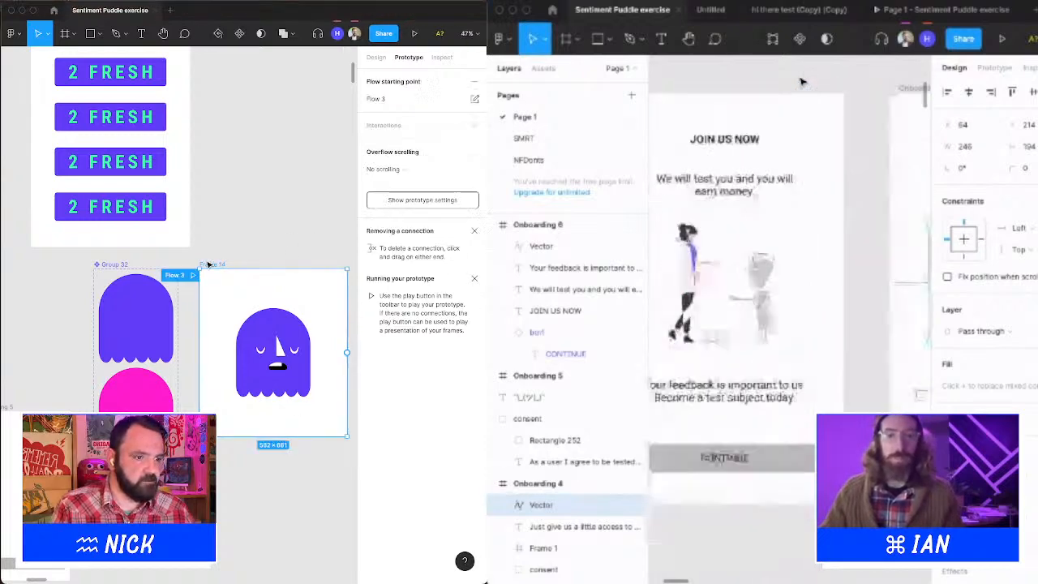
scroll(800, 81, up, 5)
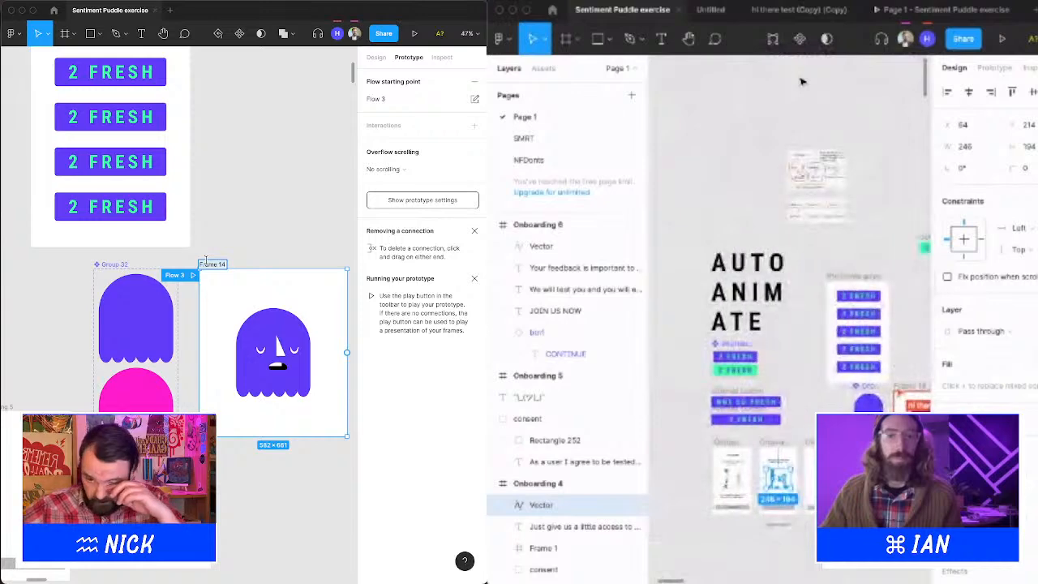
scroll(801, 81, down, 2)
text(ghost guy)
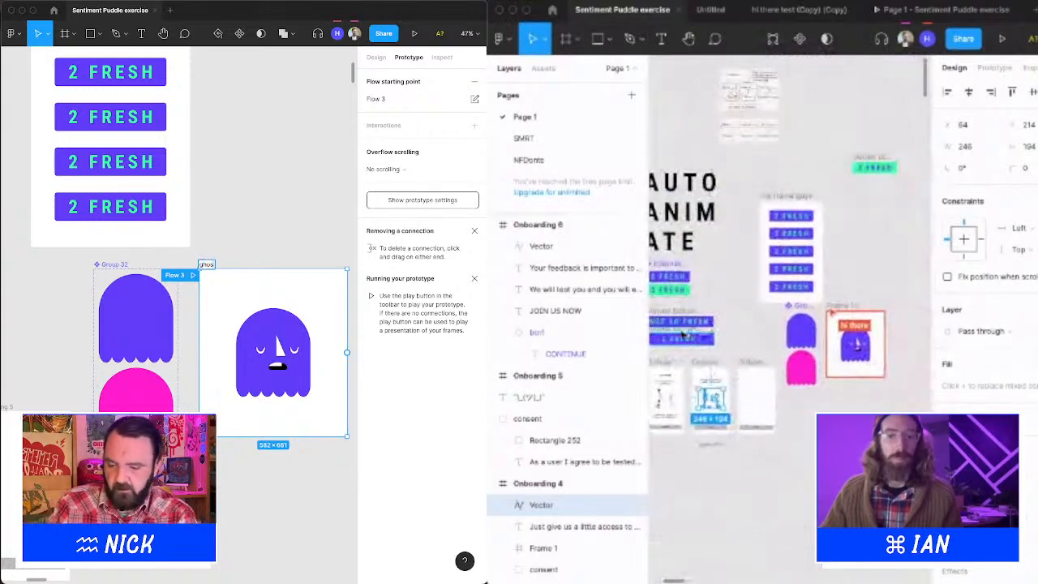
key(Return)
scroll(695, 364, down, 2)
click(294, 239)
Move the ghost component set and the ghost guy frame down beside the Onboarding 5 frame.
scroll(692, 360, left, 2)
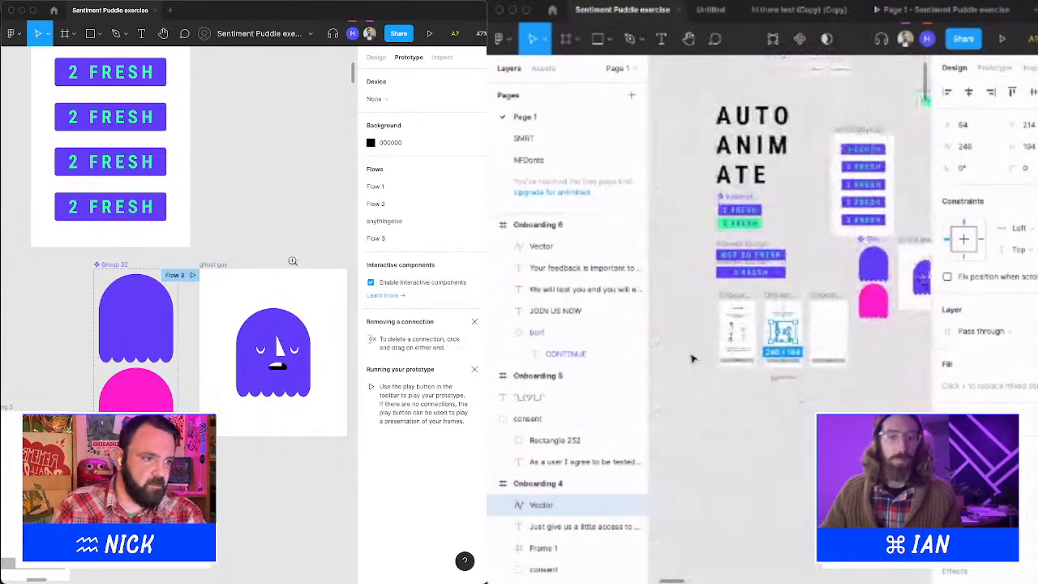
scroll(292, 273, down, 5)
drag(306, 291, 295, 280)
scroll(744, 358, up, 5)
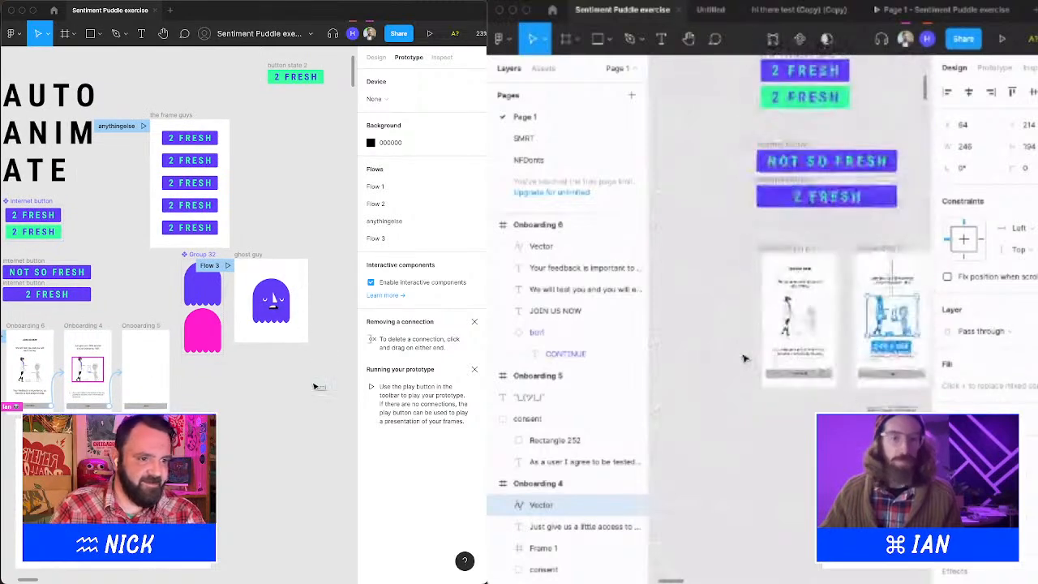
drag(326, 390, 220, 331)
click(218, 289)
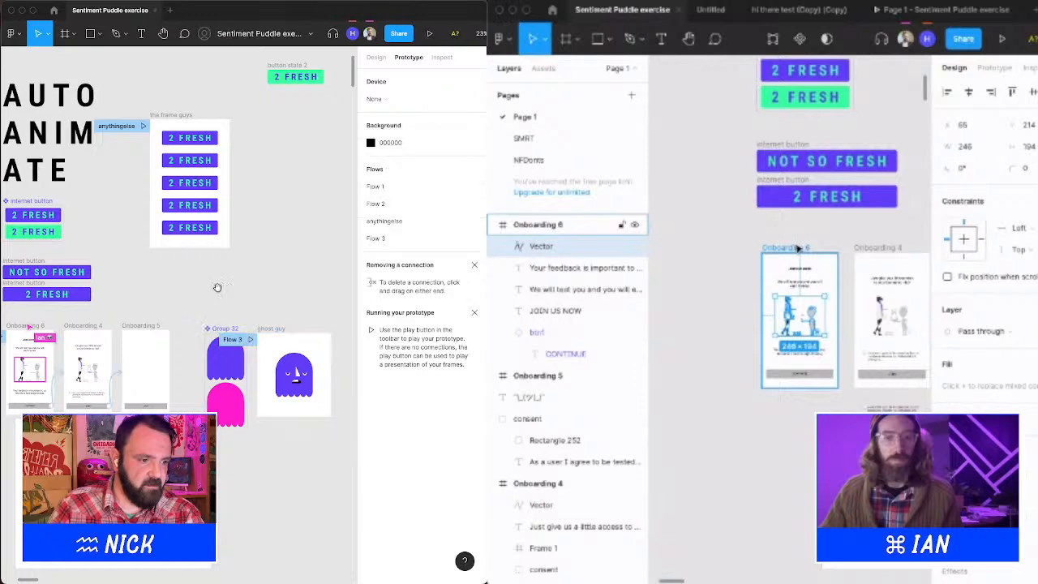
Inspect the flattened Onboarding 6 vector's properties and CSS code, and bring the onboarding frames into closer view.
drag(218, 287, 263, 268)
click(1029, 68)
drag(30, 286, 264, 455)
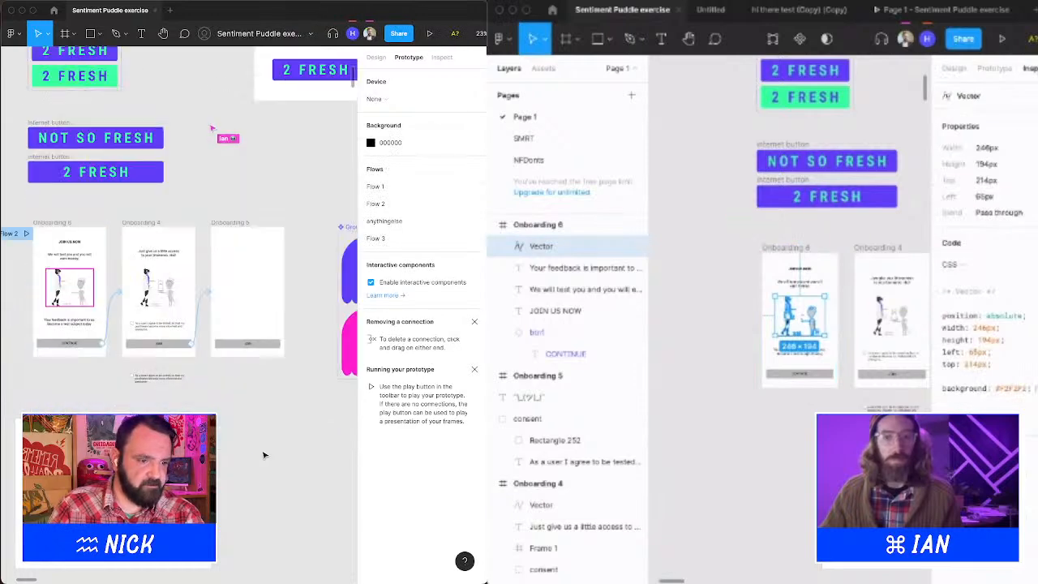
drag(217, 319, 293, 340)
click(954, 69)
drag(56, 199, 282, 374)
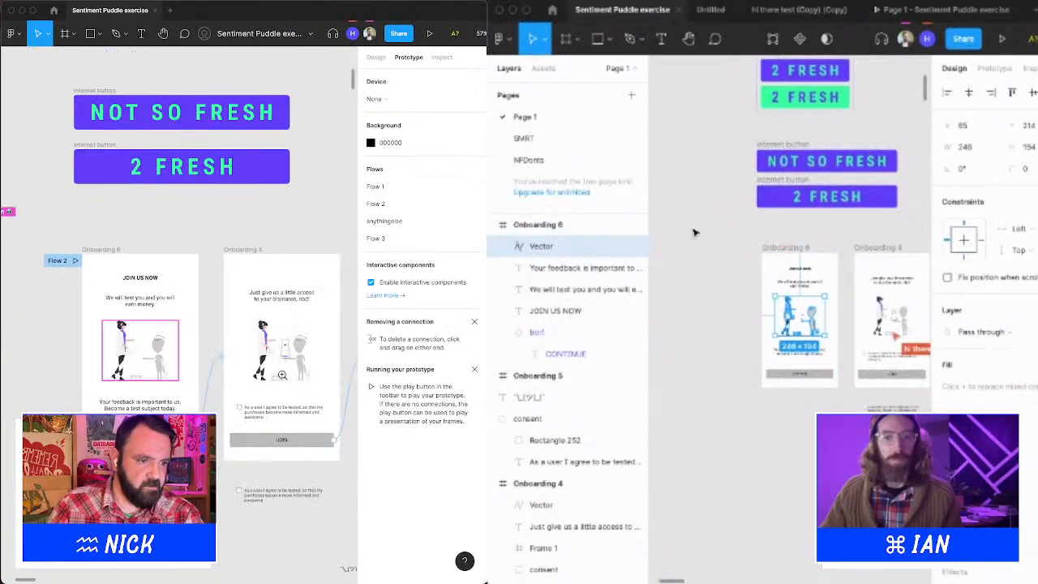
Open the Onboarding 4 illustration for vector editing and select the points of the flask above the grey figure's hand.
click(694, 233)
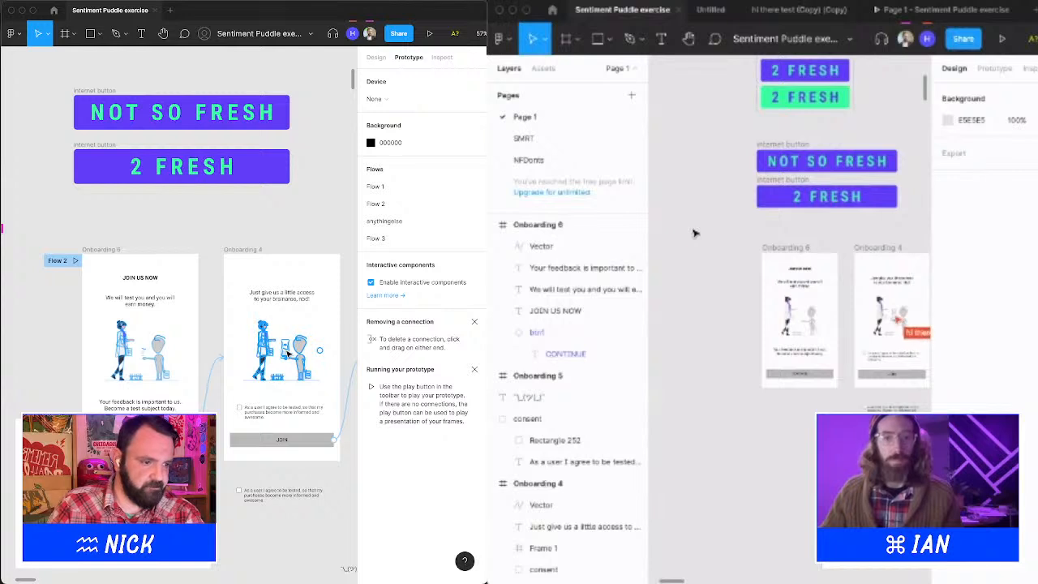
double_click(288, 355)
drag(261, 314, 327, 395)
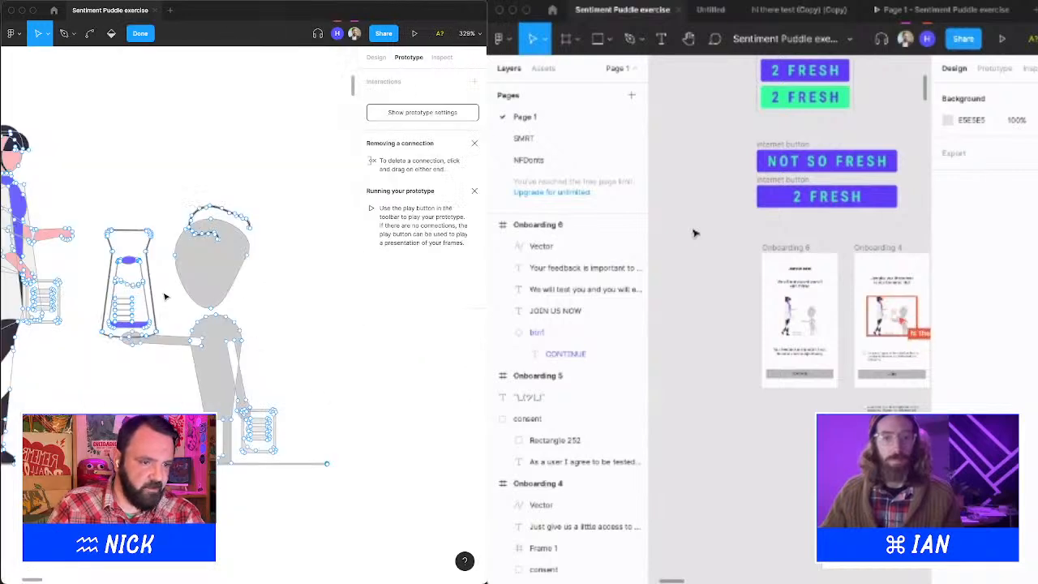
drag(168, 332, 87, 219)
drag(75, 274, 209, 362)
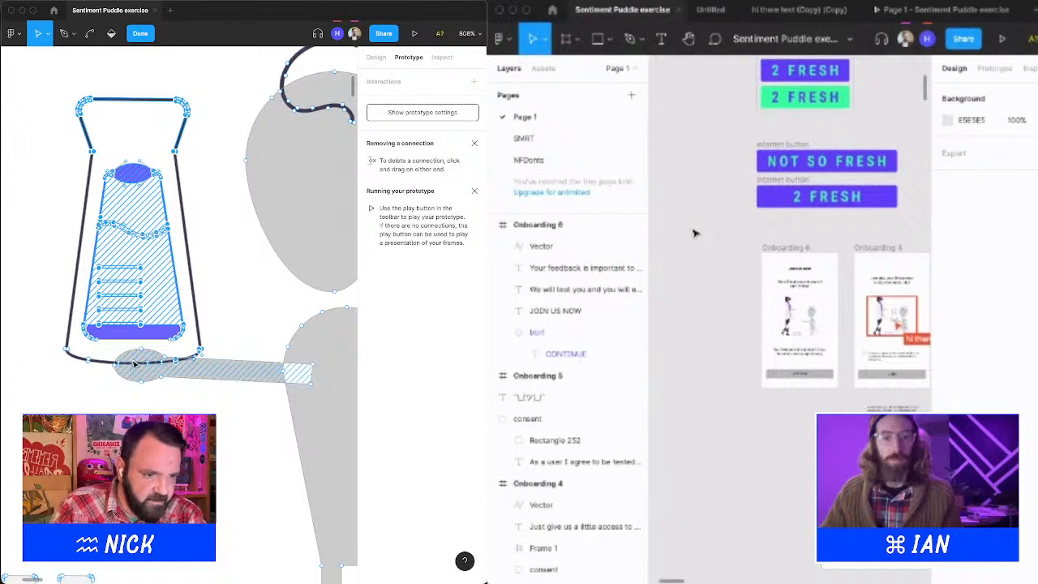
scroll(695, 234, right, 1)
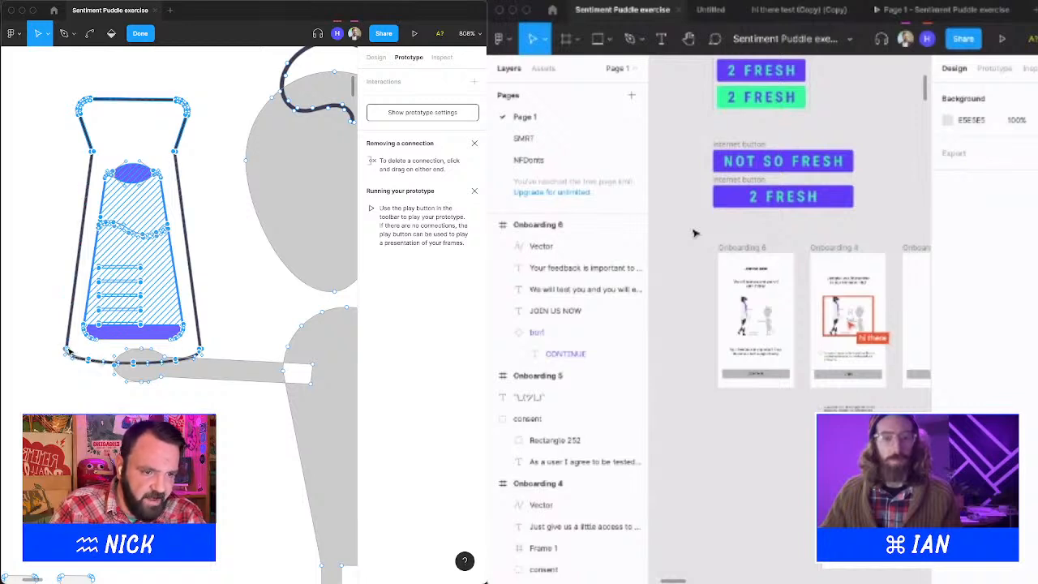
Refine the point selection so that it covers the flask's whole outer outline without the grey hand.
key(super+x)
key(super+z)
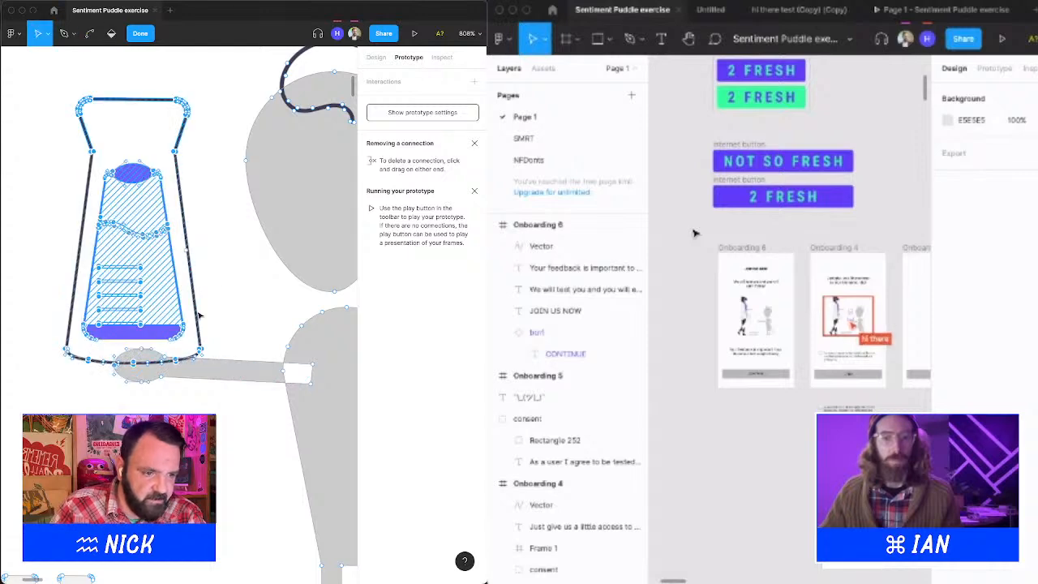
key(super+x)
key(super+z)
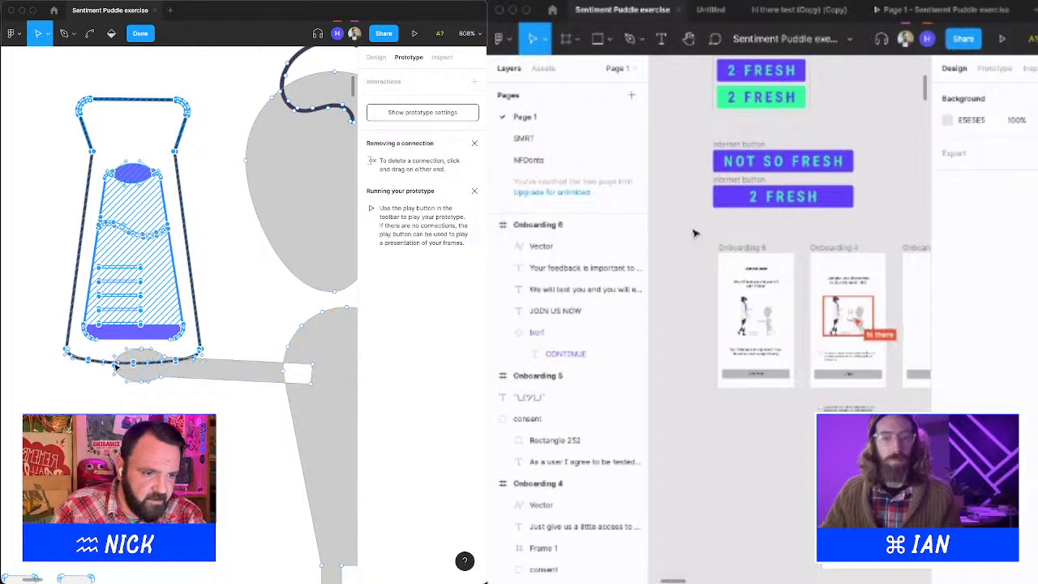
key(super+x)
key(super+z)
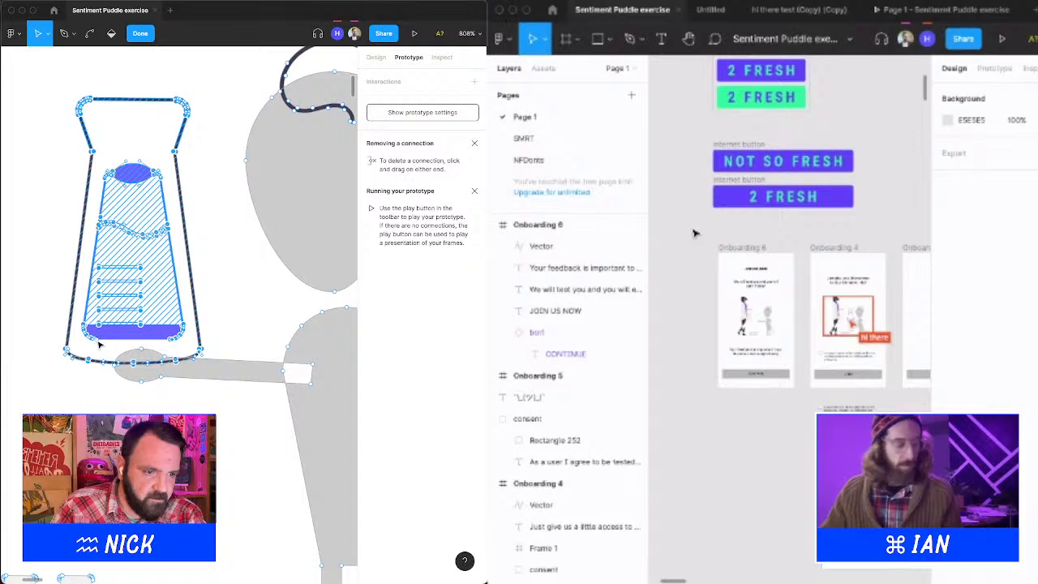
Examine the lower corners of the flask and its liquid up close to check the selected points.
scroll(82, 324, up, 5)
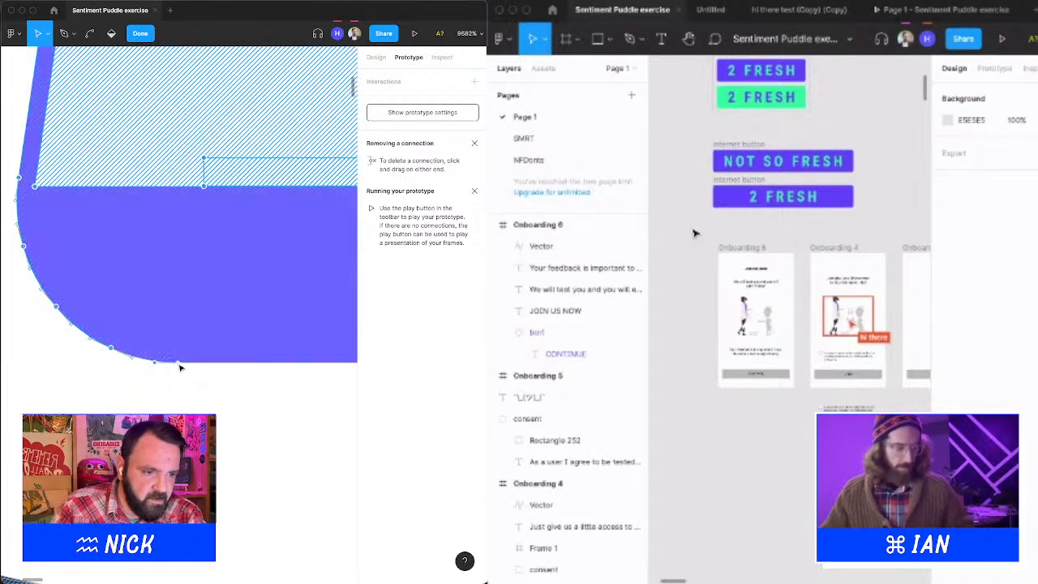
key(z)
alt+click(250, 298)
alt+click(250, 298)
alt+click(249, 298)
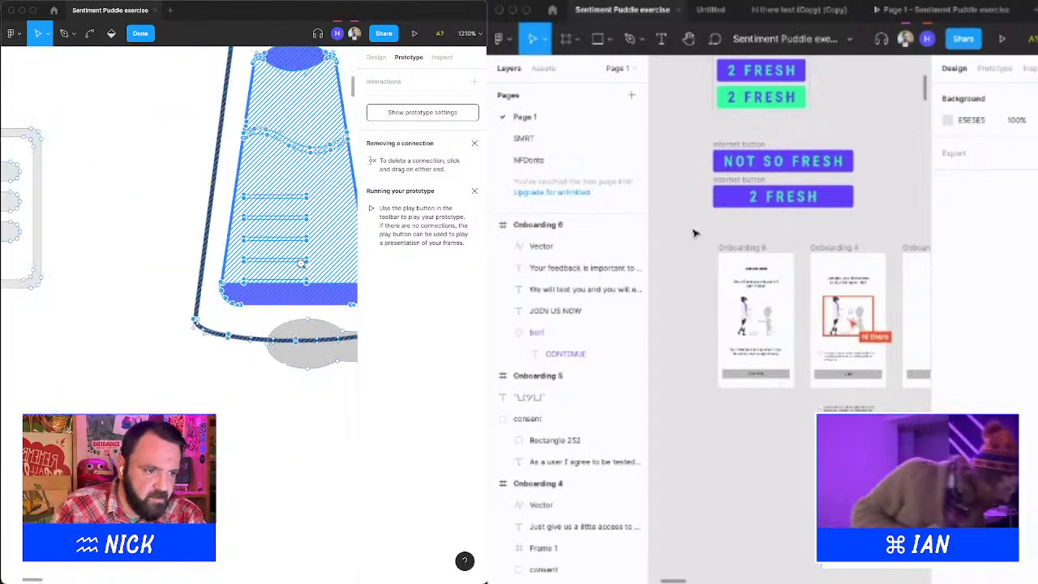
alt+click(251, 297)
scroll(259, 299, up, 8)
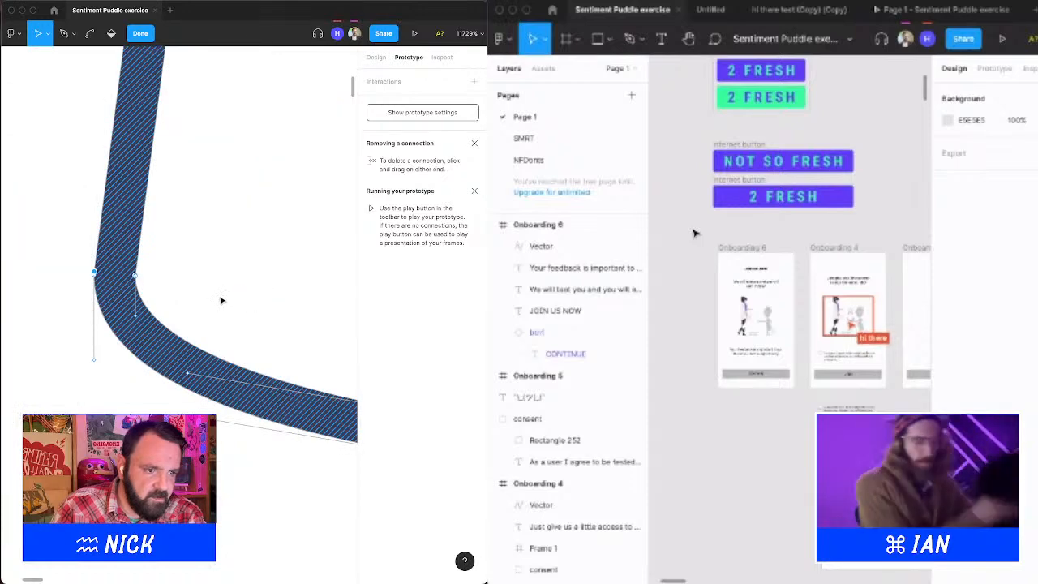
scroll(214, 274, down, 10)
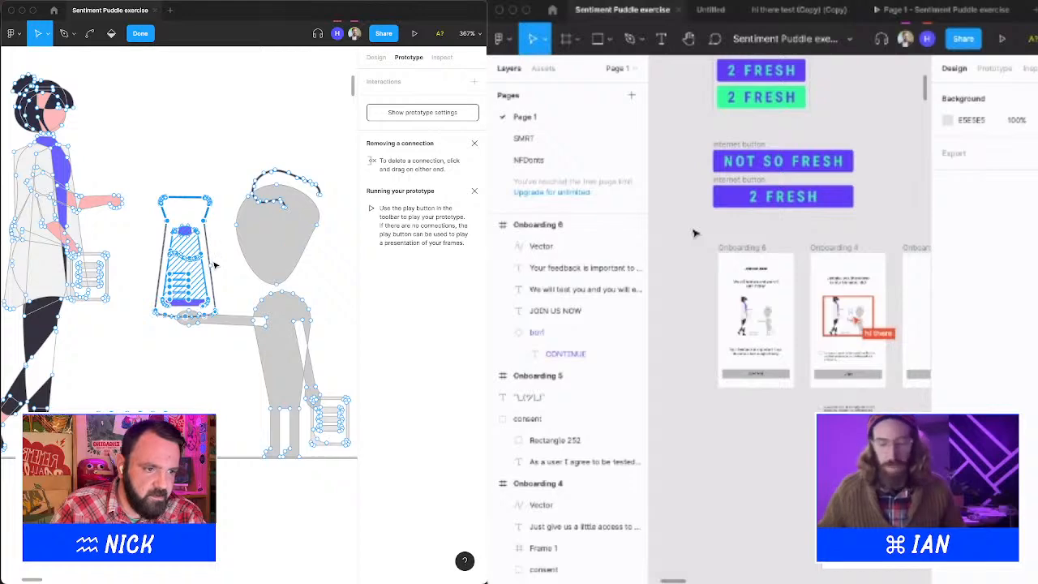
Cut the selected flask paths out of the Onboarding 4 vector.
key(super+x)
key(super+z)
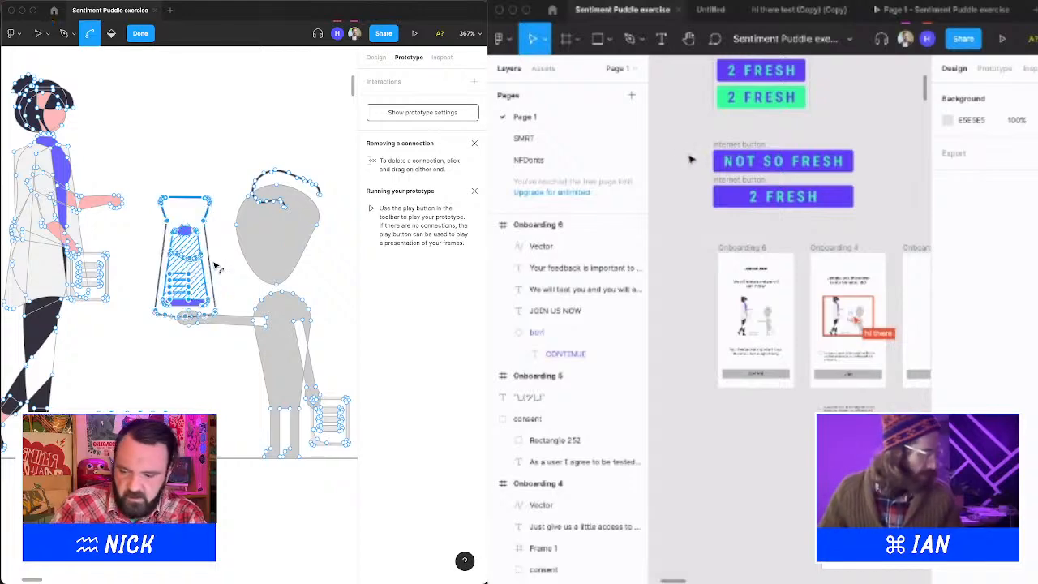
key(super+x)
key(super+z)
key(super+x)
alt+click(216, 264)
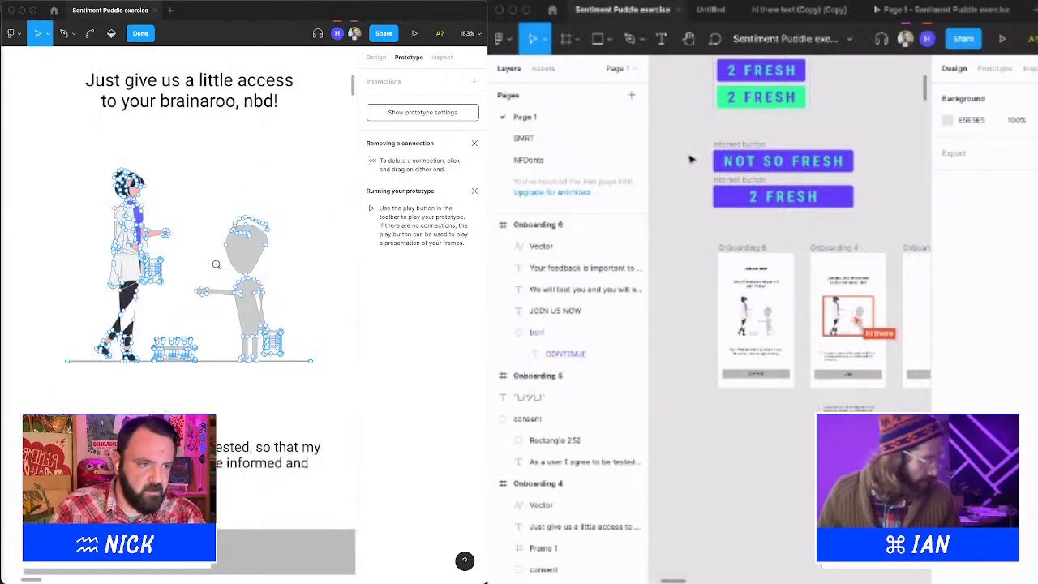
alt+click(217, 264)
alt+click(241, 265)
drag(240, 265, 224, 257)
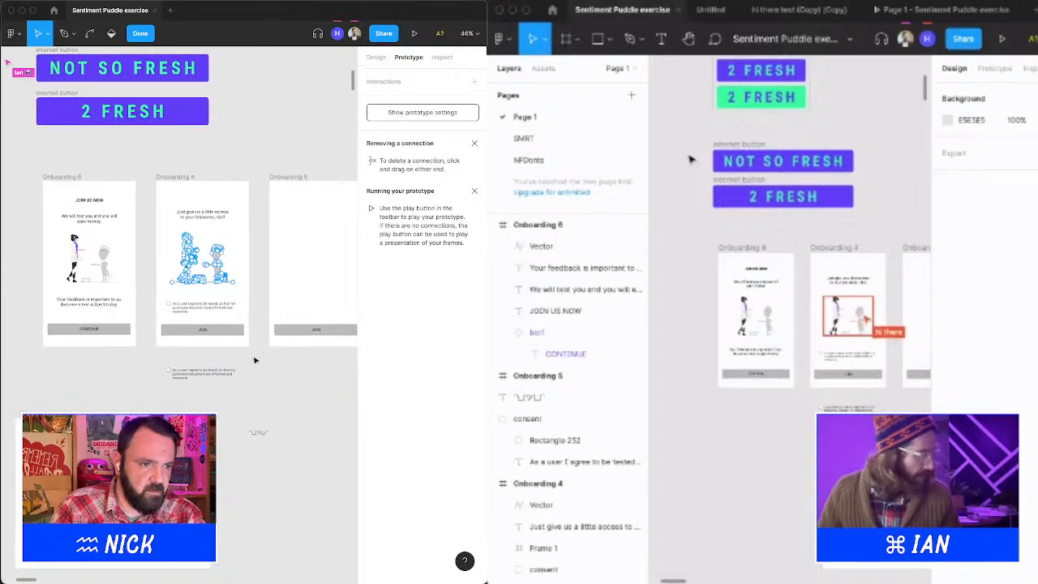
Finish the vector edit and paste the flask into Onboarding 4 as its own layer.
click(140, 34)
click(262, 282)
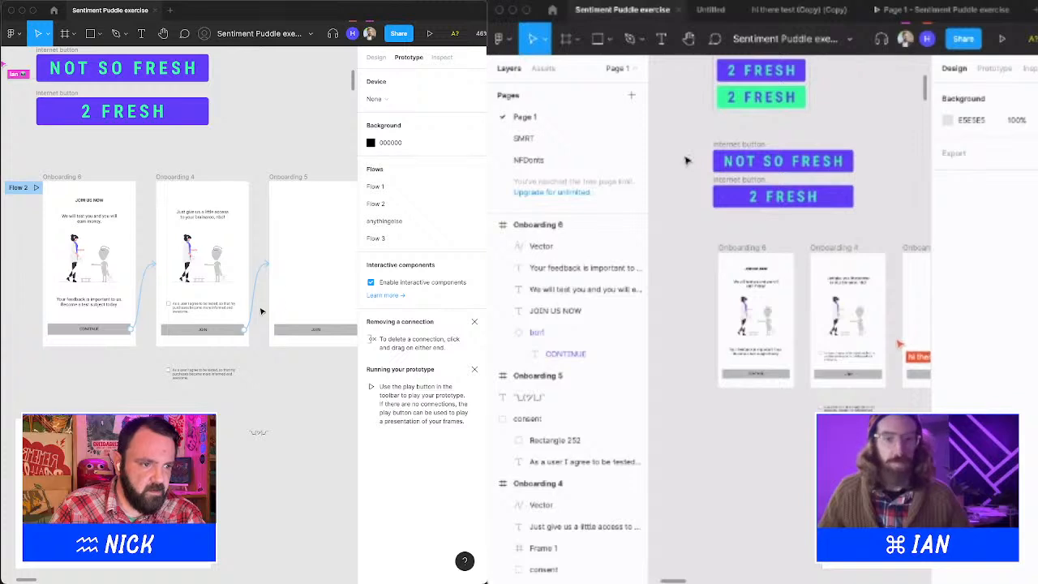
key(super+z)
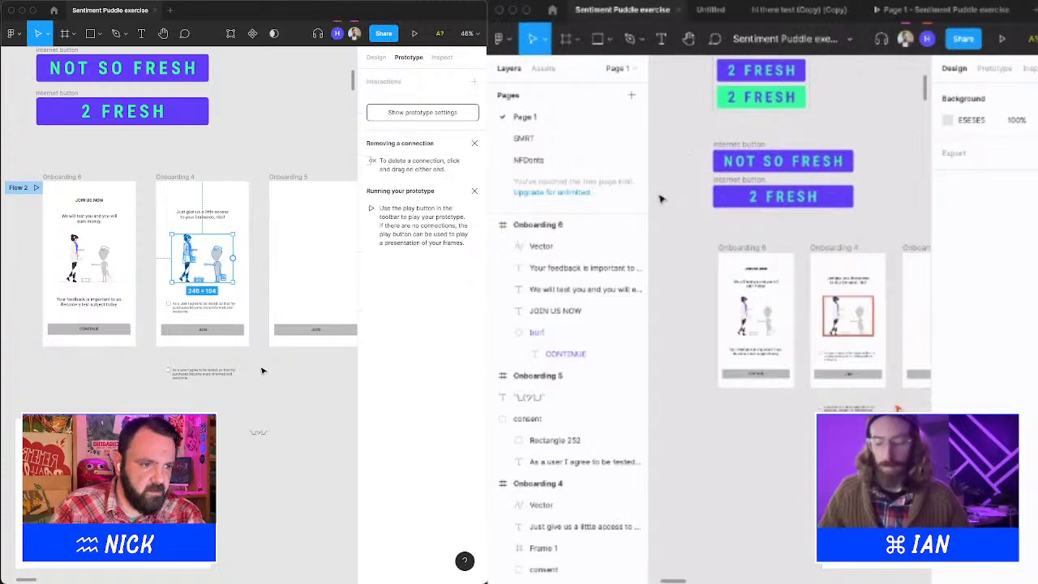
key(super+v)
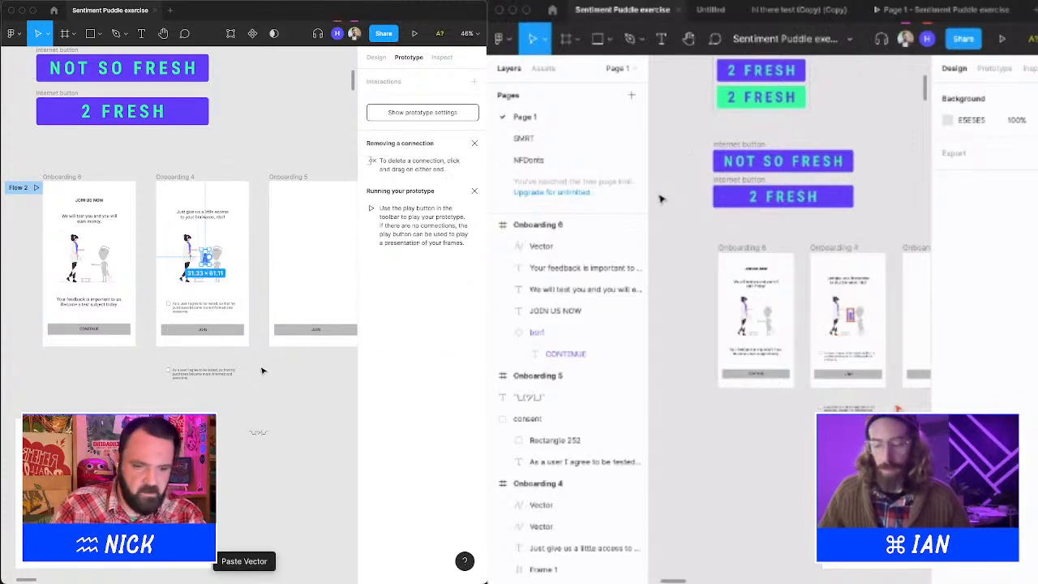
key(shift+2)
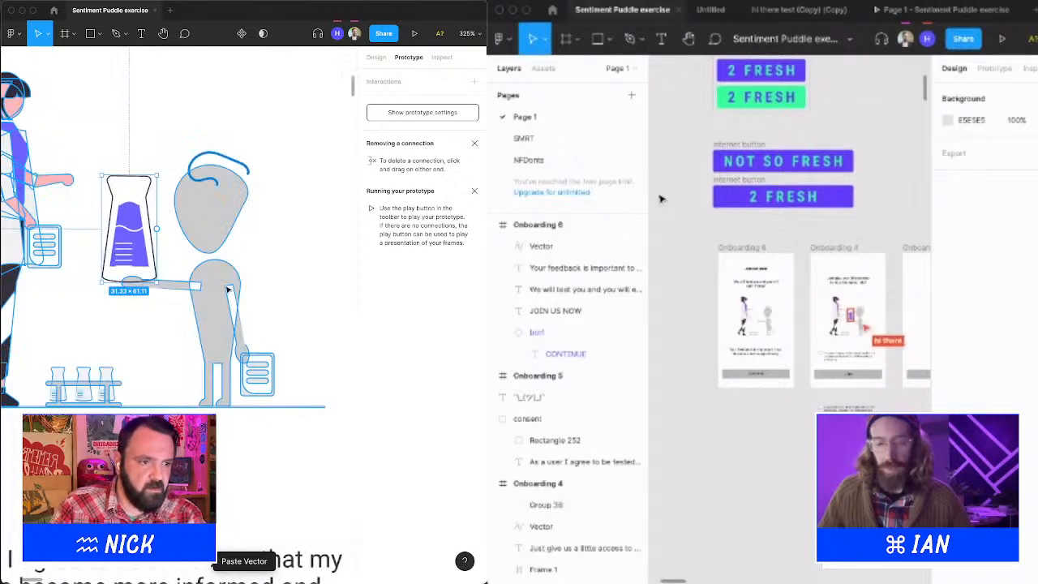
Try moving the pasted flask away from the grey figure's hand, and undo the move.
click(168, 236)
click(136, 243)
click(136, 114)
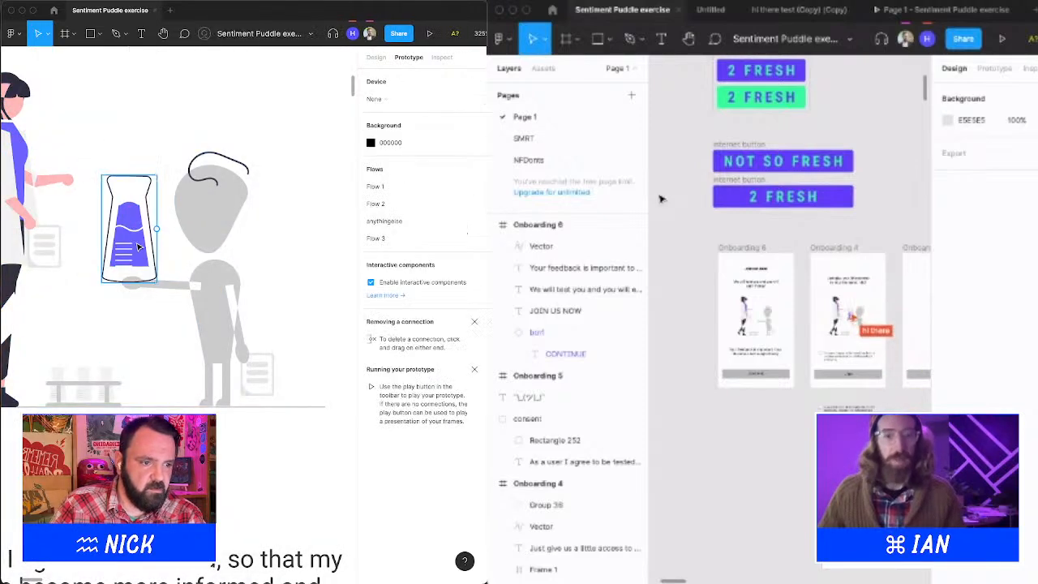
drag(138, 247, 124, 198)
key(super+z)
key(z)
alt+click(258, 303)
alt+click(258, 303)
alt+click(258, 304)
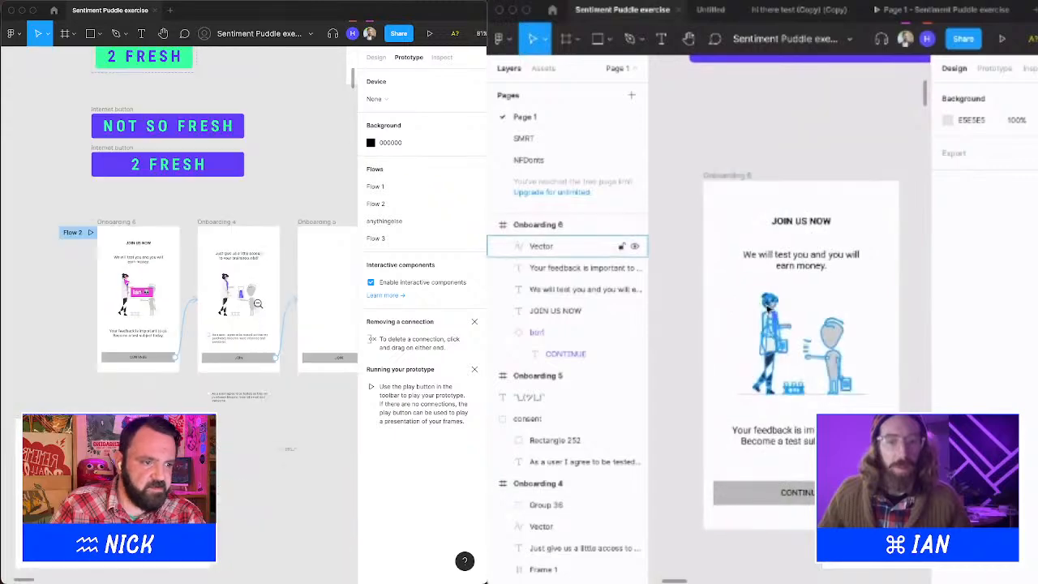
Inspect the flattened vector in Onboarding 6 up close and leave its paths unedited.
scroll(258, 303, down, 1)
scroll(768, 308, up, 5)
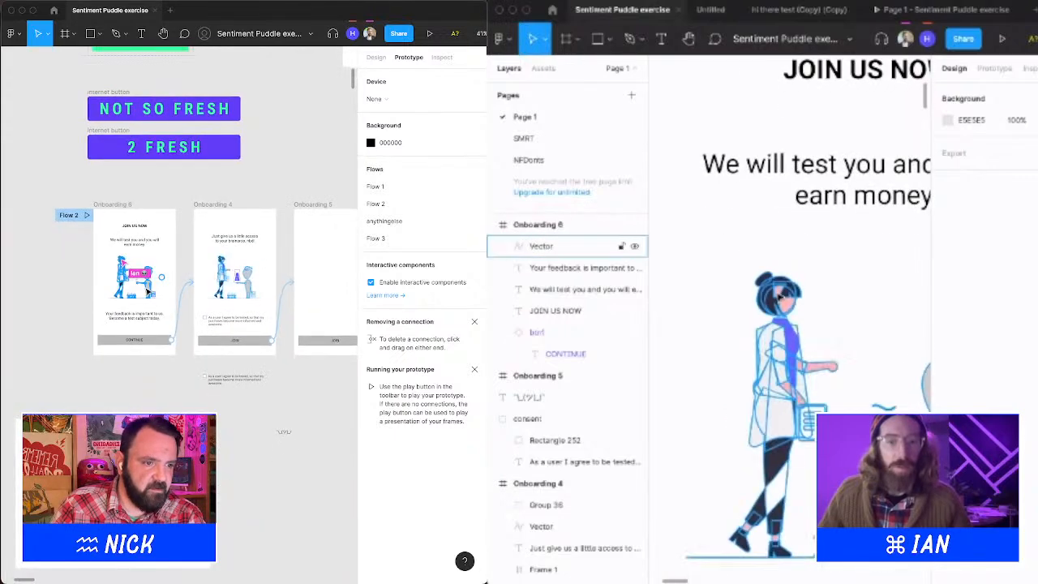
click(778, 298)
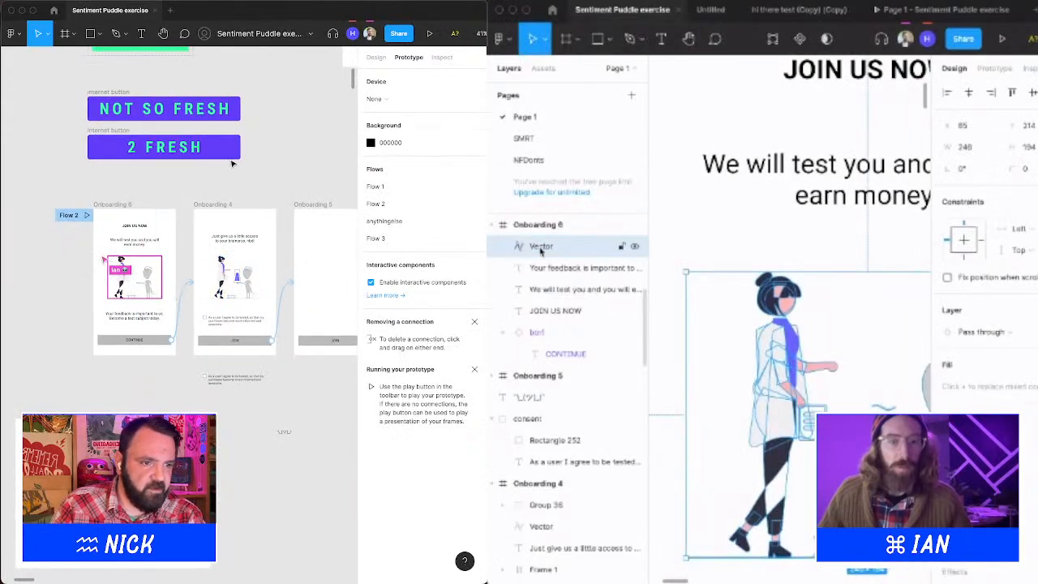
drag(278, 128, 191, 397)
double_click(786, 300)
key(Escape)
scroll(727, 249, down, 10)
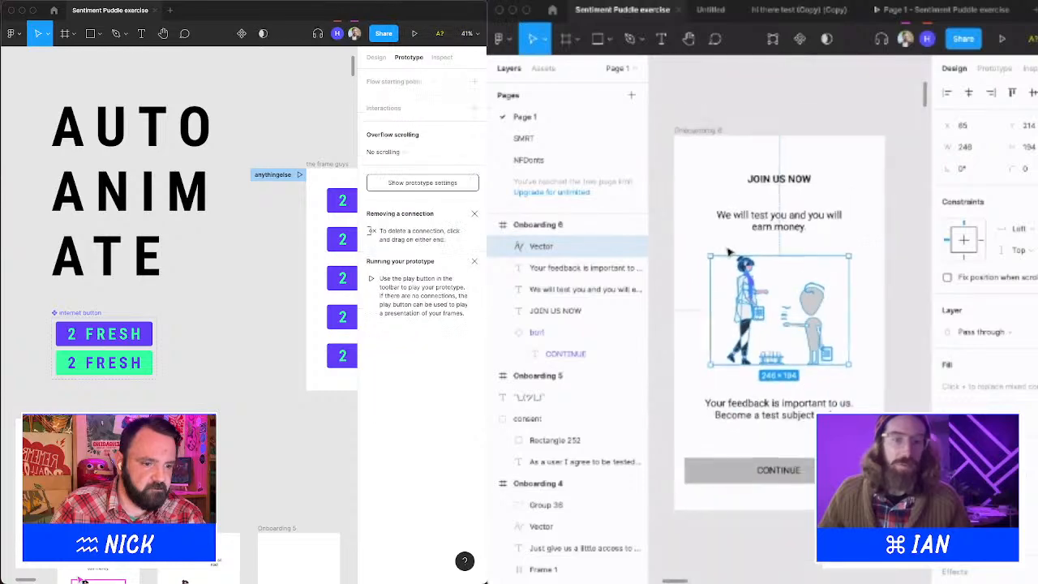
Move the internet button component set and its two instances up, closer beneath the AUTO ANIMATE text.
drag(73, 399, 72, 390)
shift+click(71, 313)
drag(70, 313, 69, 295)
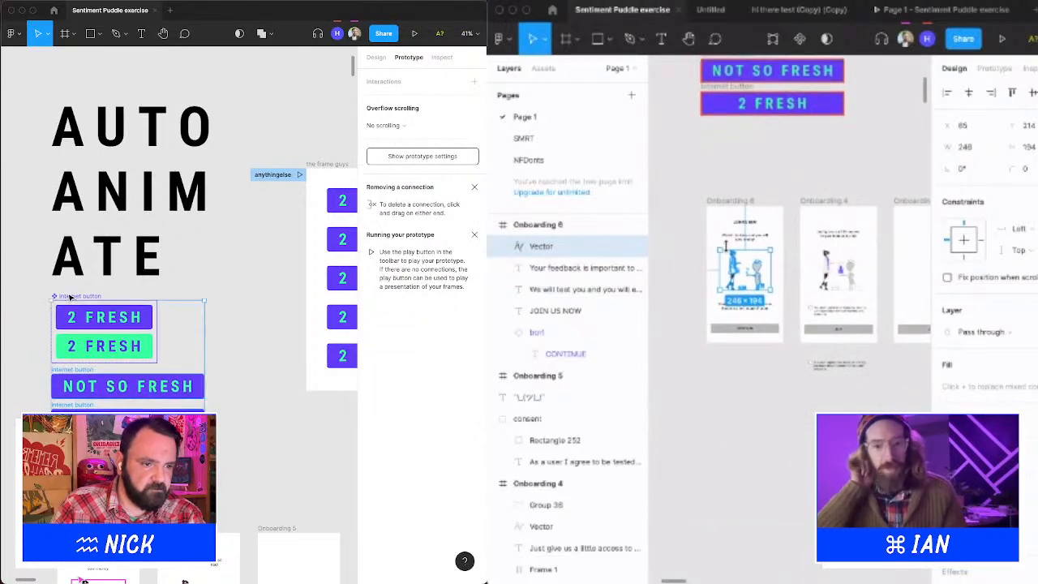
mouse_move(193, 275)
mouse_down()
mouse_move(179, 199)
mouse_move(202, 279)
mouse_up()
click(755, 172)
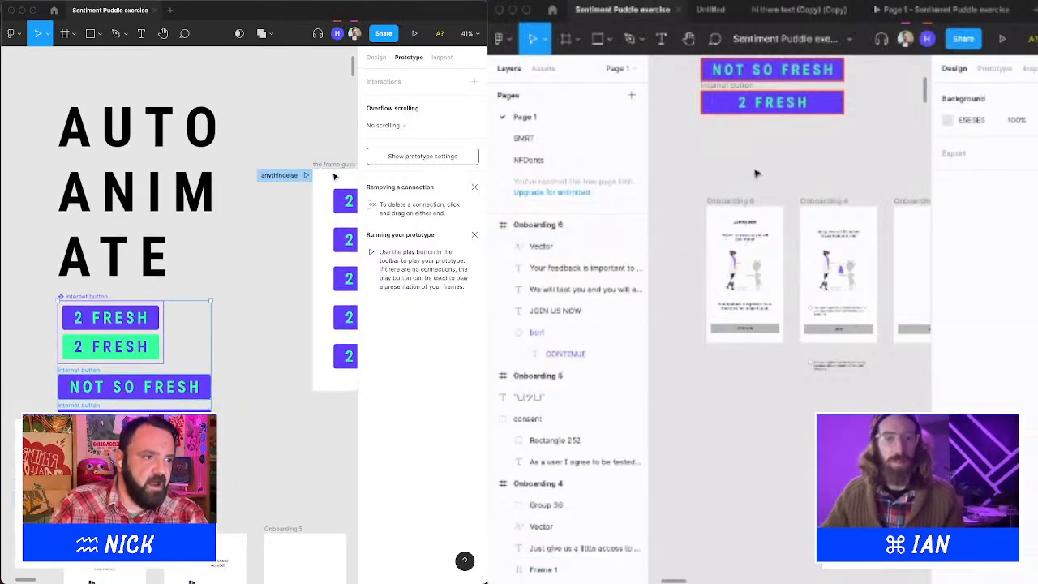
Move the frame guys frame up and closer to the AUTO ANIMATE text.
drag(334, 166, 244, 125)
scroll(762, 156, down, 4)
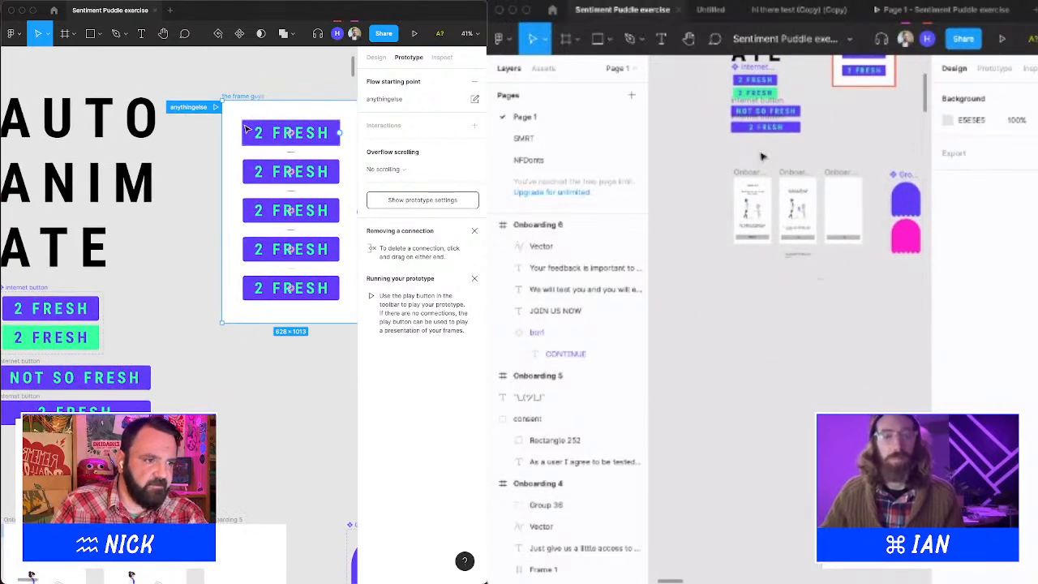
scroll(762, 156, up, 3)
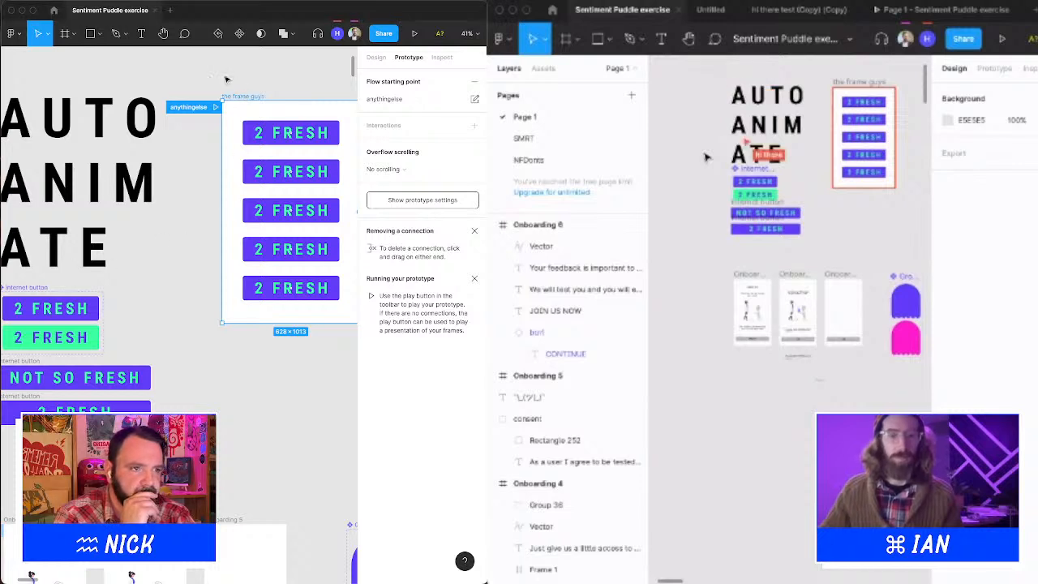
drag(246, 99, 213, 69)
In the Untitled FigJam file, reattach the start of the left Stuff shape's connector to the bottom of the Products shape.
click(705, 12)
scroll(213, 70, left, 5)
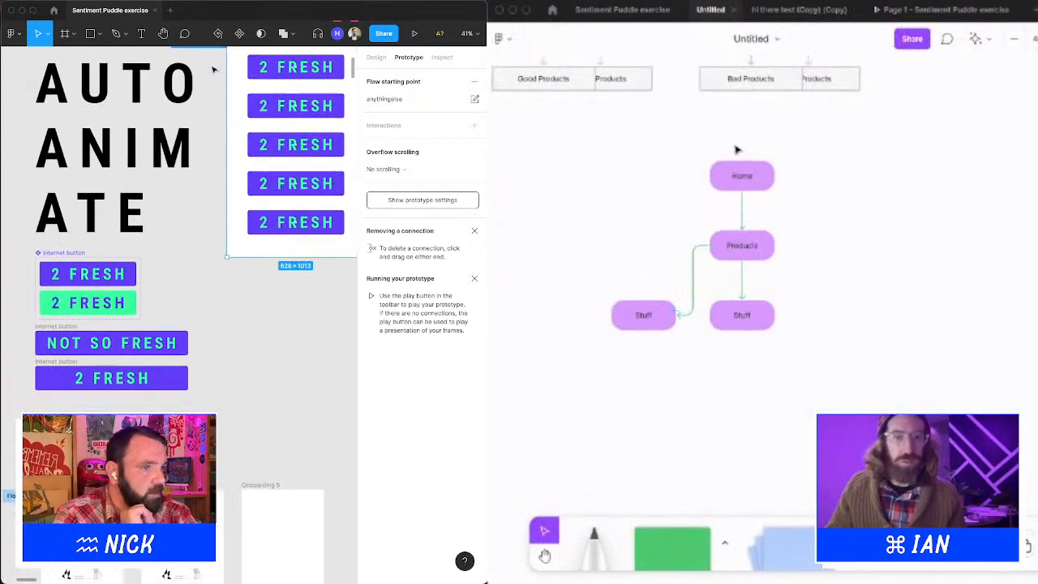
click(643, 314)
scroll(213, 70, right, 3)
scroll(214, 70, up, 2)
click(692, 278)
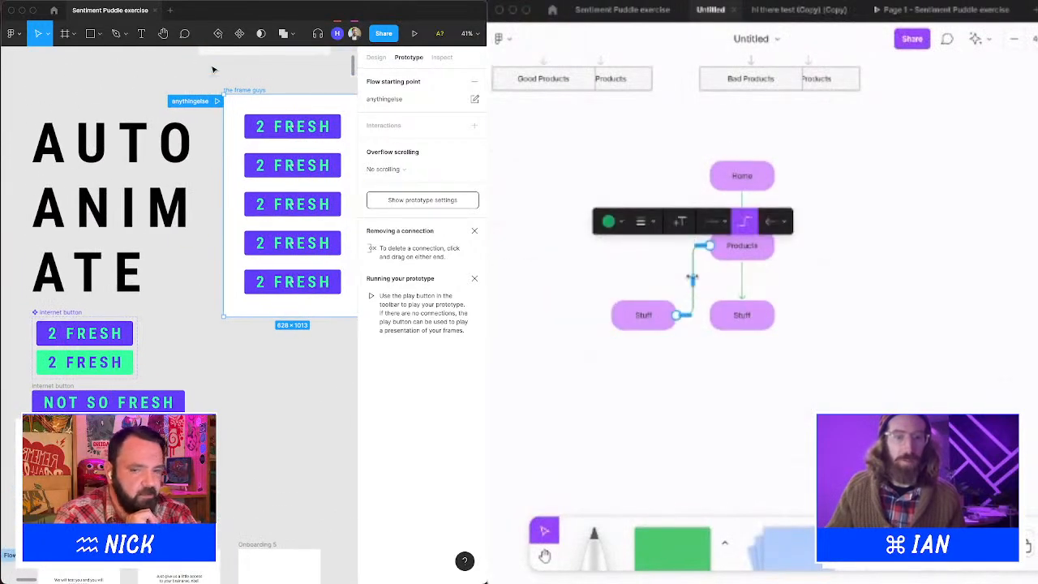
drag(710, 247, 744, 265)
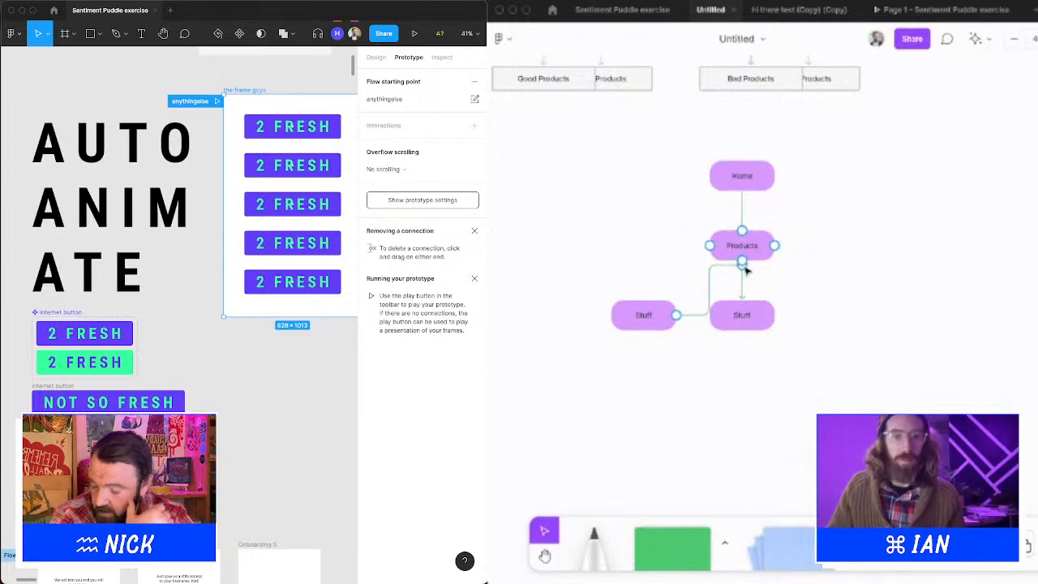
mouse_move(745, 255)
mouse_down()
mouse_move(747, 266)
mouse_move(711, 253)
mouse_move(742, 261)
mouse_up()
key(ctrl+z)
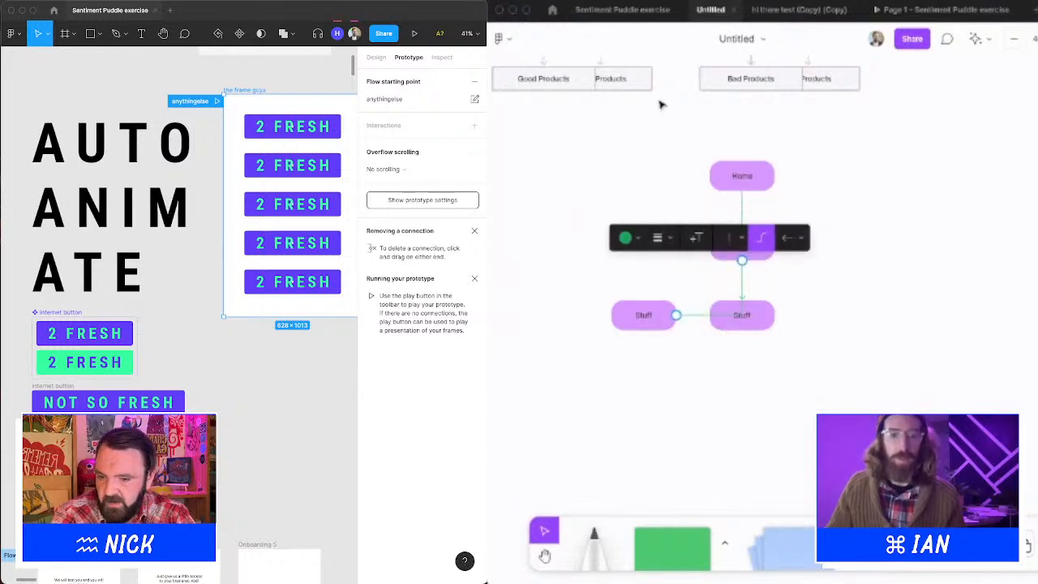
Back in the Sentiment Puddle exercise file, duplicate the AUTO ANIMATE text below the onboarding frames and change the copy to "BRB".
click(631, 11)
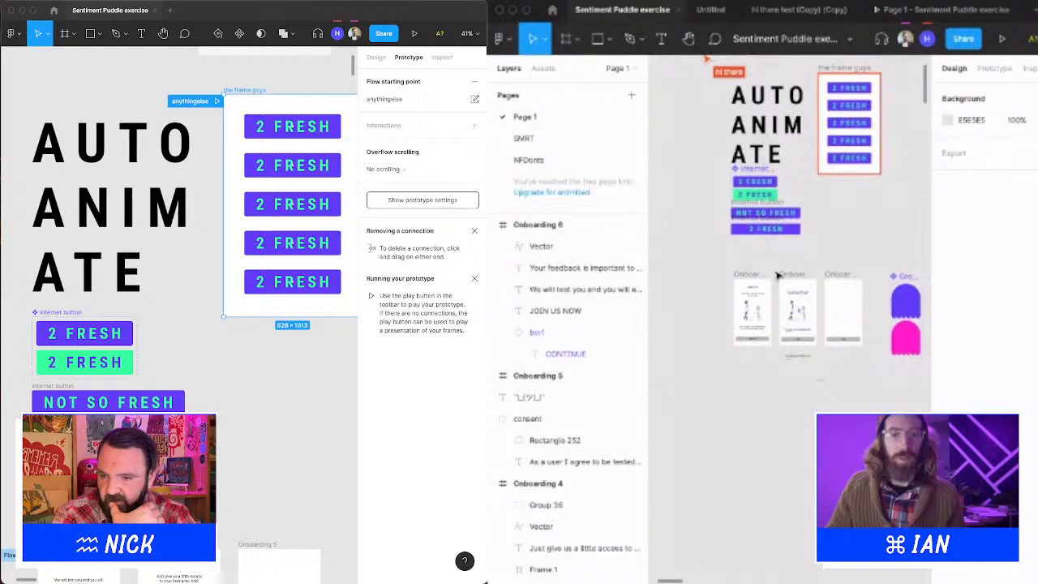
click(757, 108)
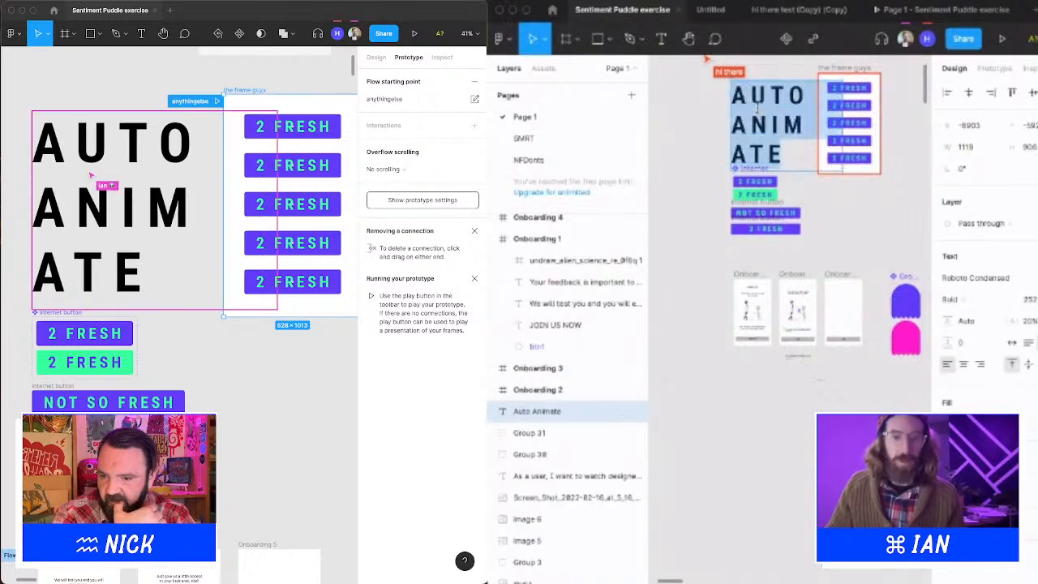
click(854, 204)
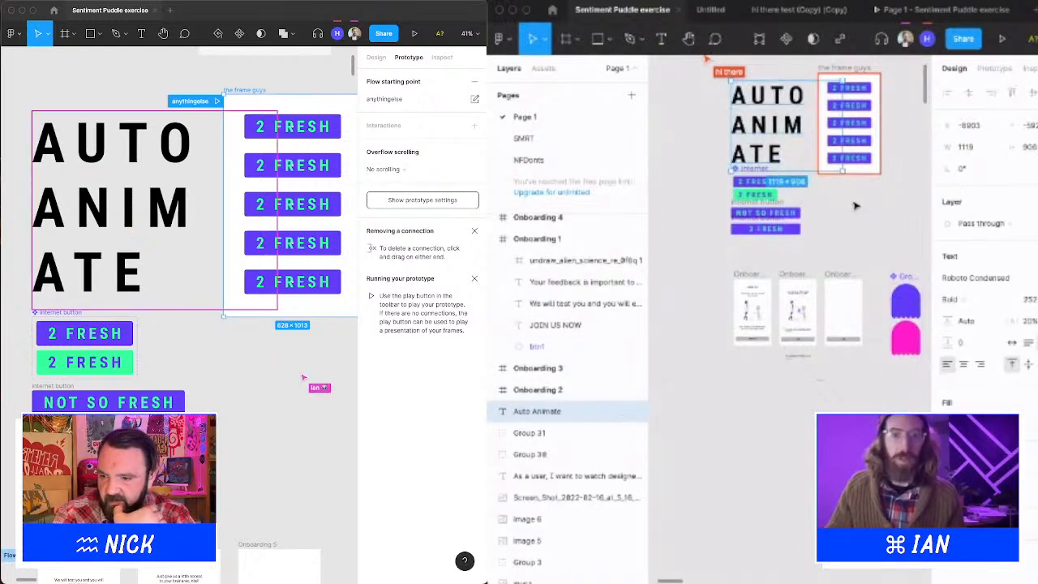
drag(755, 95, 747, 393)
text(BRB)
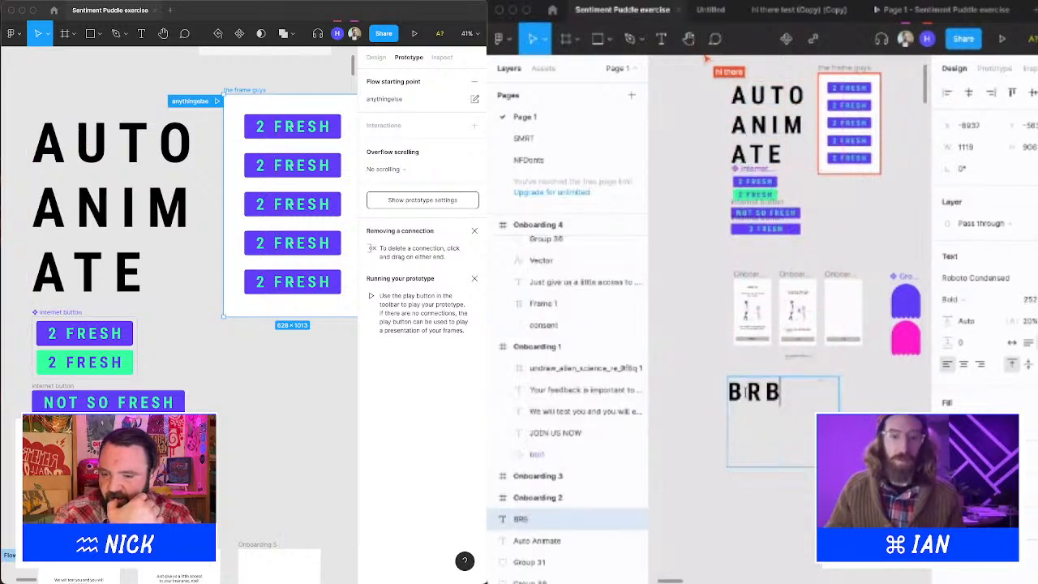
Enlarge the whole BRB text below the onboarding frames to a font size of 420.
key(super+a)
click(1035, 299)
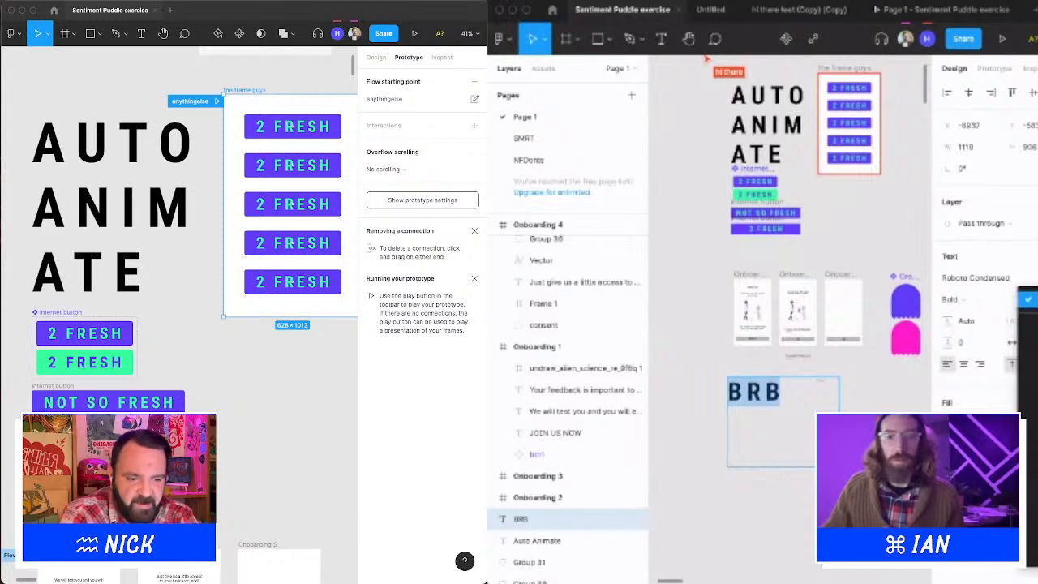
click(1028, 553)
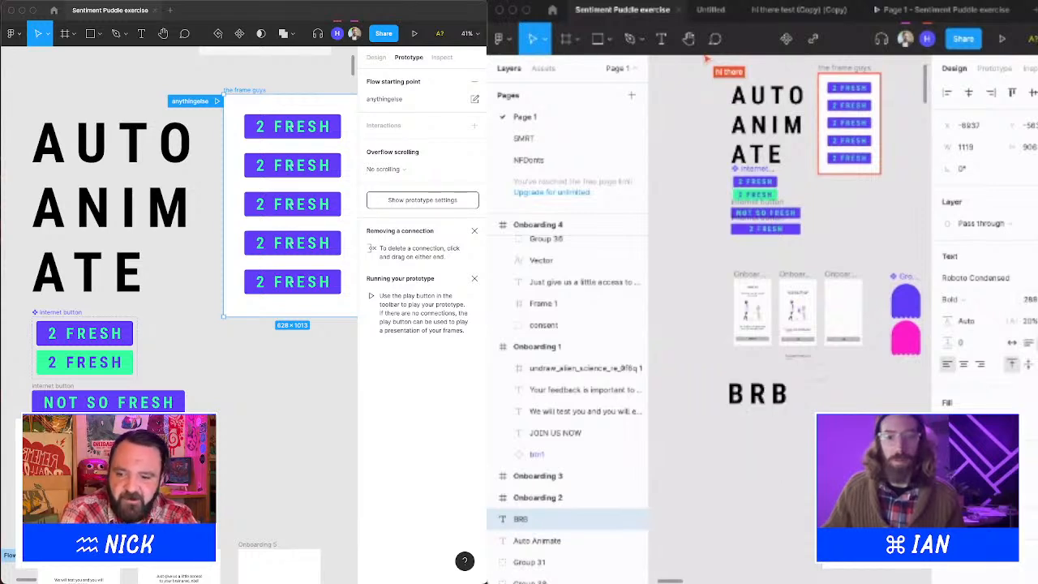
double_click(786, 394)
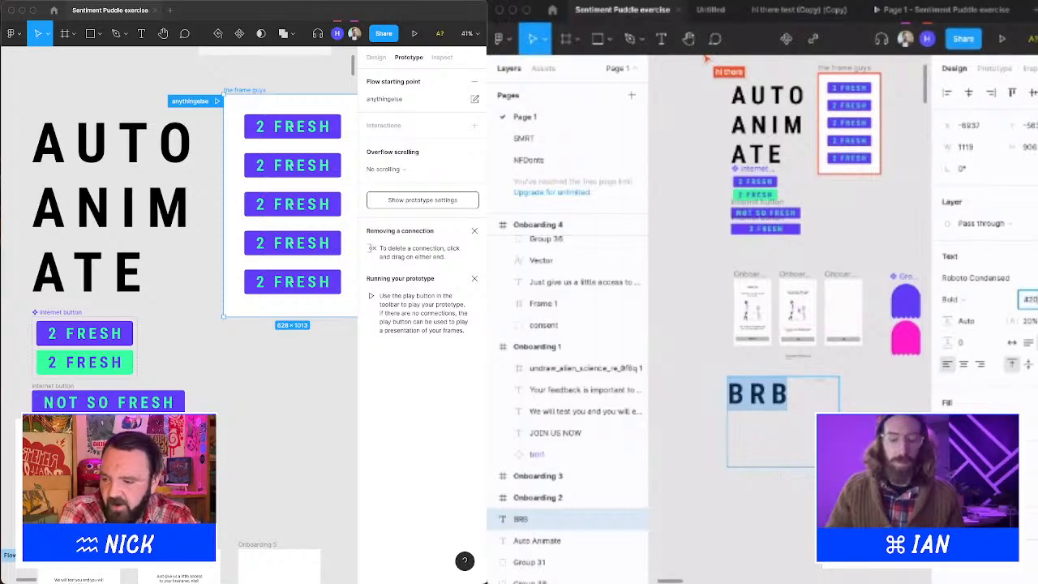
key(Return)
click(815, 382)
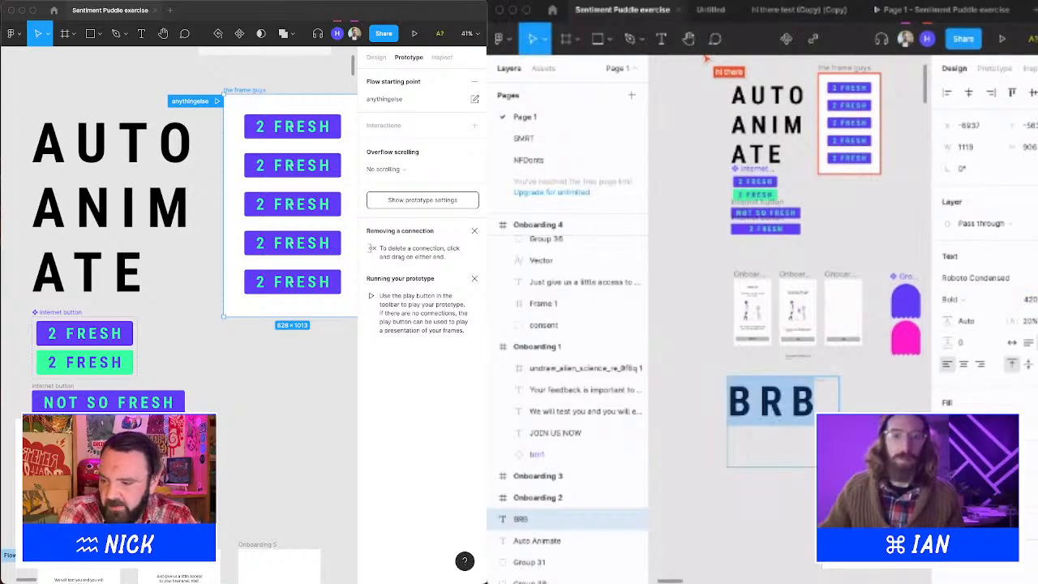
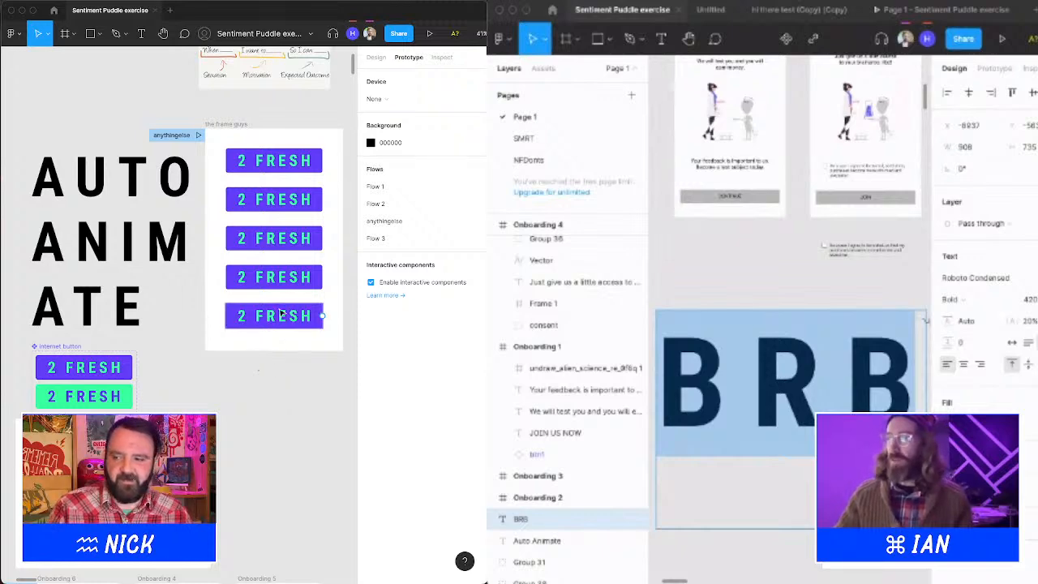
Play the anythingelse flow from the frame guys frame, view its stacked buttons, and close the prototype preview.
drag(284, 261, 278, 224)
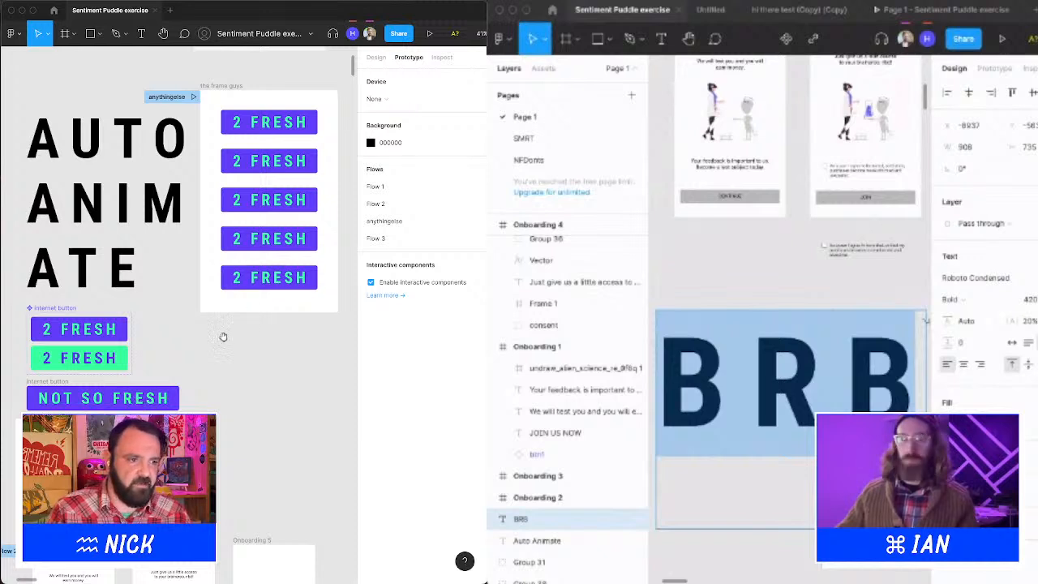
scroll(206, 354, up, 1)
scroll(205, 354, right, 1)
click(206, 101)
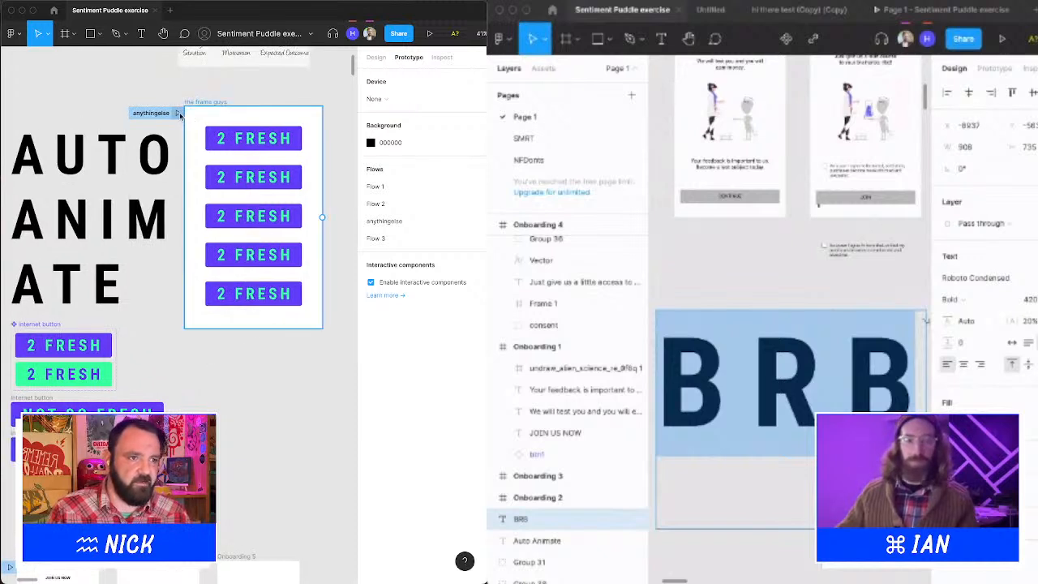
click(179, 114)
scroll(819, 204, up, 2)
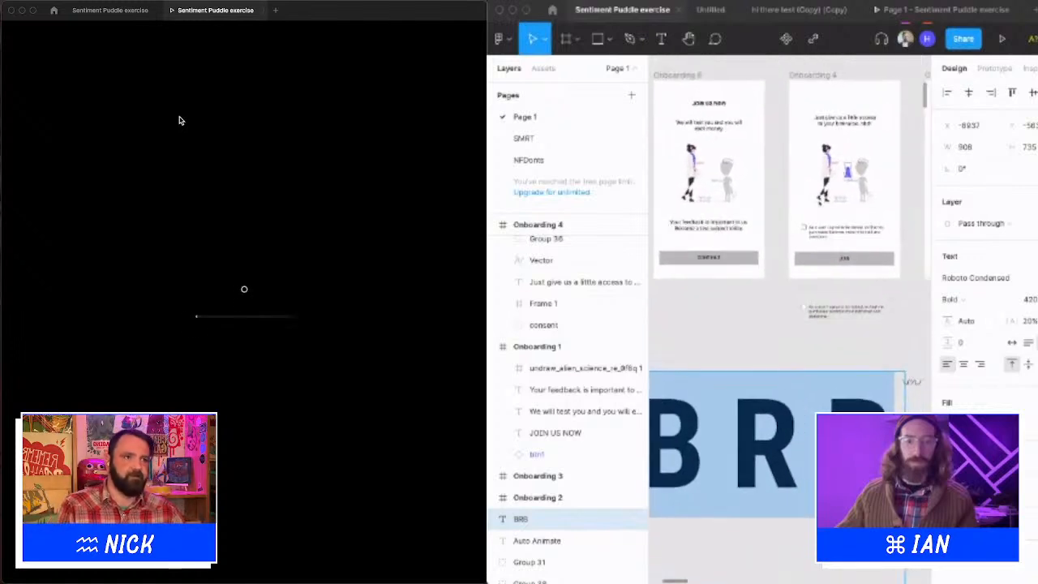
scroll(819, 204, down, 1)
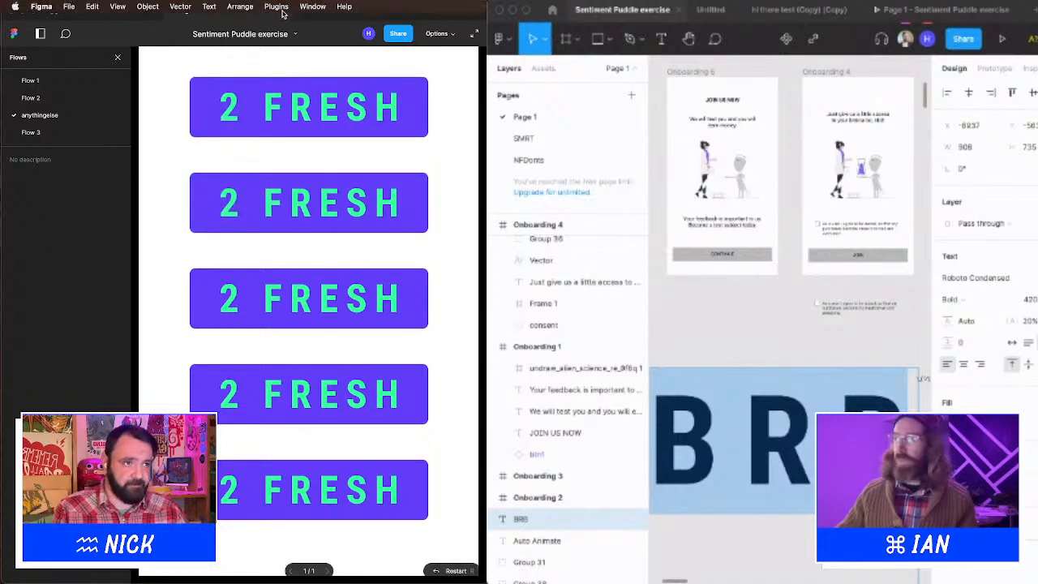
click(285, 10)
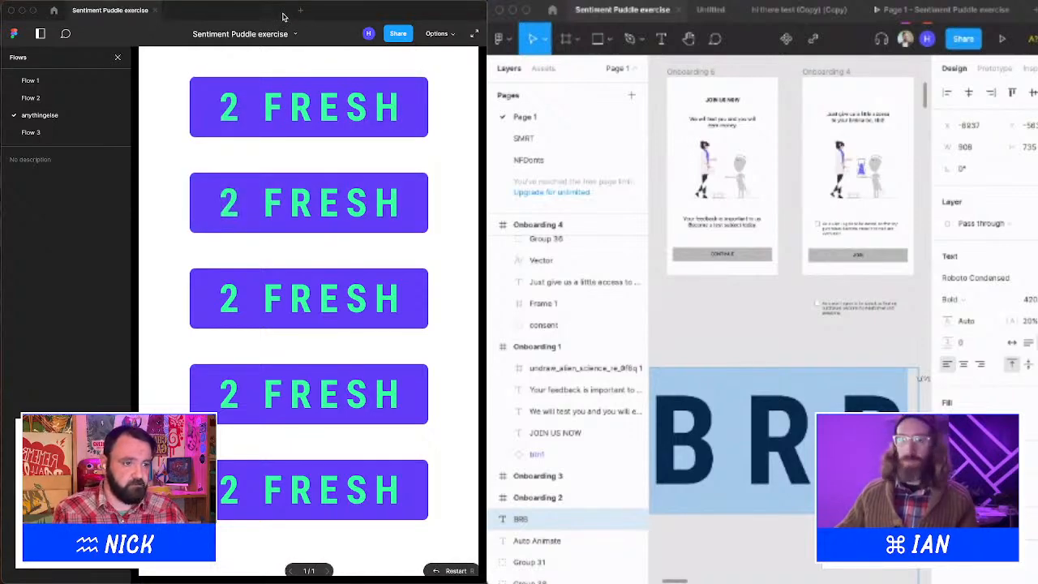
click(274, 95)
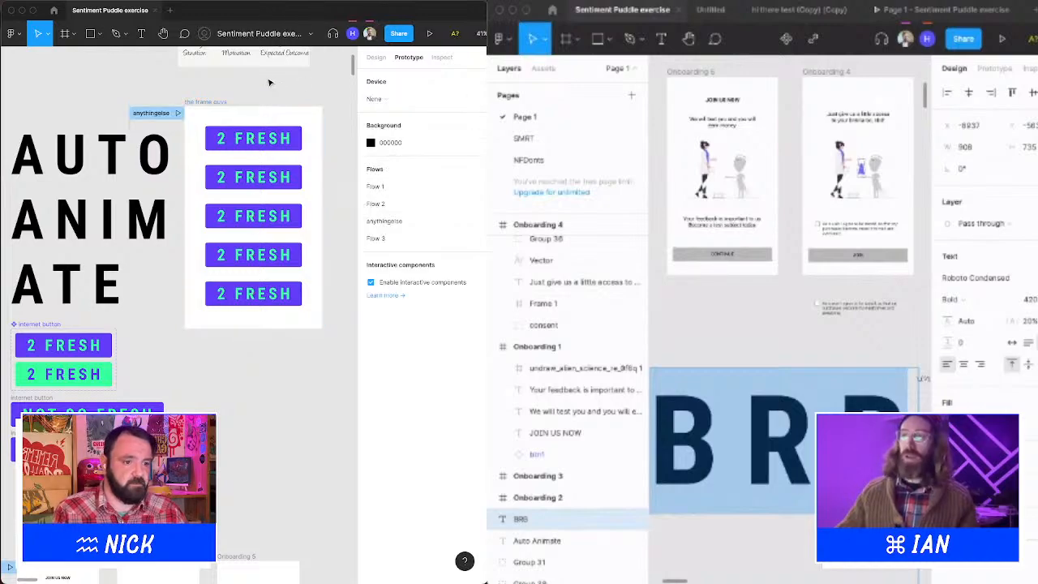
drag(228, 446, 229, 397)
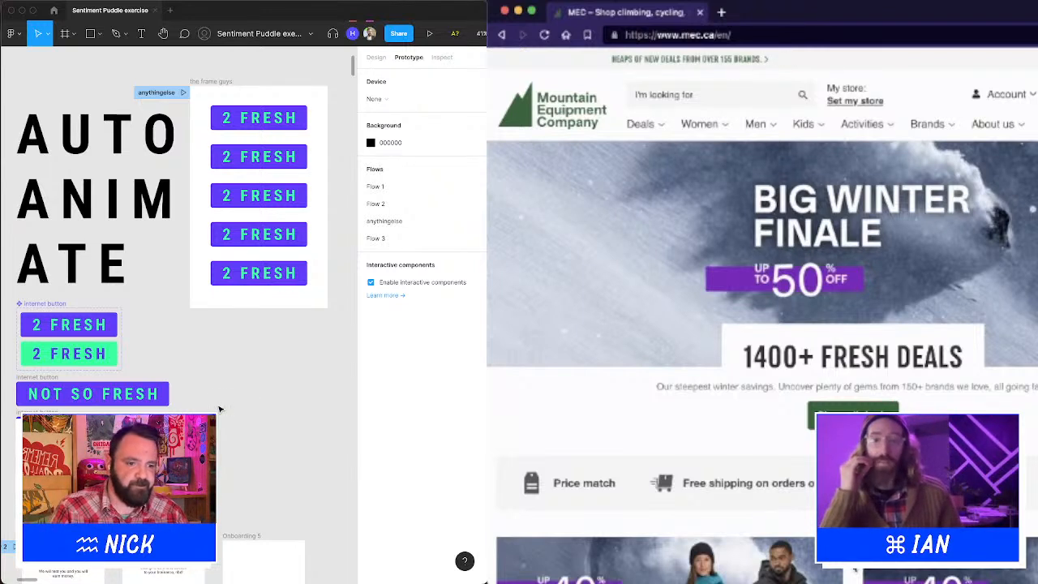
scroll(252, 404, right, 1)
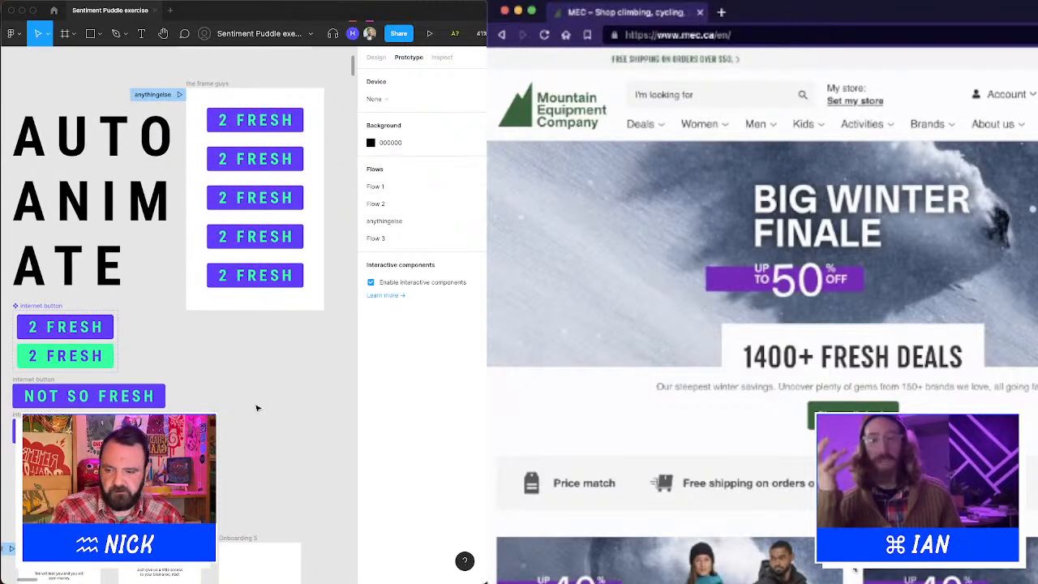
scroll(248, 403, left, 2)
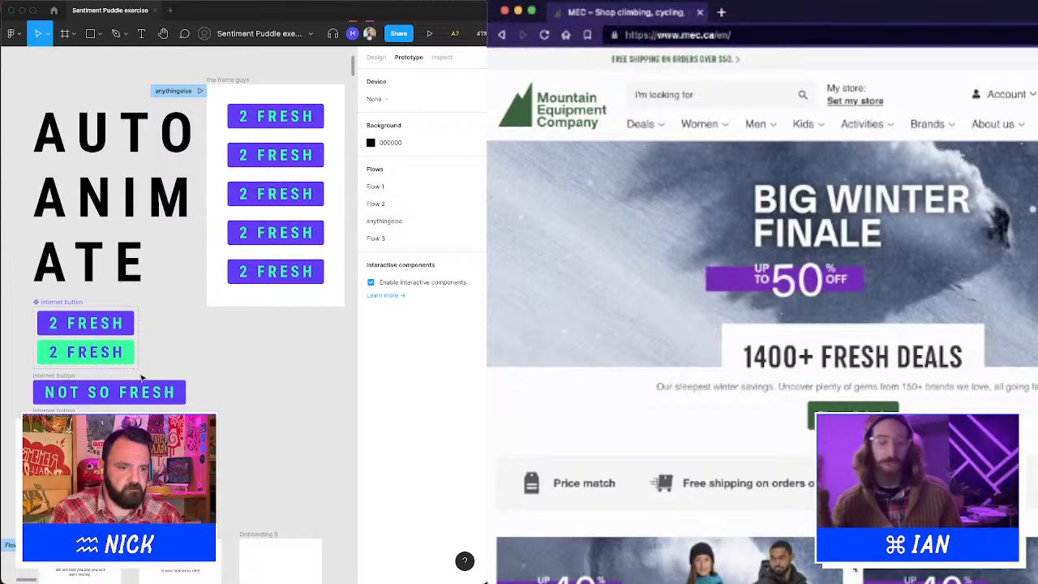
scroll(224, 351, right, 1)
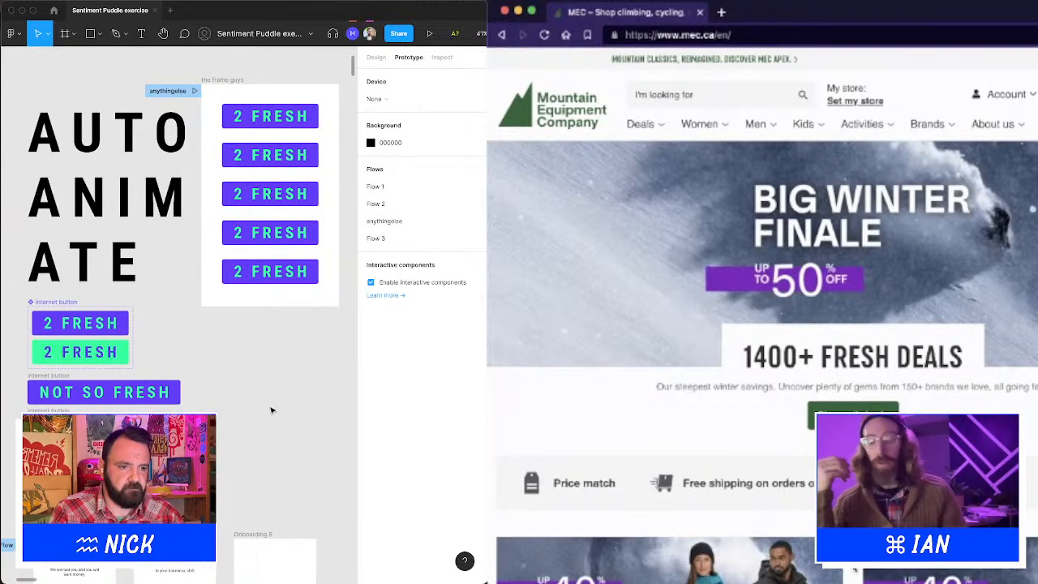
Turn the face group on the ghost in the ghost guy frame into a component.
drag(269, 405, 55, 212)
scroll(243, 340, down, 3)
scroll(243, 341, right, 2)
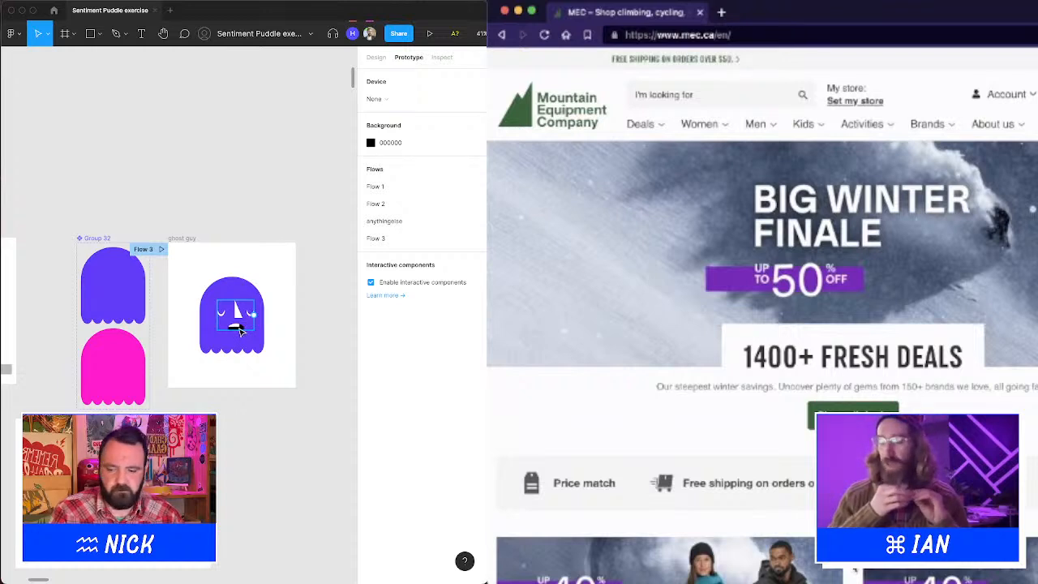
click(238, 328)
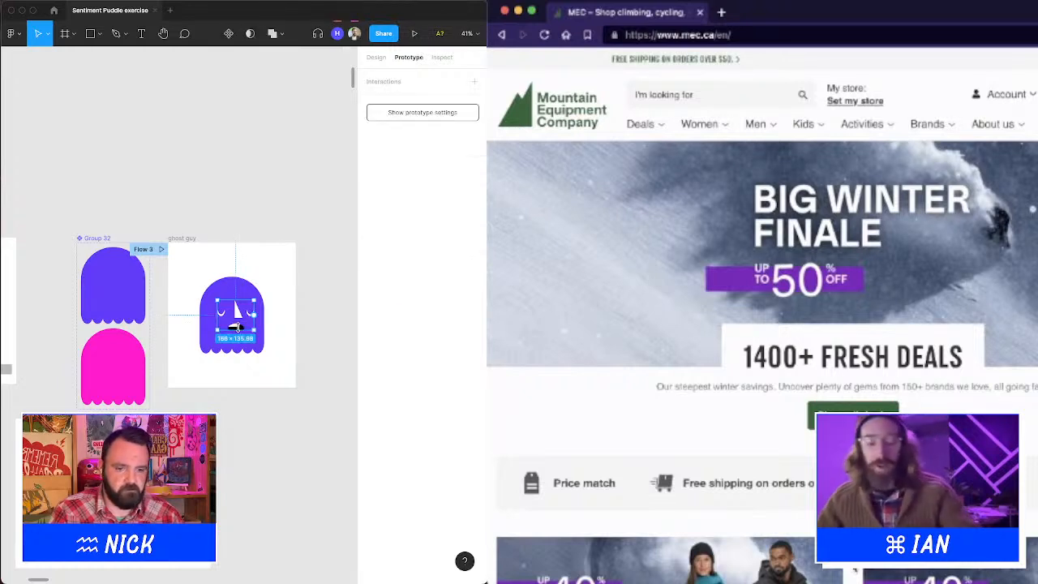
right_click(237, 328)
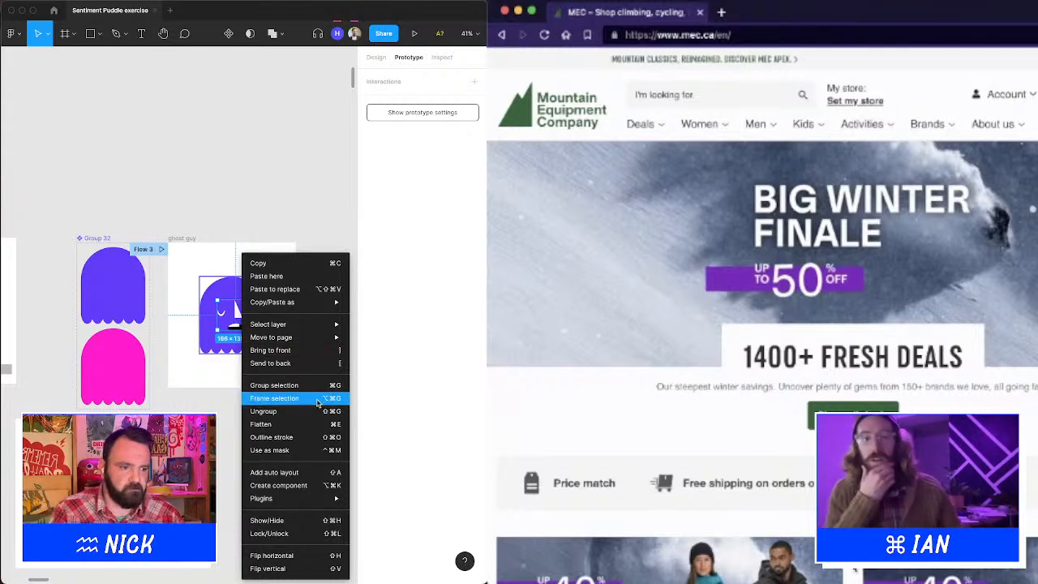
click(310, 484)
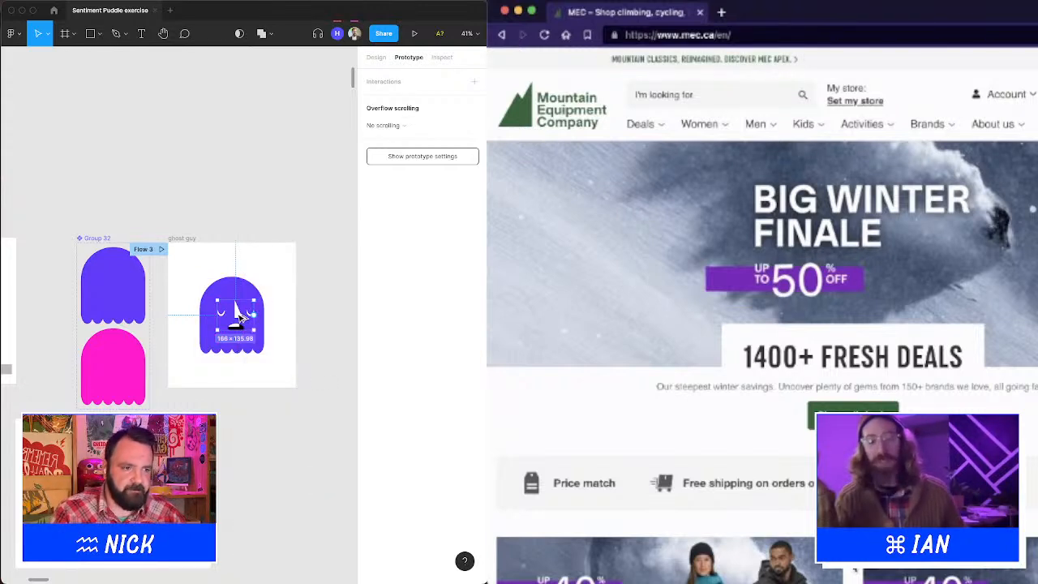
Move the face component out of the ghost guy frame onto the empty canvas below it.
drag(241, 316, 233, 432)
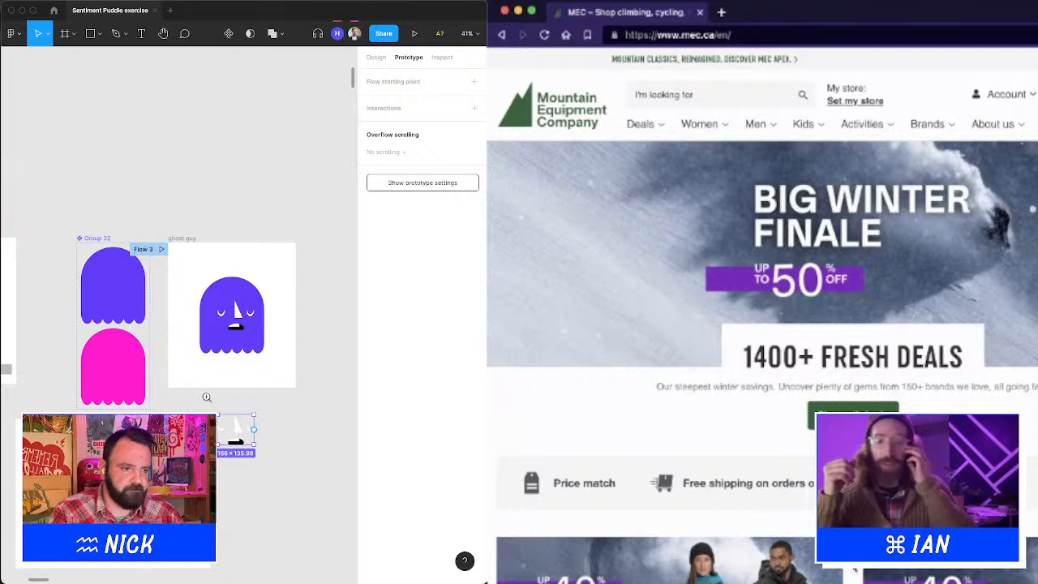
drag(207, 396, 272, 466)
key(super+z)
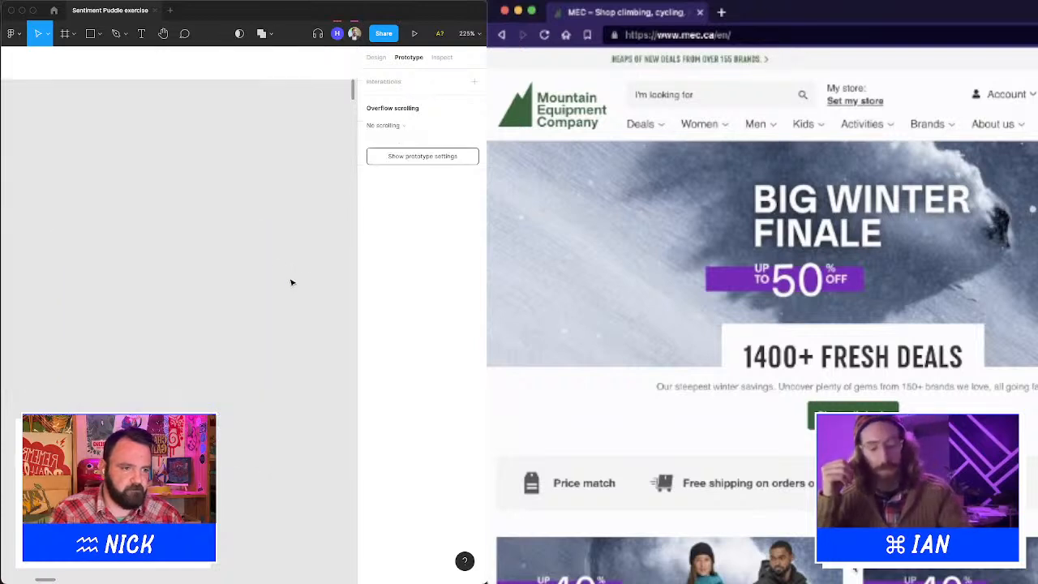
scroll(256, 236, down, 10)
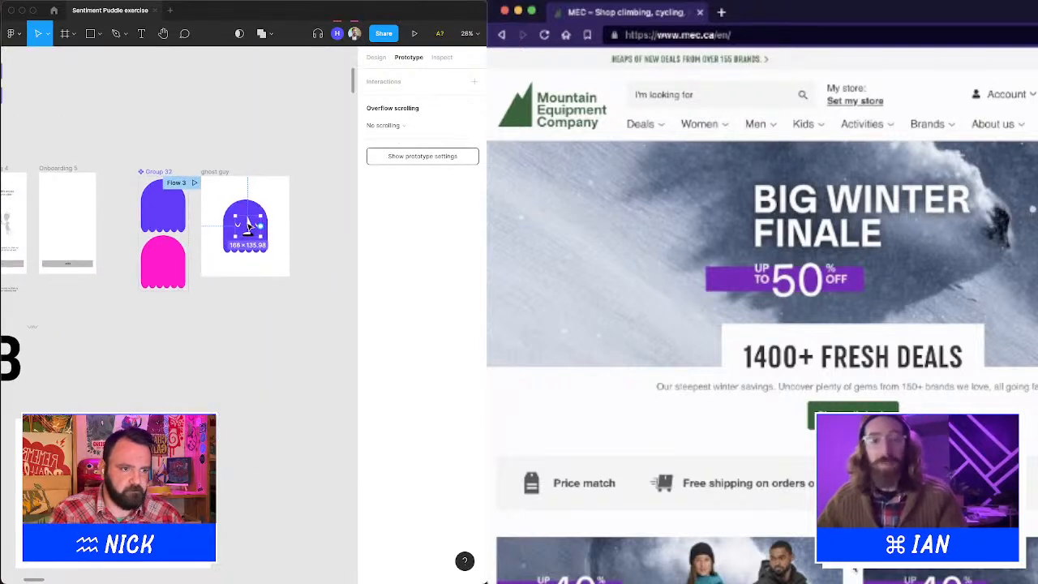
drag(247, 227, 241, 339)
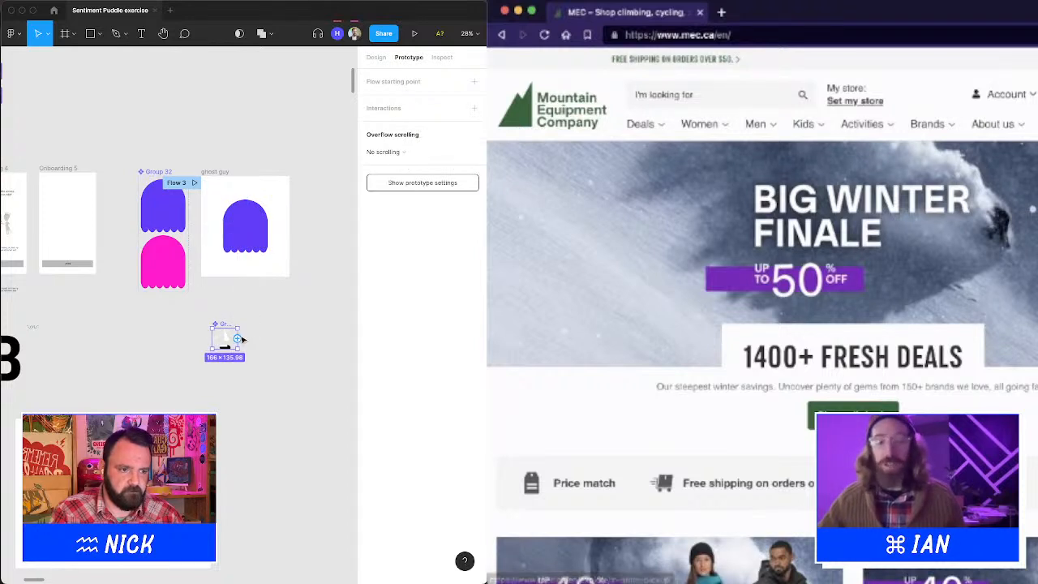
Search the MEC store for jackets and for teal, and look through the teal product results.
right_click(229, 232)
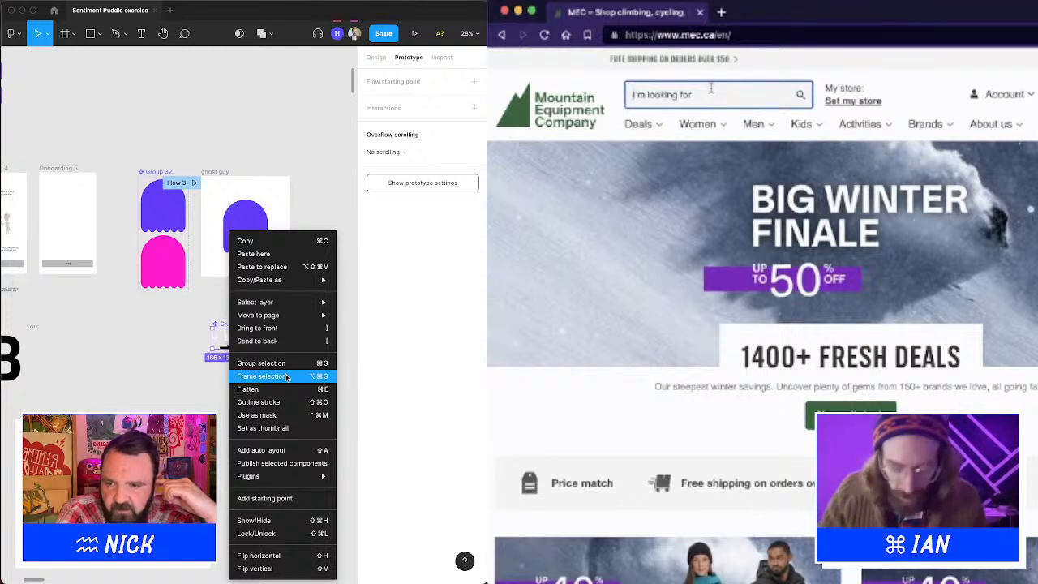
text(cket)
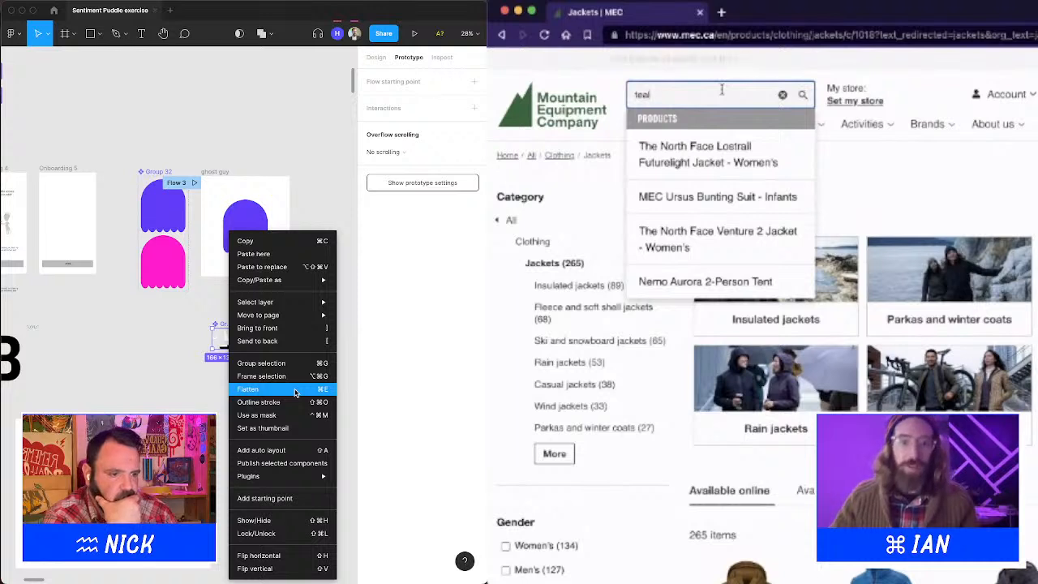
click(166, 337)
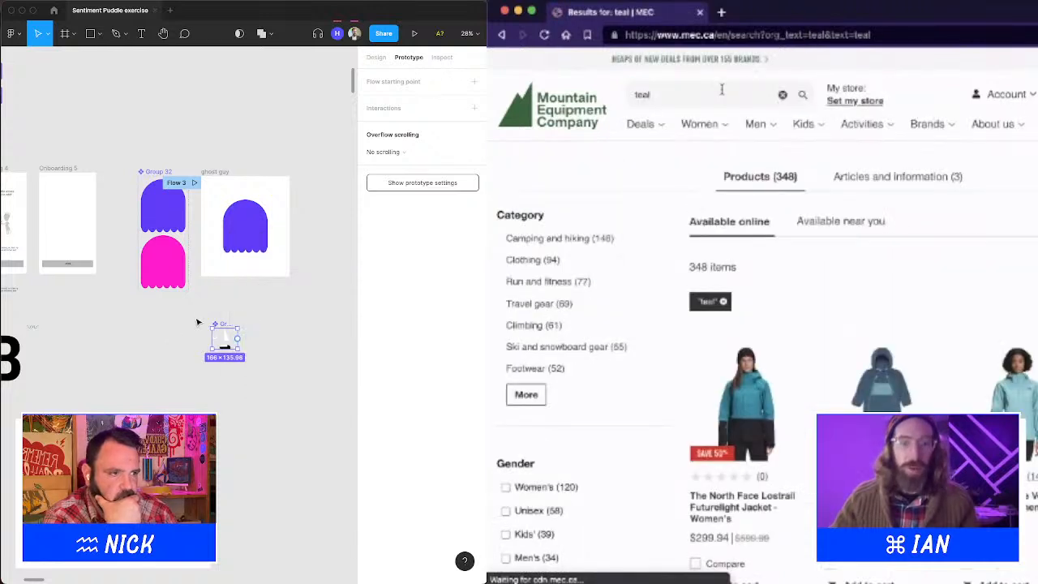
click(376, 58)
scroll(833, 221, down, 5)
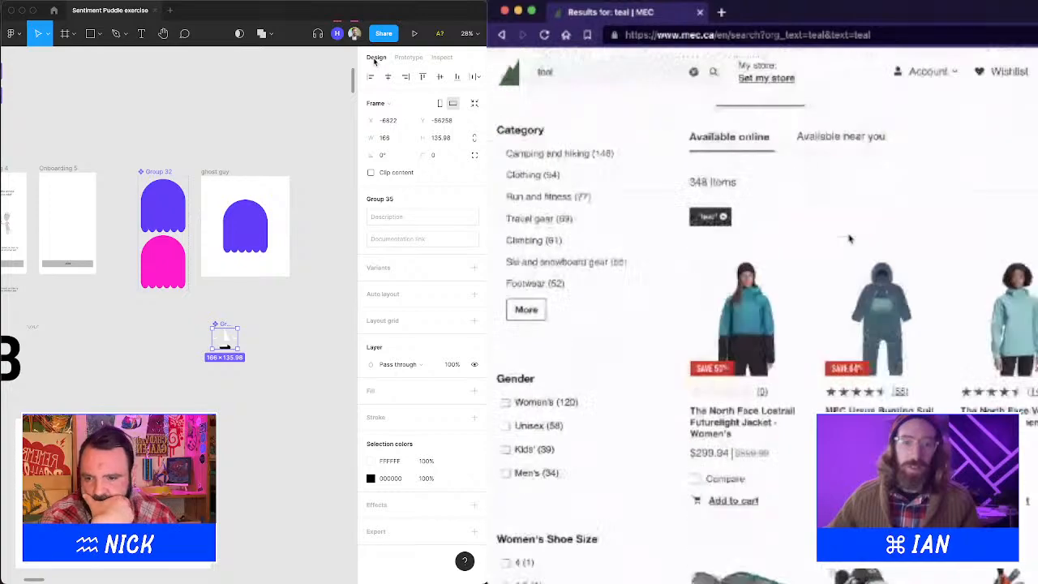
scroll(844, 239, down, 5)
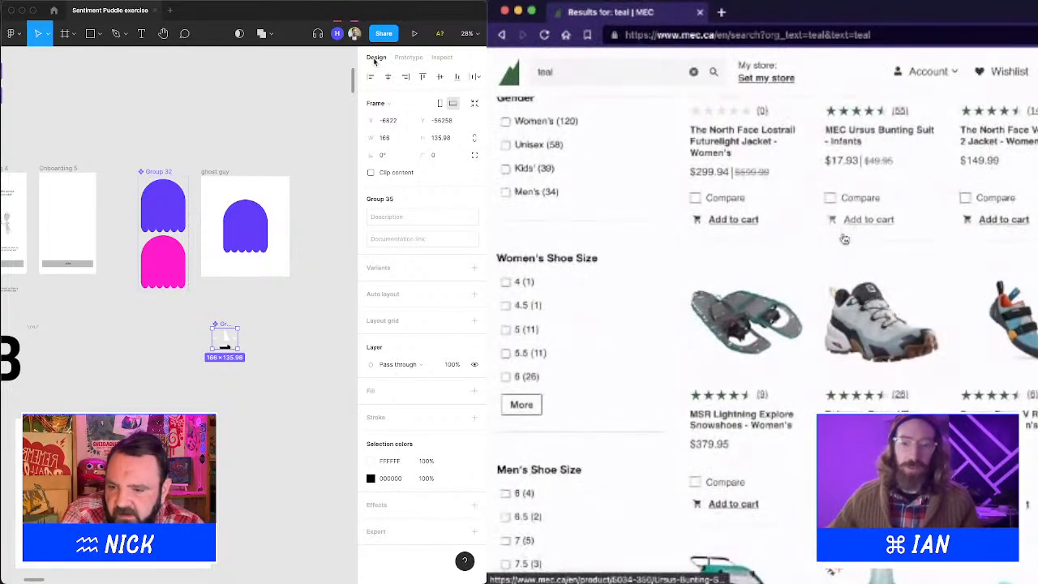
scroll(844, 239, up, 8)
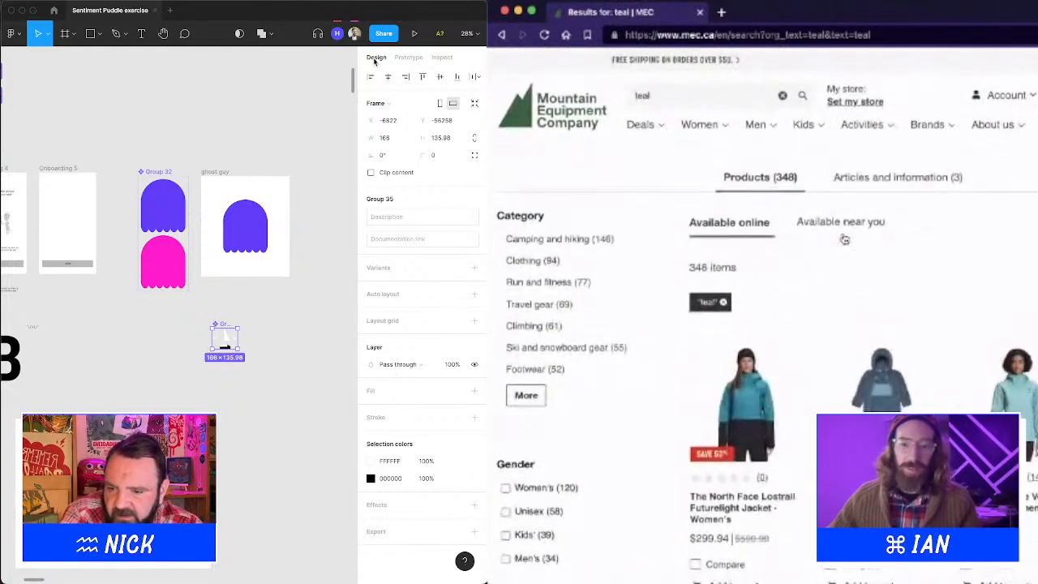
Search the MEC store for "big knife" and look over the articles it returns.
click(721, 93)
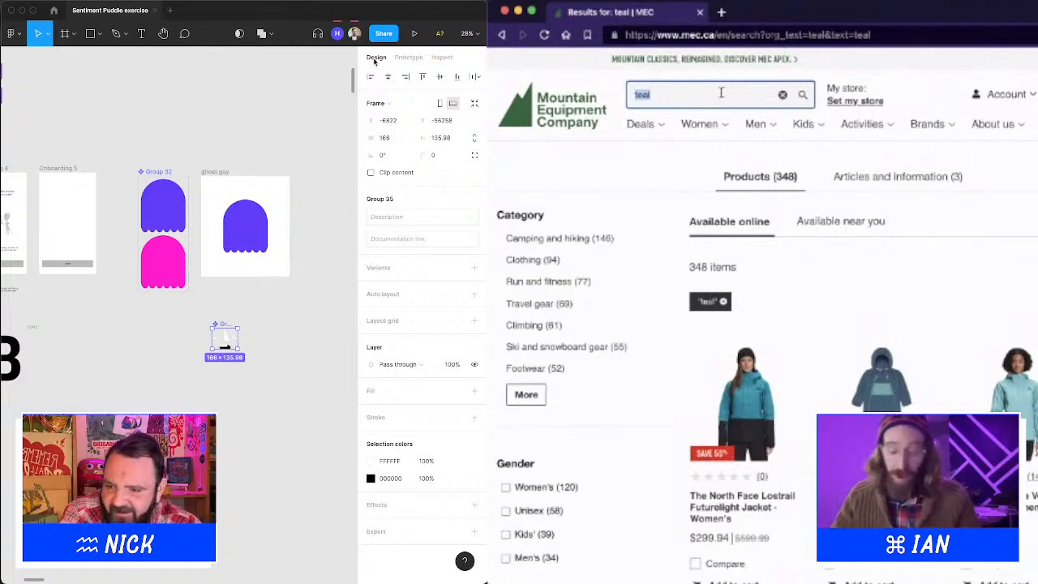
text(big a)
text(ni)
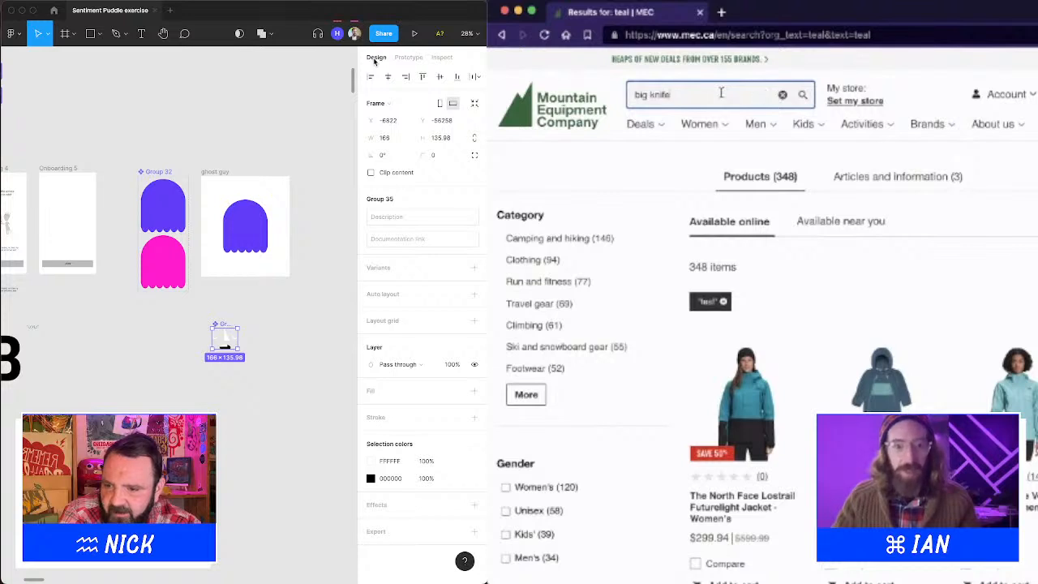
text(fe)
key(Return)
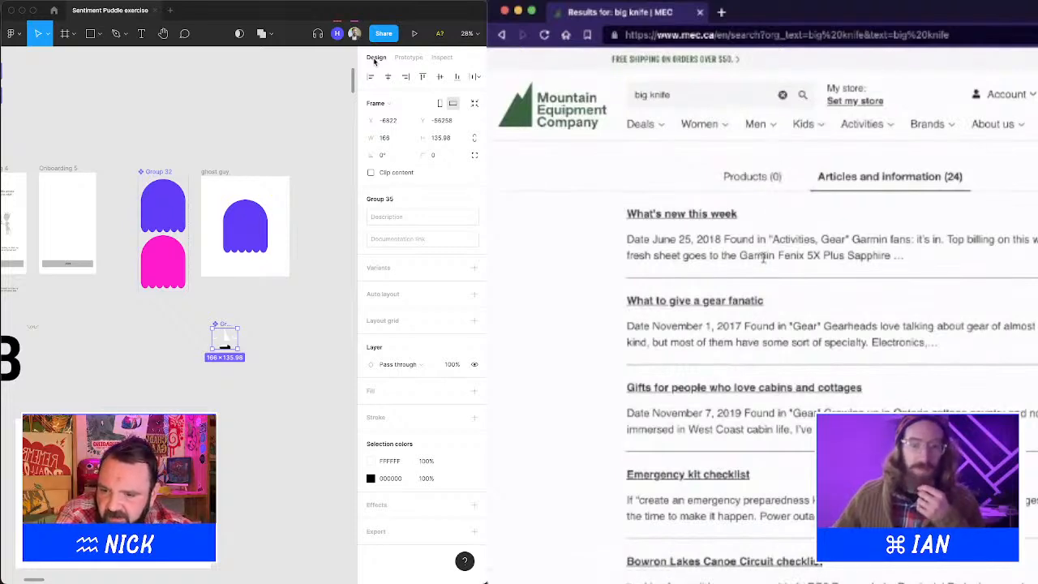
scroll(764, 257, down, 2)
scroll(762, 257, up, 2)
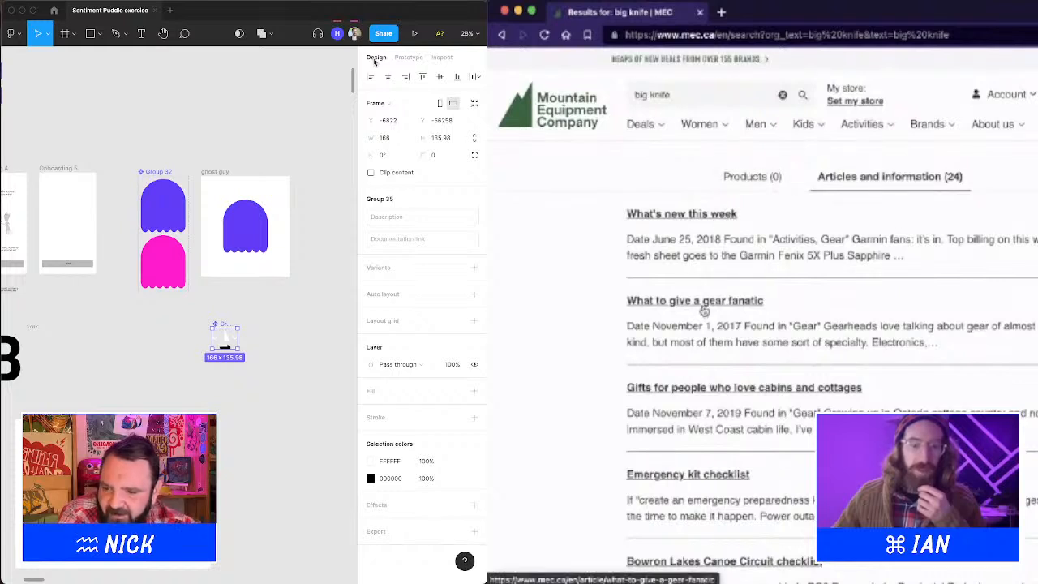
Shorten the store search to "knife" and browse the knives and tools products.
drag(649, 94, 607, 96)
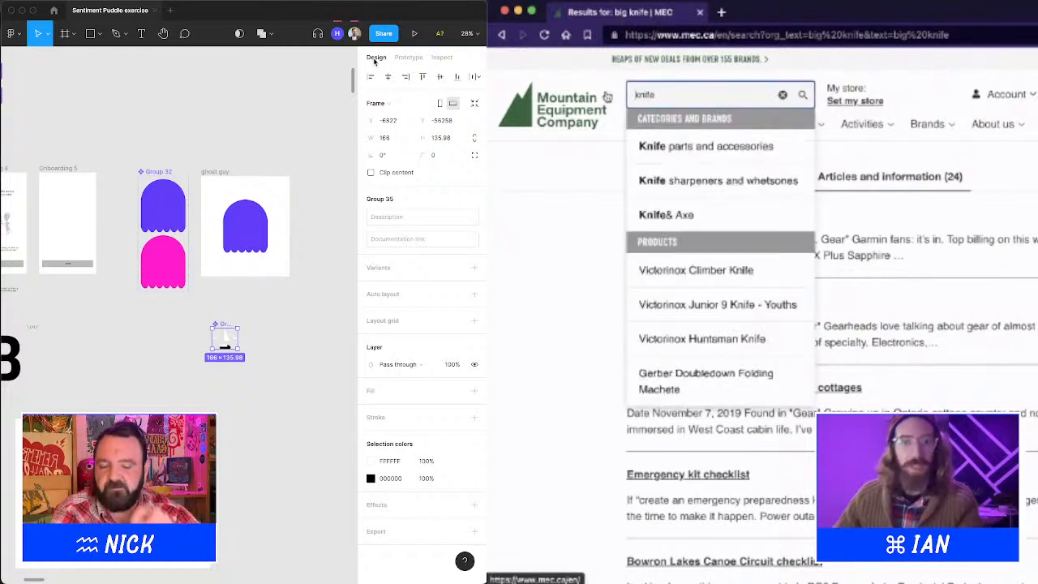
key(Return)
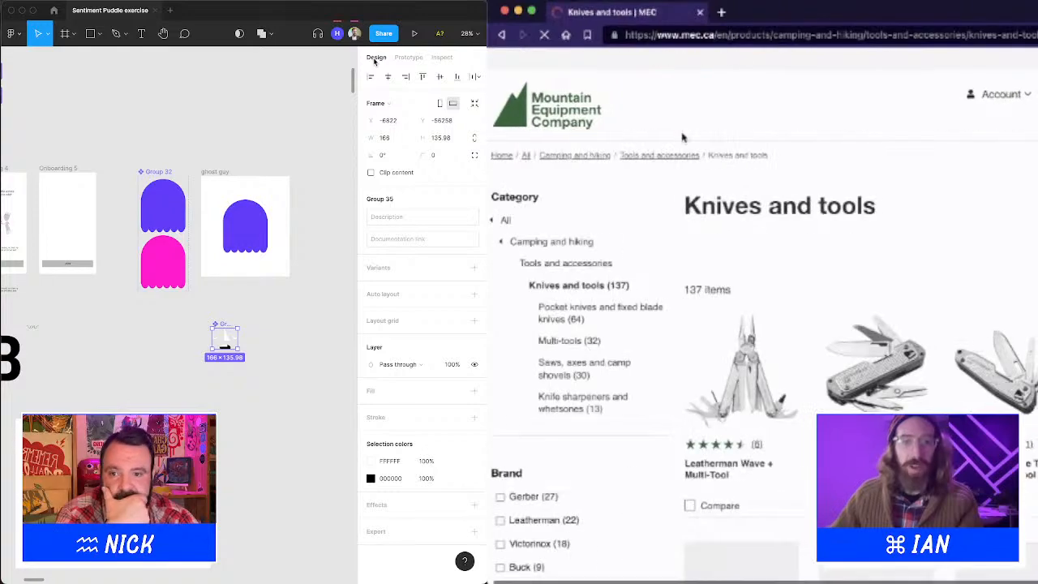
scroll(774, 274, down, 5)
scroll(774, 274, down, 10)
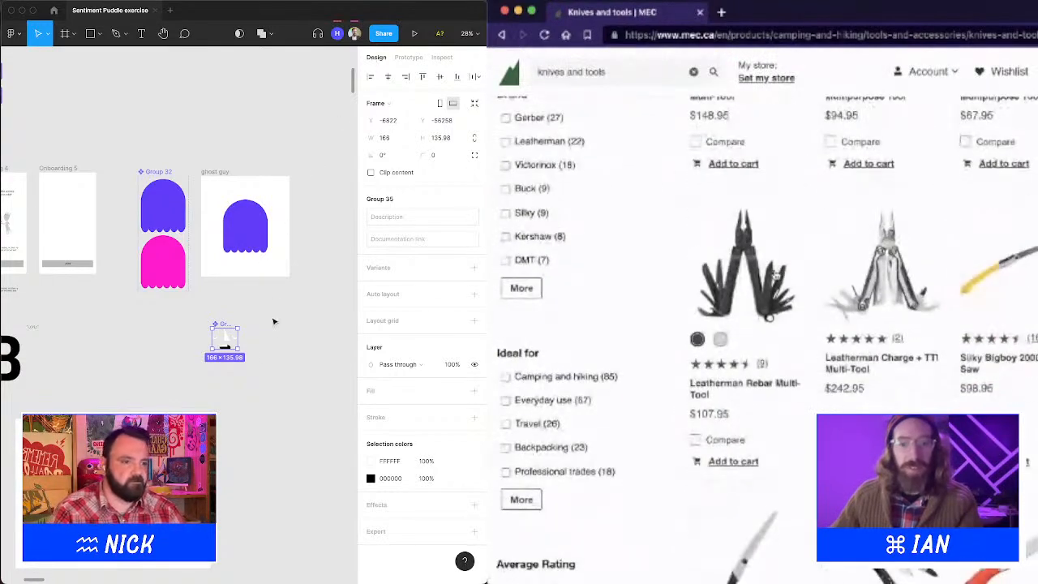
Add a second variant to the face component and name its Property 1 value z.
click(471, 270)
scroll(774, 274, up, 15)
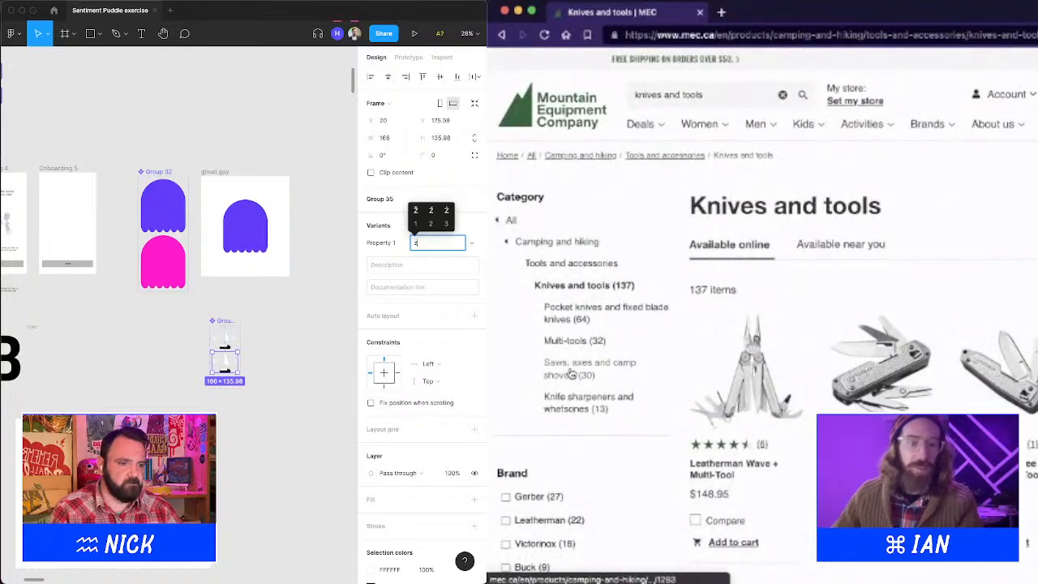
click(195, 353)
scroll(574, 357, down, 5)
drag(195, 348, 259, 391)
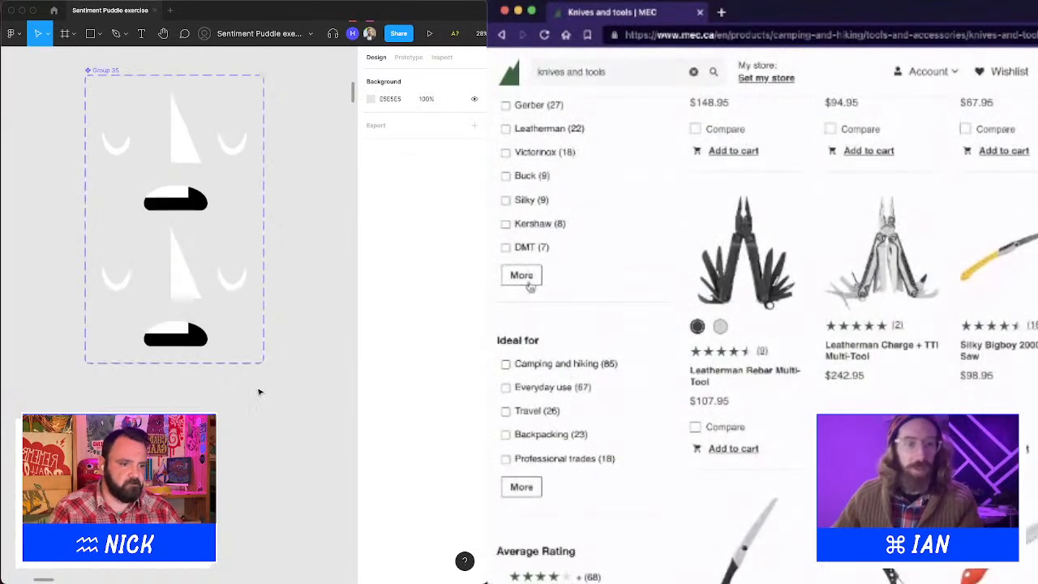
Try to rotate only the black mouth shape in the second face variant.
scroll(543, 222, down, 10)
double_click(197, 338)
scroll(542, 222, up, 15)
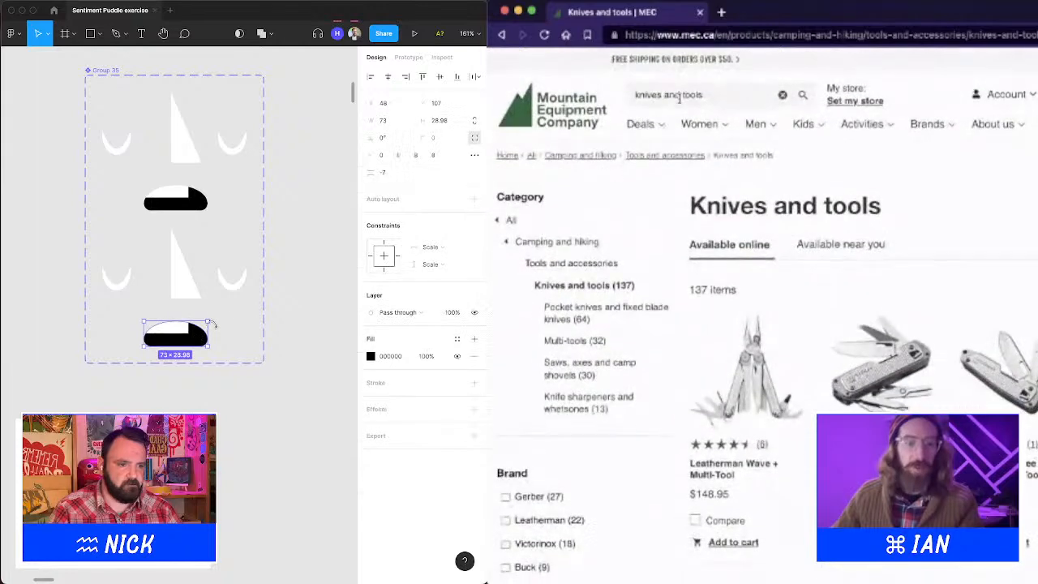
drag(212, 319, 141, 333)
key(super+z)
triple_click(687, 94)
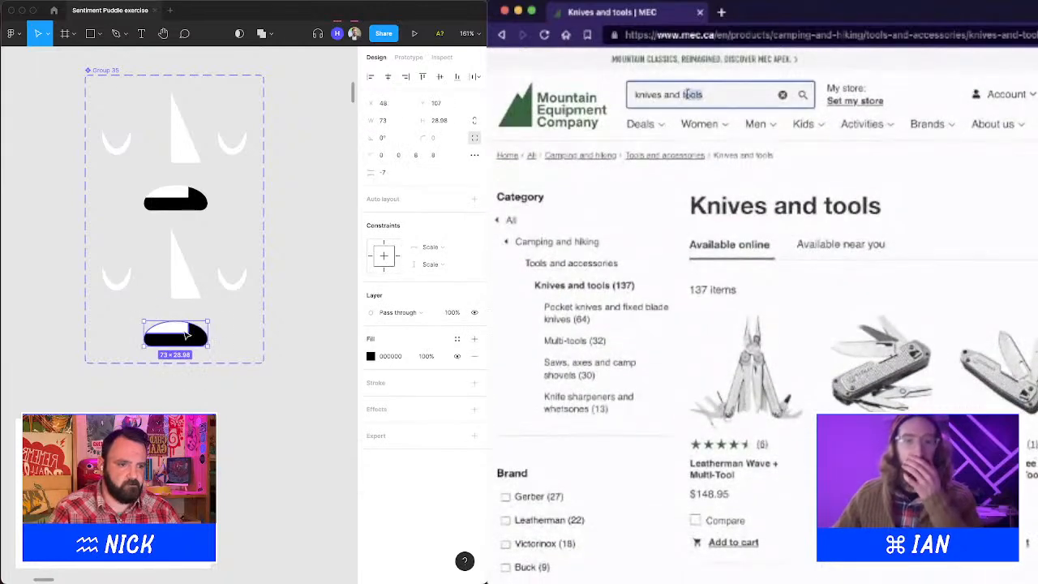
Rotate the whole mouth group in the second face variant by 180°.
click(215, 335)
double_click(184, 334)
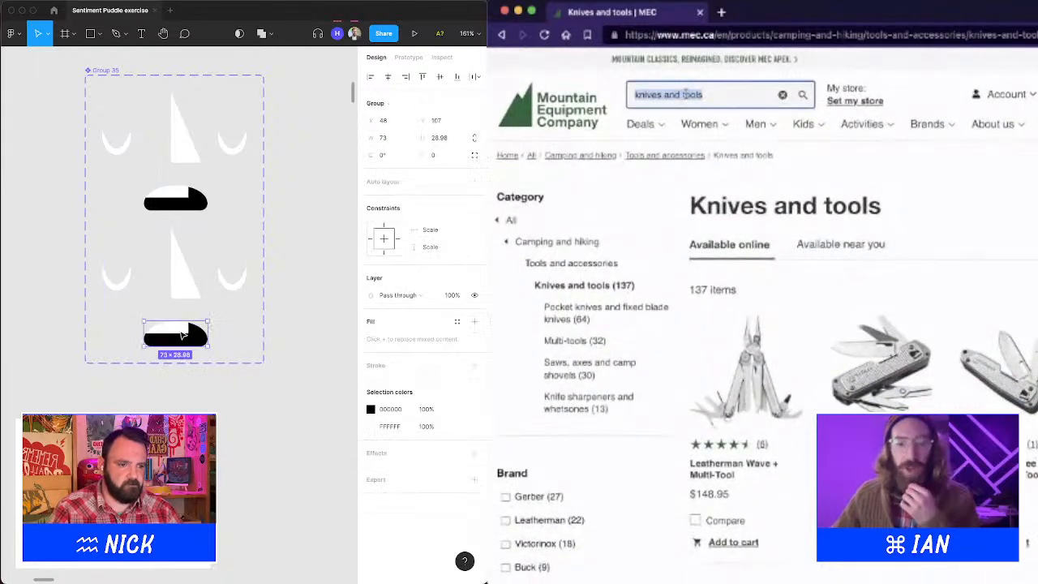
drag(211, 318, 149, 343)
scroll(762, 237, down, 1)
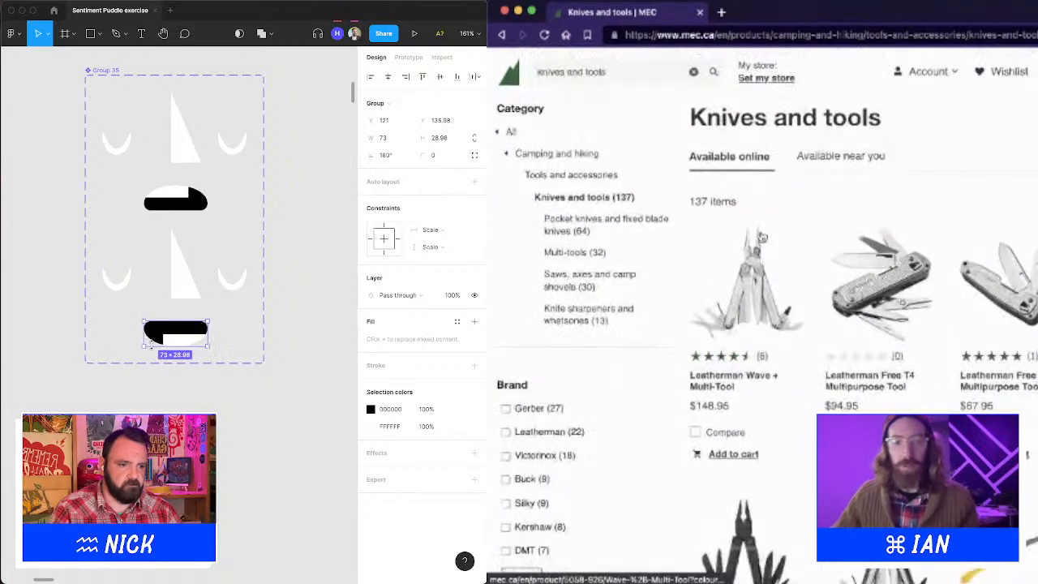
double_click(178, 343)
scroll(762, 237, up, 1)
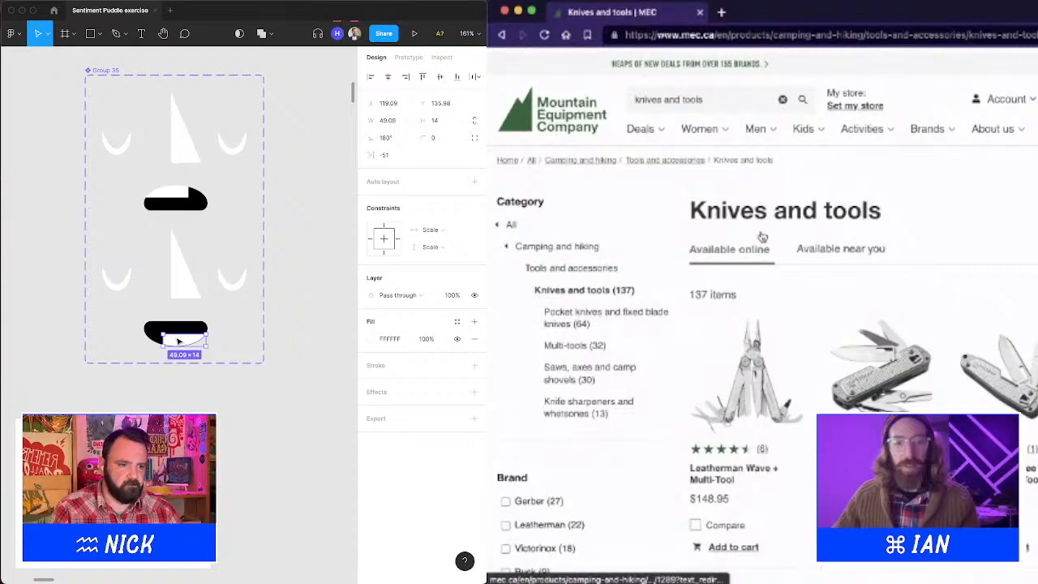
scroll(762, 237, down, 1)
click(303, 351)
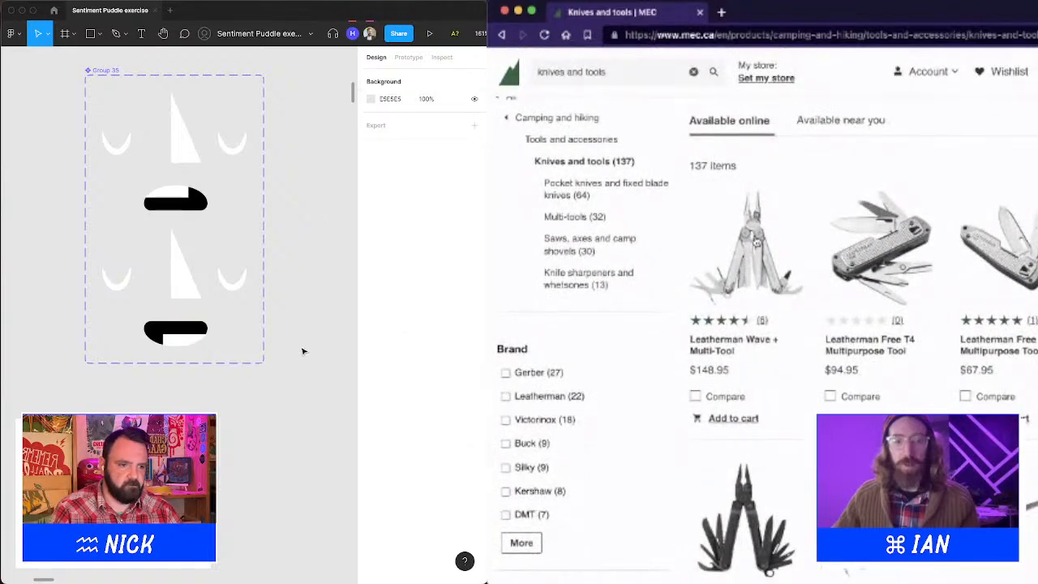
Rename the face component set "face" and mark the Leatherman Wave + Multi-Tool for comparison in the MEC store.
scroll(754, 241, down, 1)
scroll(317, 308, down, 3)
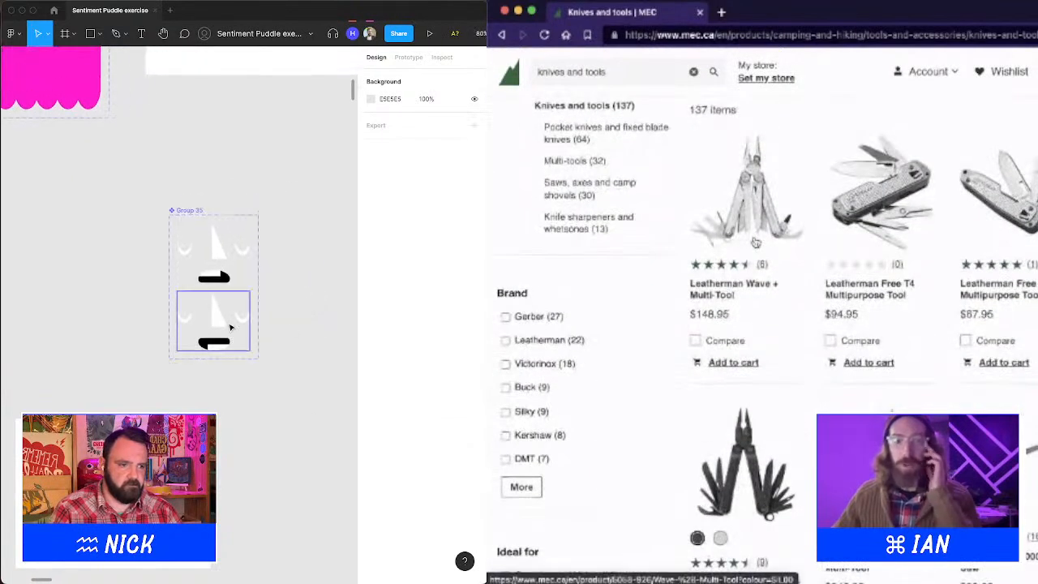
click(231, 327)
drag(312, 242, 257, 454)
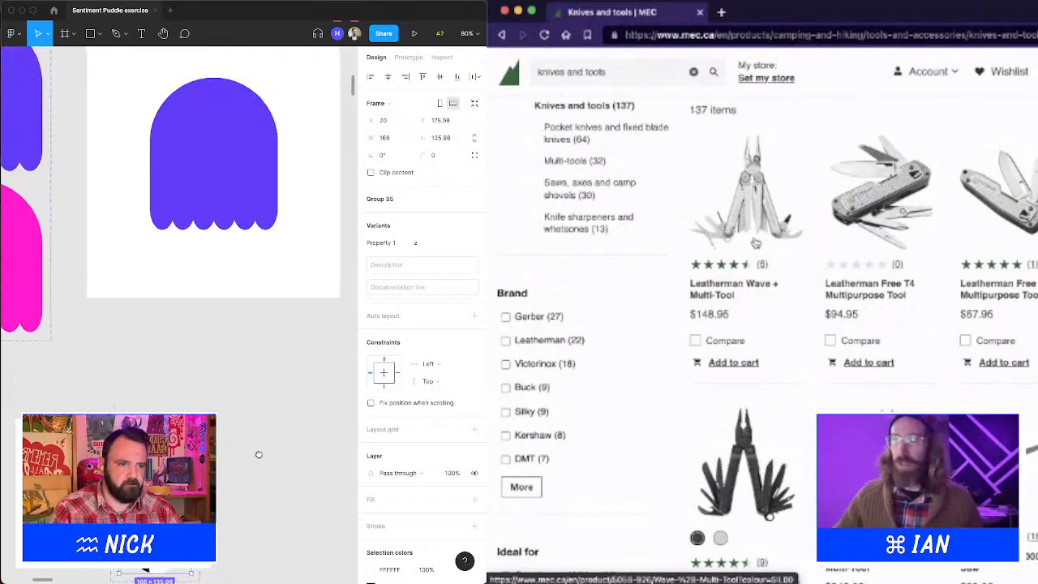
click(695, 341)
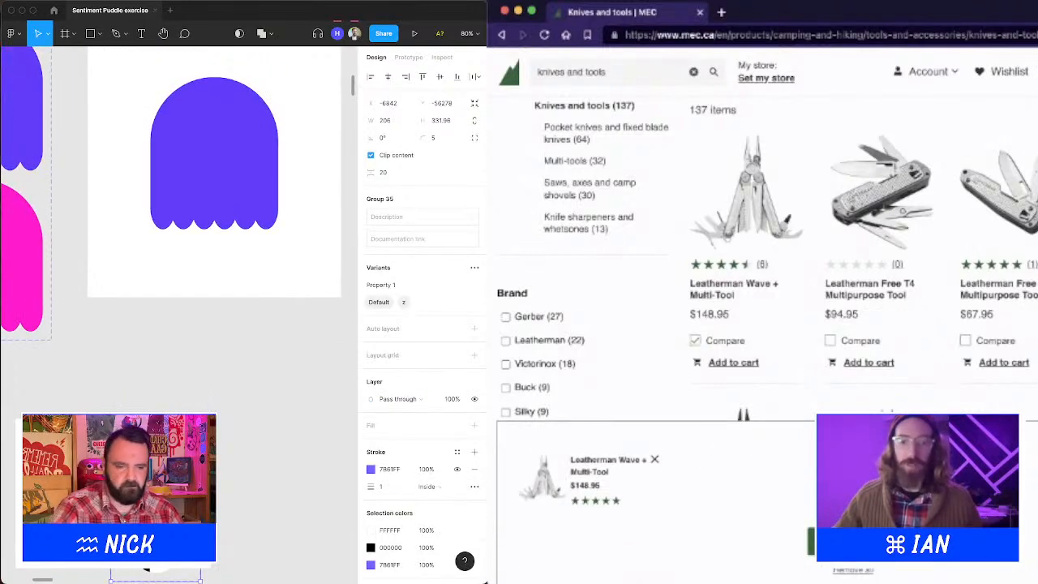
text(face)
key(Return)
drag(291, 322, 293, 378)
Look through further multi-tools in the store's knives and tools listing.
scroll(963, 280, down, 2)
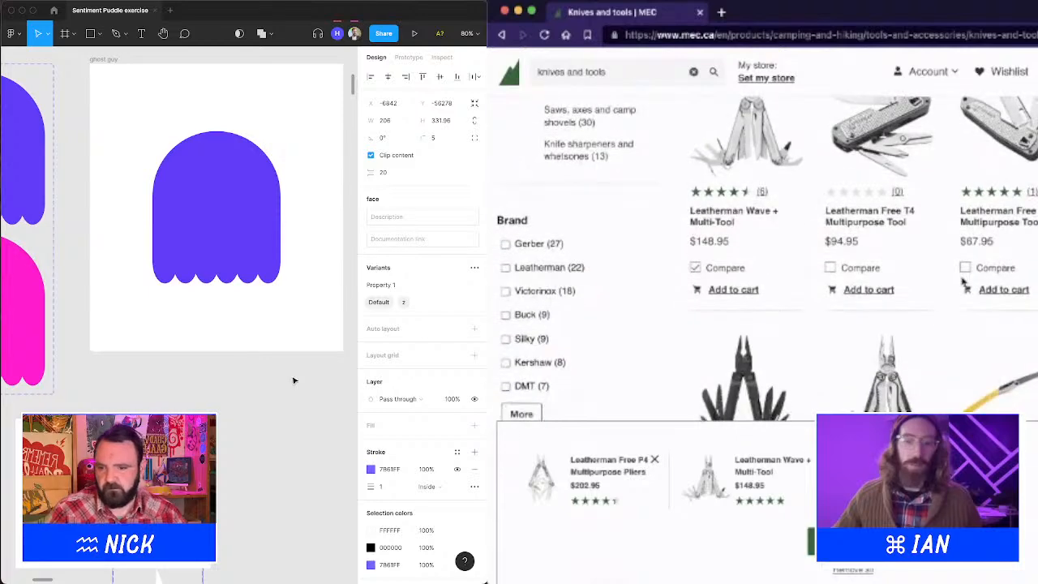
scroll(962, 281, down, 1)
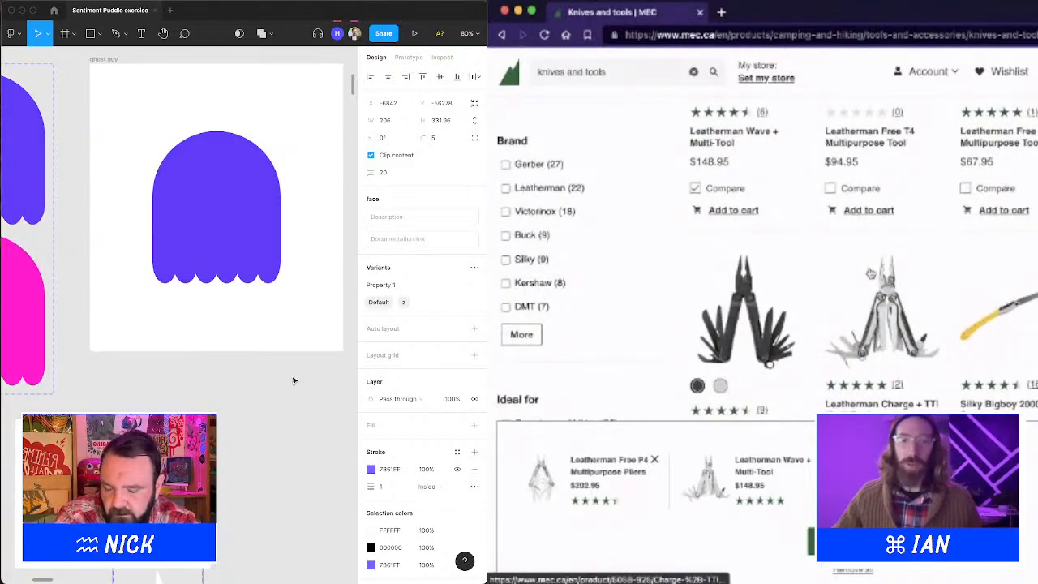
scroll(870, 274, down, 1)
scroll(869, 273, down, 1)
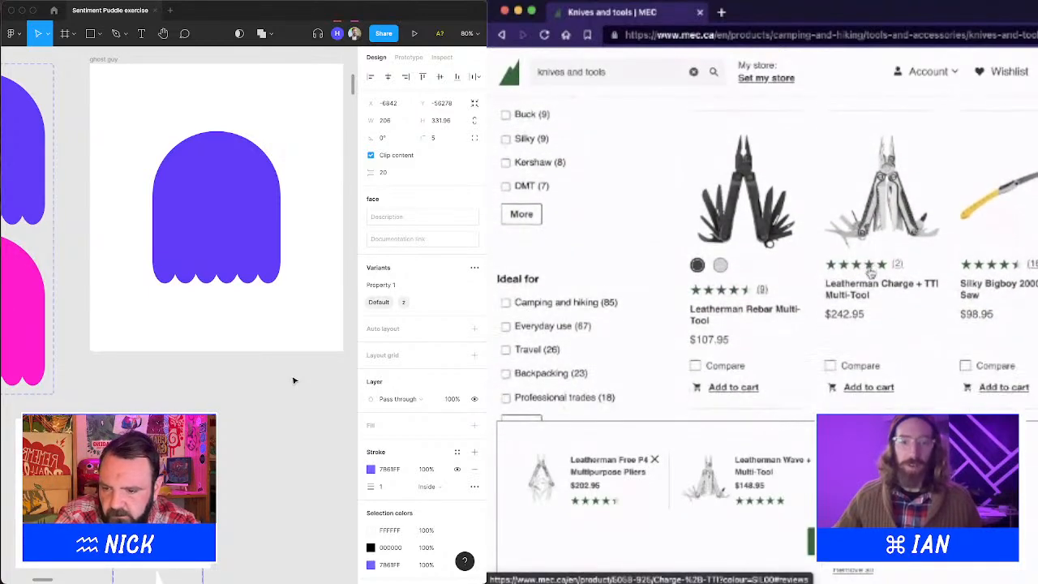
Mark the Leatherman Charge + TTI and Leatherman Sidekick multi-tools for comparison in the MEC knives and tools listing.
scroll(919, 207, up, 1)
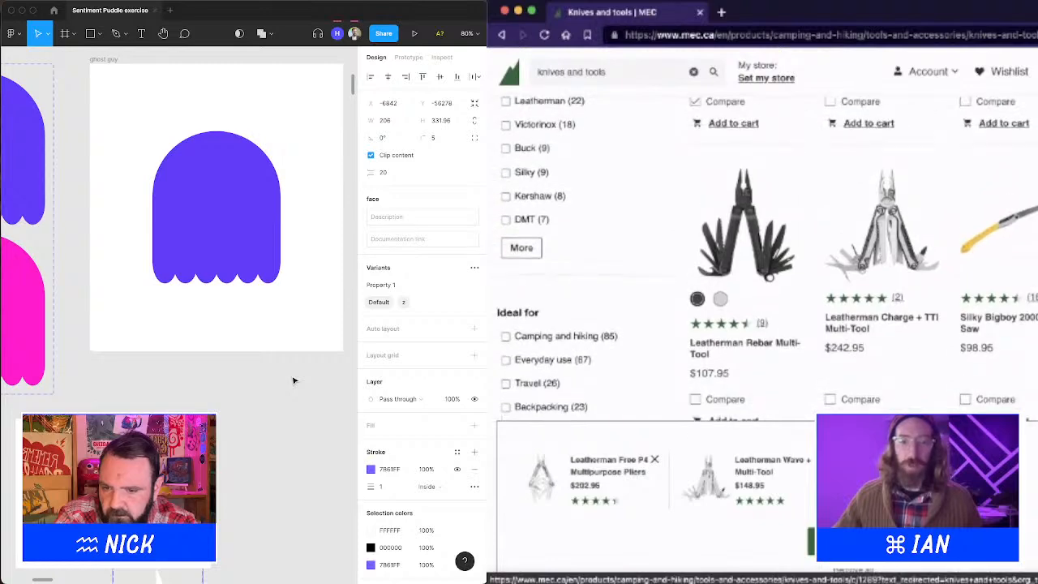
scroll(870, 314, down, 2)
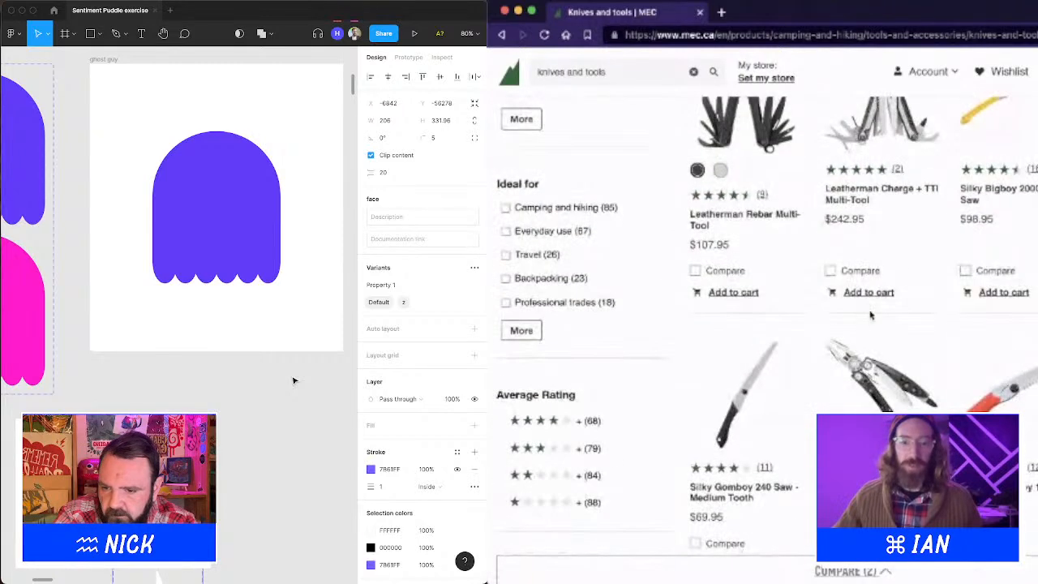
click(839, 275)
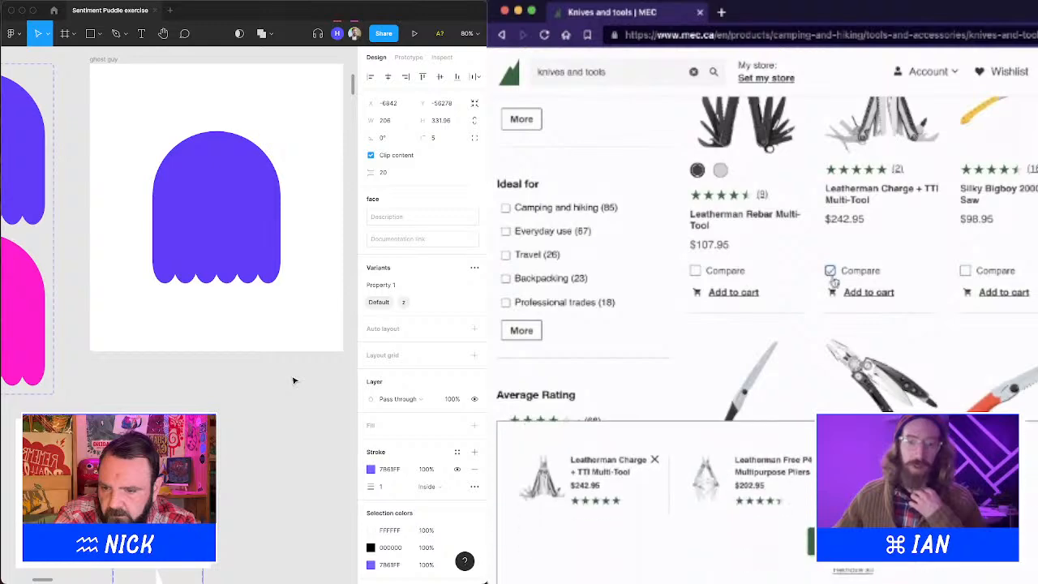
scroll(908, 337, down, 3)
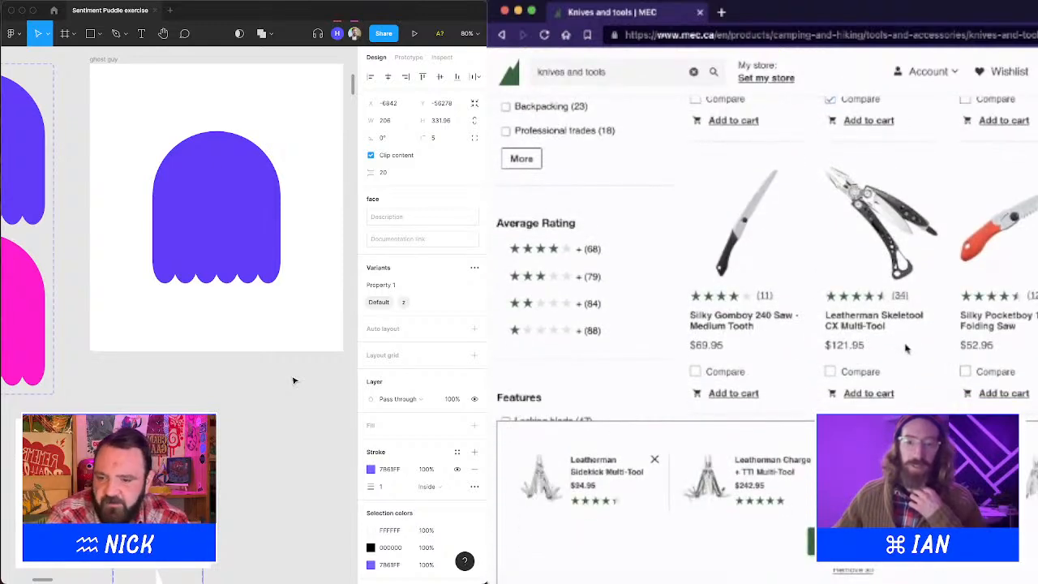
Open the comparison page for the marked multi-tools and look at their specifications.
scroll(906, 348, down, 1)
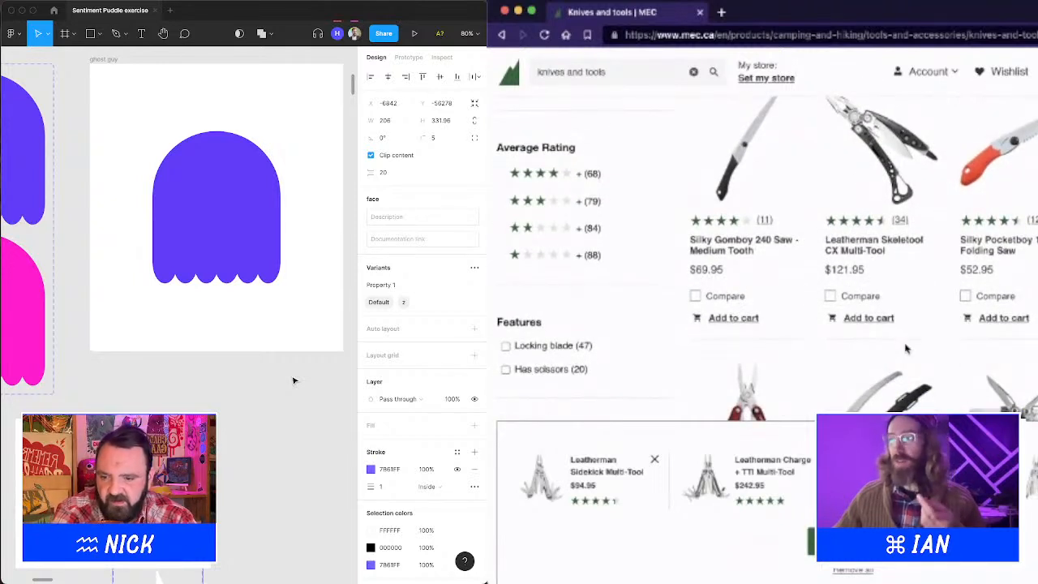
scroll(906, 348, down, 2)
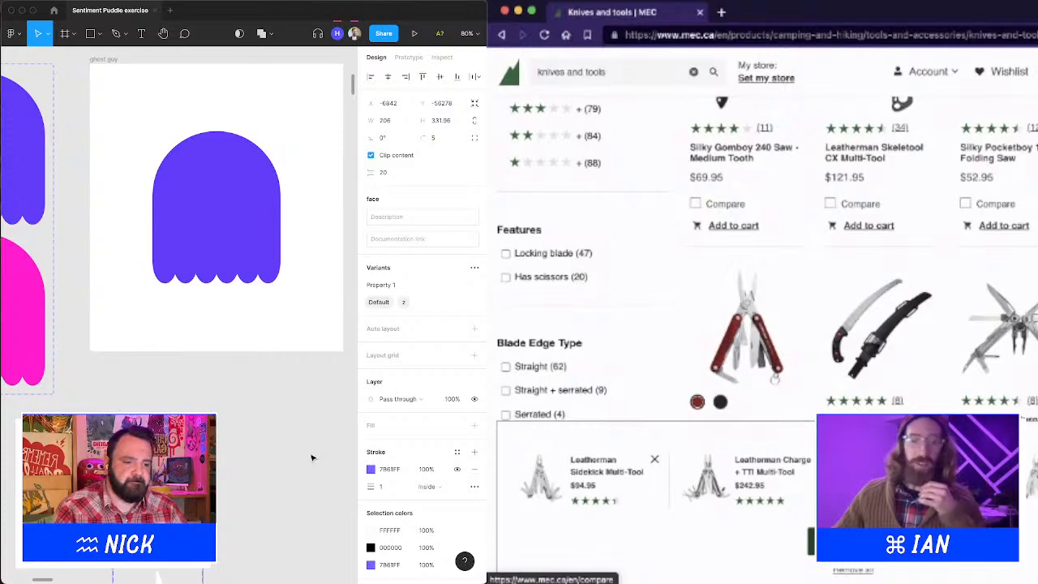
click(853, 541)
drag(313, 458, 285, 399)
scroll(880, 365, down, 2)
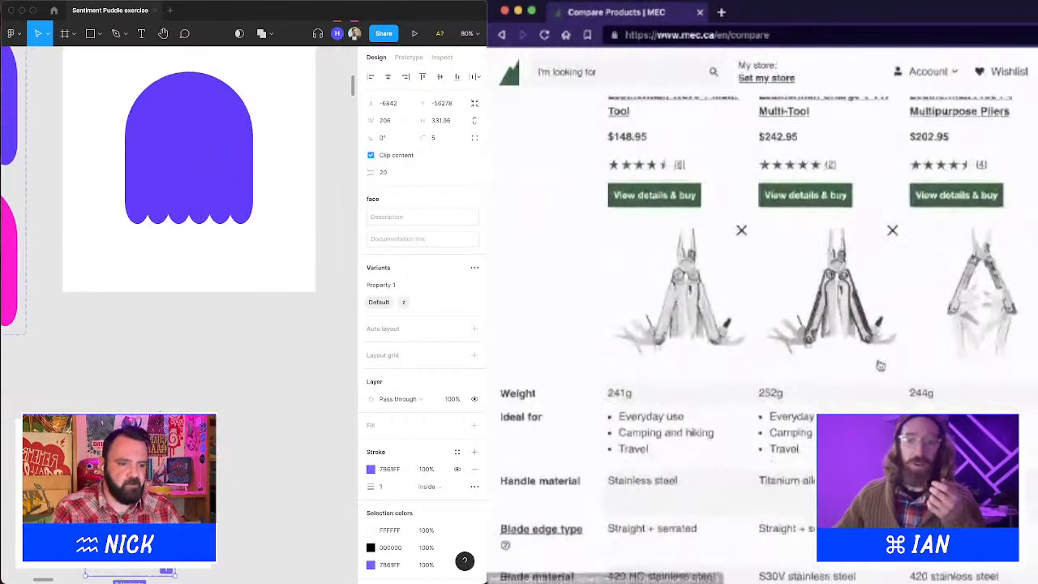
Try to move the whole face component set onto the purple ghost body in Figma.
drag(131, 474, 179, 135)
scroll(880, 366, up, 2)
scroll(881, 365, down, 2)
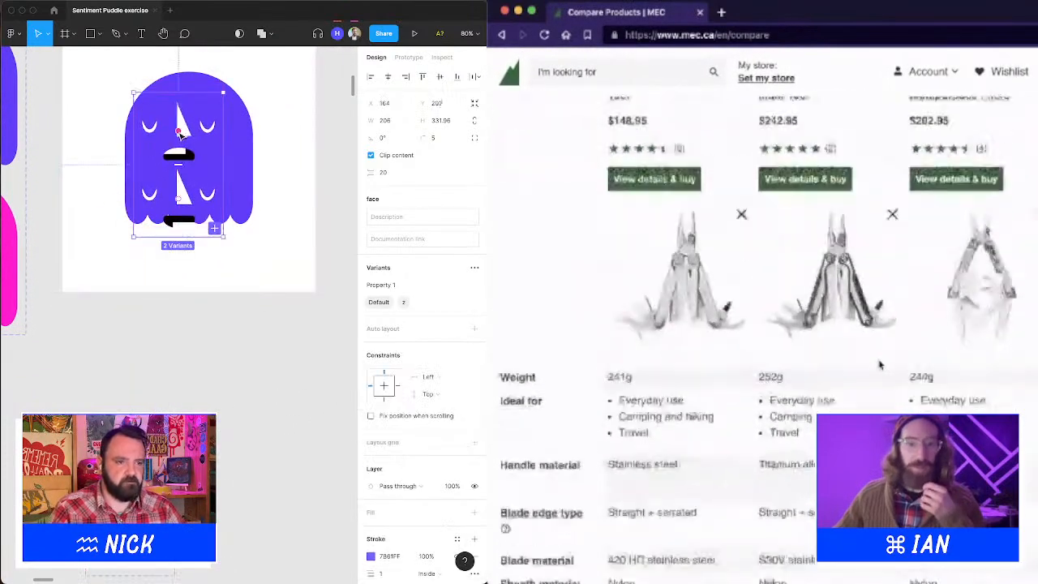
key(super+z)
scroll(881, 364, down, 1)
Place an instance of the Default face variant on the ghost body in the "ghost guy" frame, at about X 219, Y 262.
click(290, 463)
click(131, 471)
scroll(880, 364, down, 2)
scroll(881, 365, up, 2)
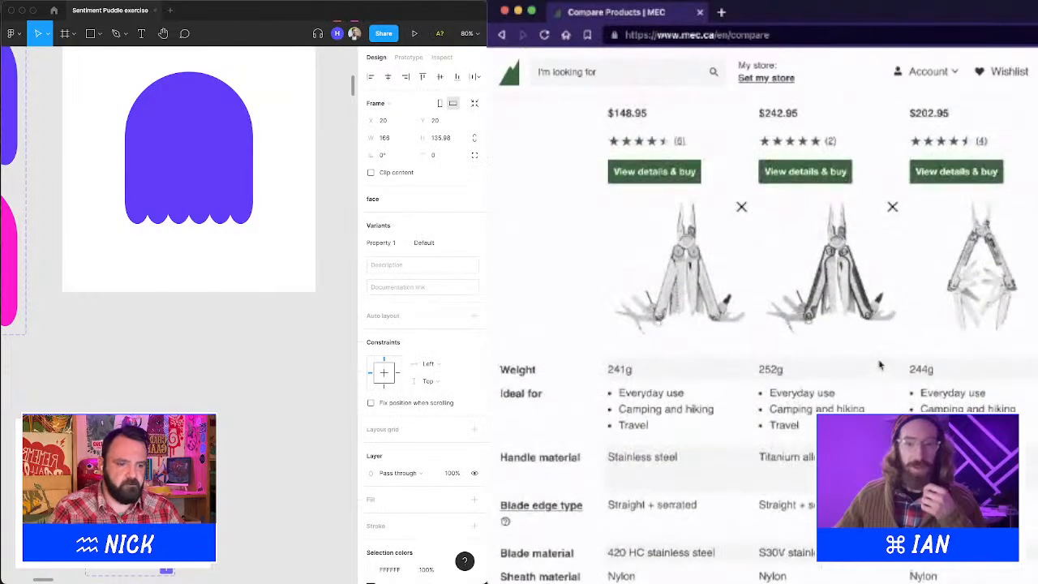
scroll(880, 365, up, 2)
drag(162, 478, 232, 276)
scroll(699, 381, down, 2)
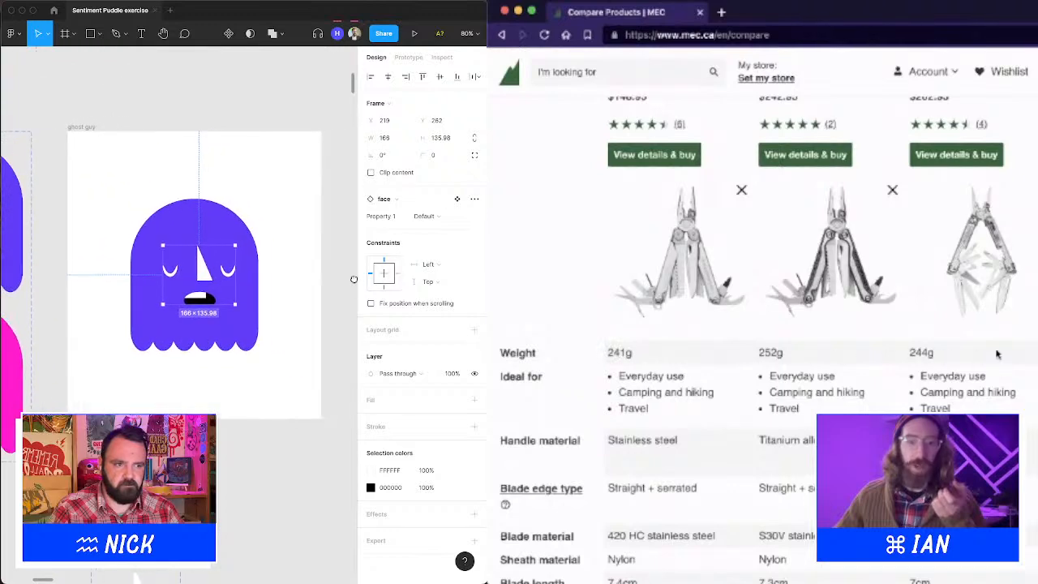
Give the face instance an interaction with the While hovering trigger, and view the Leatherman Sidekick's tech specs in the MEC store.
click(409, 56)
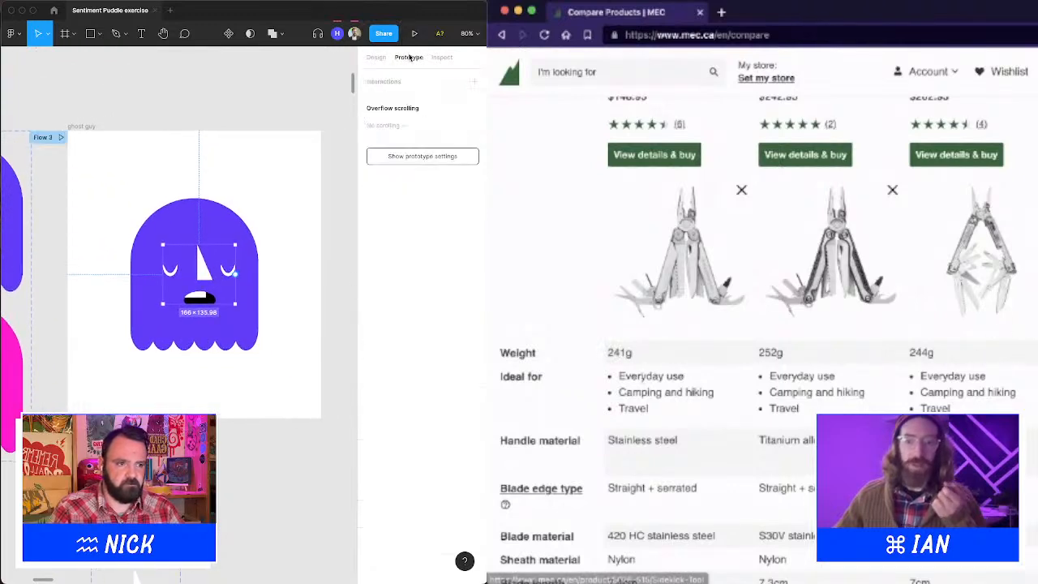
click(1005, 345)
click(474, 81)
scroll(1034, 271, down, 5)
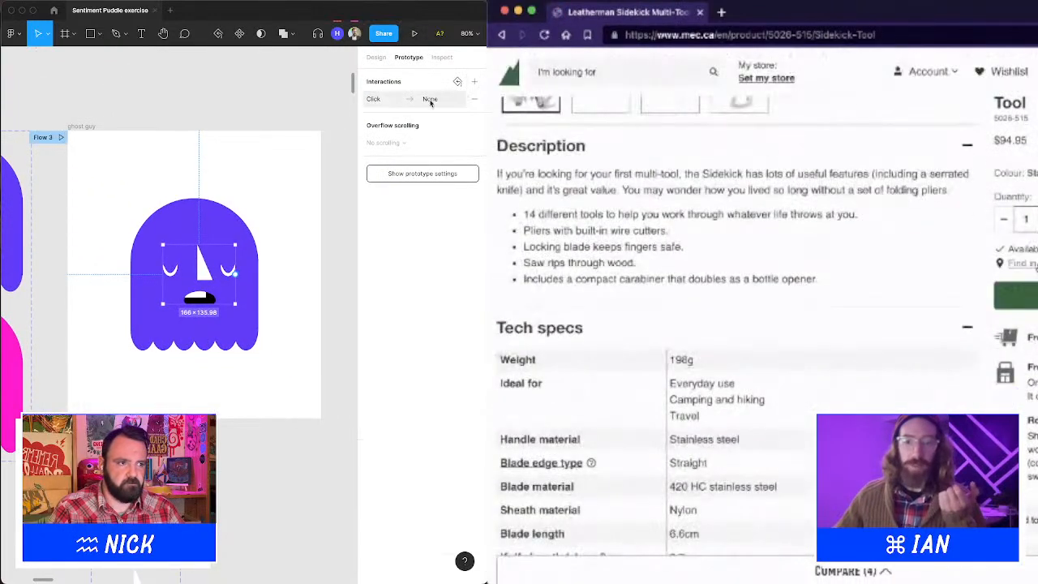
click(375, 100)
scroll(1034, 272, down, 3)
click(278, 126)
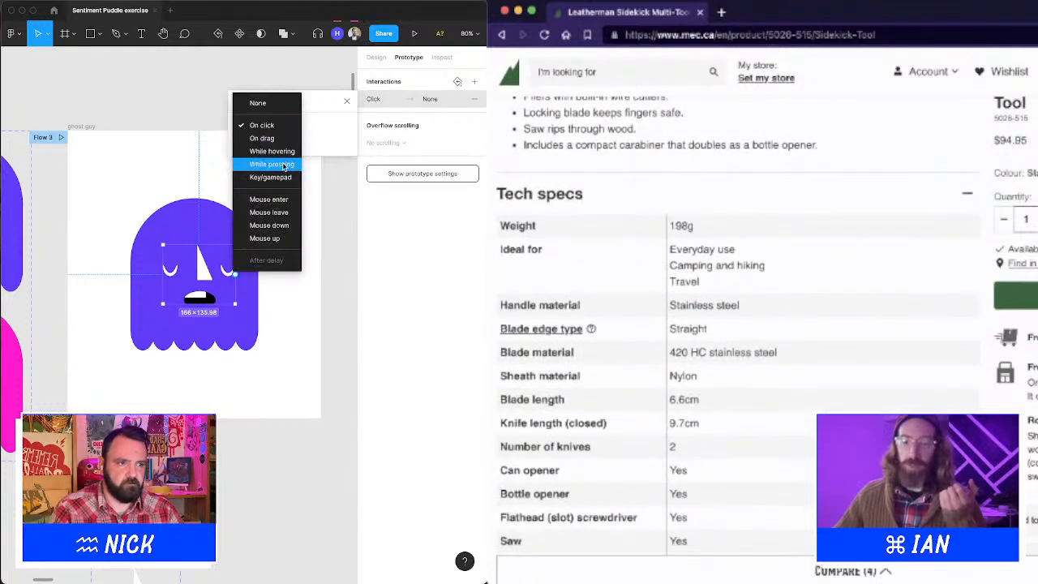
click(271, 152)
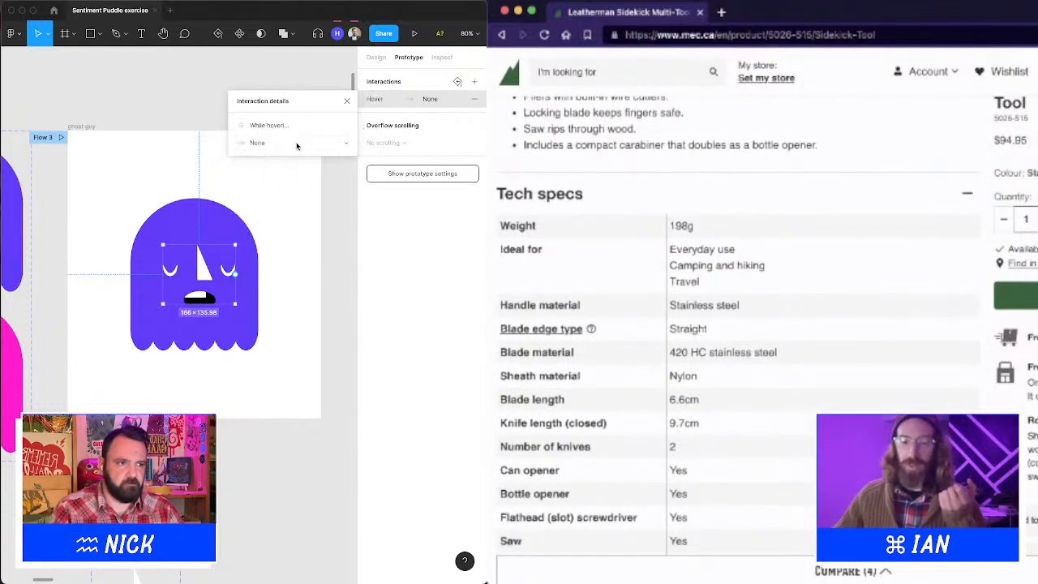
Set the hover interaction to change to variant 2 with the Smart animate animation.
click(296, 146)
click(271, 174)
click(305, 178)
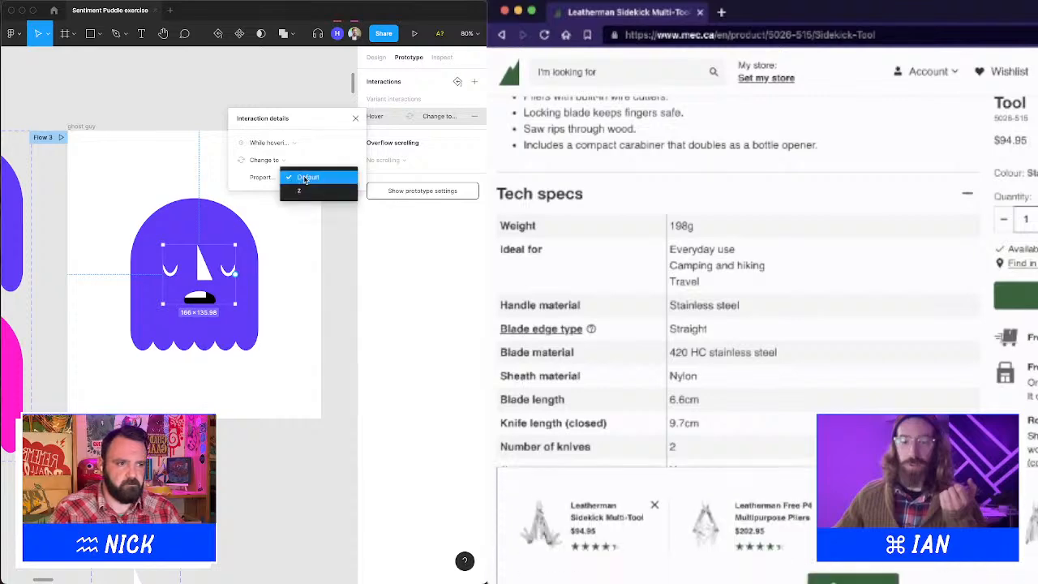
click(304, 190)
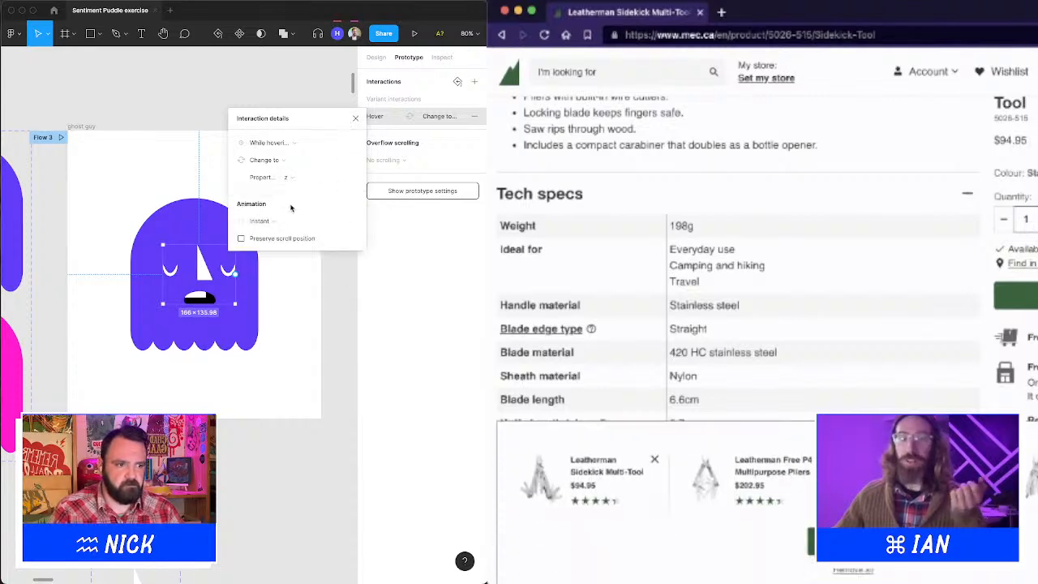
click(266, 220)
click(261, 246)
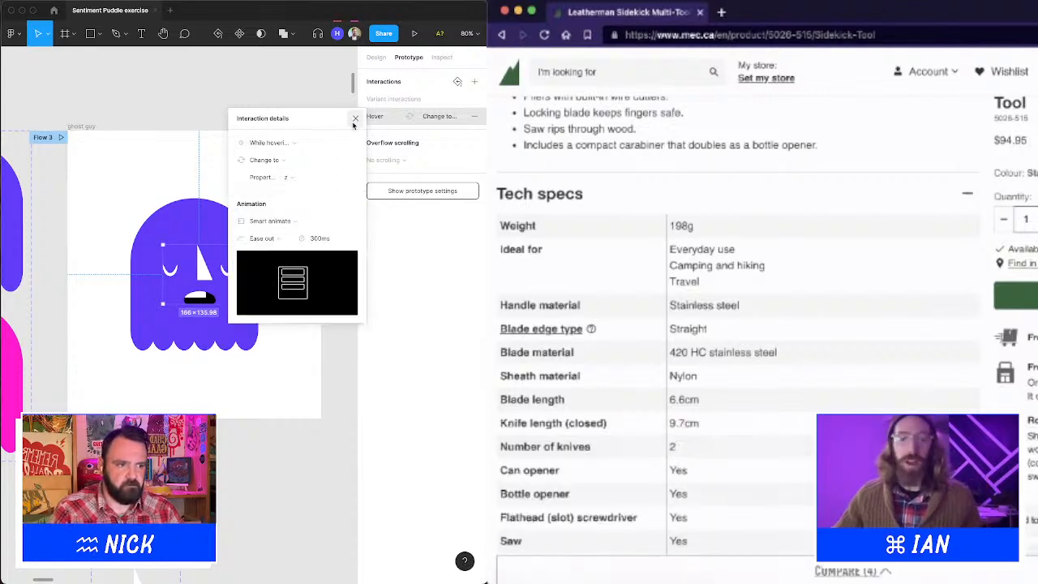
click(354, 120)
Return to the MEC knives and tools listing and view the Leatherman Style PS Multi-Tool's product page.
click(502, 37)
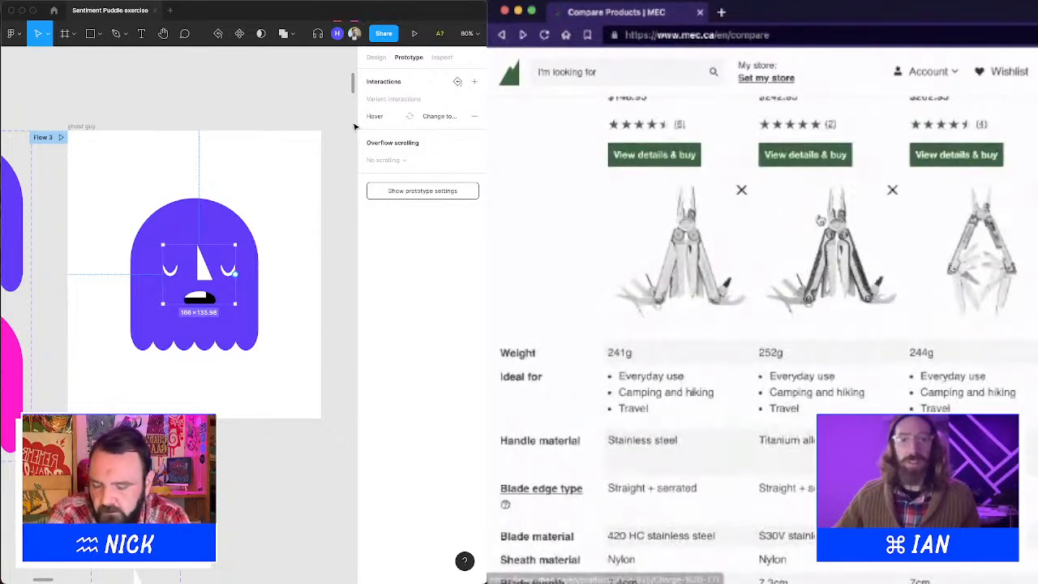
click(502, 35)
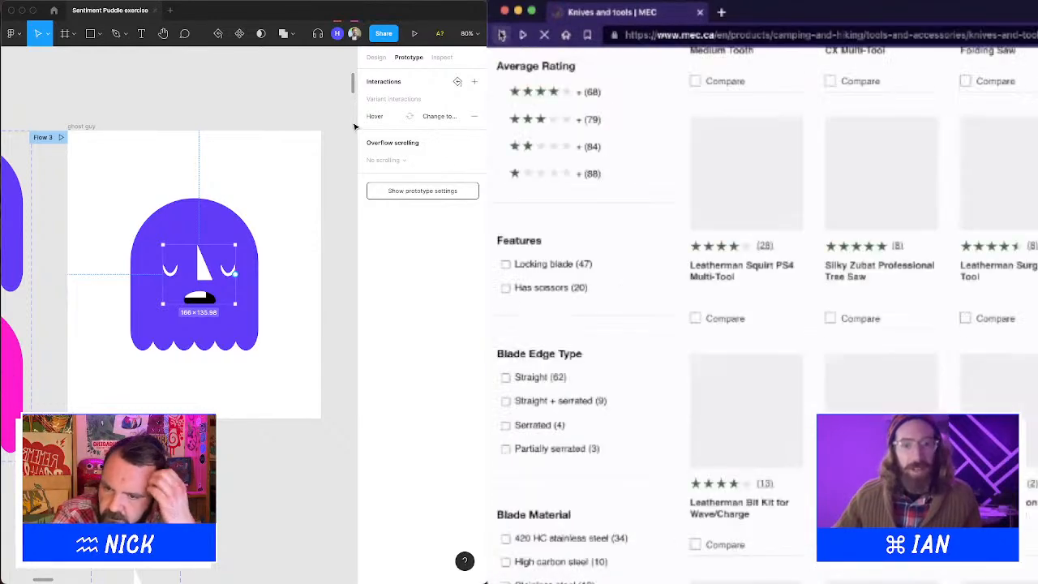
scroll(926, 313, down, 3)
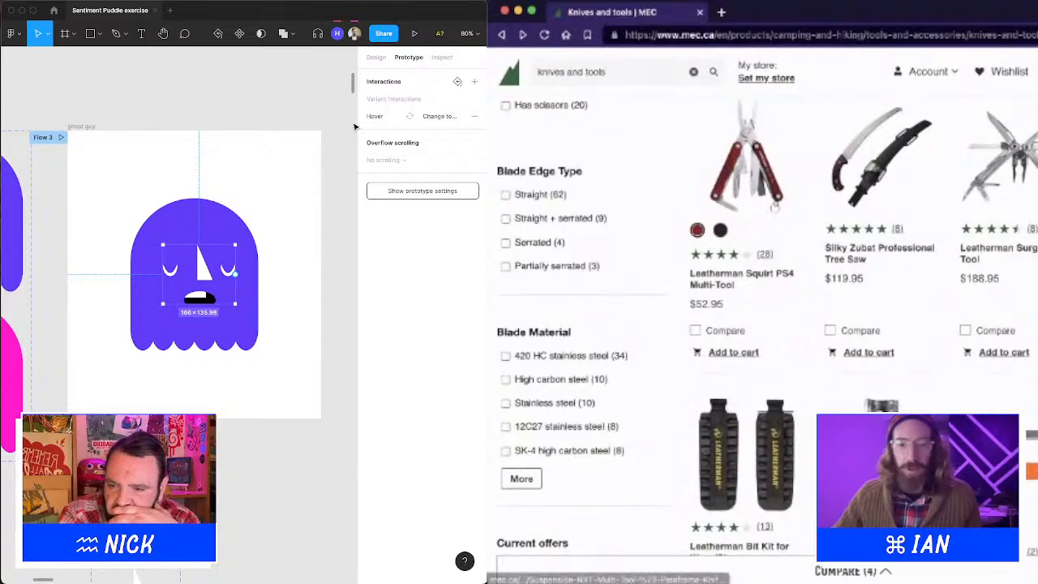
scroll(927, 314, down, 5)
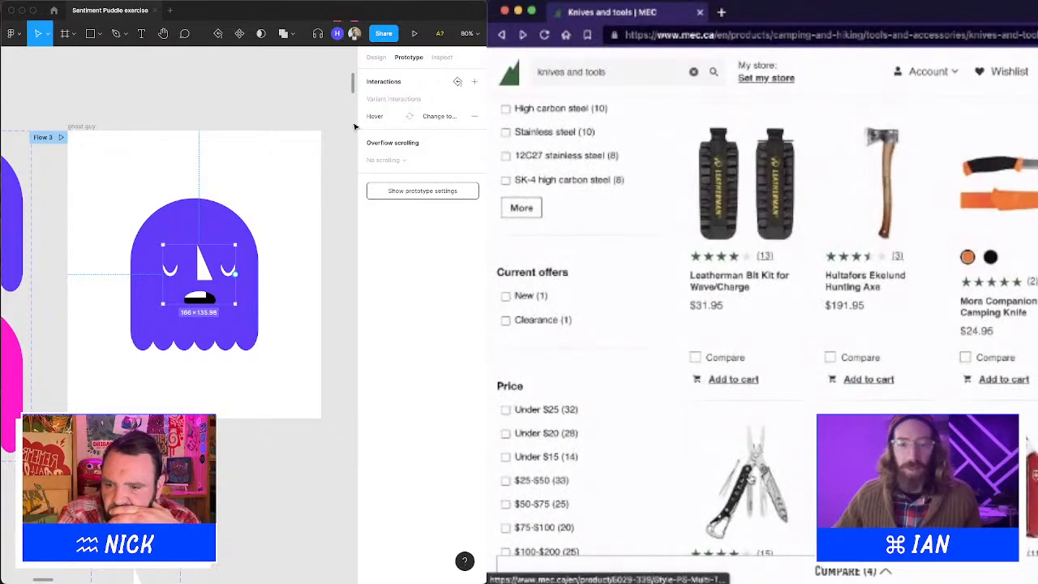
click(745, 487)
scroll(906, 303, down, 5)
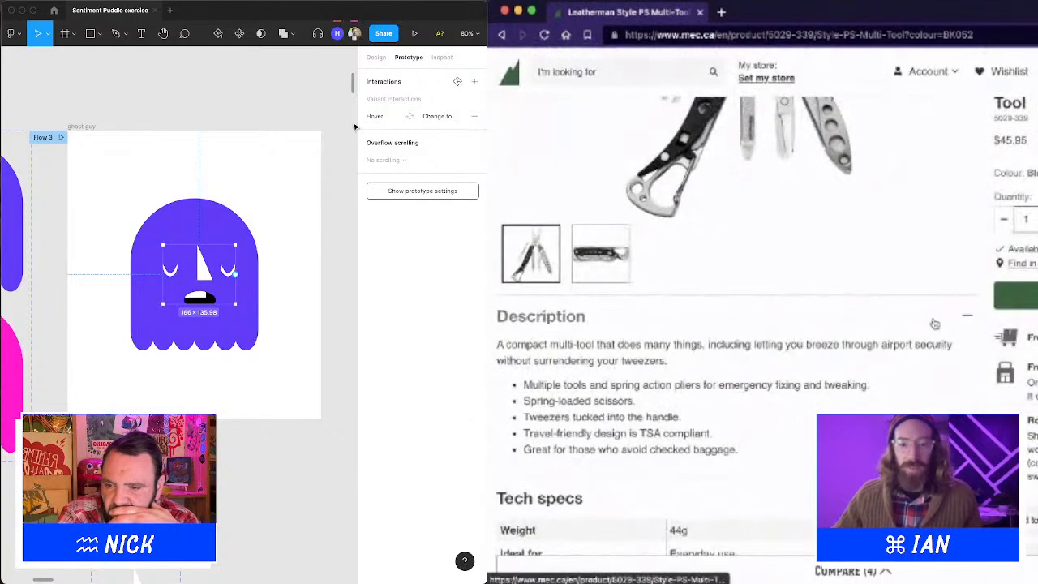
Mark the Leatherman Style PS Multi-Tool for comparison and look through the compared products.
click(852, 571)
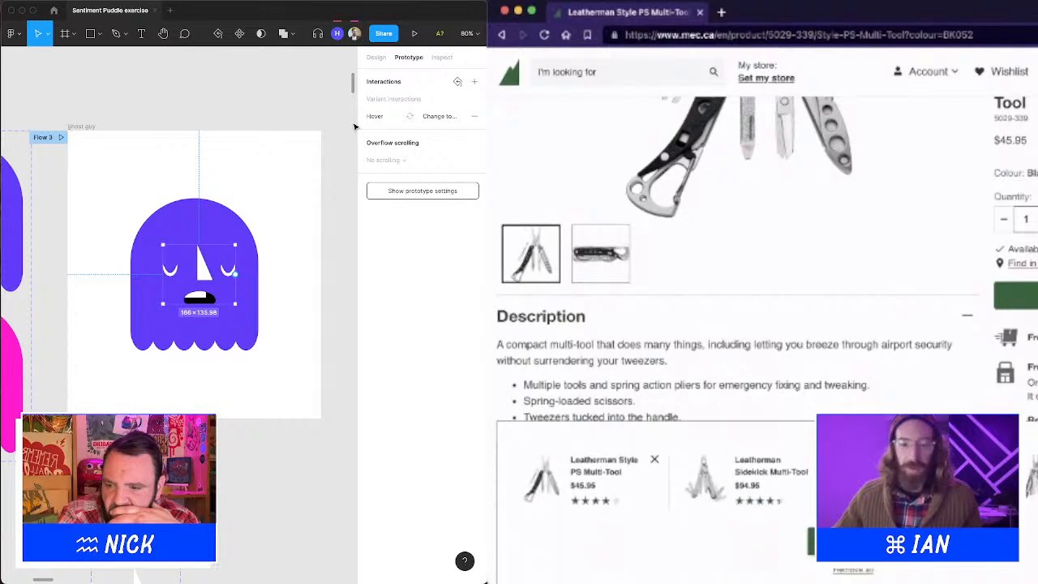
scroll(859, 487, right, 2)
scroll(859, 487, left, 2)
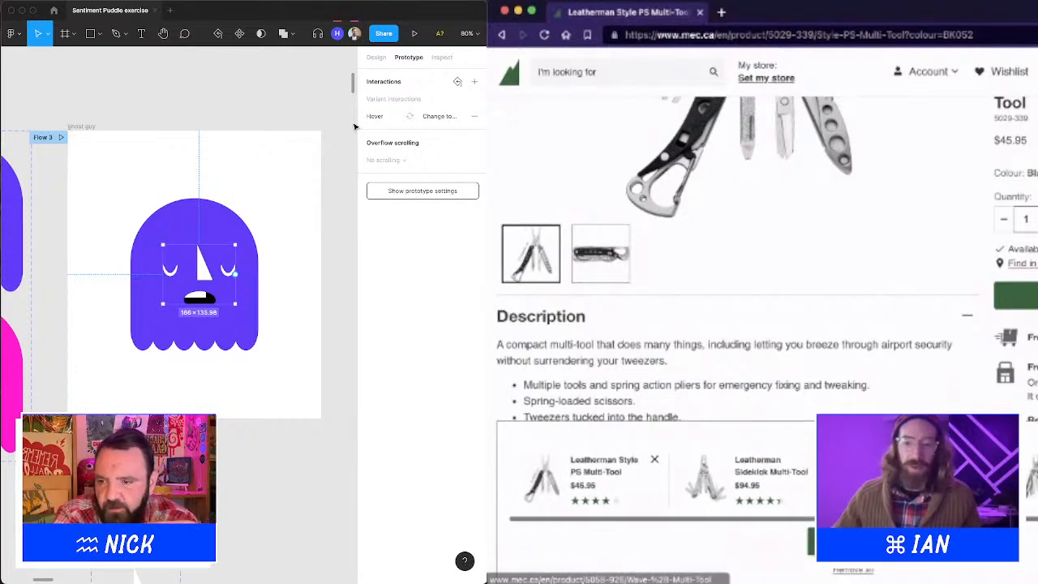
scroll(859, 486, right, 2)
scroll(656, 478, left, 2)
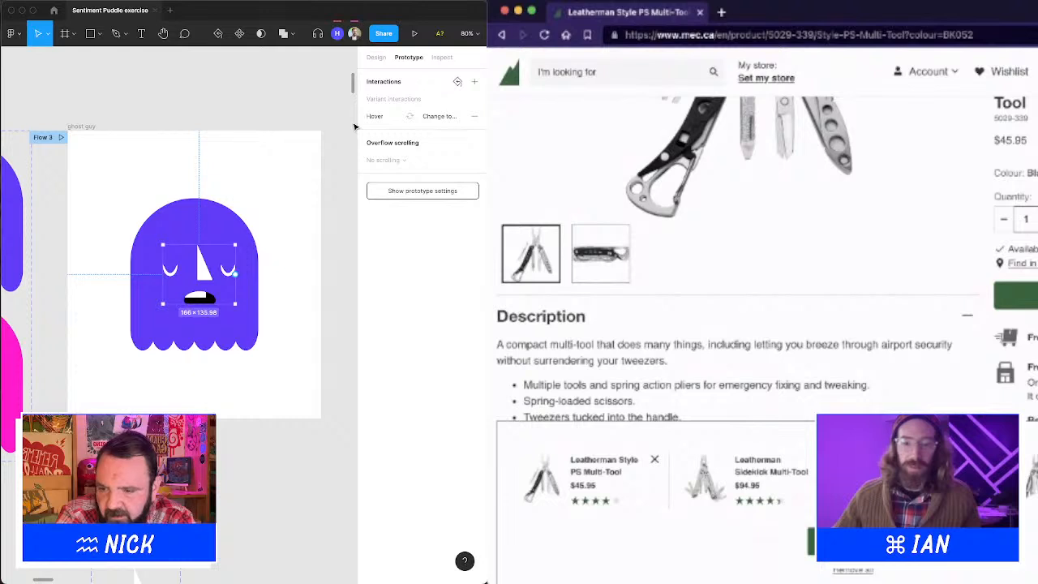
scroll(762, 480, right, 1)
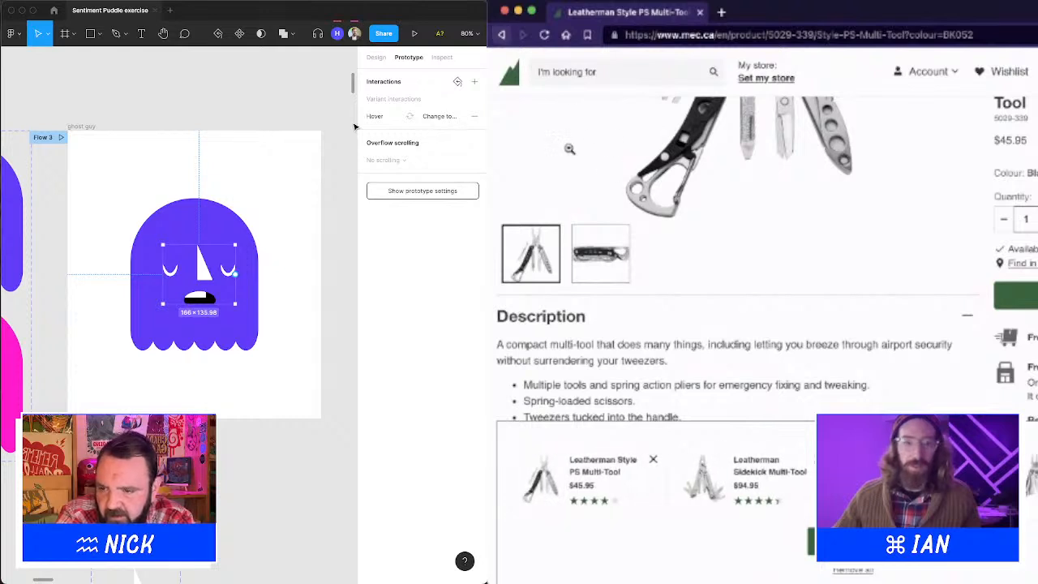
Return to the knives and tools listing and mark the Hultafors Ekelund Hunting Axe for comparison.
click(501, 35)
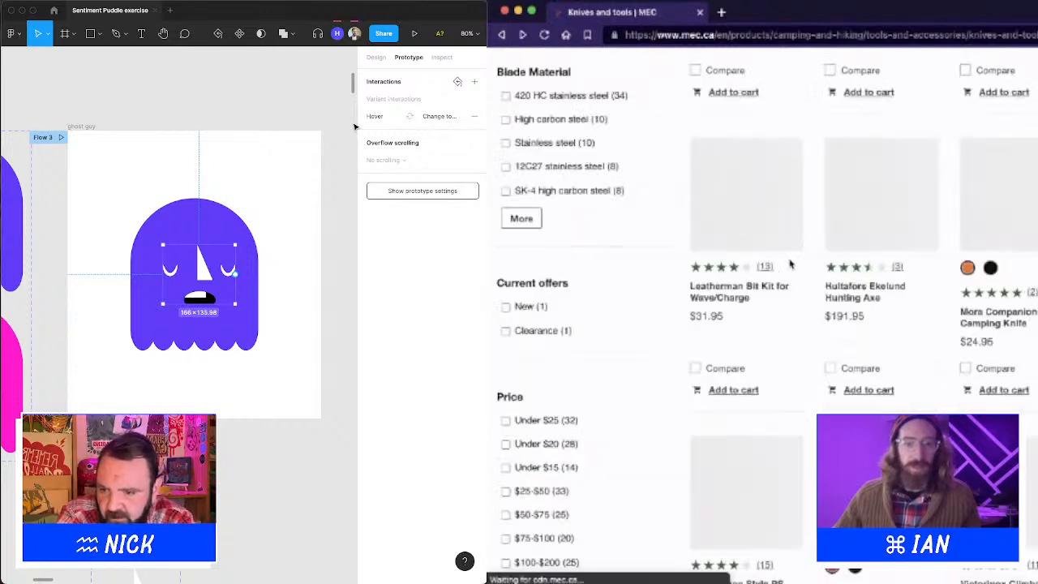
scroll(900, 292, down, 1)
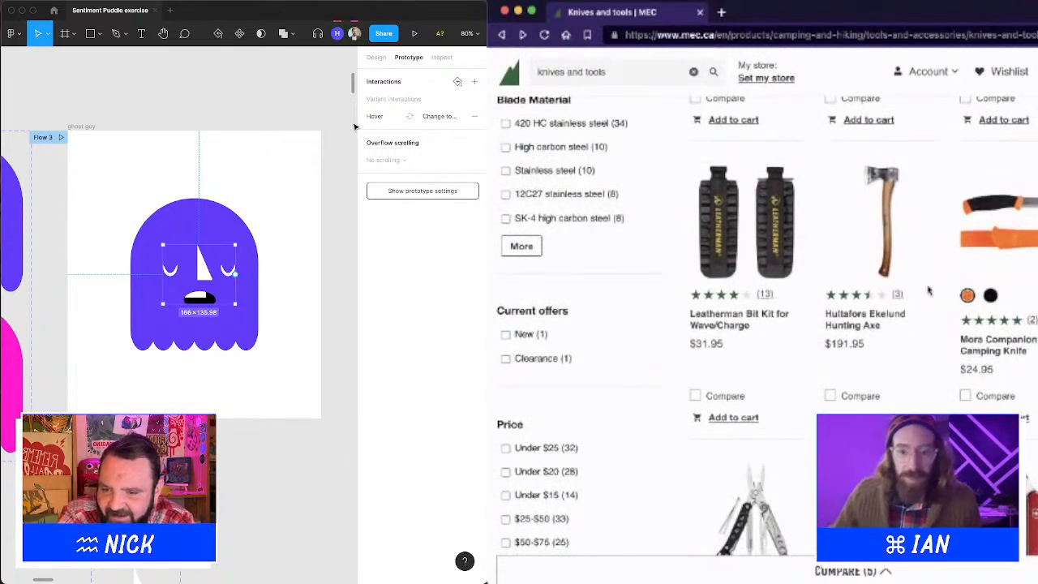
scroll(1015, 301, up, 2)
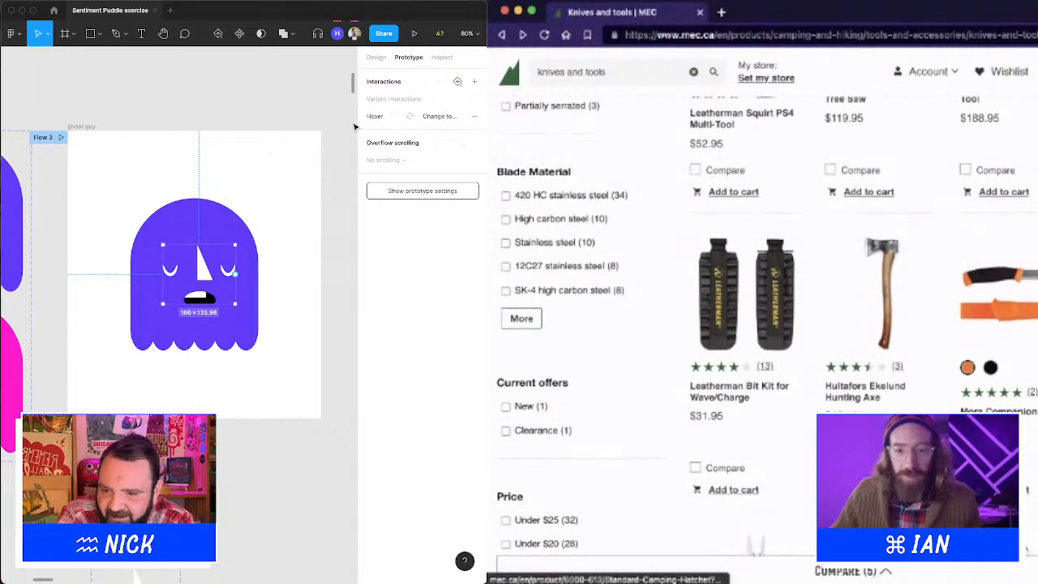
scroll(1014, 294, up, 3)
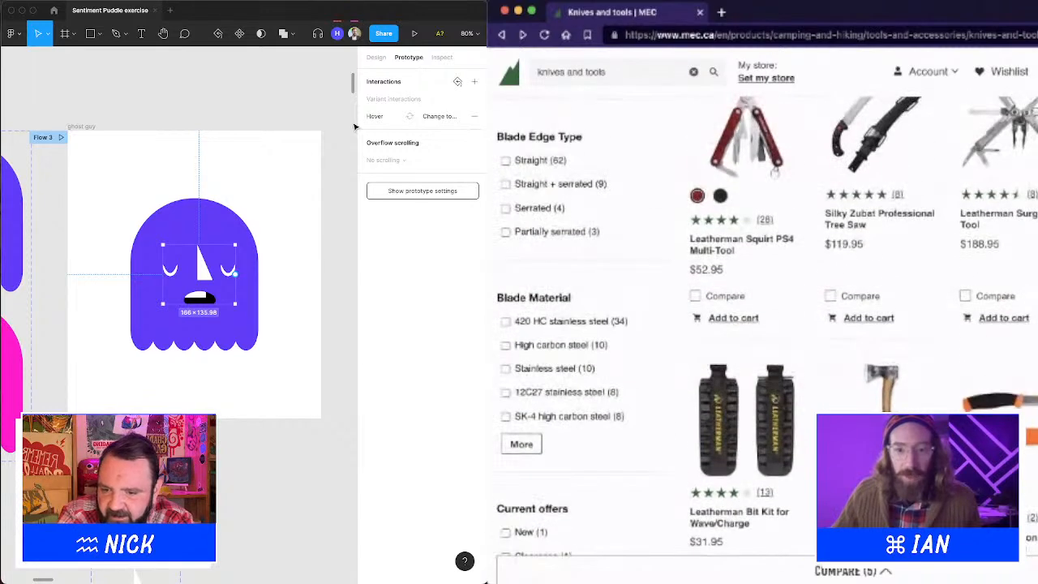
scroll(1015, 294, down, 2)
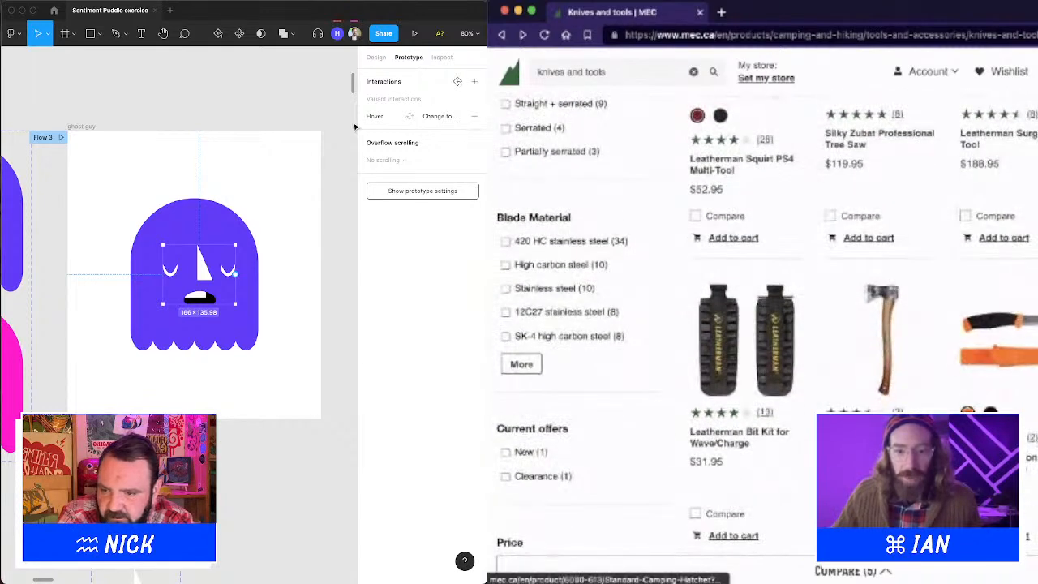
click(852, 571)
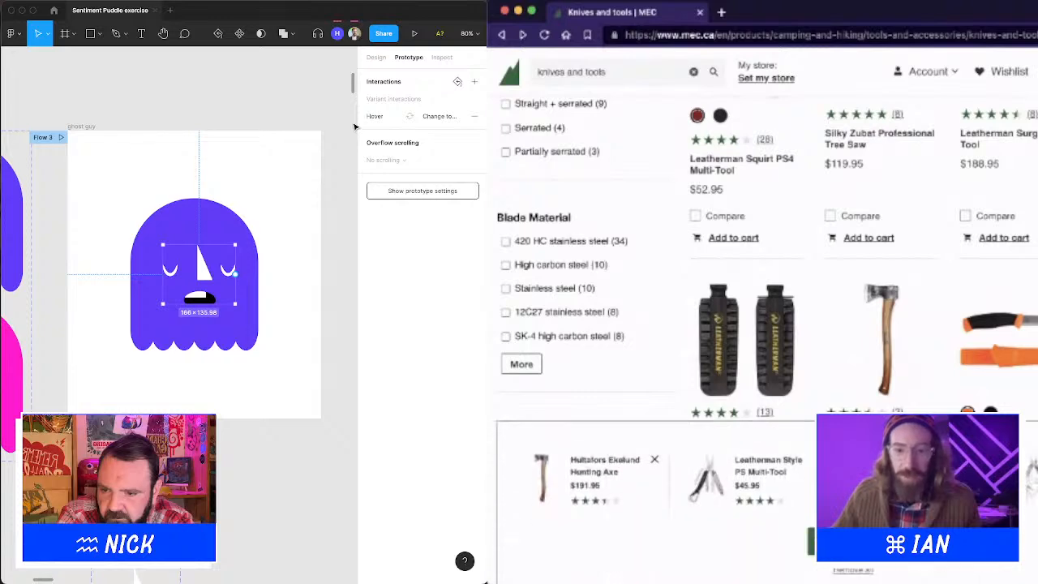
Mark the Hultafors Standard Camping Hatchet for comparison and browse further products in the listing.
scroll(1026, 396, down, 4)
click(859, 572)
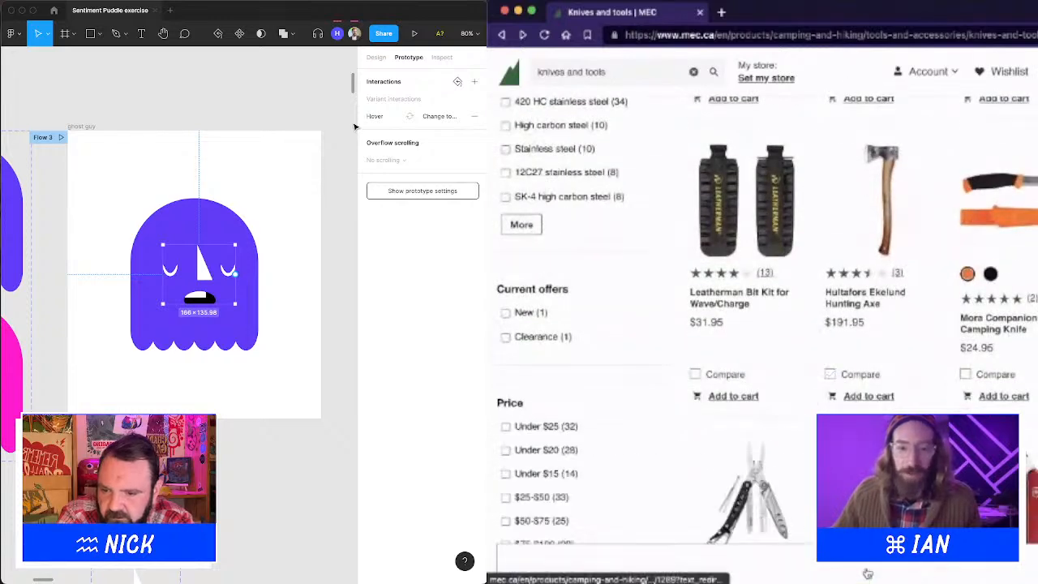
click(831, 375)
click(830, 374)
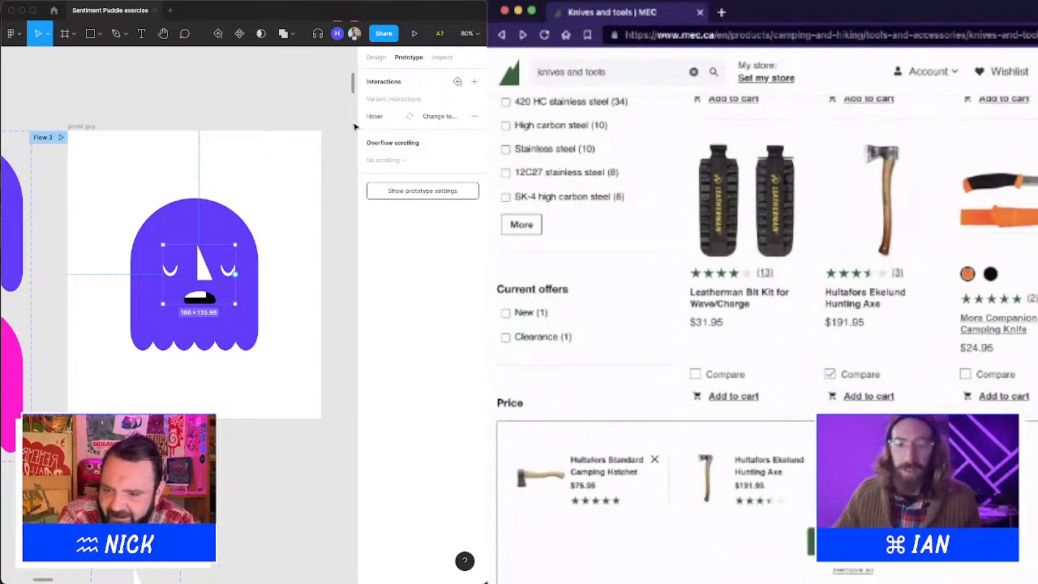
scroll(1005, 325, down, 8)
scroll(811, 243, down, 7)
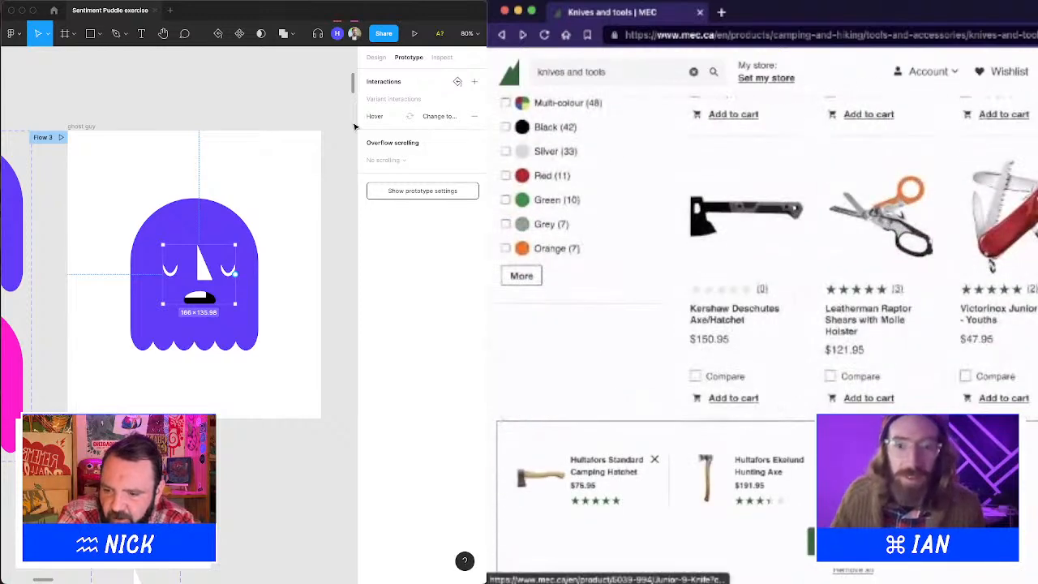
Open page 4 of the MEC knives and tools listing and browse its products.
scroll(997, 244, down, 8)
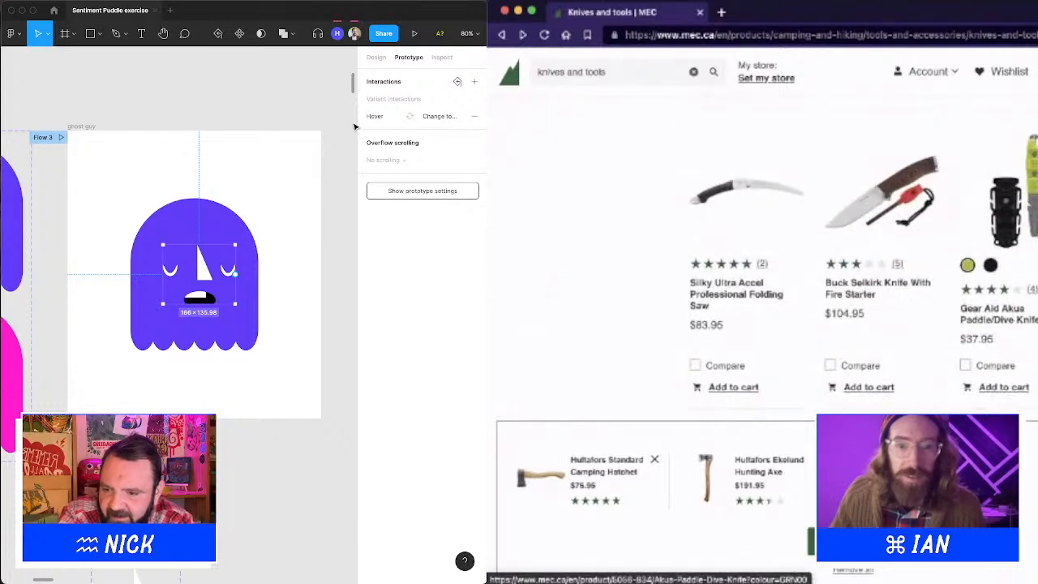
scroll(863, 218, down, 11)
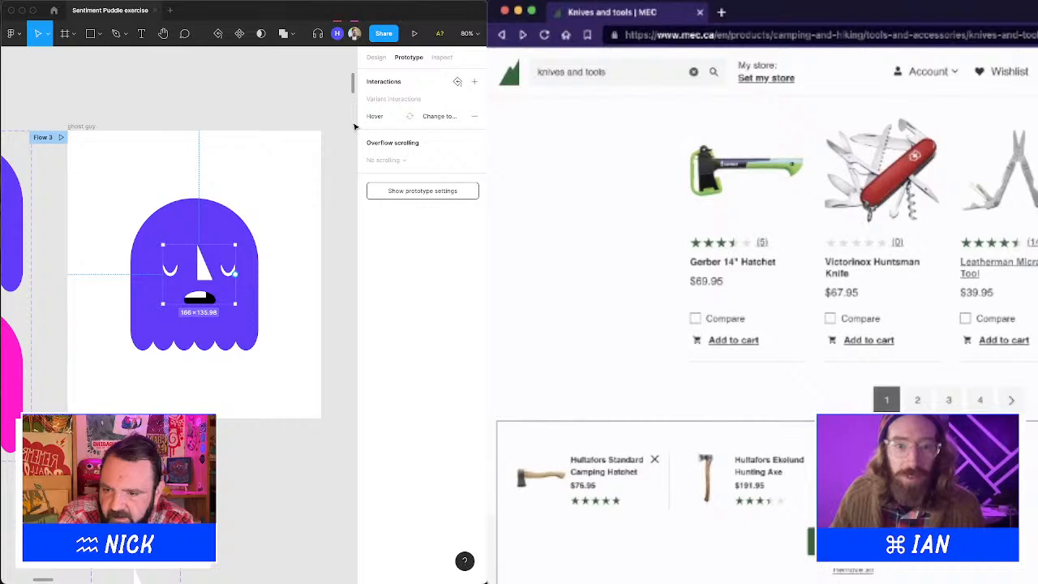
scroll(778, 203, down, 3)
scroll(729, 170, up, 3)
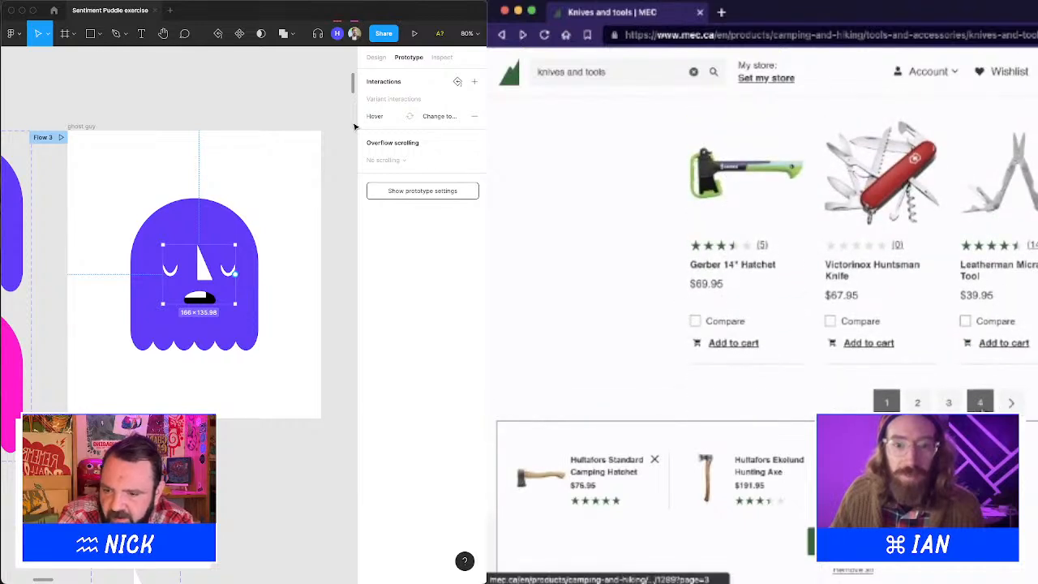
click(989, 405)
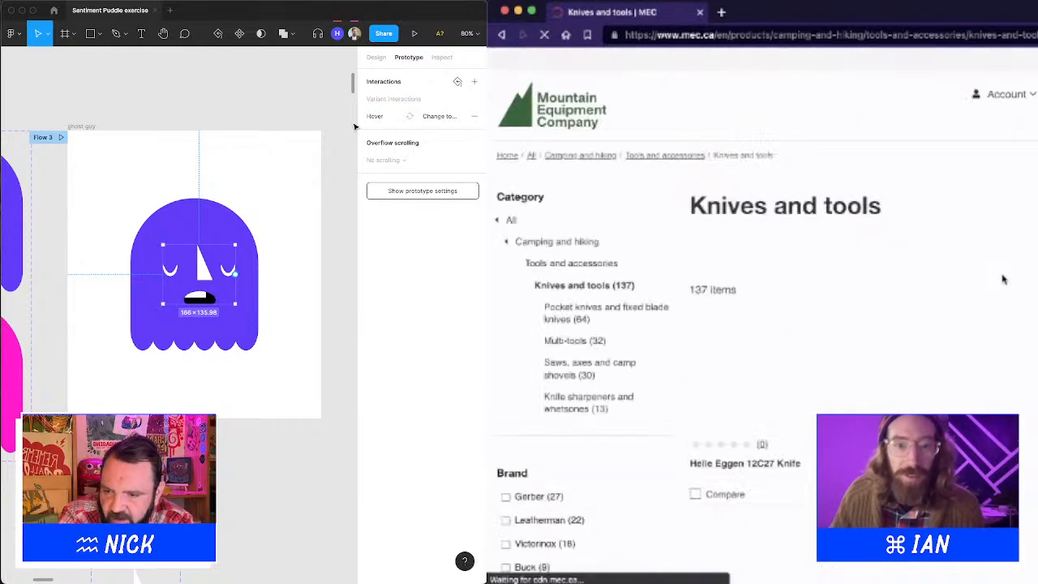
scroll(1004, 278, down, 3)
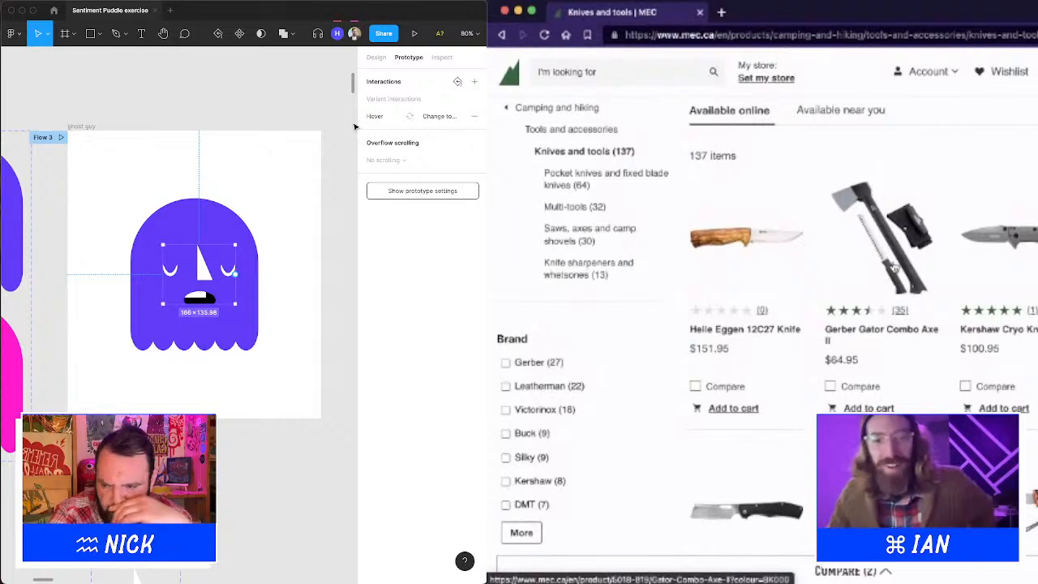
scroll(894, 268, down, 5)
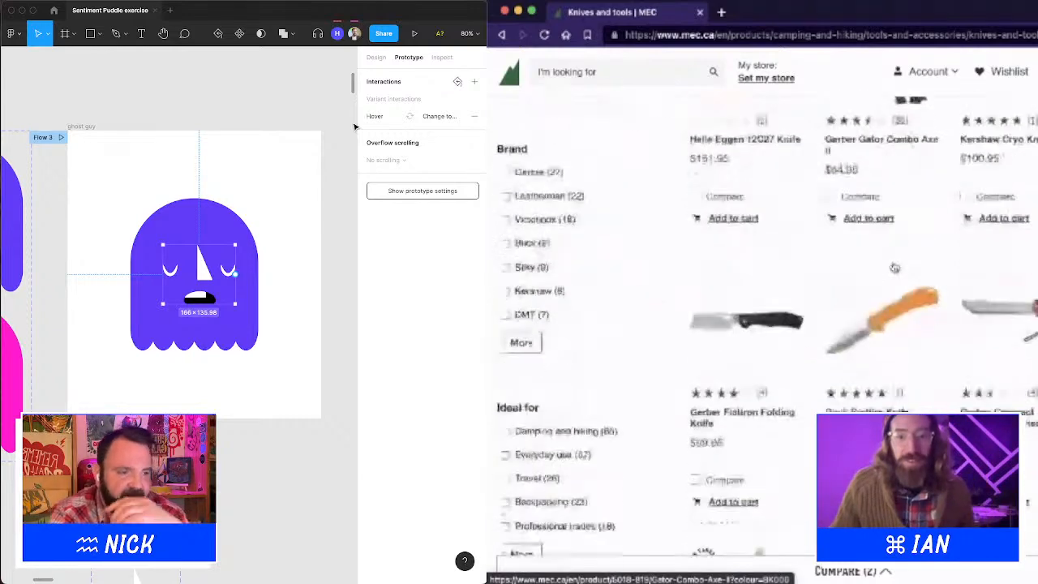
Play the Flow 3 prototype from the ghost guy frame in Figma.
scroll(894, 267, down, 5)
click(283, 93)
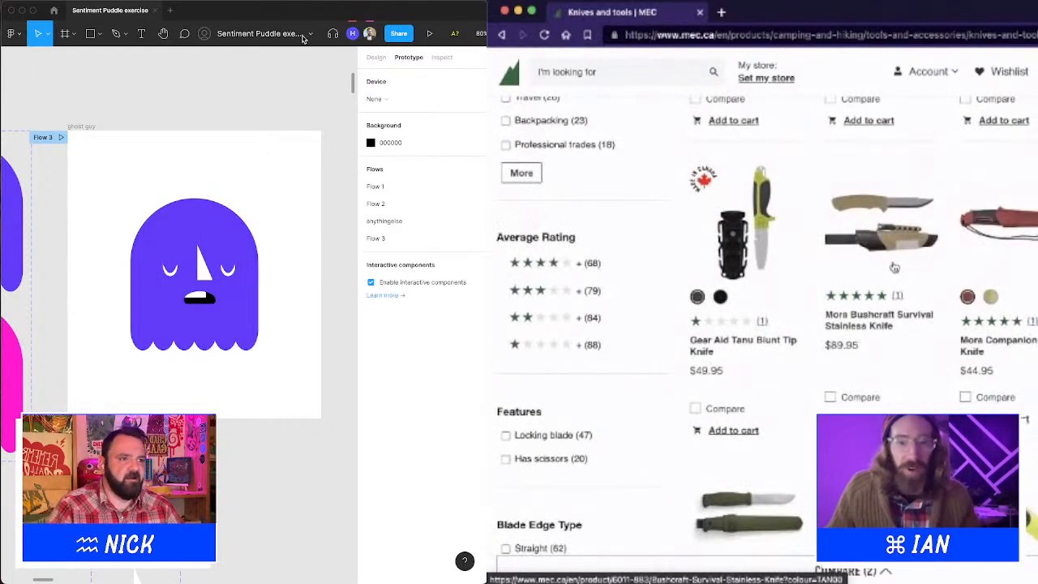
scroll(894, 267, down, 3)
click(63, 140)
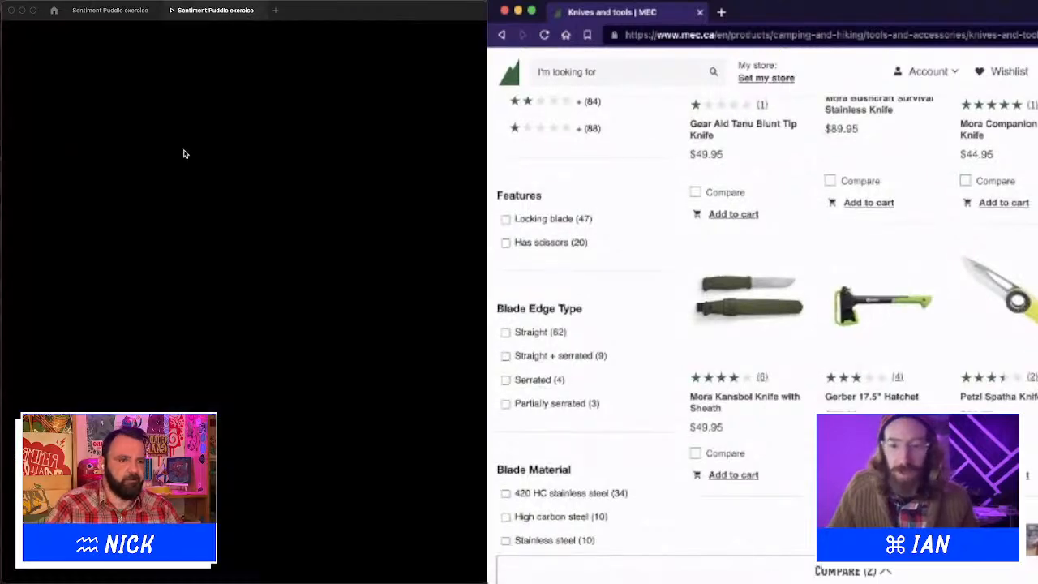
Mark the Hultafors Hultan Hatchet and the Hultafors Agelsjon Mini Hatchet for comparison in the MEC listing.
scroll(894, 267, down, 8)
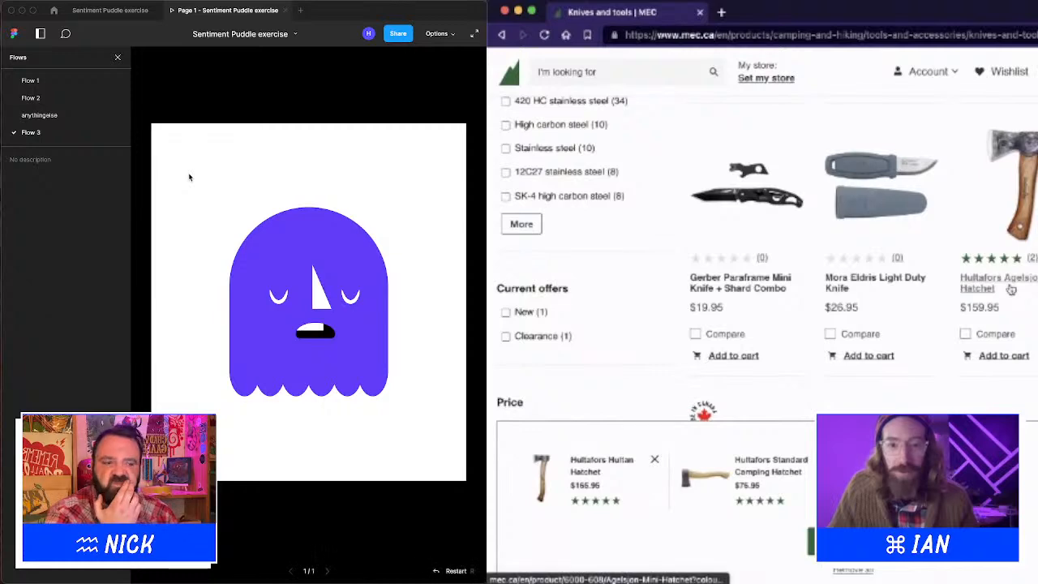
mouse_move(304, 304)
click(964, 337)
scroll(1003, 220, down, 7)
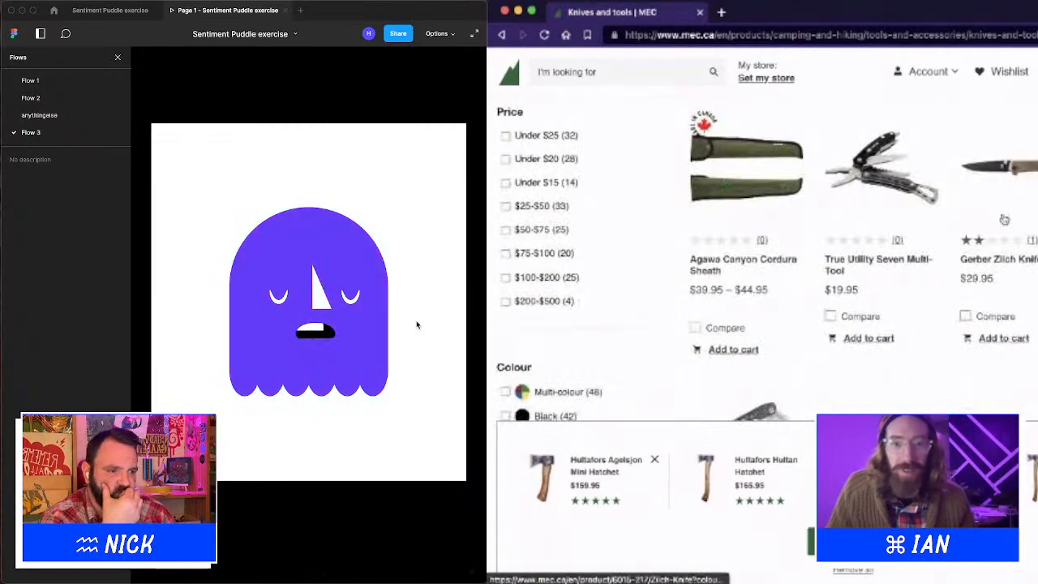
scroll(1004, 220, down, 5)
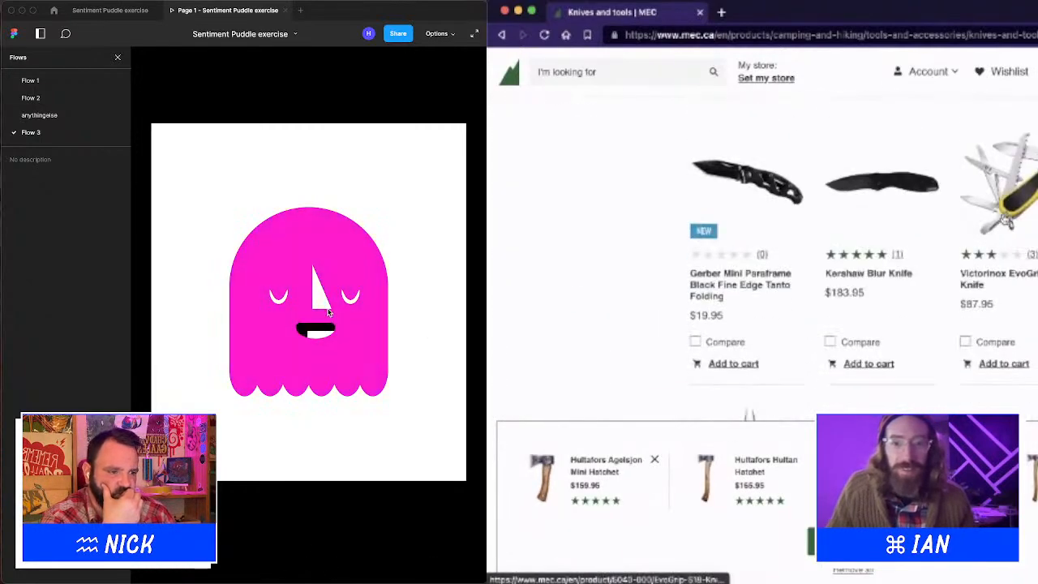
Open the comparison page for the marked Hultafors axes and hatchets and view their specifications.
mouse_move(380, 320)
click(852, 541)
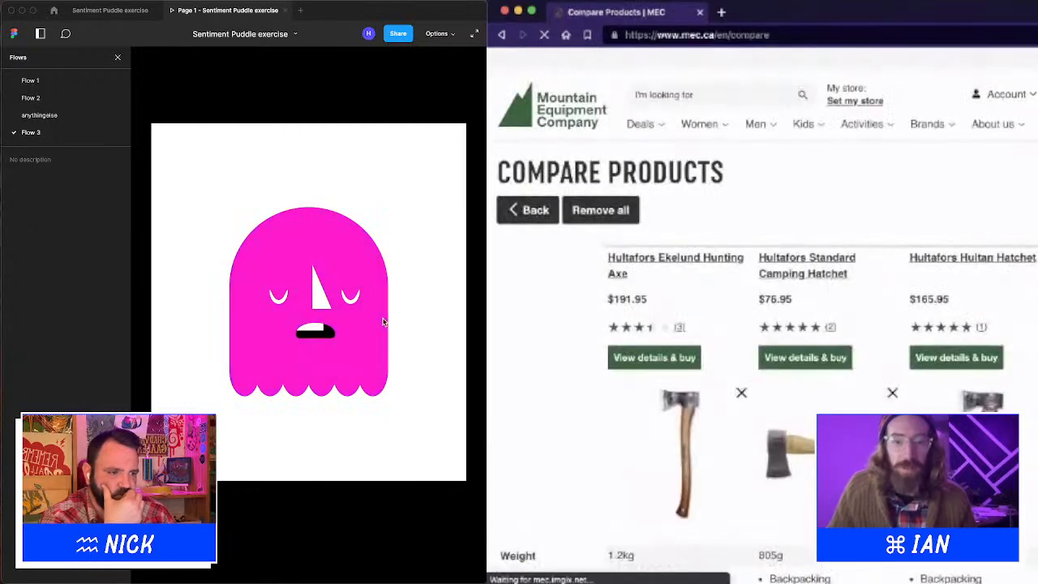
scroll(938, 357, down, 3)
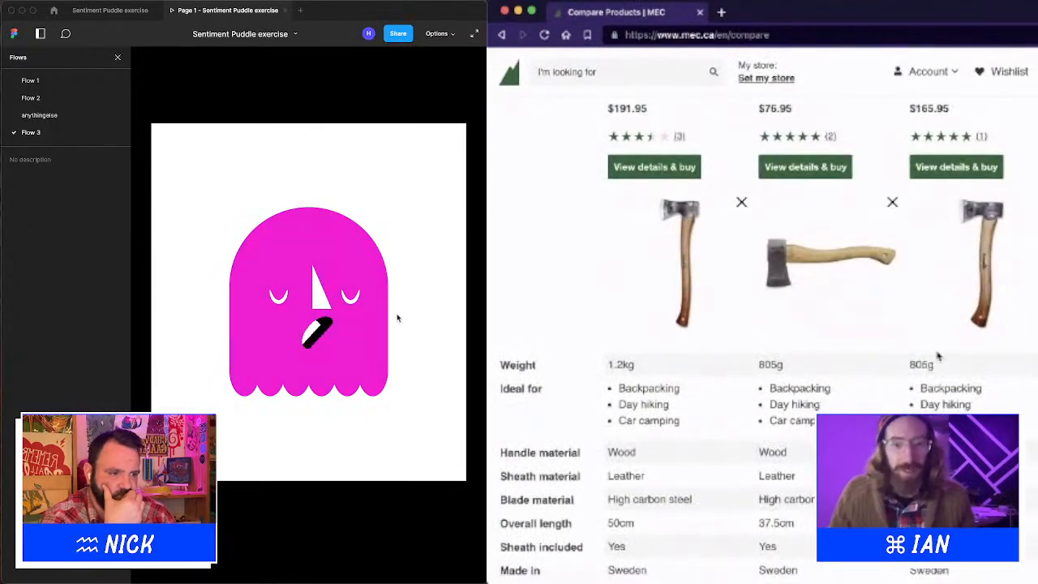
scroll(920, 354, down, 3)
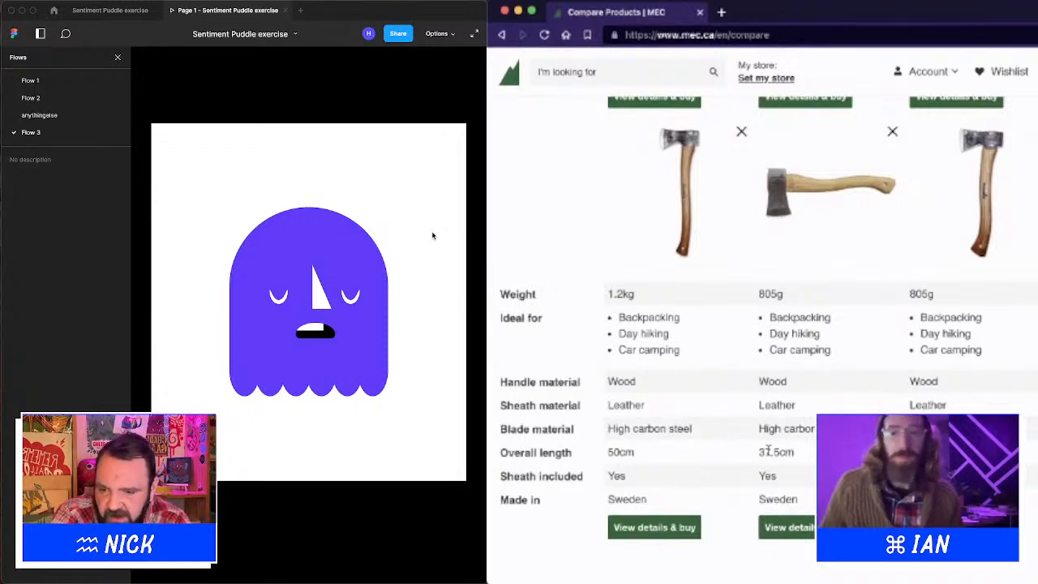
Examine the comparison table's prices, weights, materials, lengths and purchase links for the Hultafors products.
scroll(777, 131, down, 1)
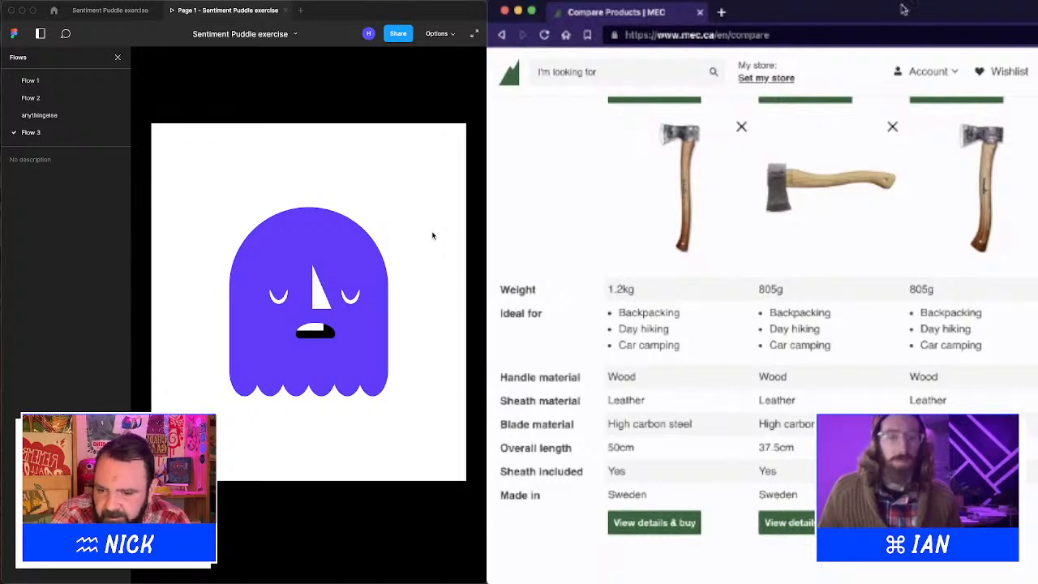
scroll(817, 278, down, 1)
scroll(818, 279, up, 5)
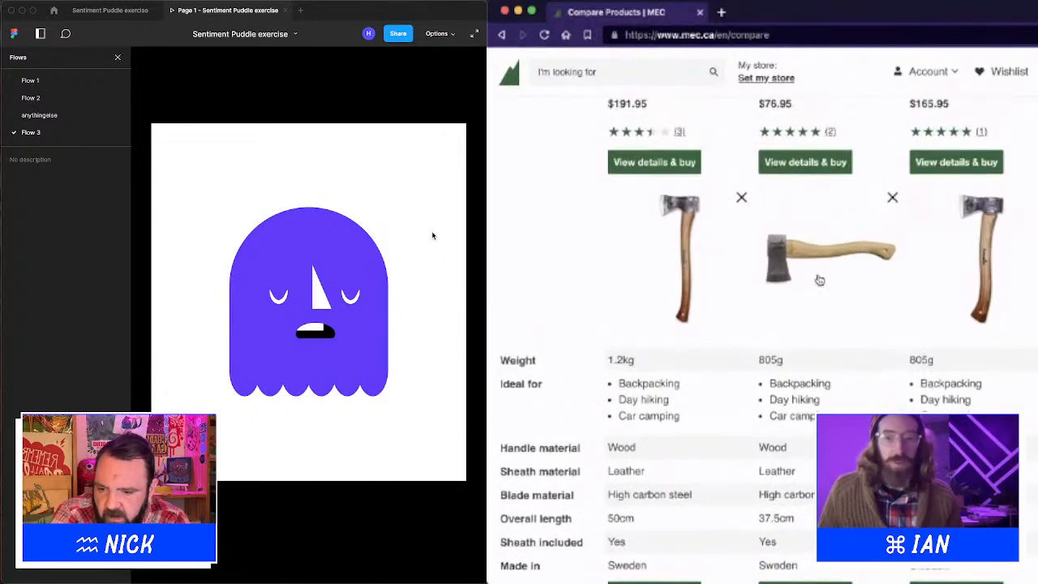
scroll(819, 279, up, 2)
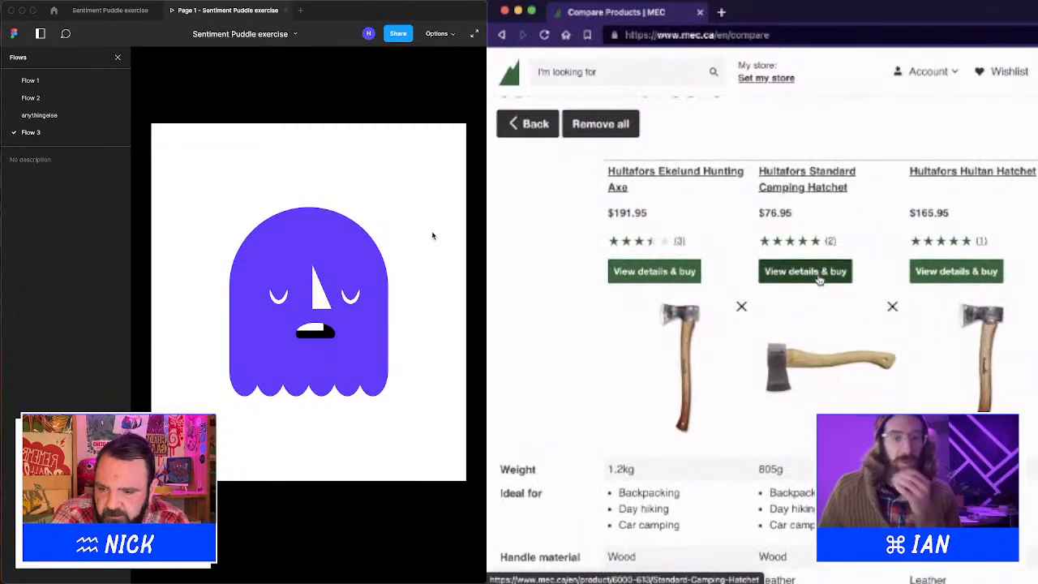
scroll(819, 279, down, 3)
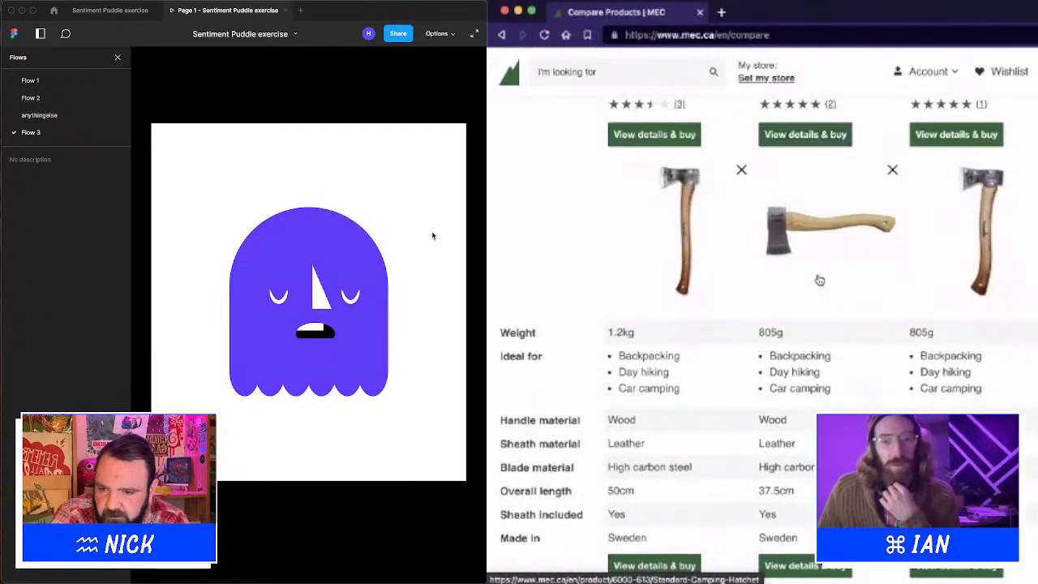
scroll(818, 279, down, 6)
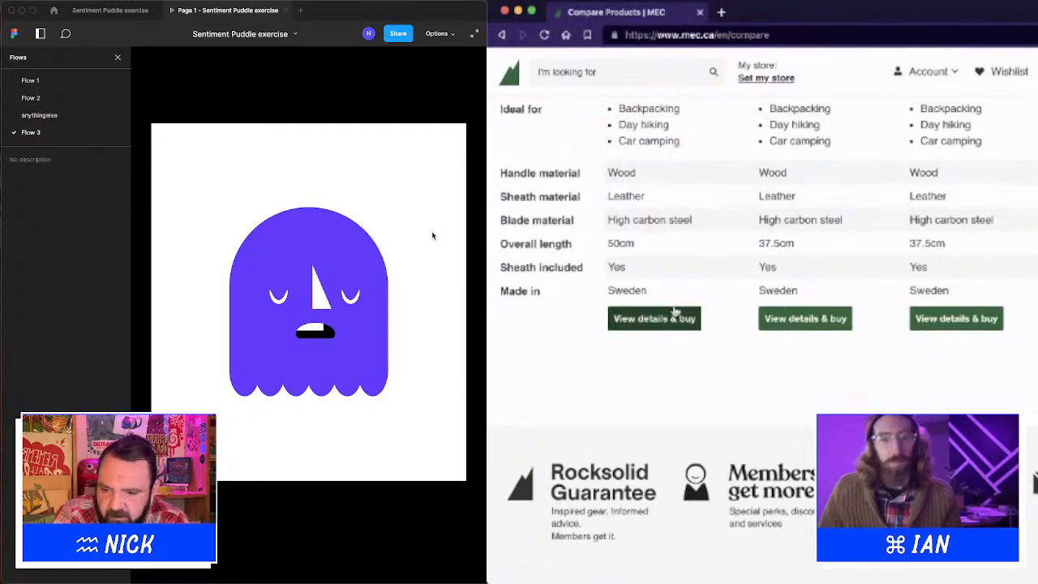
scroll(665, 317, up, 2)
scroll(667, 314, up, 5)
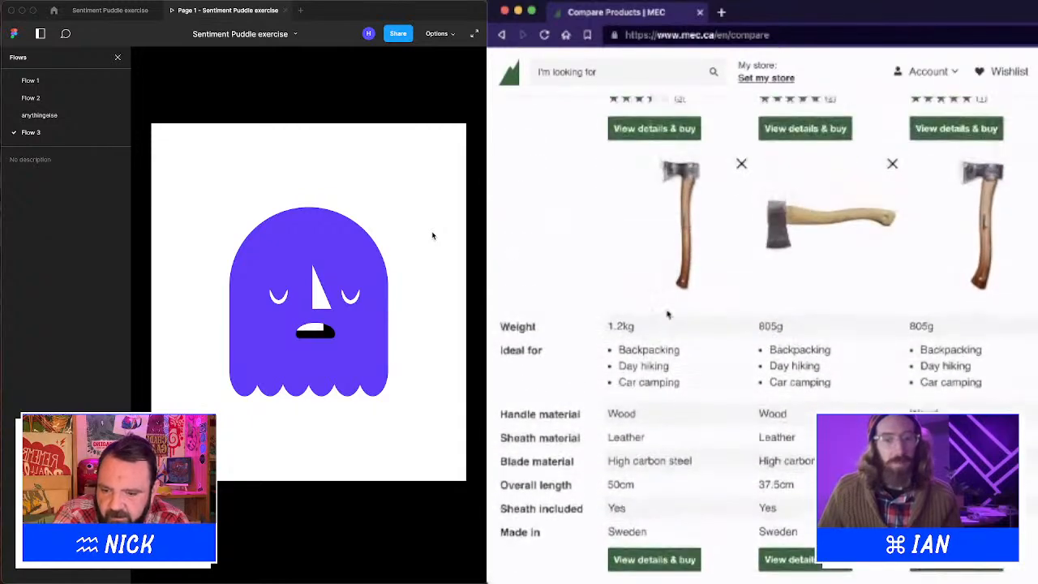
scroll(667, 315, up, 3)
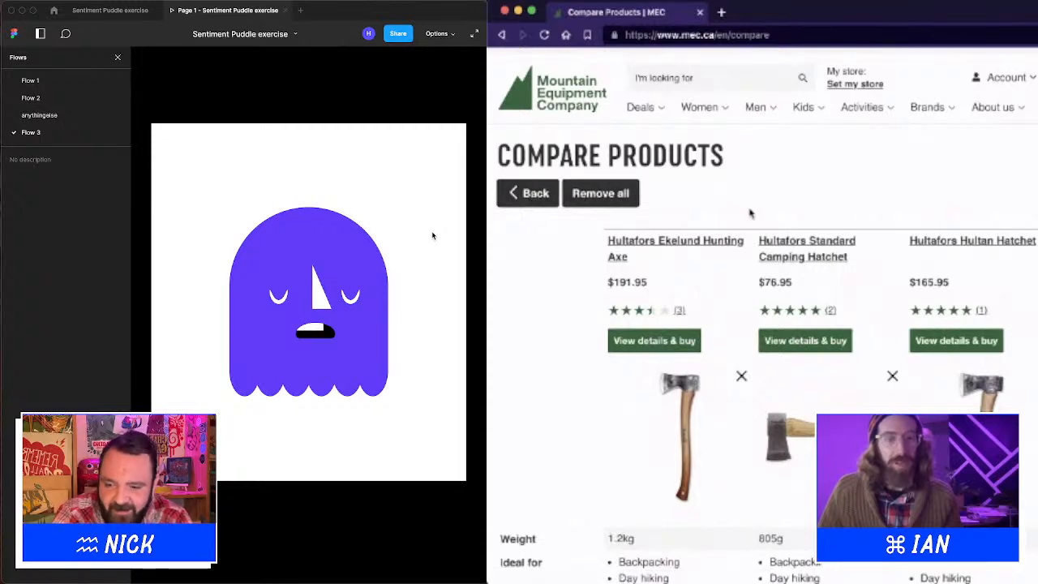
Look over the section and footer below the comparison table, and return to the start of the page.
scroll(750, 213, down, 15)
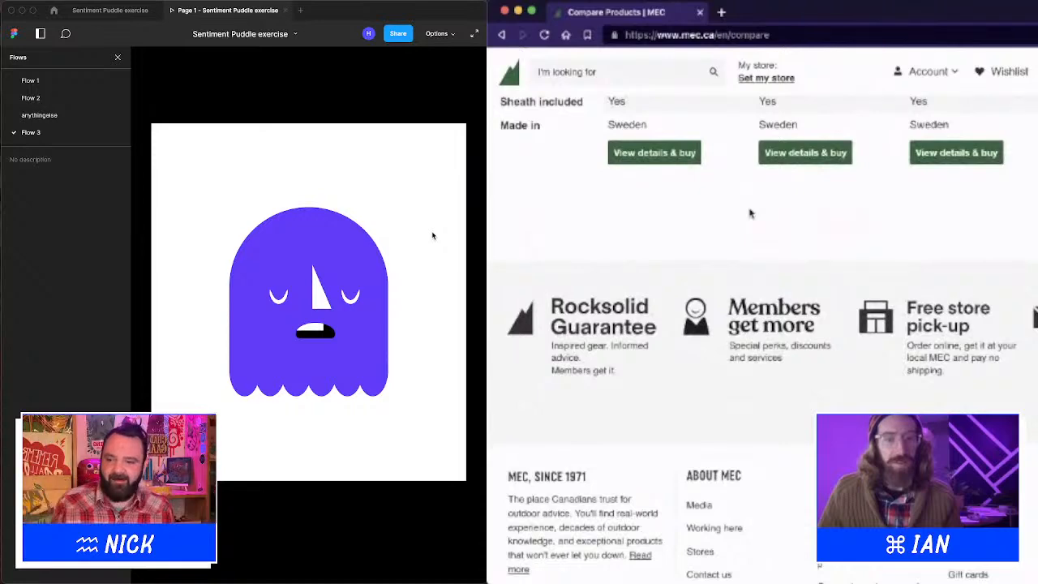
scroll(750, 213, down, 3)
scroll(737, 268, down, 3)
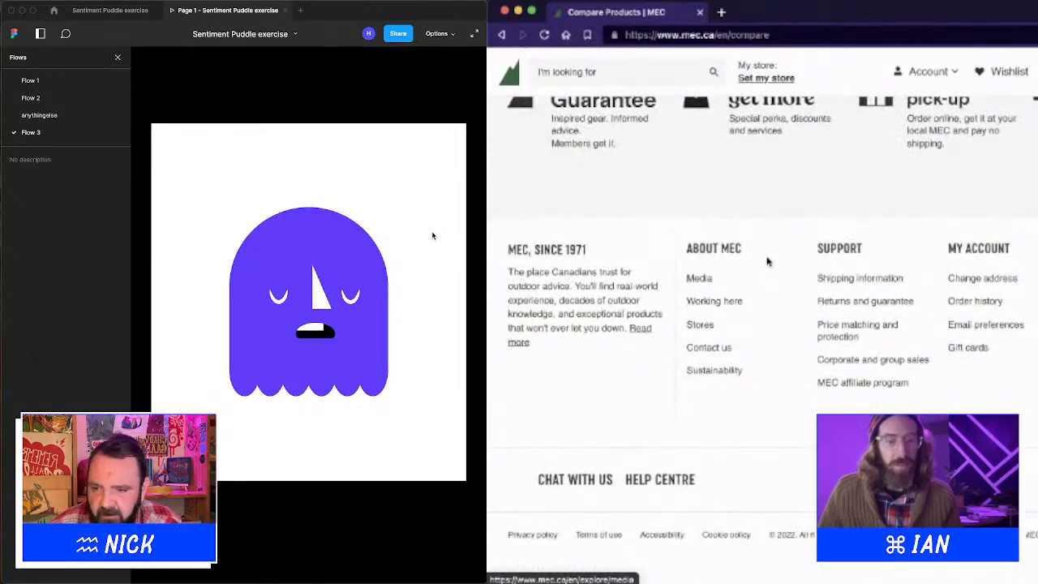
scroll(766, 261, up, 2)
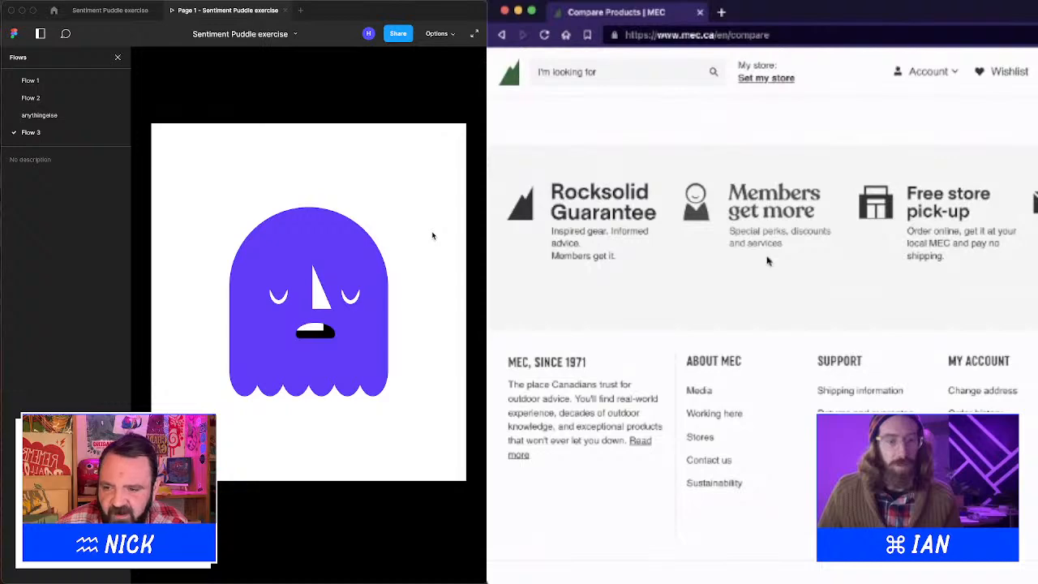
scroll(767, 261, up, 10)
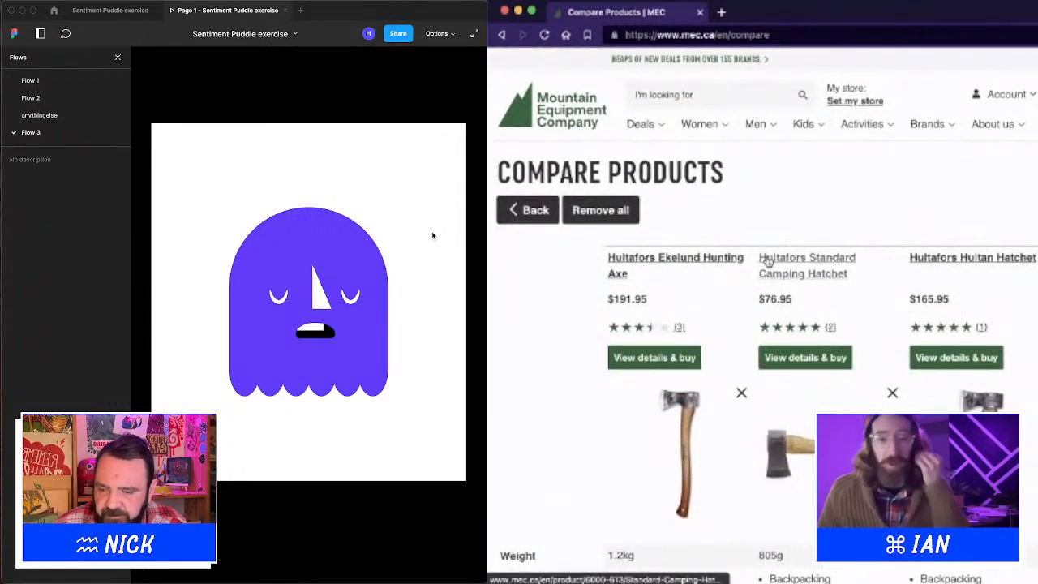
Return to the knives and tools listing and narrow the browser window to the compact layout.
click(531, 213)
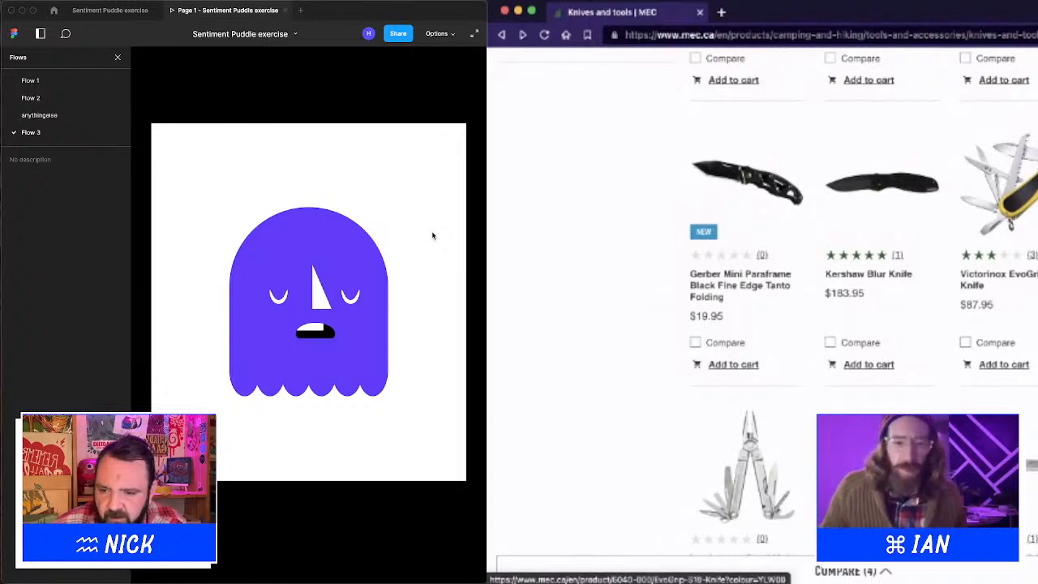
scroll(997, 179, up, 2)
scroll(996, 179, down, 2)
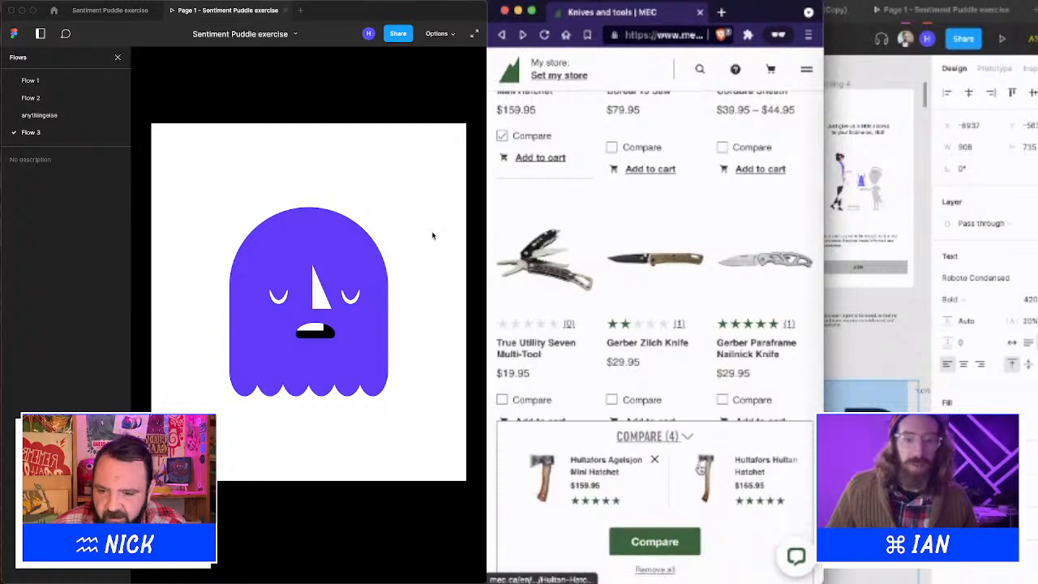
Look through the products held in the listing's comparison tray, from the Agelsjon Mini Hatchet to the Ekelund Hunting Axe.
scroll(701, 466, right, 3)
scroll(701, 465, right, 3)
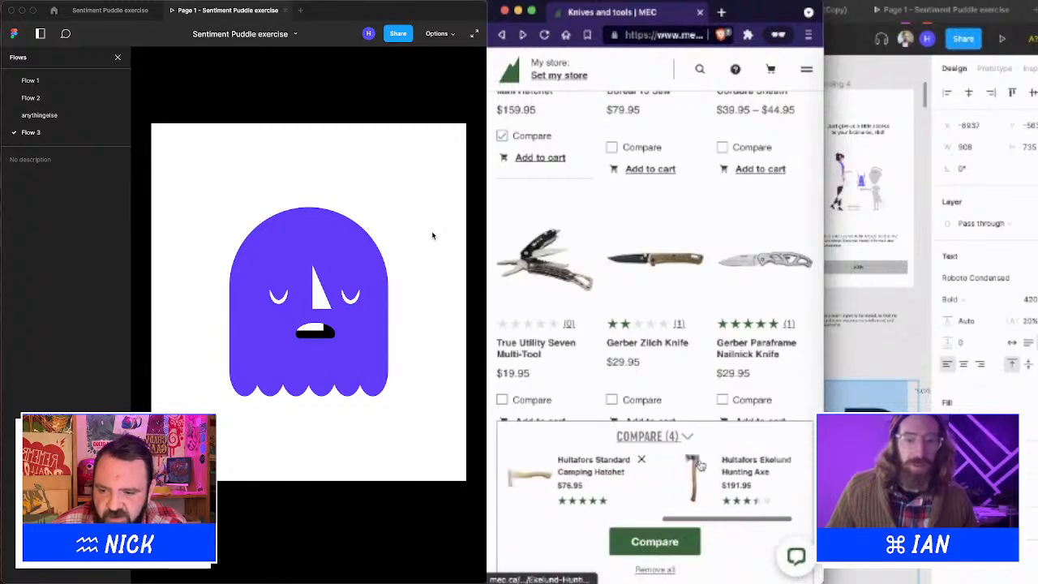
scroll(699, 463, left, 5)
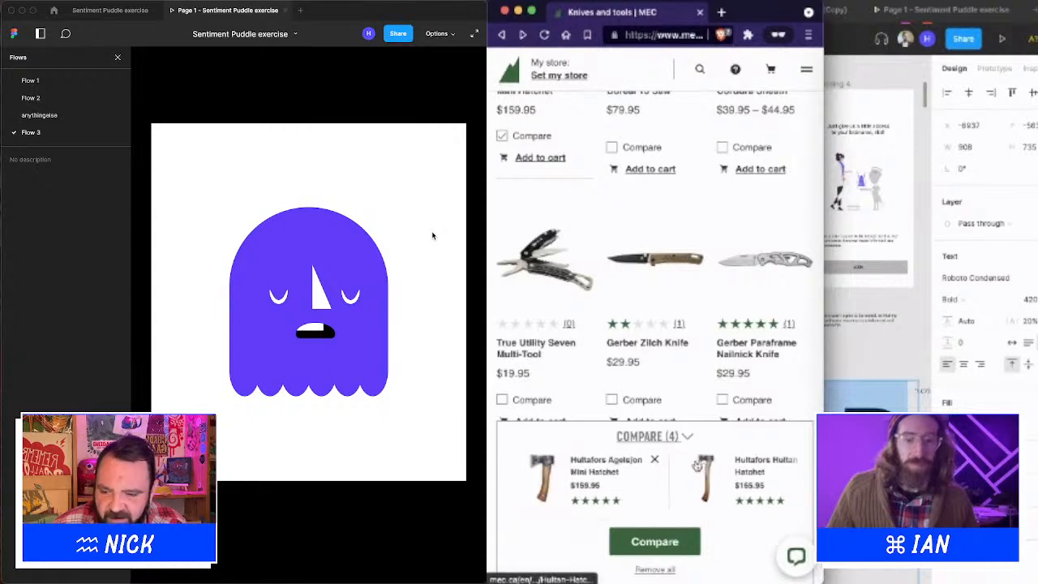
scroll(689, 468, down, 2)
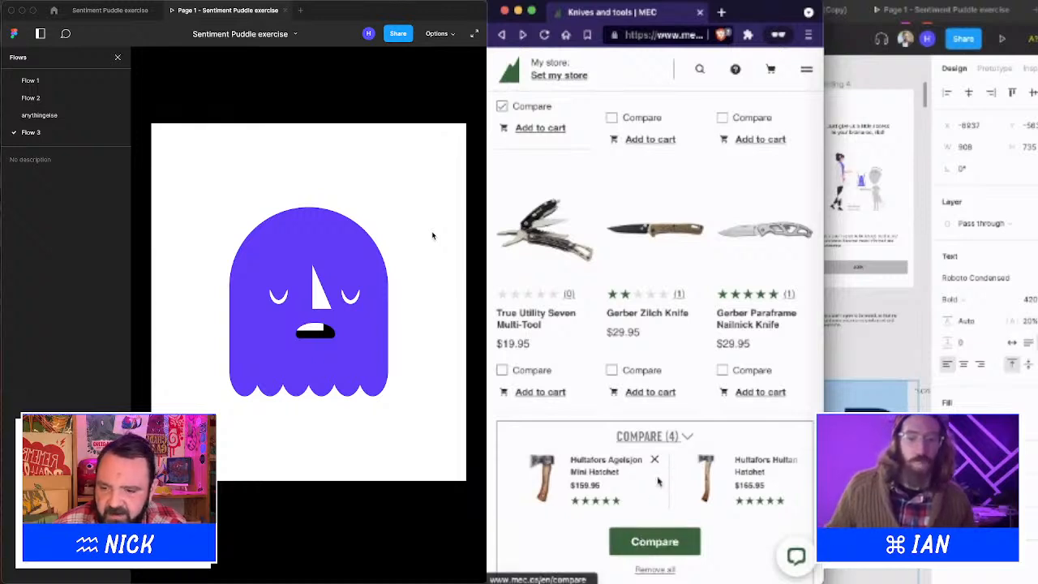
scroll(657, 480, right, 3)
scroll(656, 480, right, 2)
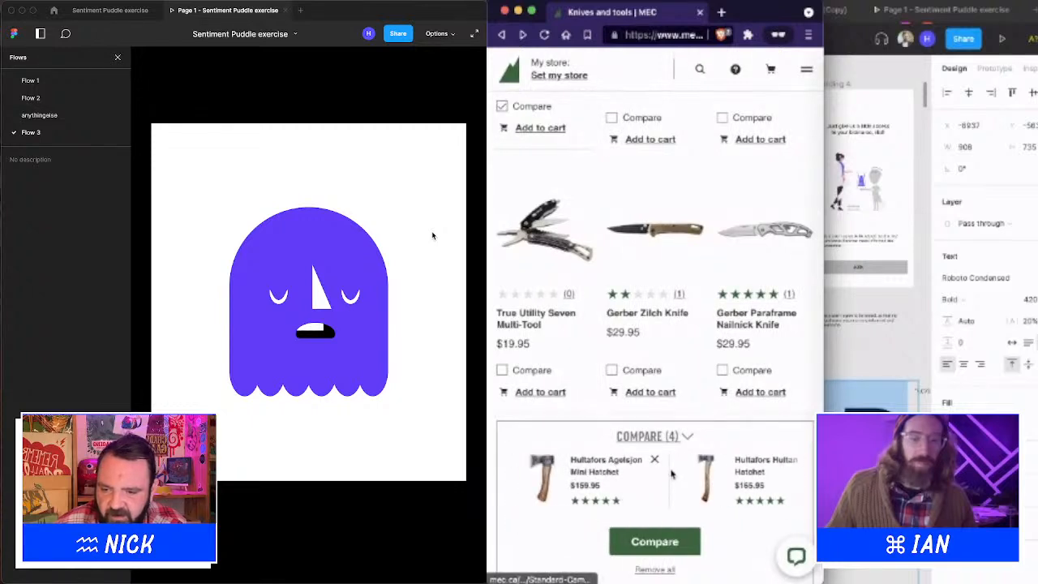
Check how the comparison tray collapses and expands over the listing, leave it collapsed and browse further products.
click(670, 435)
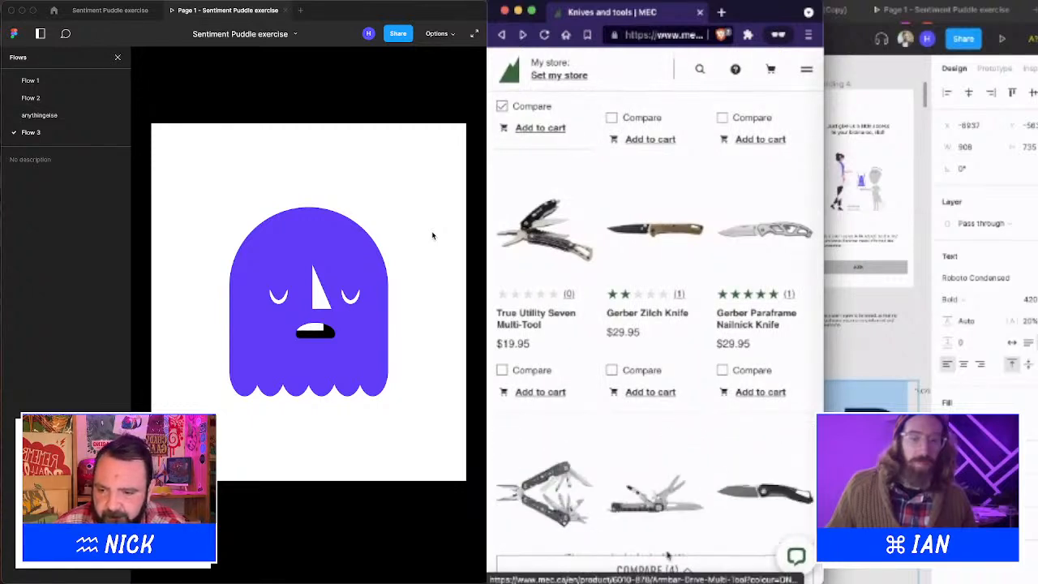
click(667, 570)
scroll(672, 470, down, 1)
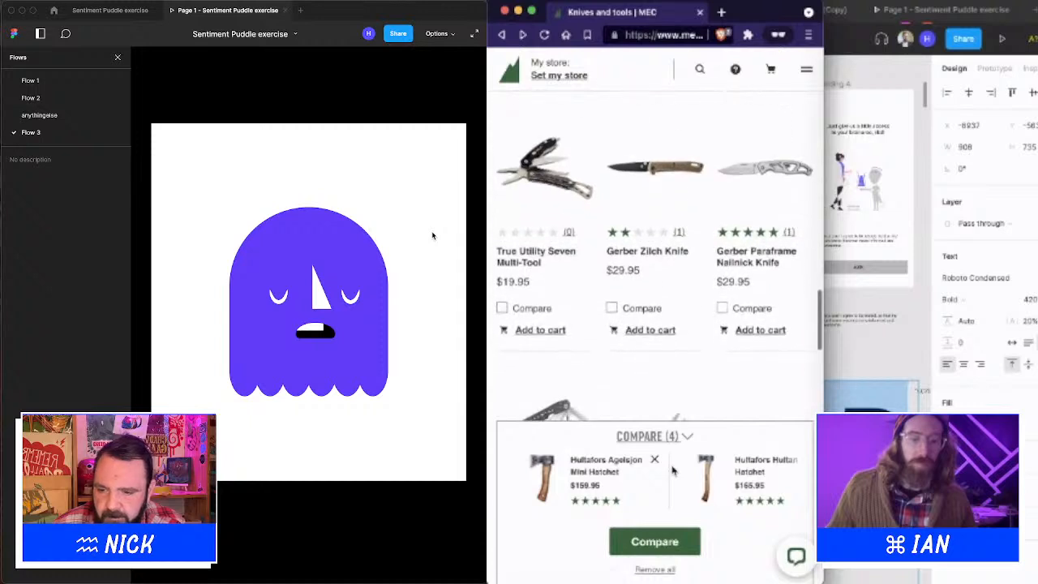
scroll(674, 467, up, 1)
click(686, 438)
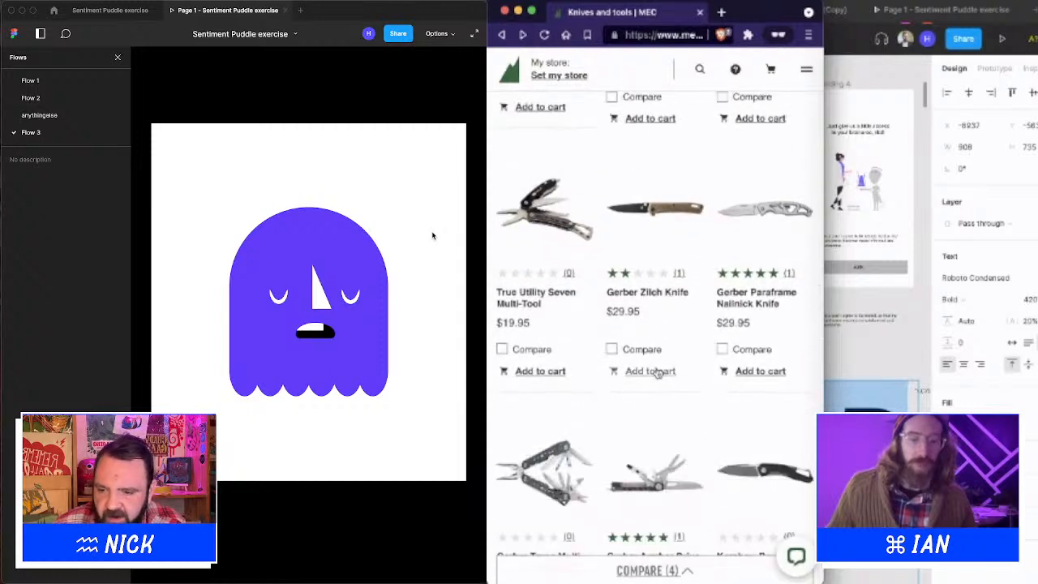
scroll(656, 371, down, 3)
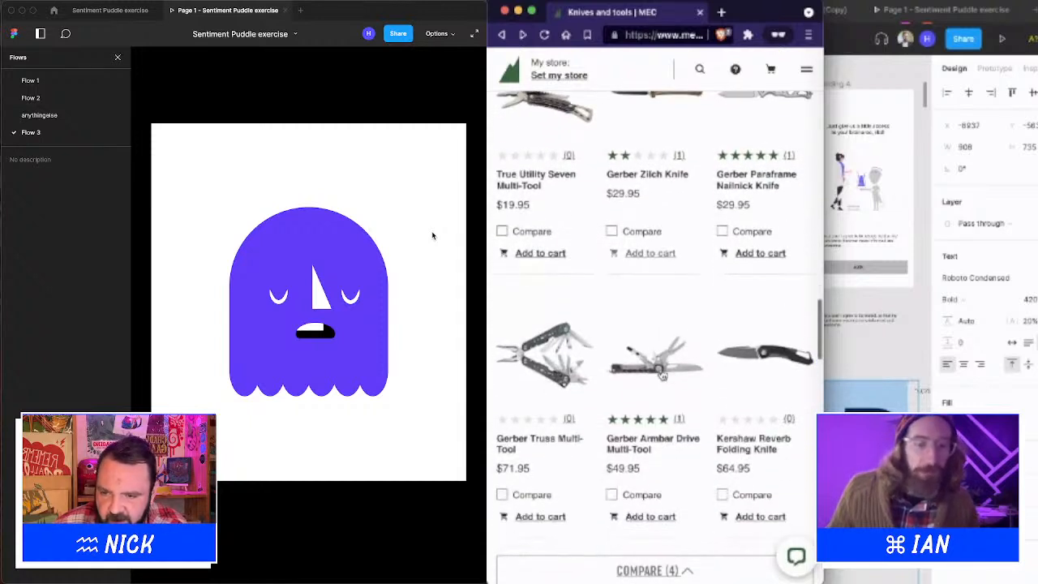
Find the Hultafors Agelsjon Mini Hatchet in the knives and tools listing and add it to the cart.
scroll(662, 374, up, 2)
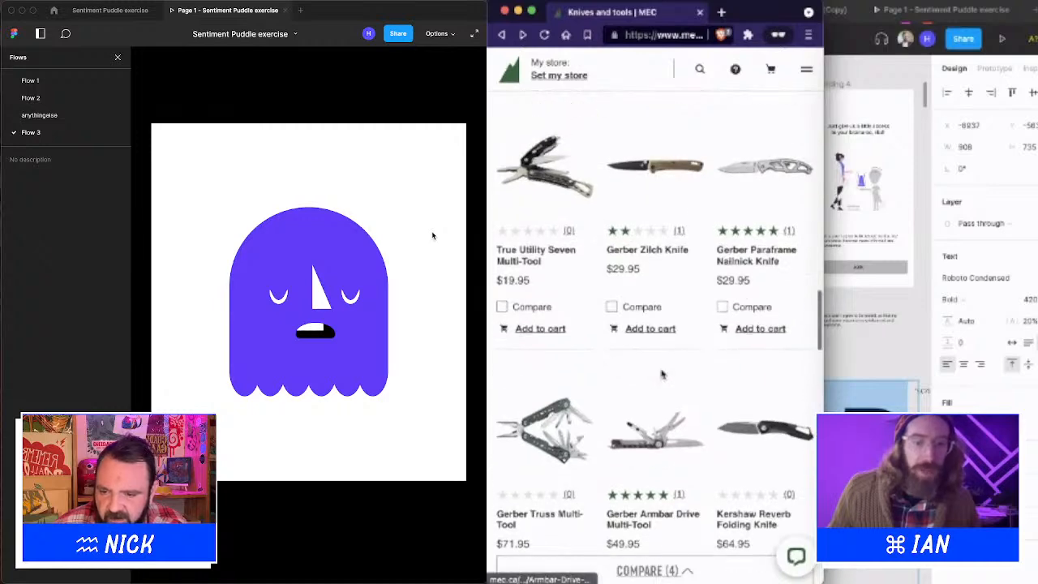
scroll(662, 374, down, 12)
scroll(662, 376, down, 3)
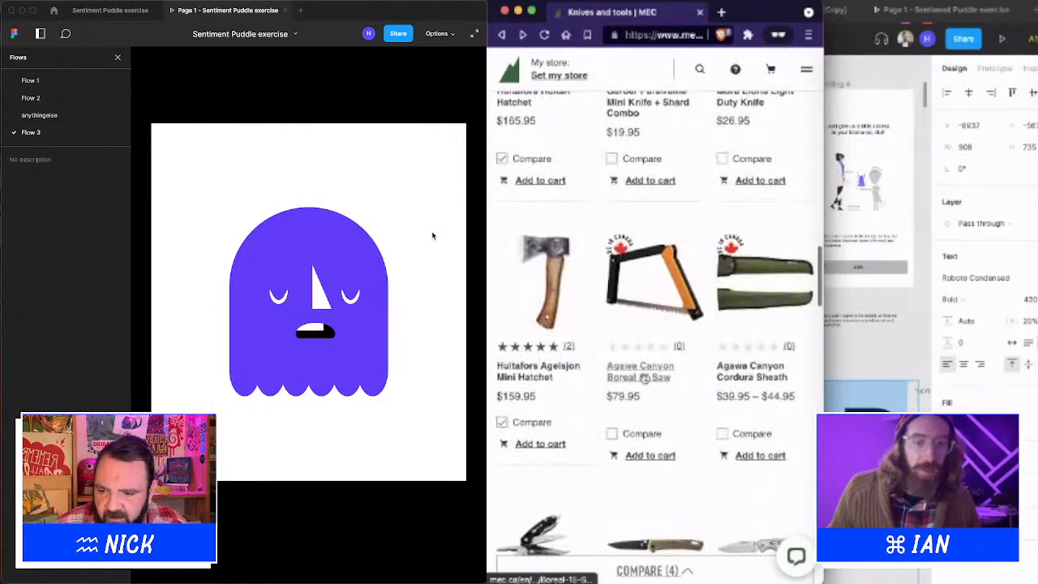
click(539, 446)
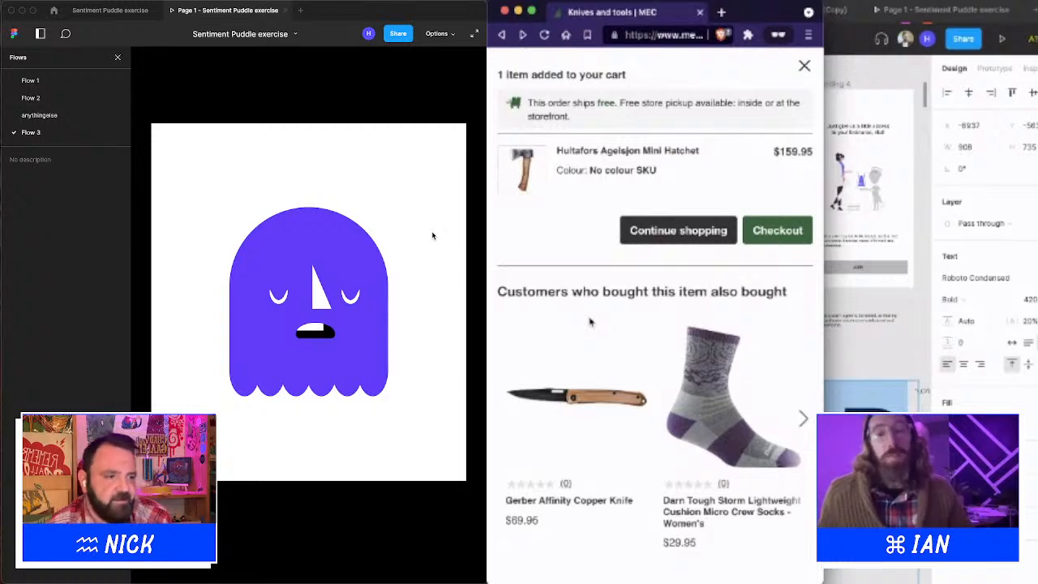
Return from the prototype preview to the Figma design file and move the face component set directly below the Group 32 set.
mouse_move(378, 273)
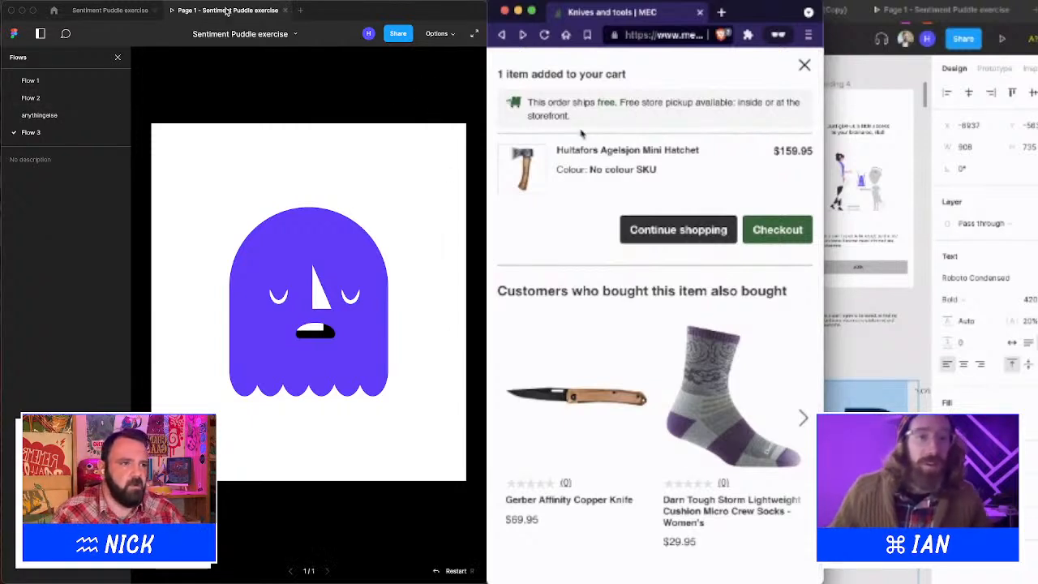
click(282, 11)
scroll(317, 198, down, 3)
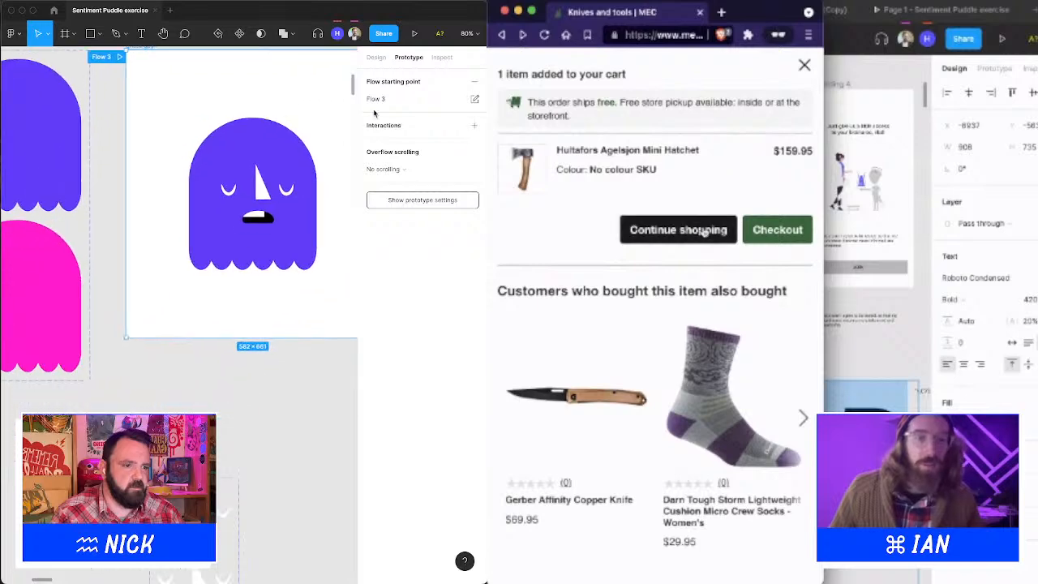
drag(338, 241, 486, 186)
alt+click(167, 266)
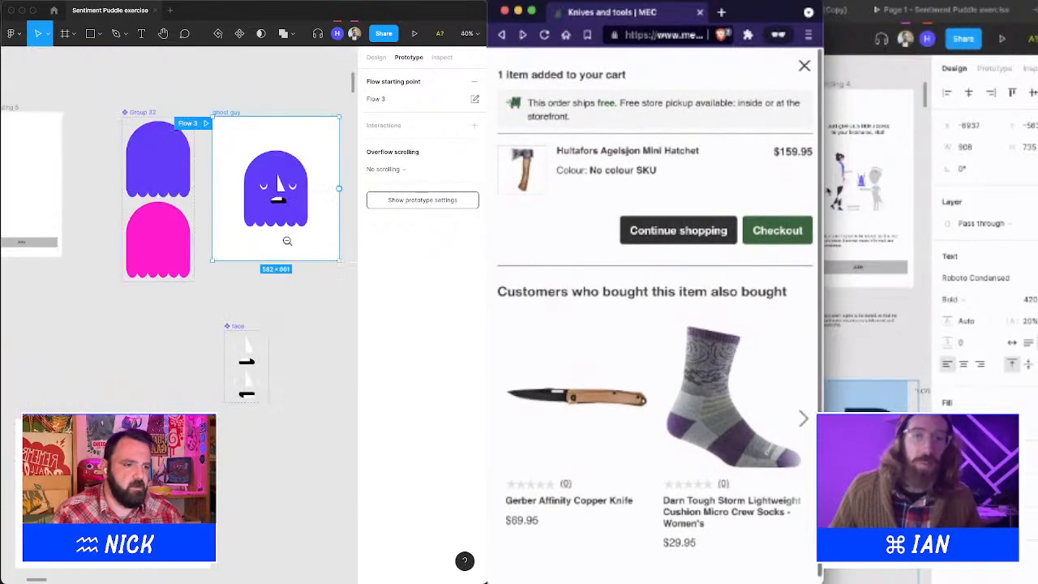
drag(243, 330, 140, 296)
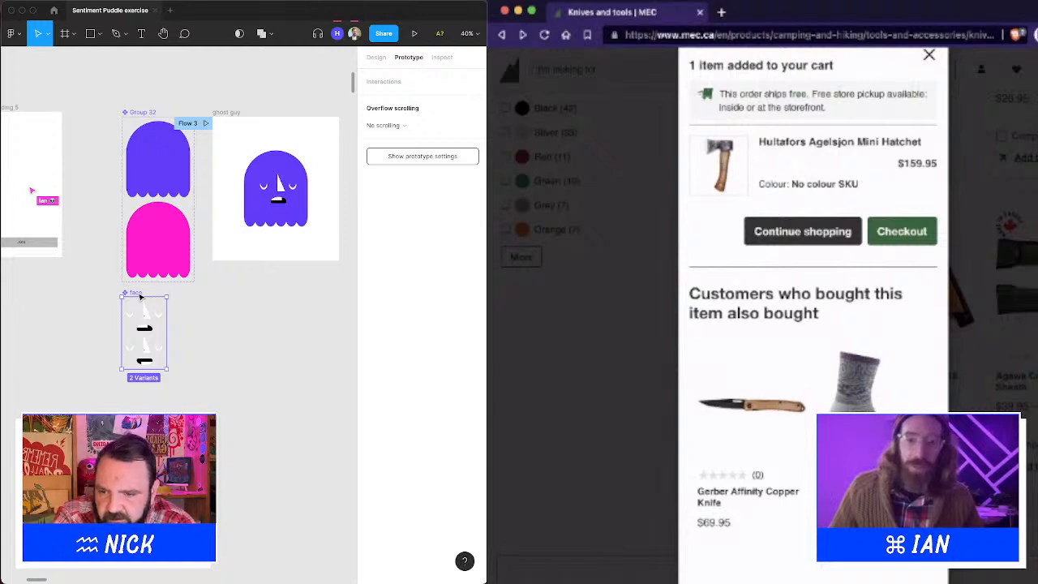
Look through the product suggestions under "Customers who bought this item also bought" in the added-to-cart panel.
click(918, 432)
click(917, 431)
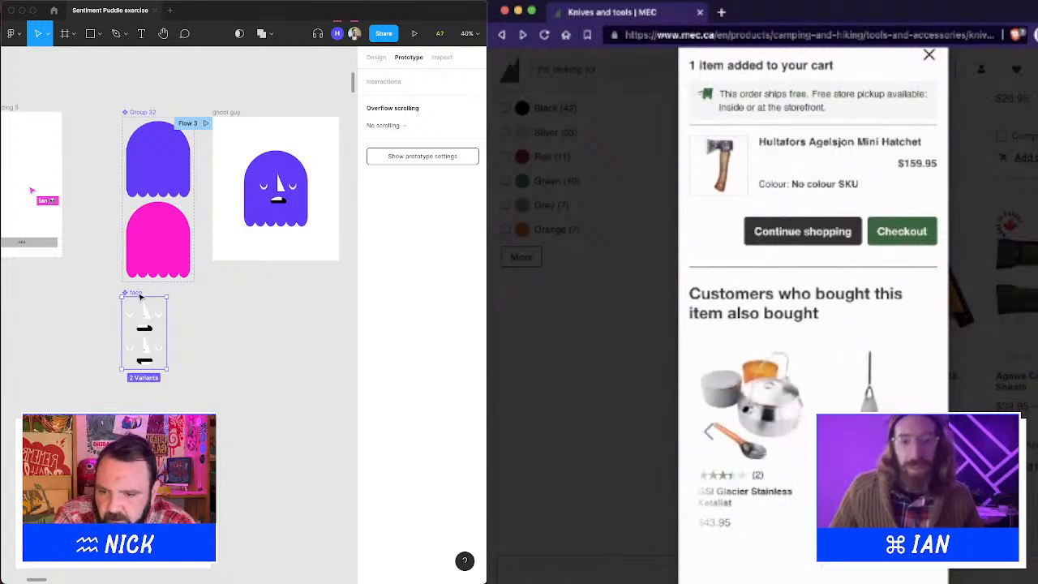
click(917, 431)
click(918, 431)
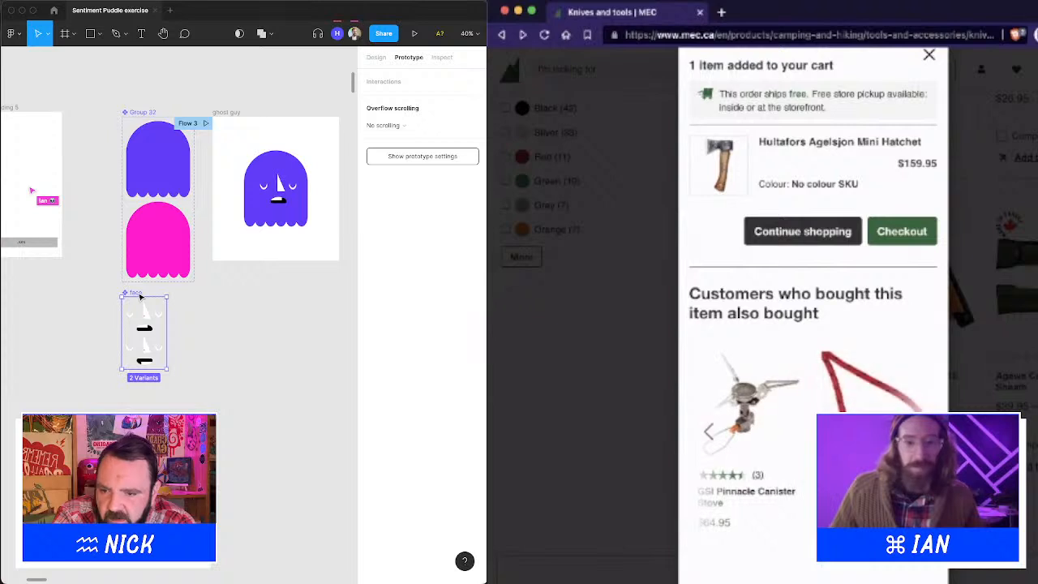
click(917, 432)
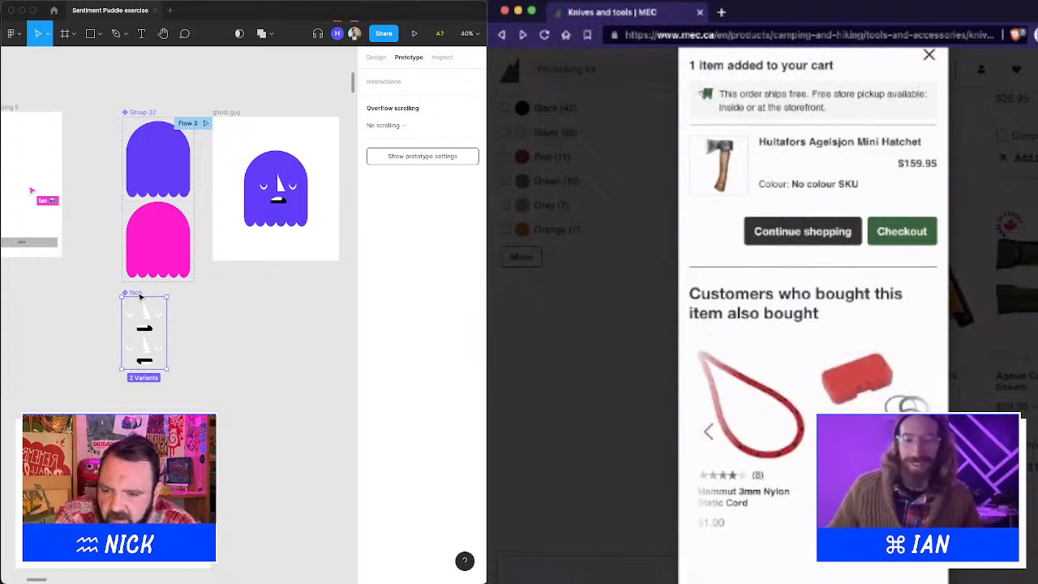
click(918, 432)
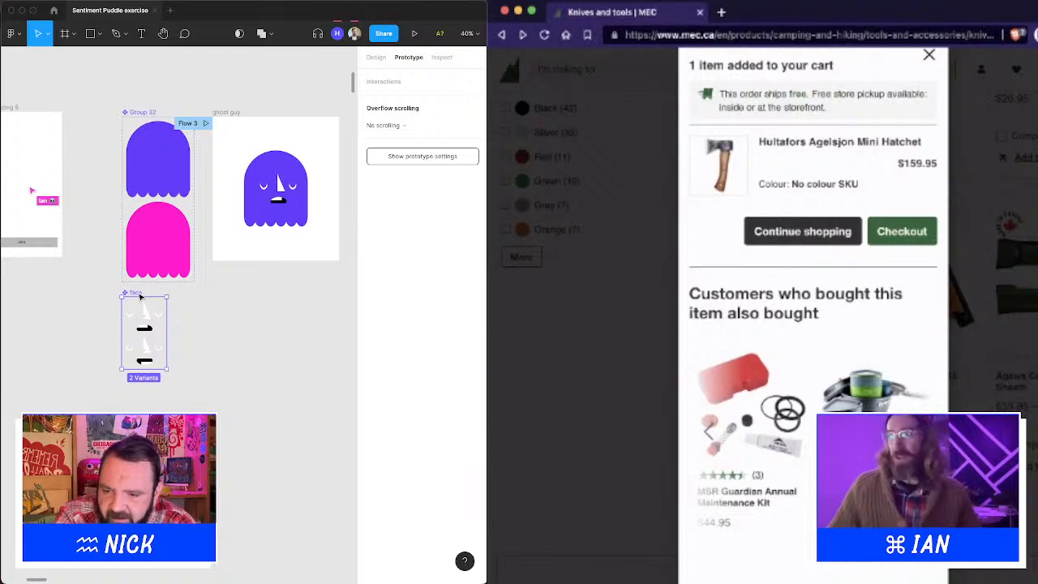
click(918, 431)
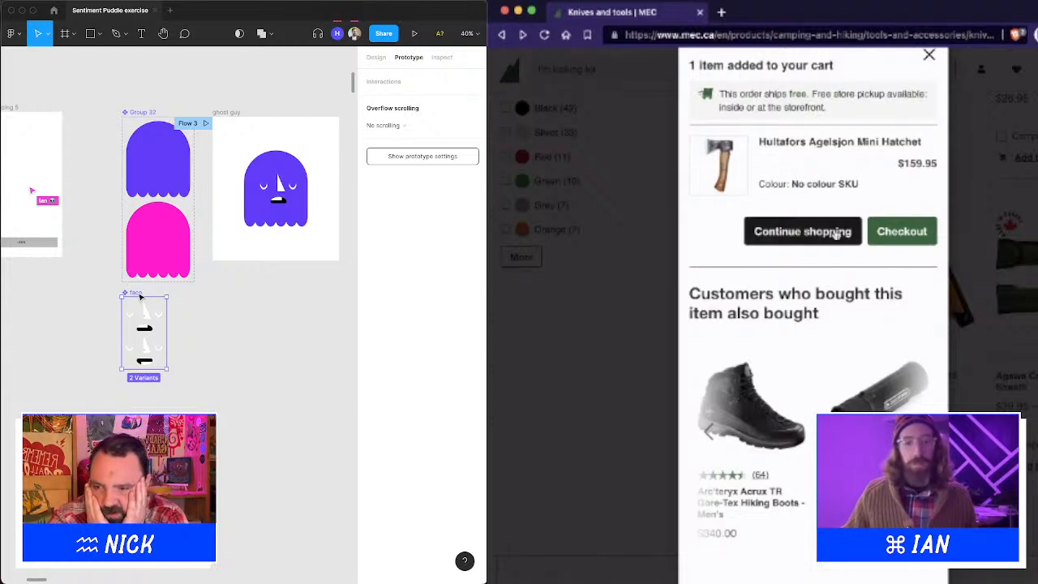
Proceed to checkout to view the shopping cart page, and return to the knives and tools listing.
click(906, 232)
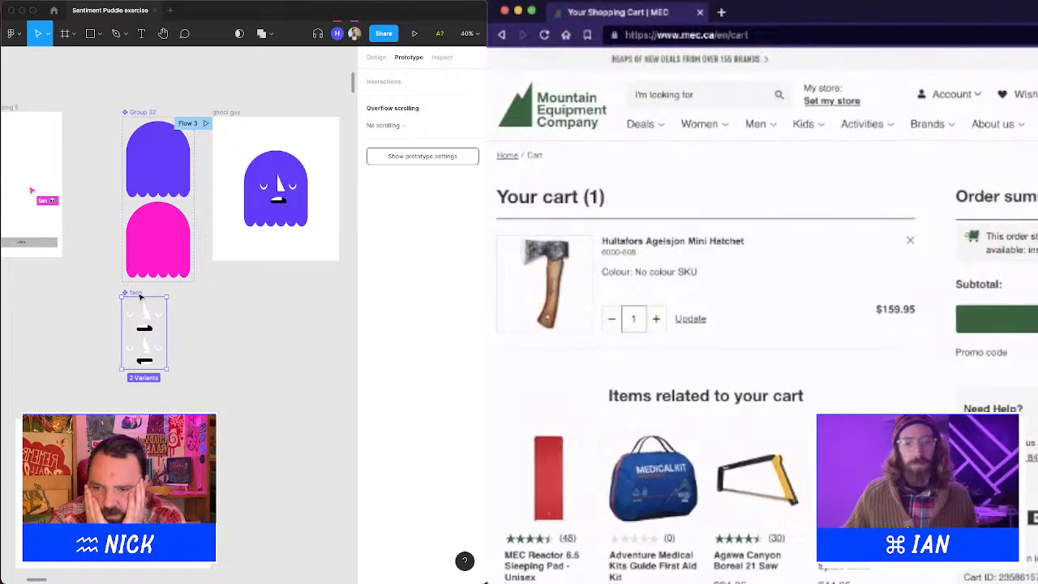
click(502, 35)
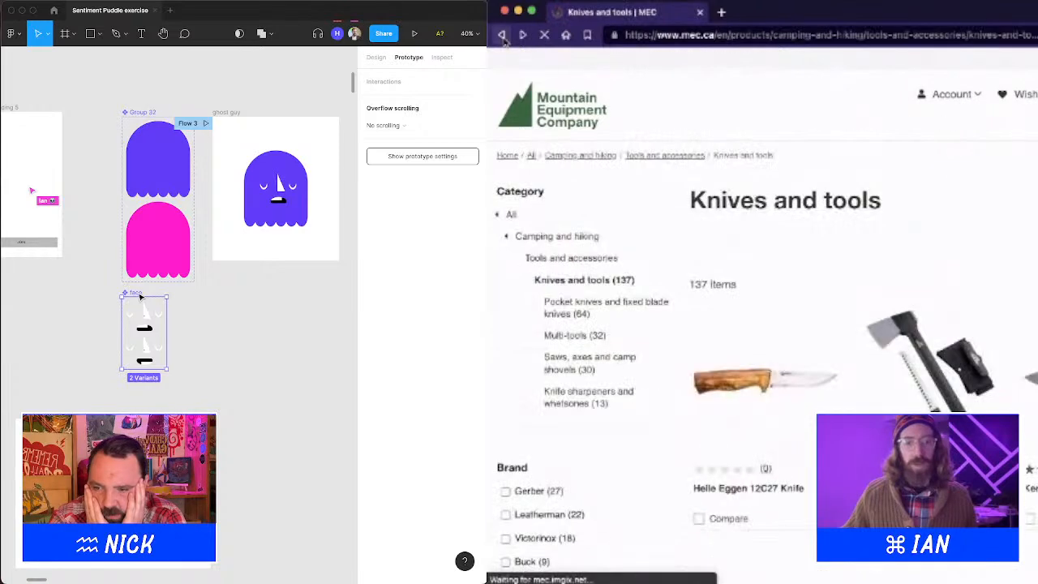
click(522, 35)
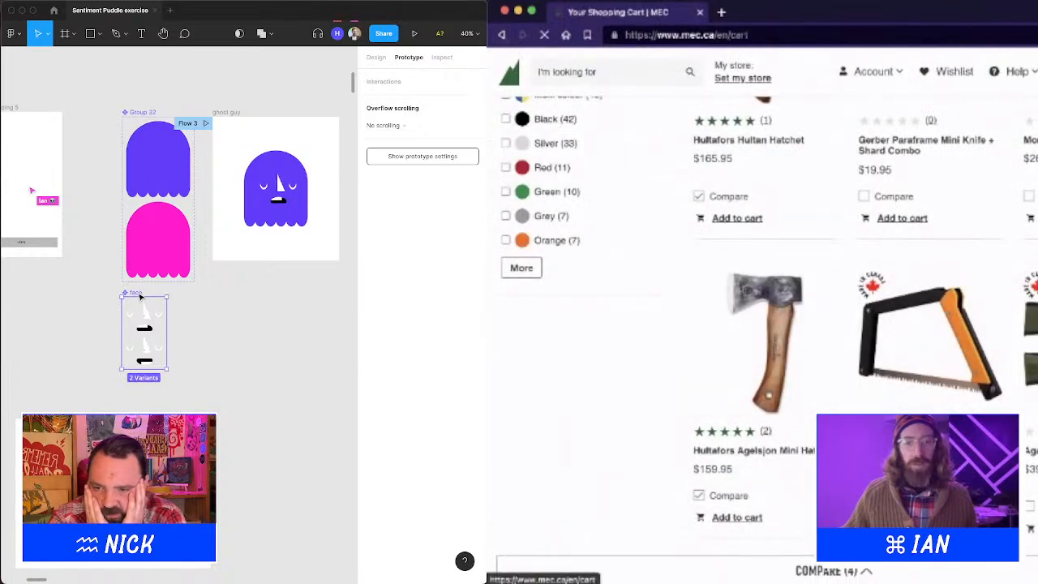
click(502, 35)
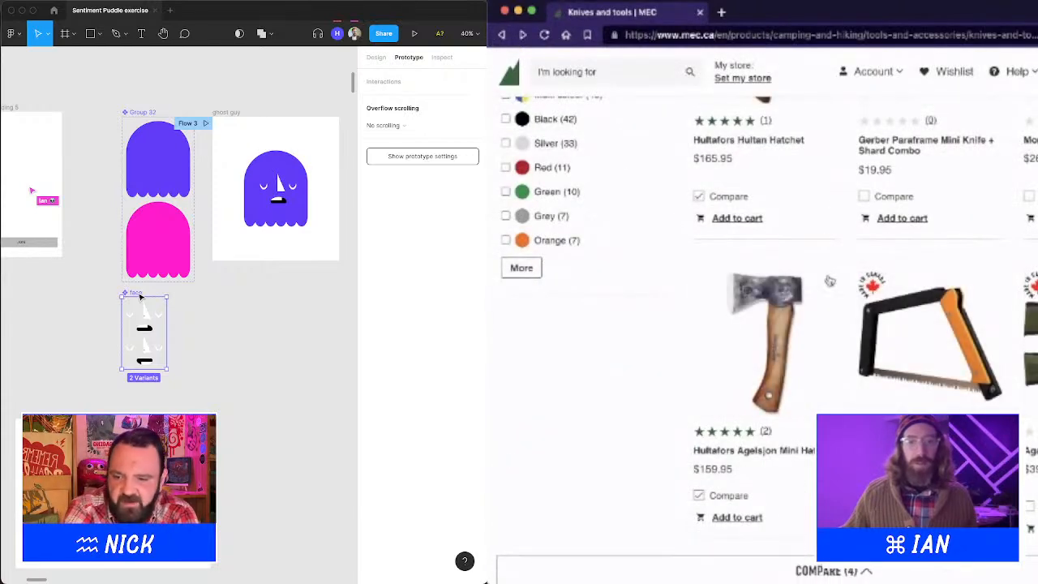
Add the Agawa Canyon Boreal 15 Saw to the cart and open the shopping cart page.
scroll(829, 285, up, 1)
scroll(830, 287, down, 3)
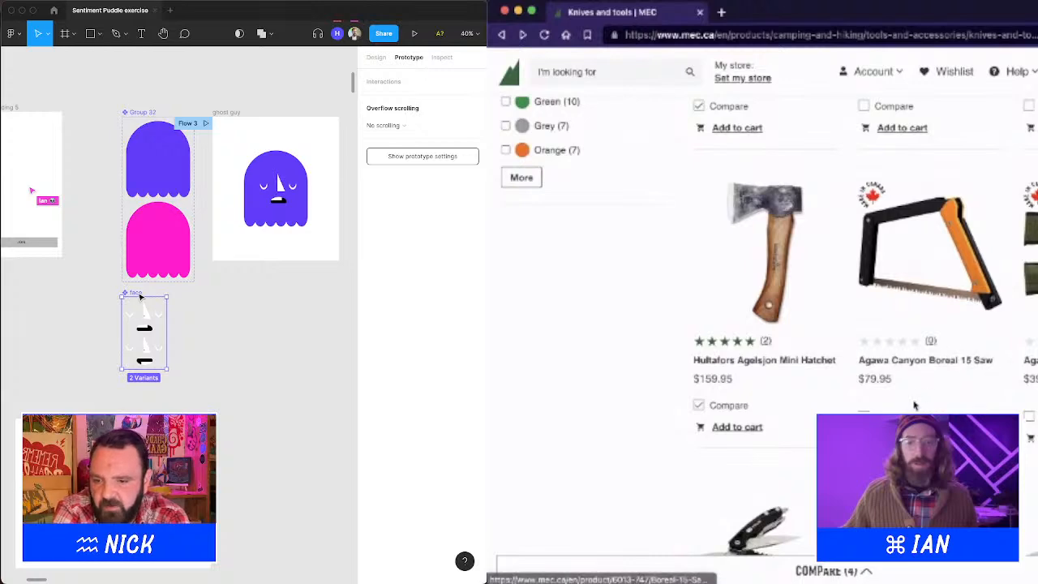
click(902, 426)
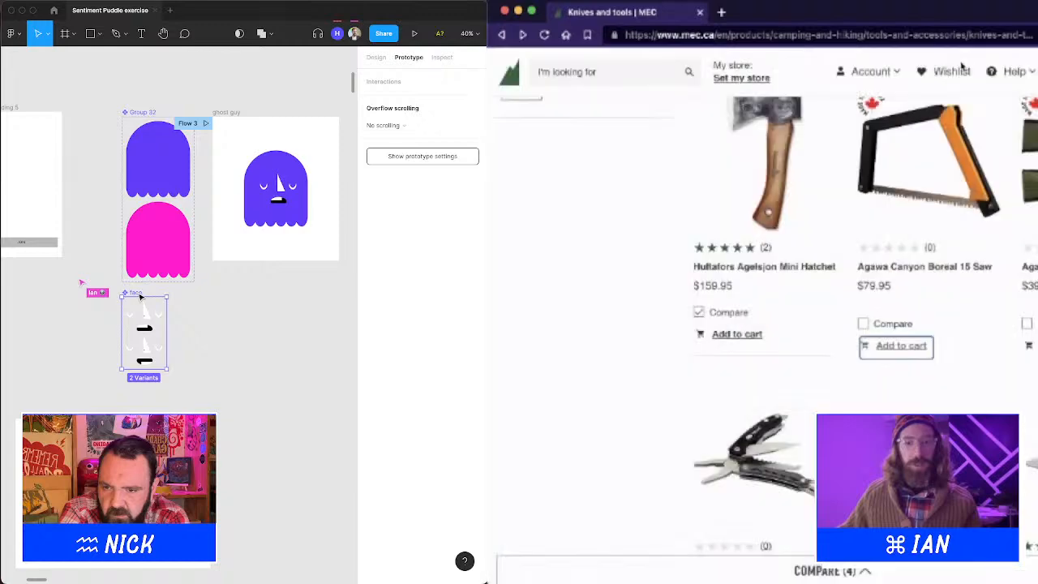
click(948, 57)
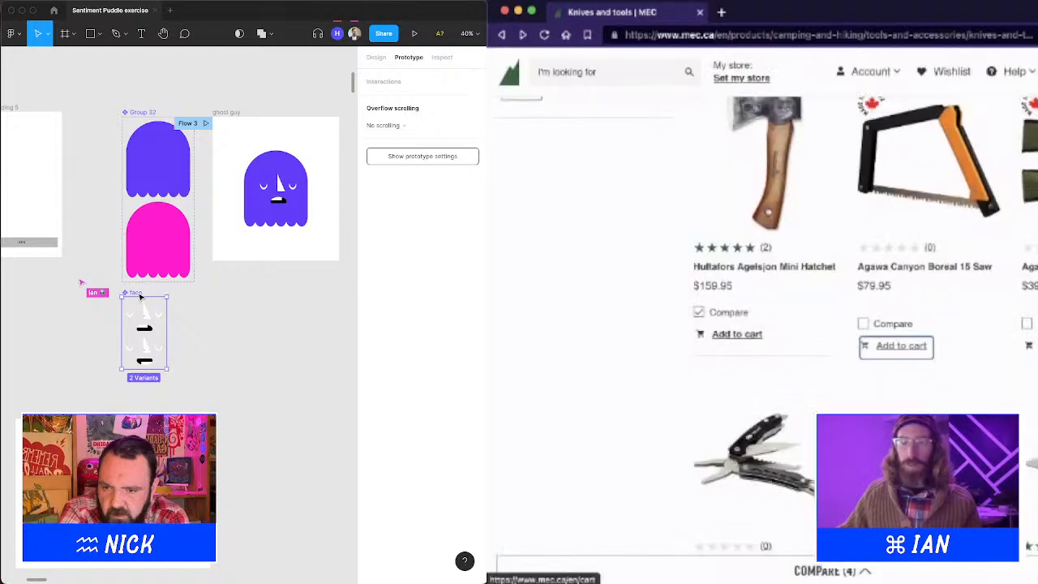
click(1037, 71)
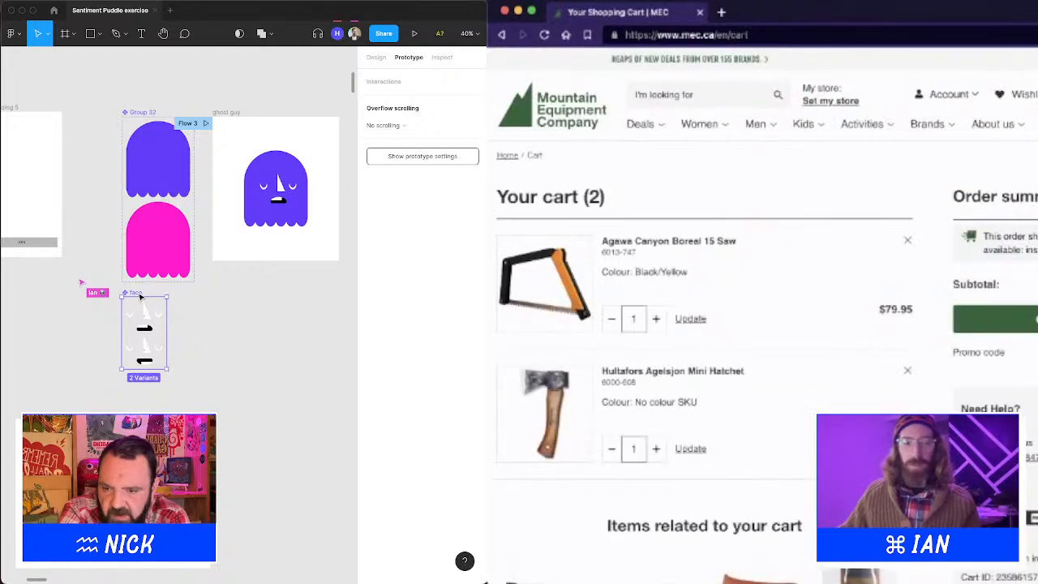
Look over the cart's items and the related products listed below them.
scroll(718, 244, down, 10)
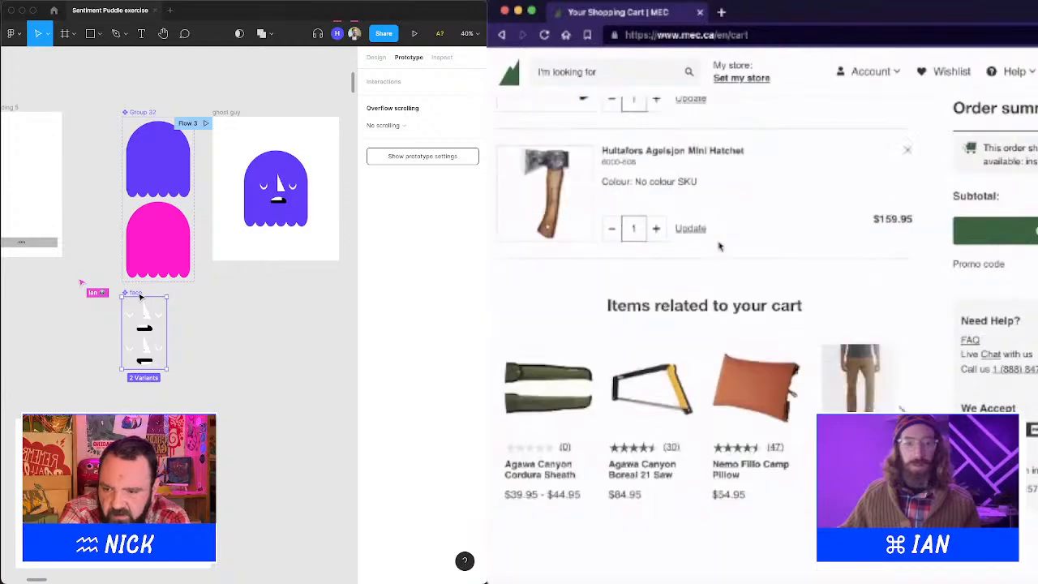
scroll(719, 243, up, 10)
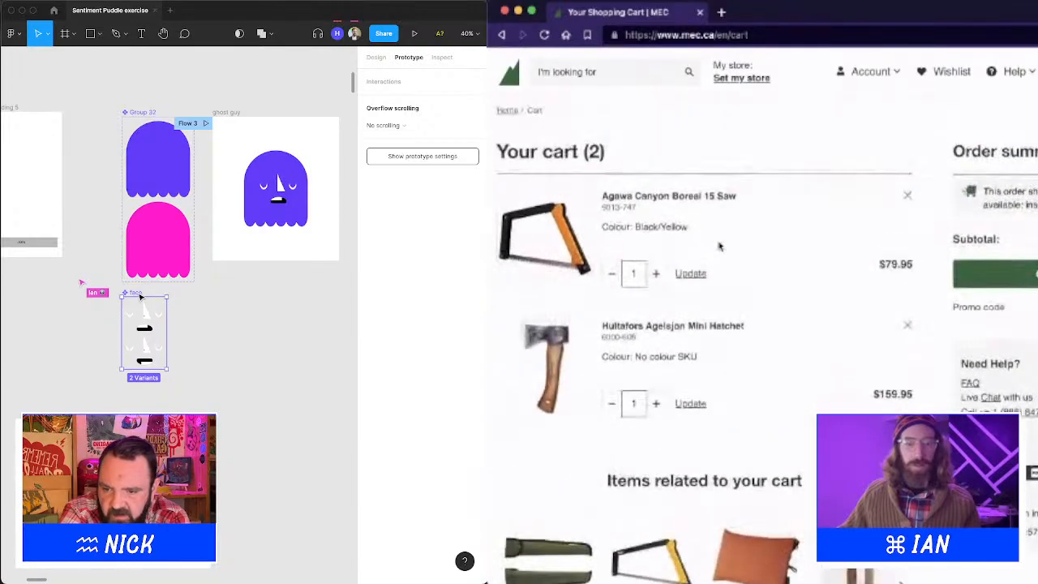
scroll(868, 248, down, 5)
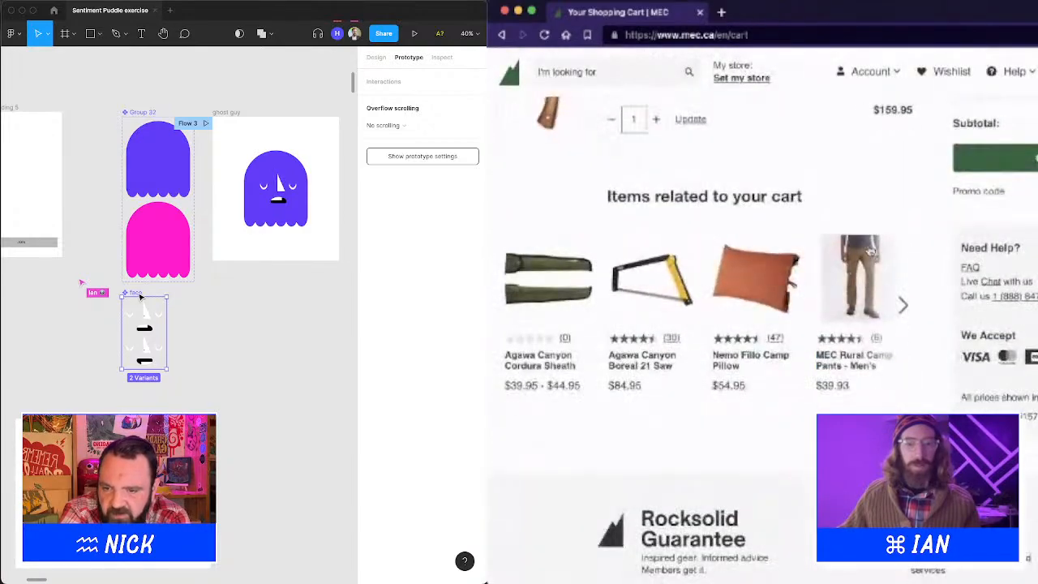
scroll(865, 249, up, 5)
Narrow the browser window to the compact layout and examine how the cart items and order summary are arranged.
drag(1037, 199, 823, 199)
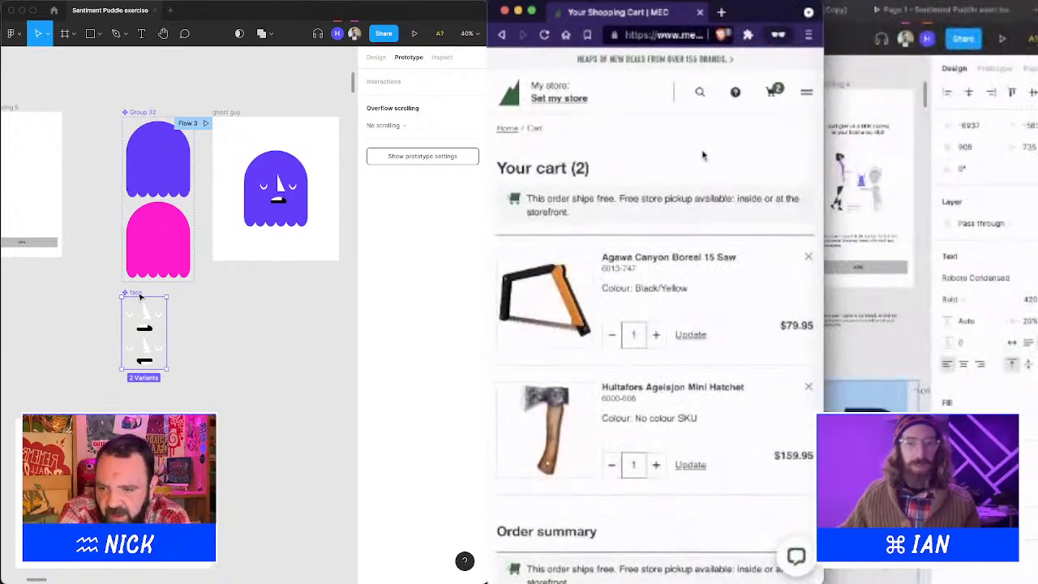
scroll(774, 205, down, 3)
scroll(732, 173, up, 3)
scroll(732, 173, down, 1)
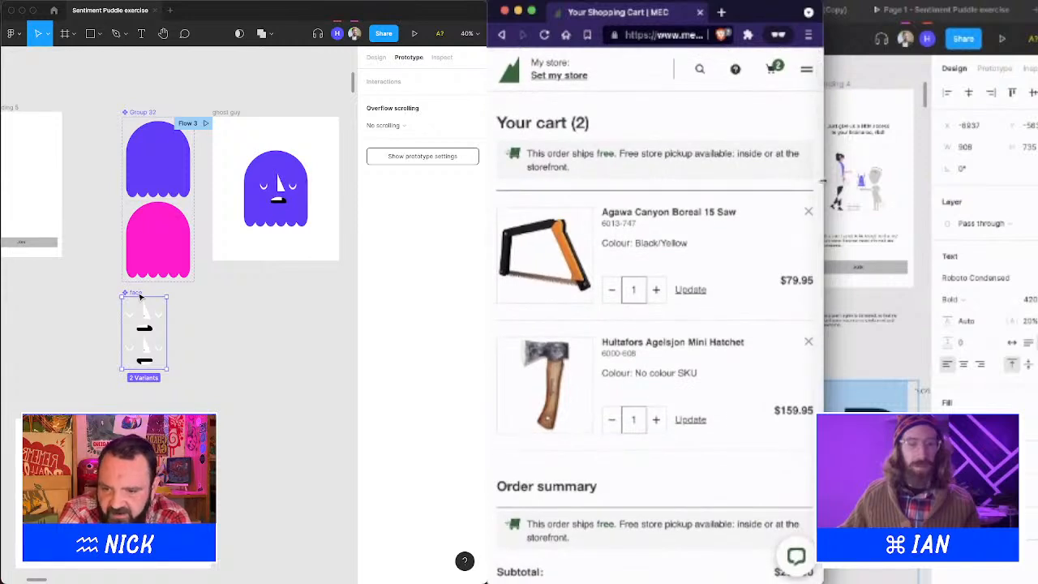
scroll(822, 180, down, 1)
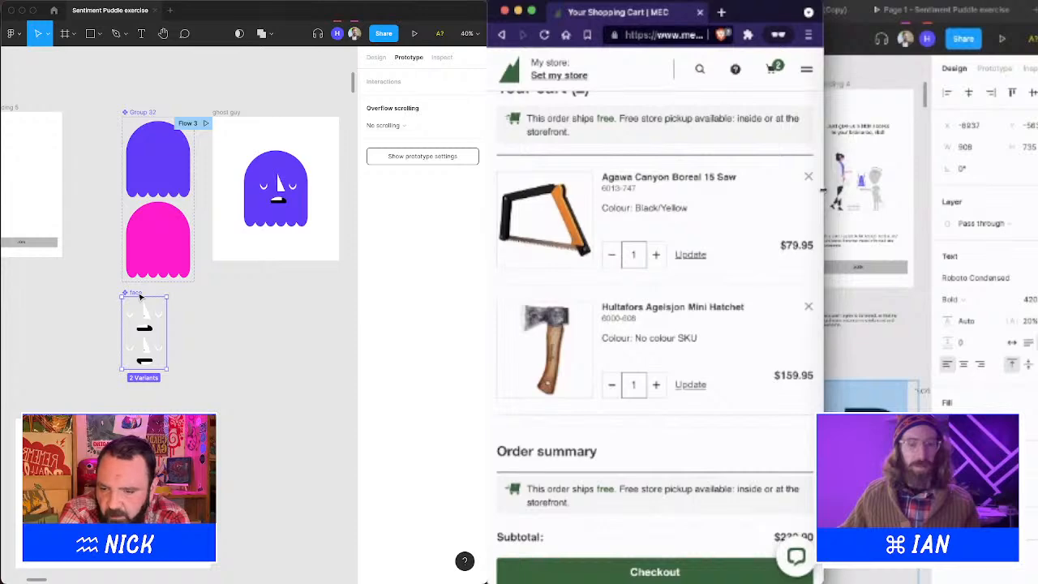
Widen the browser window again and examine the cart's item, quantity and price columns in the full layout.
drag(822, 188, 1036, 190)
scroll(1018, 186, up, 3)
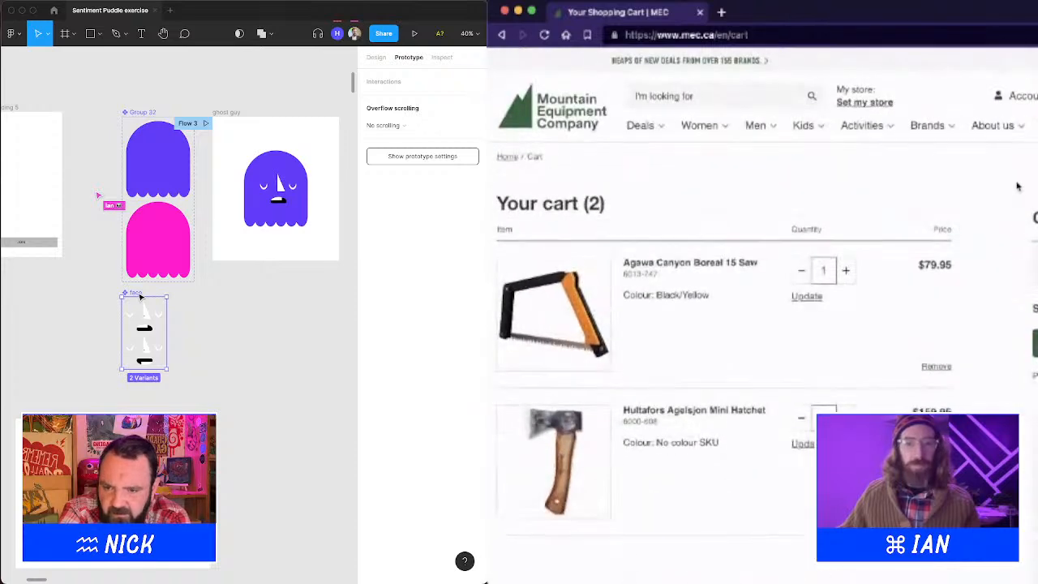
scroll(1018, 187, down, 4)
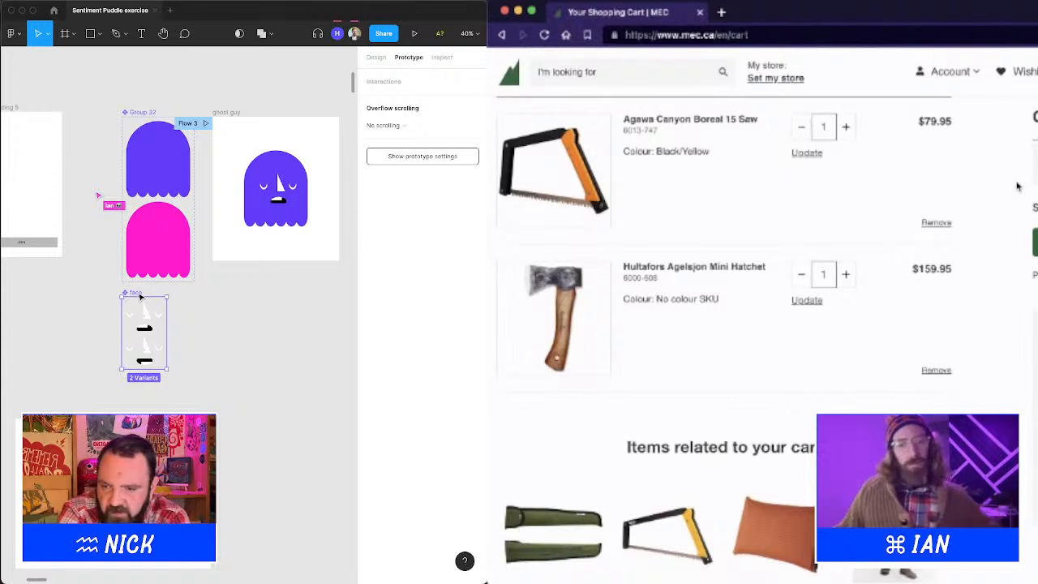
scroll(1019, 186, up, 2)
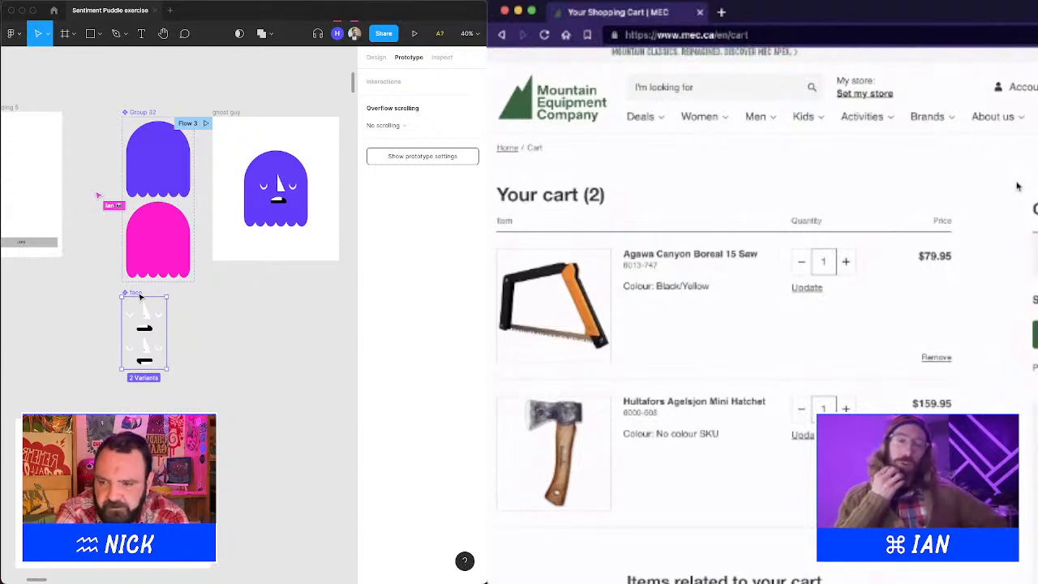
Draw a rectangle of about 167 × 40 above the ghost's head in the ghost guy frame.
click(225, 305)
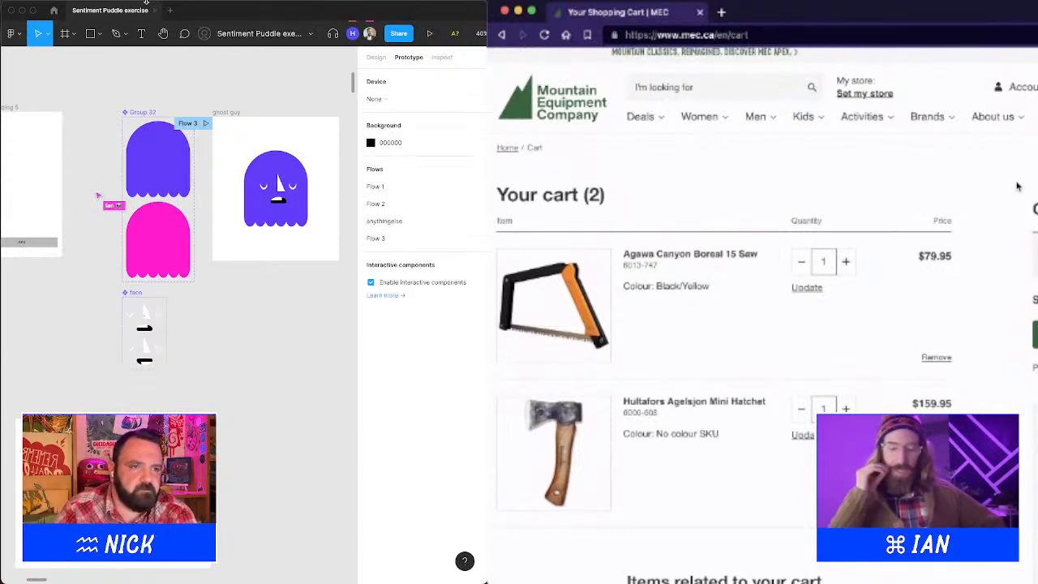
click(93, 35)
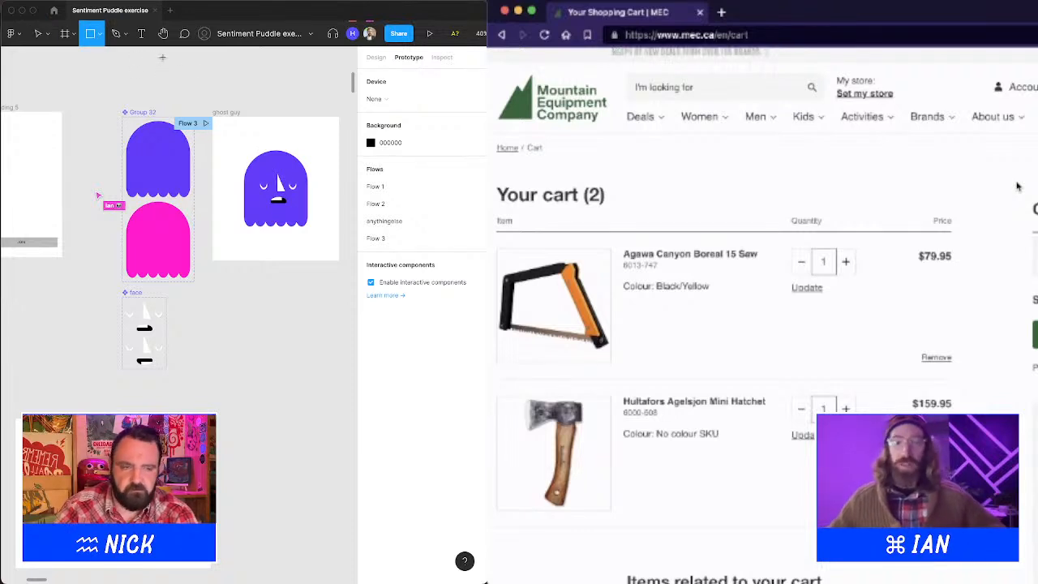
drag(260, 133, 298, 143)
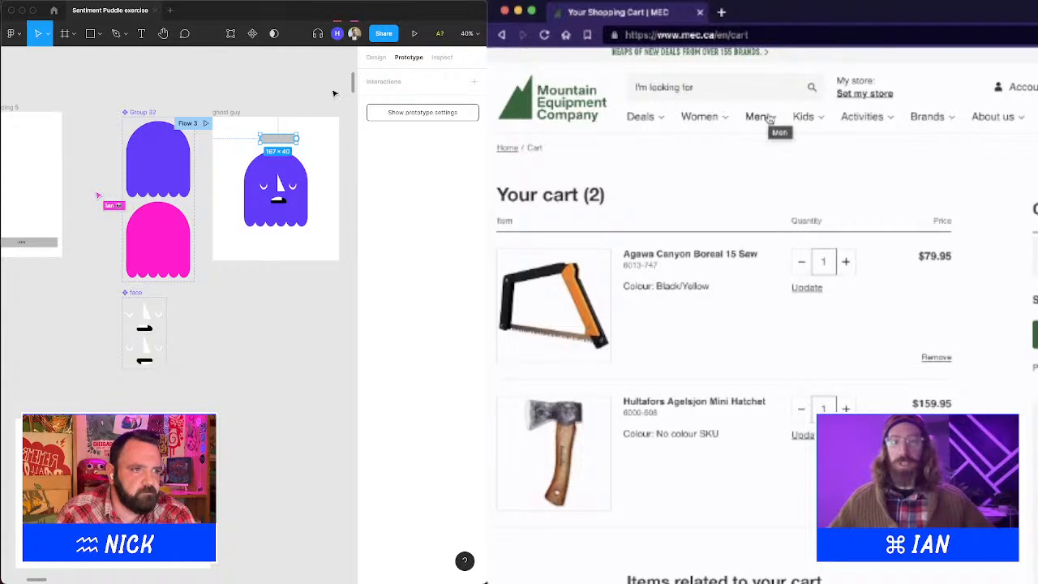
Set the fill of the rectangle above the ghost's head to yellow FFC122.
click(376, 57)
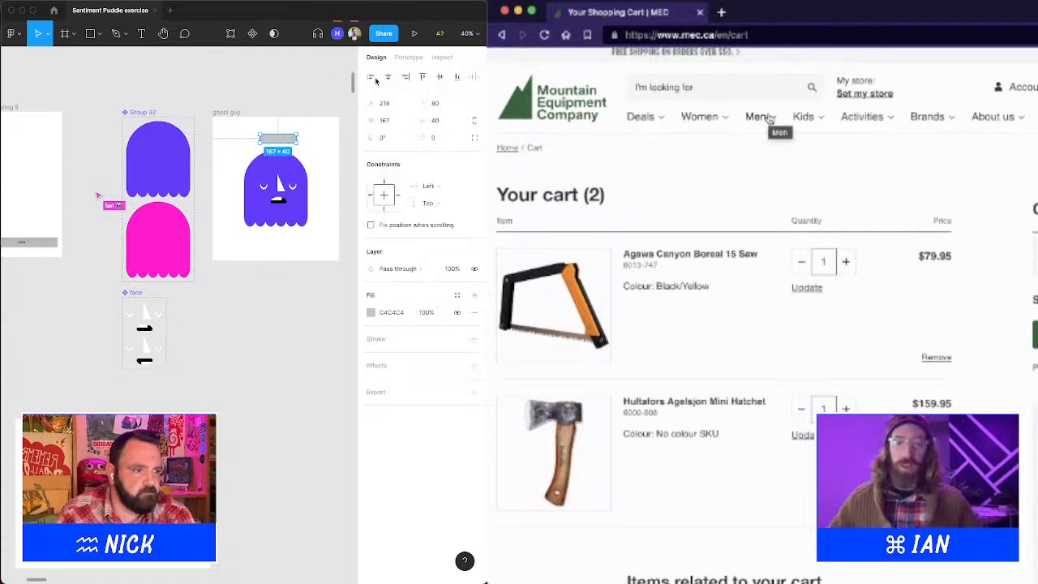
click(371, 313)
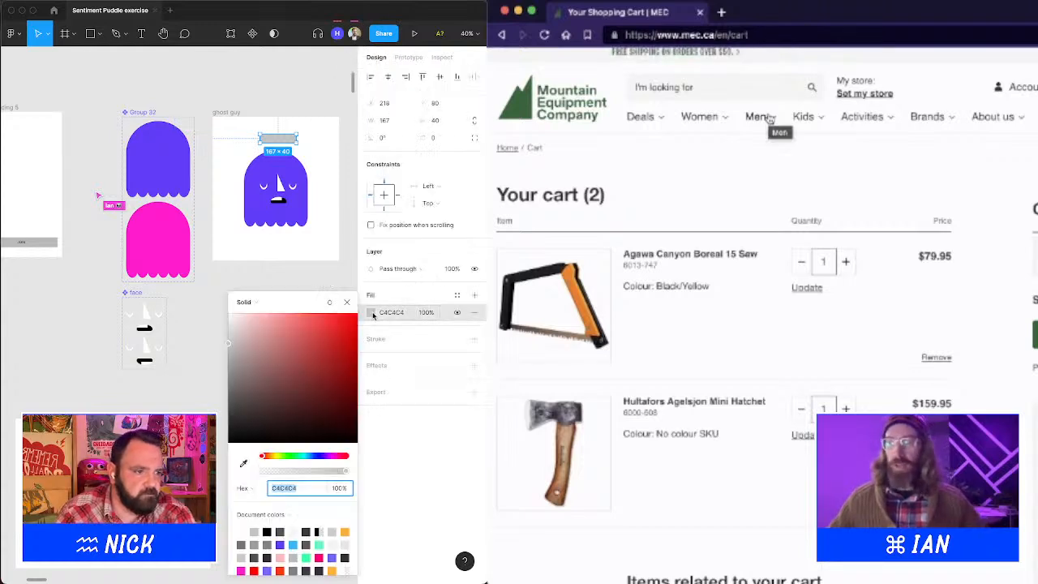
click(274, 459)
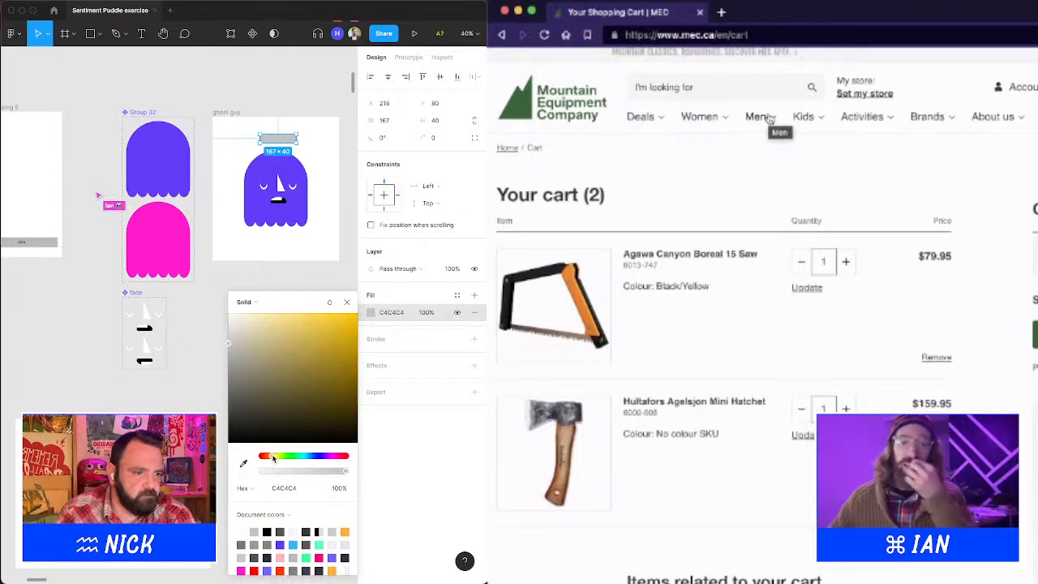
click(342, 318)
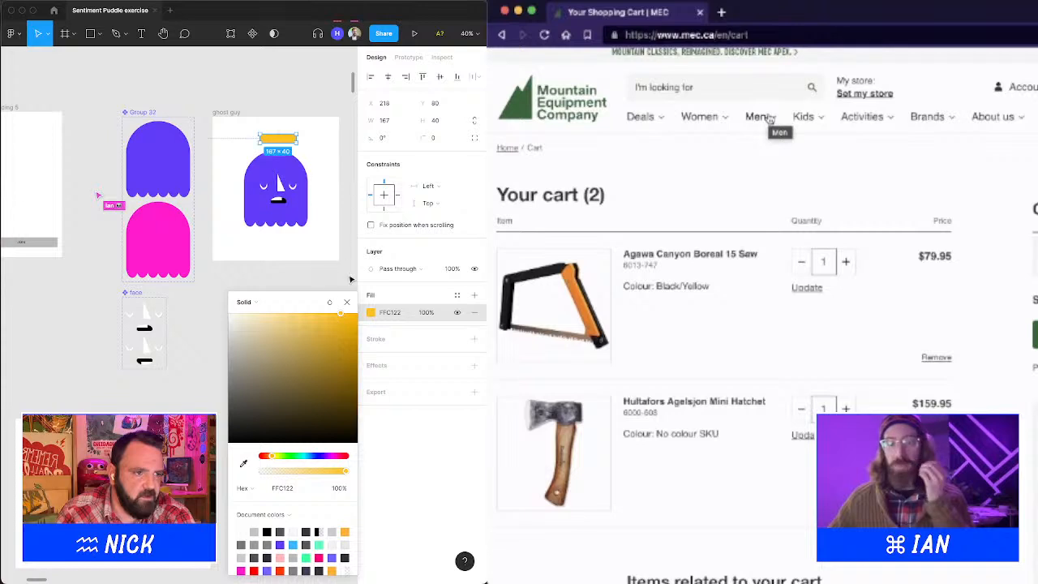
click(346, 302)
click(287, 93)
Draw a closed three-pointed crown outline of about 212.5 × 156.5 with the Pen tool over the yellow rectangle.
key(z)
drag(246, 103, 371, 234)
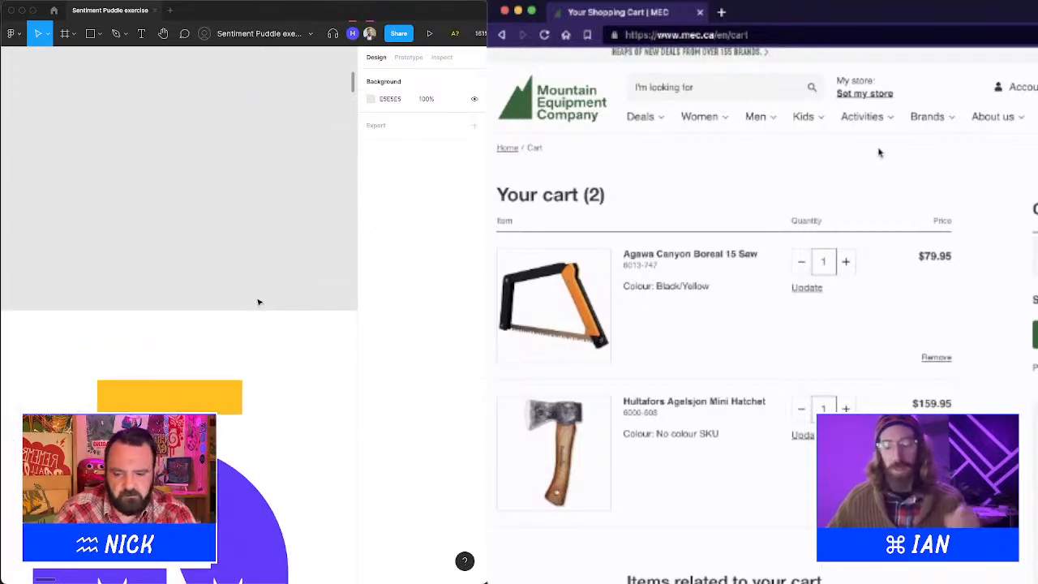
key(p)
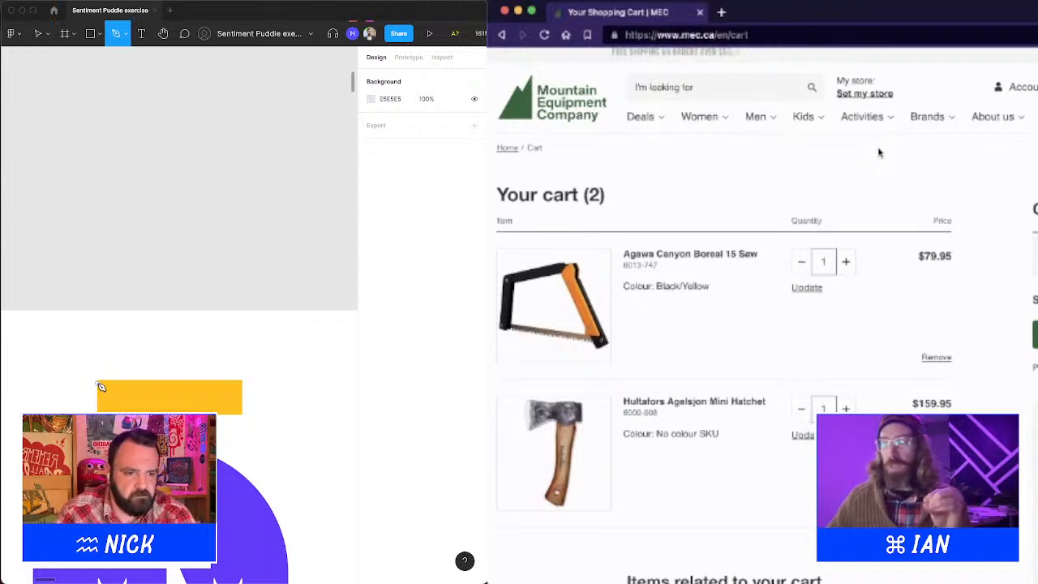
click(88, 33)
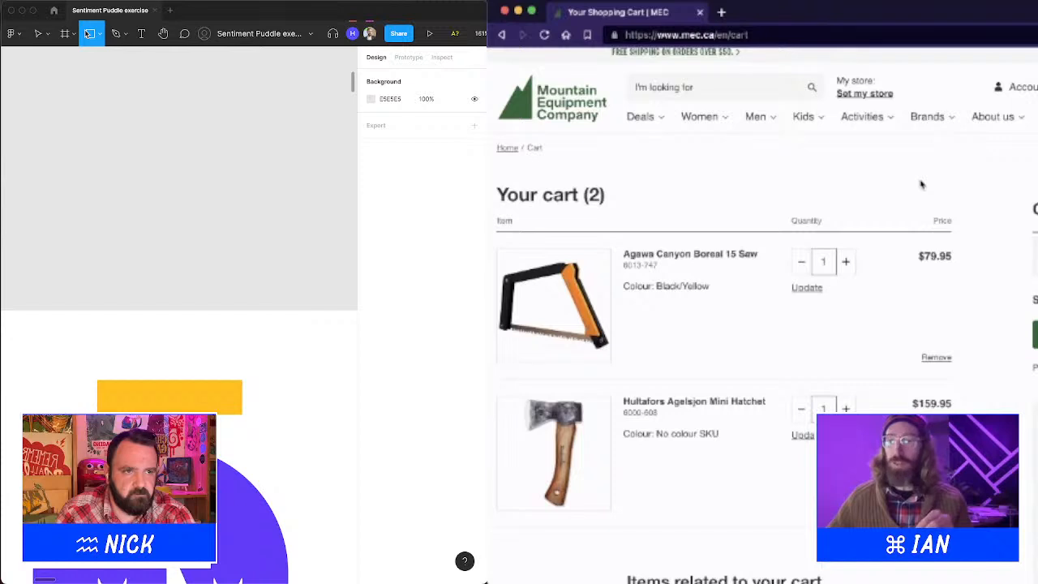
click(116, 33)
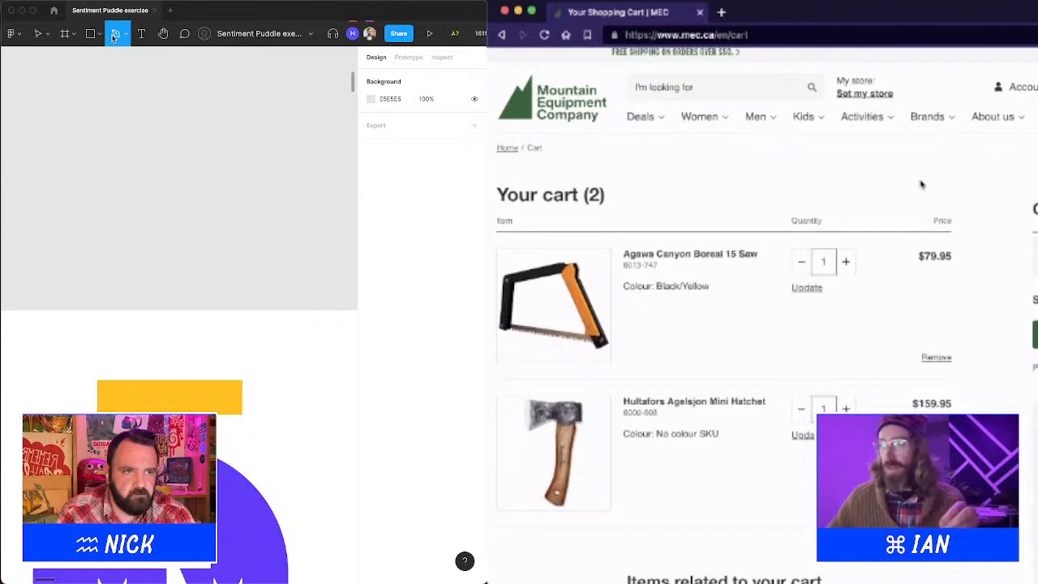
click(98, 390)
click(97, 328)
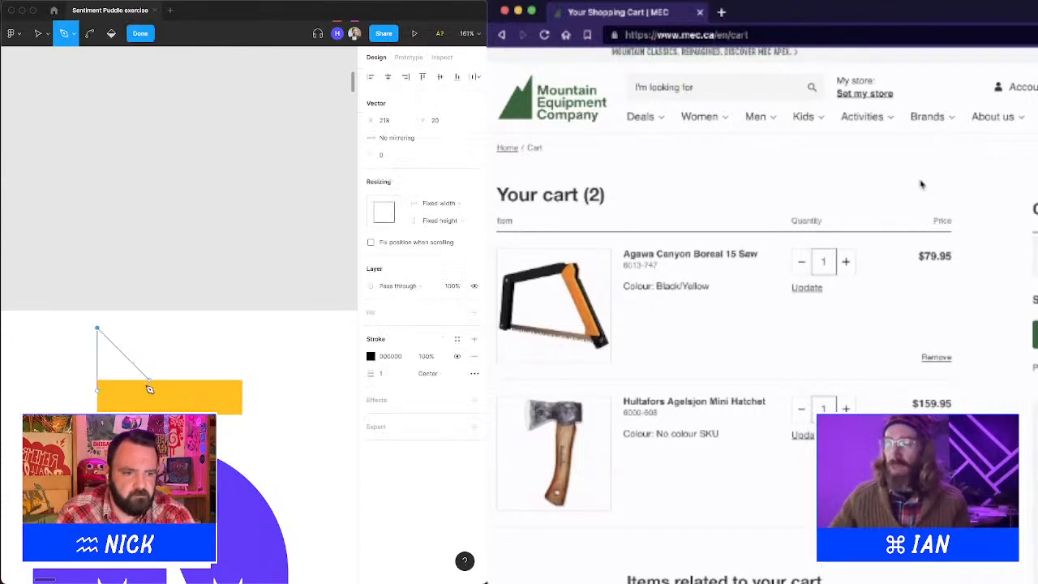
click(149, 379)
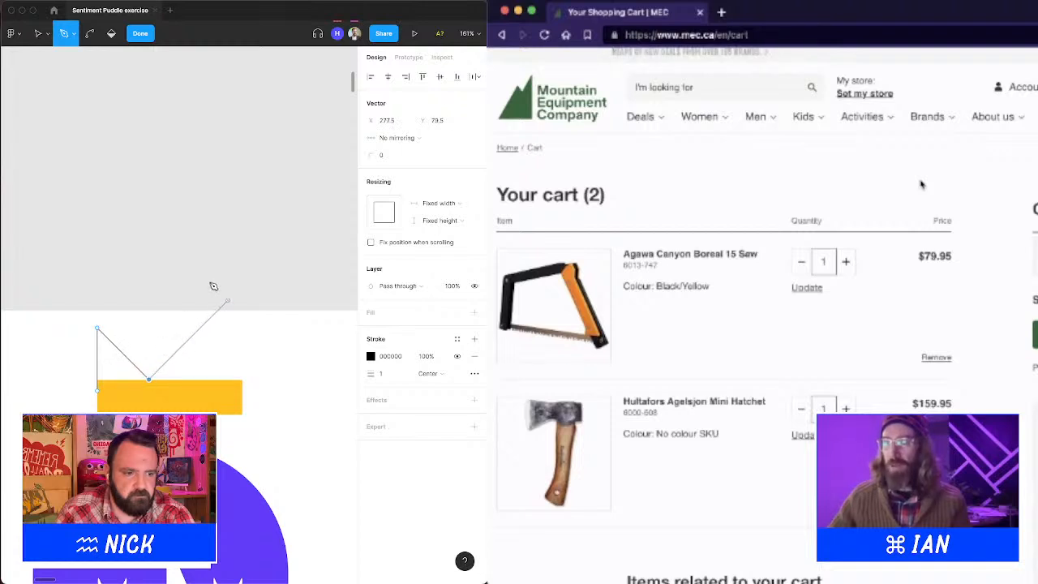
click(197, 256)
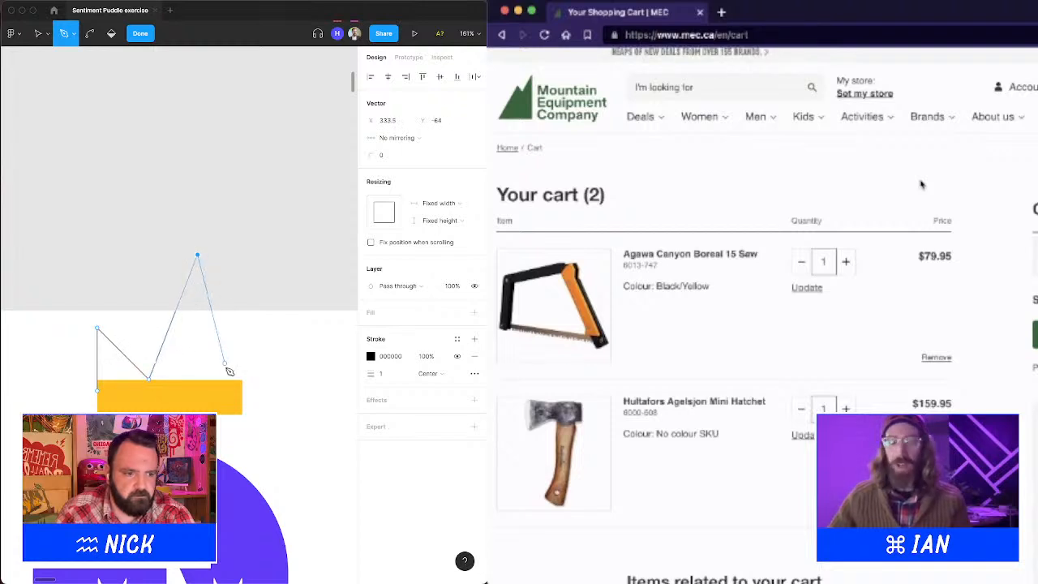
click(237, 380)
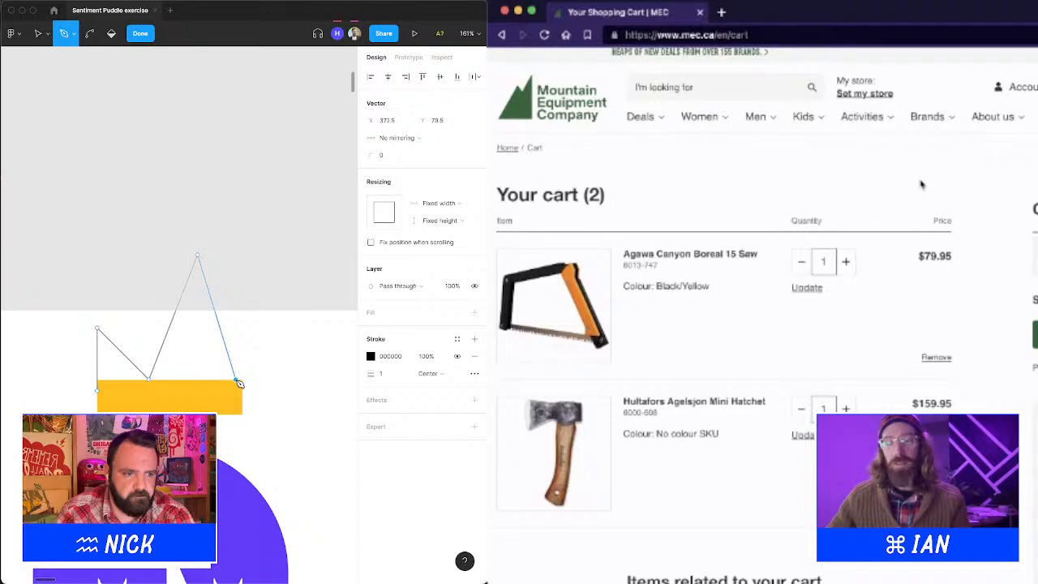
click(281, 333)
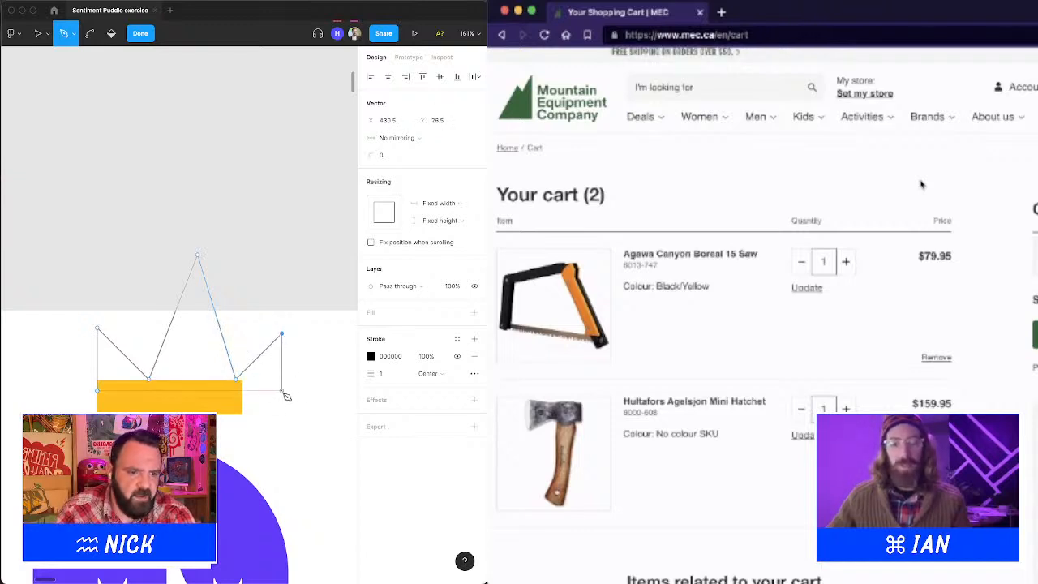
click(281, 390)
click(98, 390)
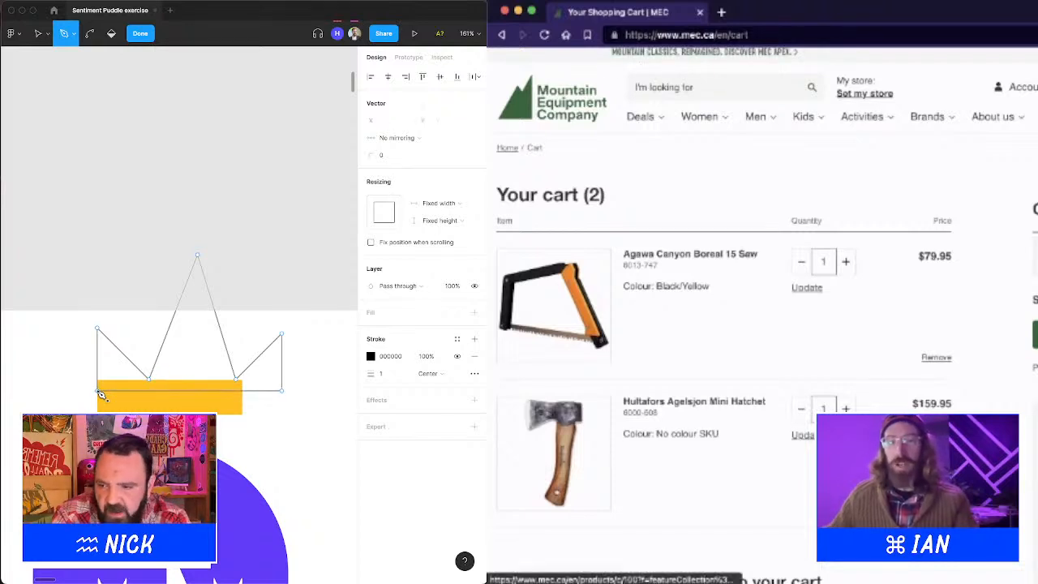
Remove the crown outline's stroke and fill it with the yellow FFC122 sampled from the rectangle.
key(i)
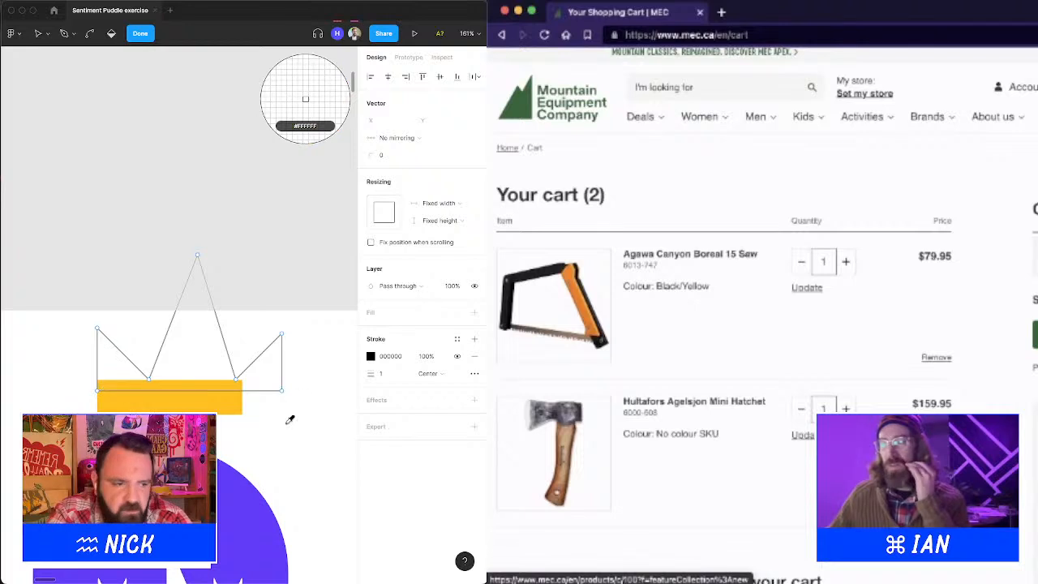
click(229, 409)
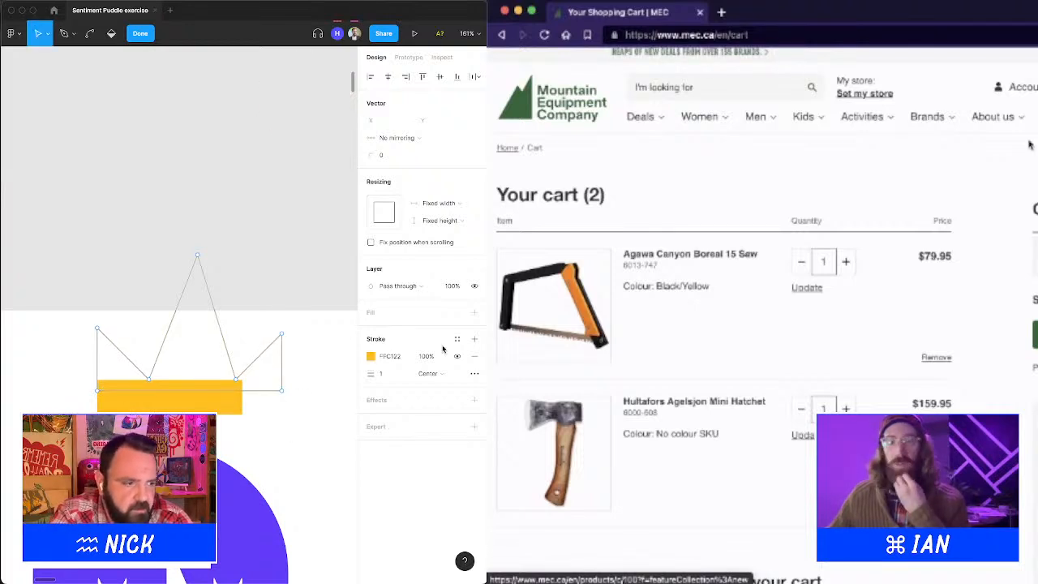
click(475, 356)
click(474, 312)
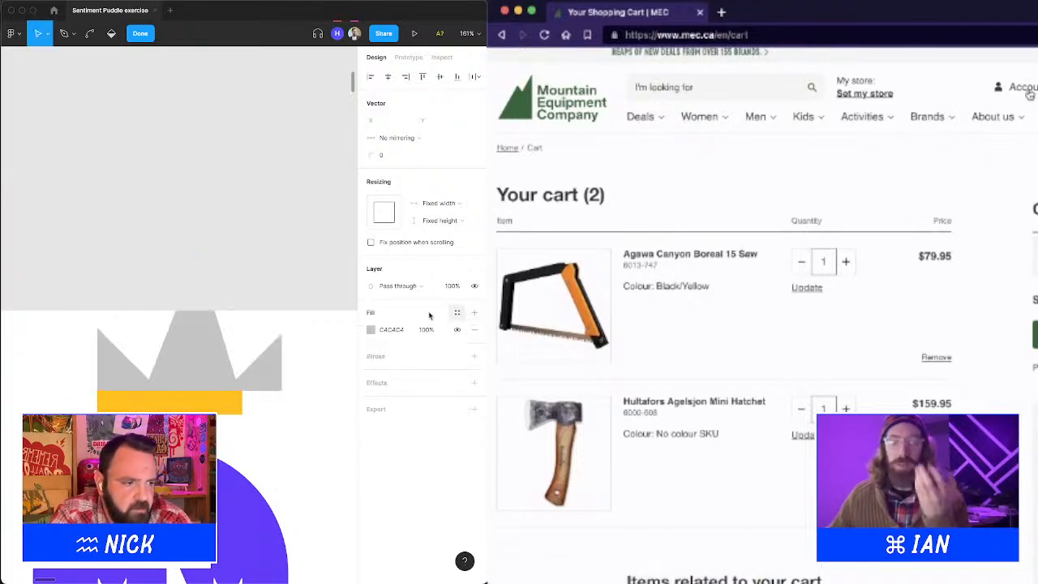
click(370, 330)
click(243, 462)
click(216, 406)
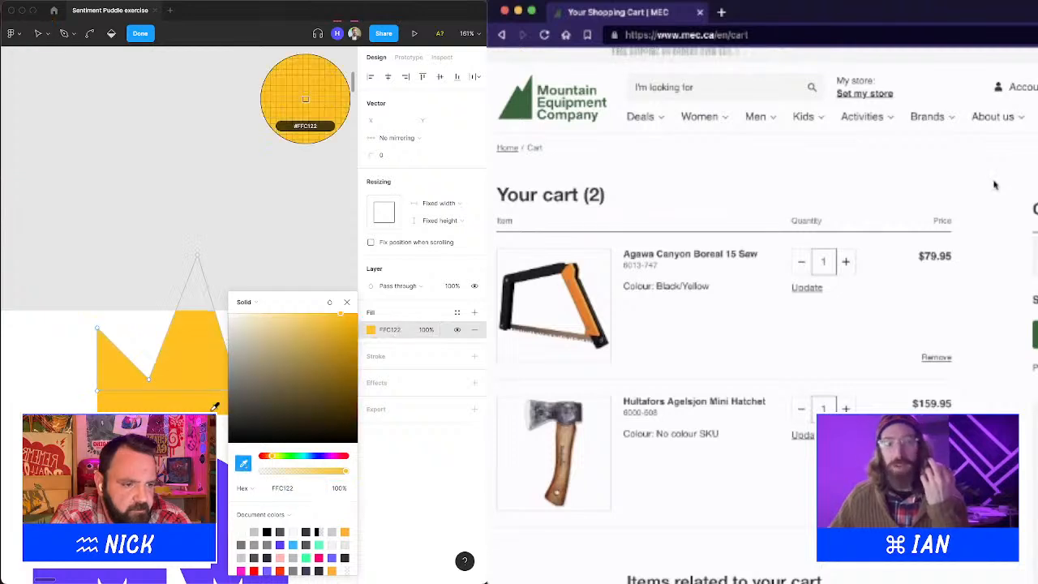
click(346, 304)
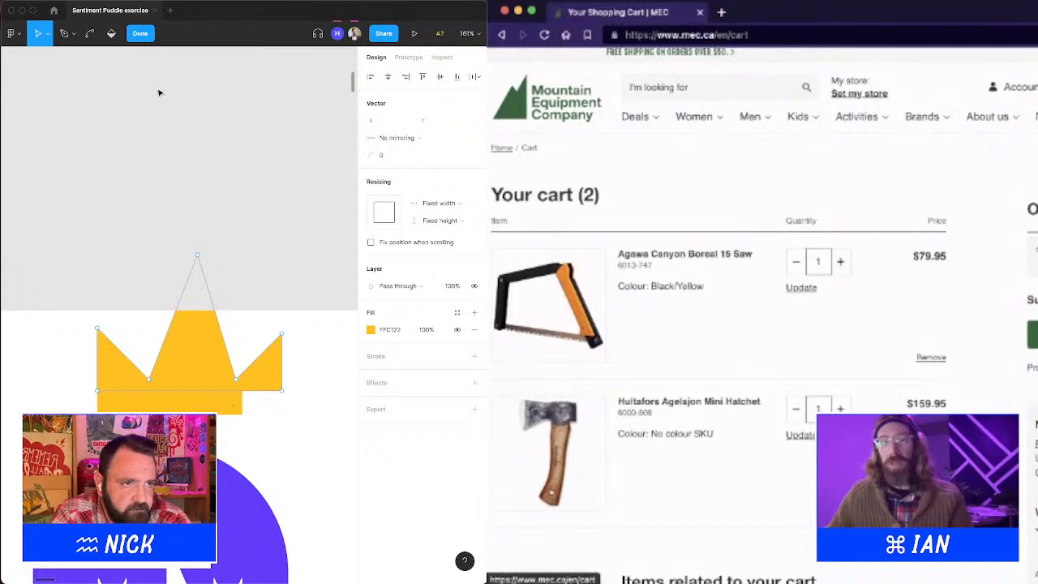
Nudge the crown's middle peak slightly to the left and resize the base rectangle to 212 × 34 to match the crown's width.
click(200, 257)
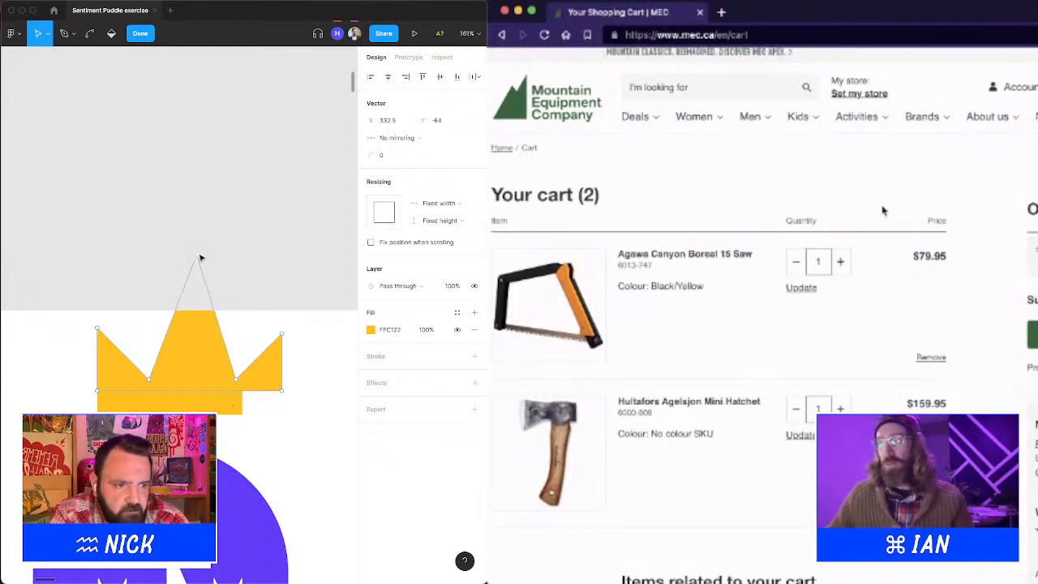
key(Escape)
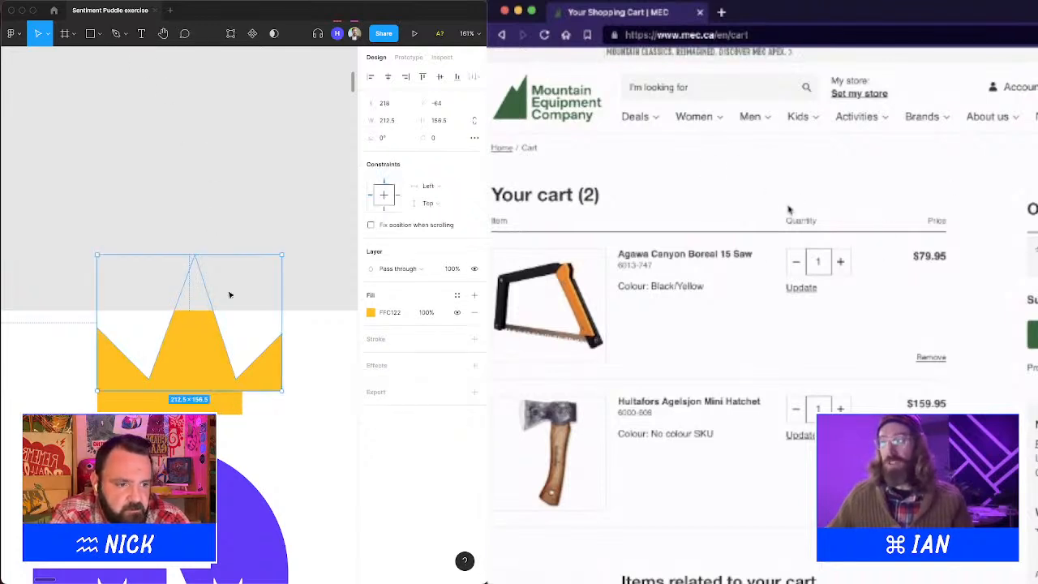
click(231, 405)
drag(243, 403, 282, 403)
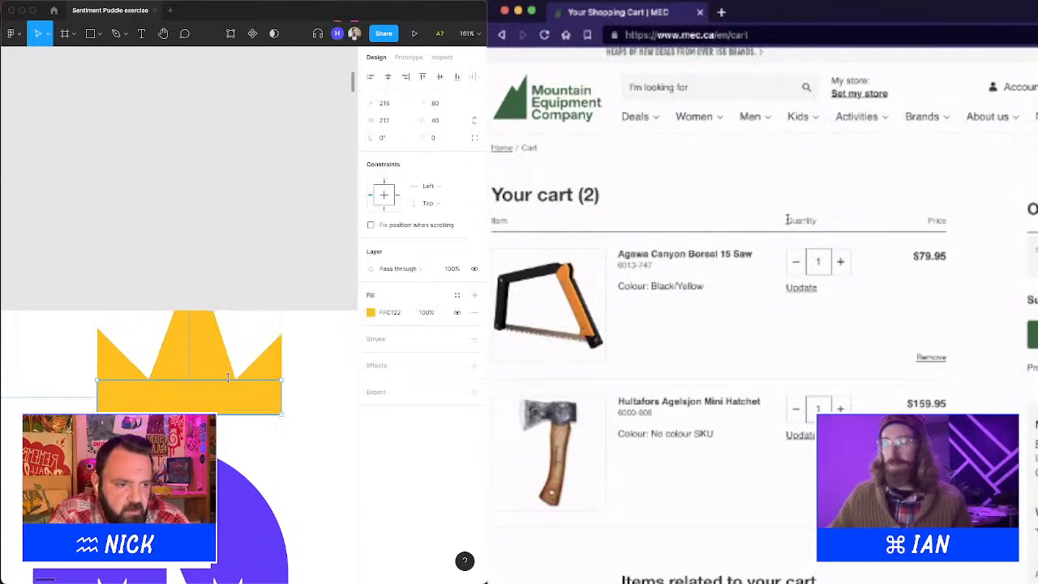
drag(208, 379, 209, 386)
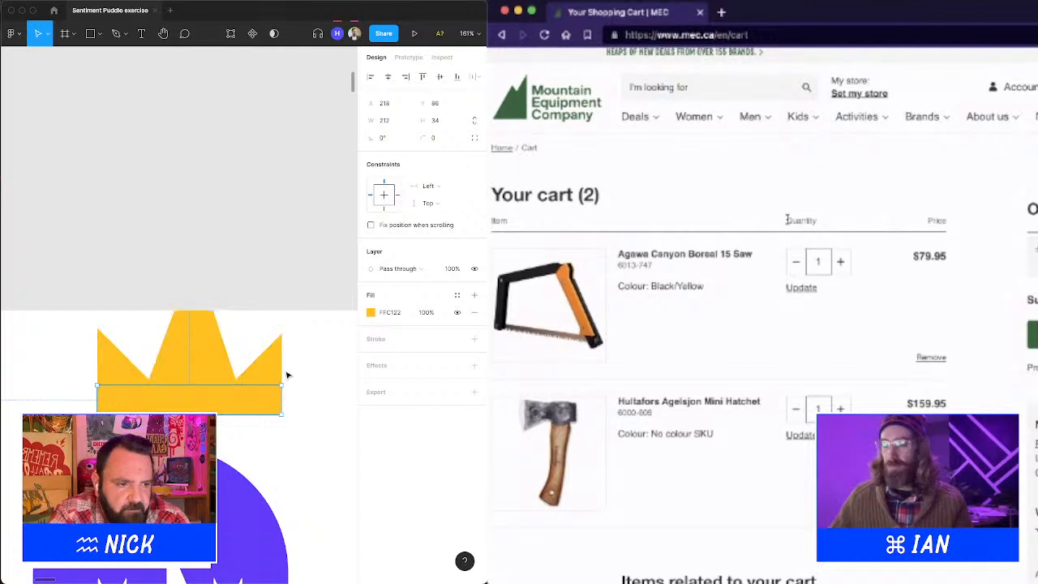
Scale the crown shape and its base together to 102 × 88 and place them centred above the ghost's head at X 240.
drag(296, 374, 220, 410)
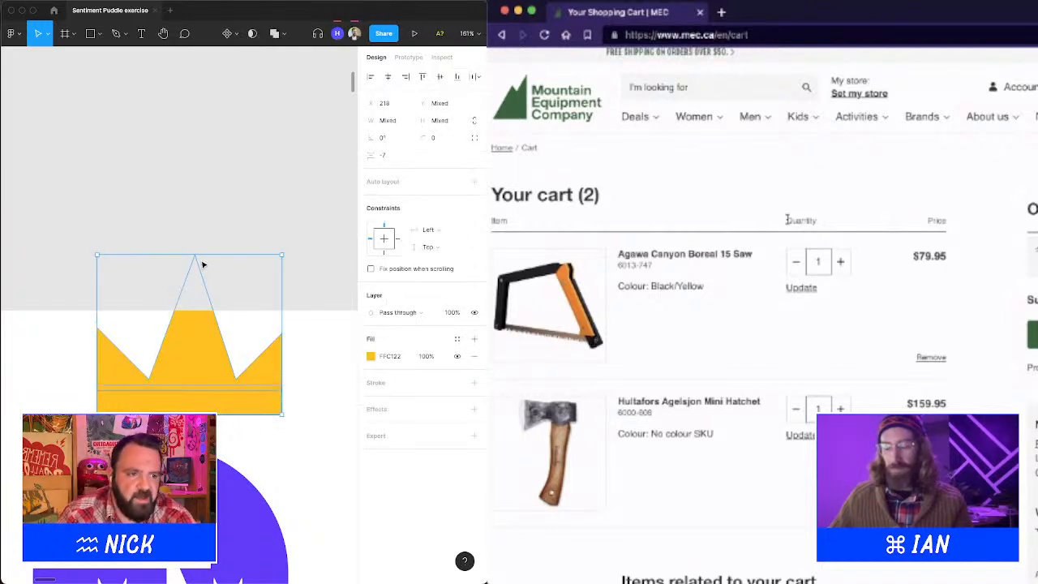
drag(200, 252, 206, 336)
drag(198, 383, 169, 393)
alt+super+click(278, 359)
alt+super+click(278, 359)
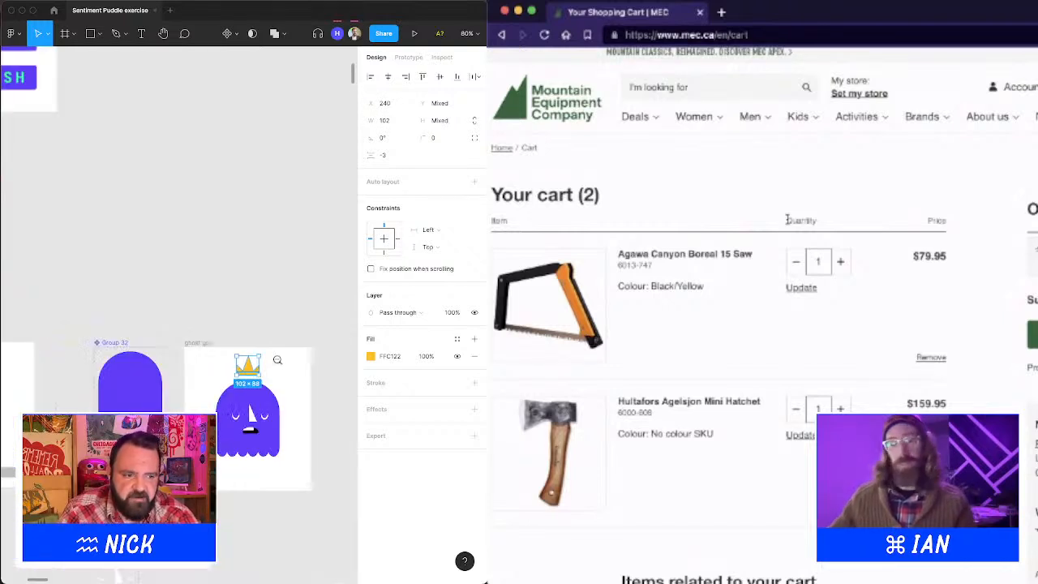
drag(295, 372, 261, 365)
key(shift+Right)
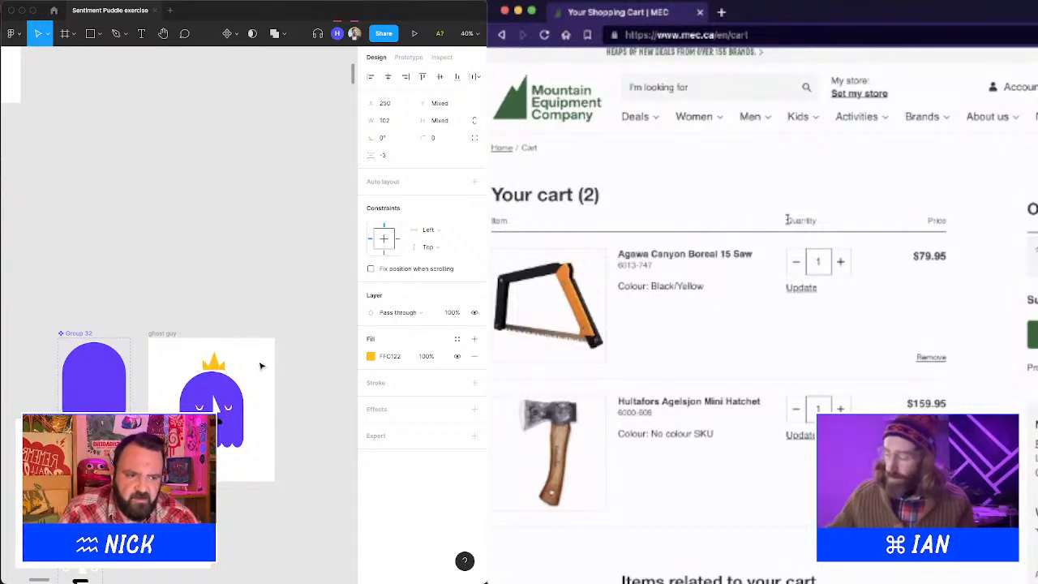
key(shift+Left)
key(Escape)
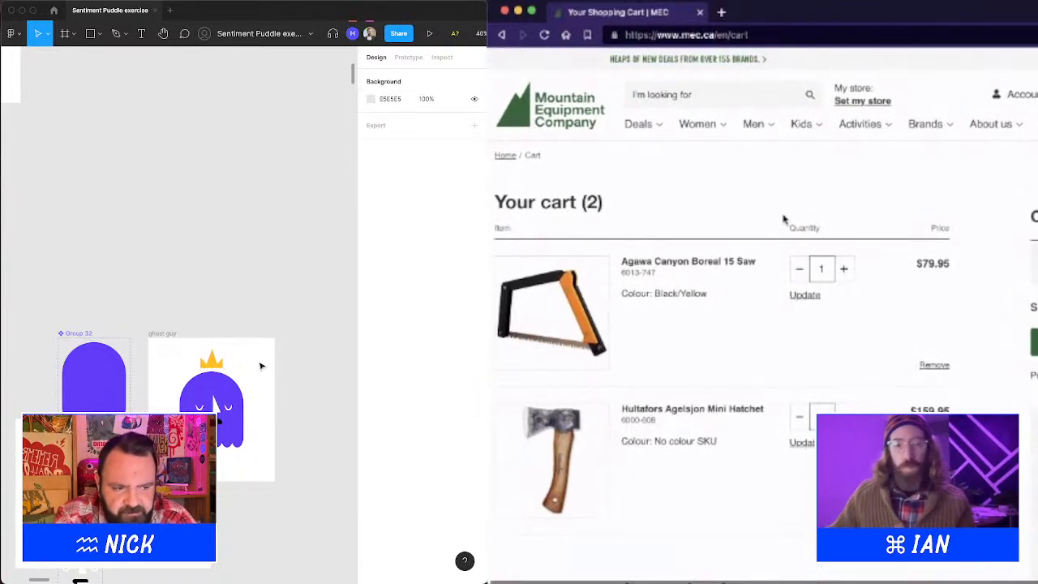
Examine the MEC cart's hatchet row and the related items below it, and return to the start of the cart page.
scroll(783, 219, down, 3)
scroll(783, 218, down, 3)
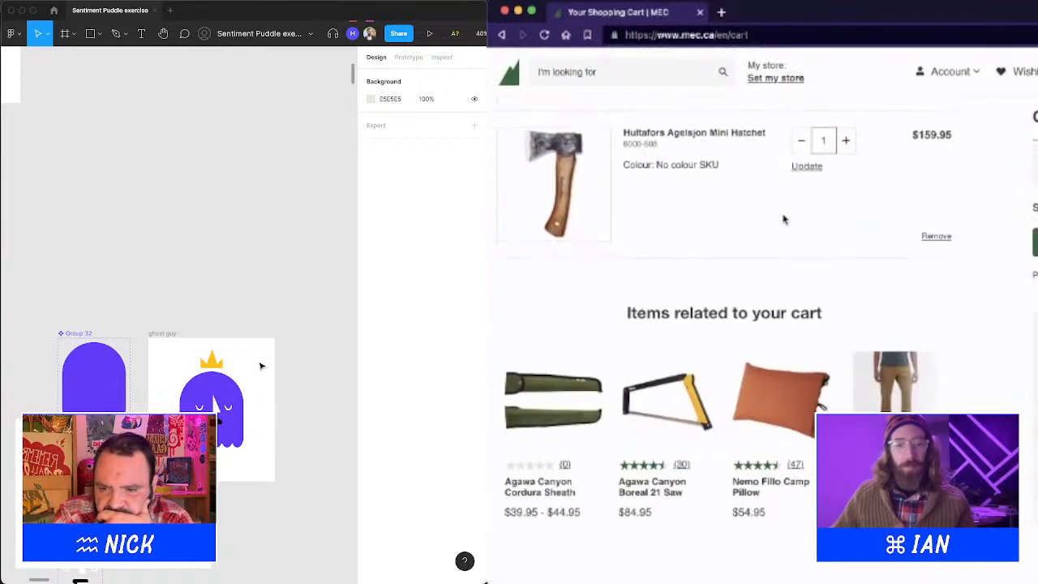
scroll(783, 219, down, 3)
scroll(783, 218, up, 10)
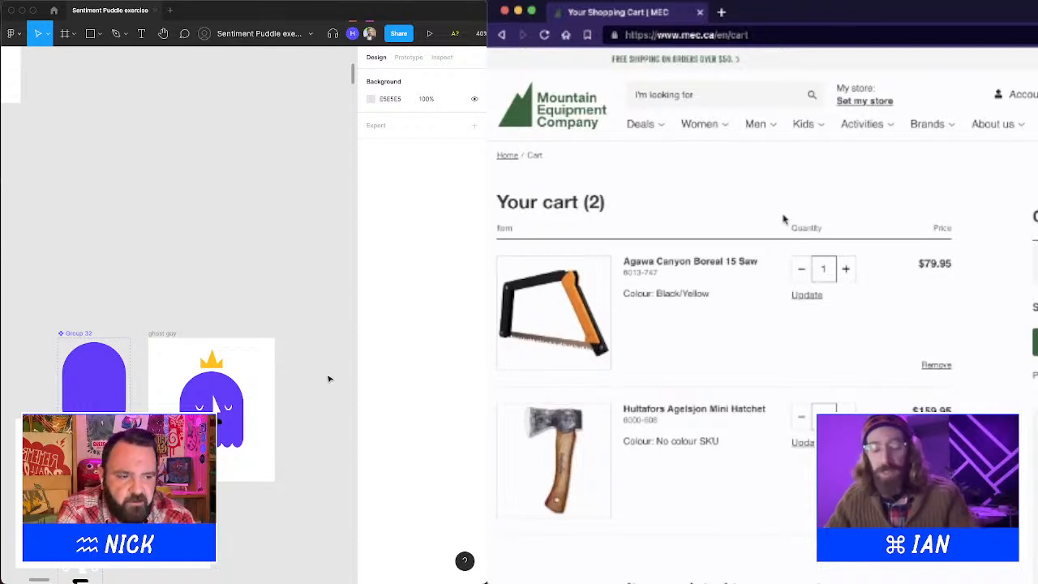
Select the crown's peaks and base rectangle in the ghost guy frame and combine them into one shape with a Union.
drag(280, 385, 330, 312)
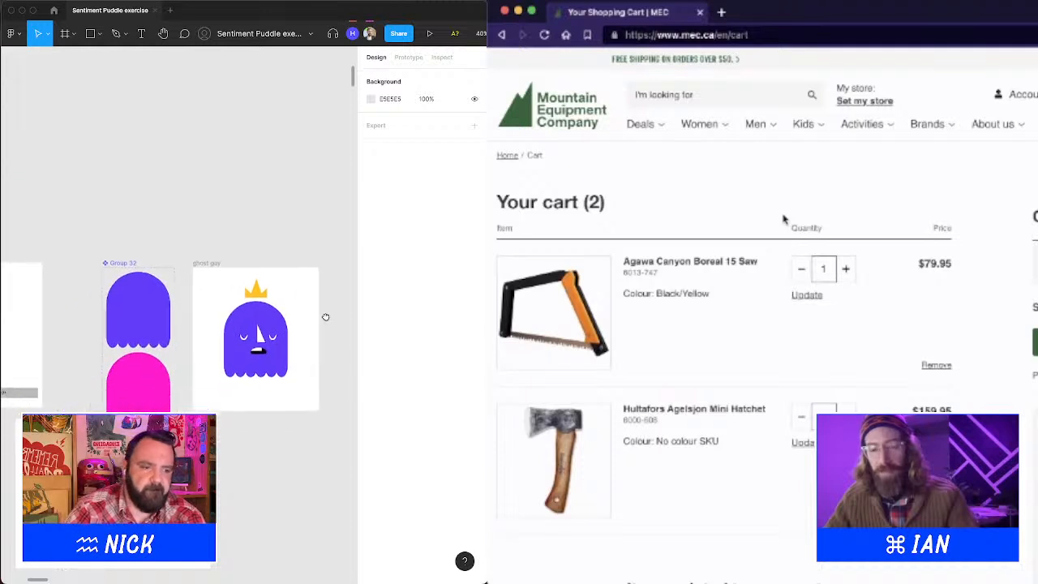
click(260, 283)
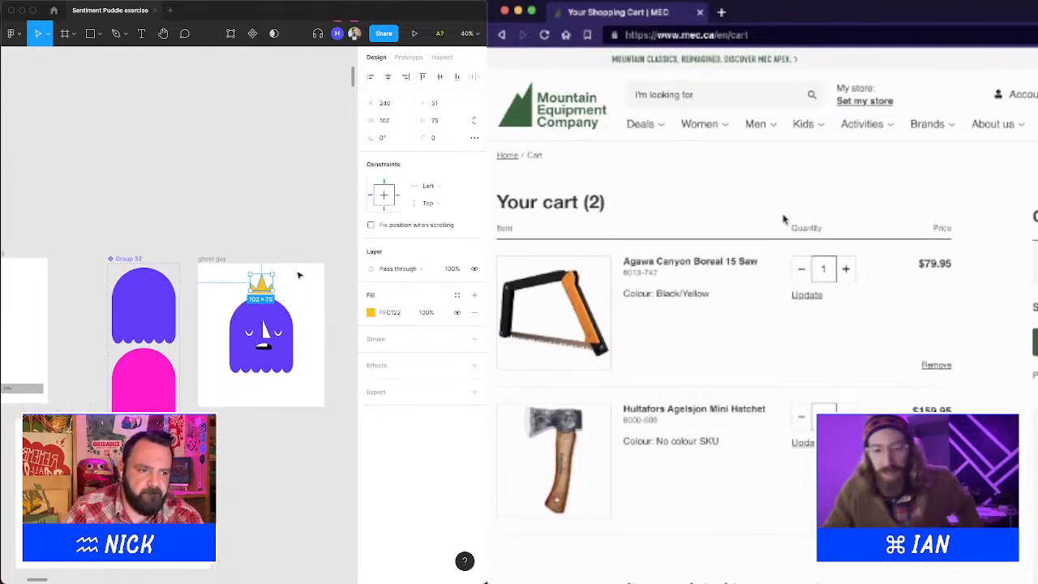
drag(296, 271, 243, 295)
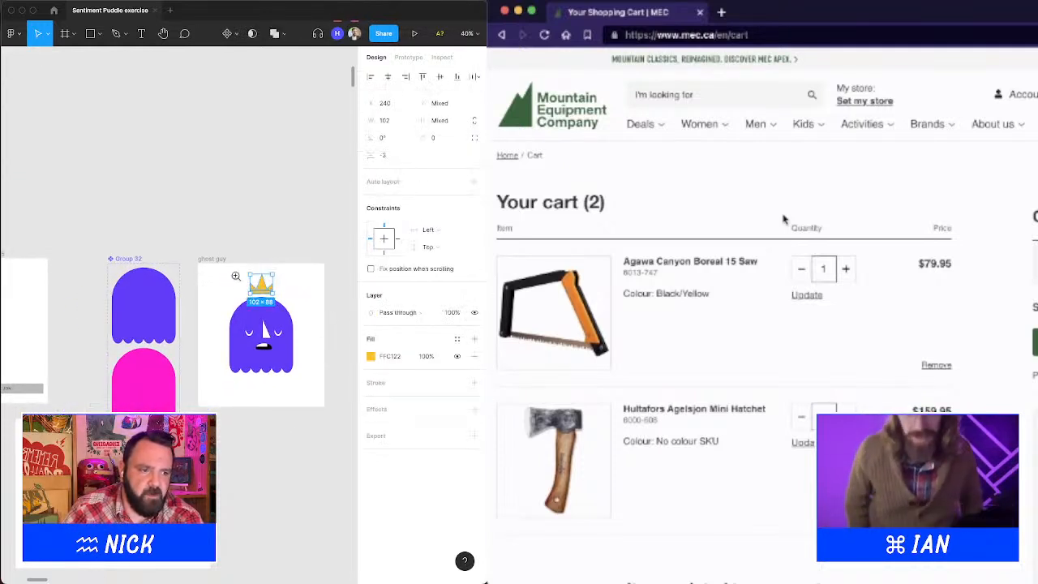
key(shift+2)
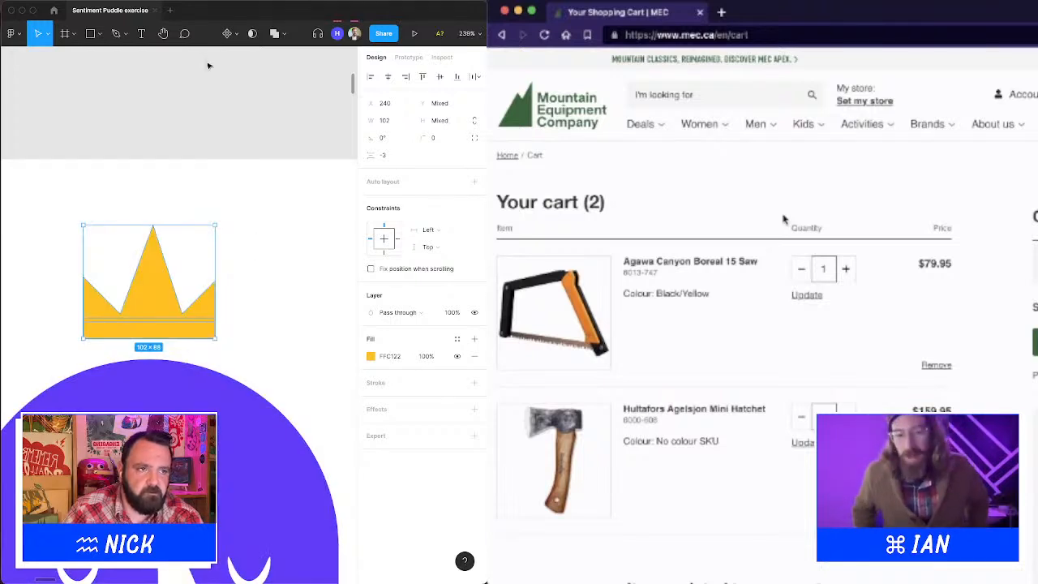
click(273, 34)
key(z)
alt+click(283, 350)
alt+click(283, 350)
alt+click(283, 350)
alt+click(283, 350)
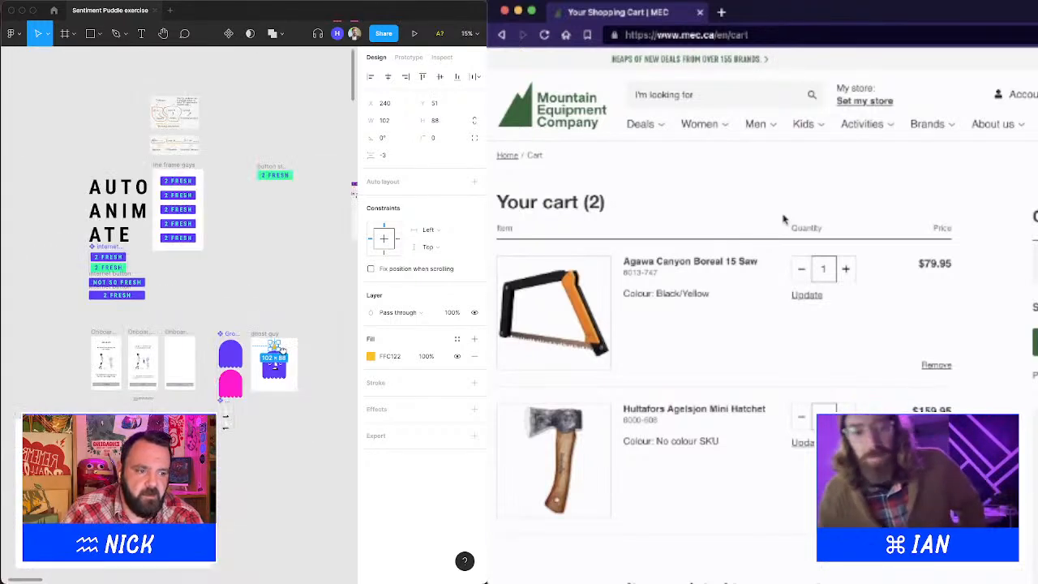
drag(283, 350, 273, 300)
drag(204, 254, 356, 443)
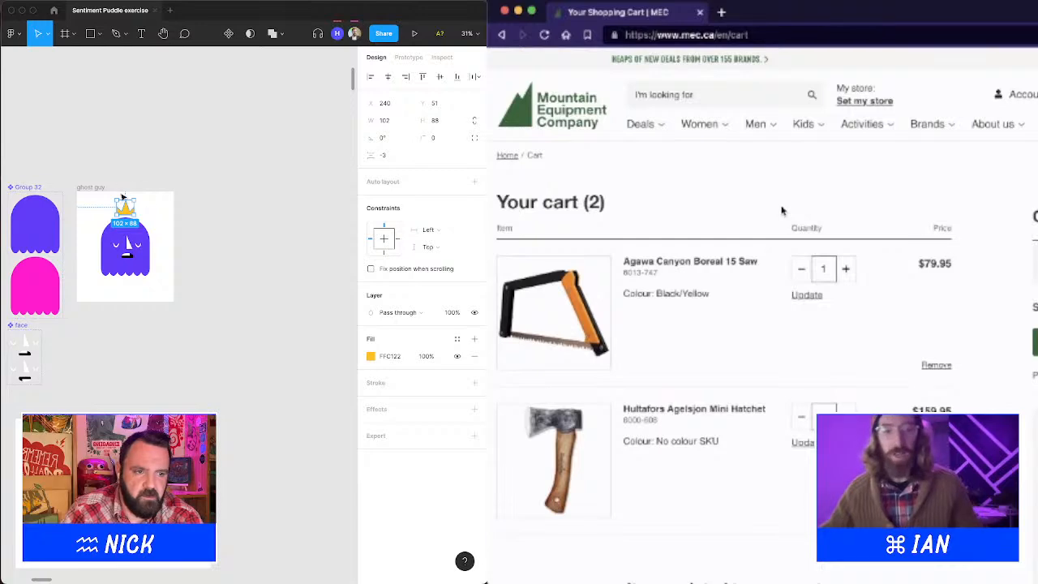
Duplicate the combined crown shape and place the copy on the canvas below the ghost guy frame.
scroll(781, 211, down, 7)
drag(127, 211, 144, 331)
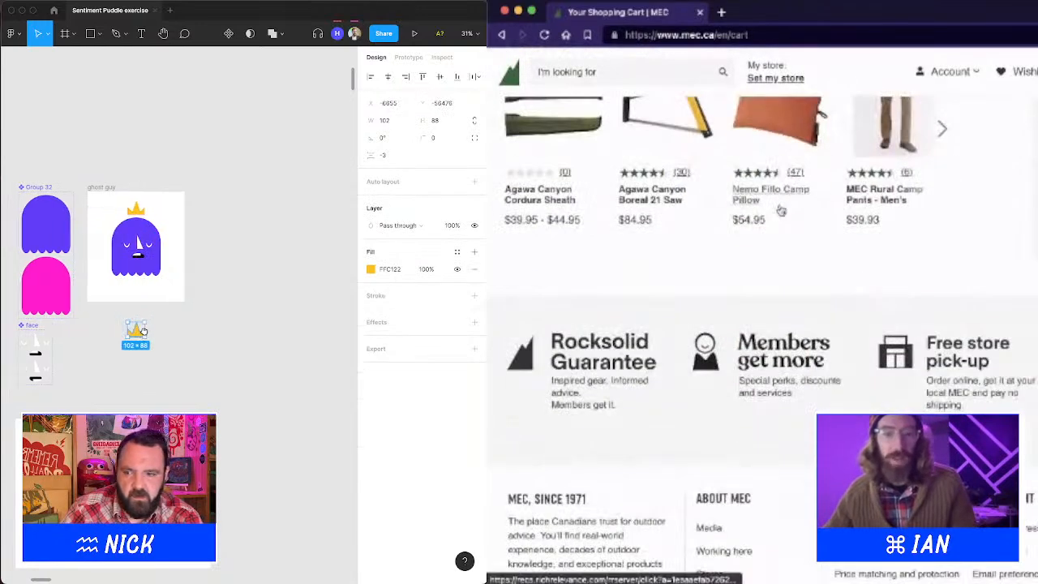
scroll(781, 211, up, 8)
scroll(154, 309, up, 5)
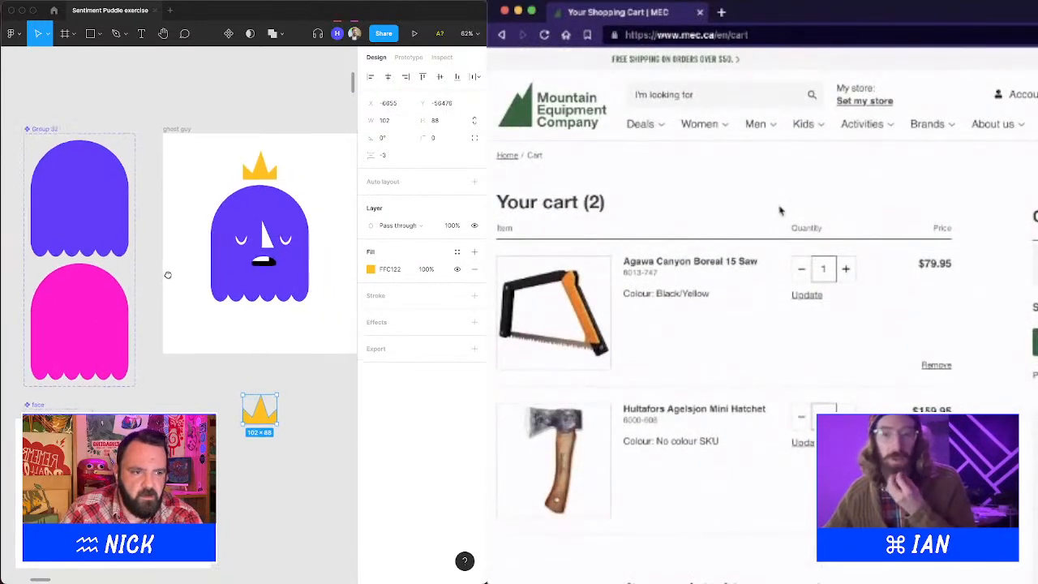
drag(168, 275, 153, 274)
scroll(779, 210, down, 2)
scroll(779, 211, up, 2)
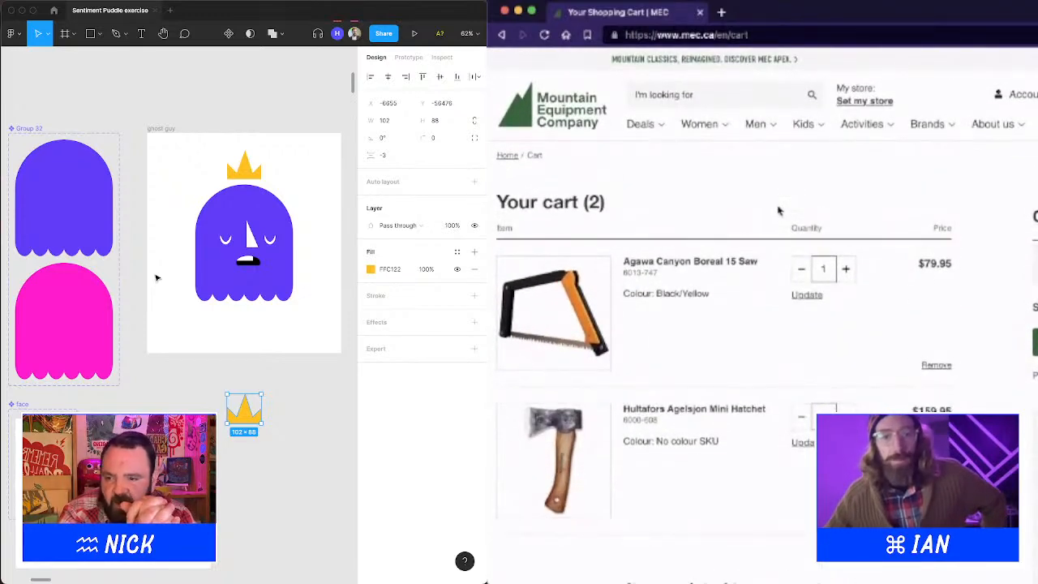
Examine the MEC cart page and the items related to the cart beneath the product rows.
scroll(797, 198, down, 15)
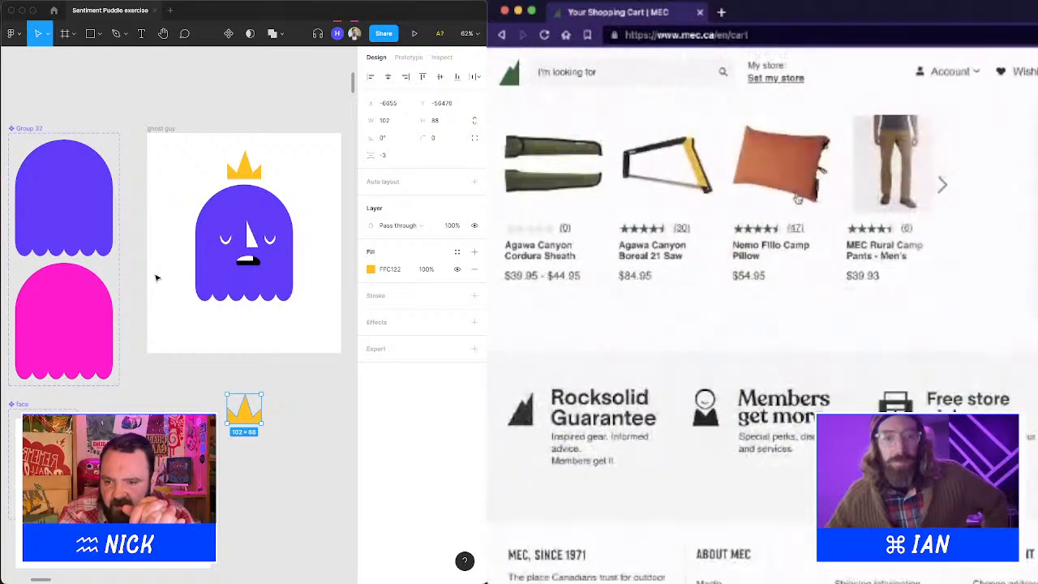
scroll(797, 198, up, 10)
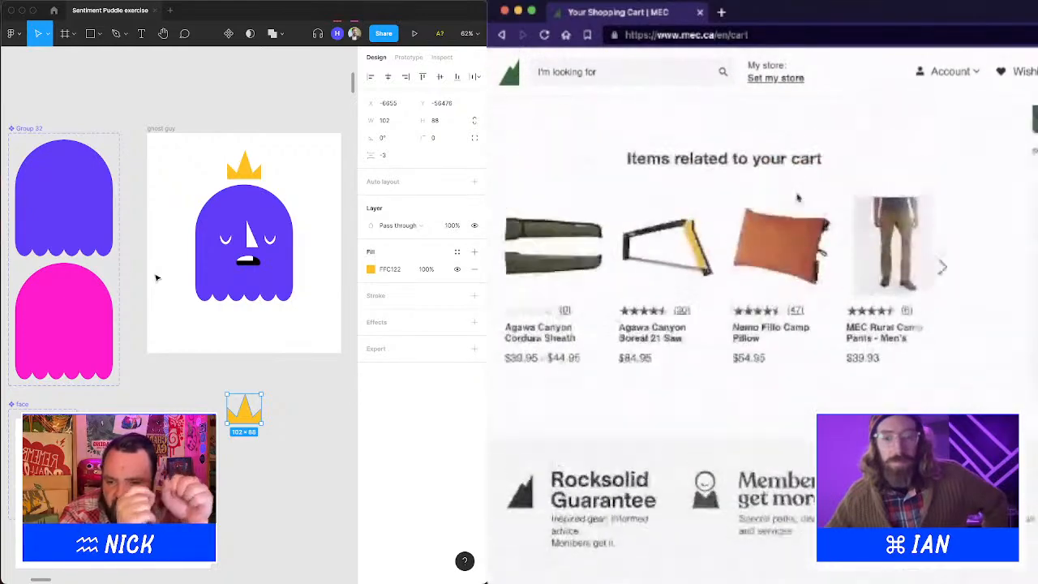
scroll(797, 200, down, 5)
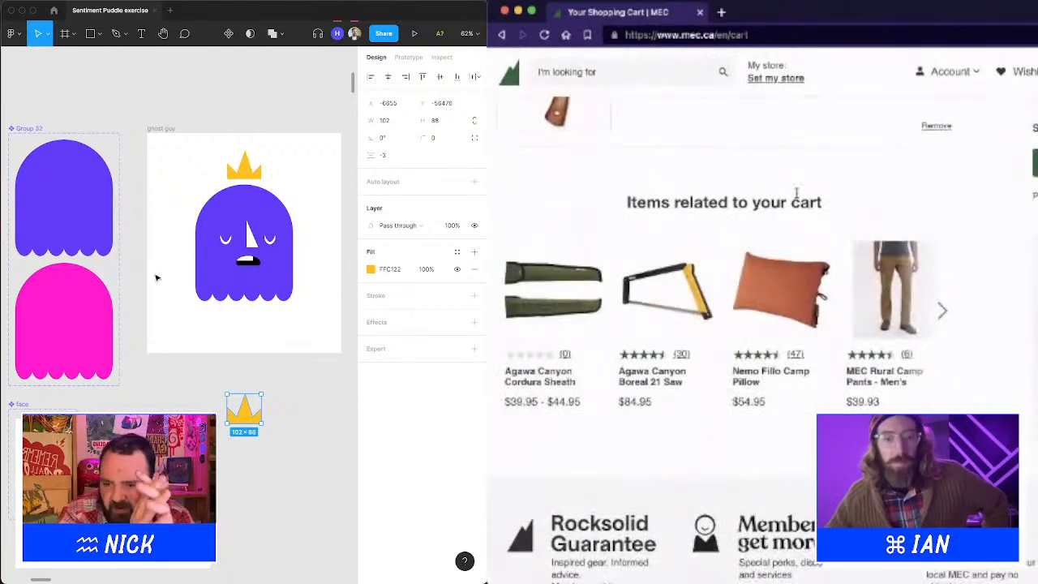
scroll(797, 192, down, 1)
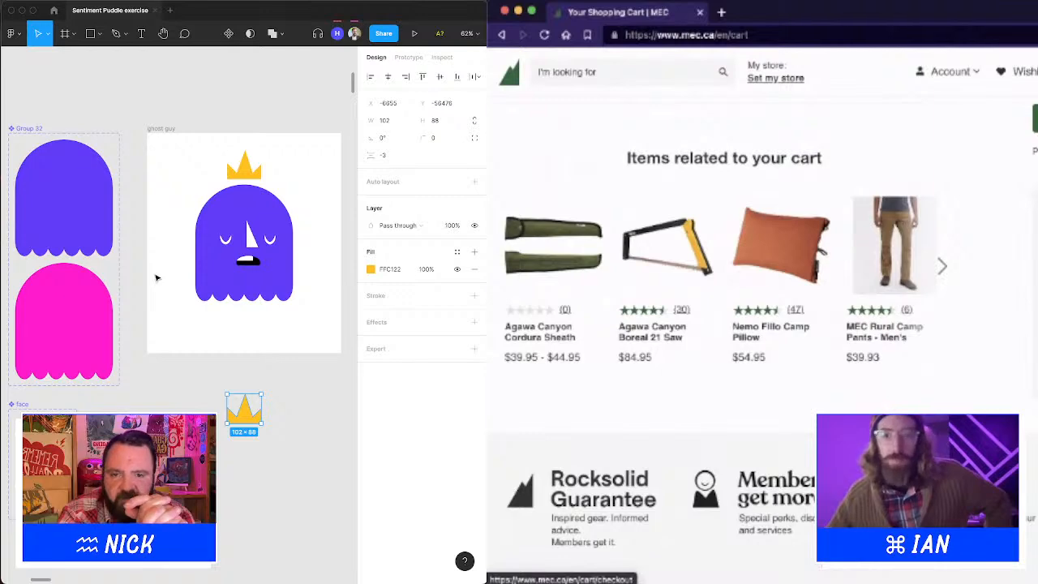
click(1034, 118)
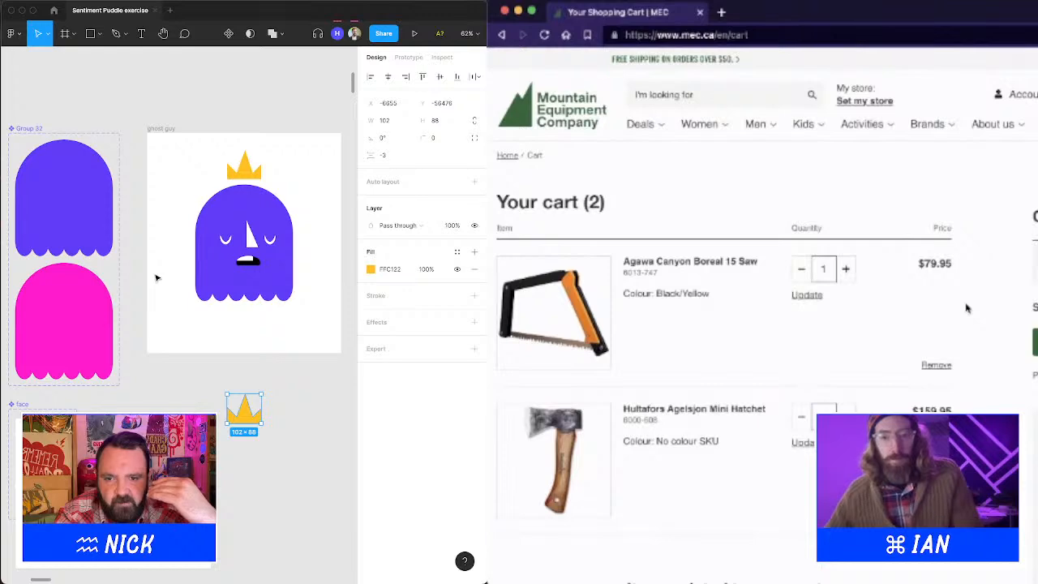
scroll(965, 307, down, 5)
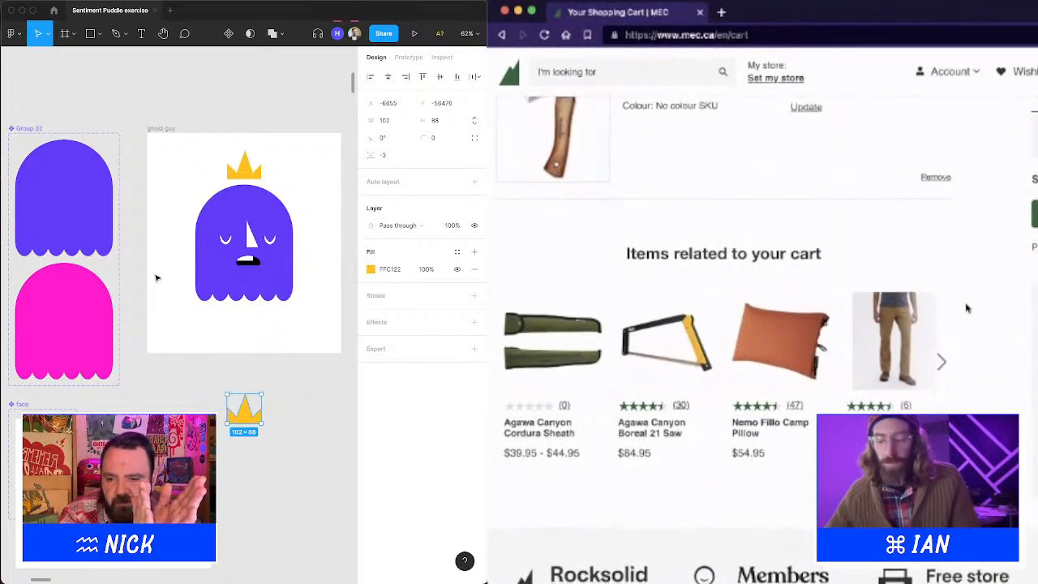
scroll(965, 307, up, 2)
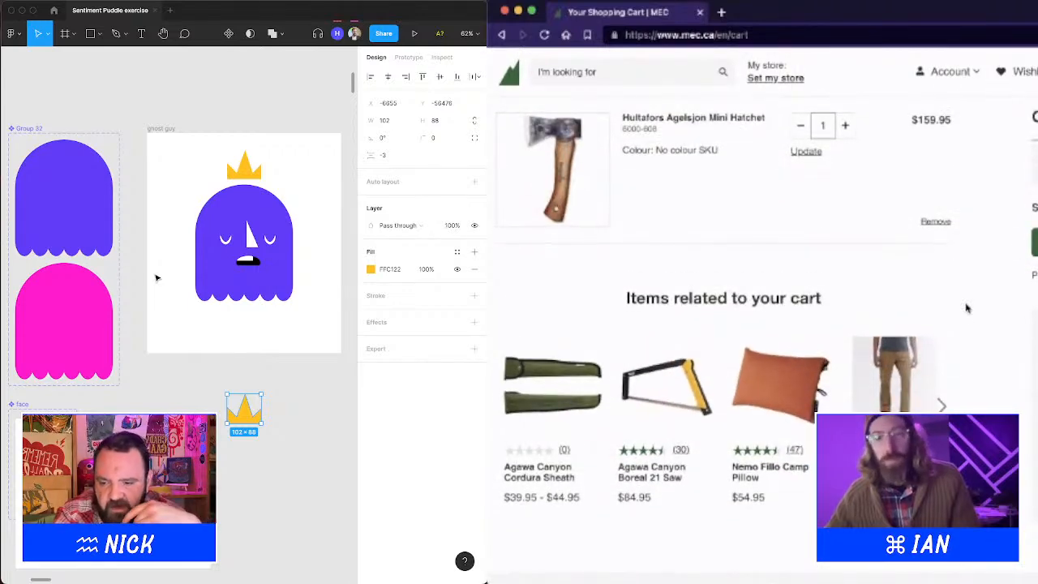
scroll(965, 307, down, 1)
scroll(965, 307, up, 1)
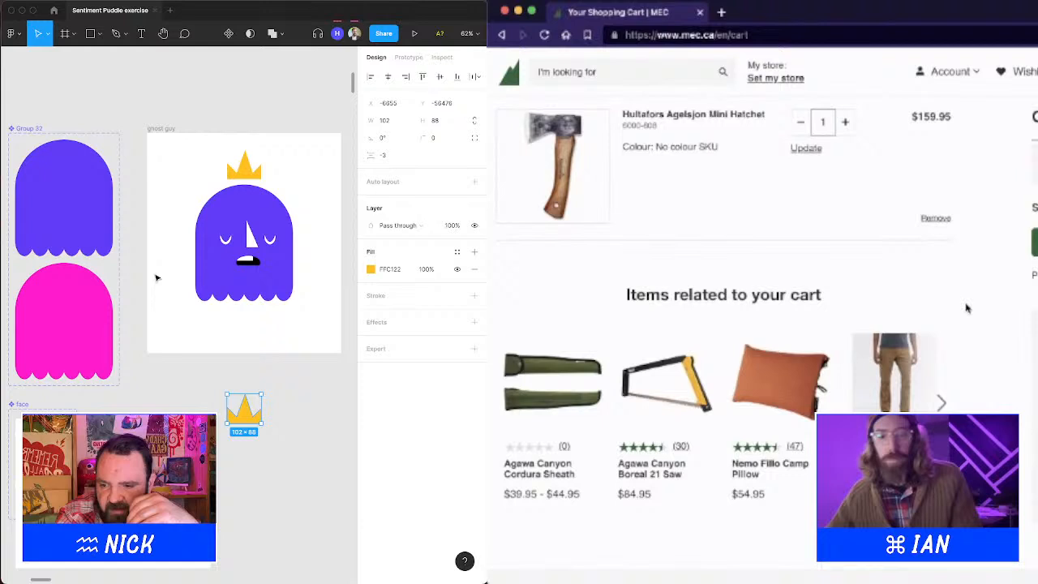
Open the Nemo Fillo Camp Pillow product page and view both of its photos, enlarging the angled one.
click(783, 389)
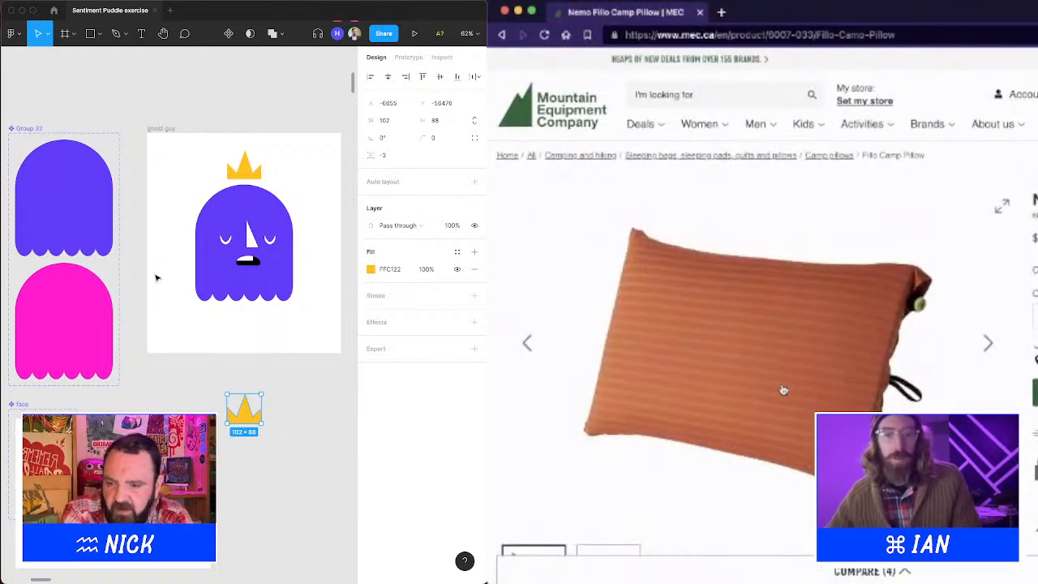
scroll(783, 390, down, 2)
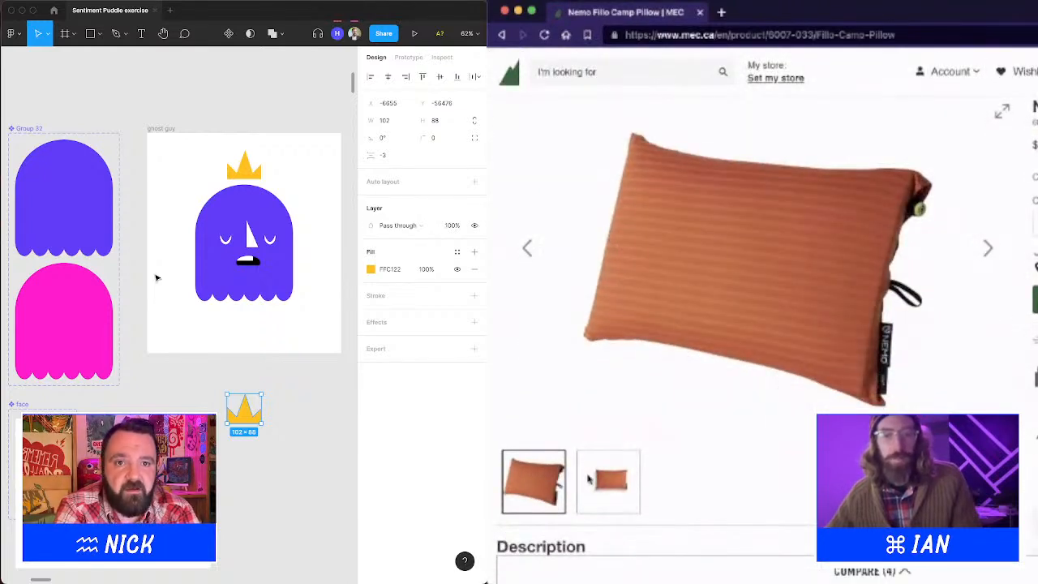
click(610, 480)
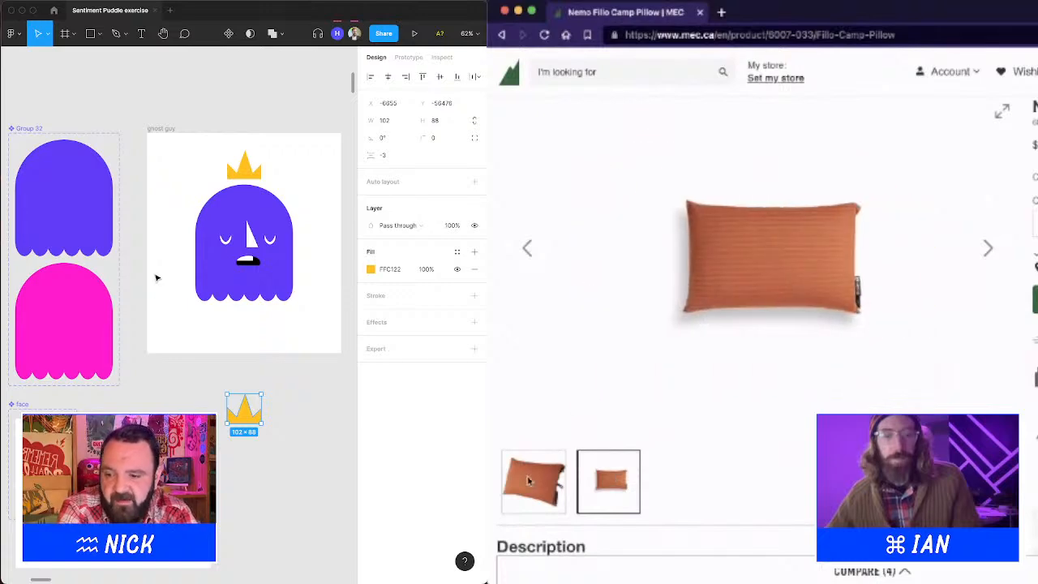
click(528, 480)
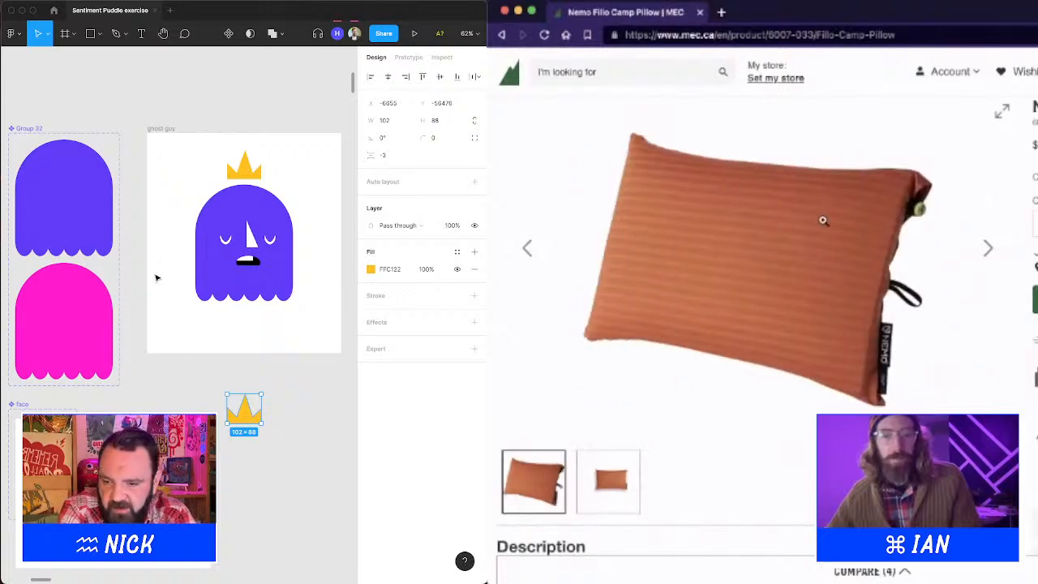
click(817, 223)
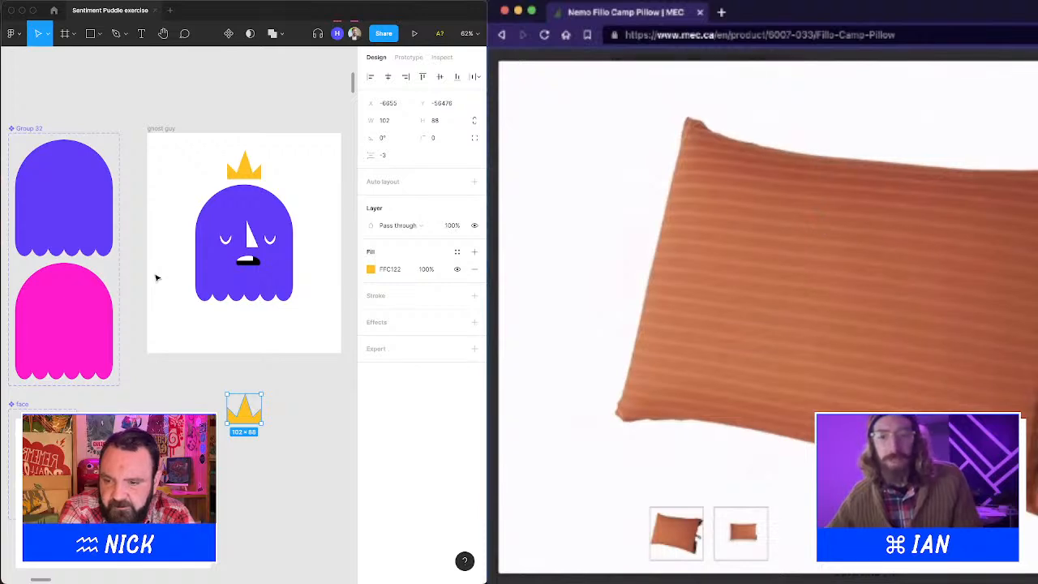
key(Escape)
Review the pillow's second photo, description, tech specs and recommendations, and open the Nemo Switchback Foam Sleeping Pad page.
scroll(881, 296, down, 3)
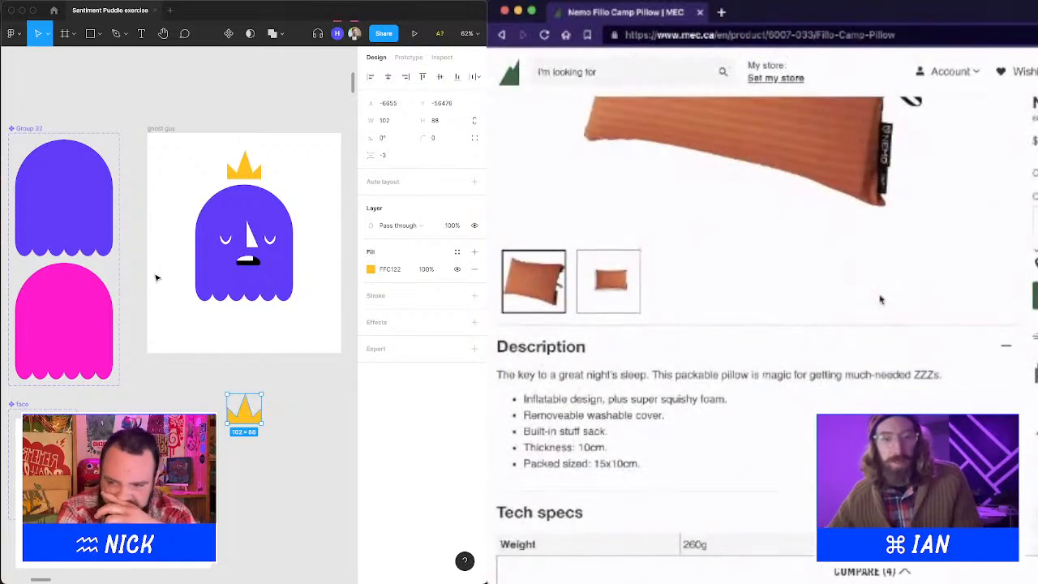
click(604, 282)
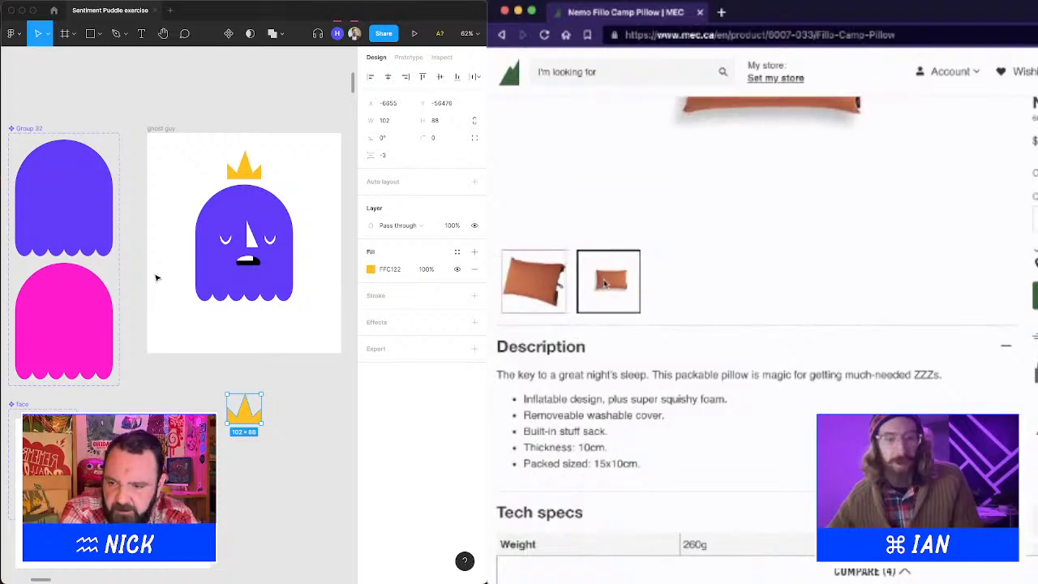
scroll(604, 282, down, 4)
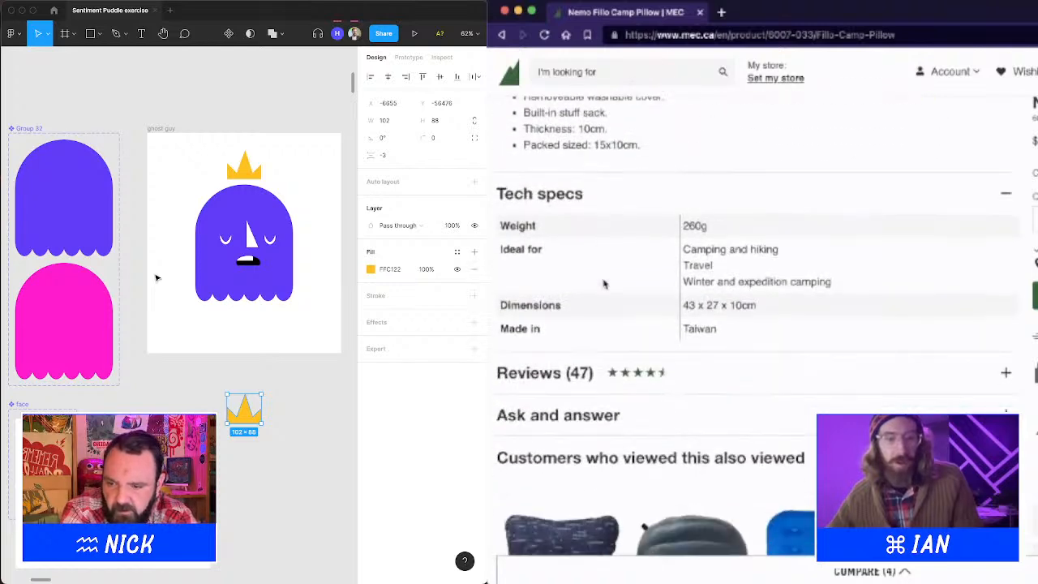
scroll(604, 283, down, 4)
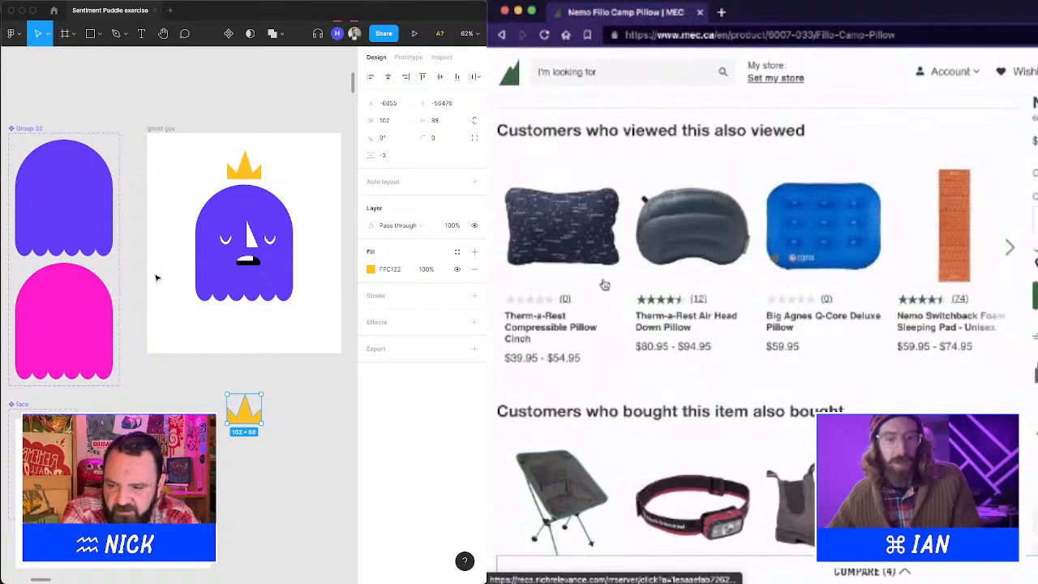
scroll(604, 284, down, 3)
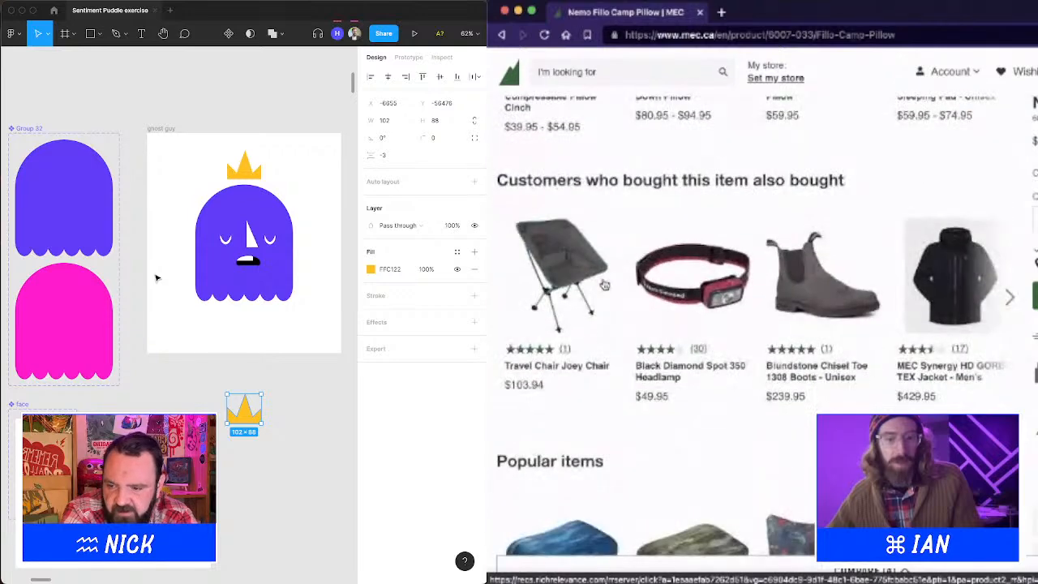
scroll(603, 283, down, 1)
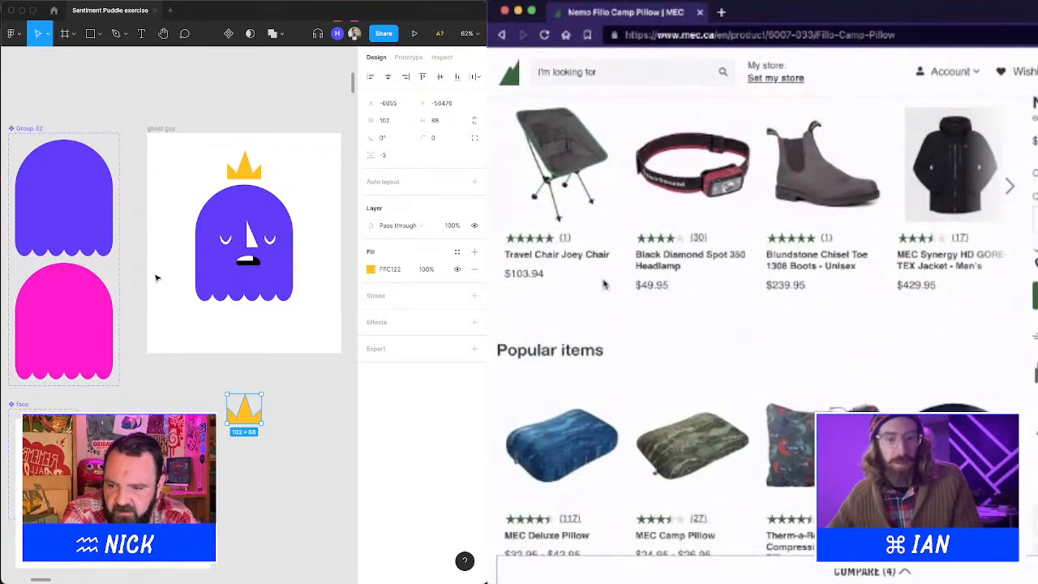
scroll(604, 283, up, 8)
scroll(604, 284, down, 1)
scroll(604, 283, down, 1)
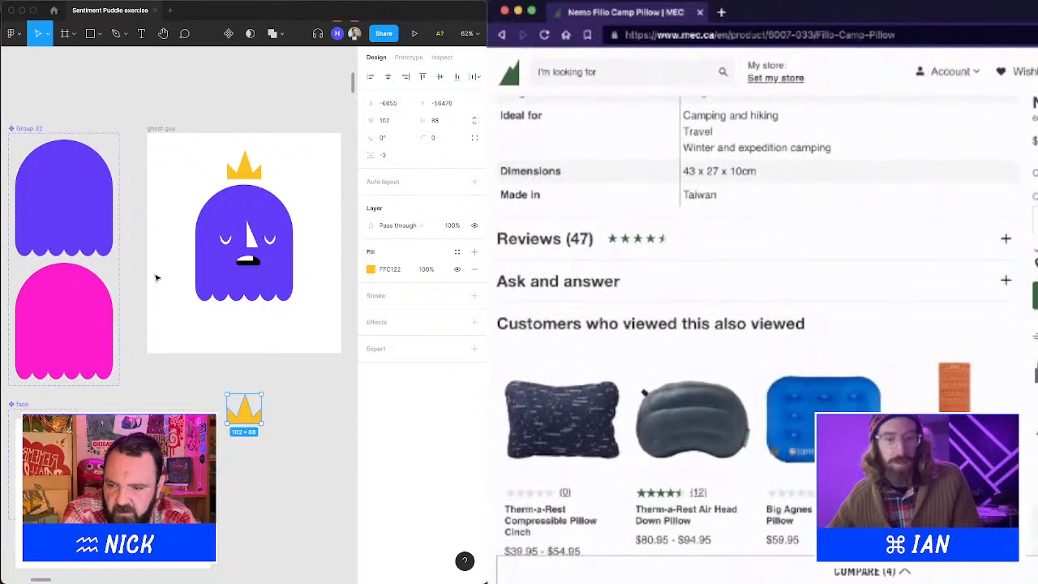
click(954, 388)
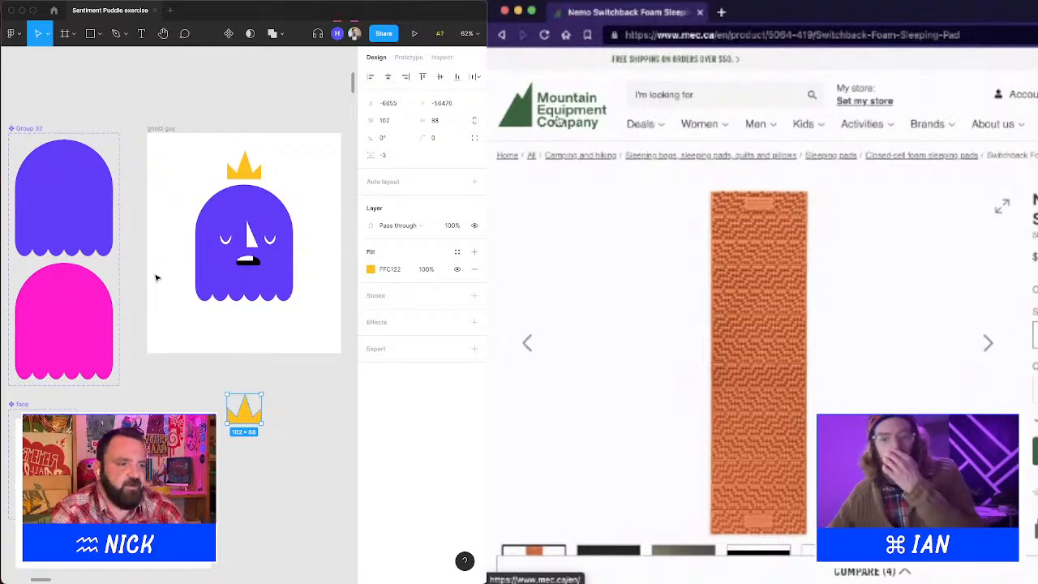
Turn the crown copy below the ghost guy frame into a component and add a second variant to it.
right_click(241, 419)
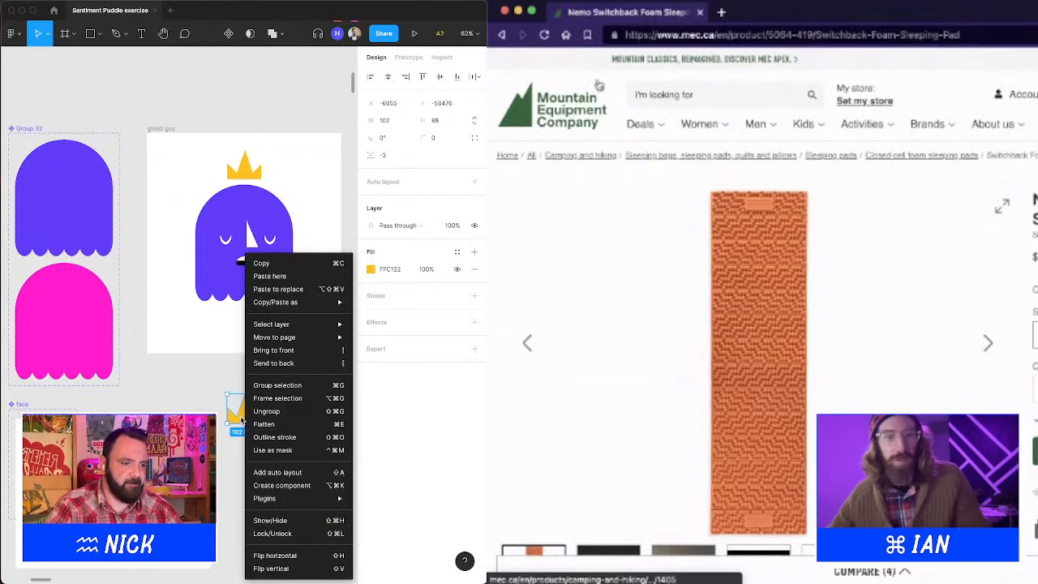
click(281, 484)
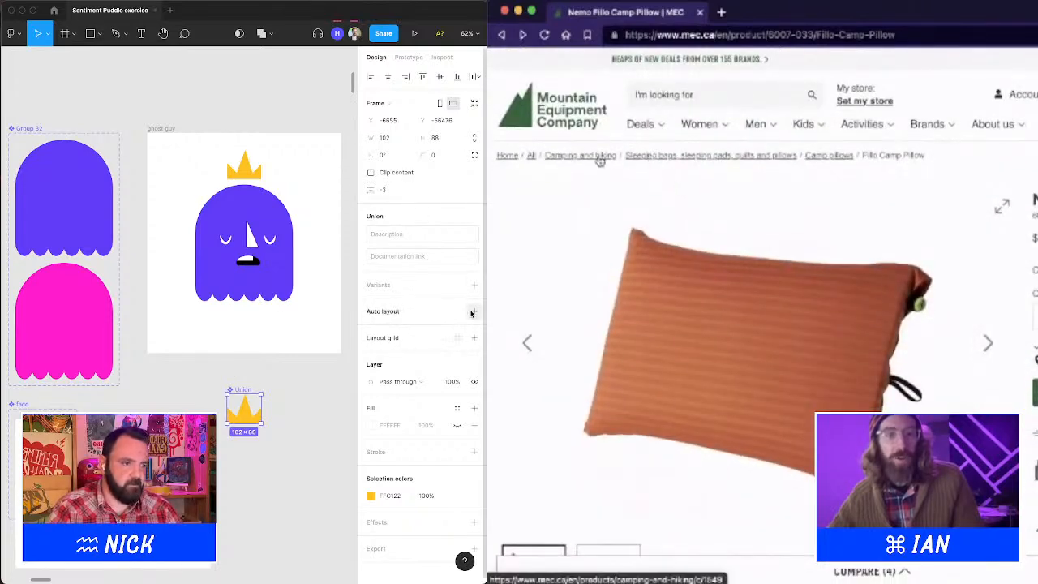
click(469, 285)
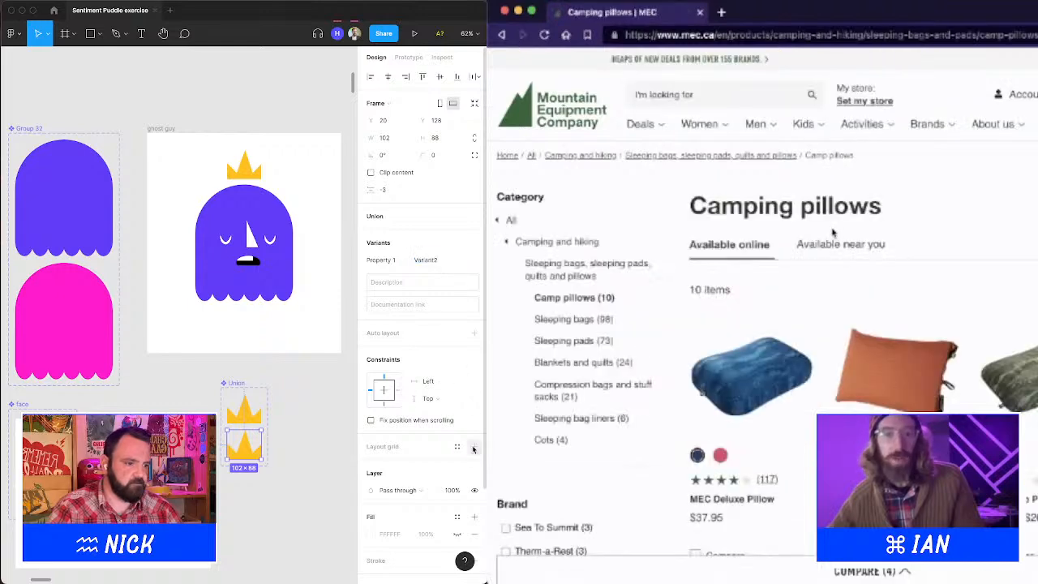
right_click(458, 490)
Look through the filters and products in MEC's Camping pillows category, and select the crown component's default variant.
scroll(832, 233, down, 8)
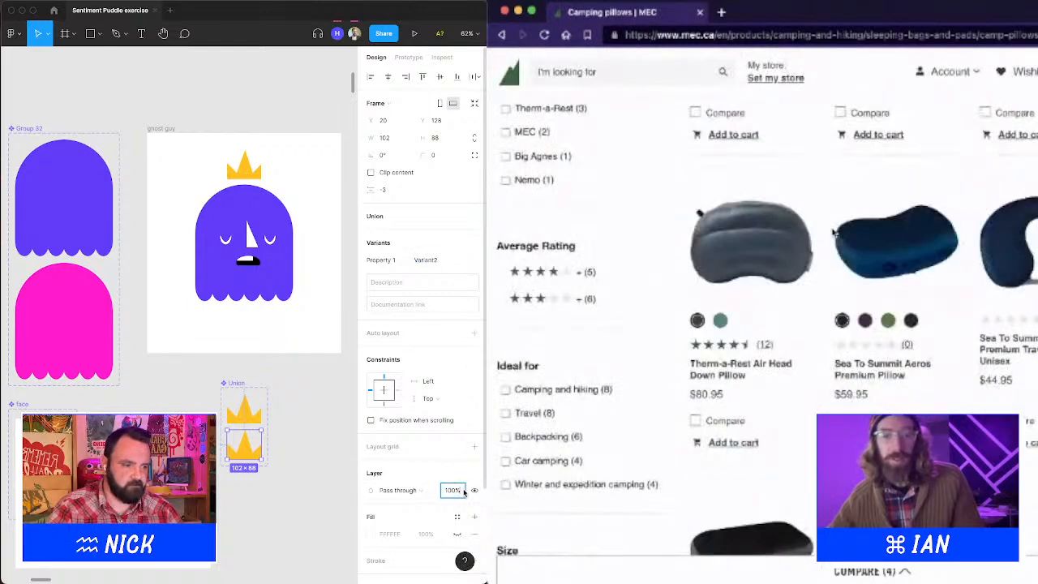
scroll(832, 233, up, 3)
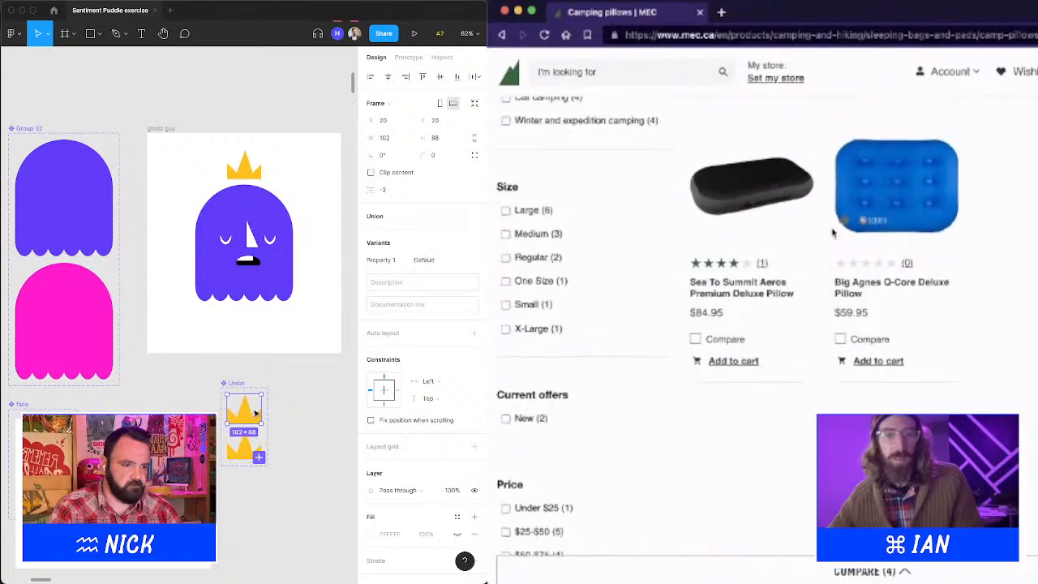
click(244, 411)
scroll(832, 233, up, 6)
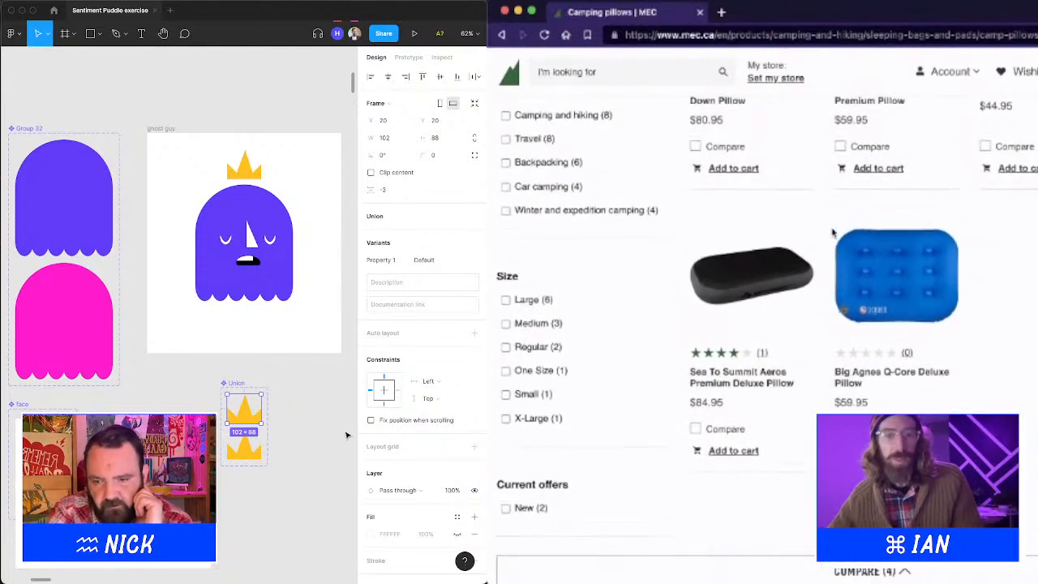
scroll(832, 233, down, 4)
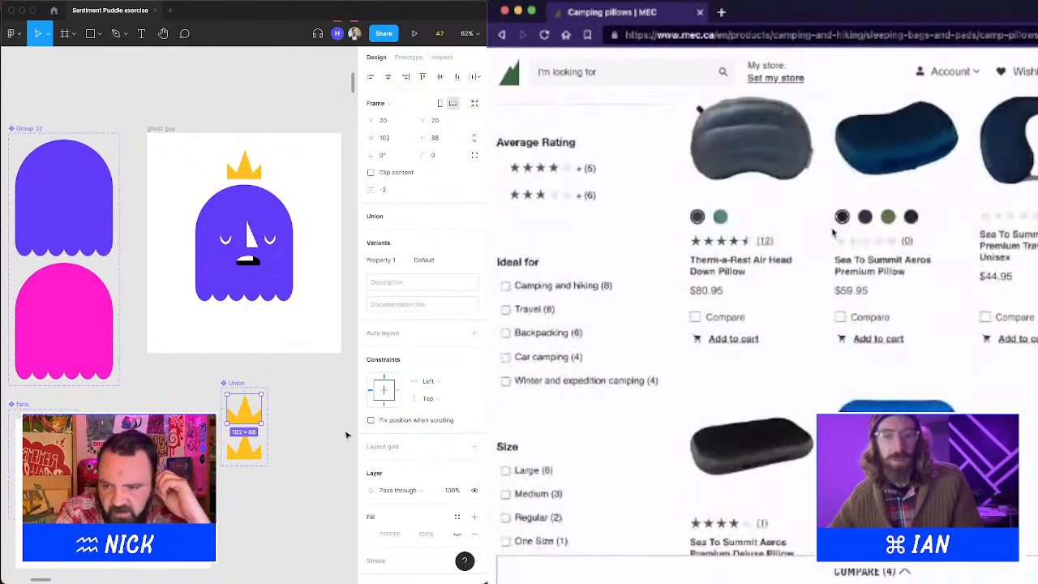
scroll(831, 232, up, 10)
scroll(832, 233, up, 2)
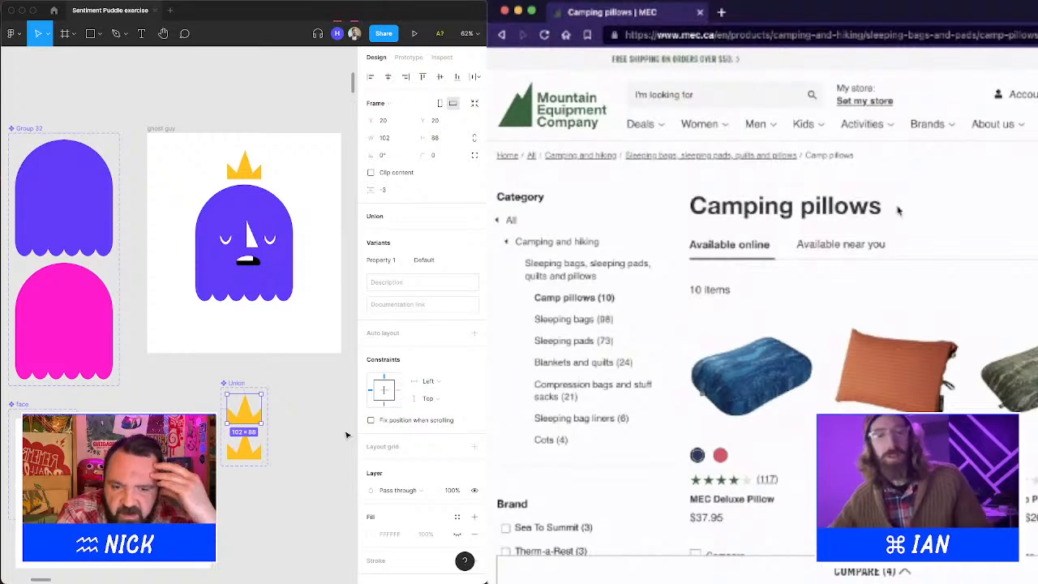
Open the magicspoon.com website in a new browser tab.
click(722, 12)
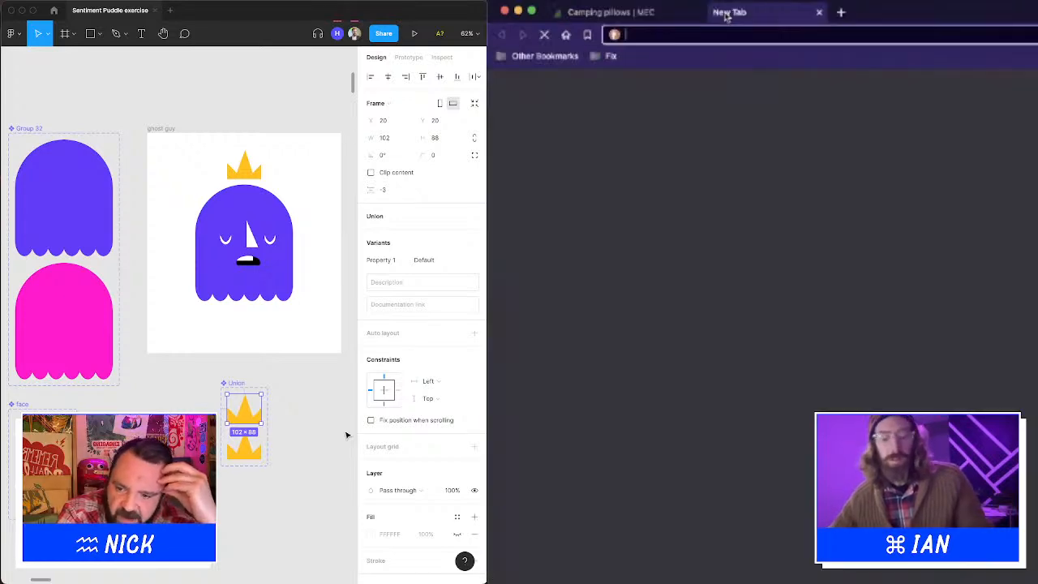
text(magicspoon)
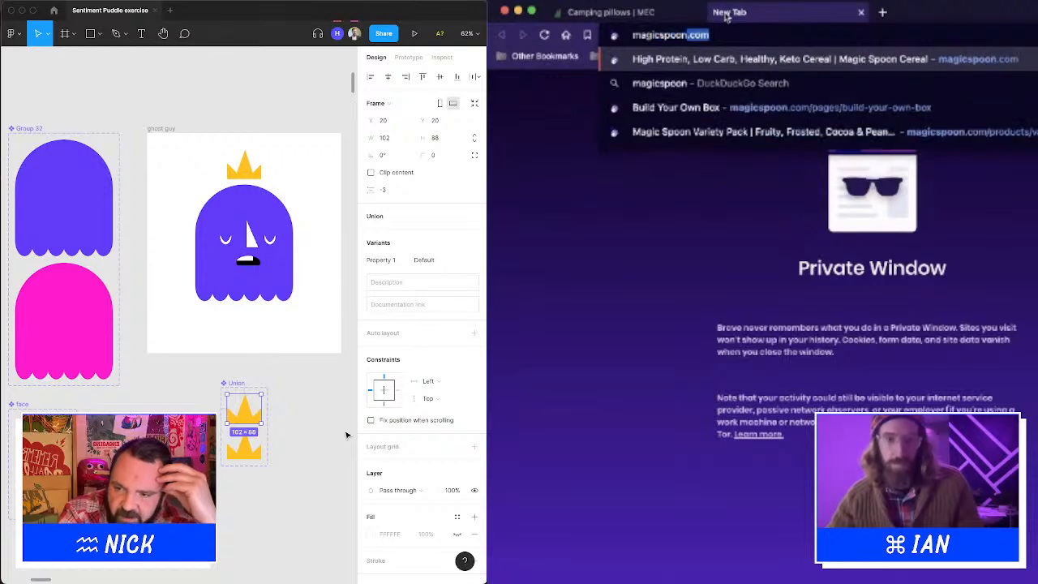
key(Return)
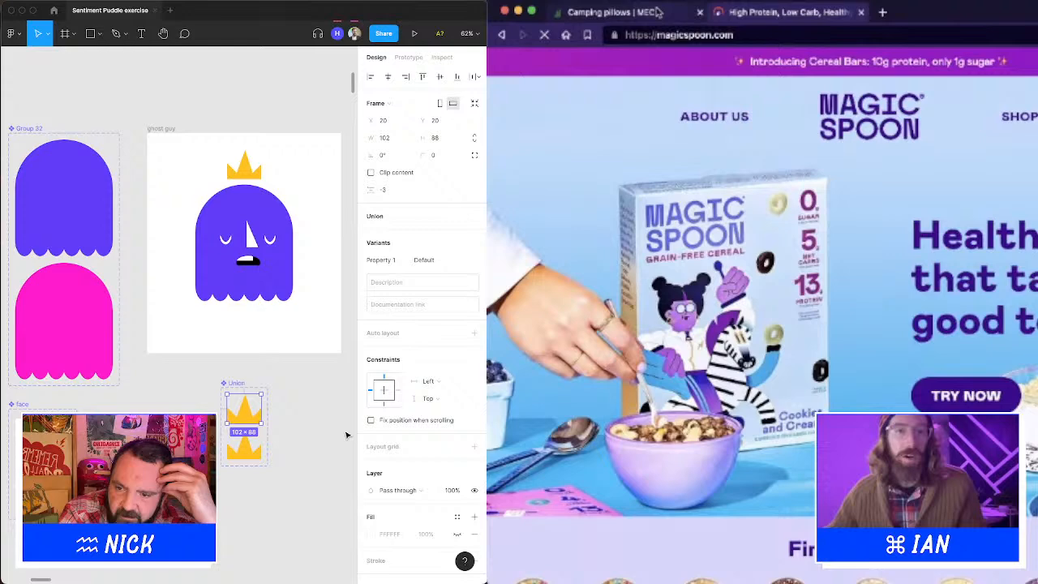
Go back to MEC's Camping pillows page and look over its product list and category header.
click(657, 12)
scroll(868, 204, down, 3)
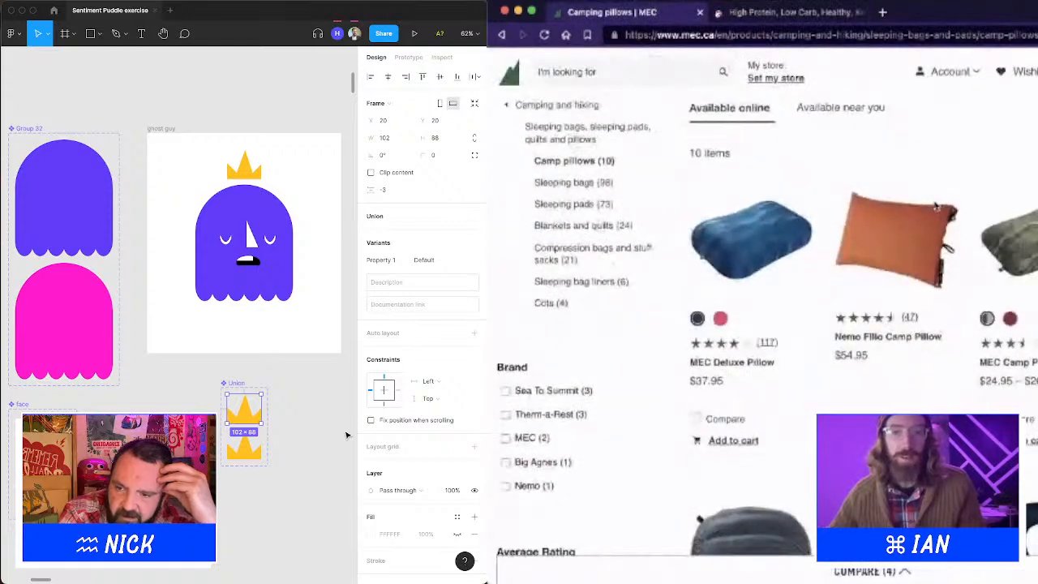
scroll(891, 204, up, 3)
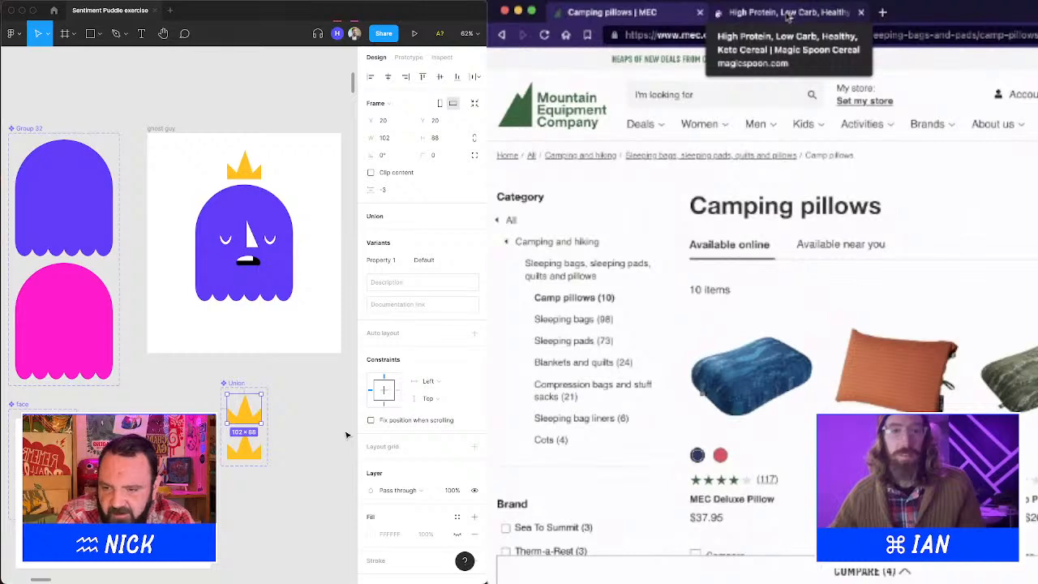
Return to the Magic Spoon site and open the Bars Combo Pack product page.
click(787, 16)
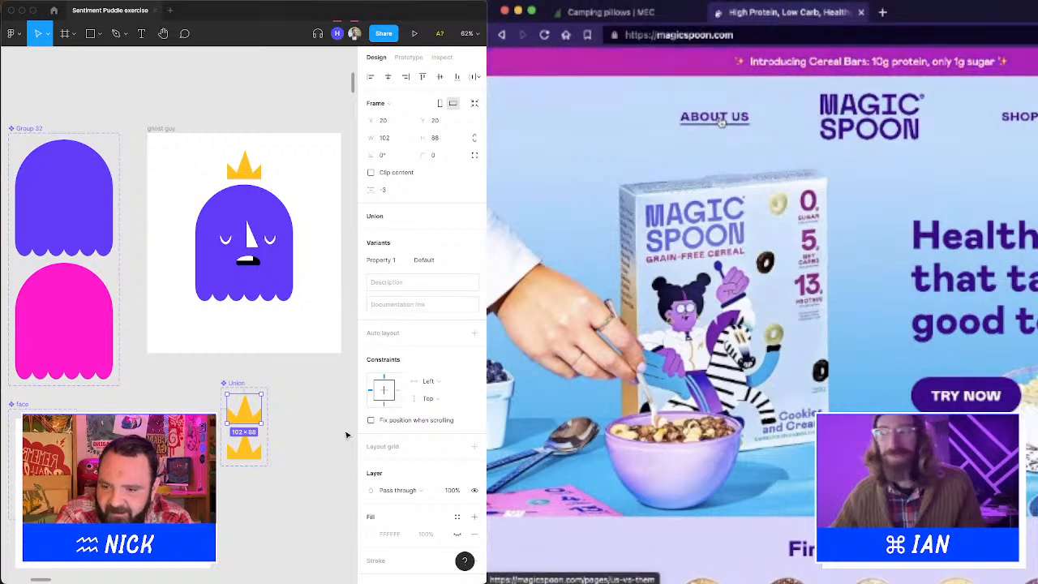
mouse_move(1013, 134)
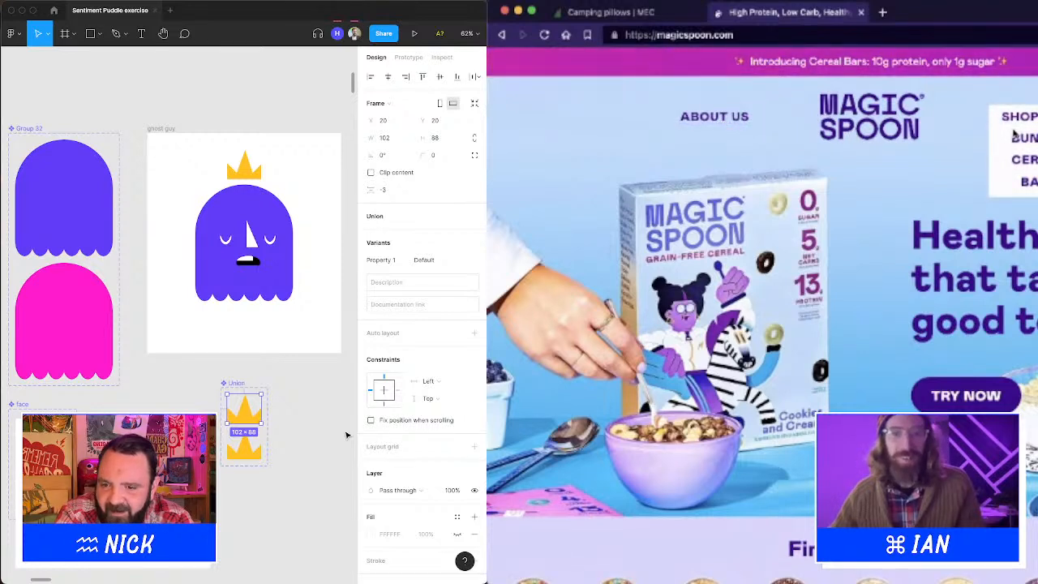
click(932, 62)
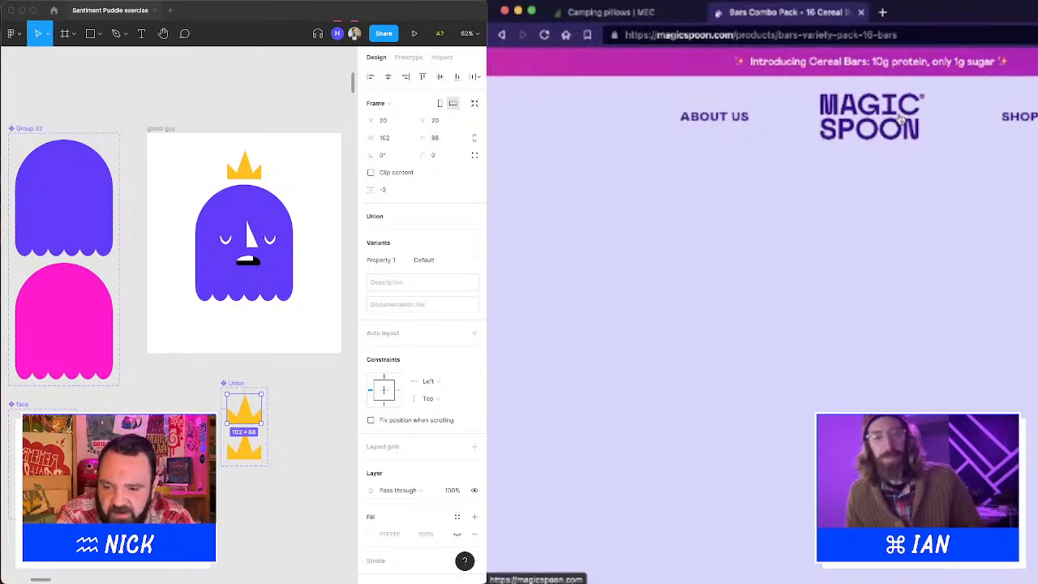
Examine the Bars Combo Pack page's header, nutrition highlights, bar photo and reviews section.
scroll(899, 119, down, 10)
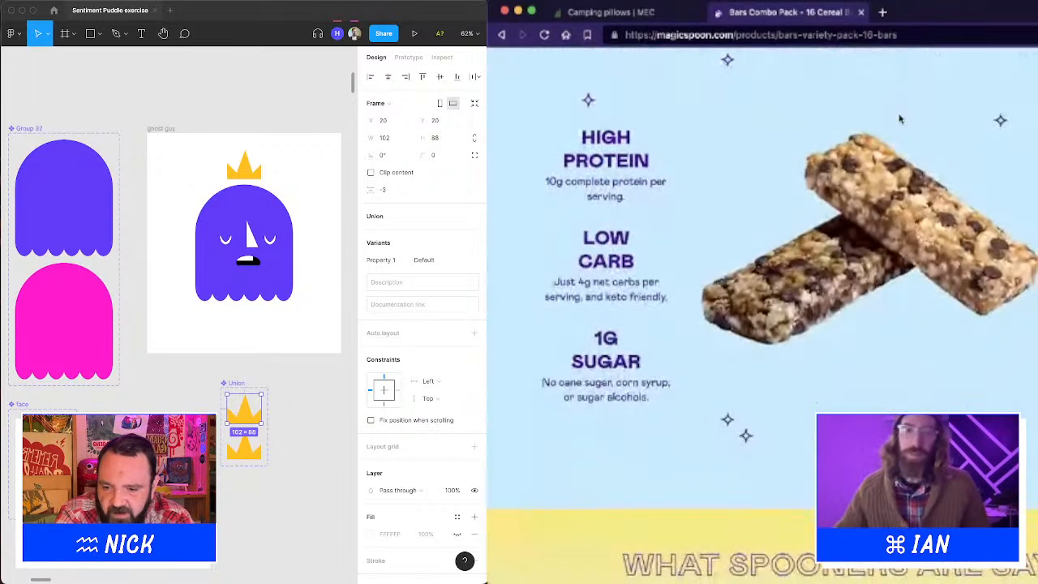
scroll(899, 120, up, 10)
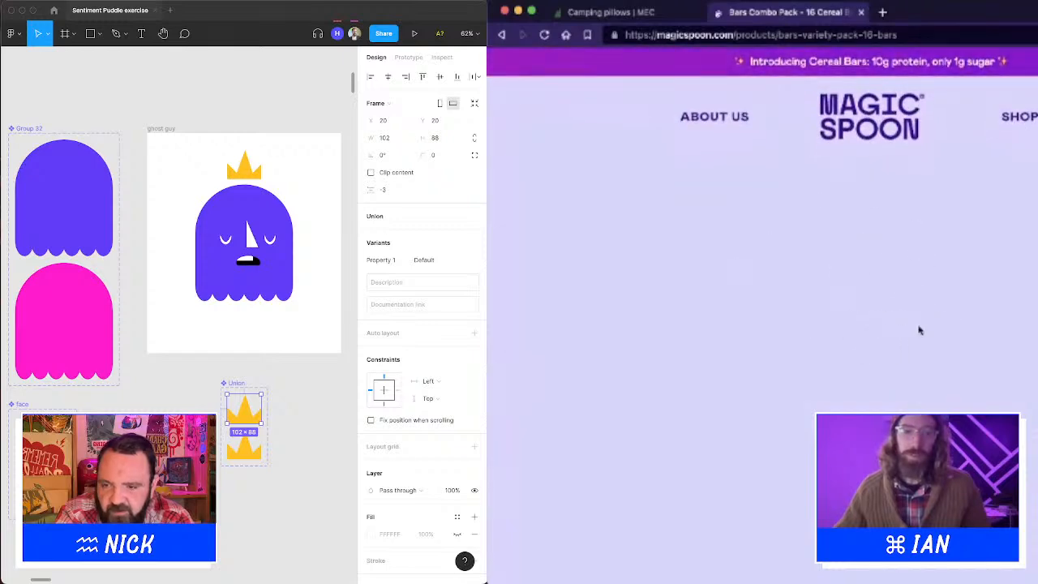
scroll(925, 306, down, 10)
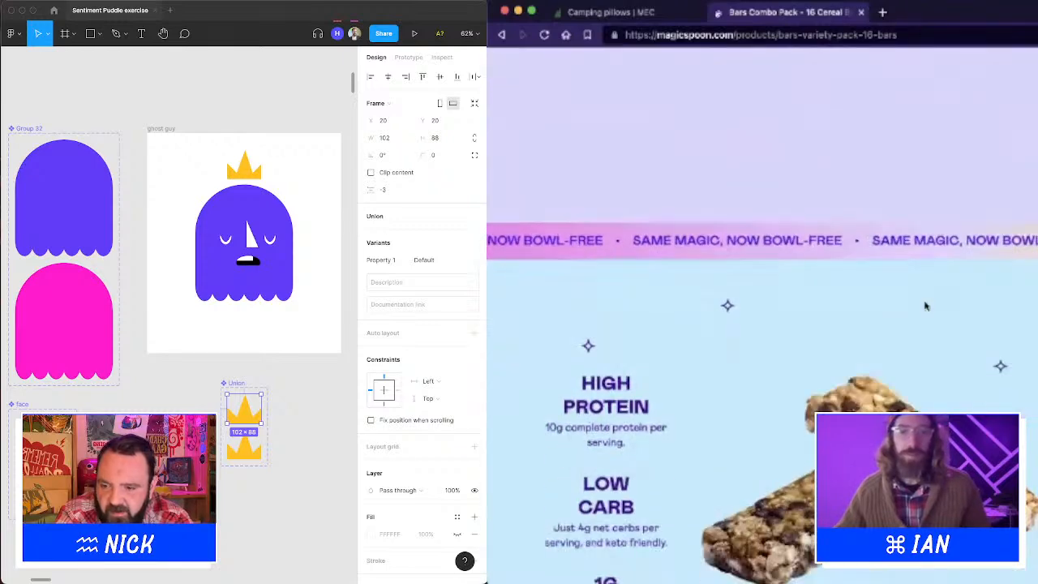
scroll(925, 305, down, 2)
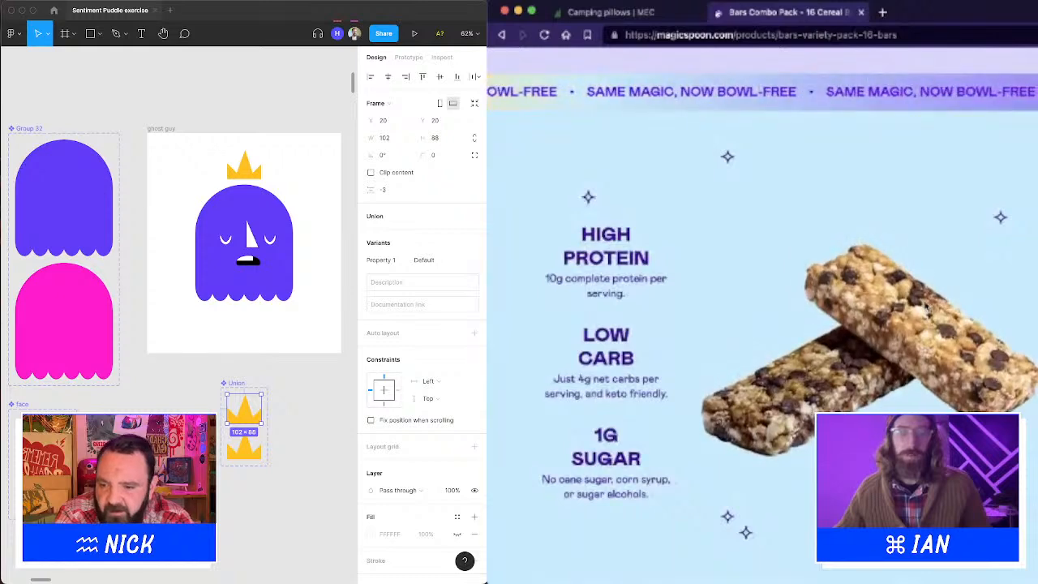
scroll(924, 306, down, 2)
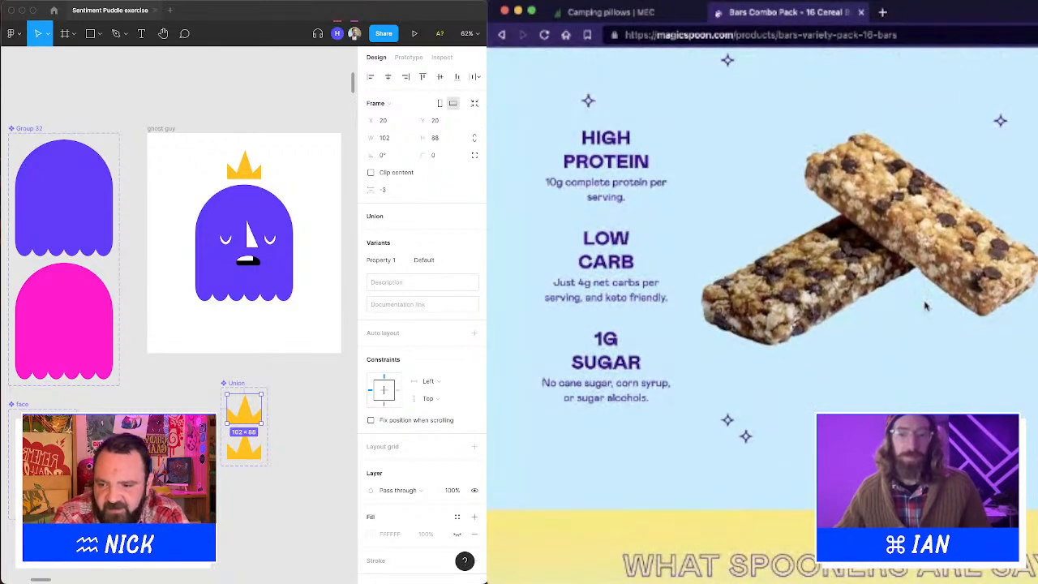
scroll(925, 306, down, 2)
scroll(924, 305, down, 2)
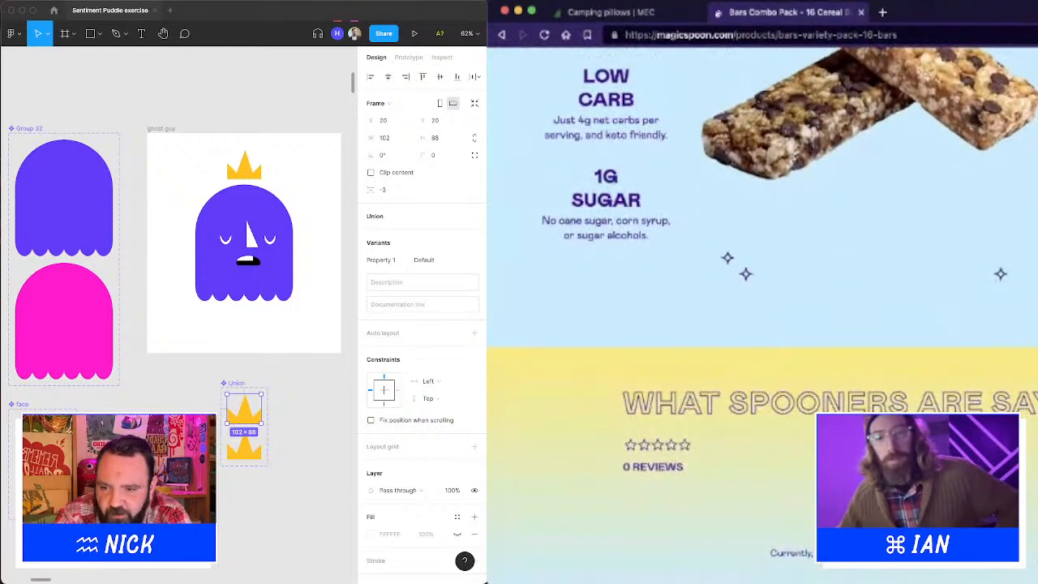
scroll(925, 305, up, 4)
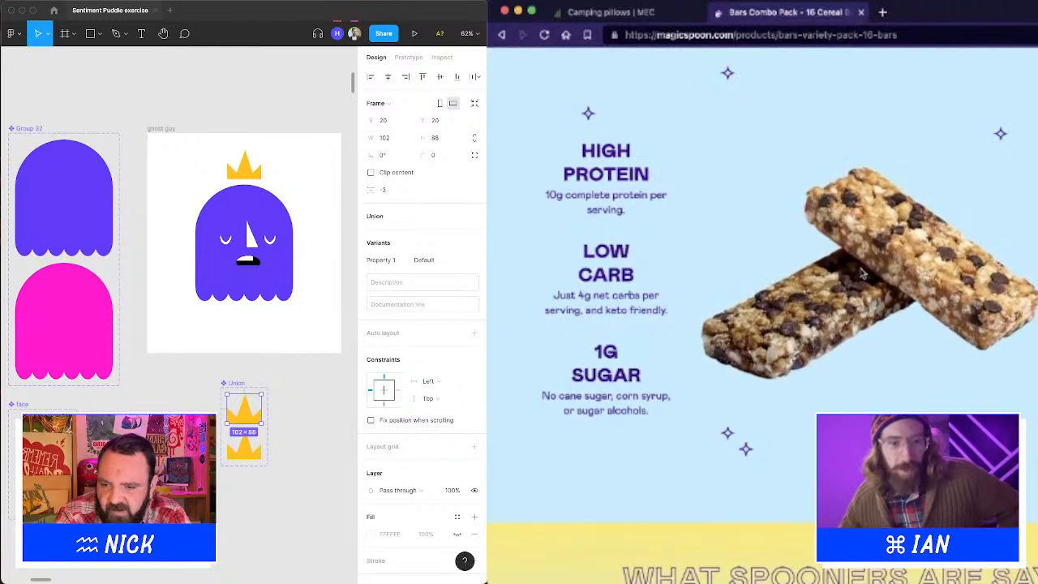
scroll(862, 274, up, 2)
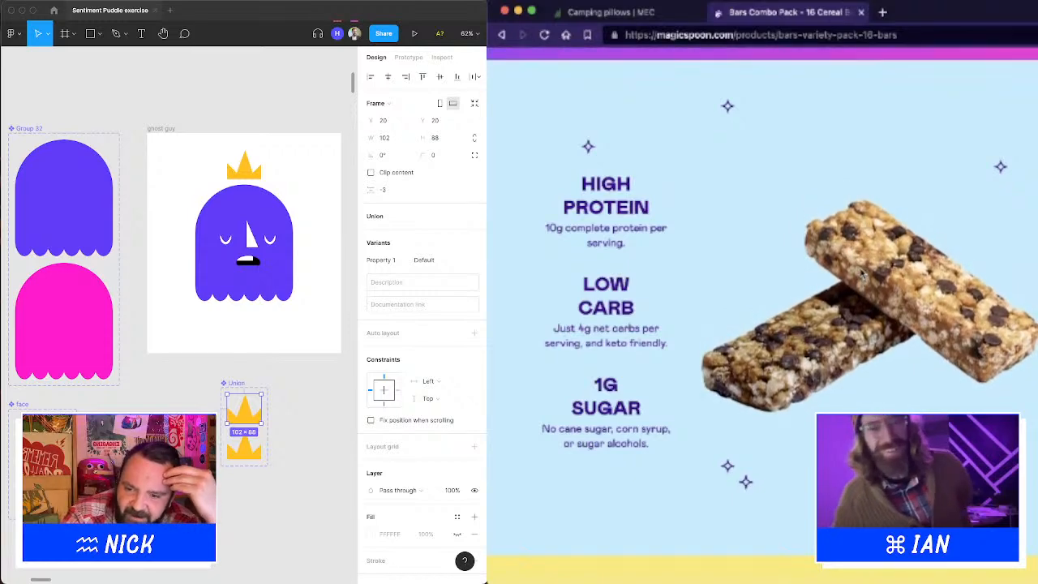
scroll(861, 274, up, 2)
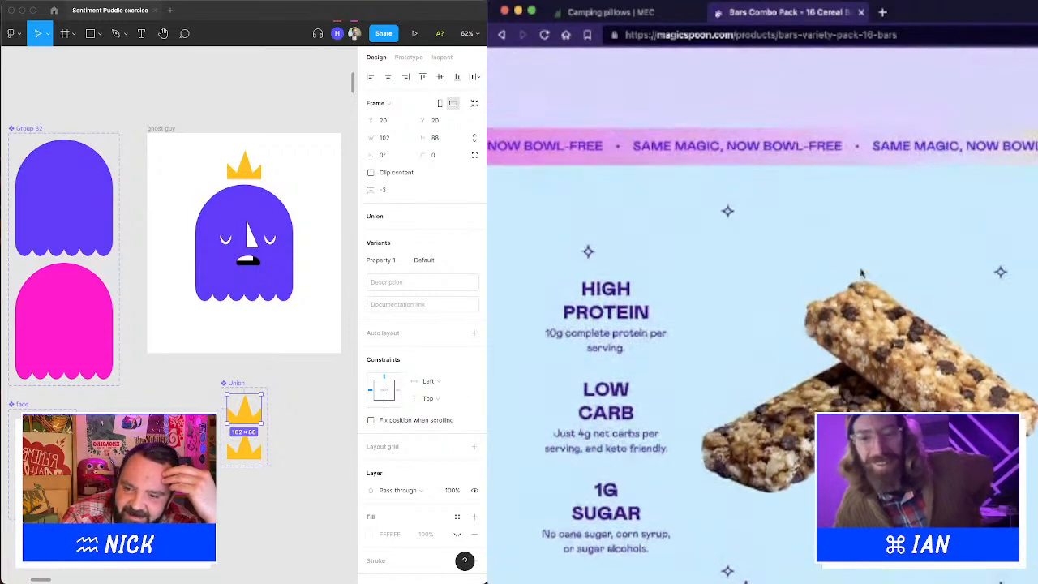
scroll(861, 274, up, 2)
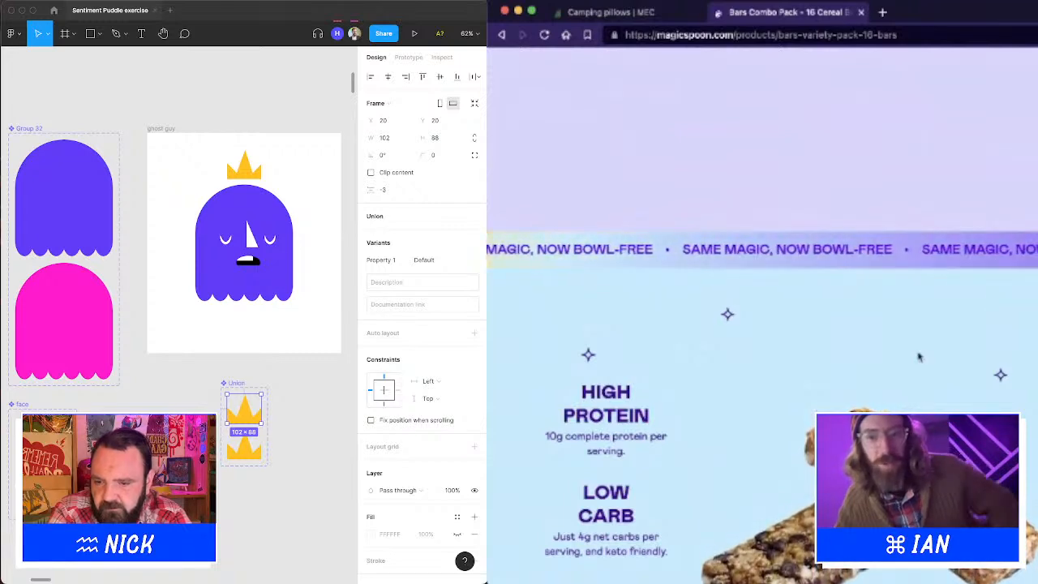
Look through the whole Bars Combo Pack page, from the nutrition highlights to the FAQ list and footer, and return to its header.
scroll(918, 357, down, 3)
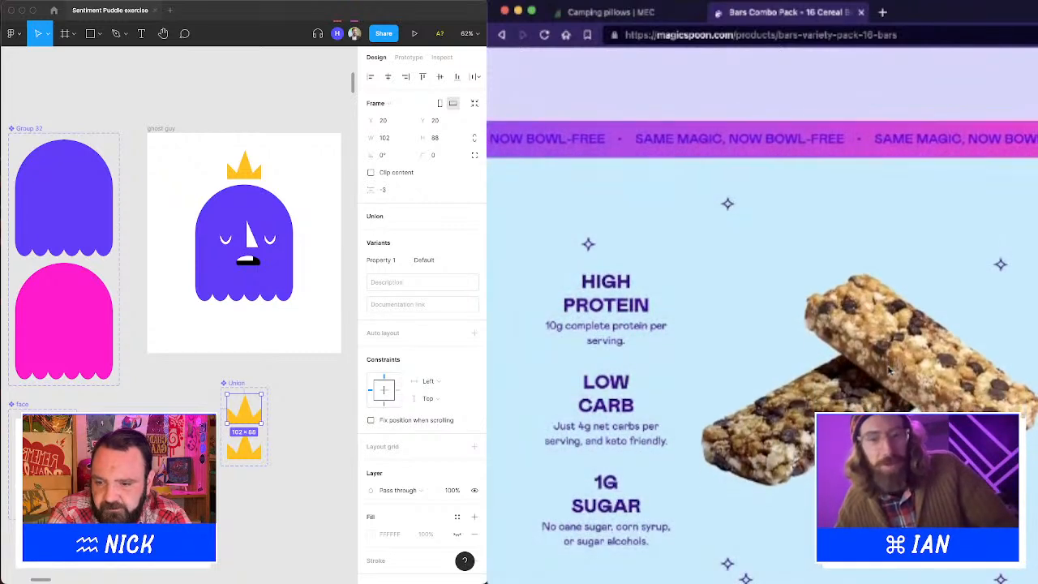
scroll(890, 371, down, 3)
scroll(890, 372, up, 4)
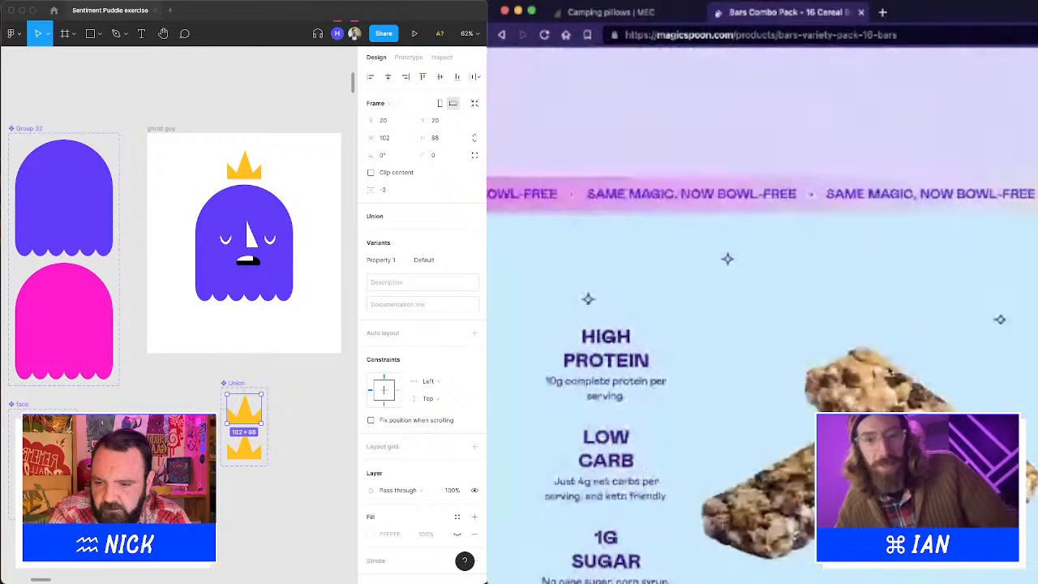
scroll(890, 371, up, 10)
scroll(887, 366, down, 10)
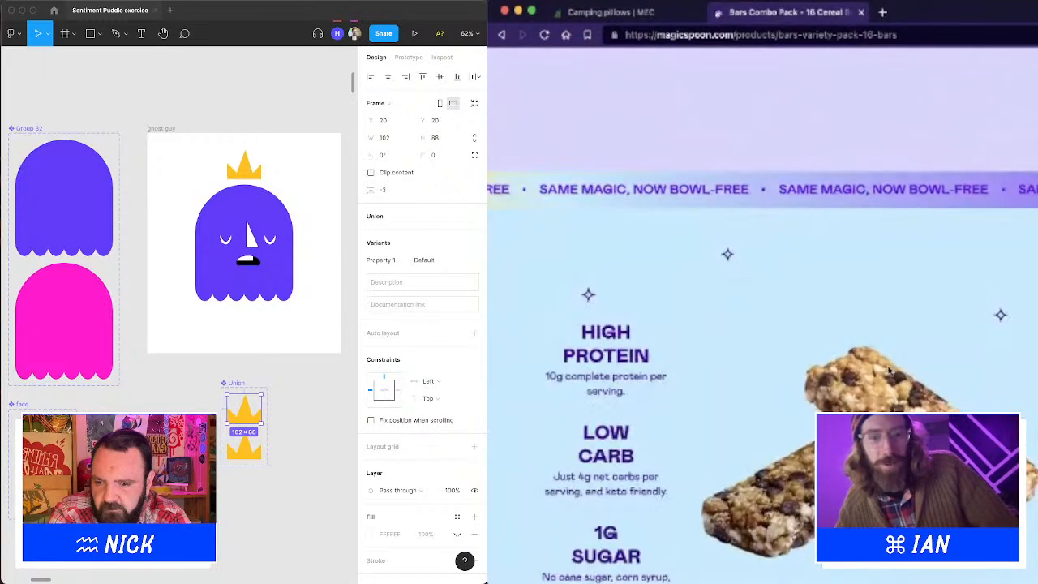
scroll(889, 370, down, 5)
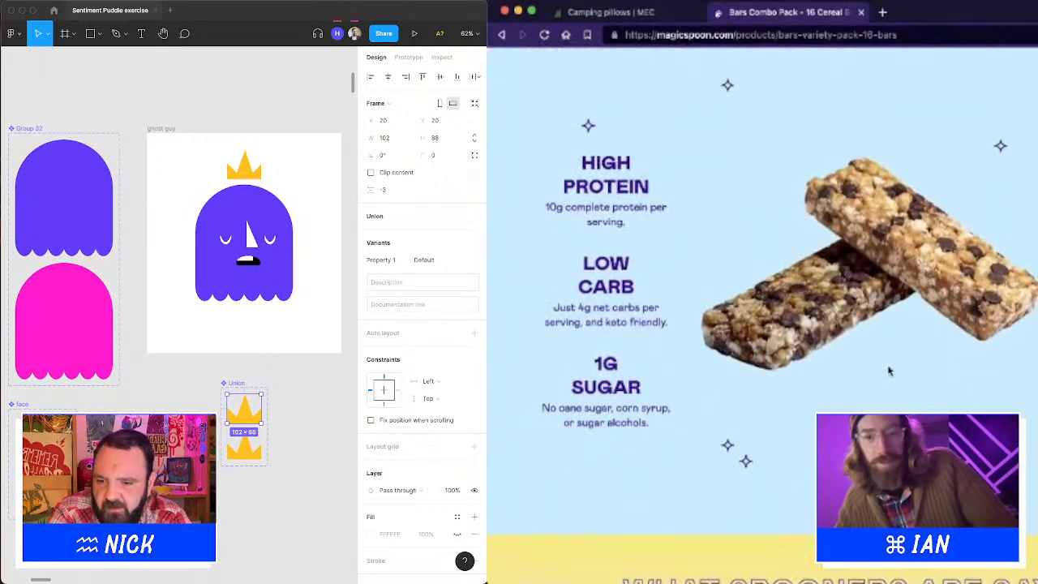
scroll(889, 370, down, 1)
scroll(888, 366, down, 5)
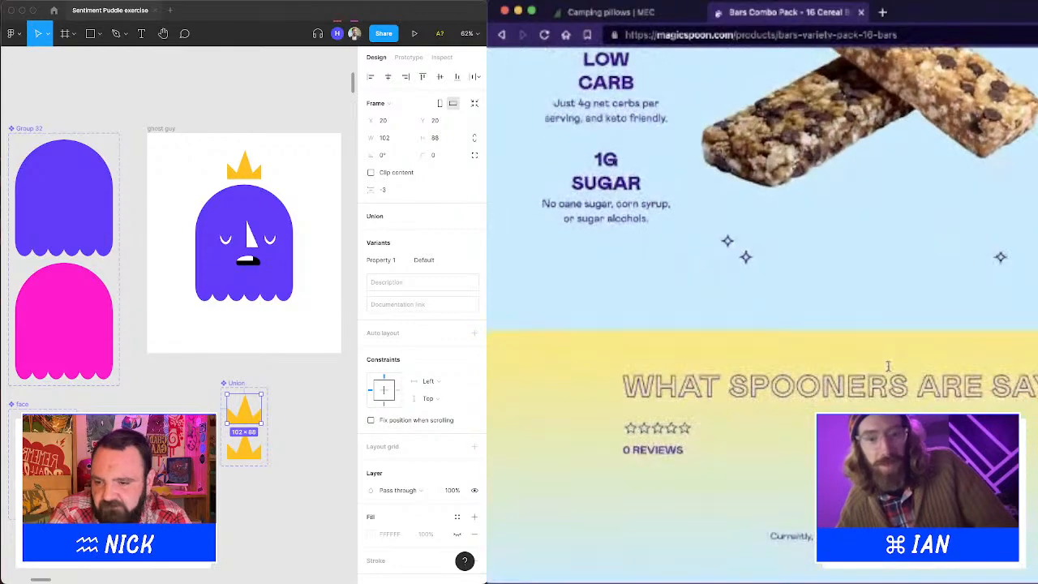
scroll(888, 366, down, 10)
scroll(887, 365, down, 10)
scroll(889, 370, up, 5)
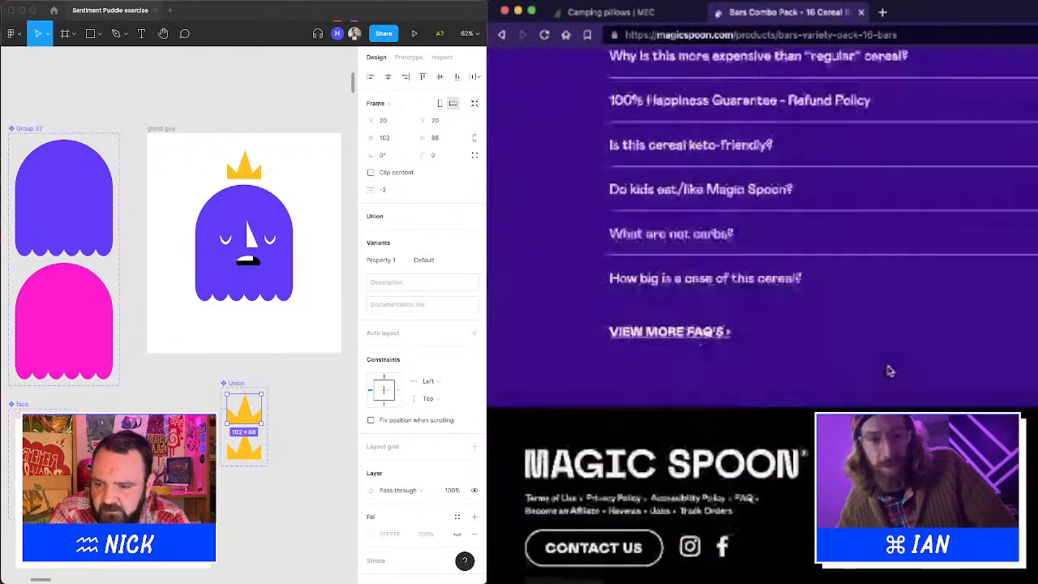
scroll(889, 370, up, 20)
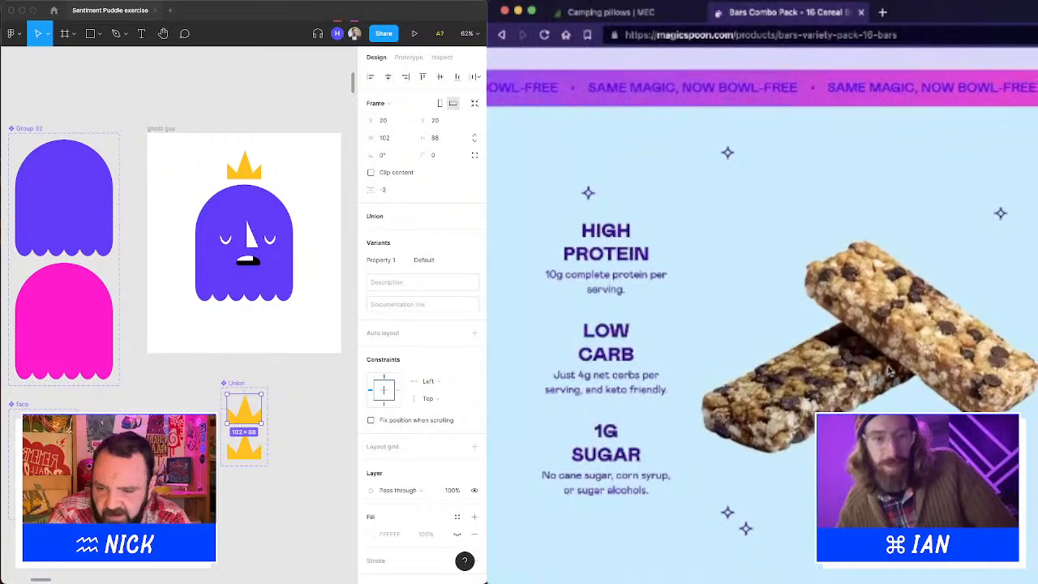
scroll(889, 370, down, 2)
scroll(889, 370, up, 20)
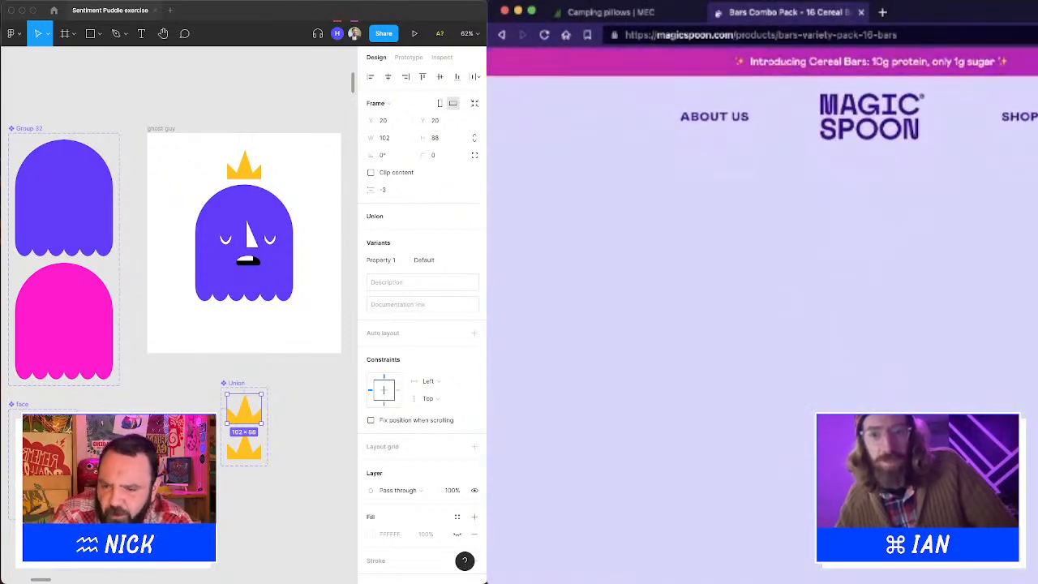
Check the product page's mobile layout by narrowing the browser window, and restore the wide window.
drag(1037, 297, 754, 308)
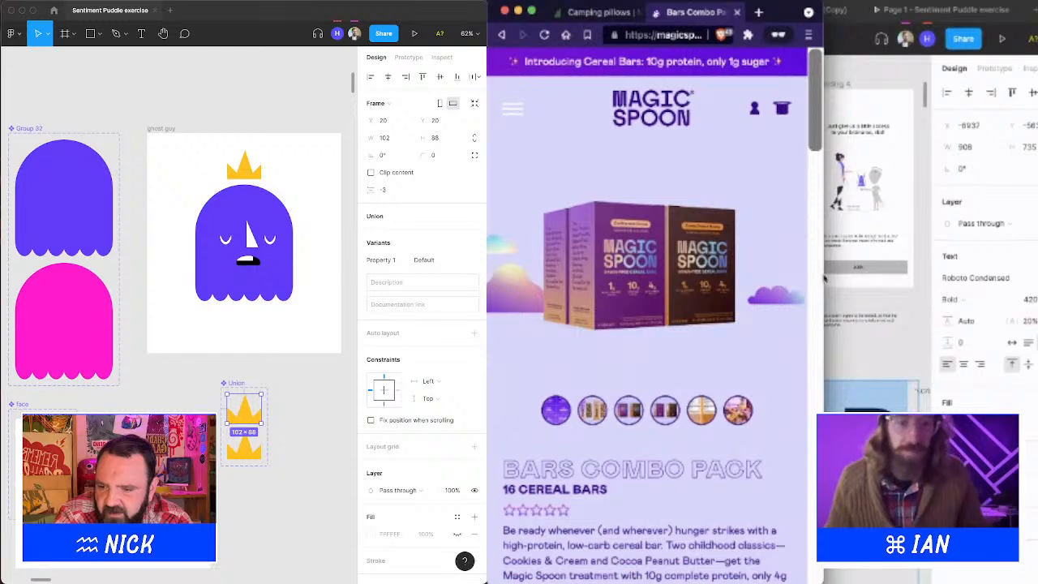
drag(823, 274, 1037, 277)
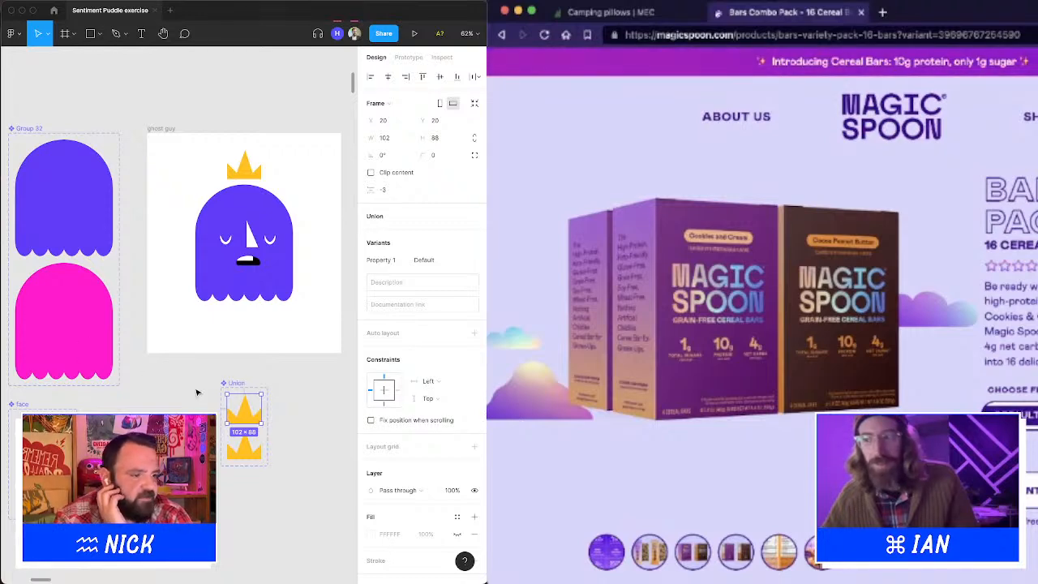
Set the layer opacity of the crown component's default variant to 0% and deselect it.
click(452, 489)
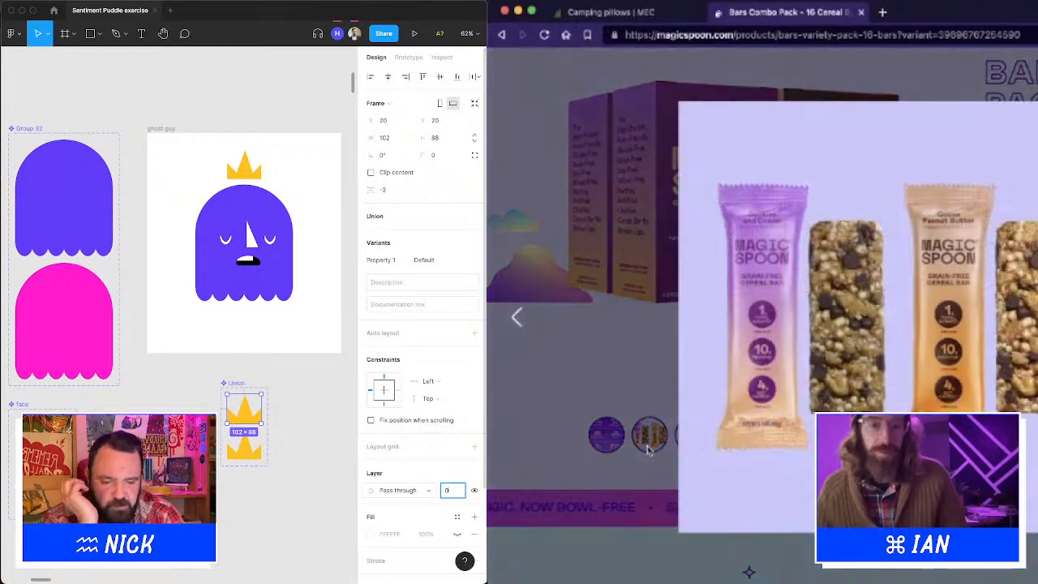
text(0)
key(Return)
click(295, 393)
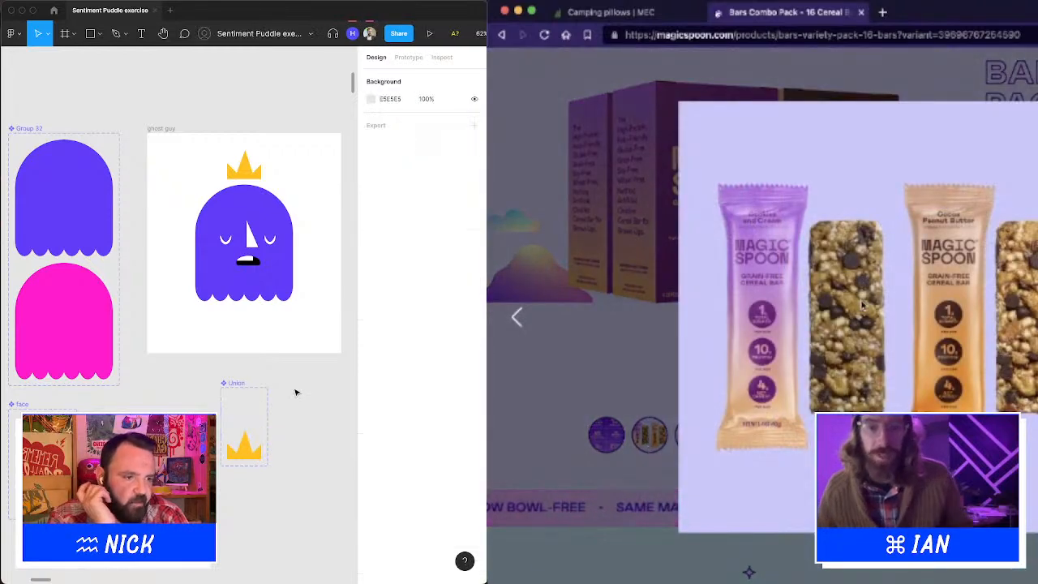
Replace the yellow crown above the ghost with an instance of the transparent default crown variant at X 240, Y 52.
click(240, 174)
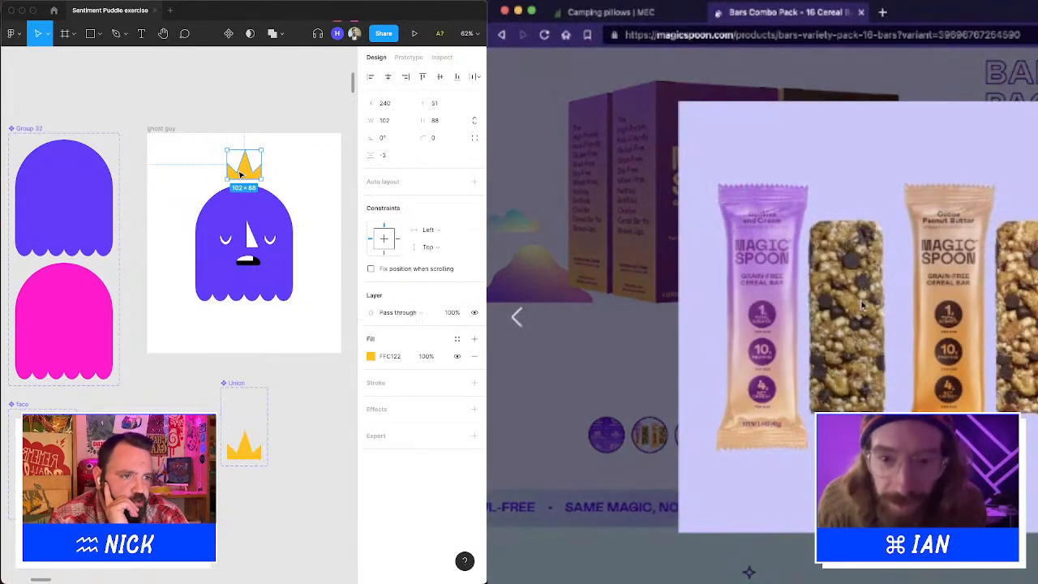
key(Delete)
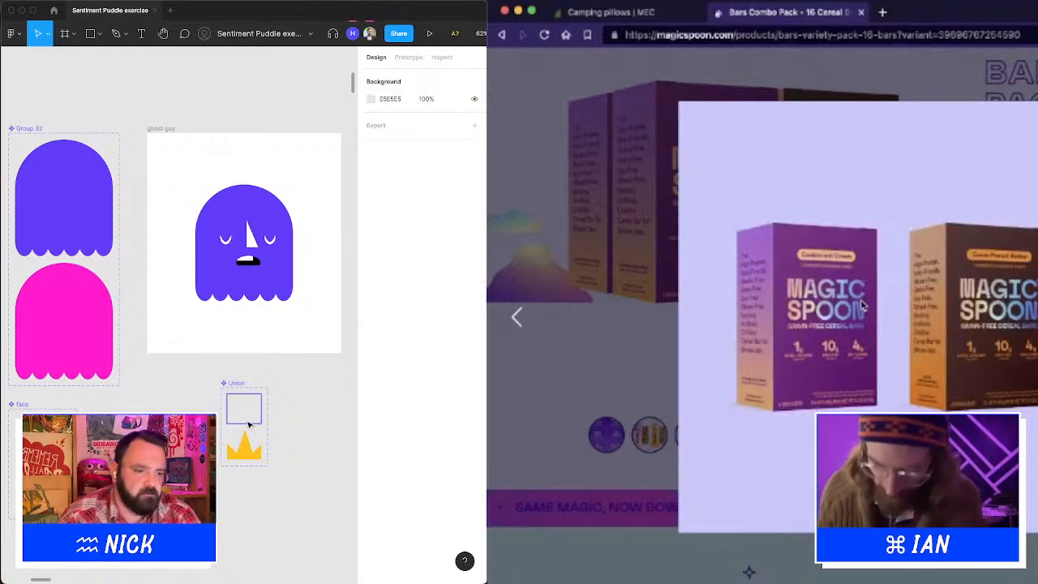
drag(250, 423, 247, 177)
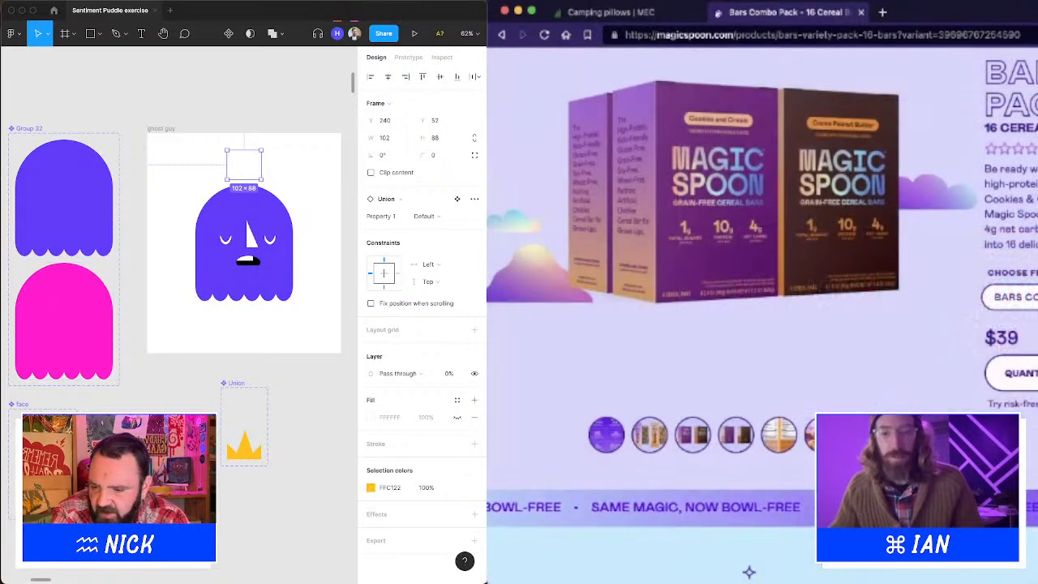
Calculate 40/16 in the system-wide search and dismiss it.
scroll(914, 354, down, 1)
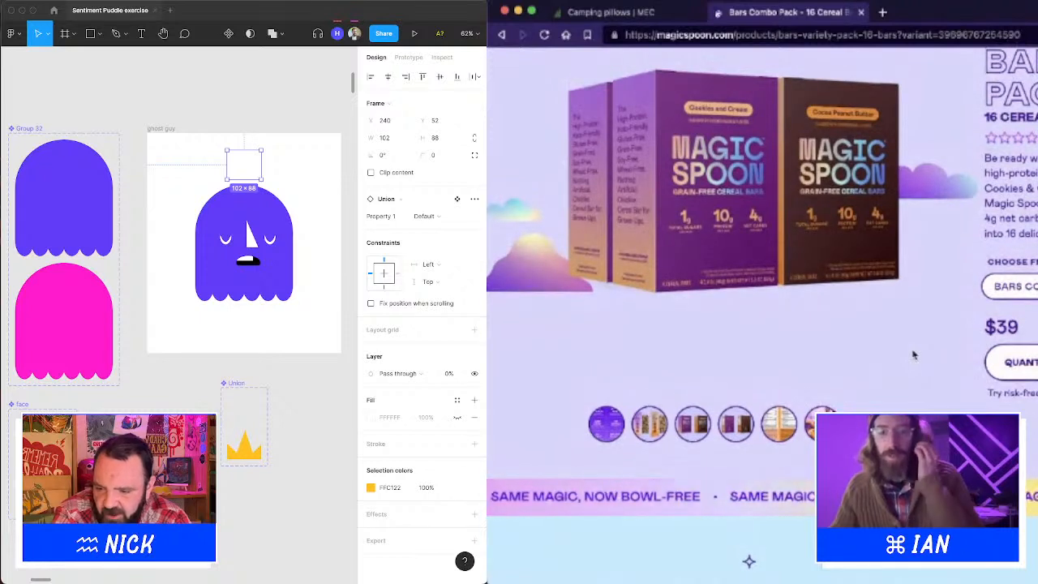
key(super+space)
text(4)
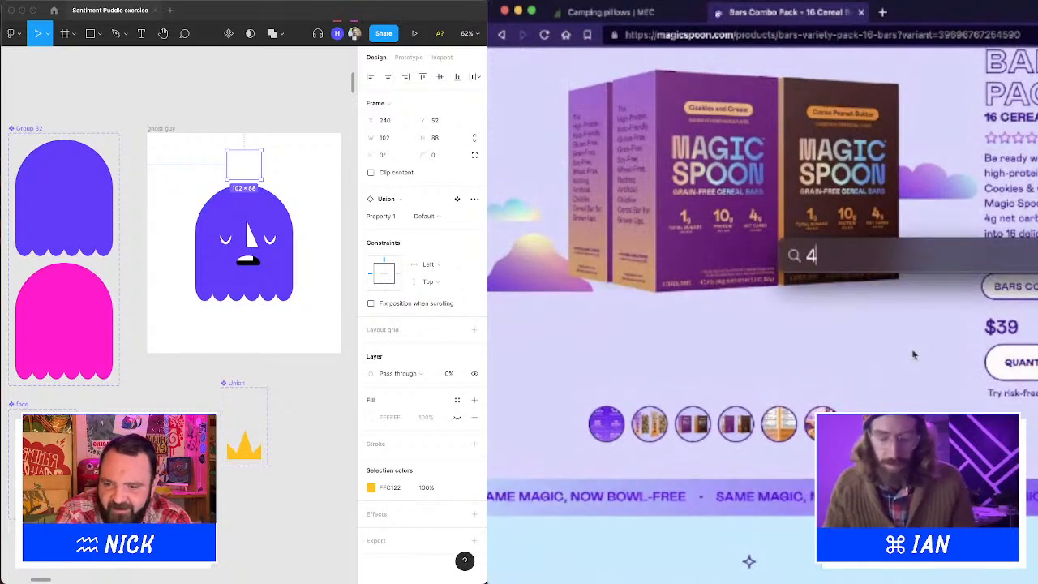
text(0/16)
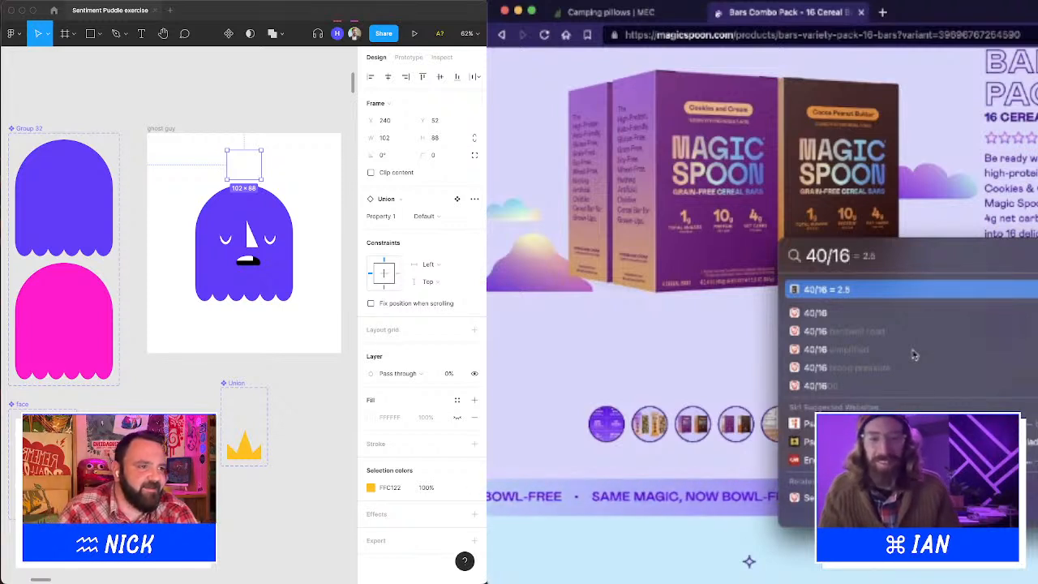
key(Escape)
key(Escape)
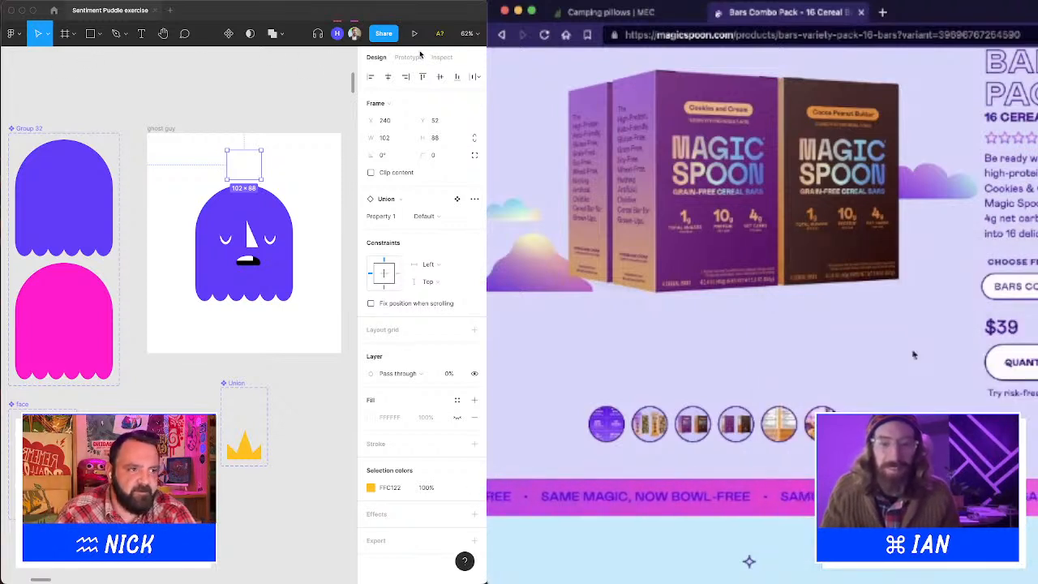
Show the crown instance's prototype settings and examine the Bars Combo Pack product page from its product gallery through the FAQ to the footer.
click(417, 60)
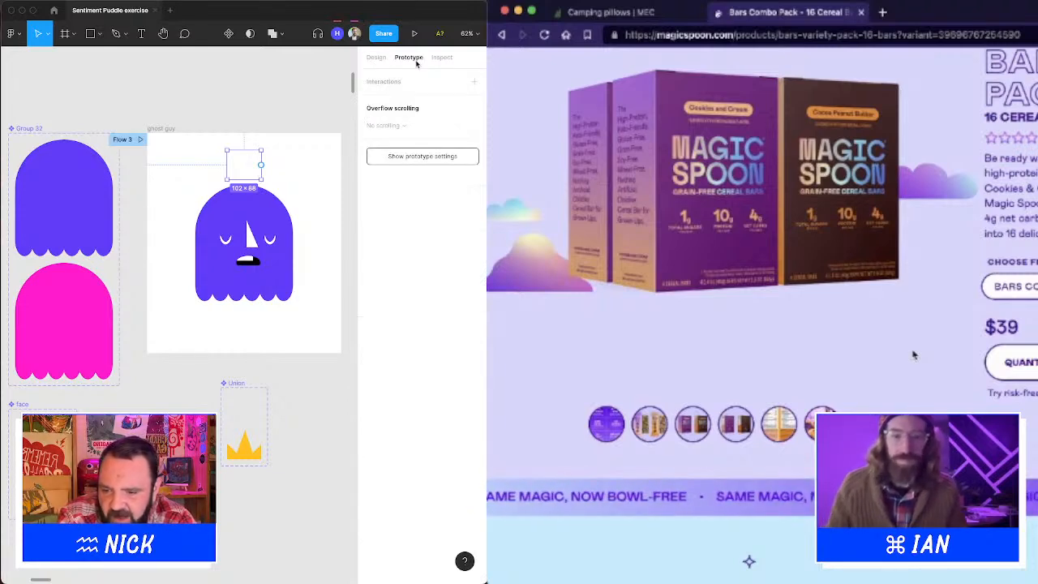
scroll(869, 371, down, 6)
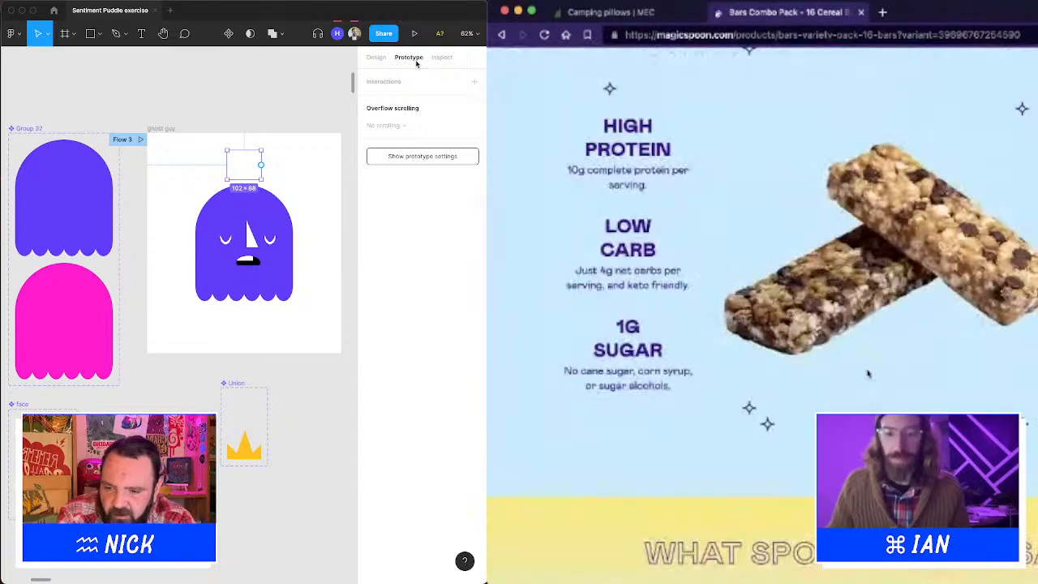
scroll(868, 374, down, 5)
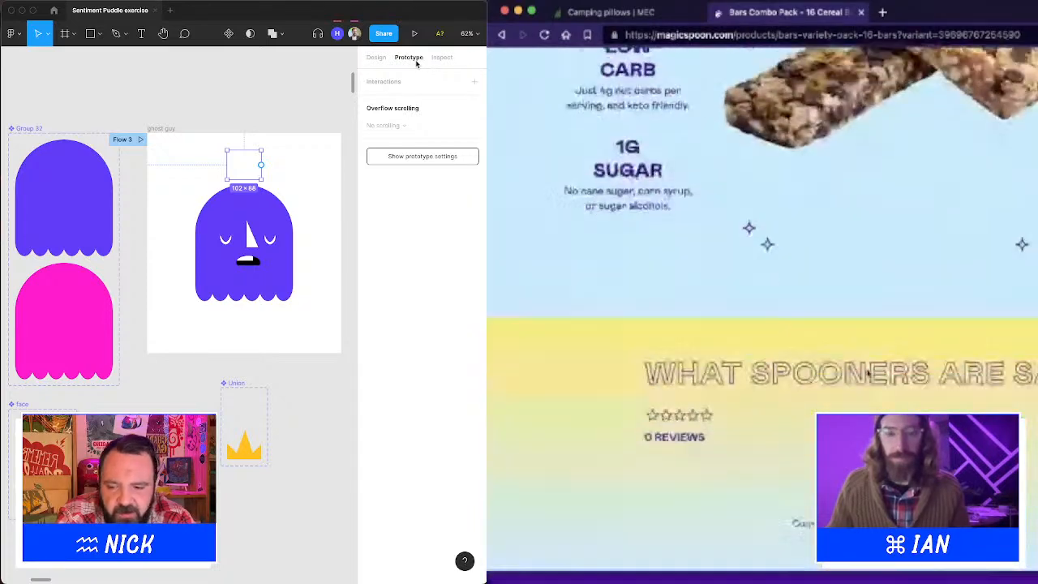
scroll(867, 373, down, 6)
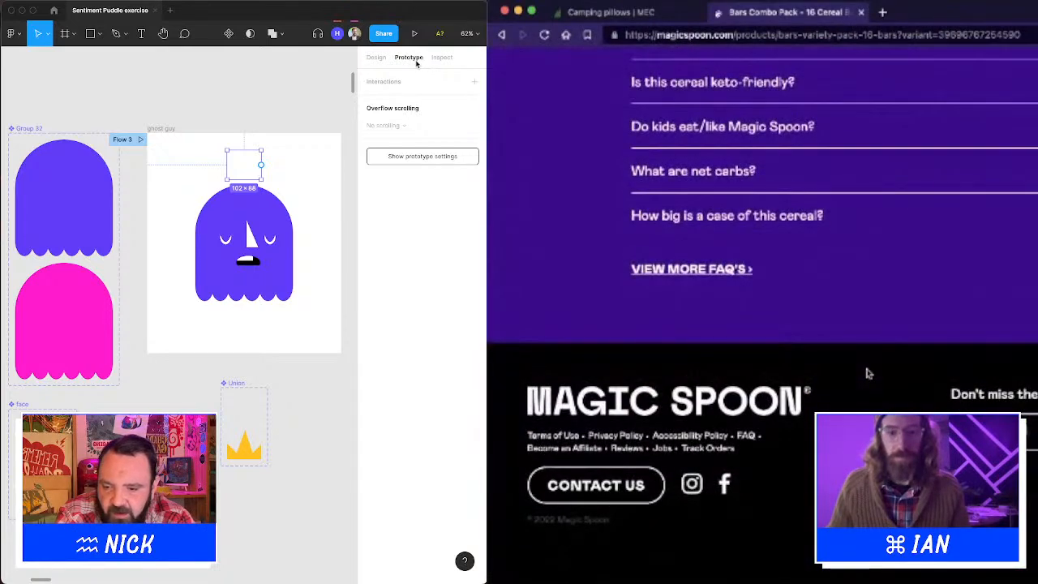
scroll(865, 373, up, 2)
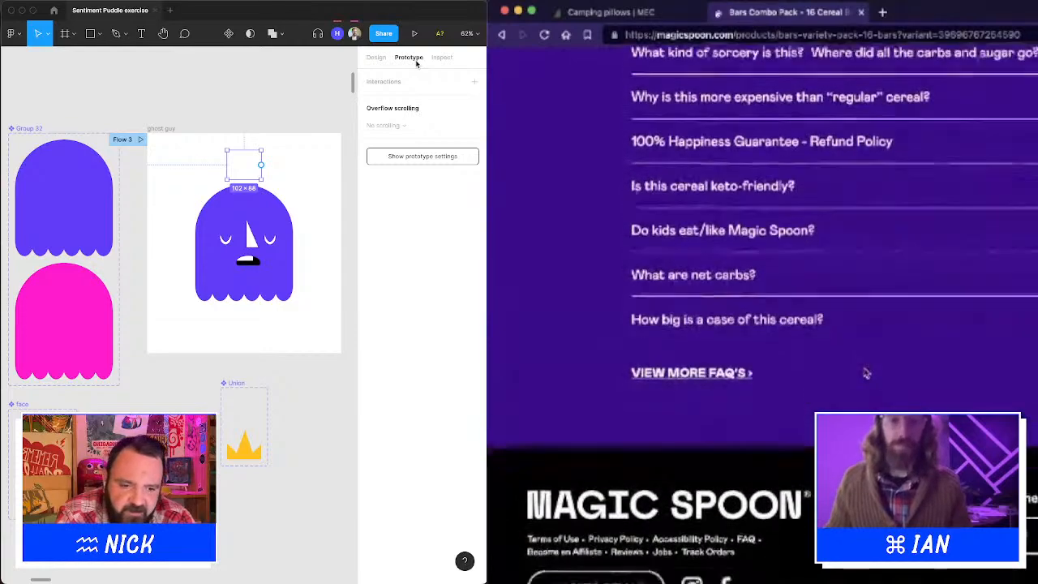
scroll(866, 373, up, 20)
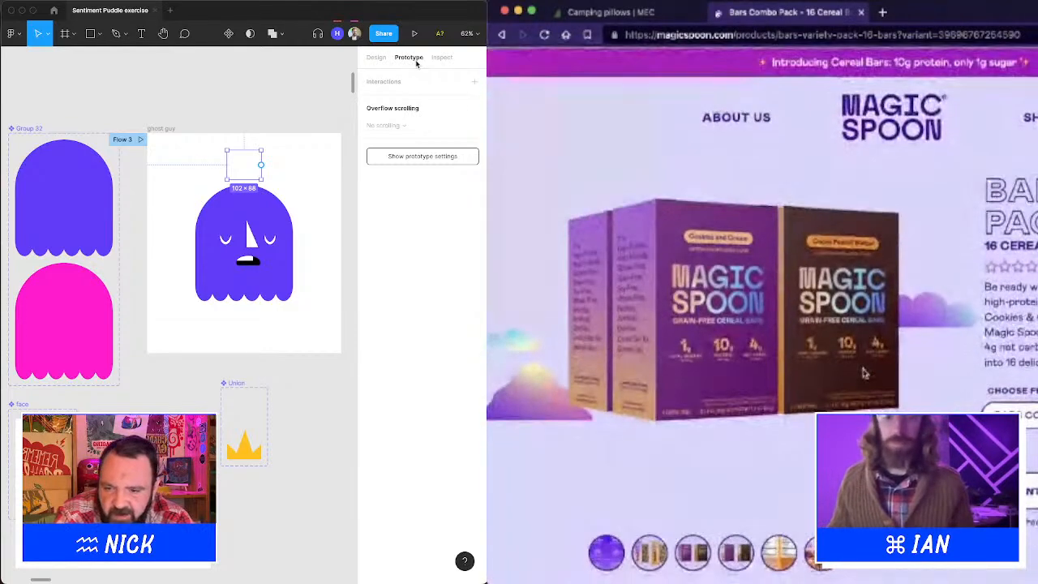
scroll(866, 372, down, 6)
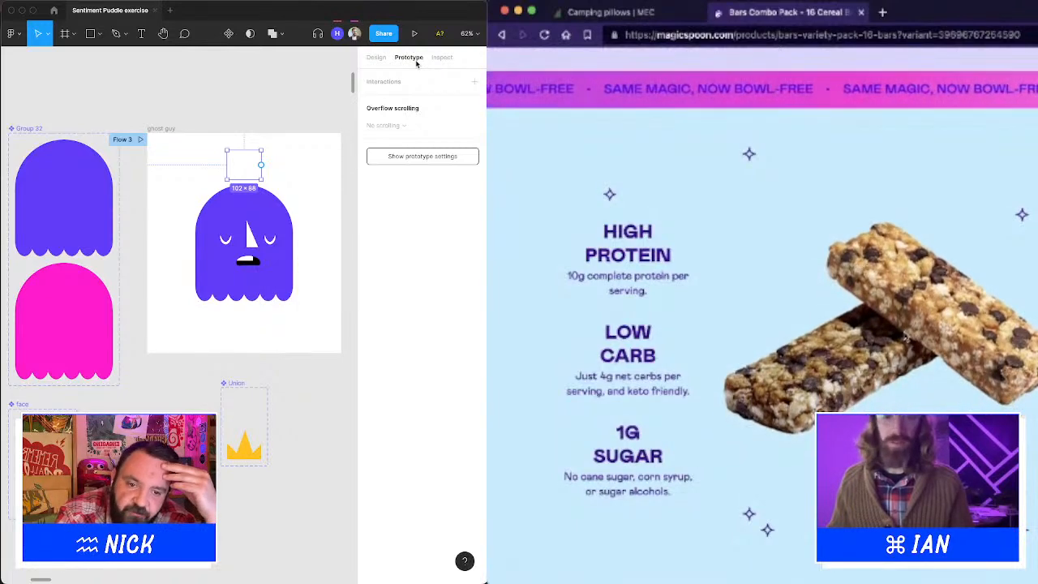
scroll(905, 336, up, 5)
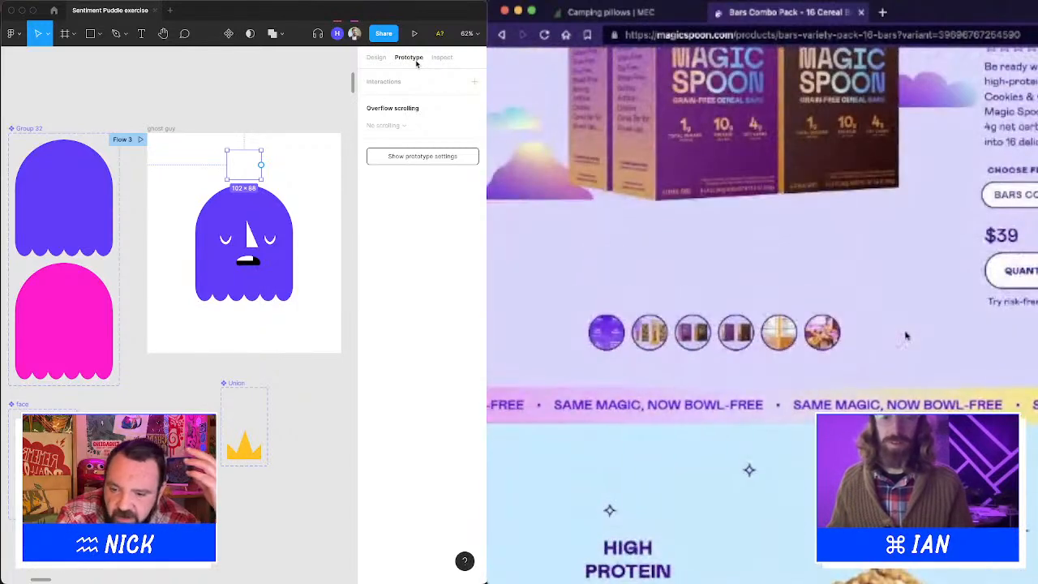
scroll(907, 334, down, 3)
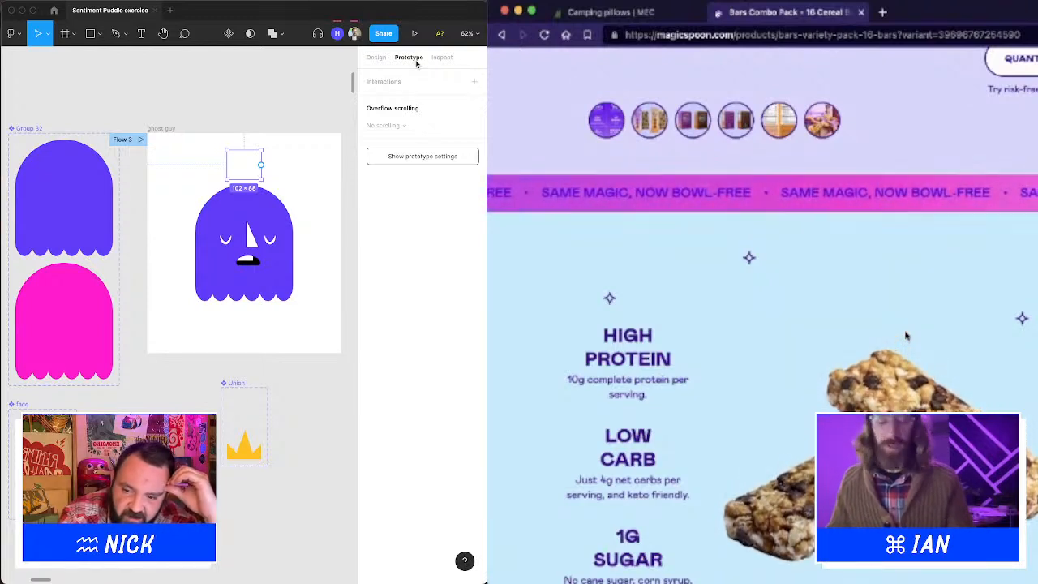
scroll(907, 335, down, 3)
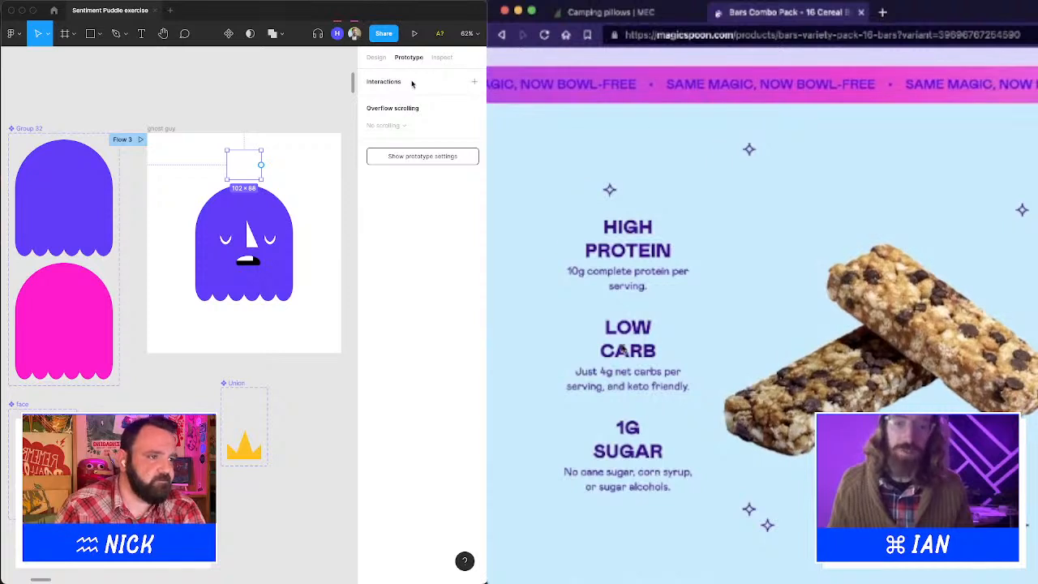
Add a While hovering interaction to the crown instance above the ghost that changes it to Variant2.
click(474, 82)
click(401, 103)
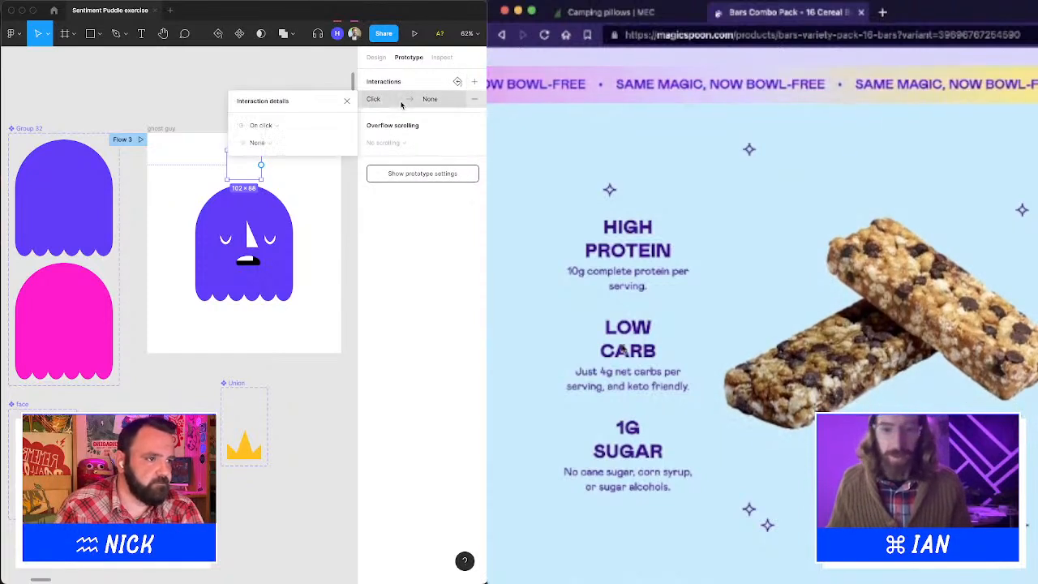
click(266, 126)
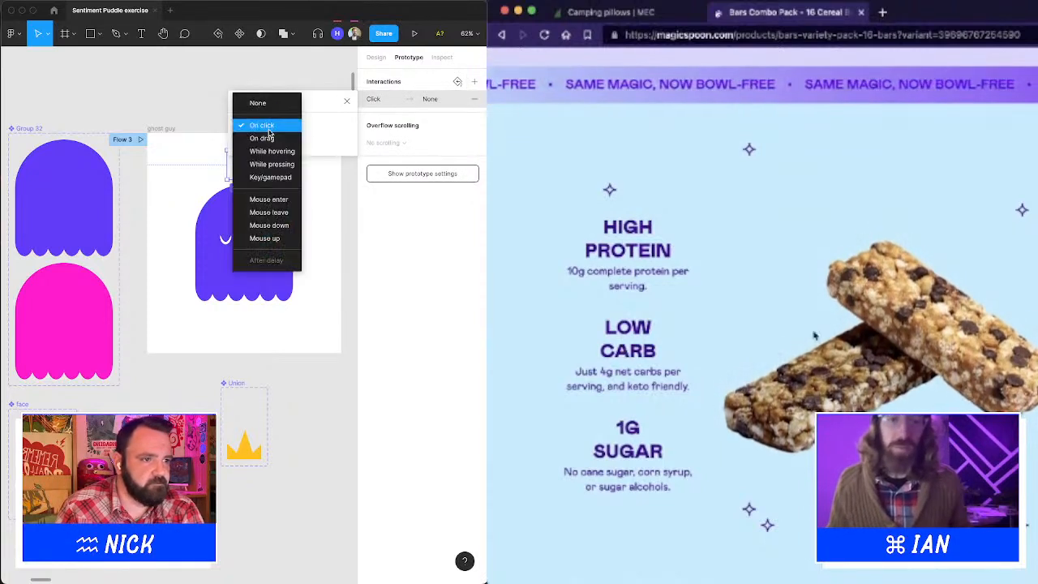
click(287, 152)
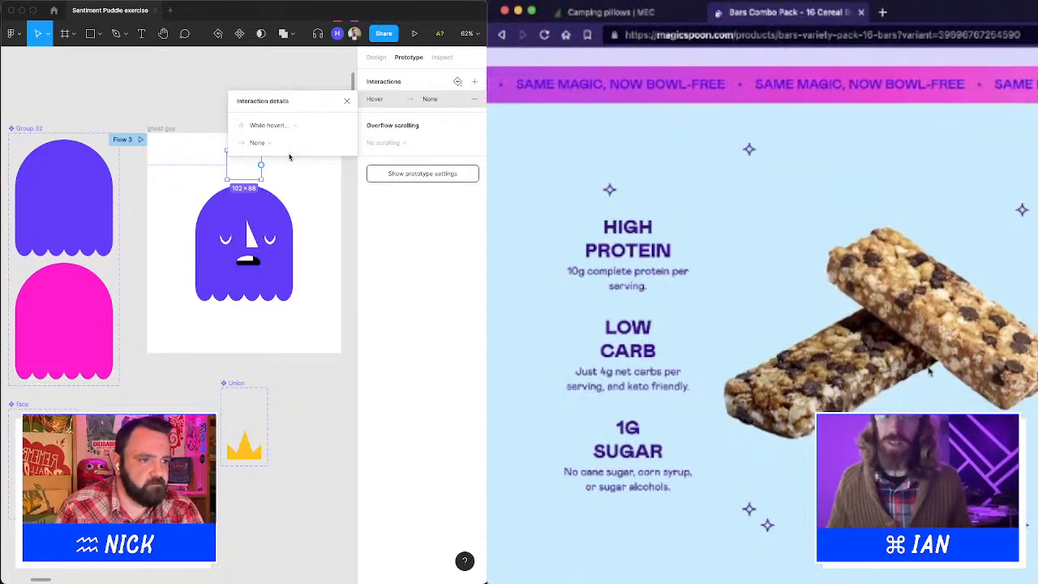
click(260, 142)
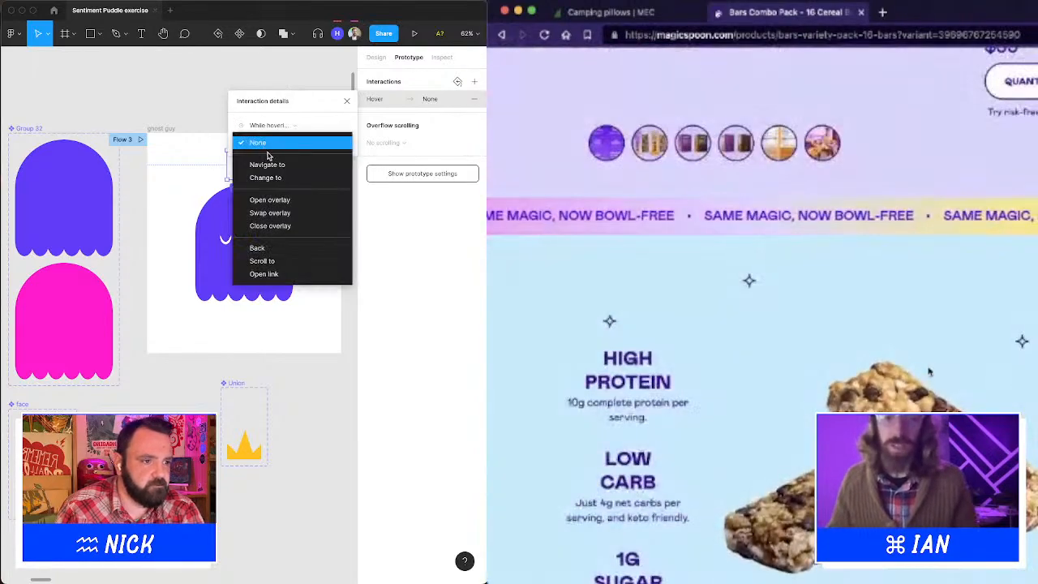
click(275, 177)
click(300, 178)
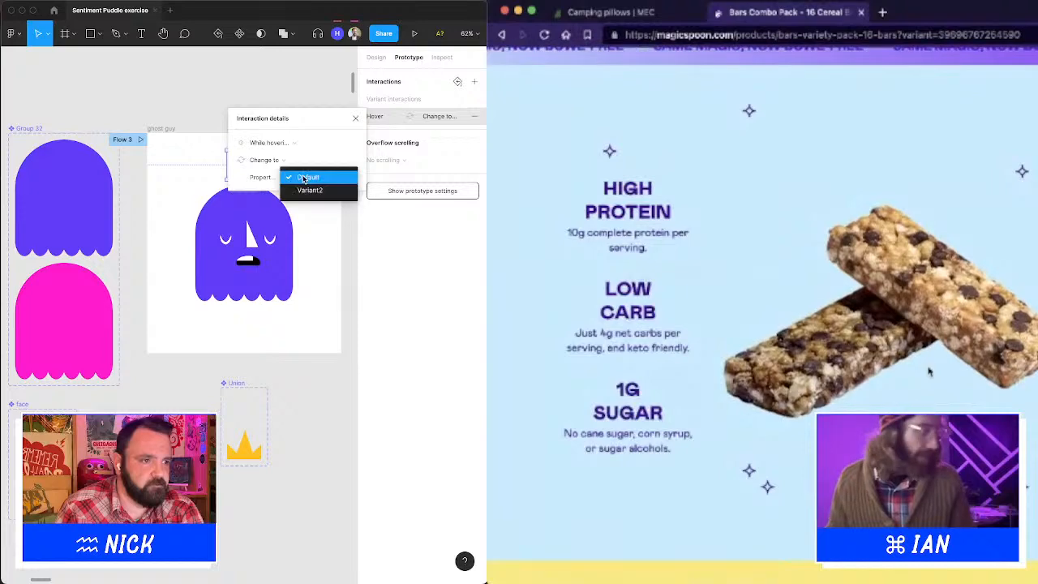
click(308, 186)
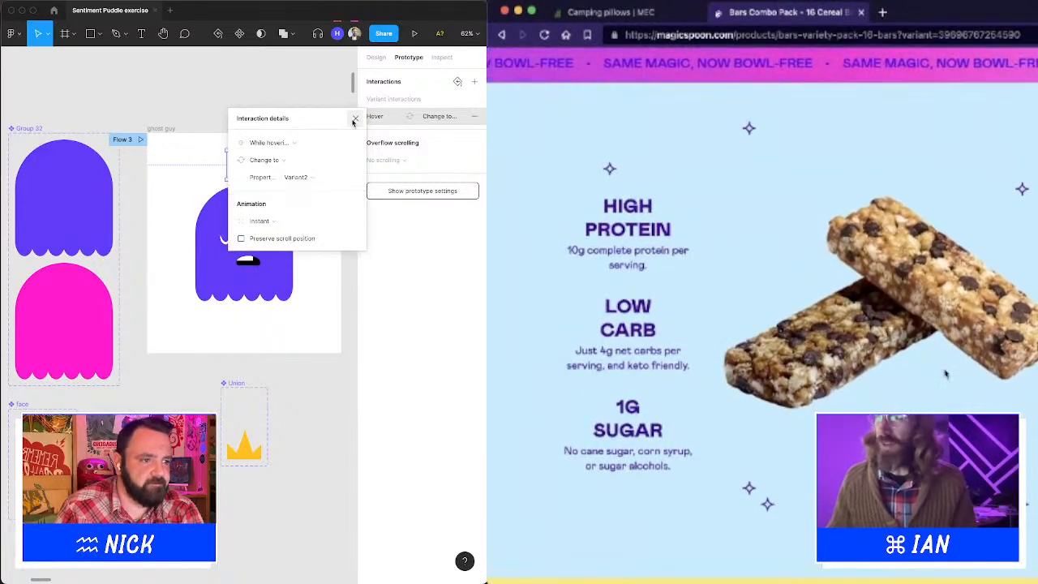
Set the crown's hover interaction to animate with Smart animate, and launch the Flow 3 prototype.
click(262, 221)
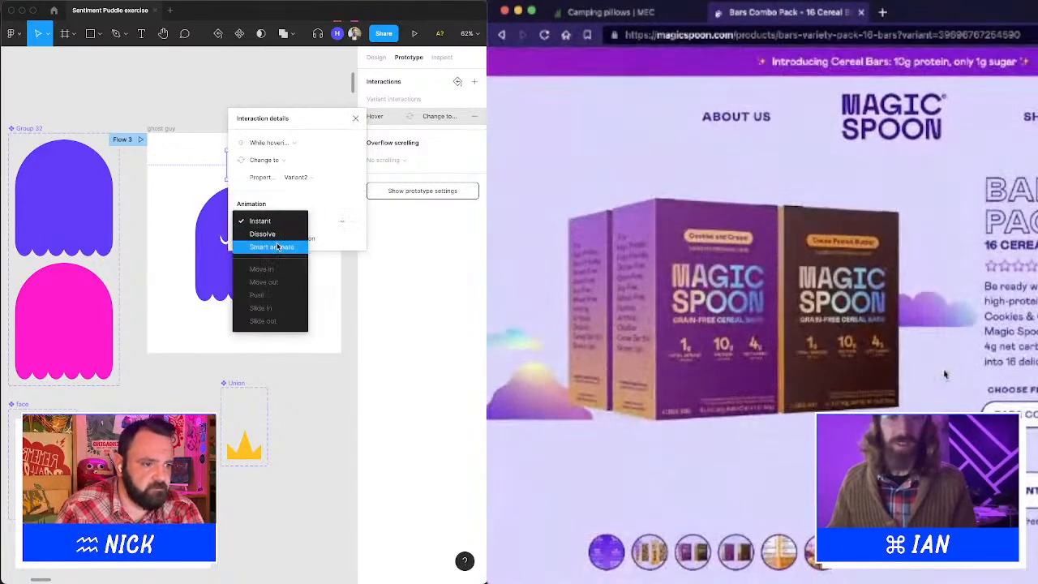
click(278, 246)
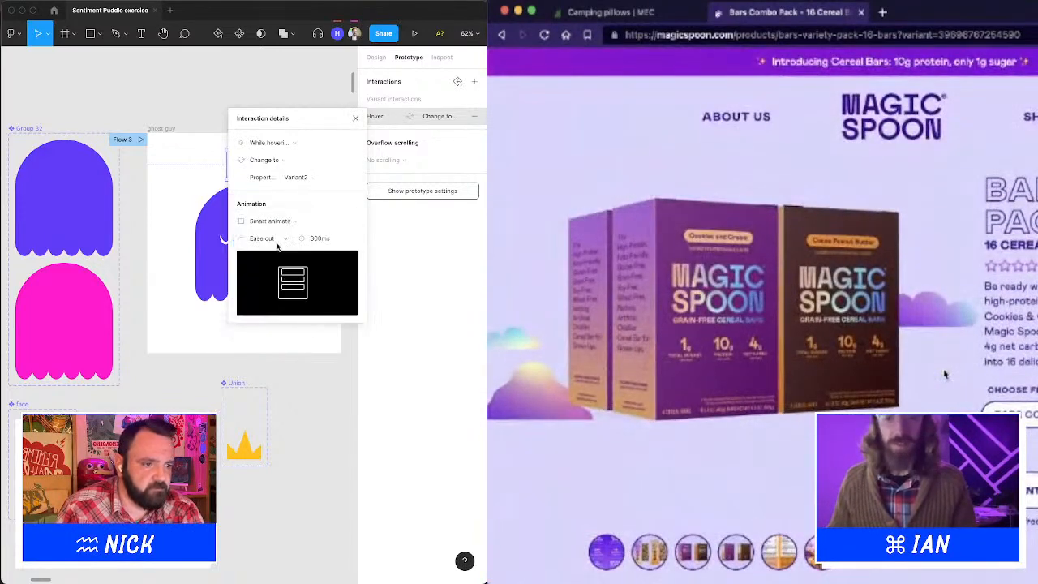
click(355, 118)
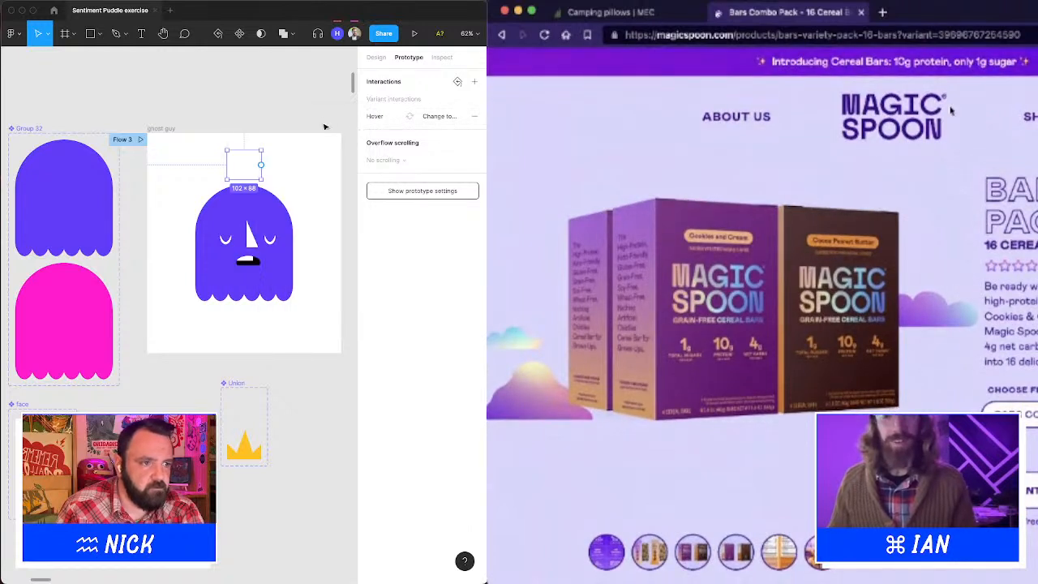
click(324, 127)
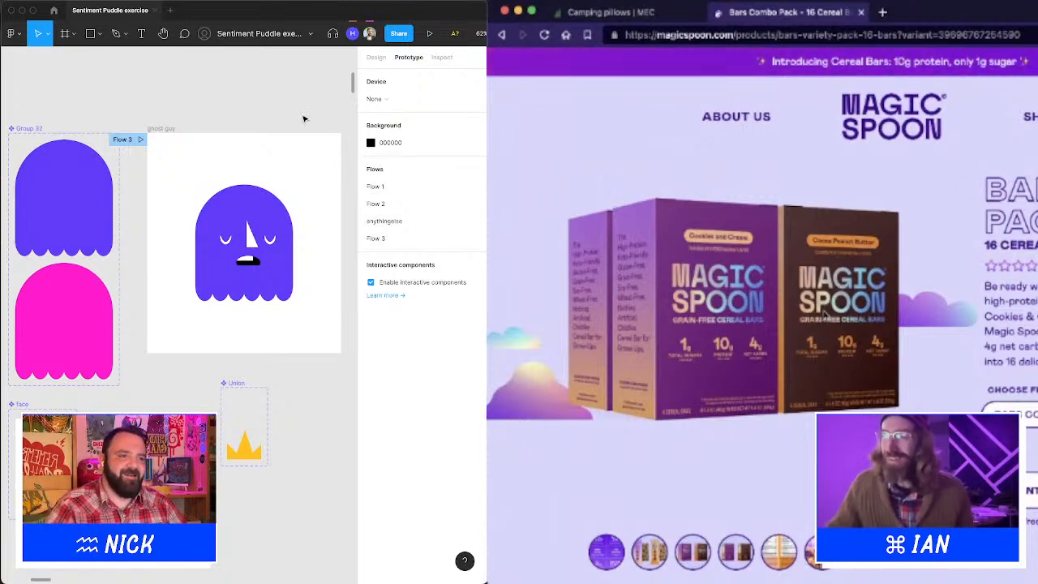
click(140, 140)
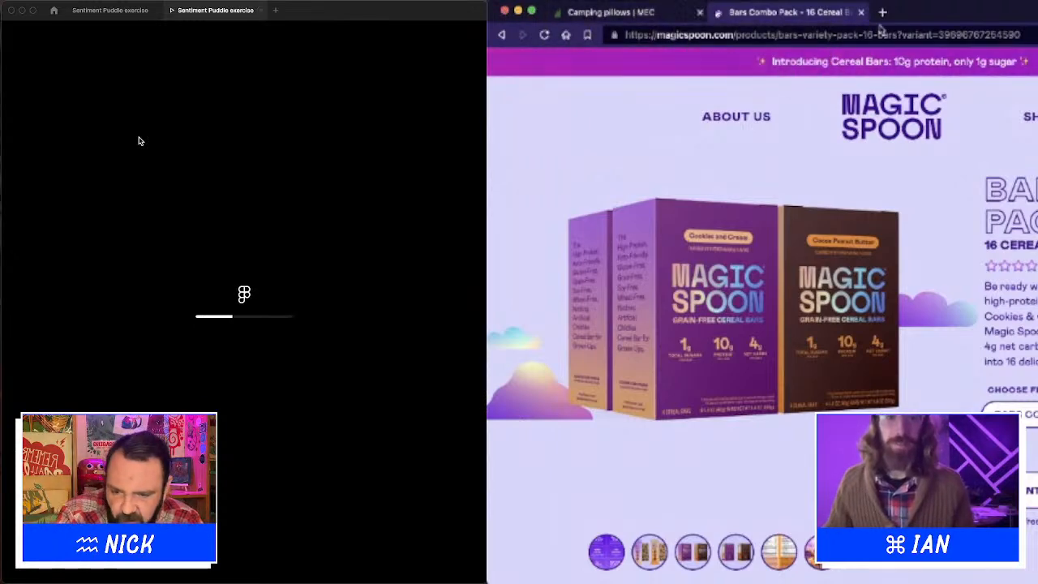
Switch from the browser to the Sentiment Puddle exercise file in Figma and delete the large BRB text below the onboarding frames.
key(super+Tab)
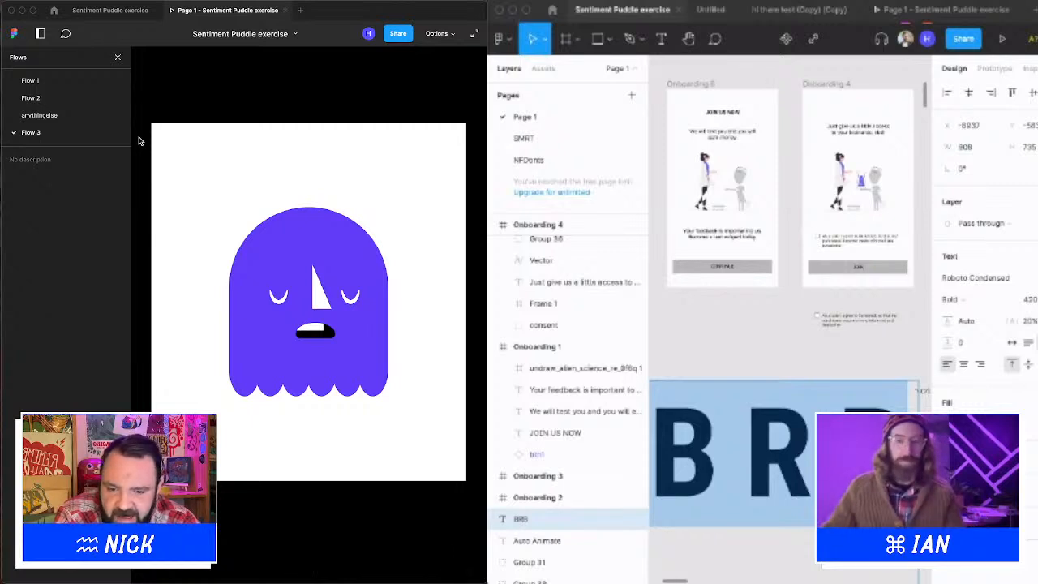
click(732, 361)
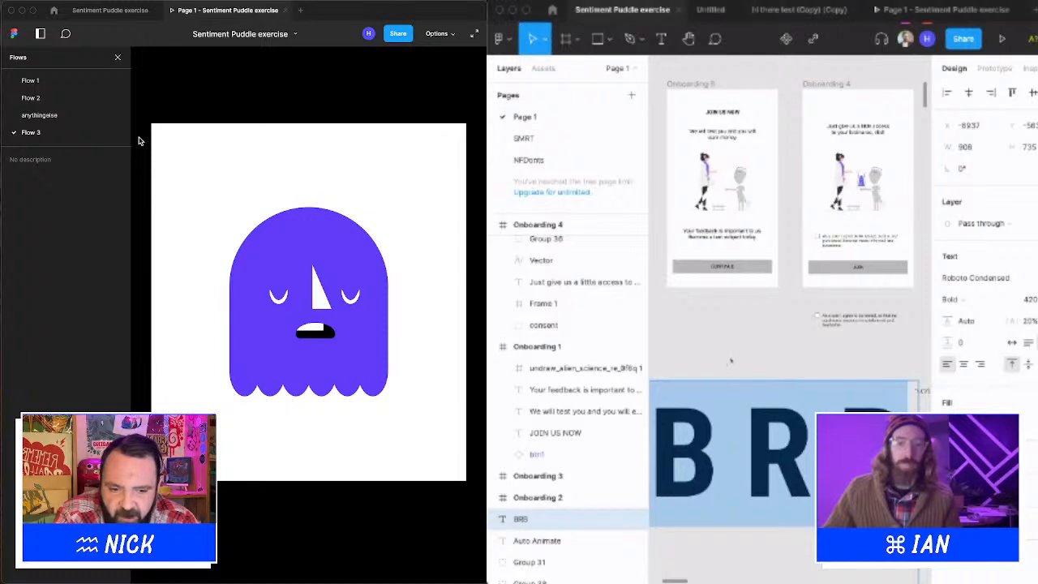
click(735, 362)
scroll(737, 365, left, 1)
scroll(737, 365, down, 2)
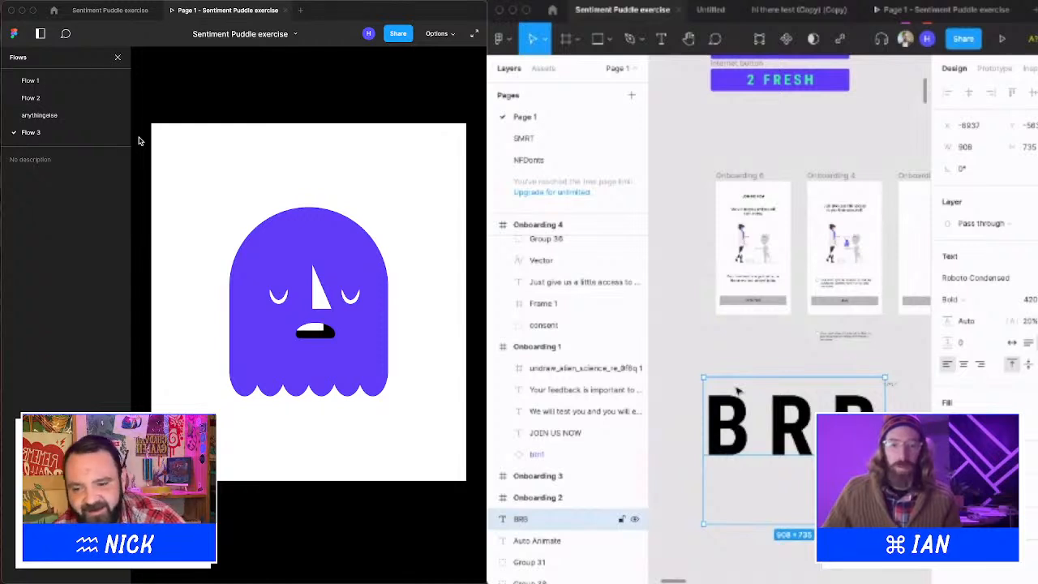
key(Delete)
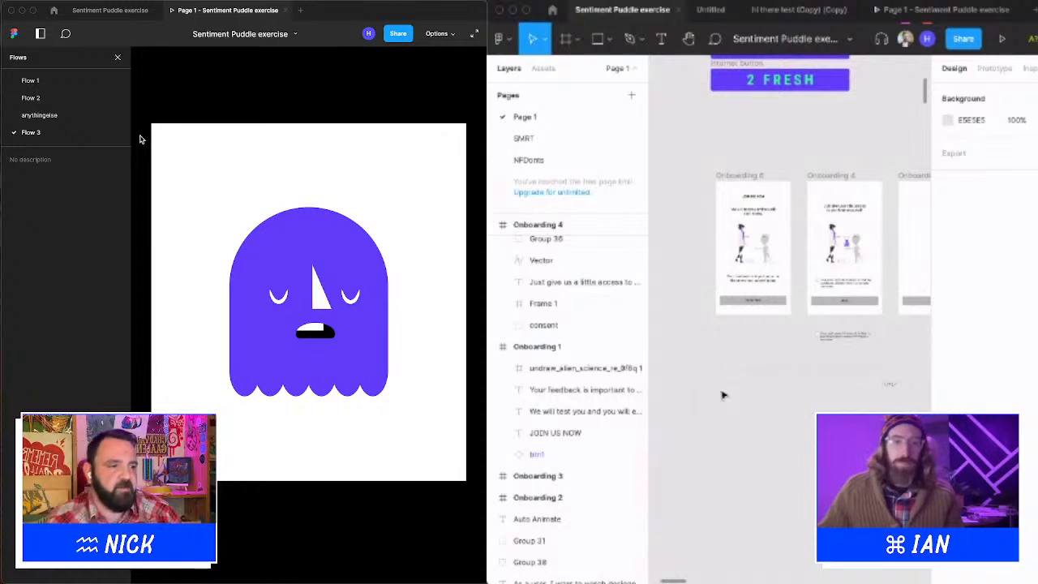
scroll(723, 395, down, 2)
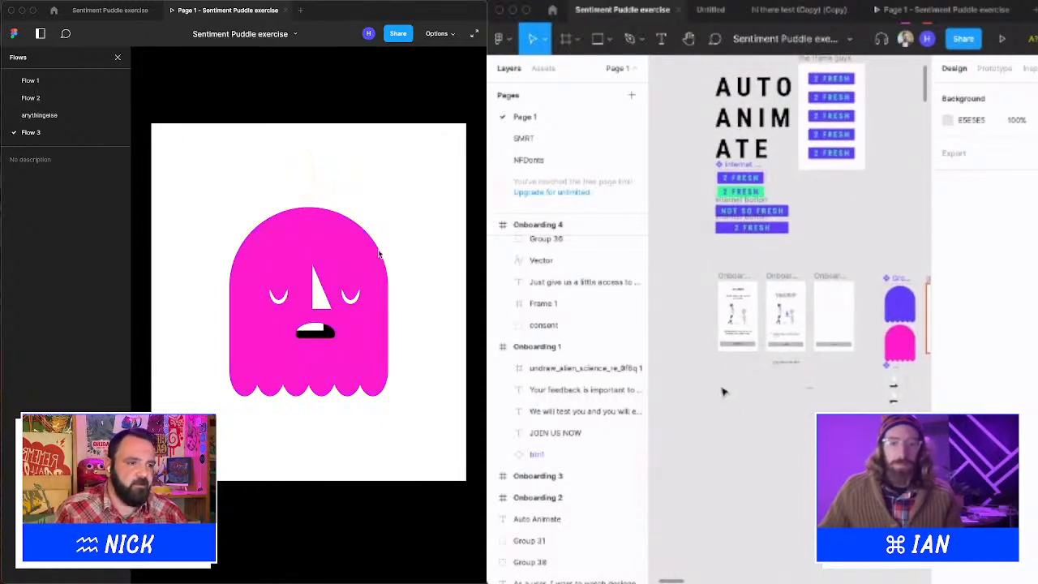
scroll(724, 393, right, 2)
scroll(723, 392, left, 1)
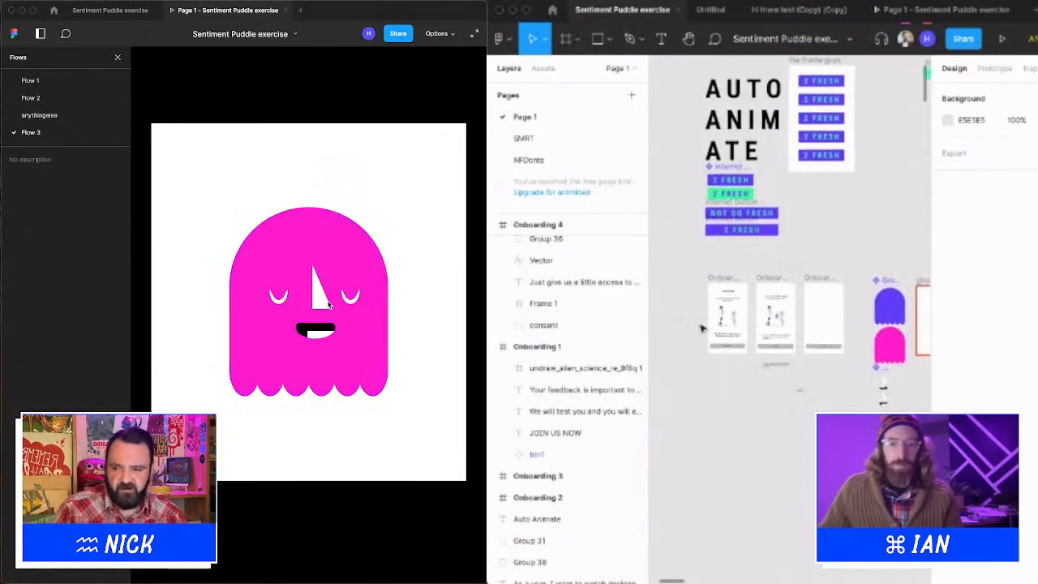
scroll(704, 329, down, 1)
click(552, 10)
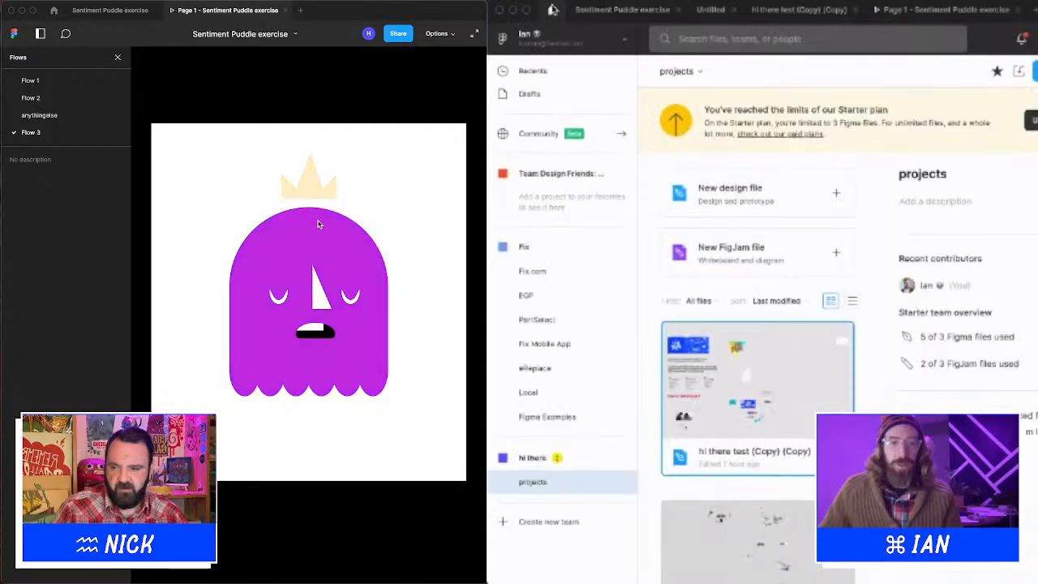
click(613, 8)
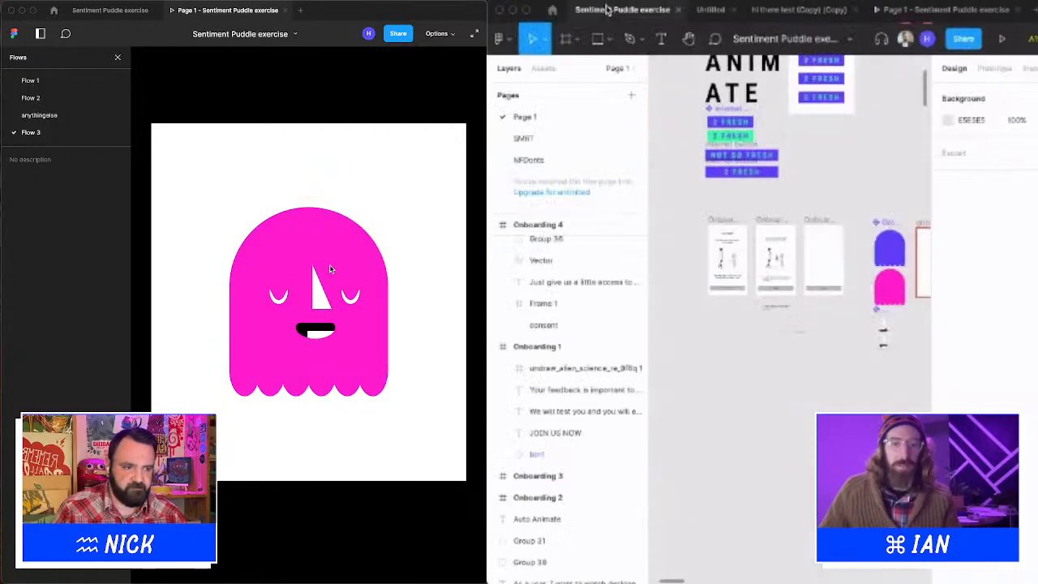
Open the NFDonts page and select the form field v2 component set below the onboarding frames to inspect its variants.
click(535, 160)
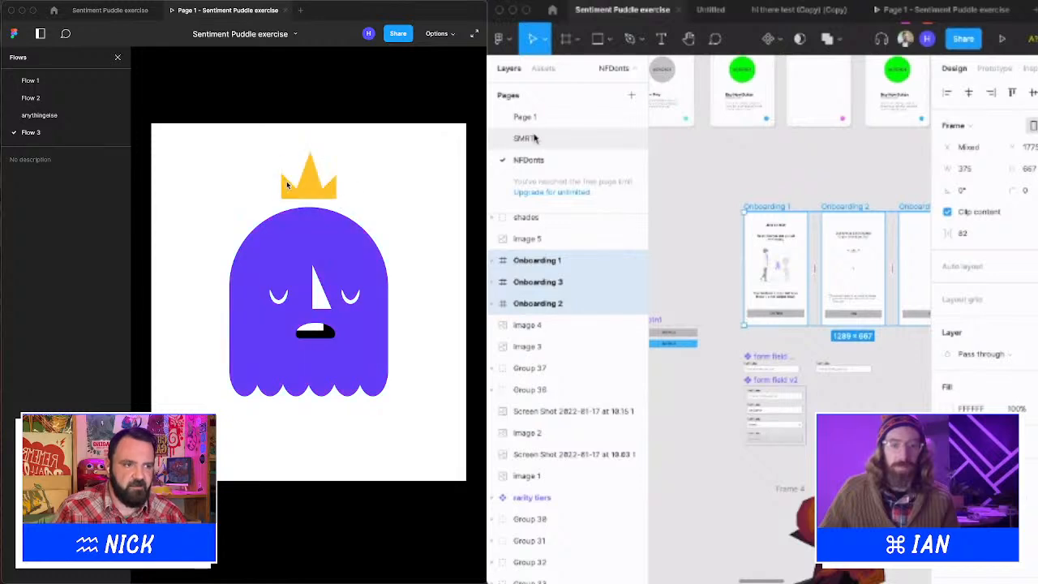
scroll(770, 373, right, 1)
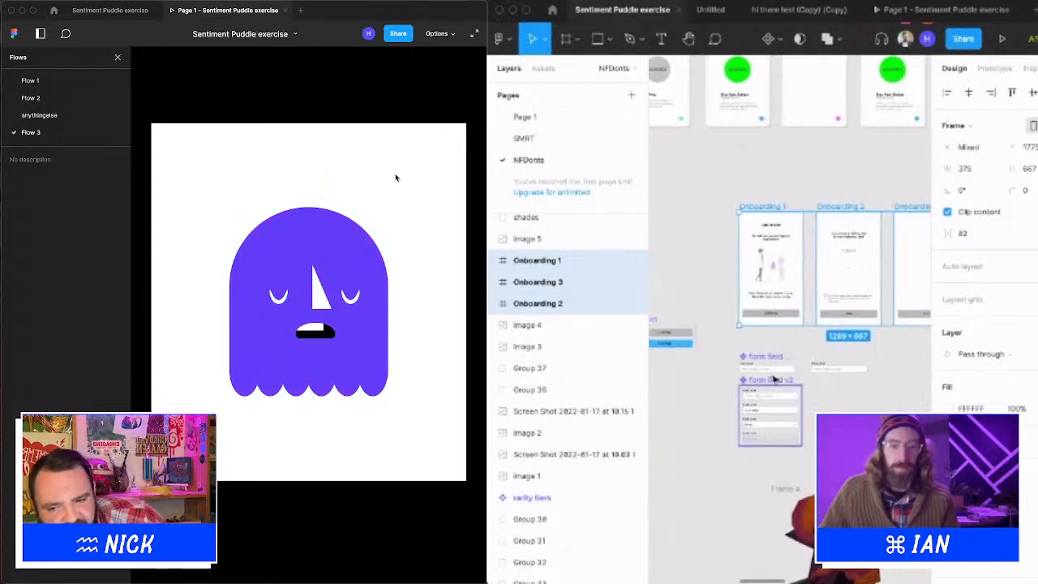
click(770, 380)
scroll(770, 380, up, 3)
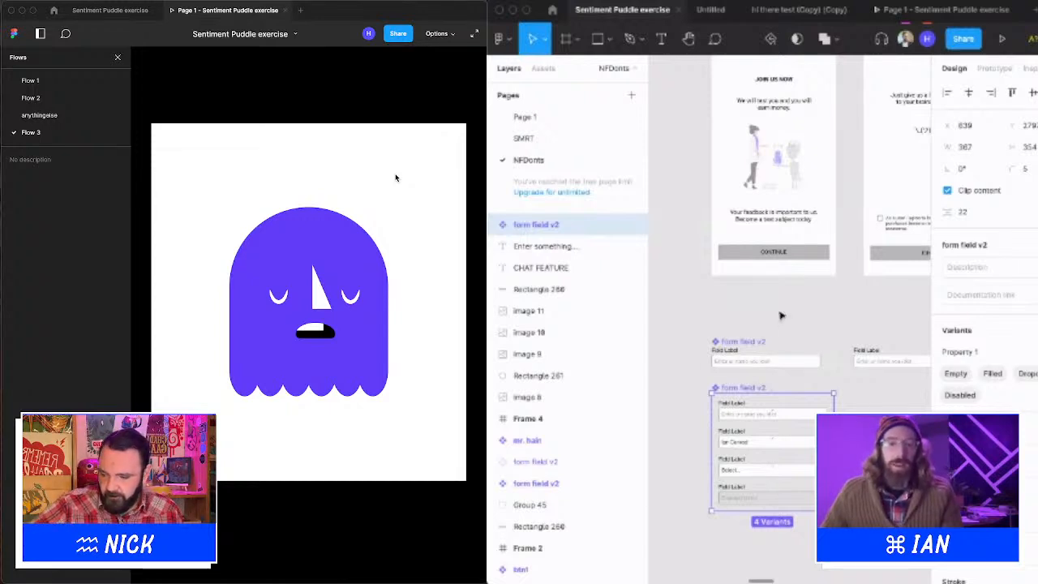
scroll(781, 315, right, 3)
scroll(781, 315, left, 3)
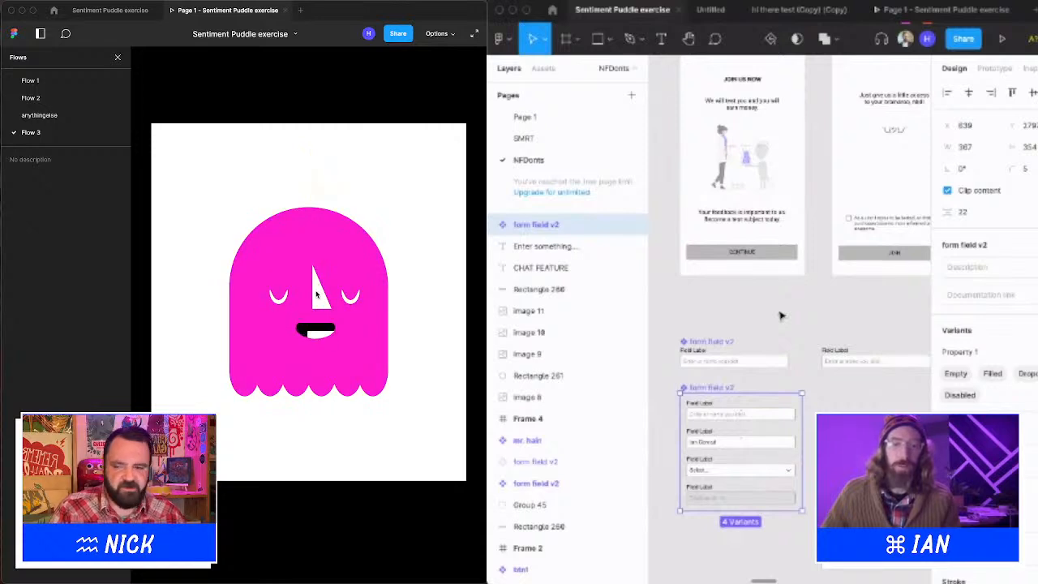
scroll(684, 373, up, 3)
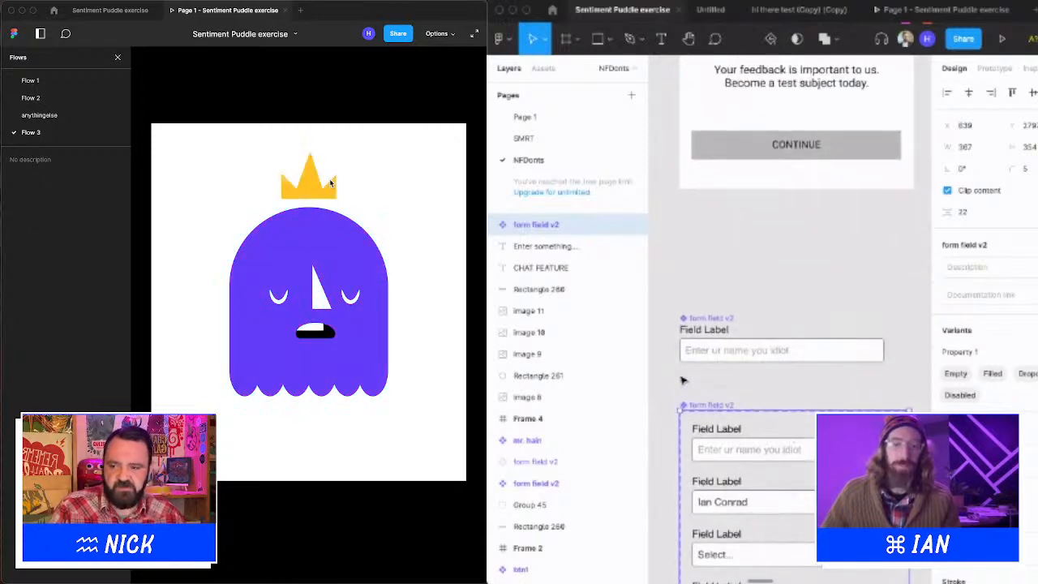
scroll(683, 381, down, 3)
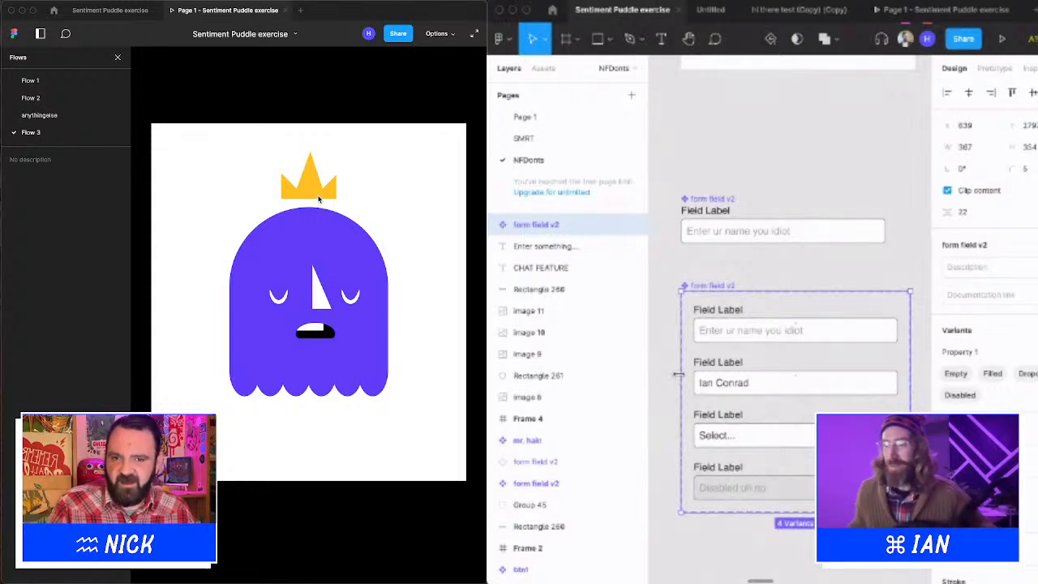
Test the crown and ghost body hover effects in the Flow 3 prototype.
click(321, 203)
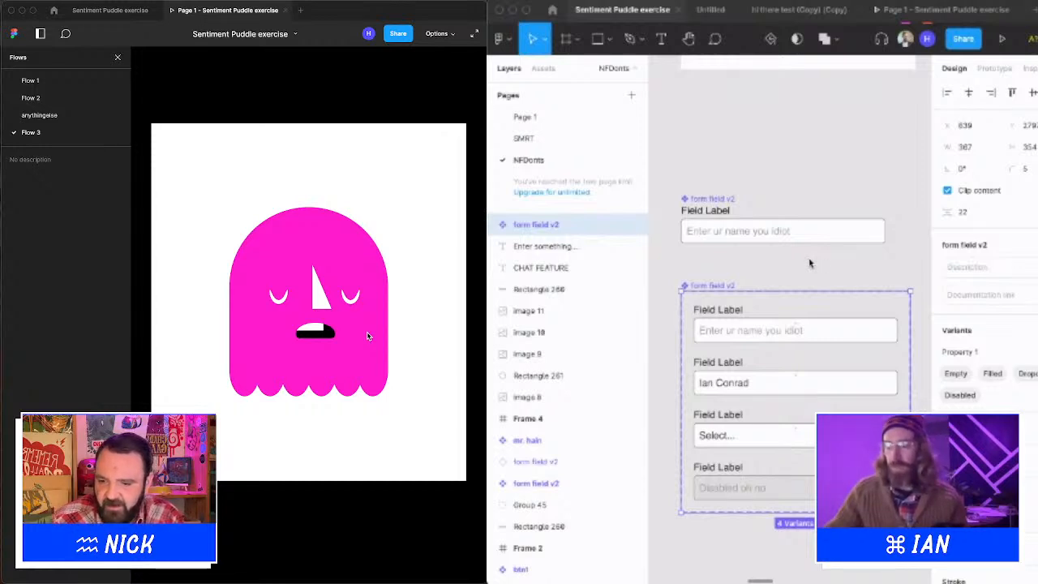
scroll(799, 278, up, 3)
scroll(799, 278, down, 3)
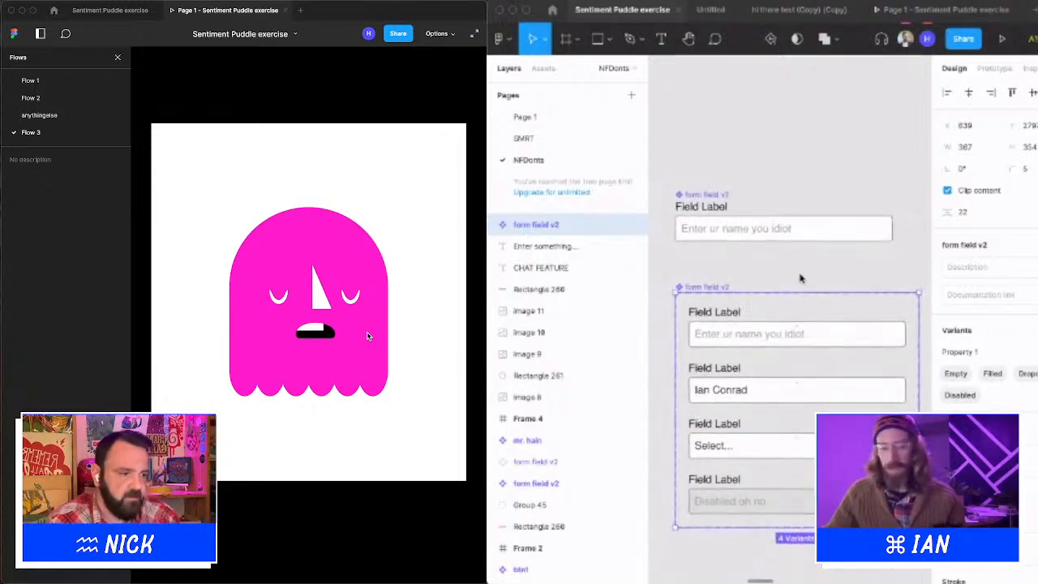
click(368, 336)
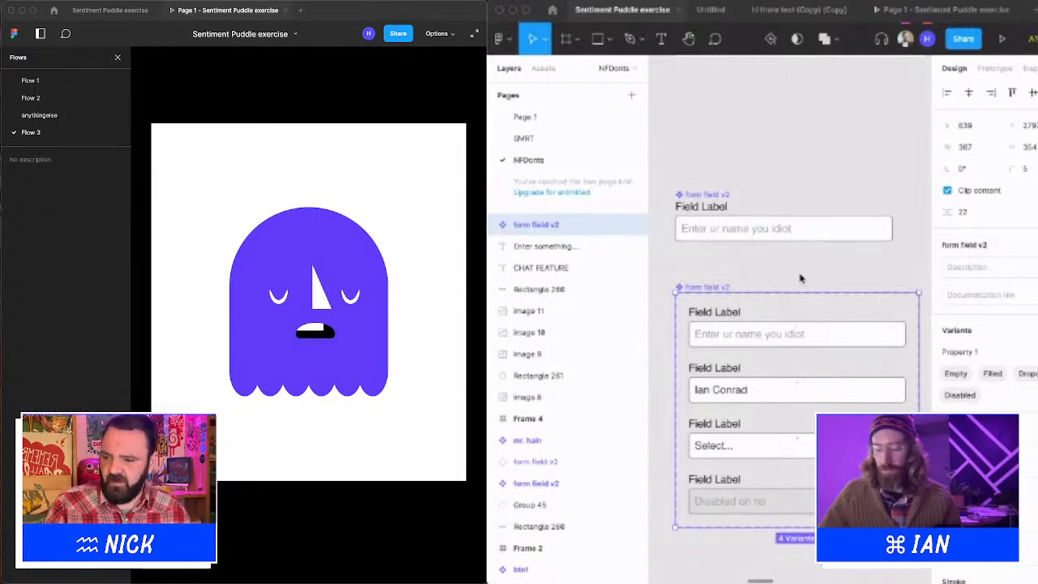
scroll(781, 291, up, 3)
scroll(780, 292, down, 3)
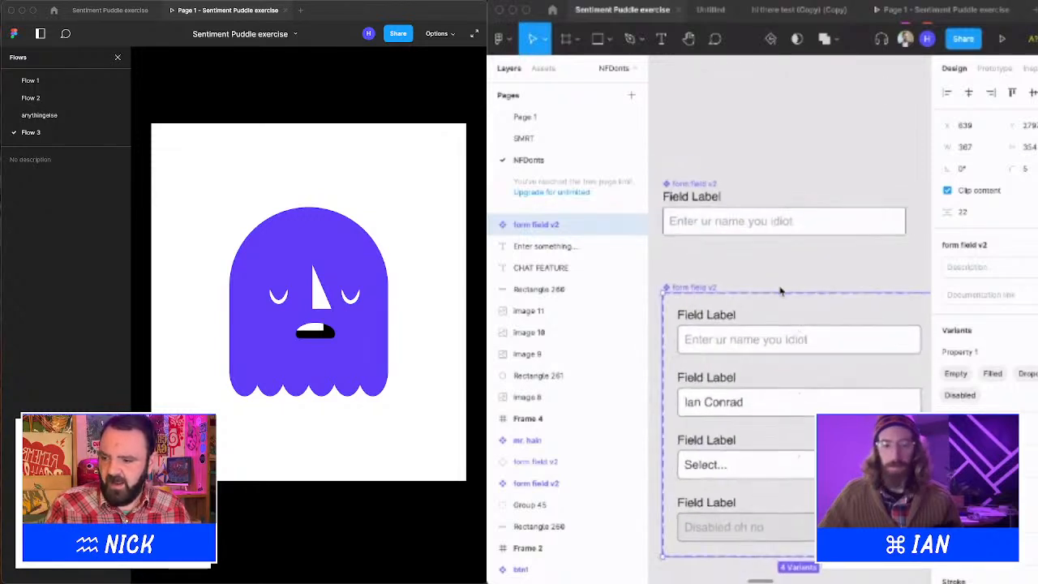
scroll(781, 292, down, 2)
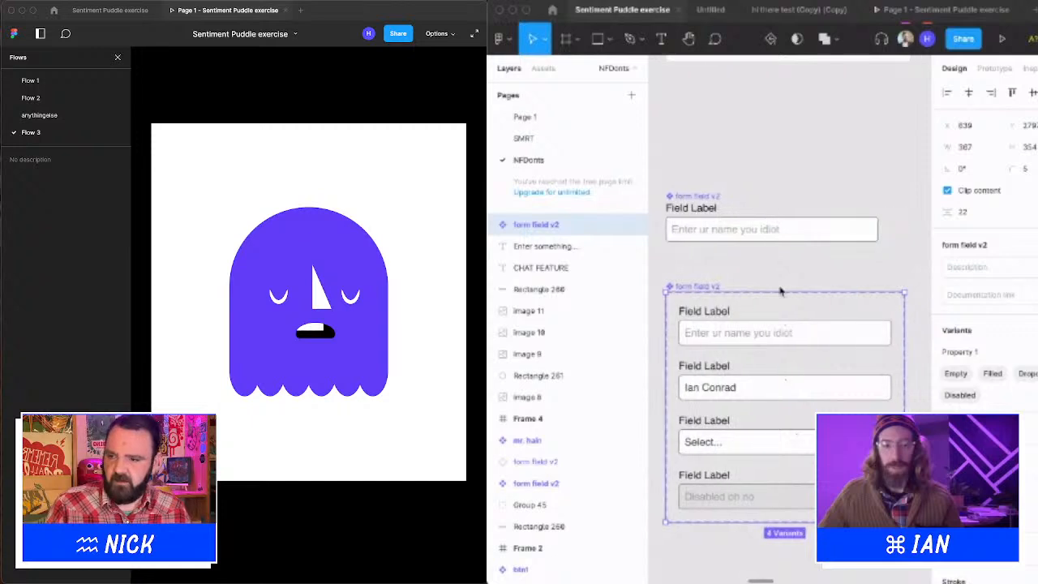
Select the single form field v2 component together with the form field v2 variant set on the NFDonts page.
click(712, 195)
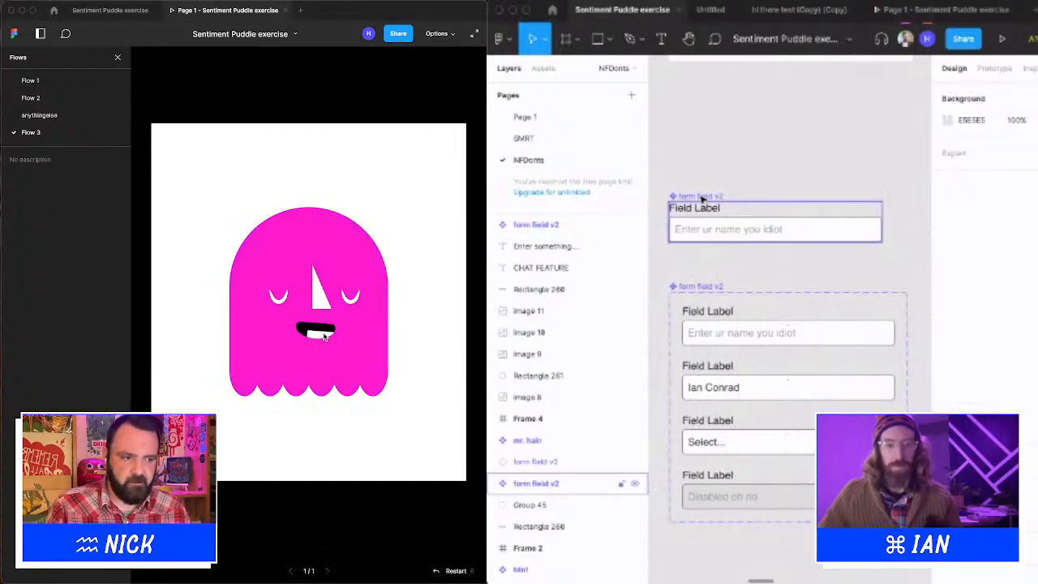
drag(702, 195, 696, 205)
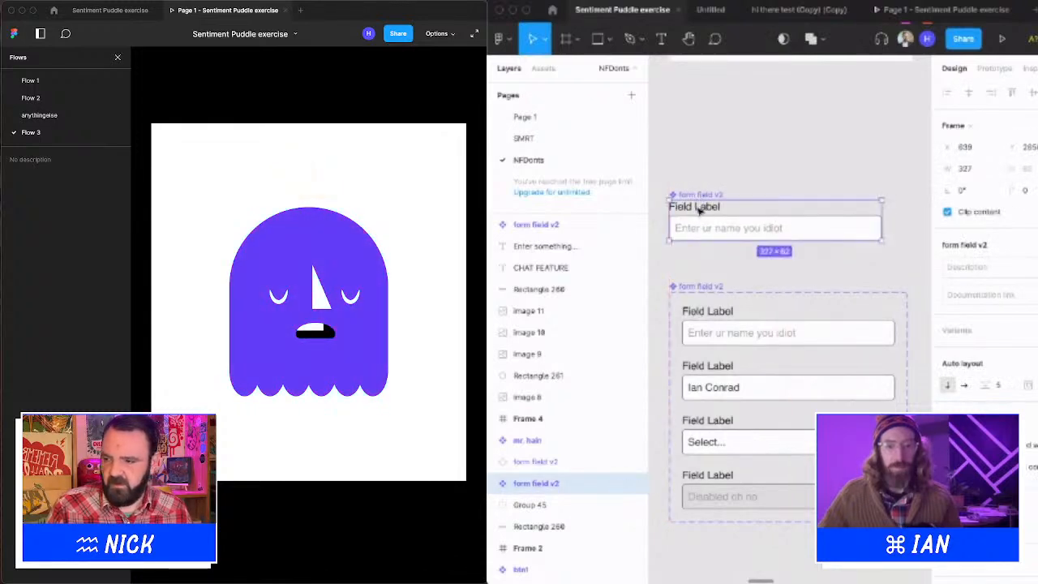
double_click(696, 206)
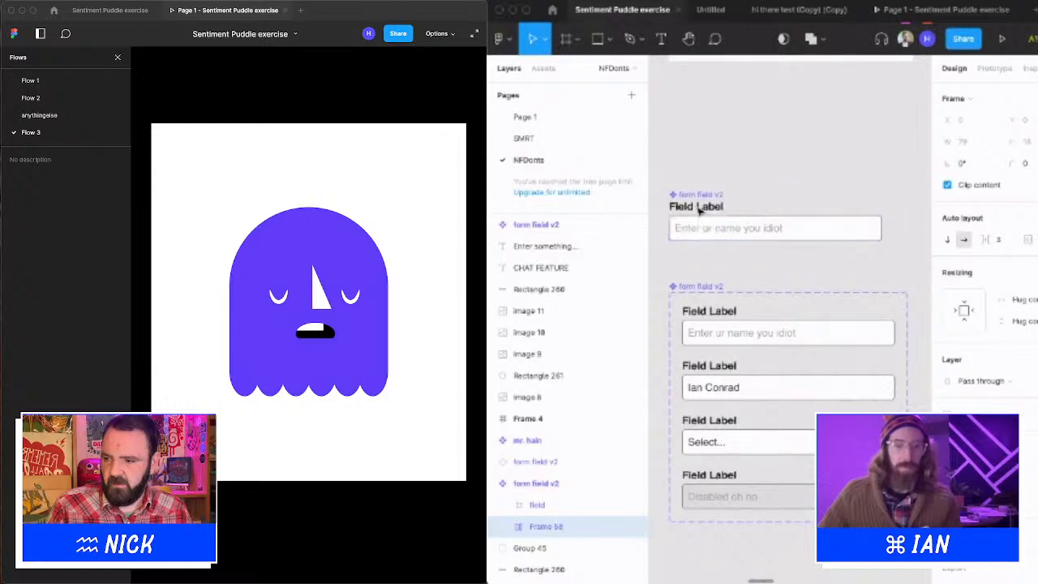
click(698, 209)
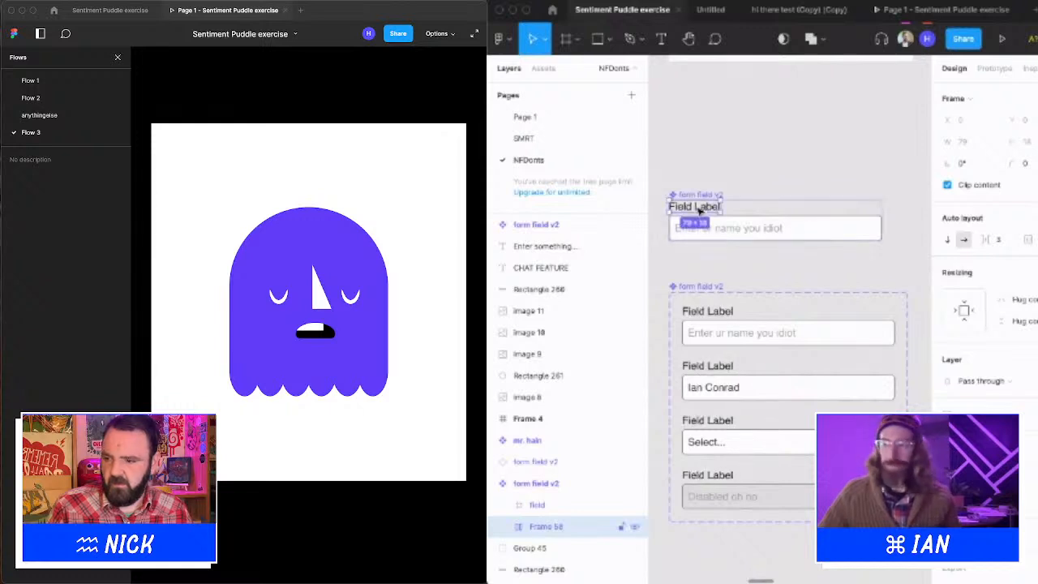
click(724, 170)
click(696, 195)
shift+click(695, 283)
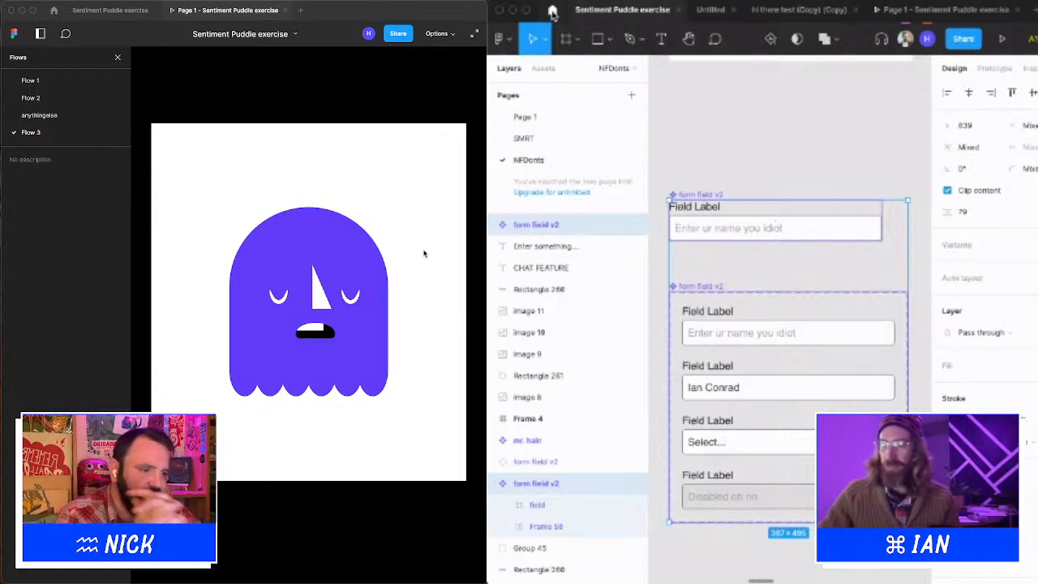
Try the ghost's mouth hover animation in the Flow 3 prototype.
click(327, 339)
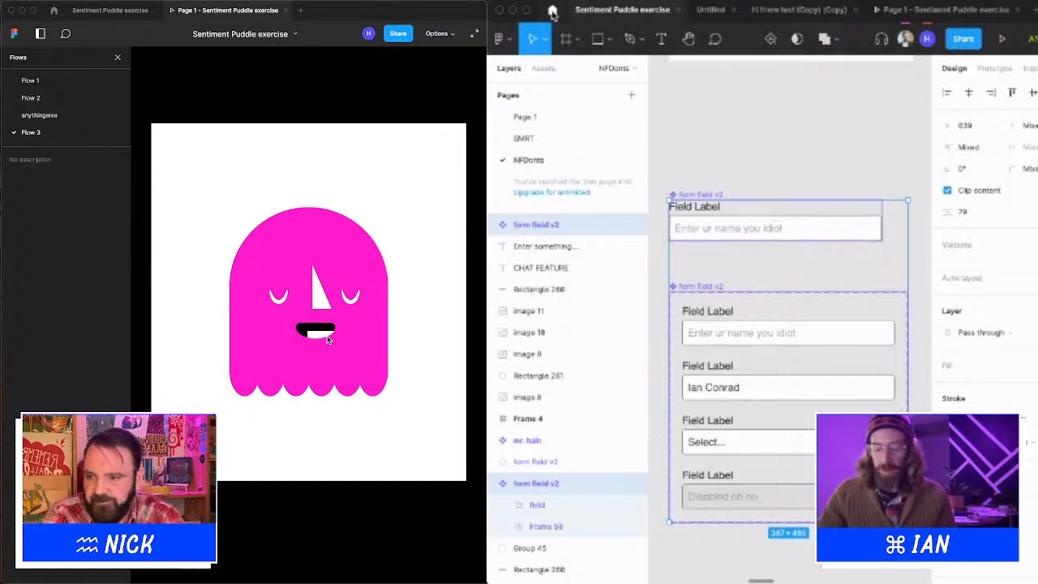
click(314, 335)
click(345, 226)
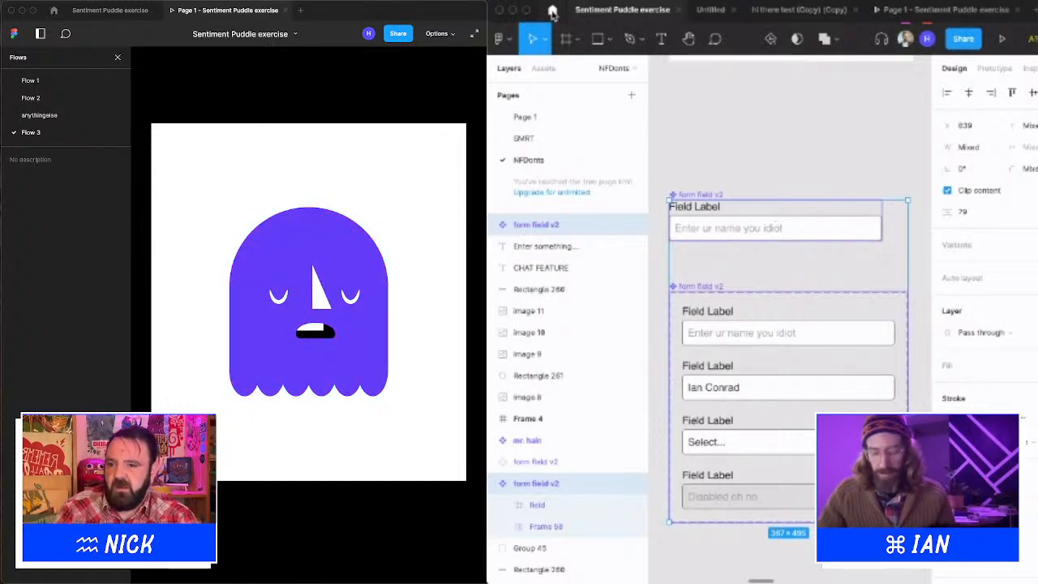
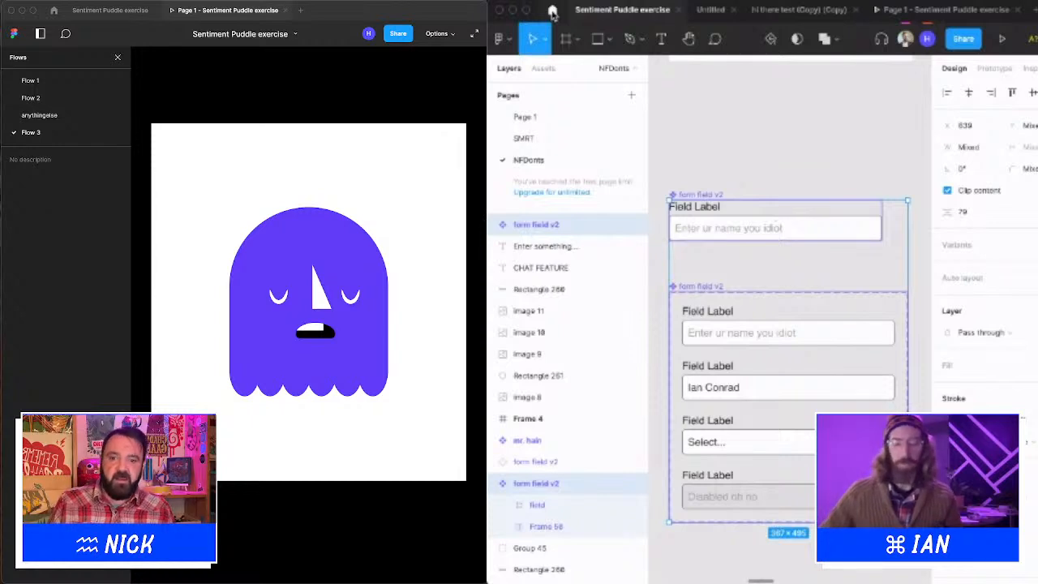
Paste copies of both form field v2 components onto Page 1 and position them in the empty area below the onboarding frames.
click(793, 13)
click(638, 16)
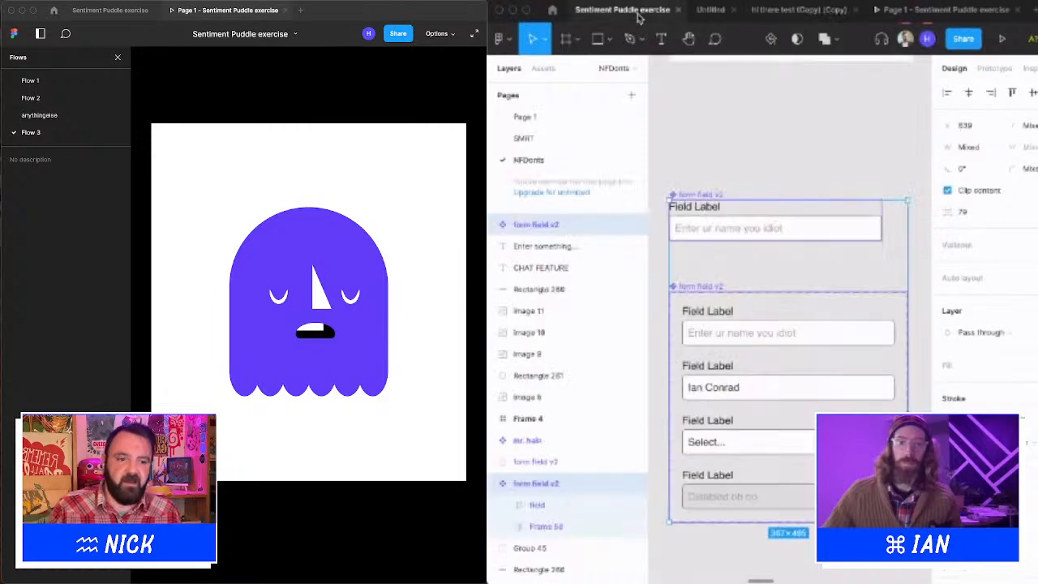
click(525, 119)
scroll(727, 348, up, 1)
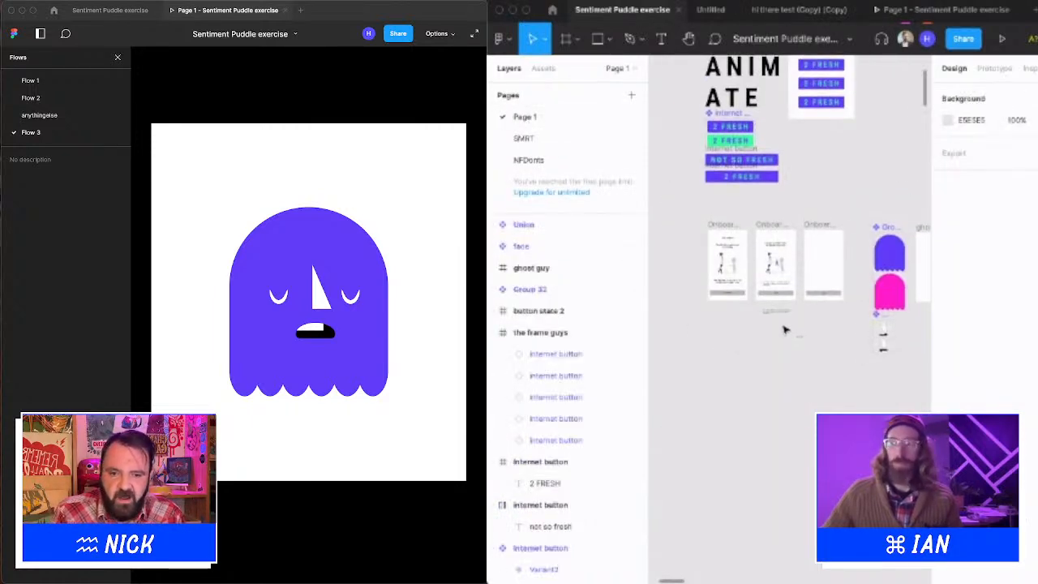
scroll(740, 363, up, 3)
scroll(741, 362, up, 1)
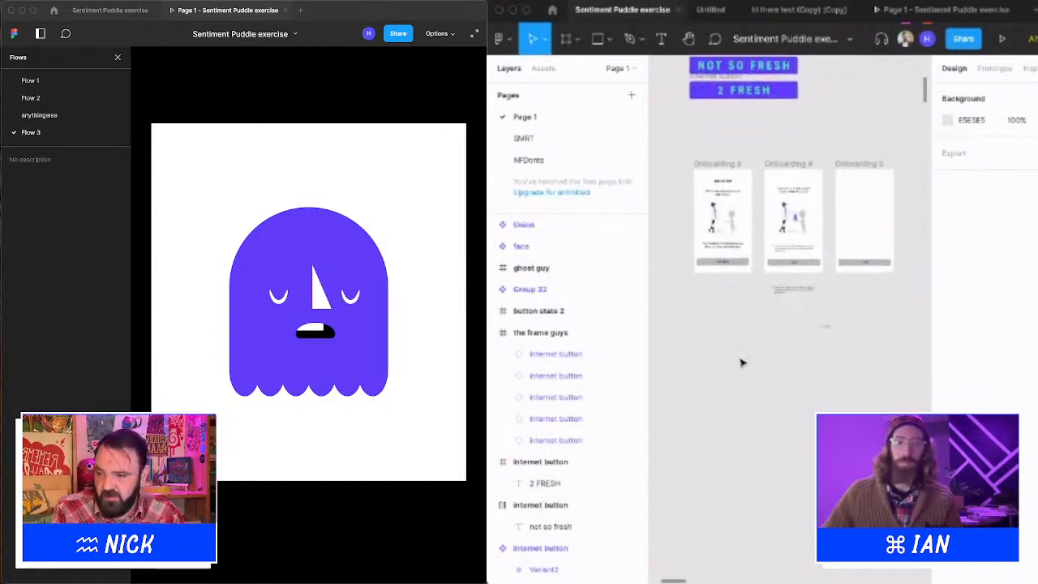
scroll(728, 398, up, 3)
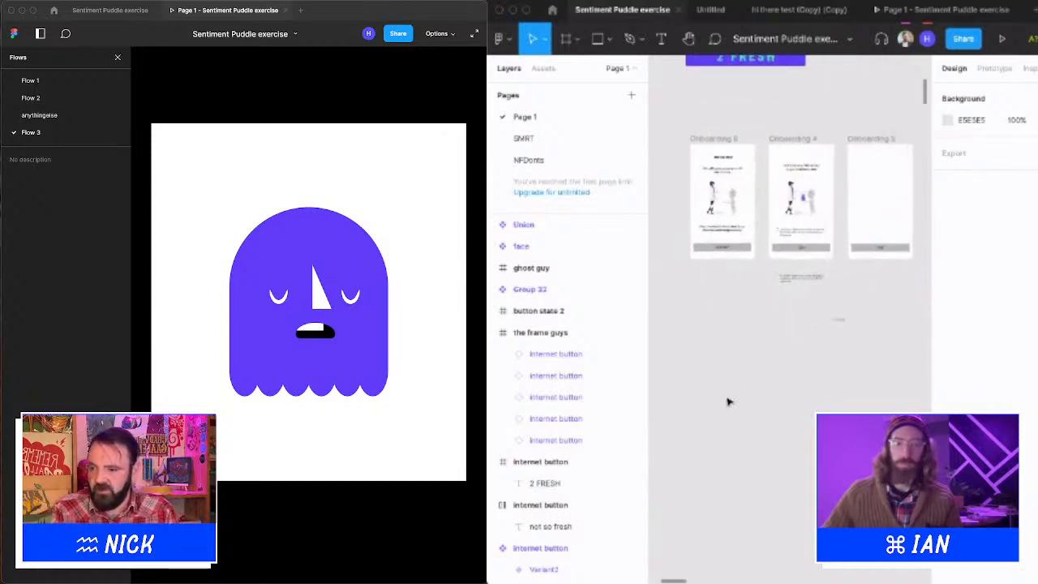
key(super+v)
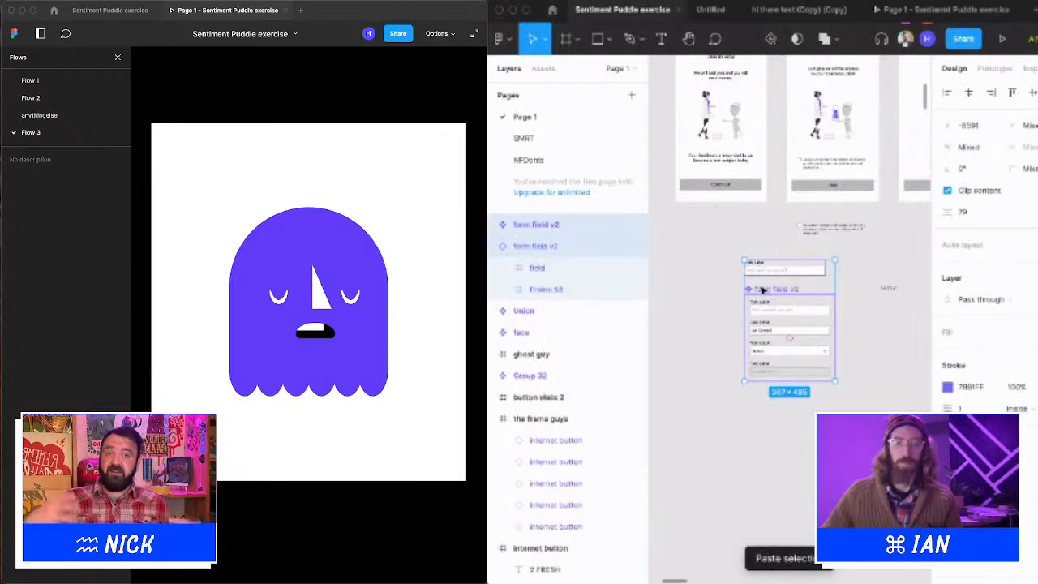
drag(764, 292, 734, 350)
click(735, 283)
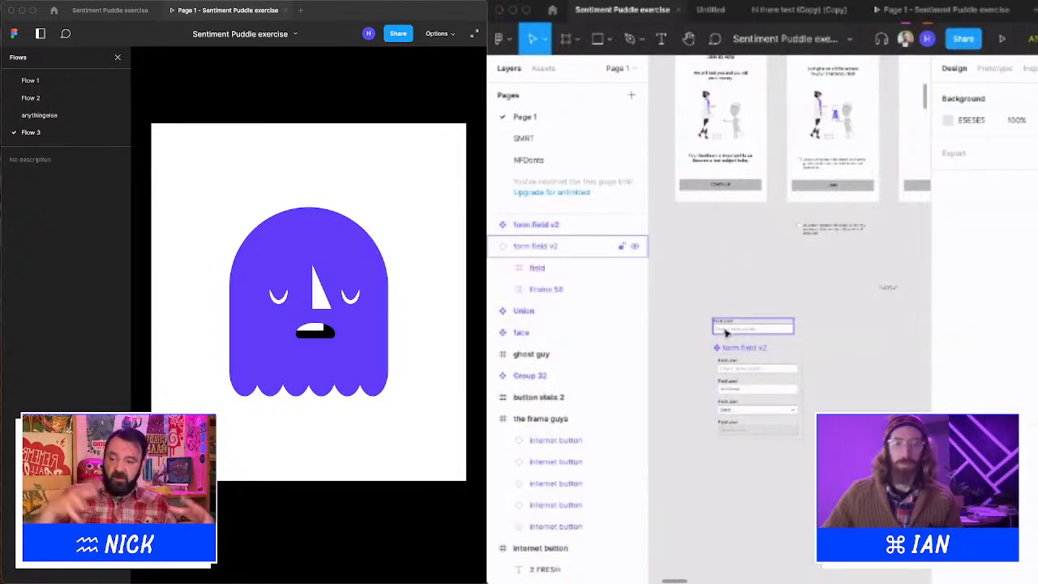
Inspect the pasted form field's label frame and the form field v2 variant set on Page 1.
scroll(727, 324, up, 2)
click(725, 322)
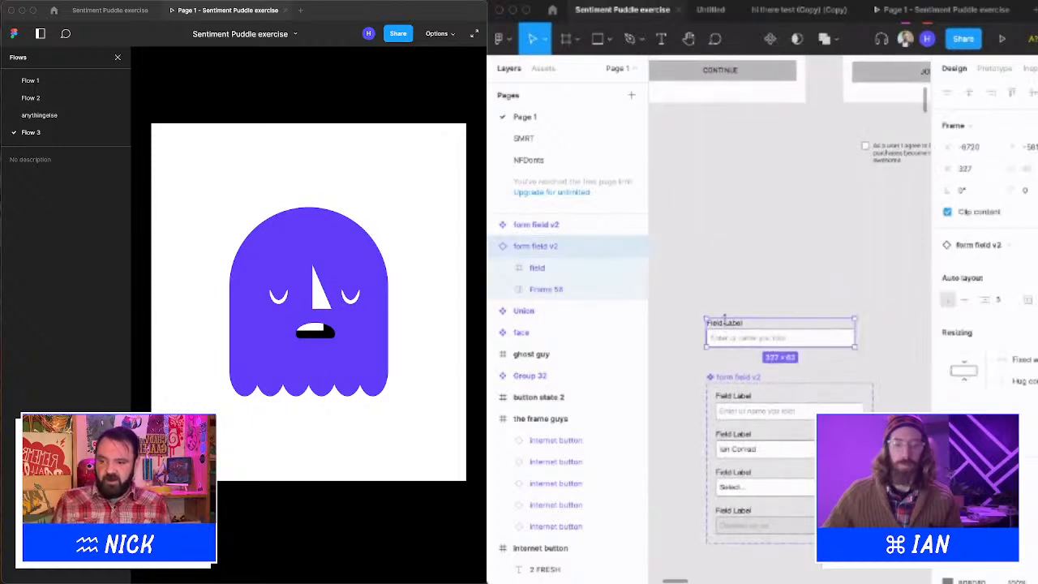
scroll(727, 322, up, 2)
double_click(729, 325)
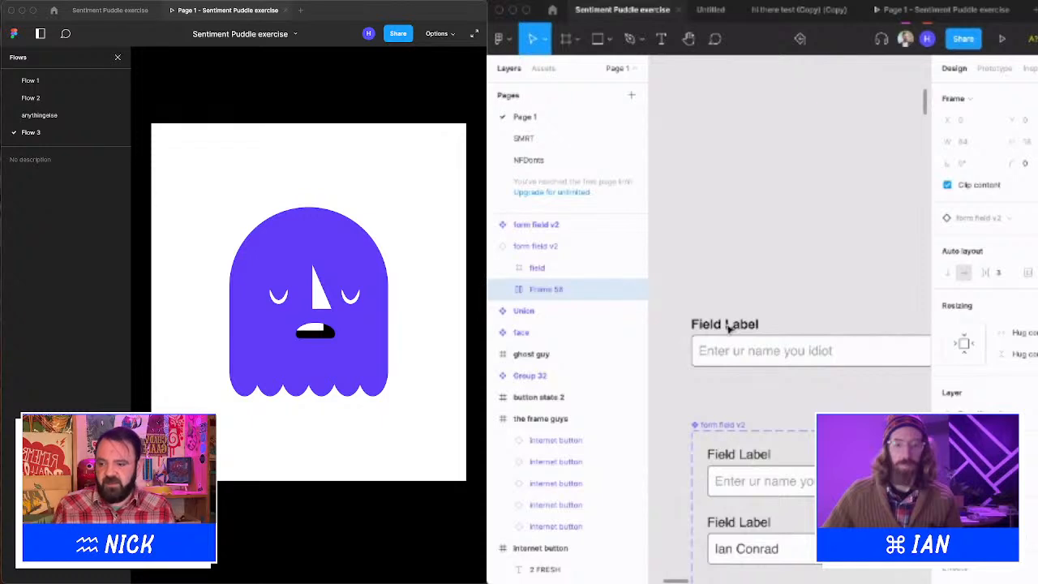
click(738, 240)
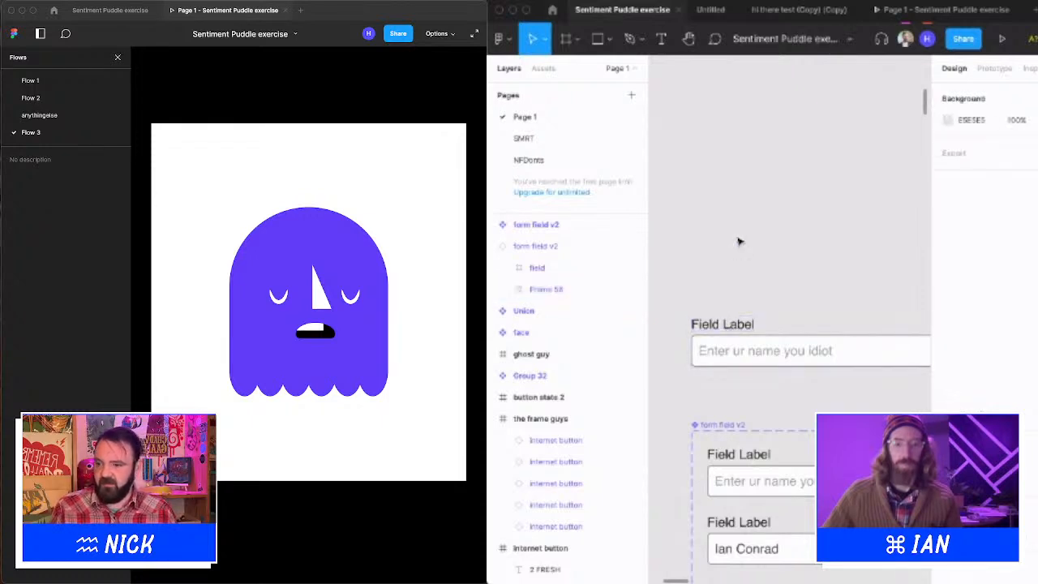
scroll(737, 240, down, 3)
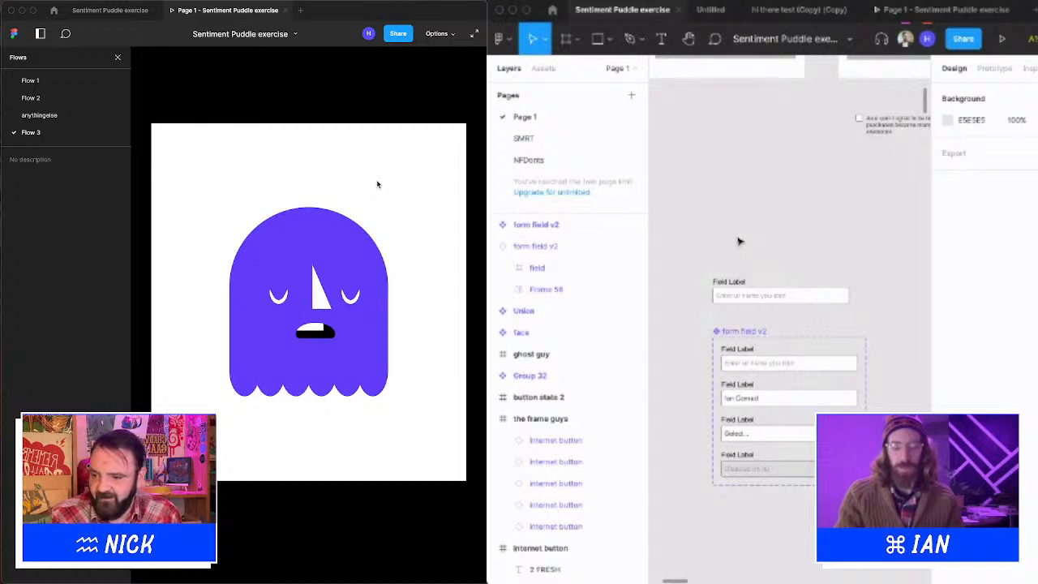
click(746, 331)
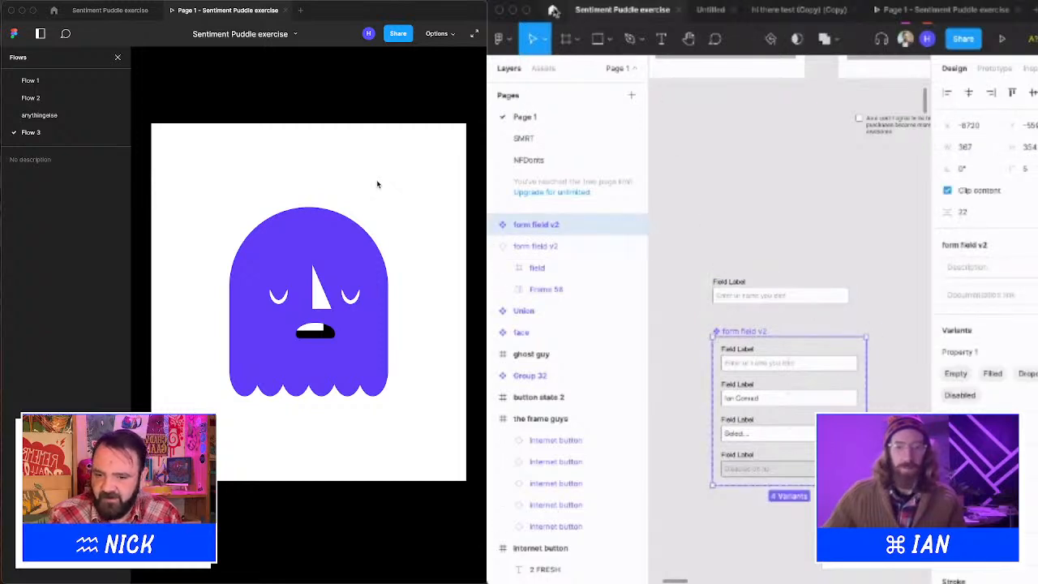
Move the single form field v2 component from the NFDonts page to Page 1.
click(529, 160)
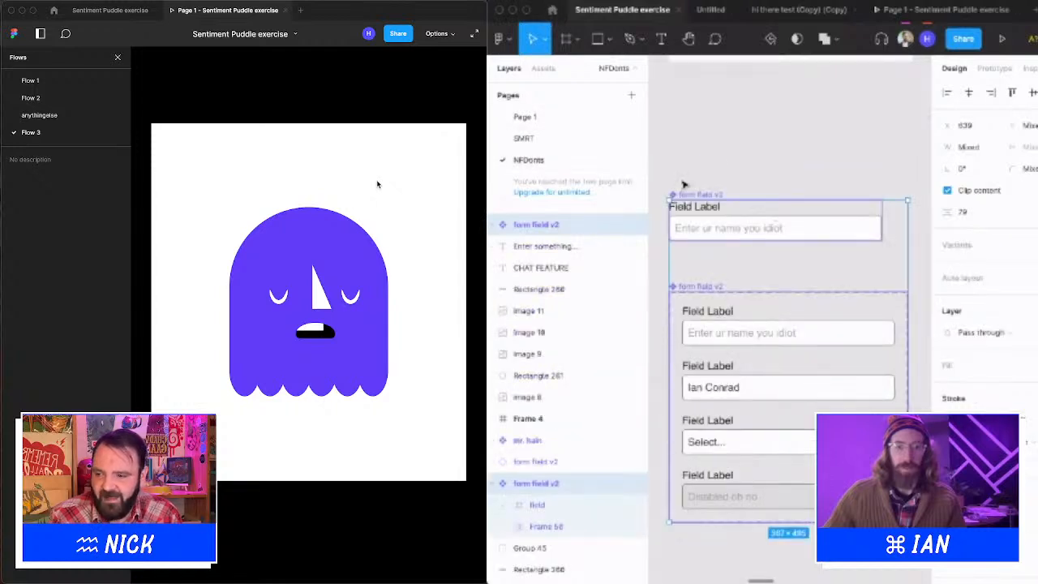
click(683, 191)
right_click(708, 194)
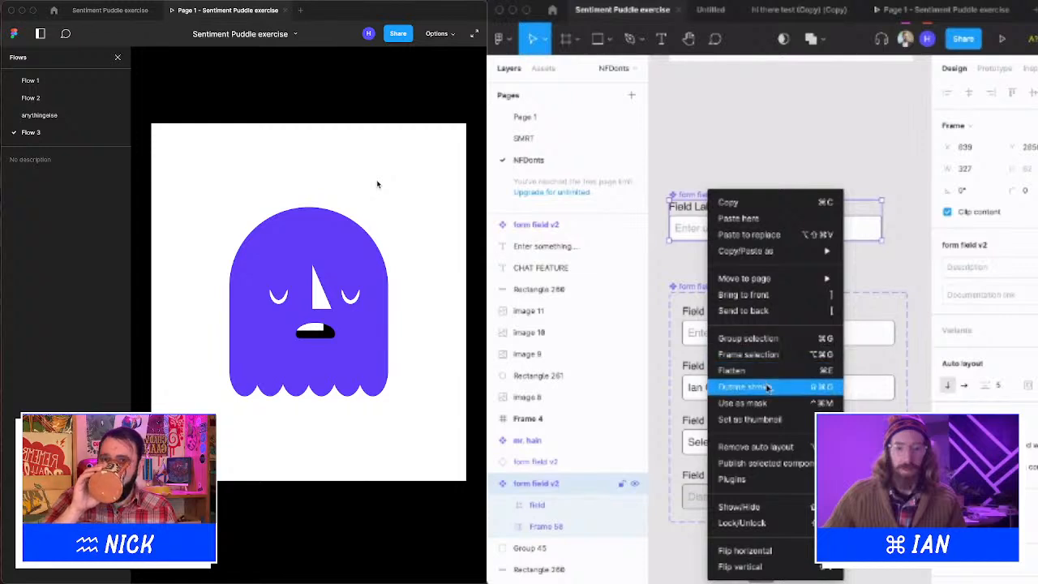
mouse_move(770, 278)
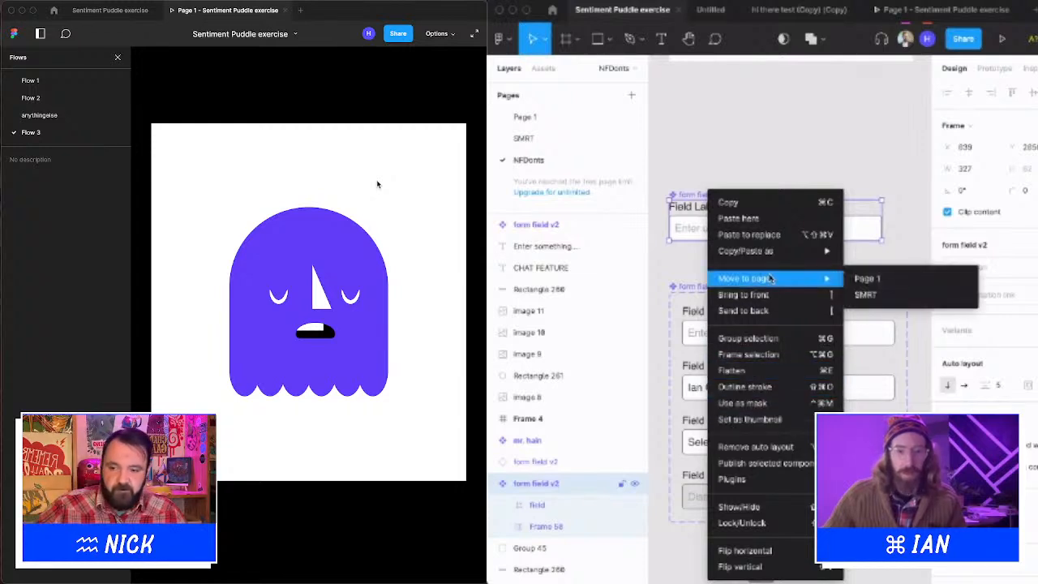
click(871, 279)
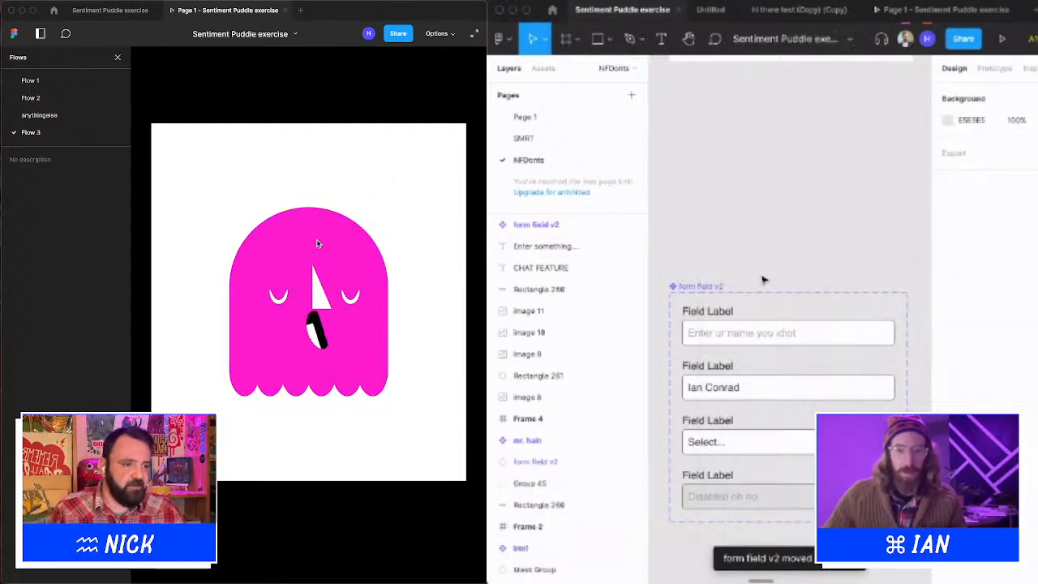
click(711, 286)
right_click(711, 286)
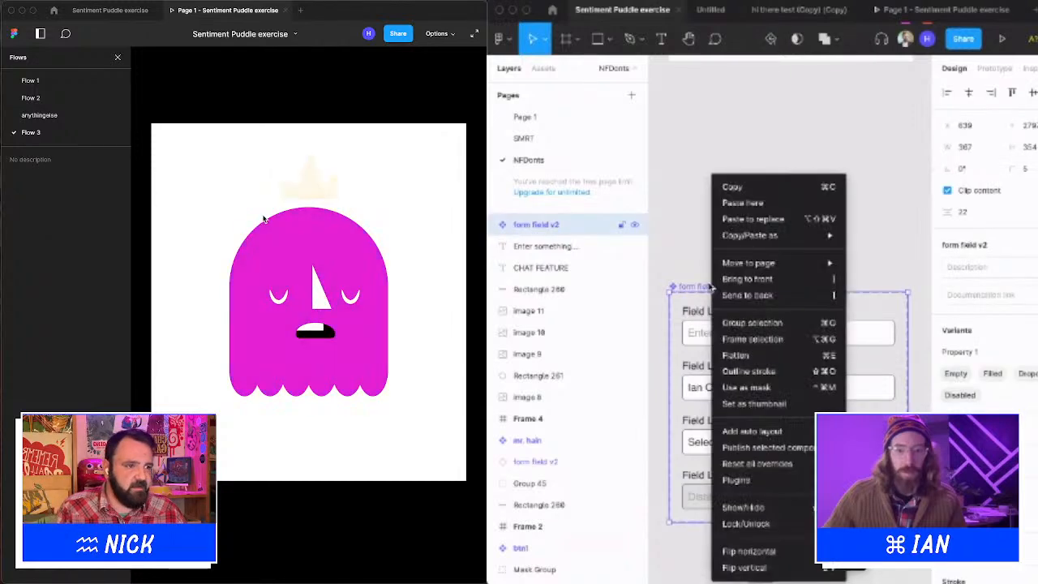
click(685, 234)
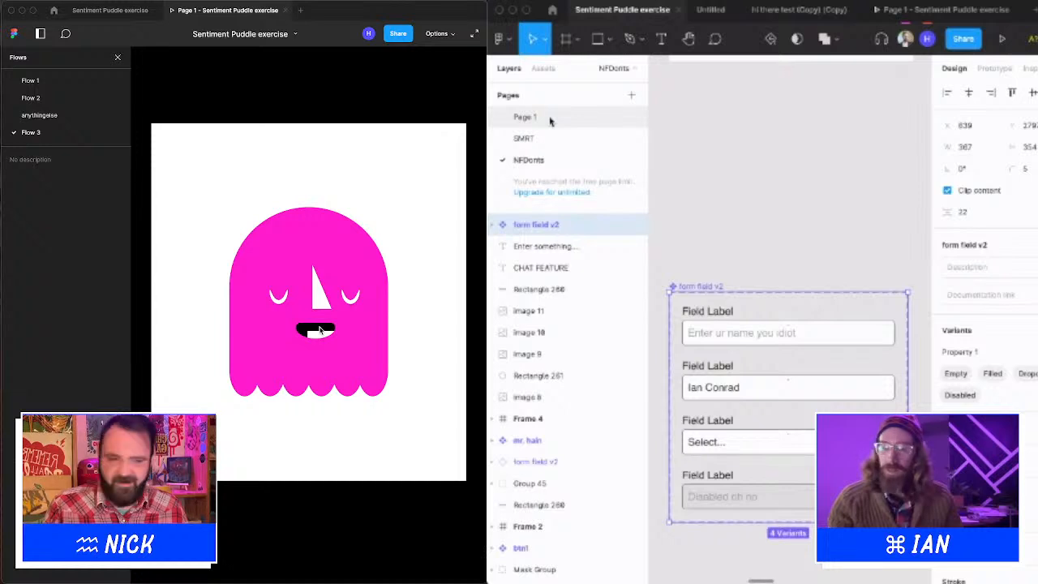
Close the prototype preview and set the Smart animate duration of the ghost face's hover interaction to 10000 ms.
click(320, 330)
click(285, 9)
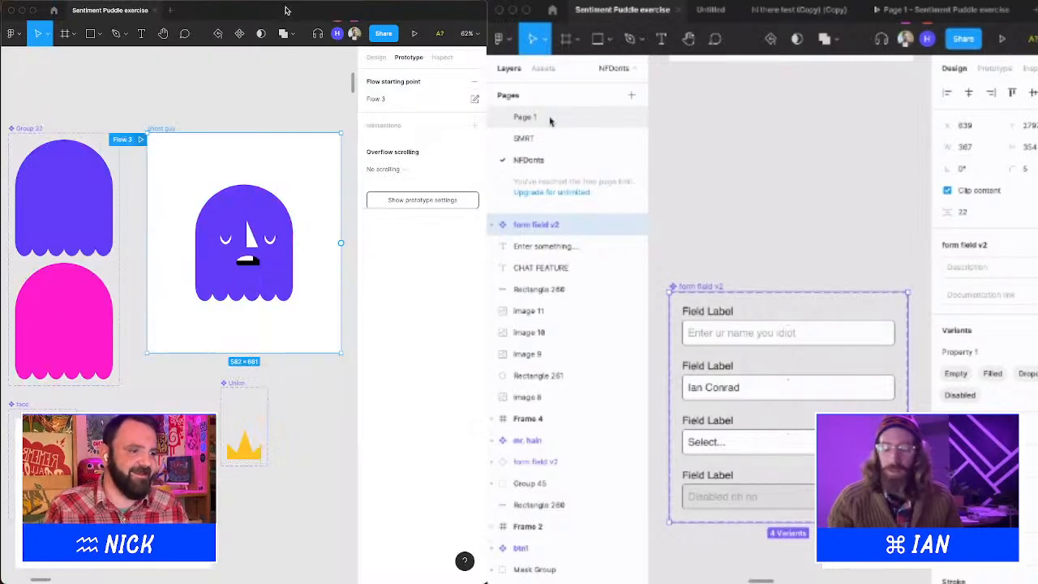
click(235, 258)
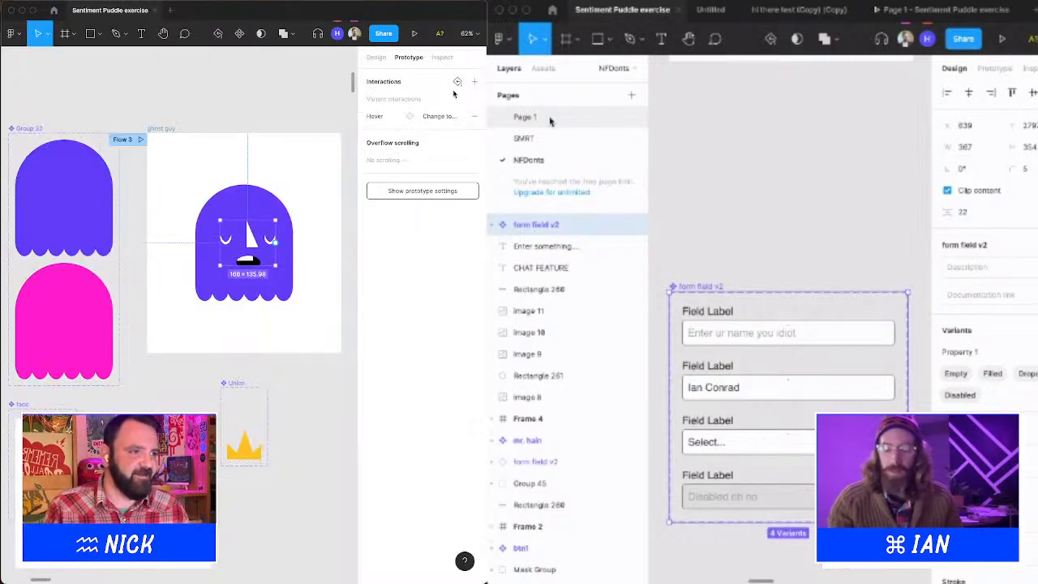
click(399, 117)
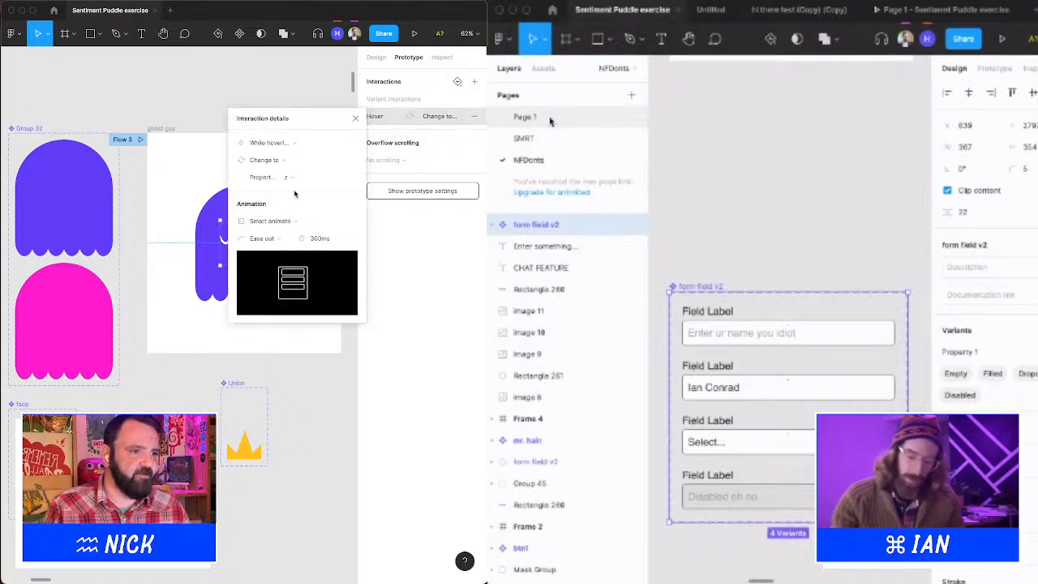
click(317, 241)
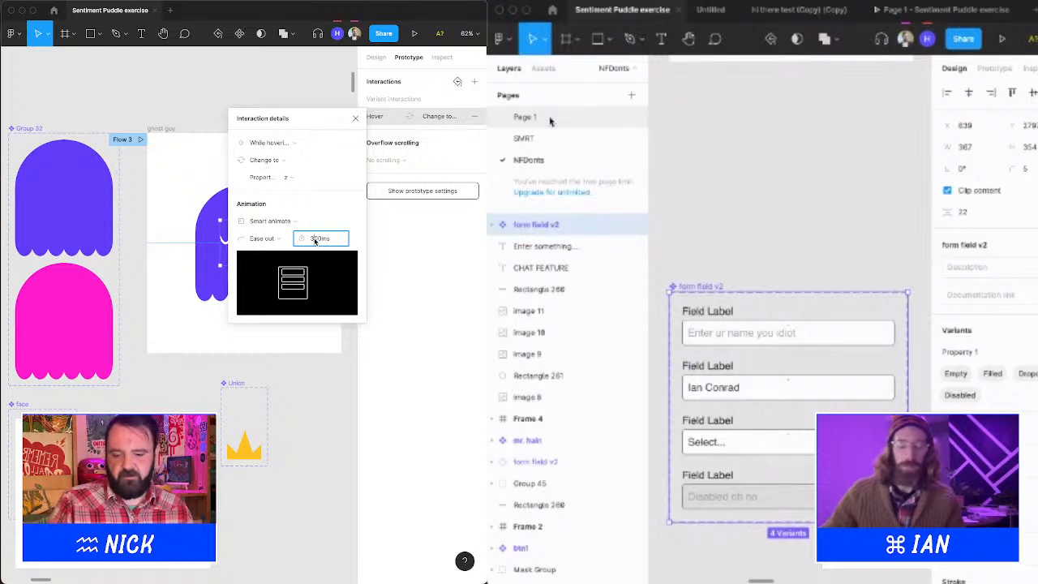
text(0000)
key(Return)
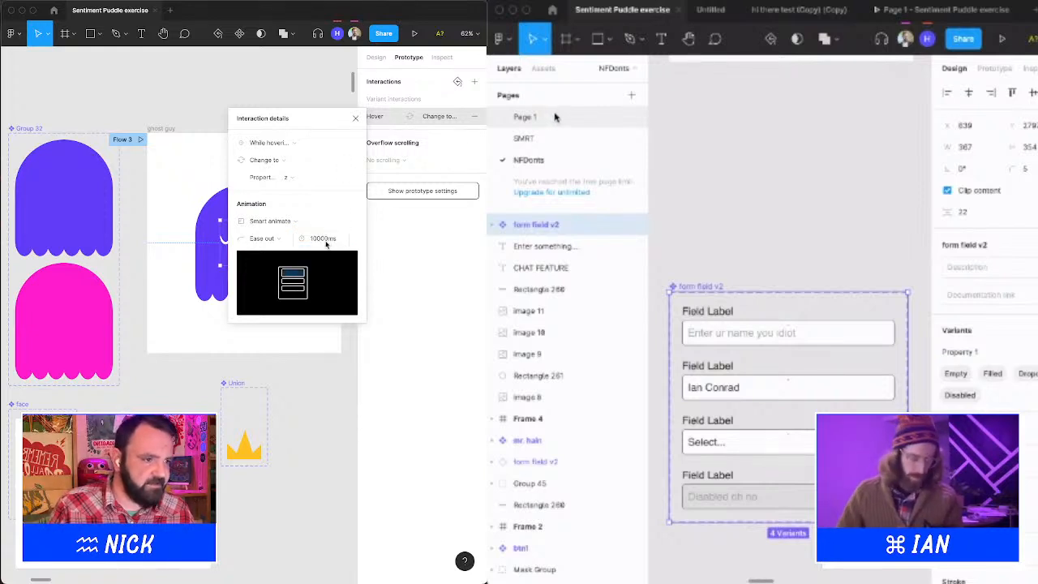
Close the interaction details and preview Flow 3 to test the ghost's hover animations.
click(356, 118)
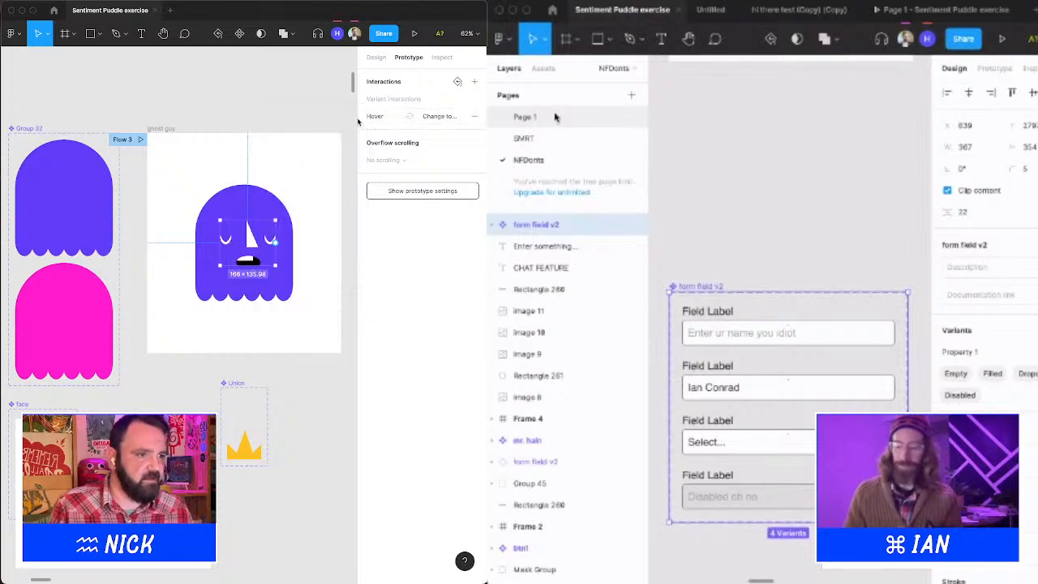
click(141, 139)
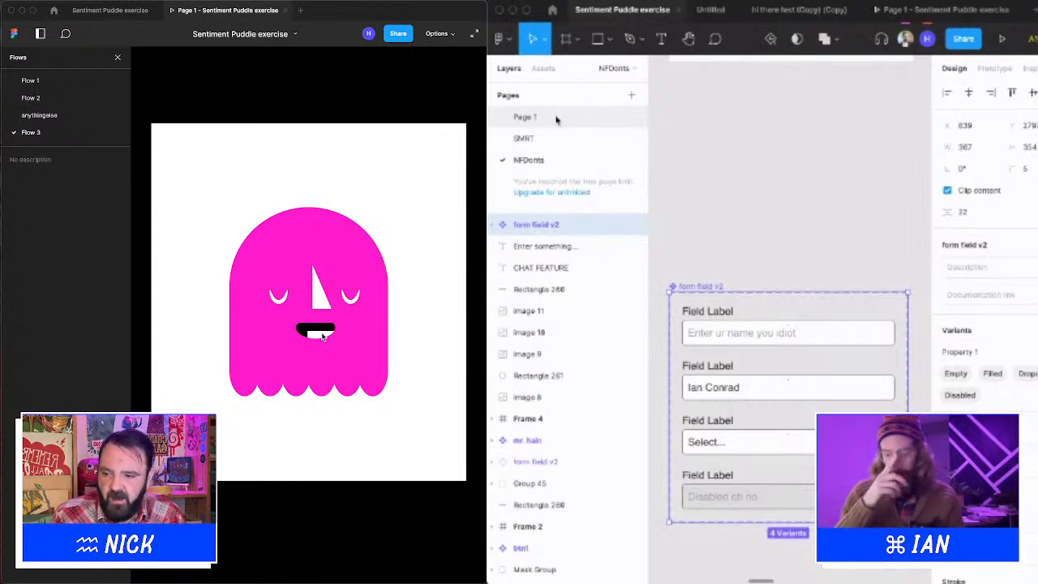
scroll(791, 197, down, 5)
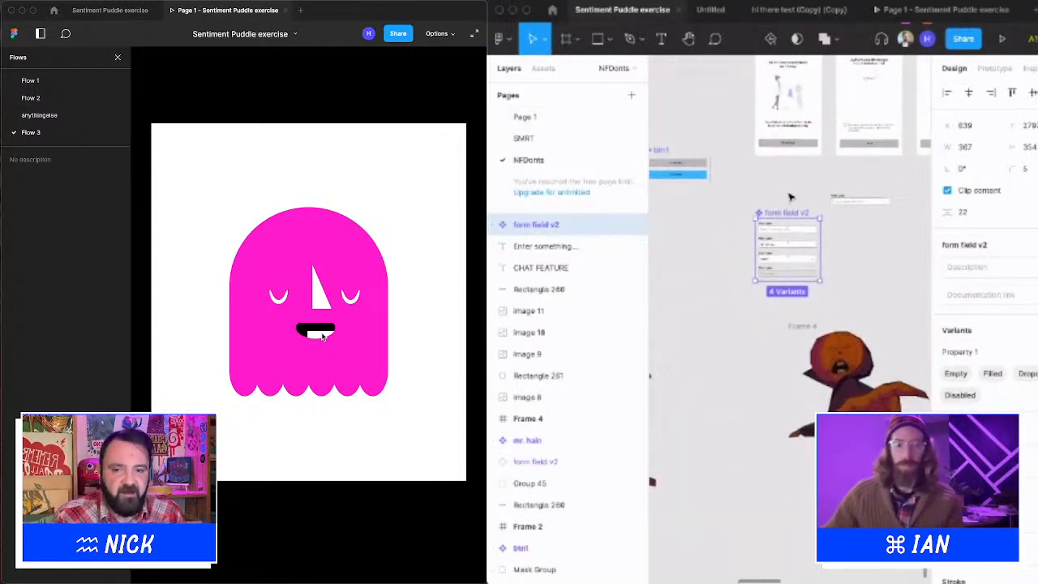
Inspect the mr. hain variant set and its Default variant on the NFDonts page, and close the Flow 3 preview.
scroll(790, 197, down, 3)
scroll(791, 197, left, 3)
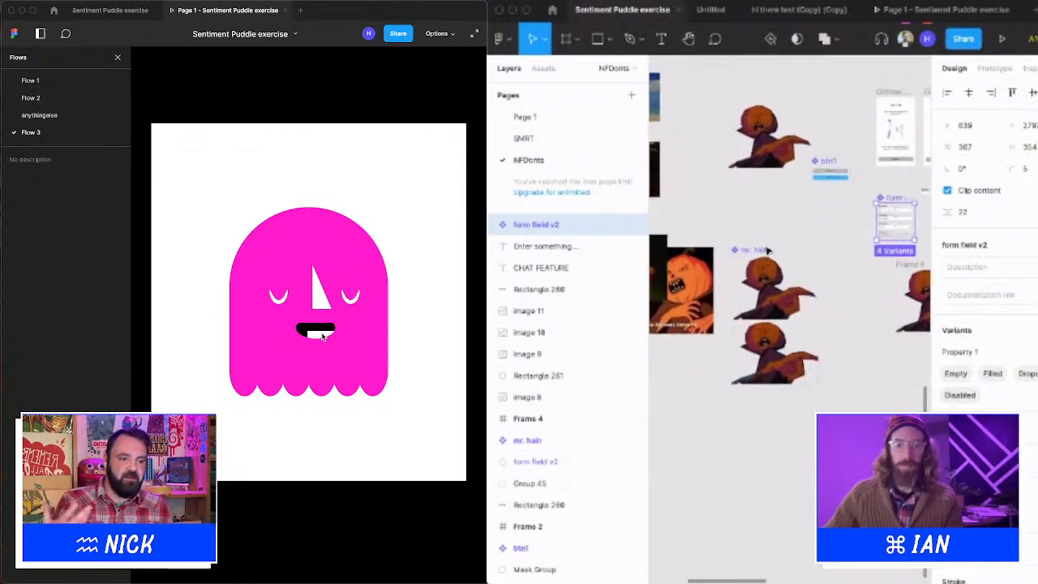
scroll(737, 260, up, 5)
click(713, 265)
scroll(762, 197, down, 5)
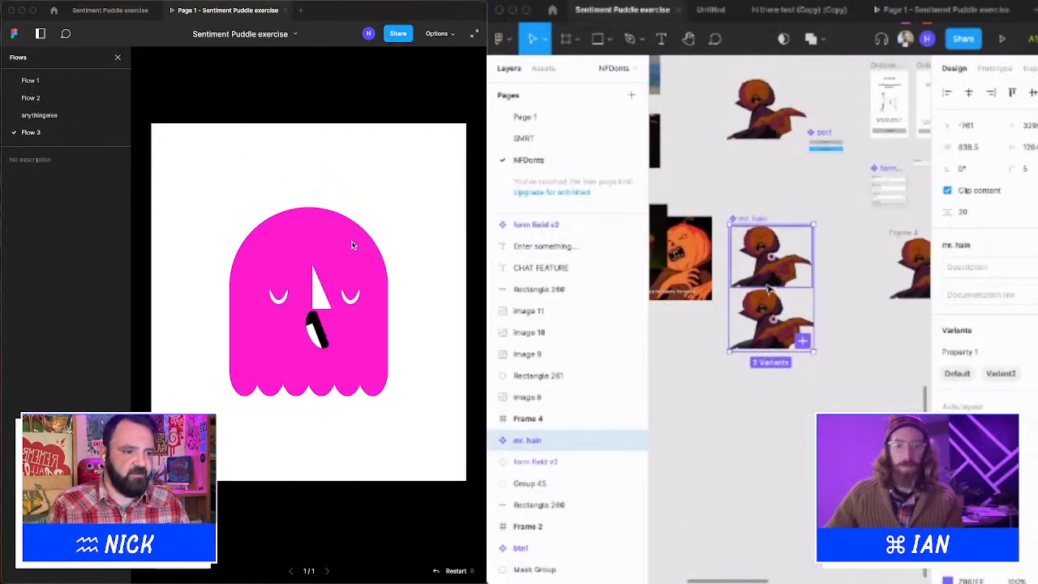
scroll(766, 286, up, 4)
scroll(768, 287, down, 5)
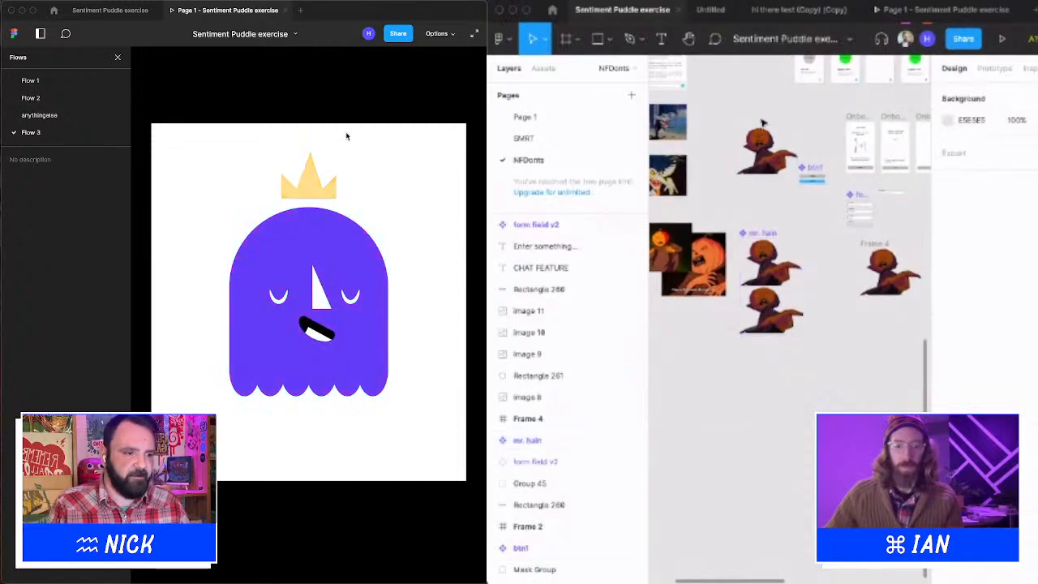
click(760, 142)
click(770, 275)
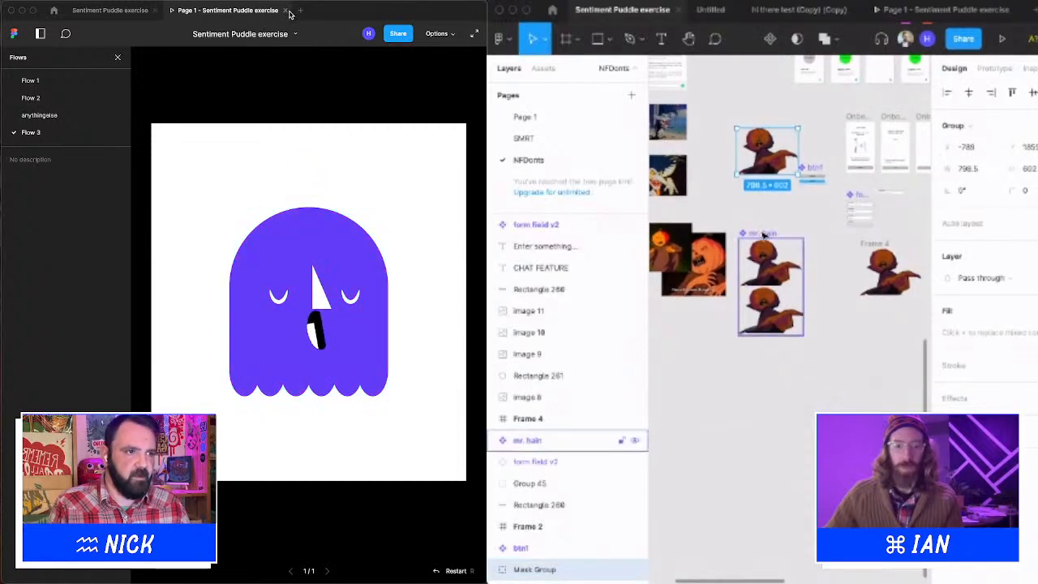
click(286, 11)
scroll(778, 280, up, 3)
click(780, 277)
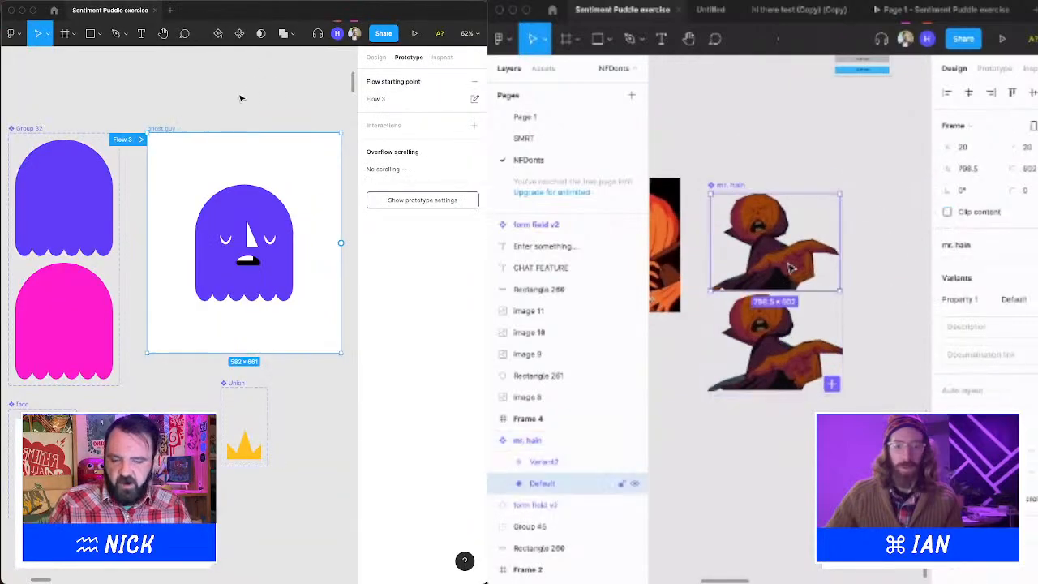
Switch from the NFDonts page to Page 1 and look over the ghost frames, the form field v2 variant set and their surroundings.
click(240, 100)
key(super+minus)
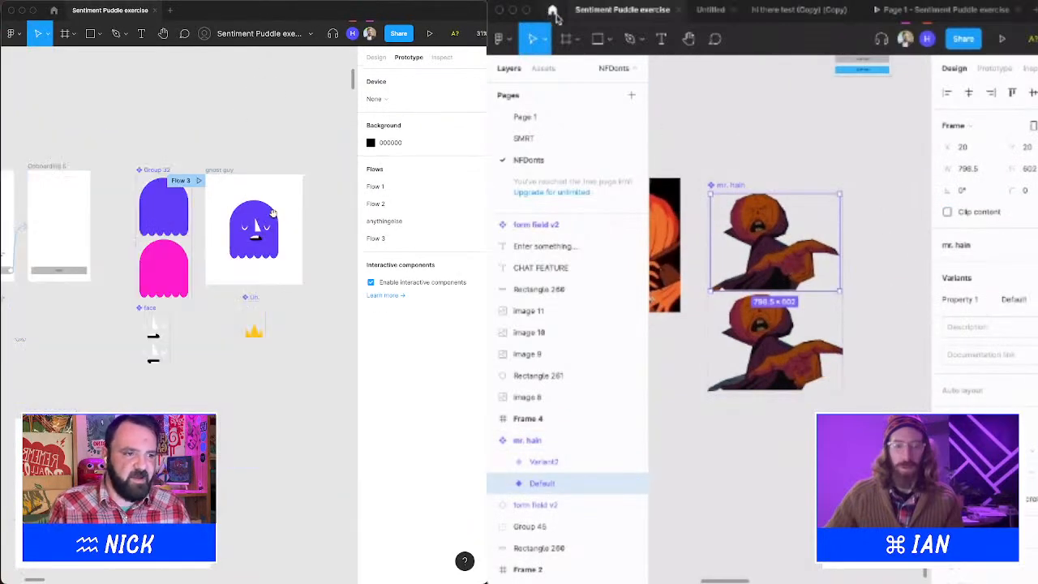
drag(262, 220, 166, 209)
click(533, 118)
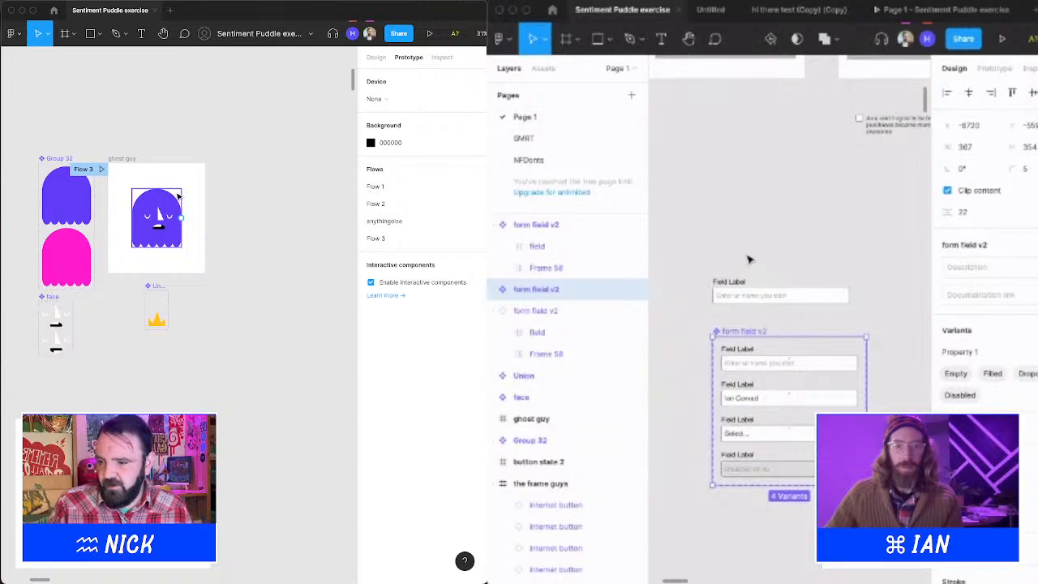
scroll(750, 267, down, 5)
scroll(751, 268, down, 2)
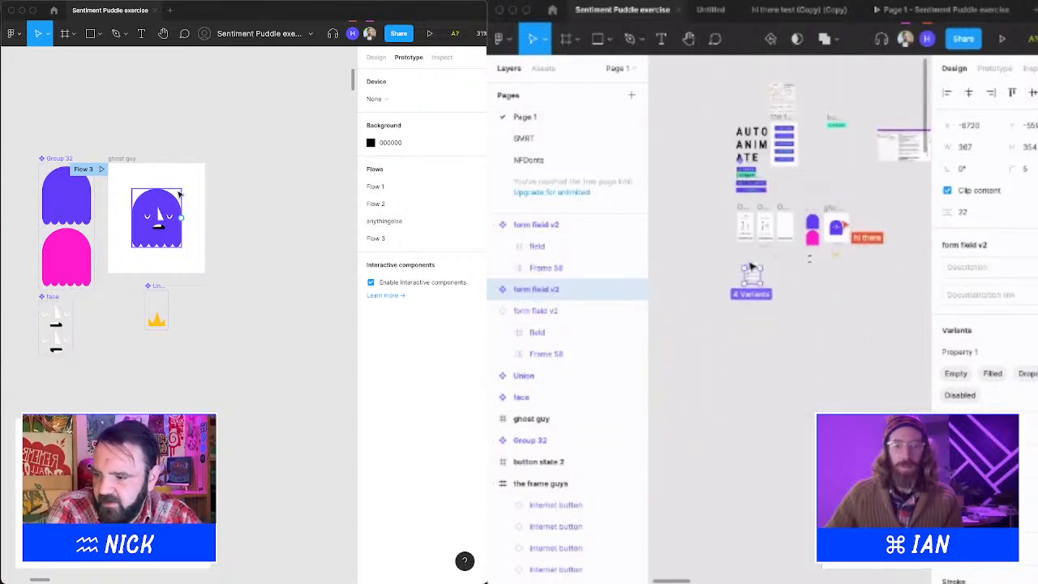
scroll(750, 268, down, 2)
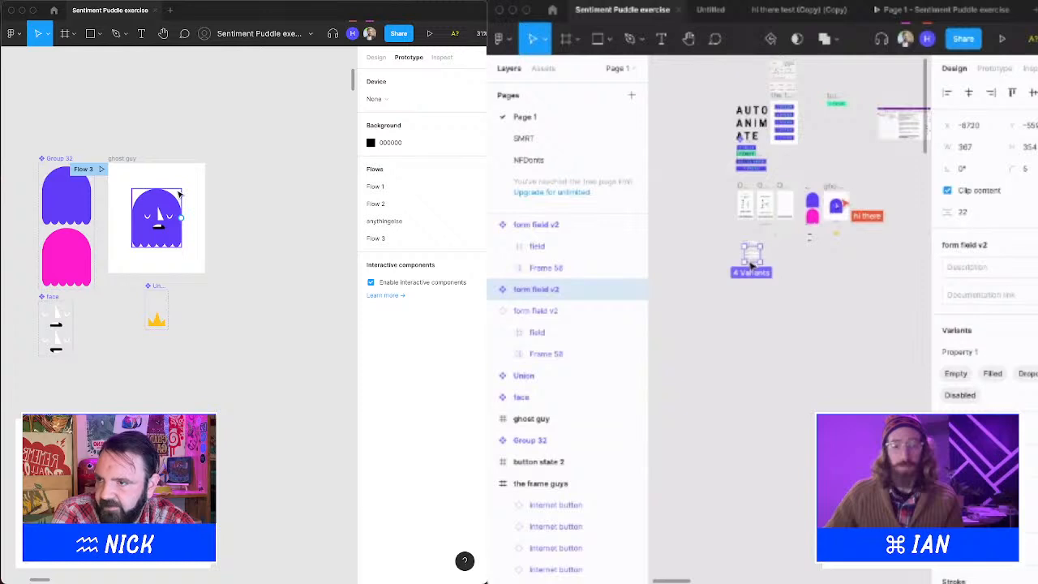
scroll(752, 265, up, 2)
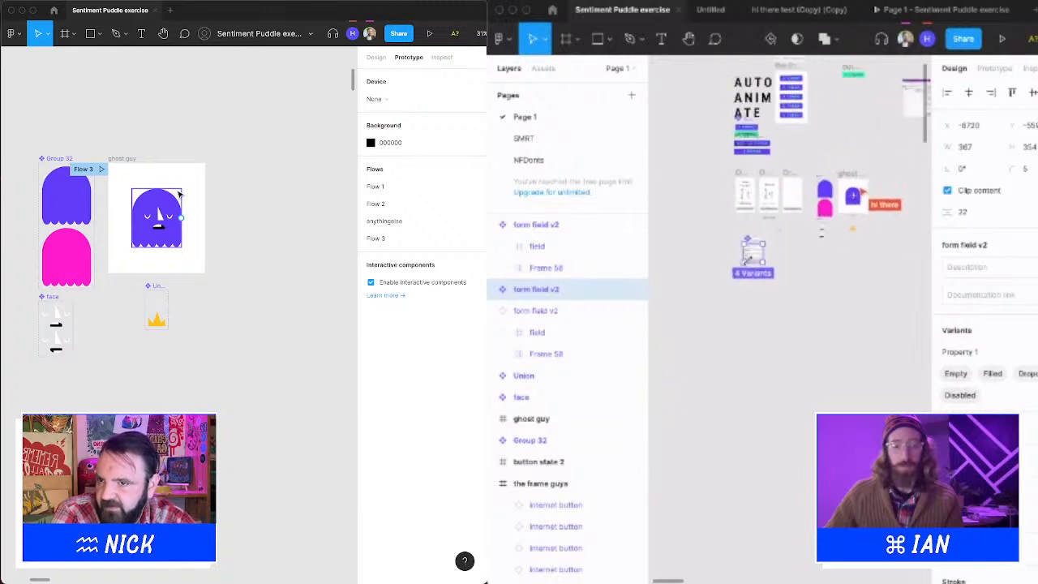
scroll(750, 260, up, 2)
scroll(751, 266, right, 3)
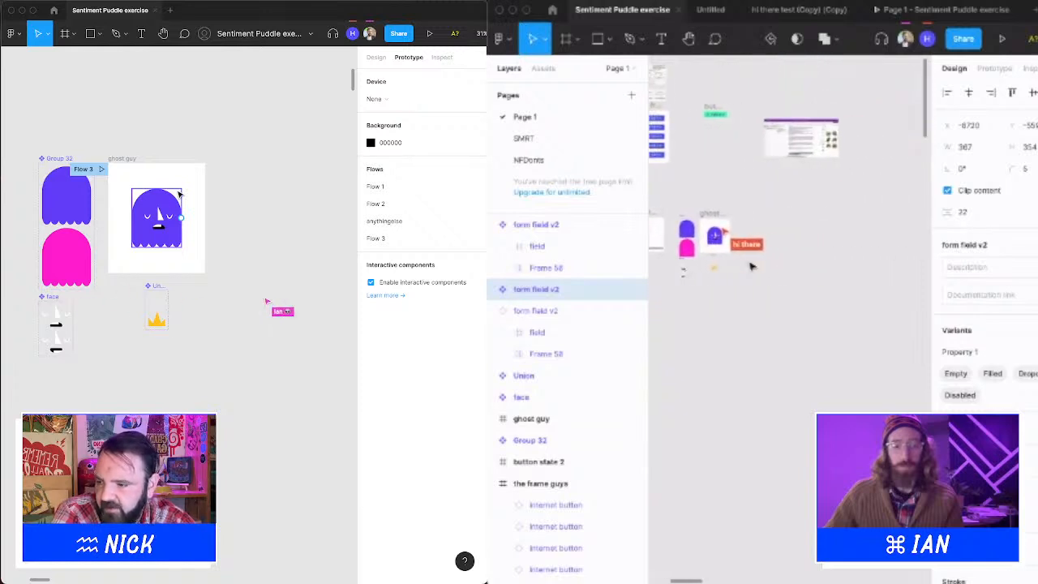
scroll(751, 266, down, 5)
scroll(751, 266, up, 6)
scroll(752, 266, left, 3)
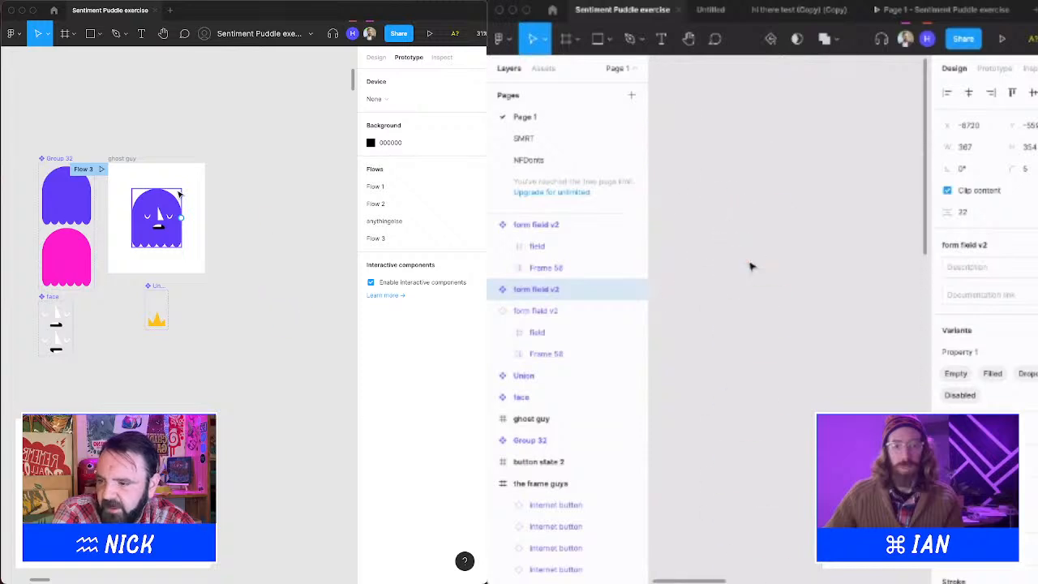
scroll(751, 266, down, 10)
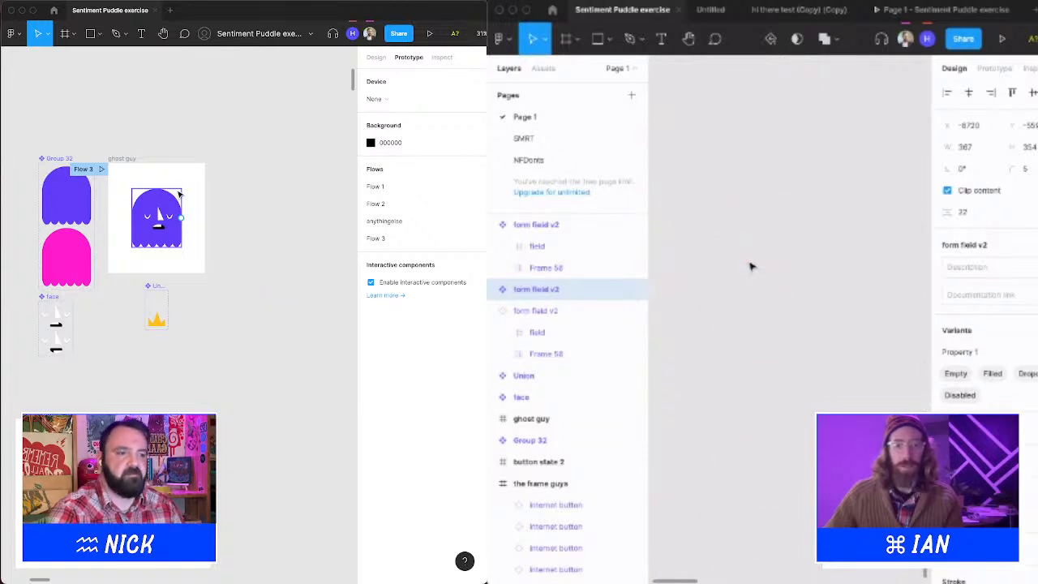
drag(276, 175, 318, 249)
scroll(751, 266, right, 5)
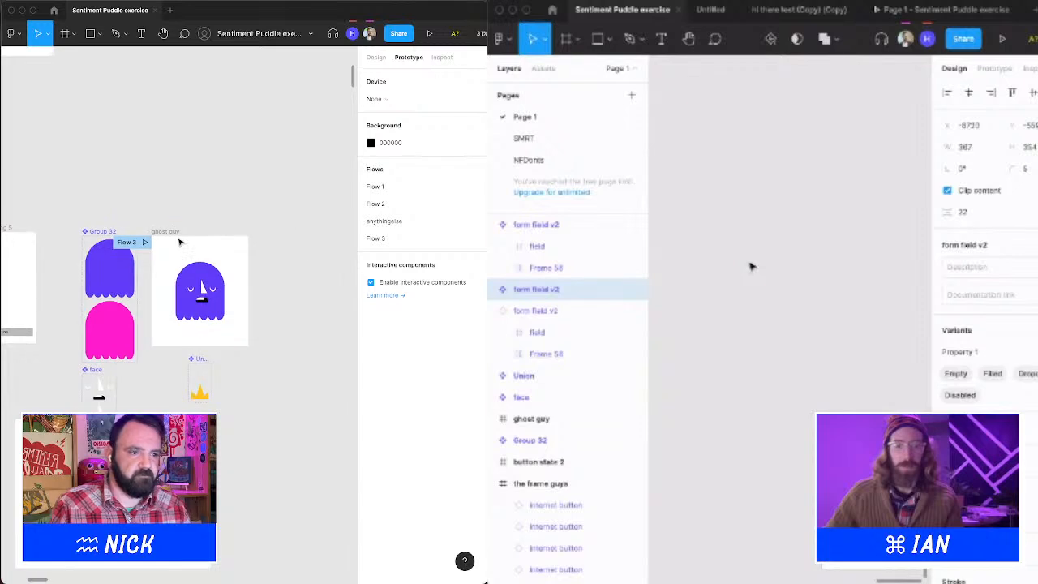
Duplicate the ghost guy frame into the space above the original and place a second copy beside the first.
mouse_move(180, 235)
mouse_down()
mouse_move(195, 57)
mouse_move(197, 126)
mouse_move(198, 118)
mouse_up()
scroll(751, 266, left, 5)
scroll(751, 266, right, 6)
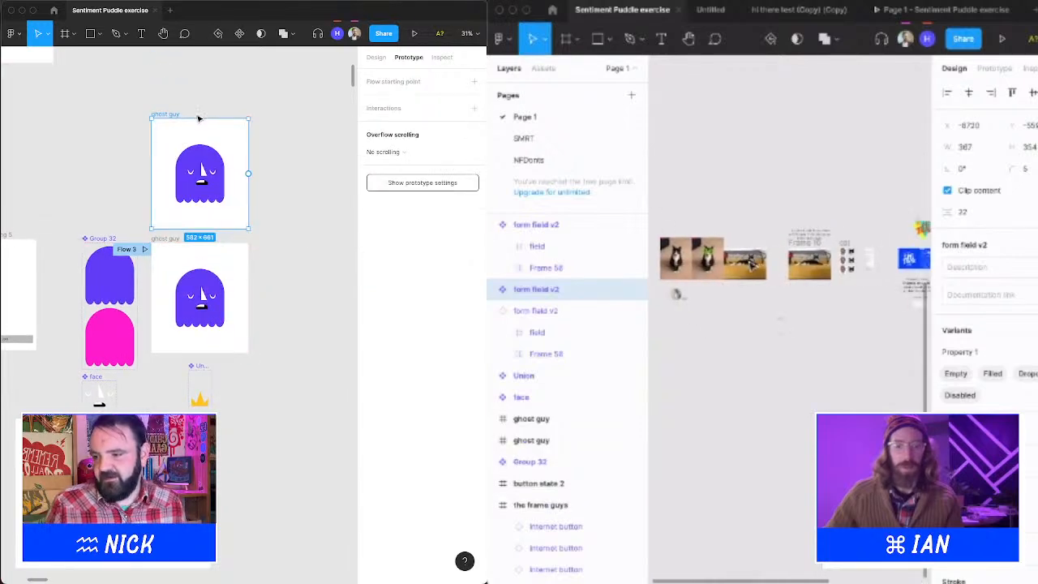
scroll(752, 266, left, 8)
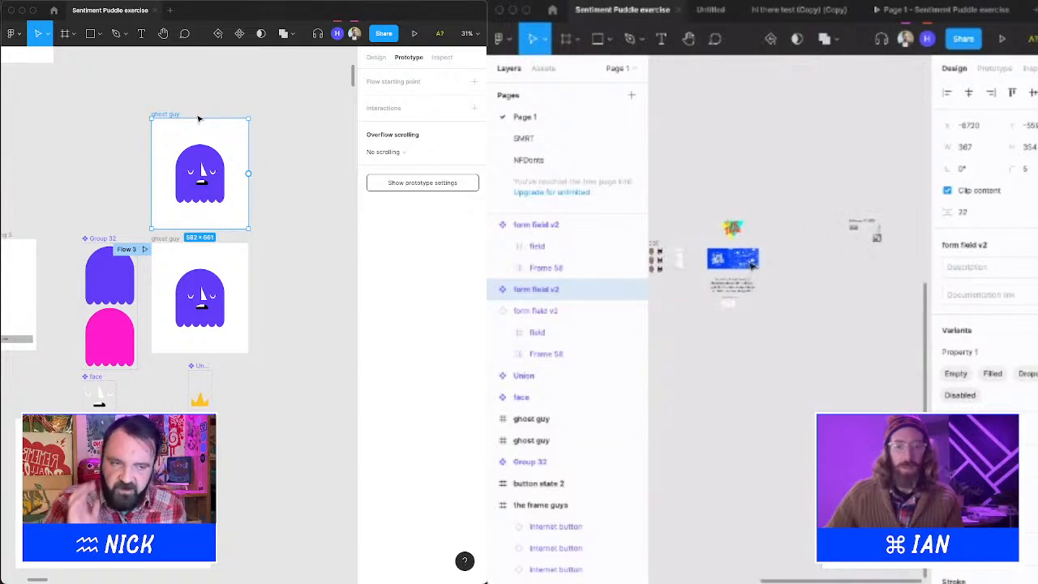
scroll(174, 101, up, 2)
scroll(752, 266, down, 5)
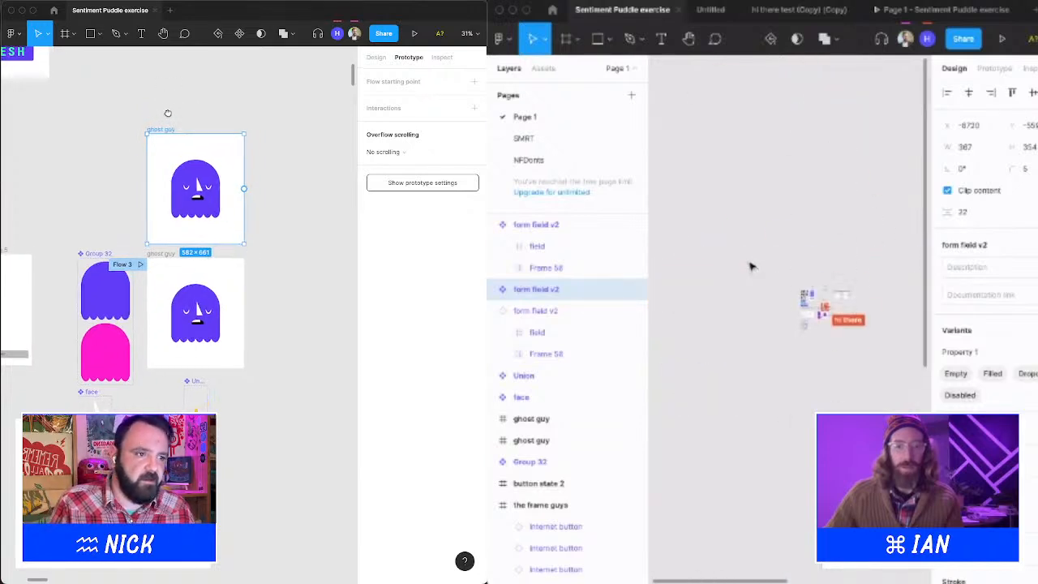
scroll(711, 271, up, 5)
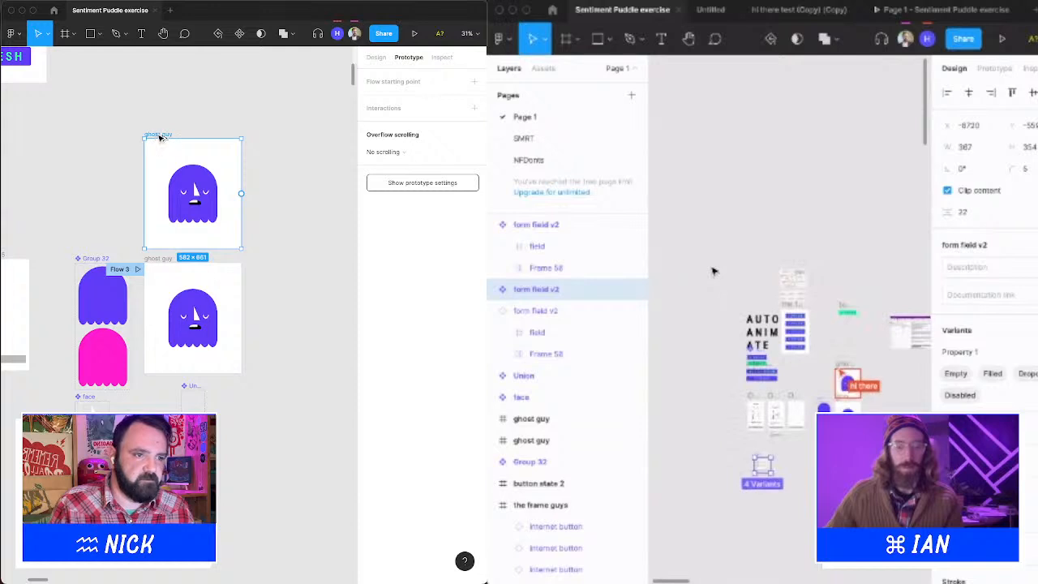
drag(156, 140, 267, 153)
scroll(799, 306, down, 6)
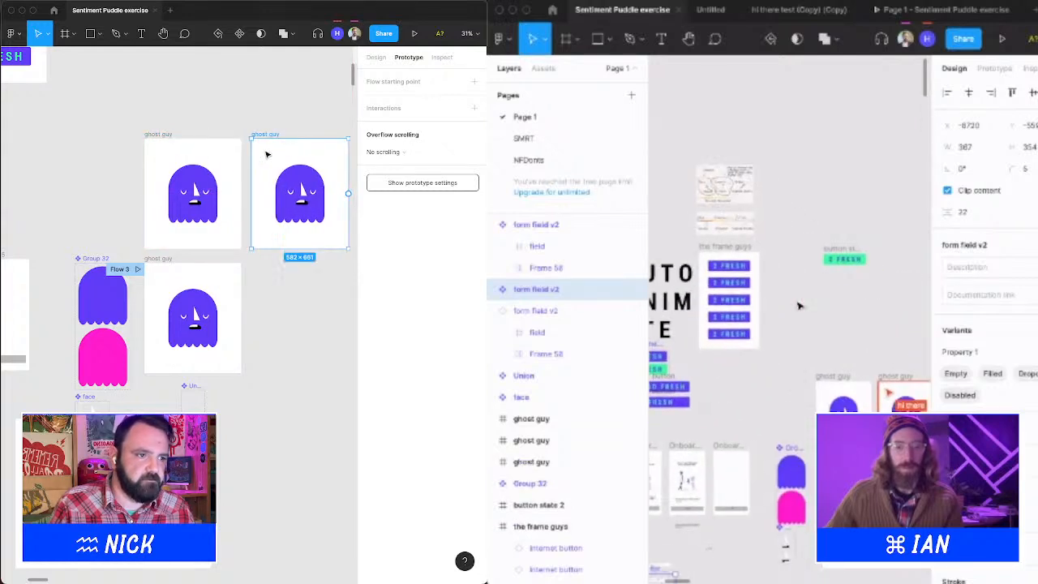
Rename the second ghost guy copy as ghost guy1.
click(292, 111)
drag(287, 107, 253, 115)
scroll(799, 303, left, 2)
scroll(796, 300, right, 3)
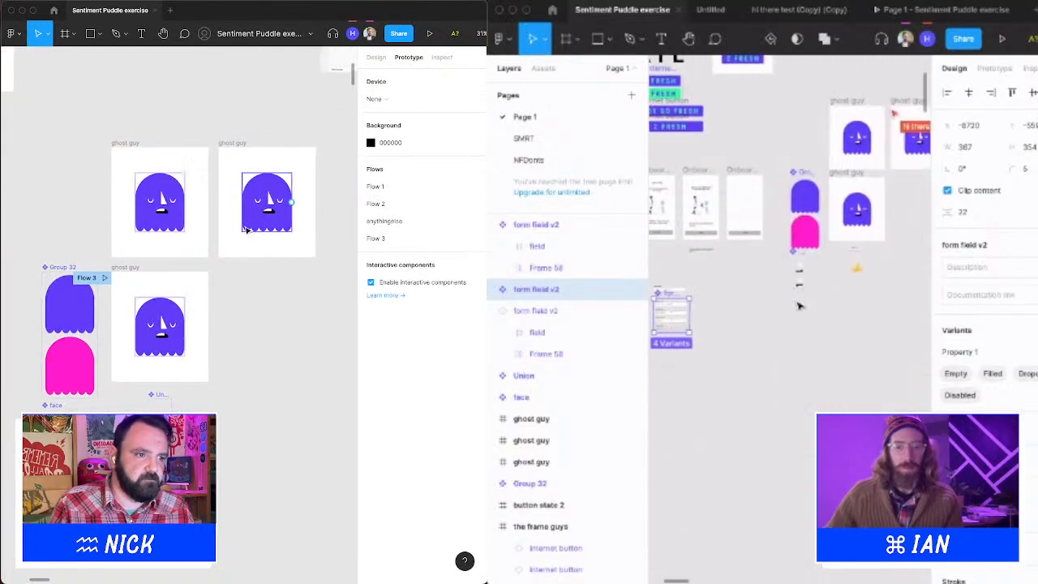
scroll(803, 296, up, 4)
click(235, 144)
scroll(804, 295, down, 6)
click(254, 143)
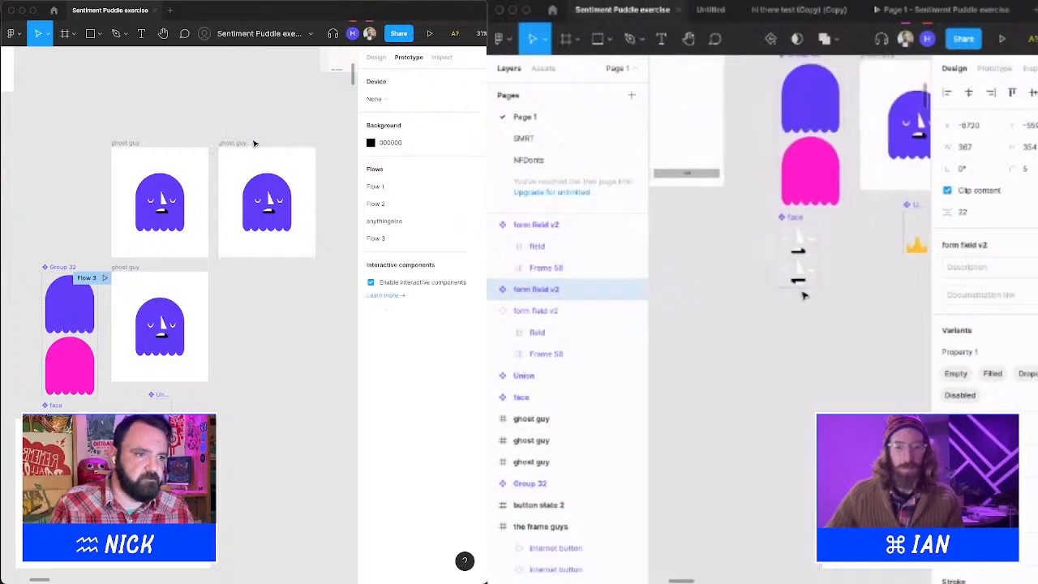
double_click(245, 144)
scroll(768, 295, left, 3)
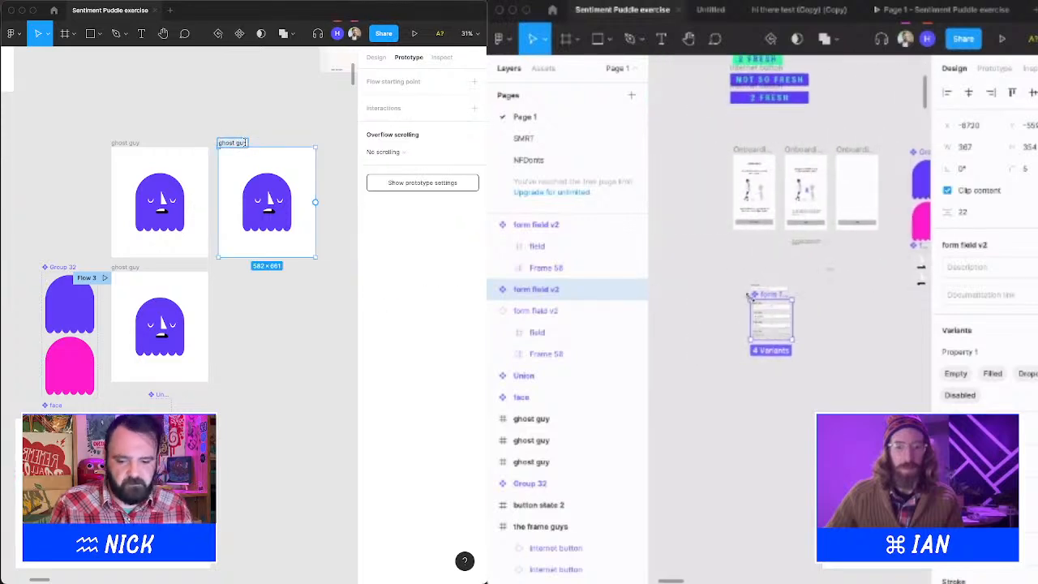
scroll(757, 299, up, 3)
text(1)
click(767, 261)
key(Return)
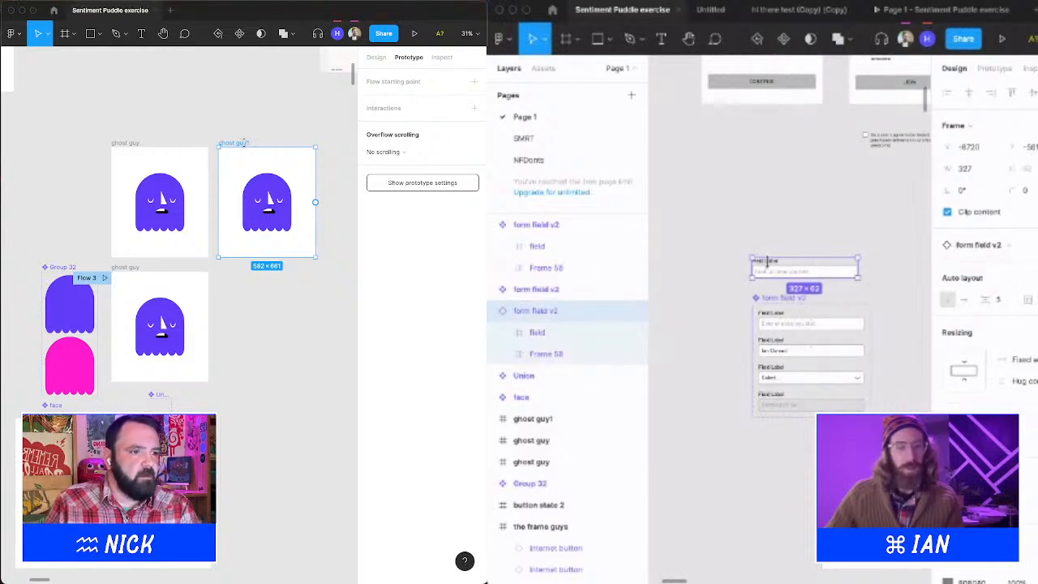
Move the ghost guy1 frame slightly farther from its neighbour and delete the single form field v2 instance above the variant set.
drag(244, 146, 264, 145)
drag(770, 270, 768, 246)
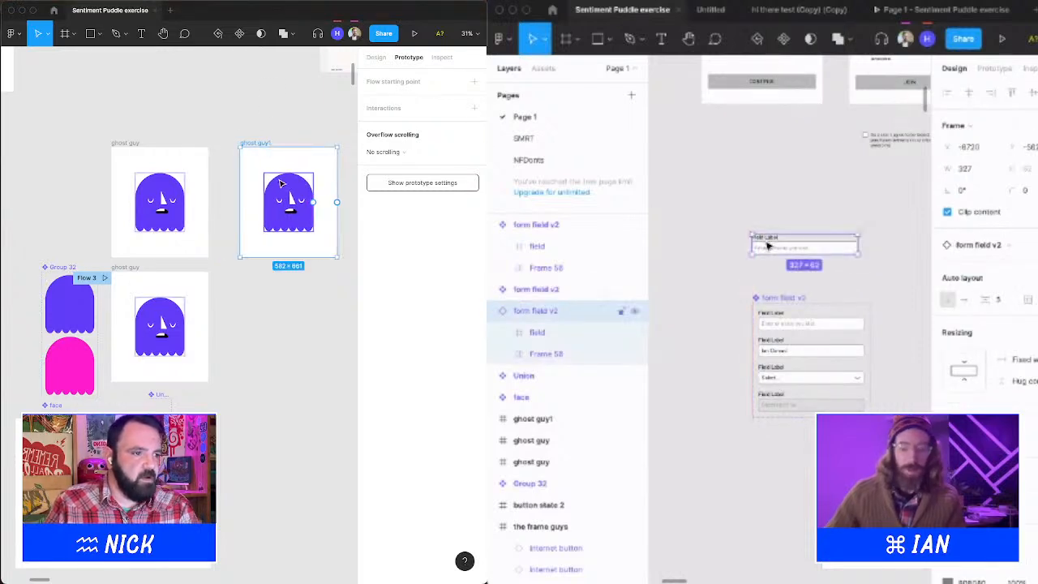
key(Delete)
Rotate the ghost body, face and crown in ghost guy1 upside down and adjust their position within the frame.
drag(226, 162, 338, 248)
scroll(767, 246, down, 5)
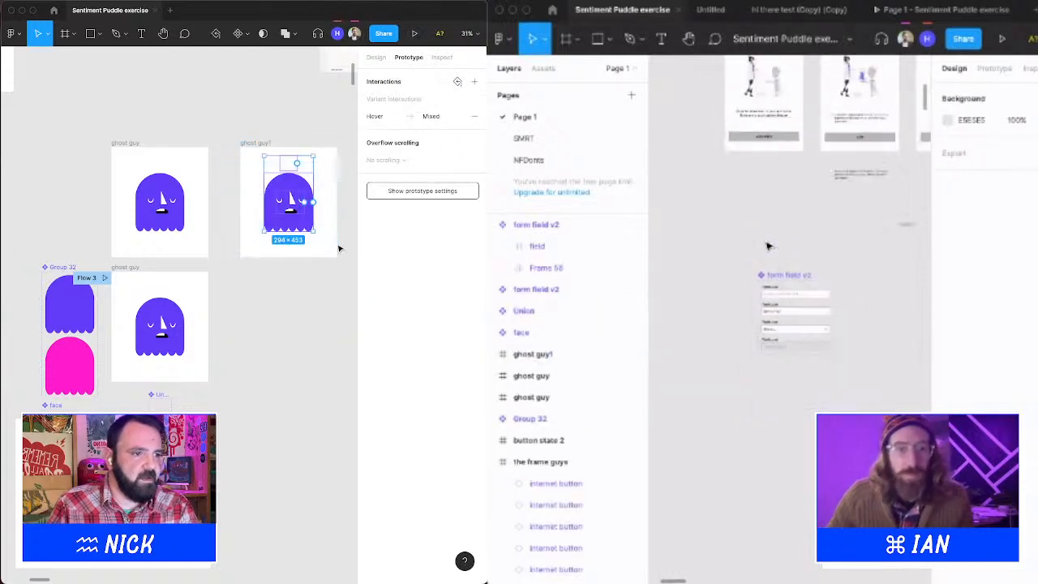
scroll(767, 246, down, 8)
drag(315, 153, 260, 225)
scroll(729, 237, down, 3)
drag(292, 191, 293, 199)
Make the ghost guy frame beside ghost guy1 a flow starting point and link it to ghost guy1 with a While hovering, Navigate to interaction.
click(132, 143)
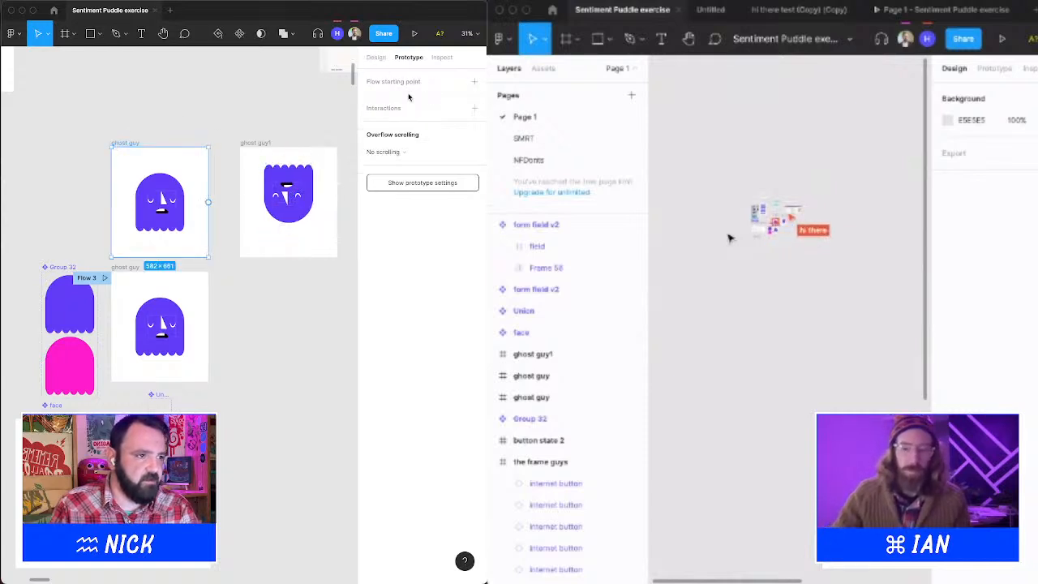
click(474, 81)
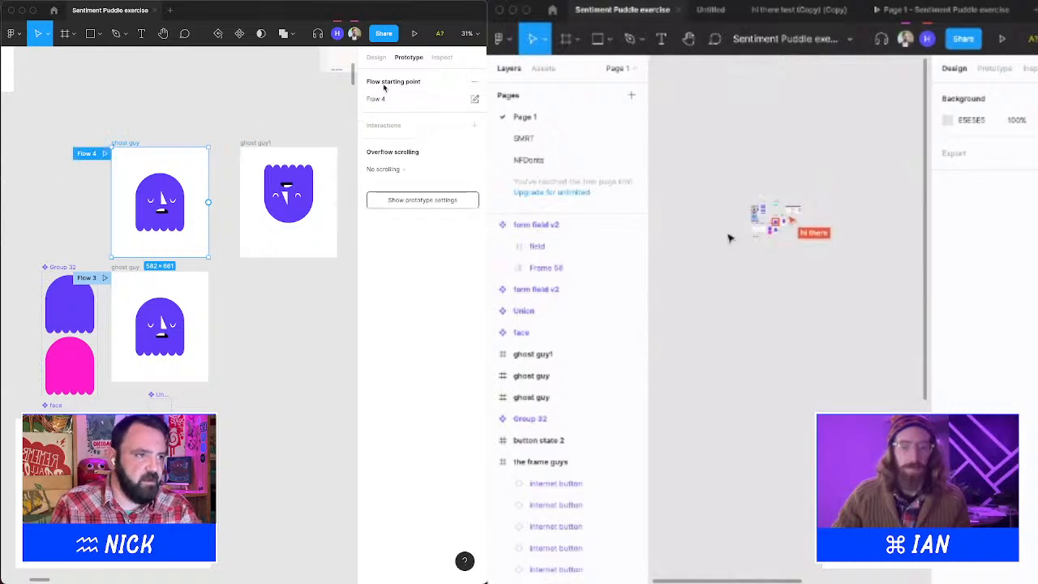
drag(208, 203, 241, 205)
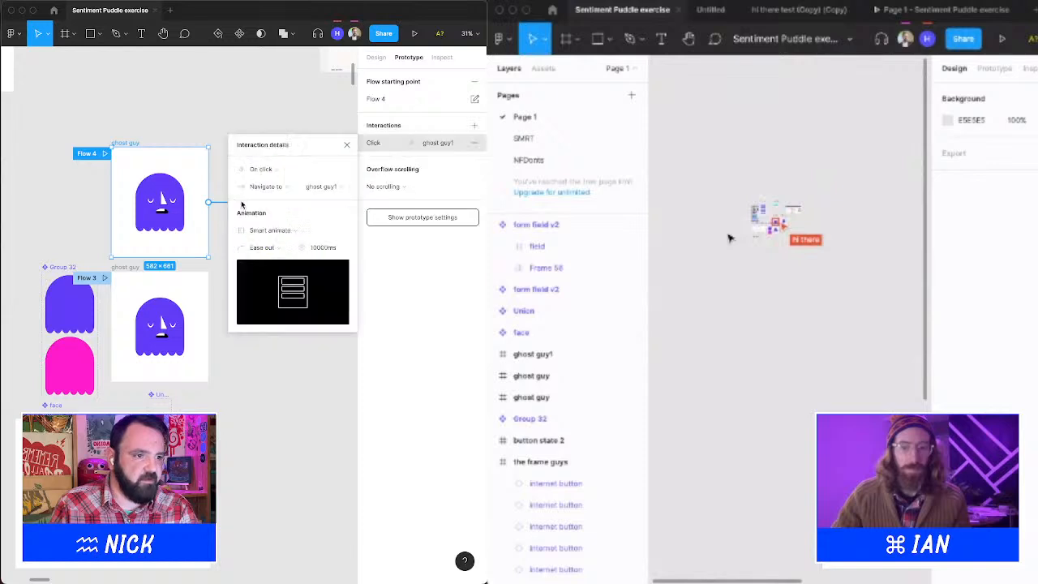
click(274, 170)
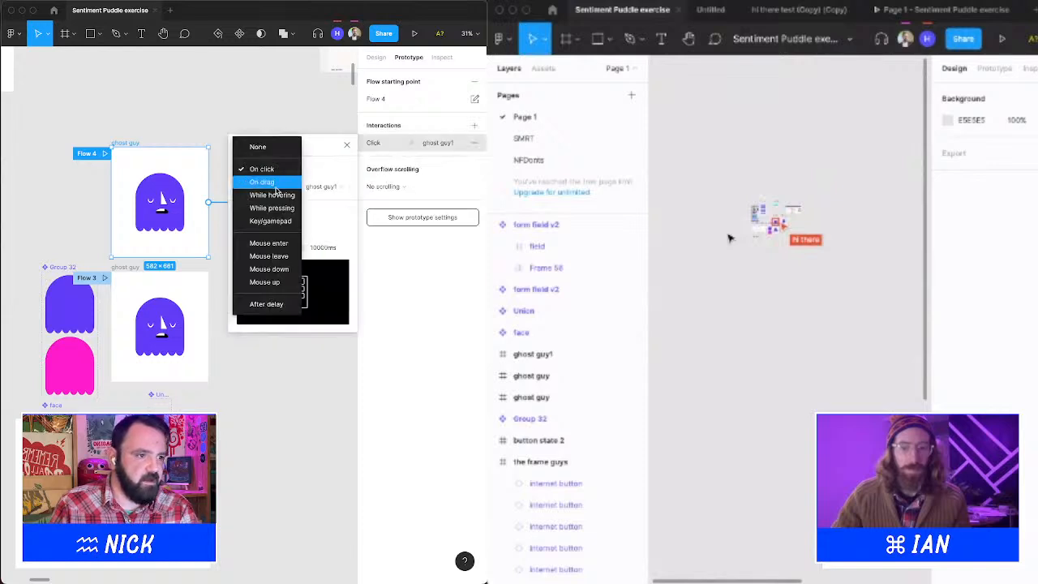
click(276, 195)
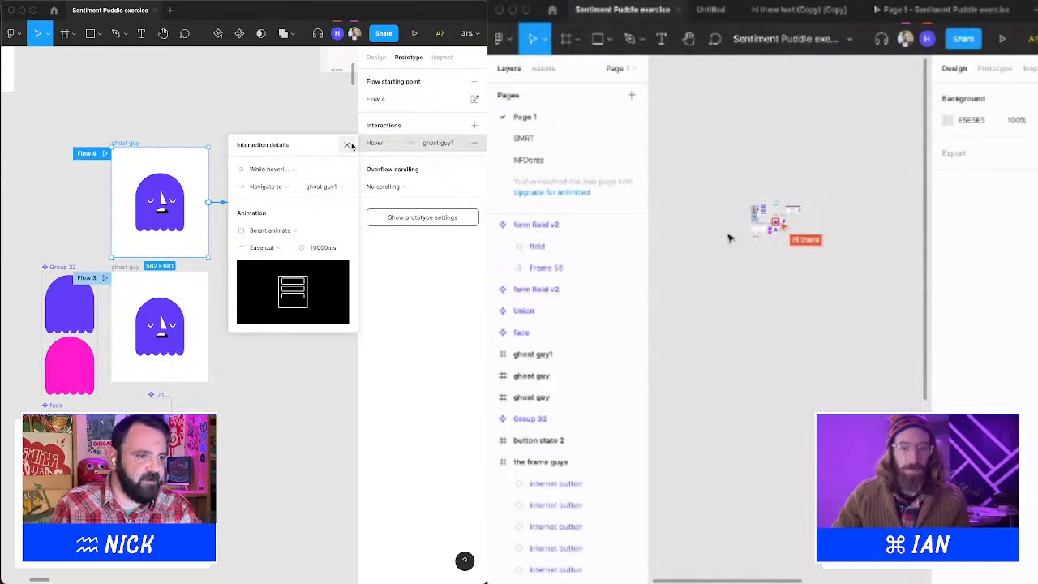
Set the Smart animate duration of the hover interaction leading to ghost guy1 to 300 ms.
click(323, 247)
text(30)
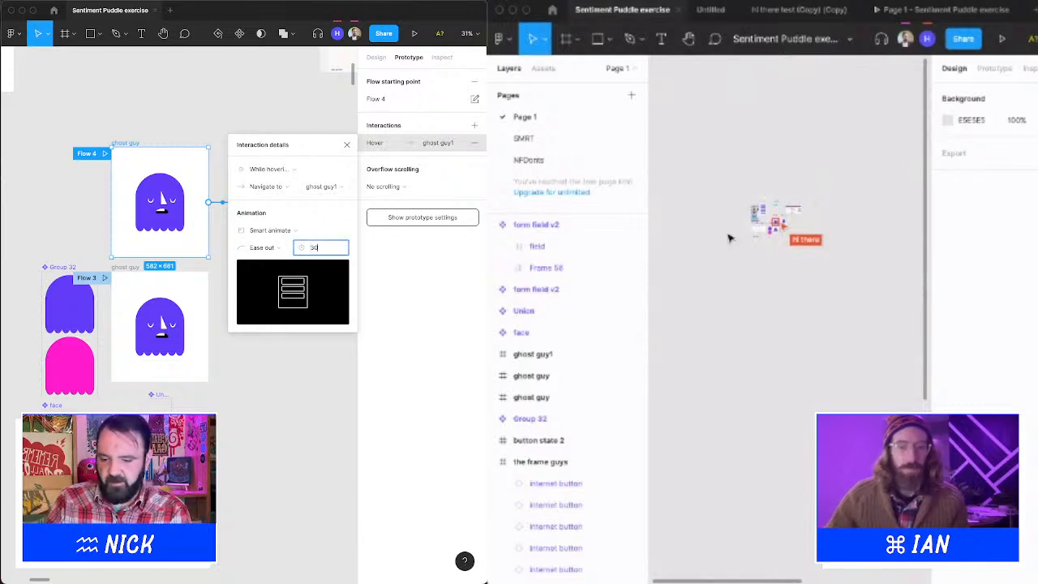
text(0ms)
key(Return)
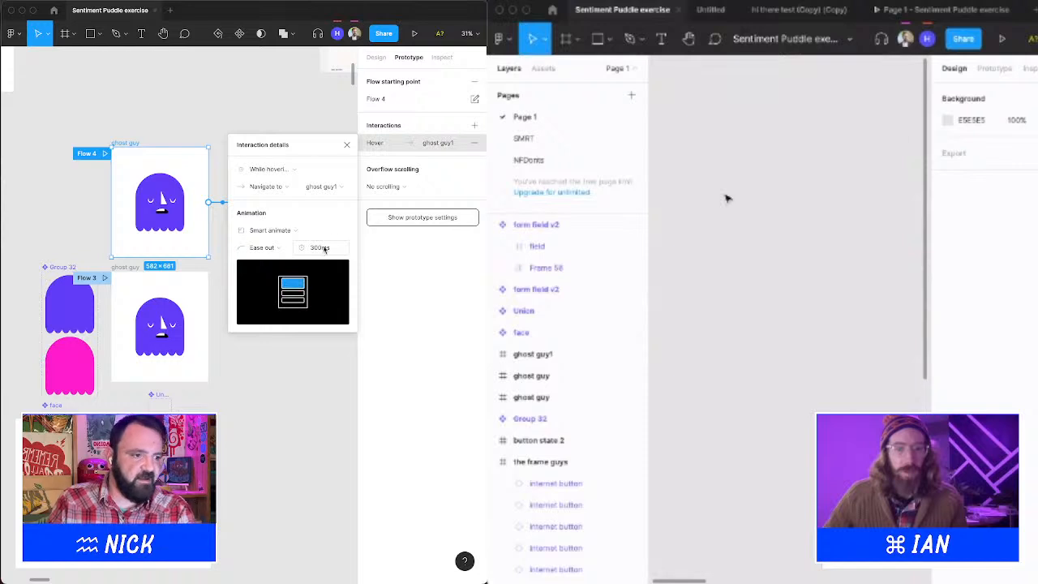
click(347, 144)
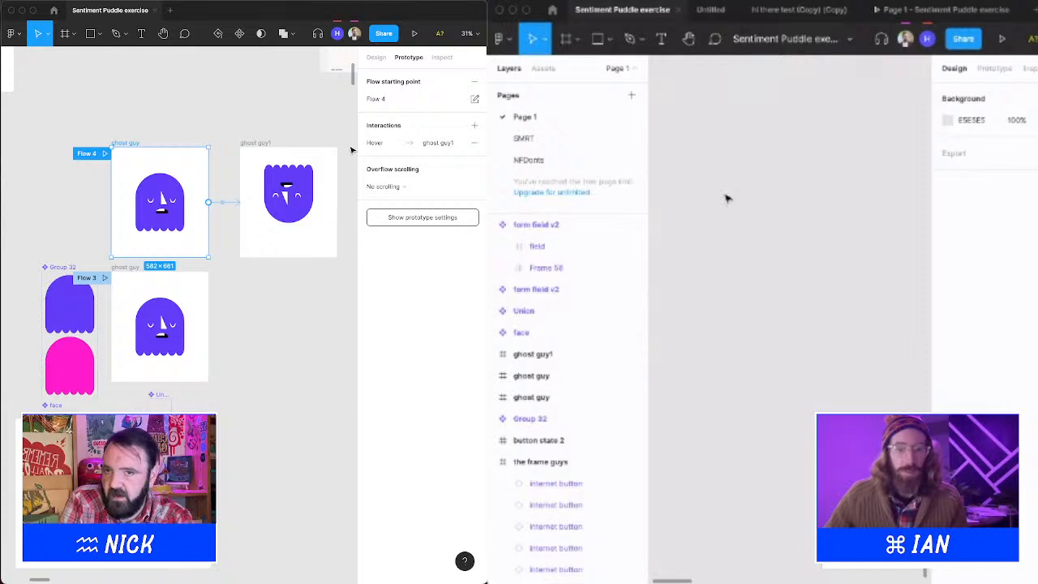
click(552, 10)
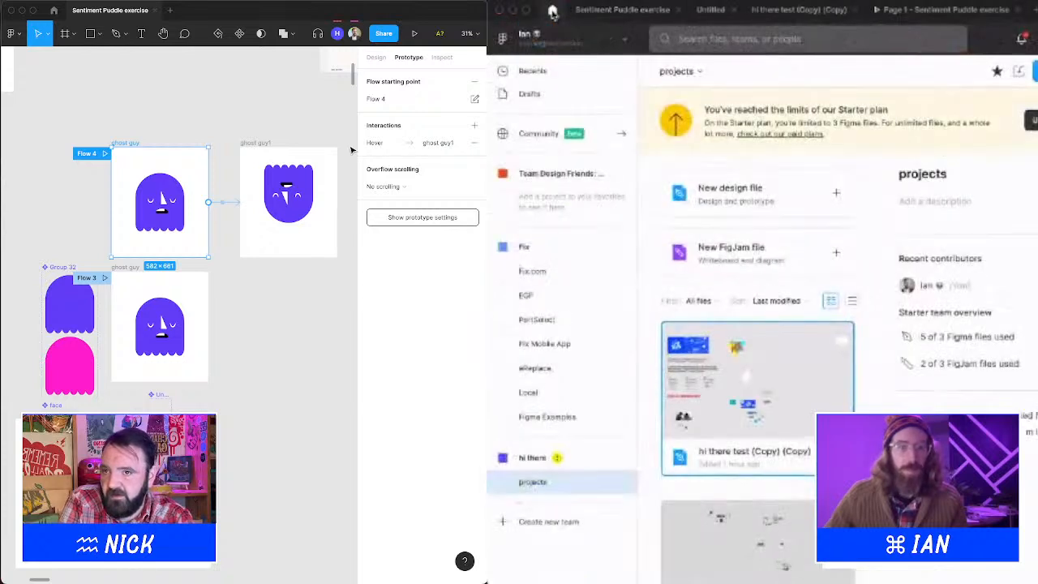
click(580, 12)
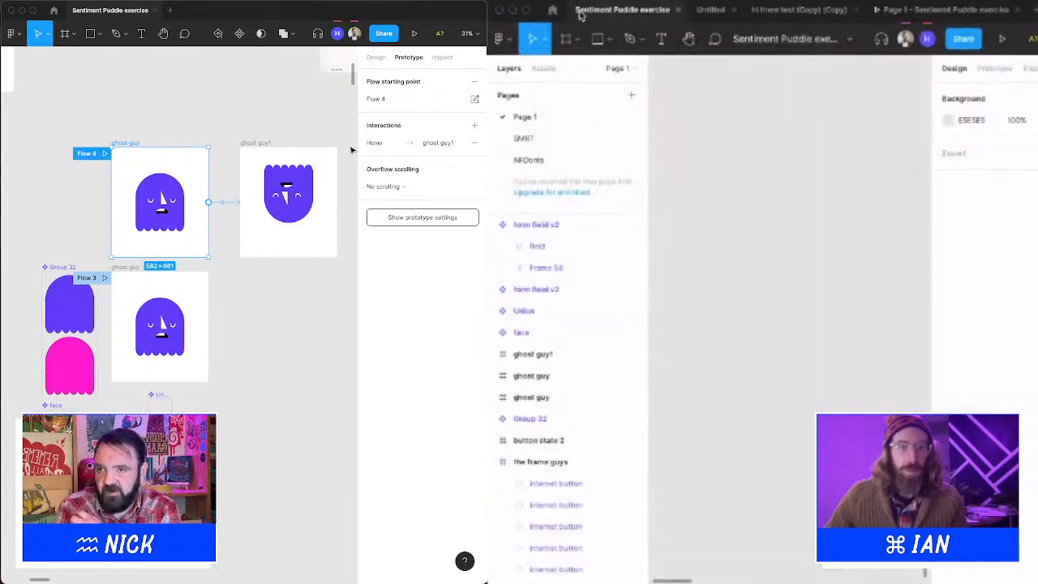
Examine the form field v2 component set on the NFDonts page, return to Page 1 and select its topmost form field v2 layer.
click(526, 160)
scroll(810, 170, down, 3)
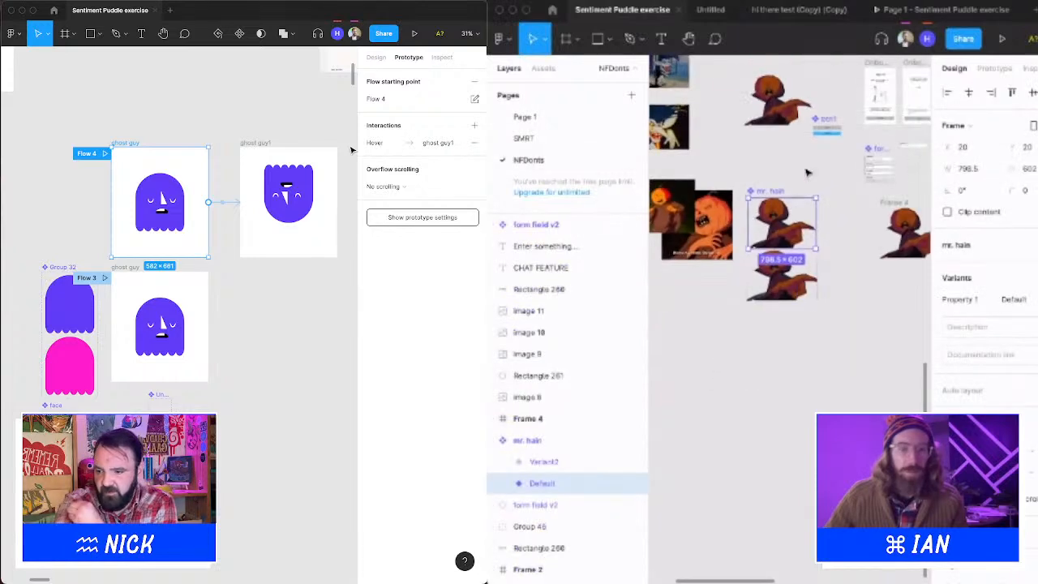
scroll(803, 174, right, 2)
scroll(800, 238, up, 4)
click(800, 238)
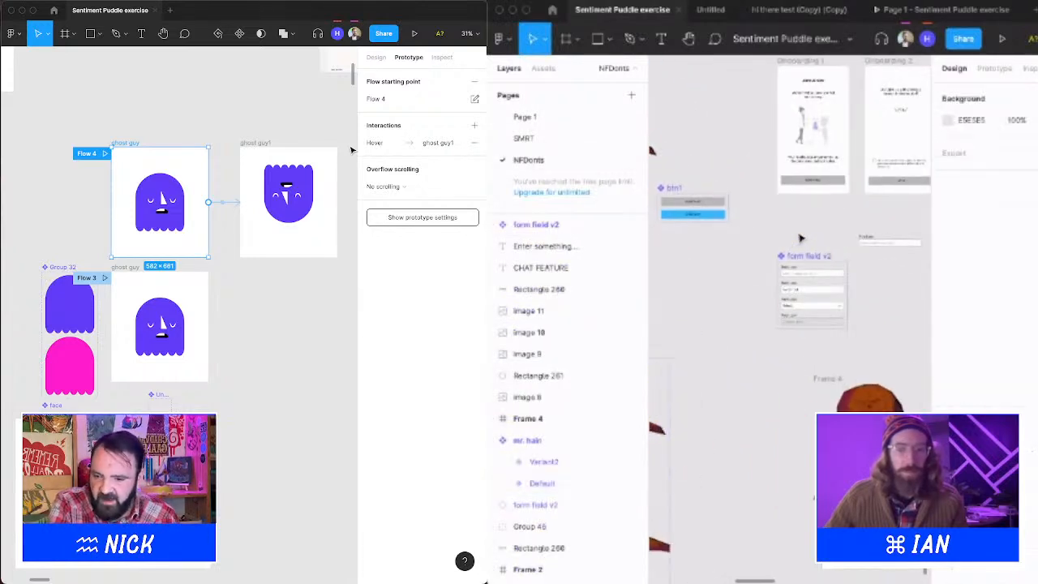
key(super+z)
key(super+z)
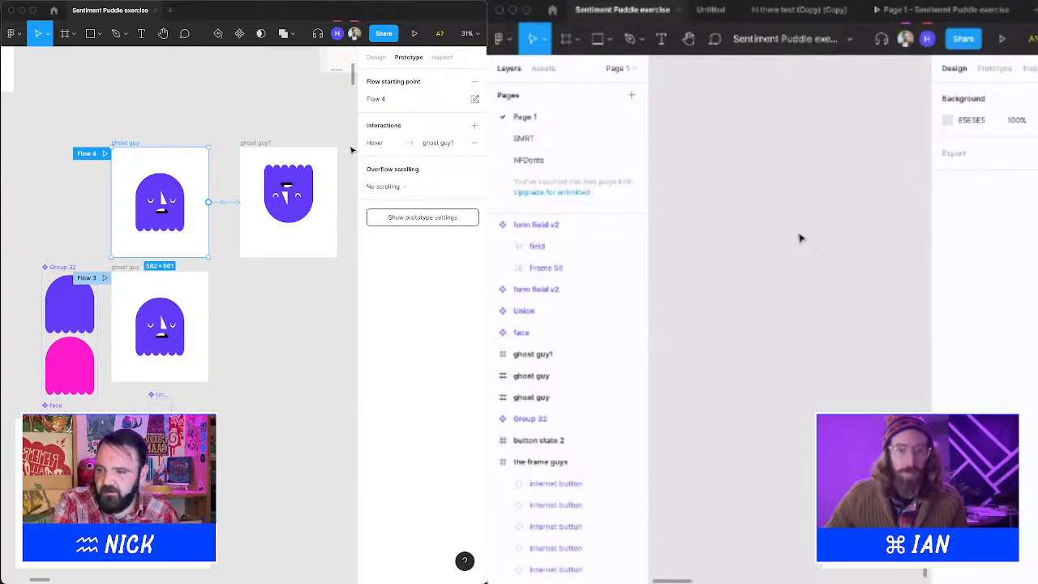
key(super+shift+z)
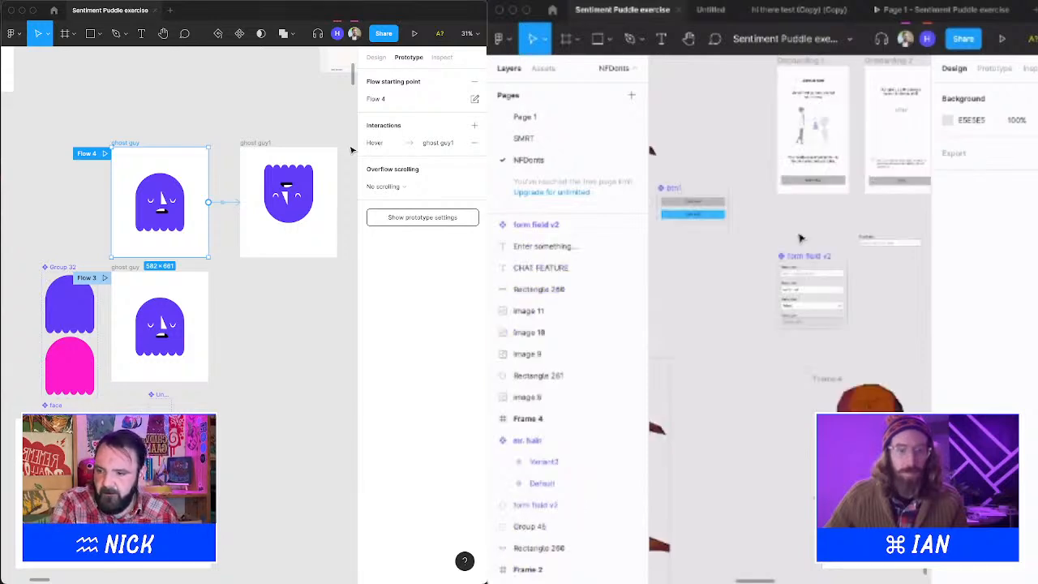
click(522, 117)
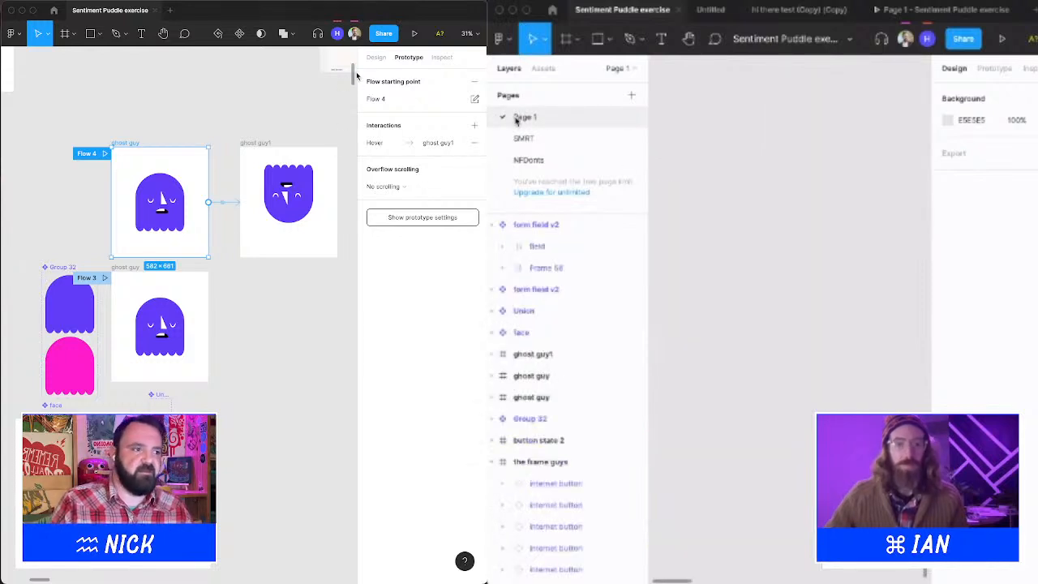
click(543, 231)
Preview the hover animation of Flow 4 in the prototype and return to the design file.
click(104, 154)
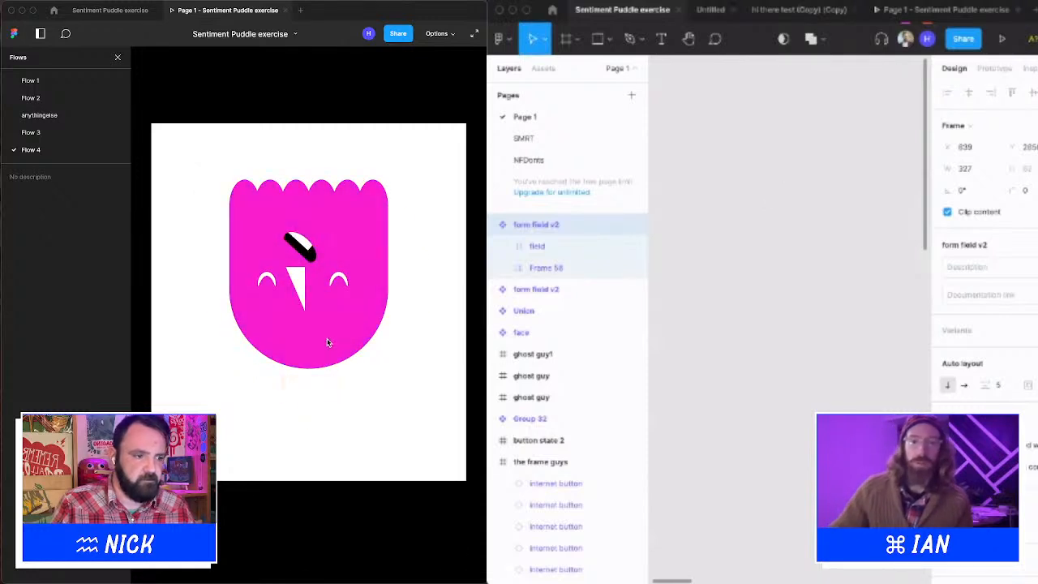
click(285, 11)
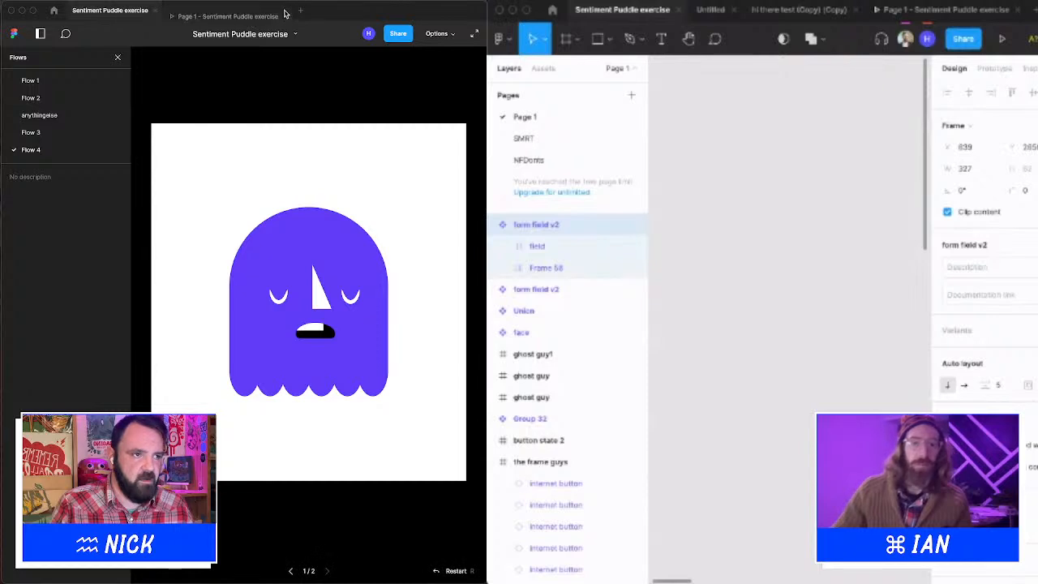
click(577, 1)
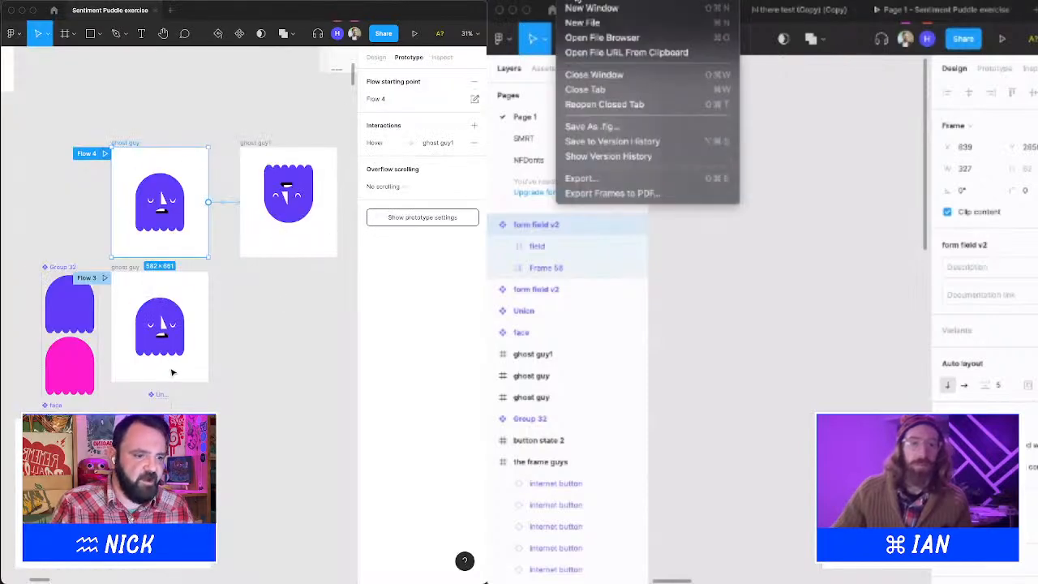
Set the Smart animate duration of the face's hover interaction in the Flow 4 ghost guy frame to 300 ms.
click(165, 213)
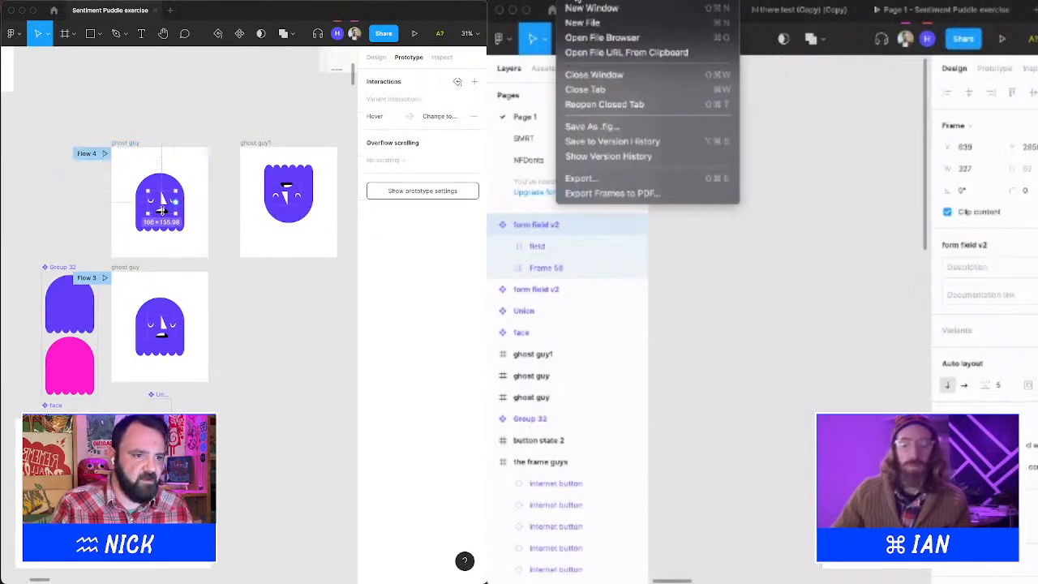
click(423, 118)
click(338, 240)
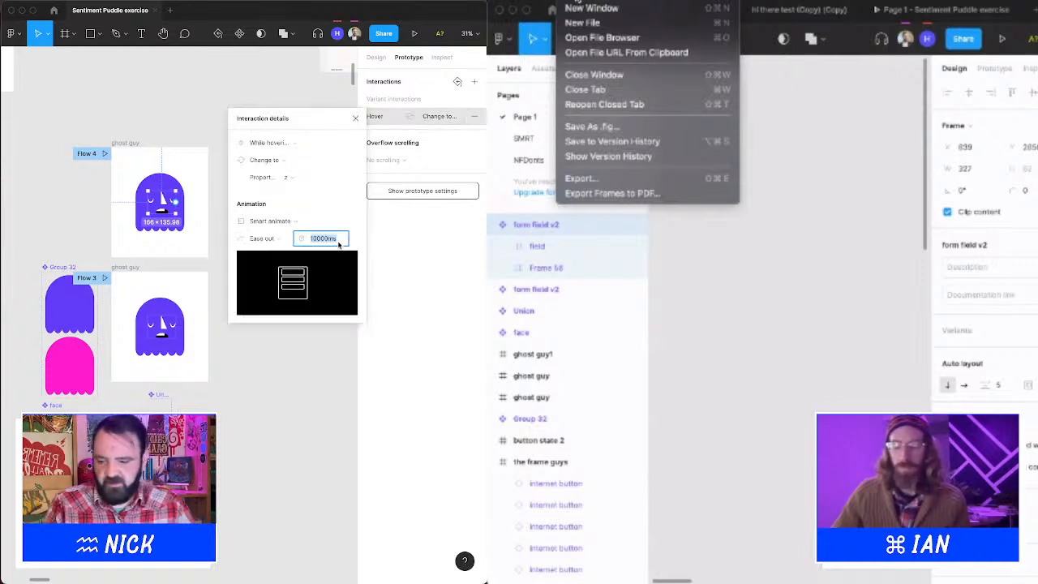
text(300)
key(Return)
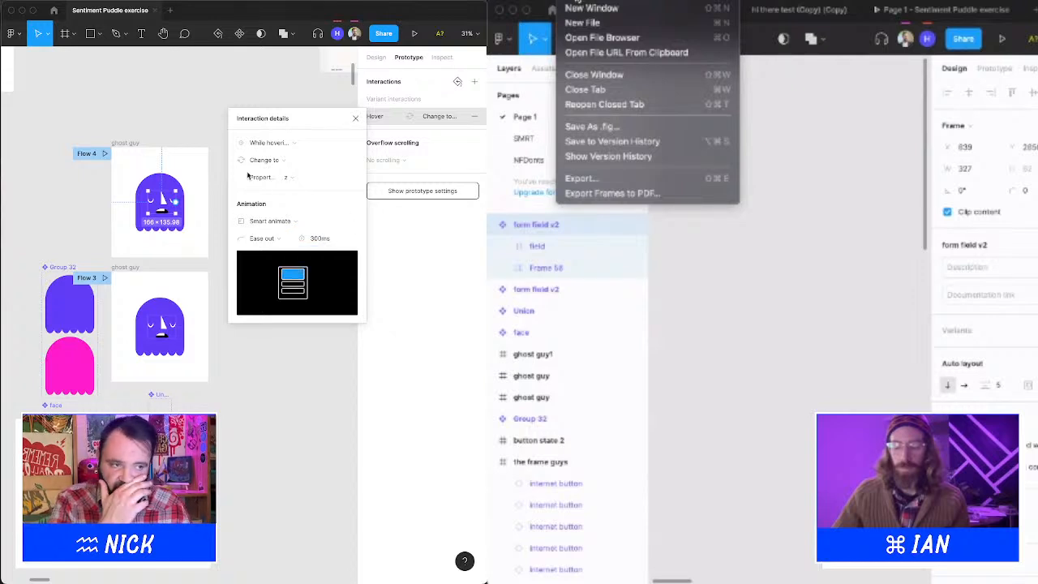
click(355, 117)
click(248, 118)
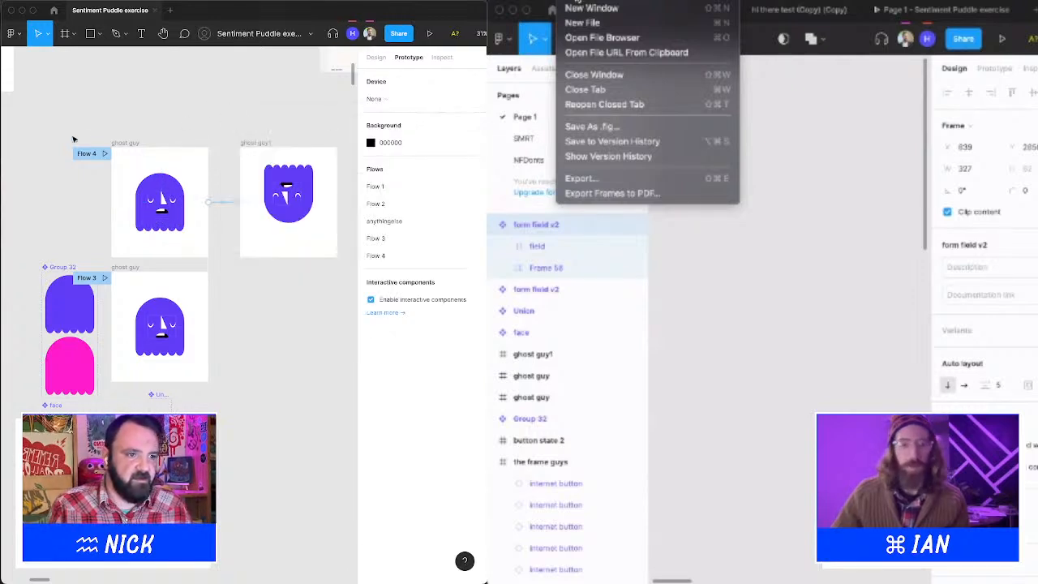
Run the Flow 4 prototype again to check the ghost's hover animation, and close the preview.
click(105, 154)
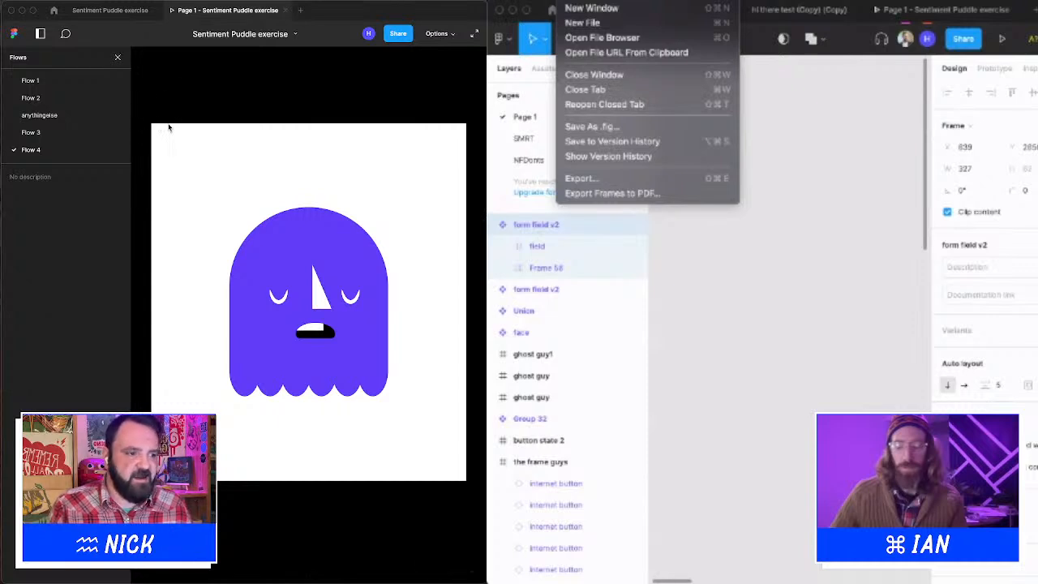
click(171, 136)
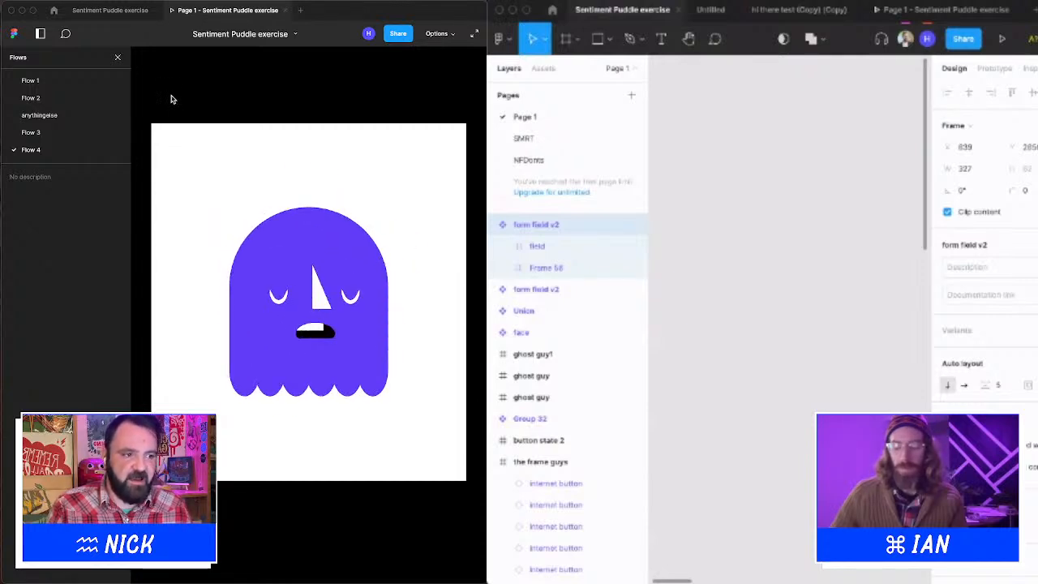
mouse_move(194, 134)
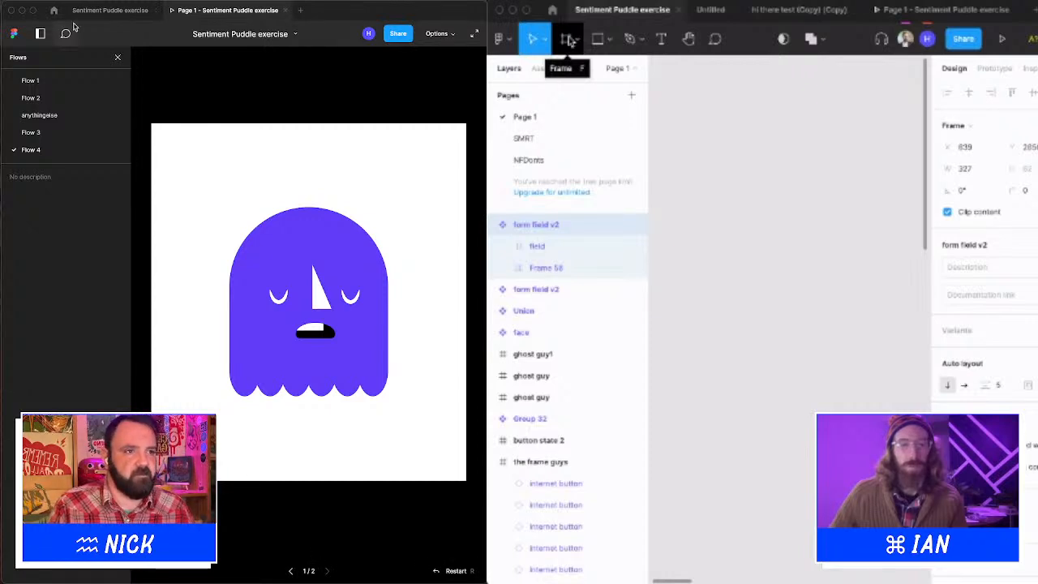
click(284, 10)
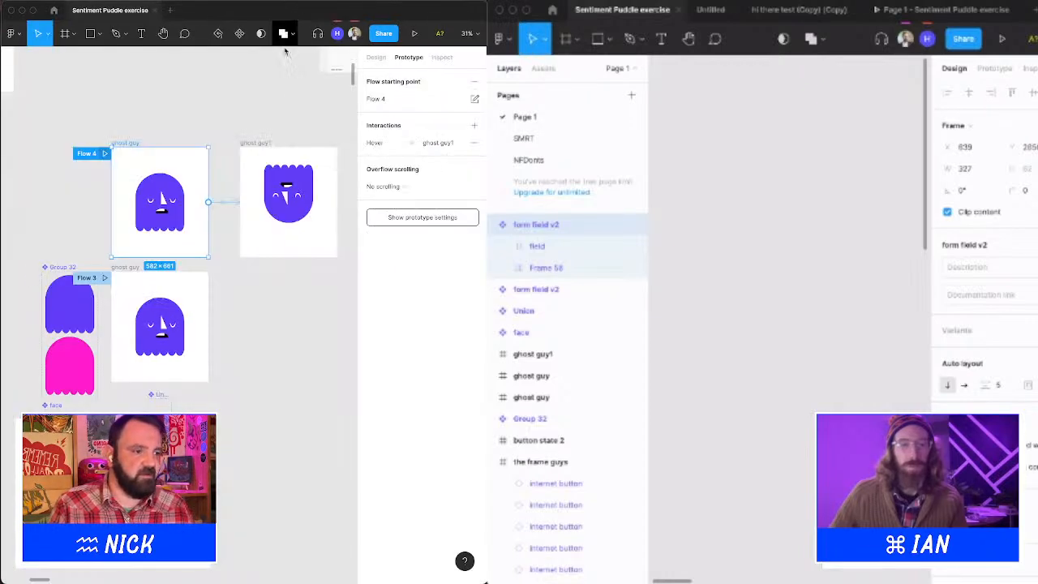
Set the Smart animate duration of the face's hover interaction in the Flow 3 ghost guy frame to 300 ms.
click(159, 338)
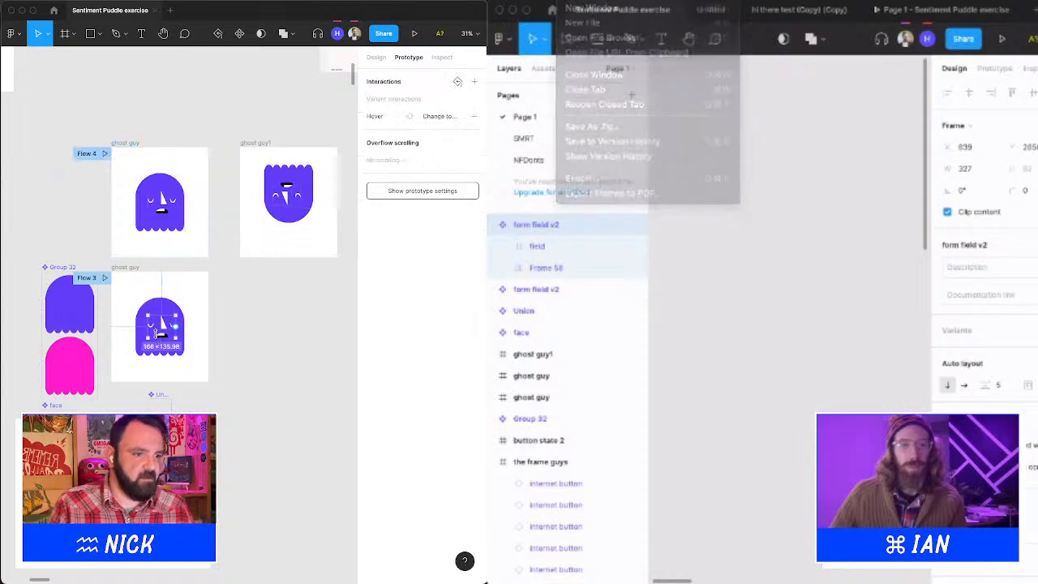
click(424, 118)
click(321, 238)
right_click(535, 226)
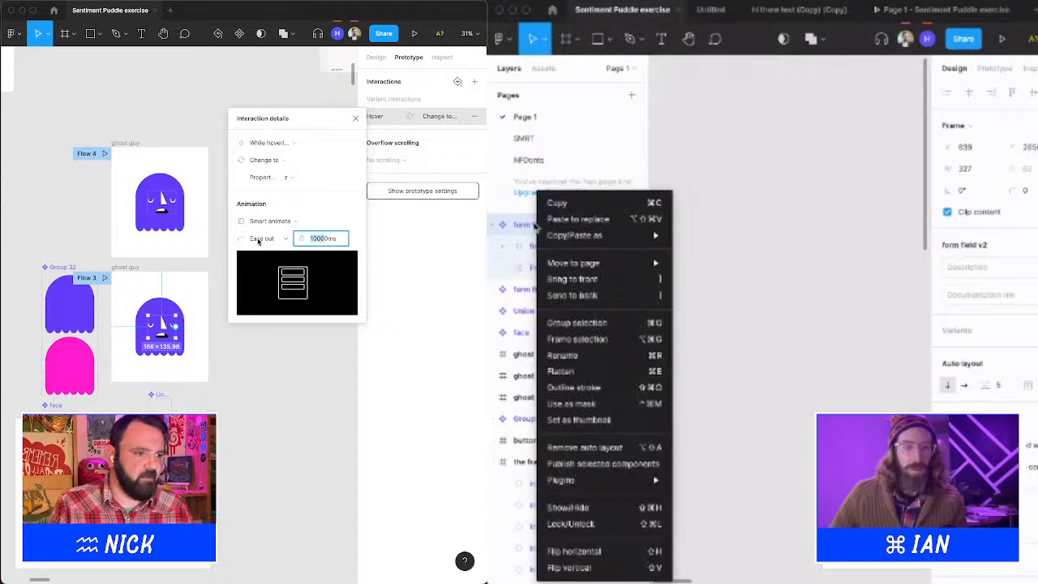
text(300)
key(Return)
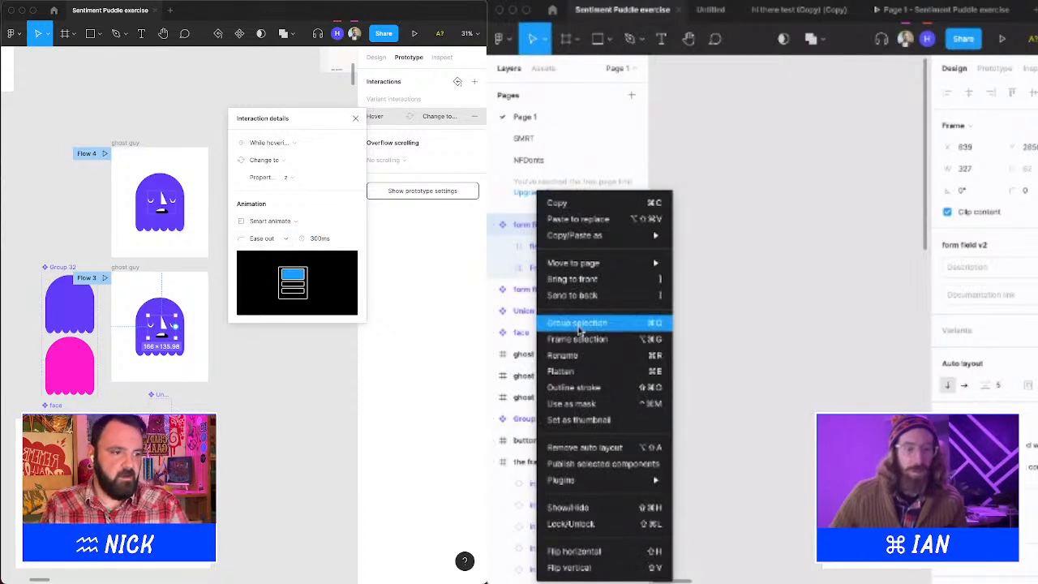
Check the face's hover interaction in the Flow 4 ghost guy frame and preview Flow 4 with the ghost hovered.
click(159, 203)
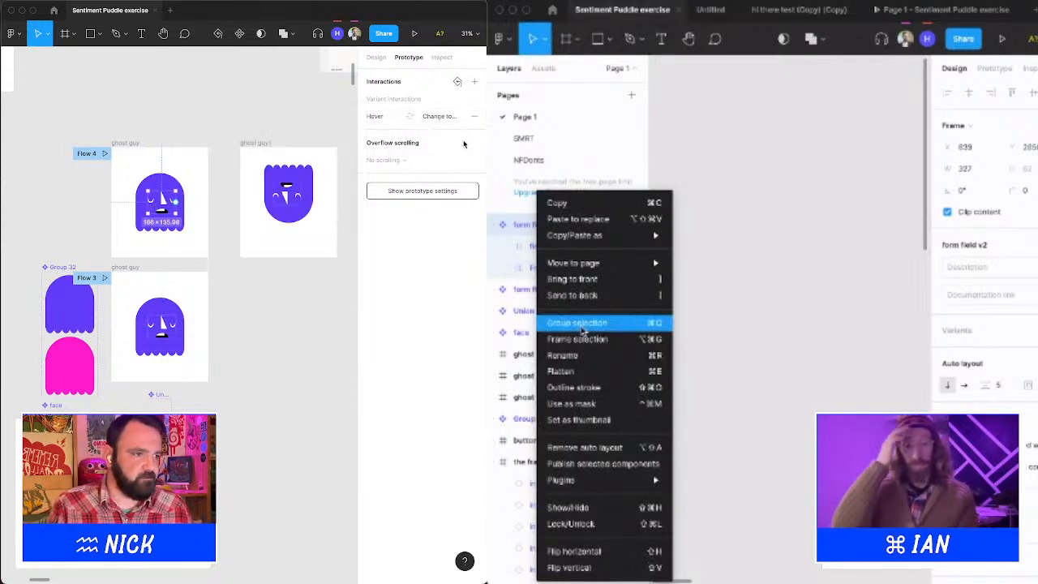
click(437, 118)
click(355, 120)
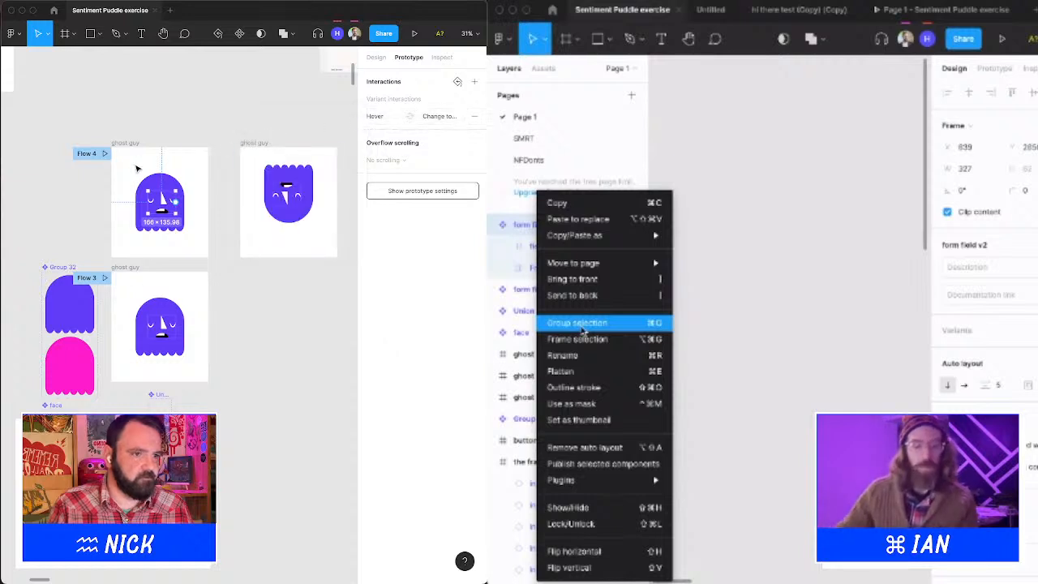
click(105, 153)
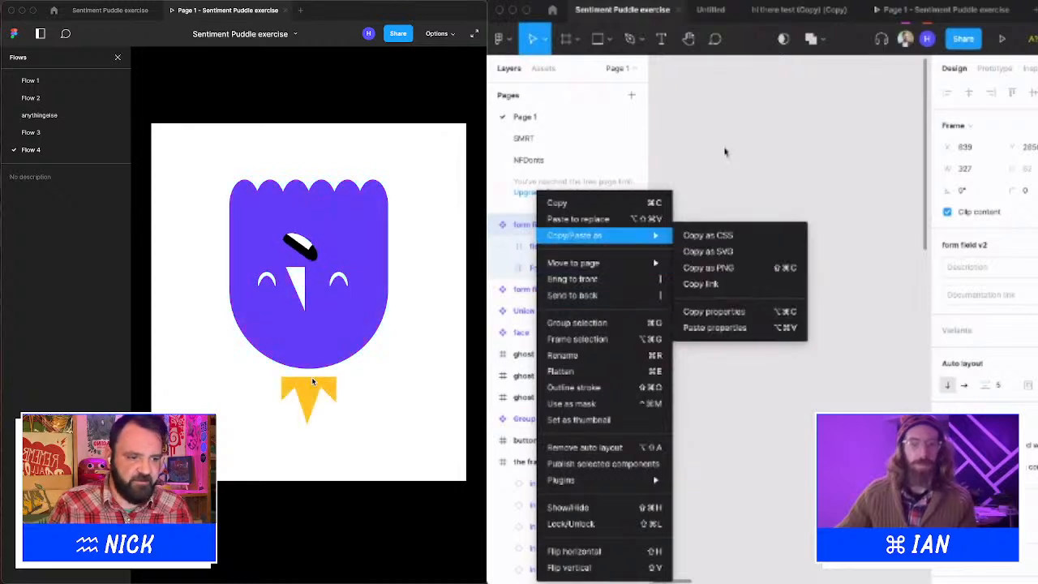
click(726, 151)
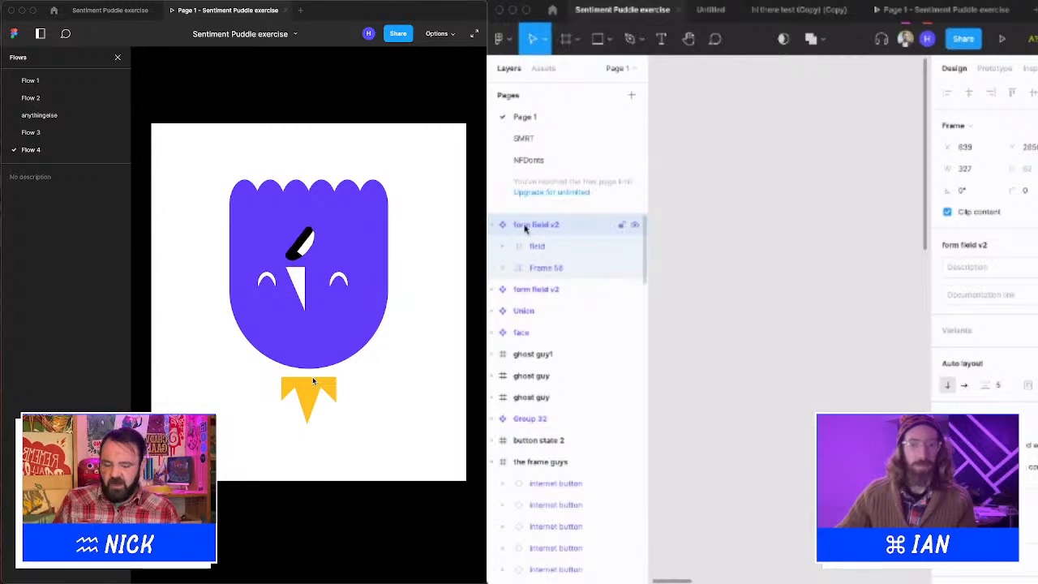
right_click(525, 229)
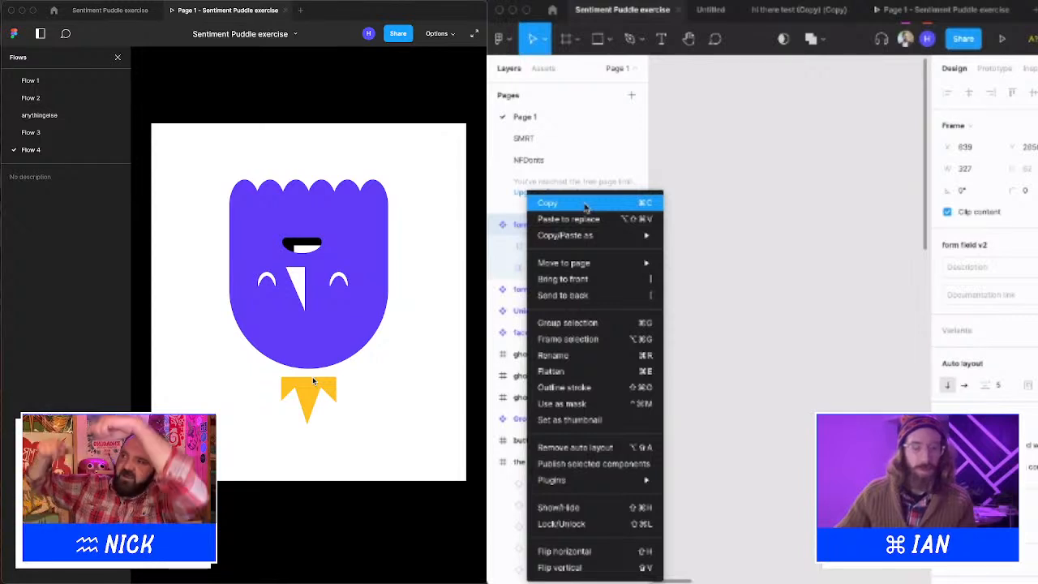
click(760, 203)
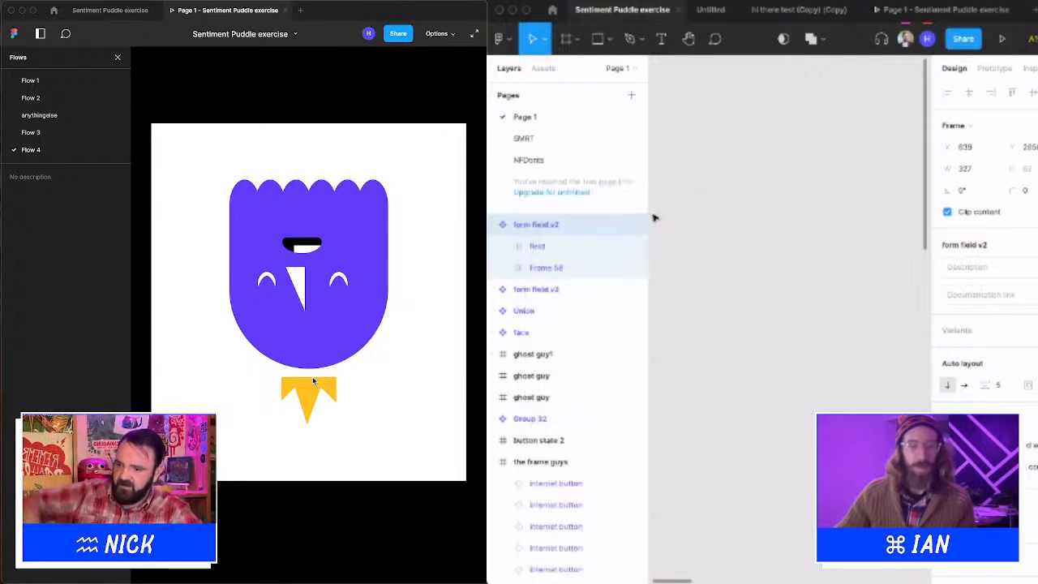
Collapse the topmost form field v2 layer on Page 1 and select the form field v2 variant set beneath it.
click(493, 226)
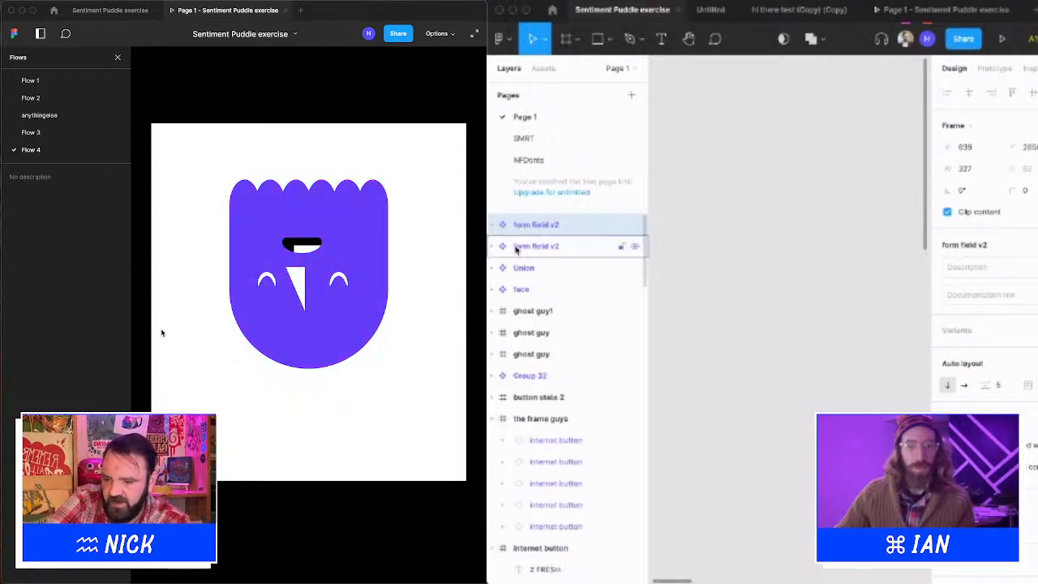
click(516, 247)
click(515, 229)
click(521, 246)
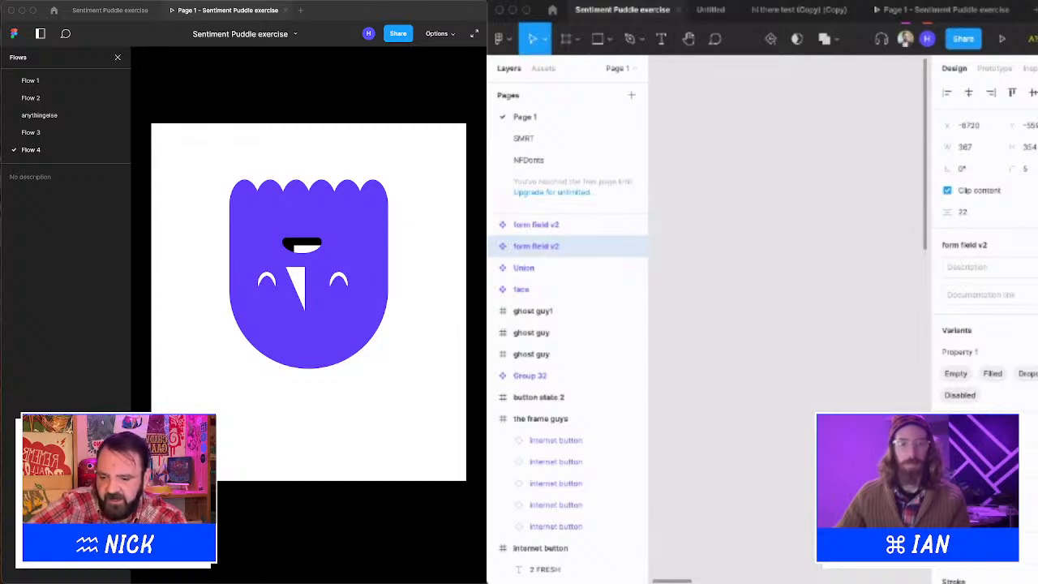
Open a new, separate window beside the Sentiment Puddle exercise file.
click(569, 1)
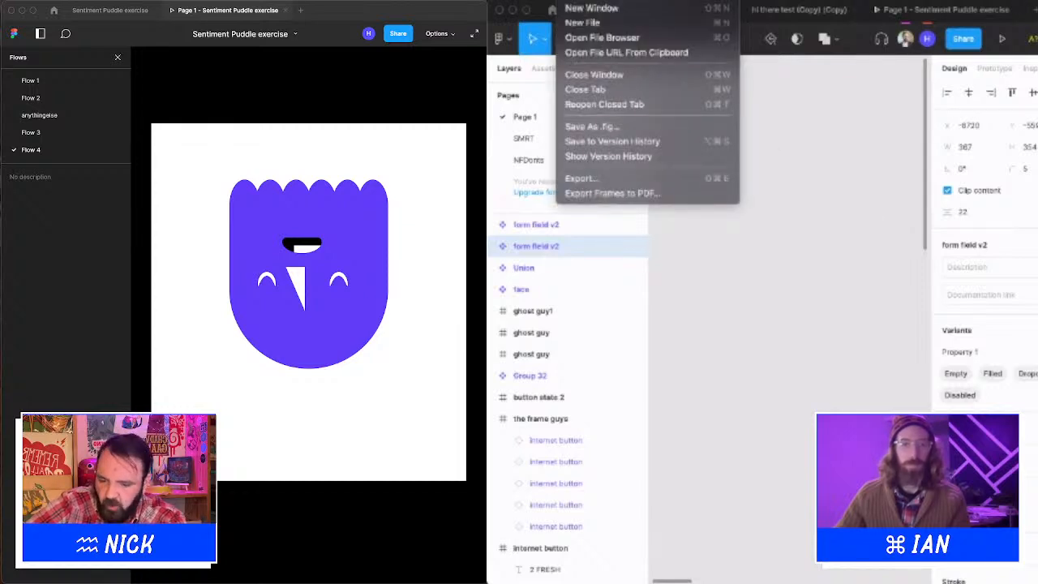
click(591, 8)
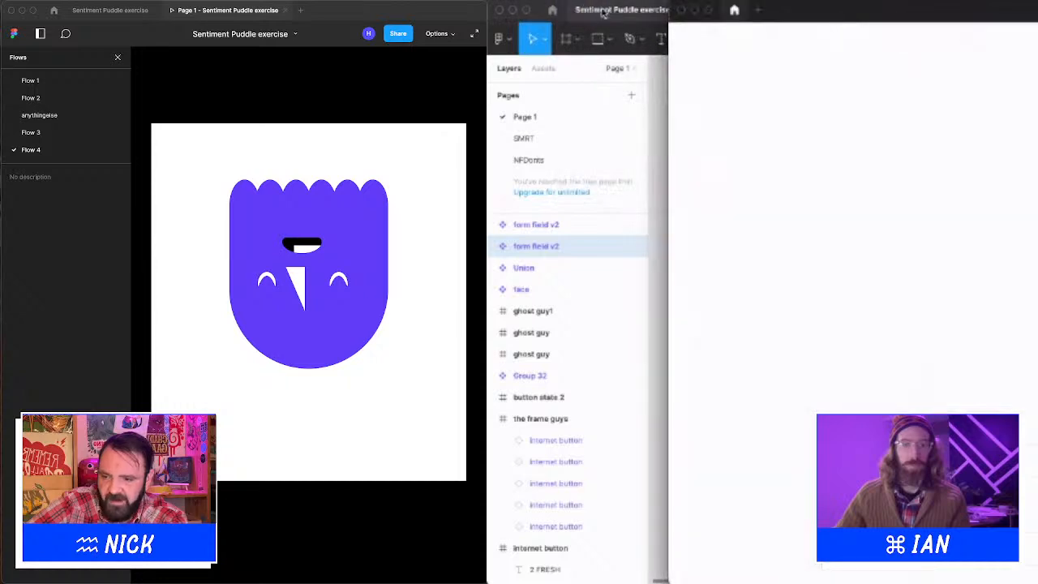